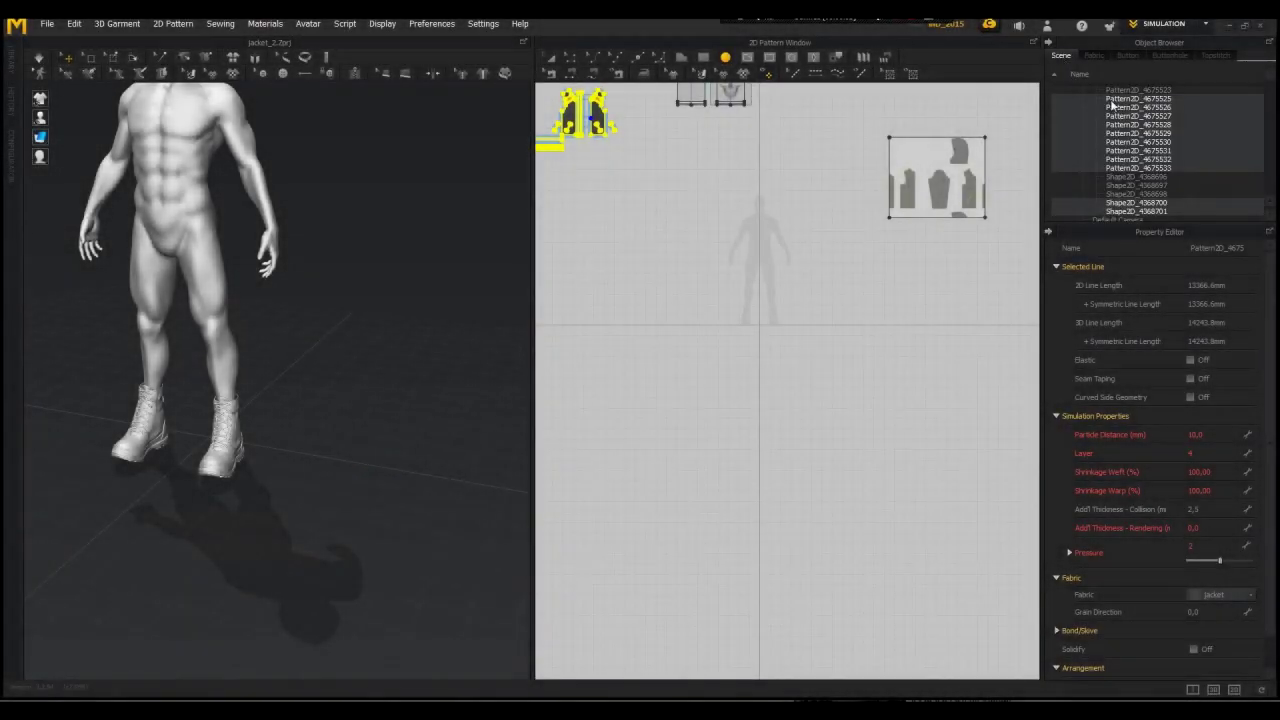
Step: Draw a circle pattern about 928 mm in circumference beside the avatar silhouette
left_click(1094, 55)
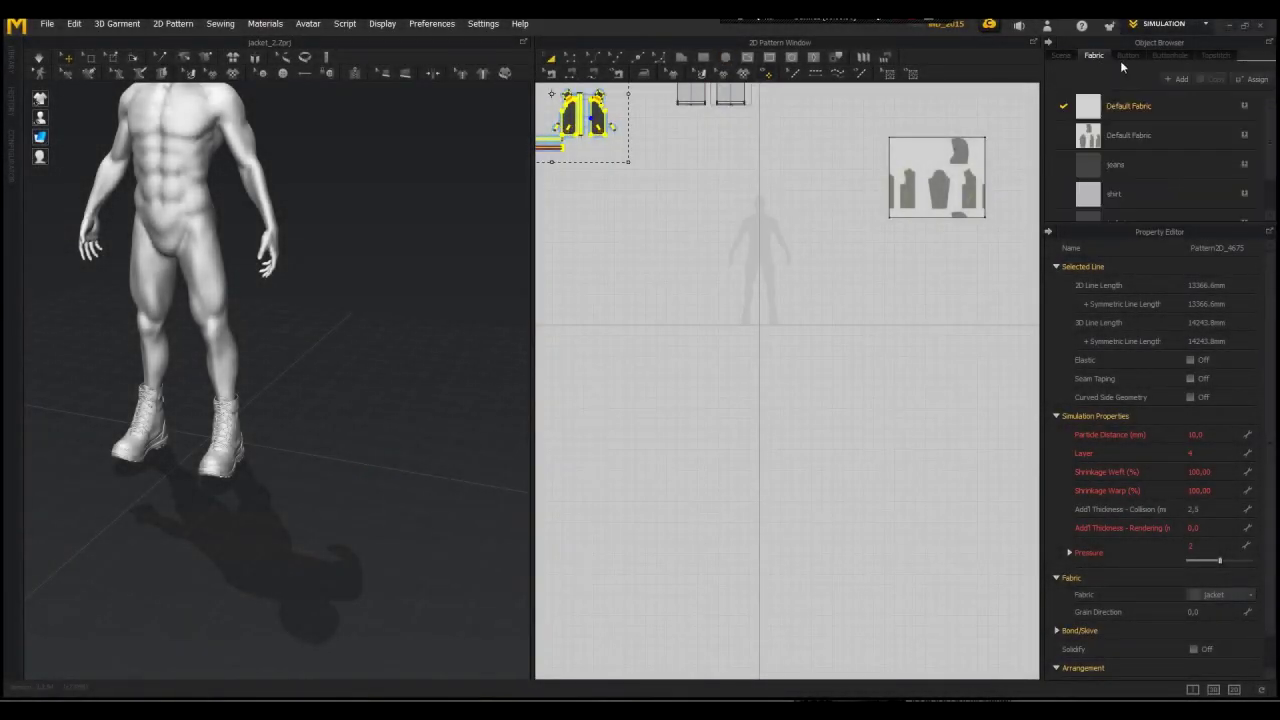
left_click(729, 62)
left_click_drag(650, 263, 690, 301)
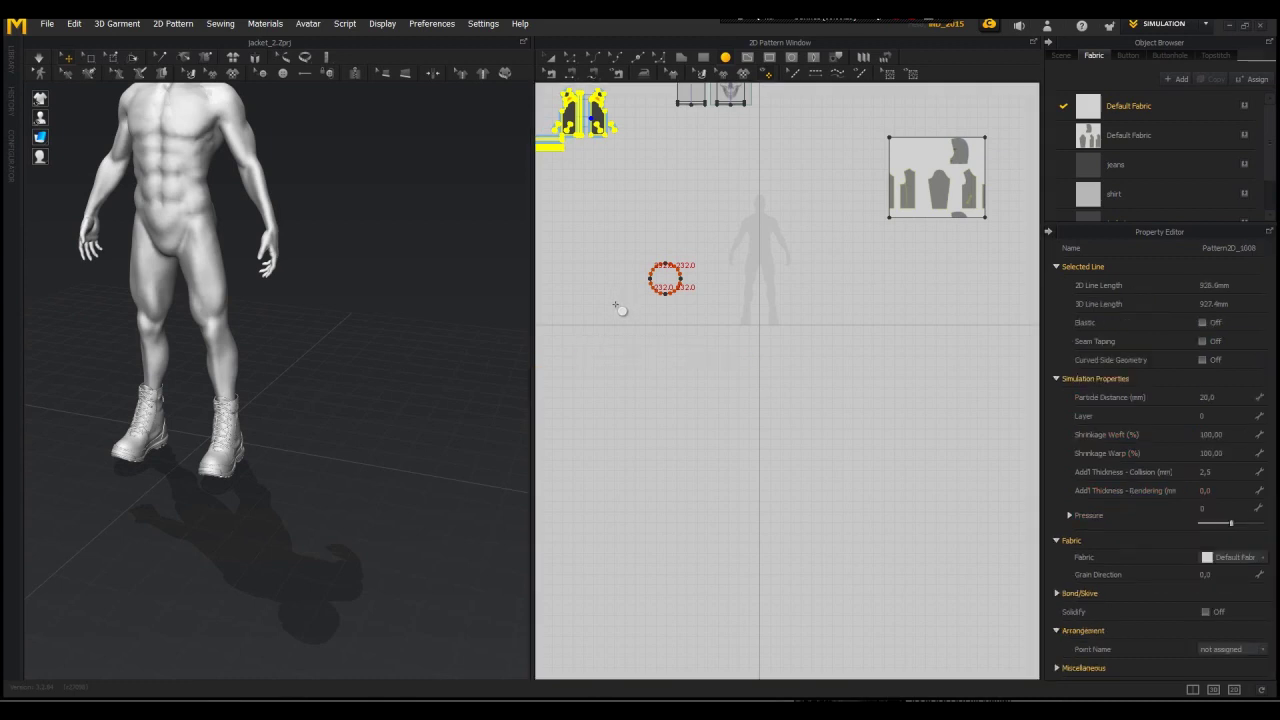
Step: Clone the circle as a symmetric pattern with sewing and place the copy level with it, toward the avatar silhouette
scroll(446, 357, "down", 4)
right_click_drag(446, 358, 396, 370)
scroll(678, 329, "up", 4)
left_click(551, 58)
left_click(662, 244)
scroll(668, 249, "up", 2)
scroll(668, 249, "up", 3)
scroll(668, 249, "down", 4)
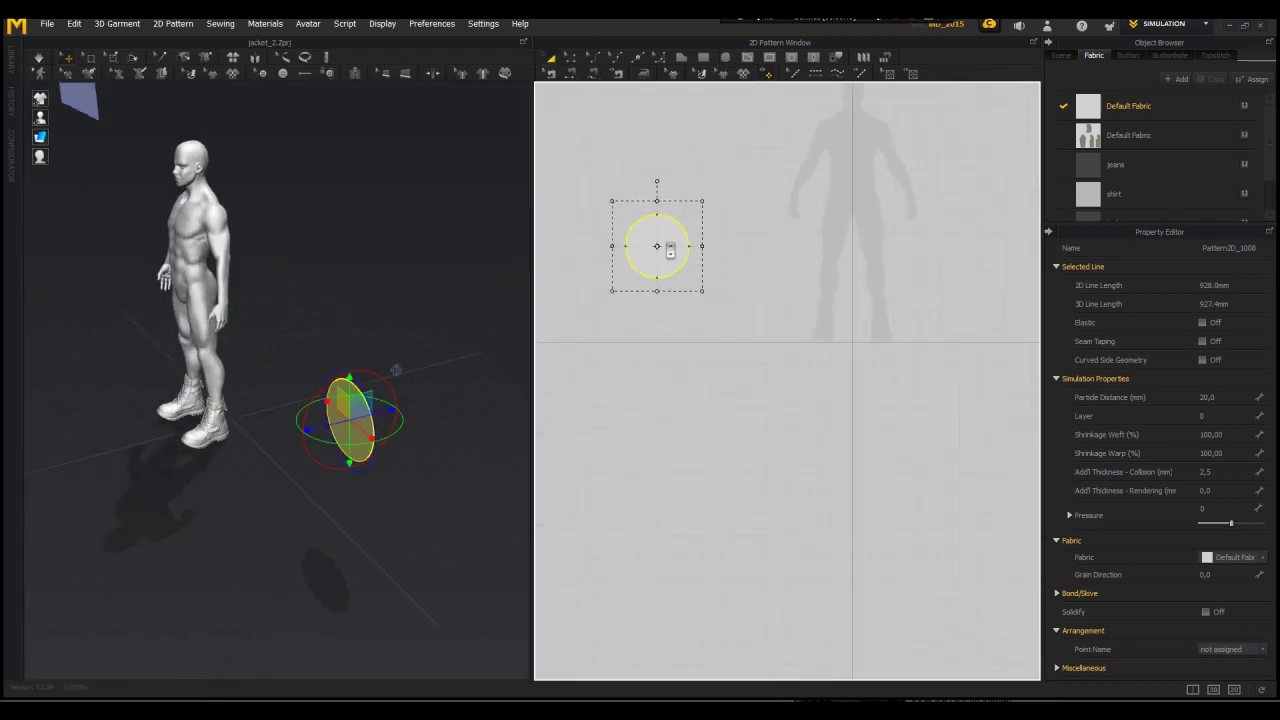
right_click(667, 235)
left_click(745, 174)
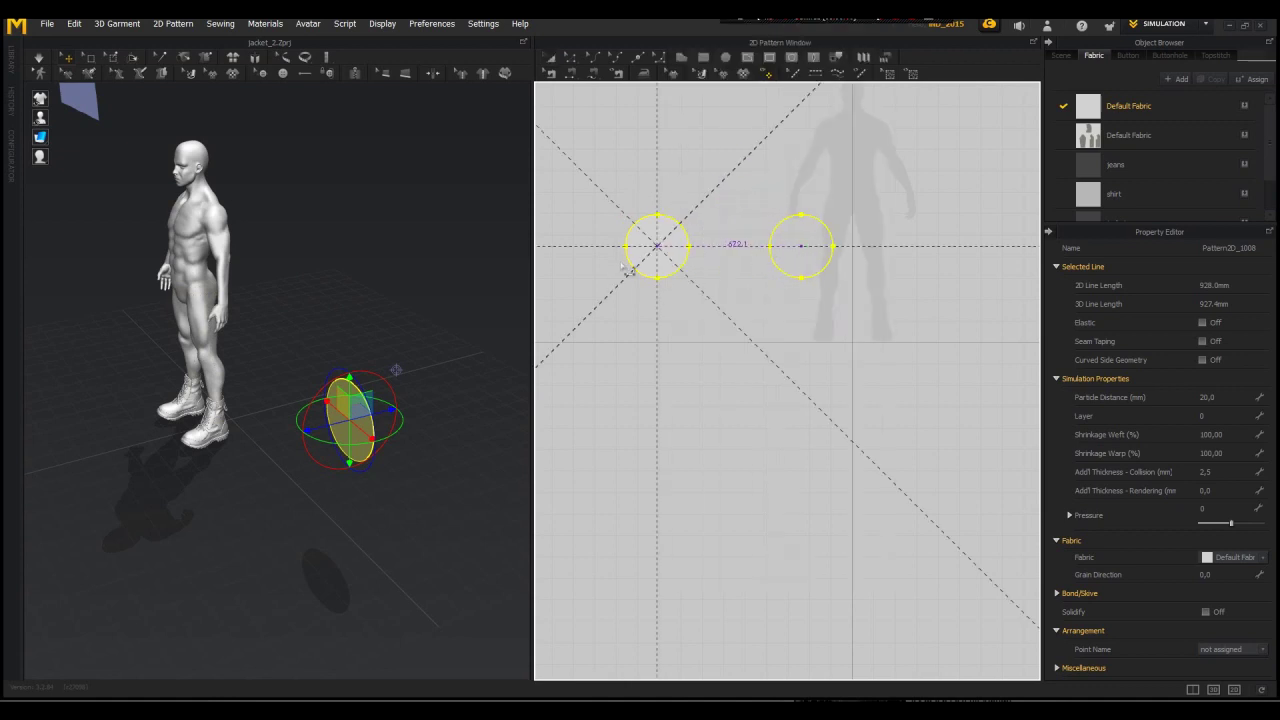
left_click(627, 270)
Step: Position the cloned circle in 3D so it stands opposite the original as the bag's other end panel
right_click_drag(277, 342, 236, 434)
left_click_drag(236, 434, 60, 549)
right_click_drag(171, 506, 211, 428)
left_click_drag(204, 427, 212, 418)
right_click_drag(213, 420, 254, 424)
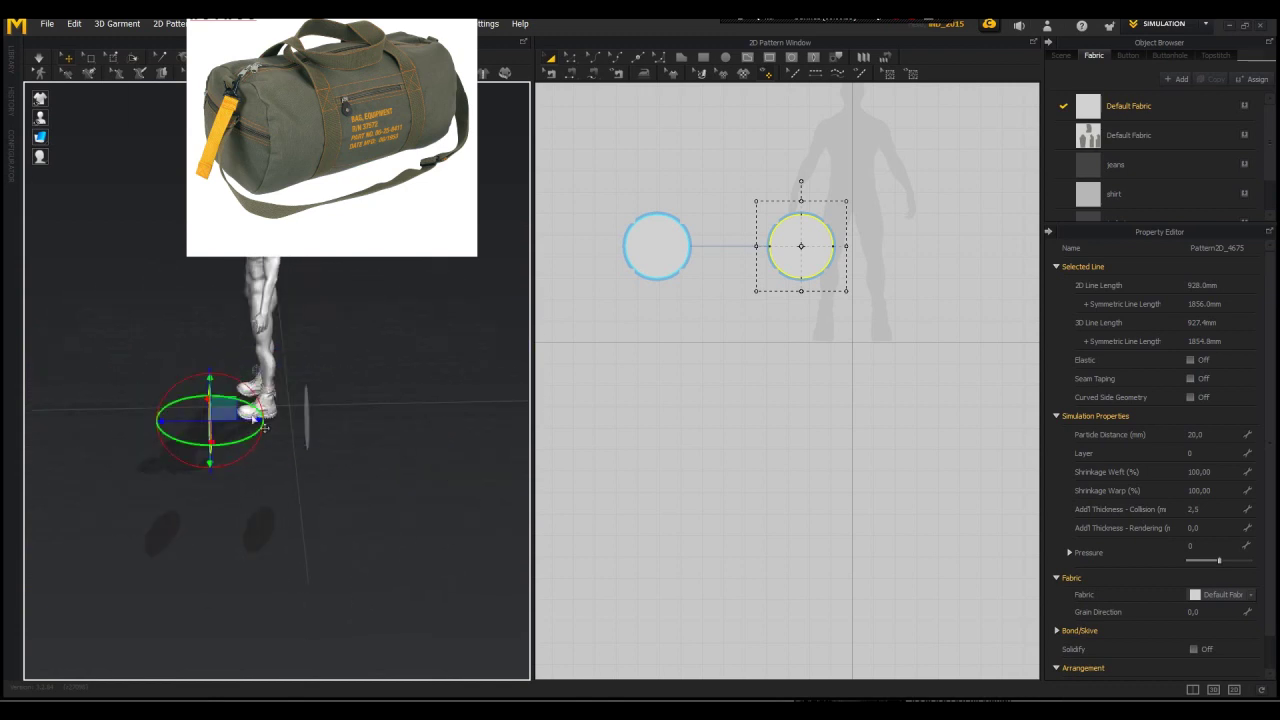
left_click_drag(232, 424, 207, 423)
Step: Draw a rectangle pattern about 505 mm wide below the two circles for the bag's side
scroll(666, 171, "down", 3)
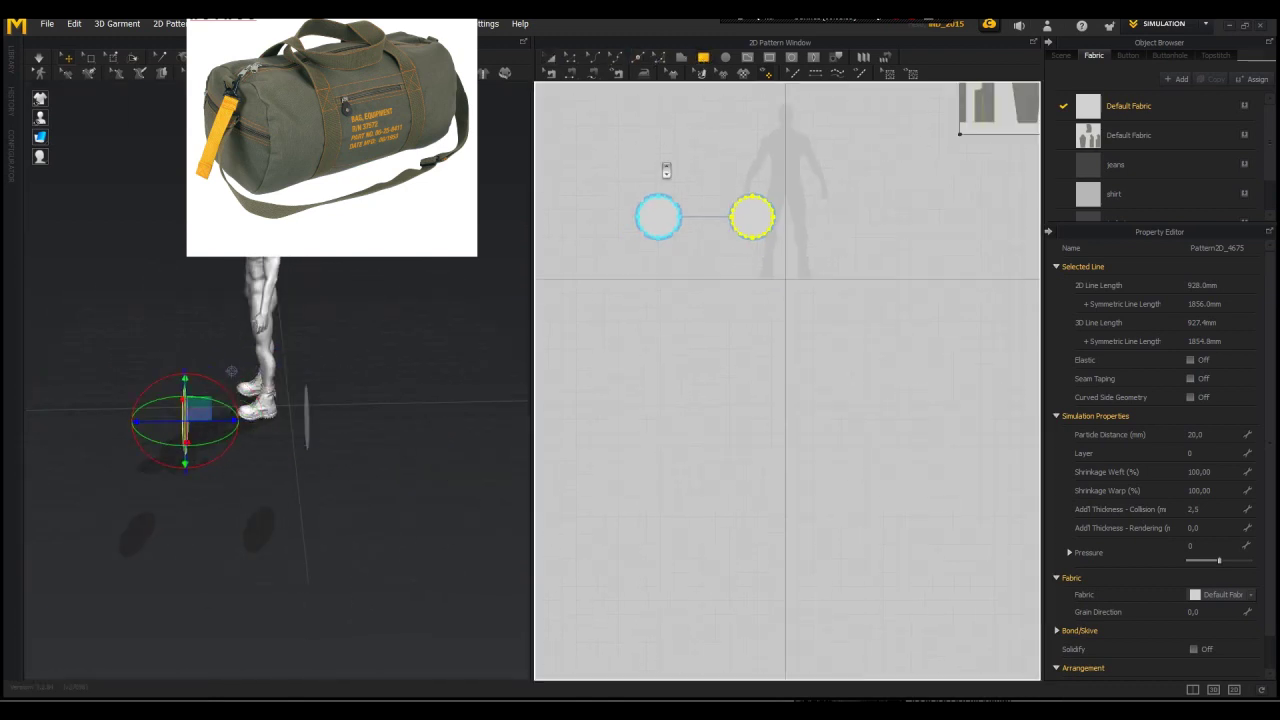
scroll(680, 246, "up", 2)
left_click(692, 240)
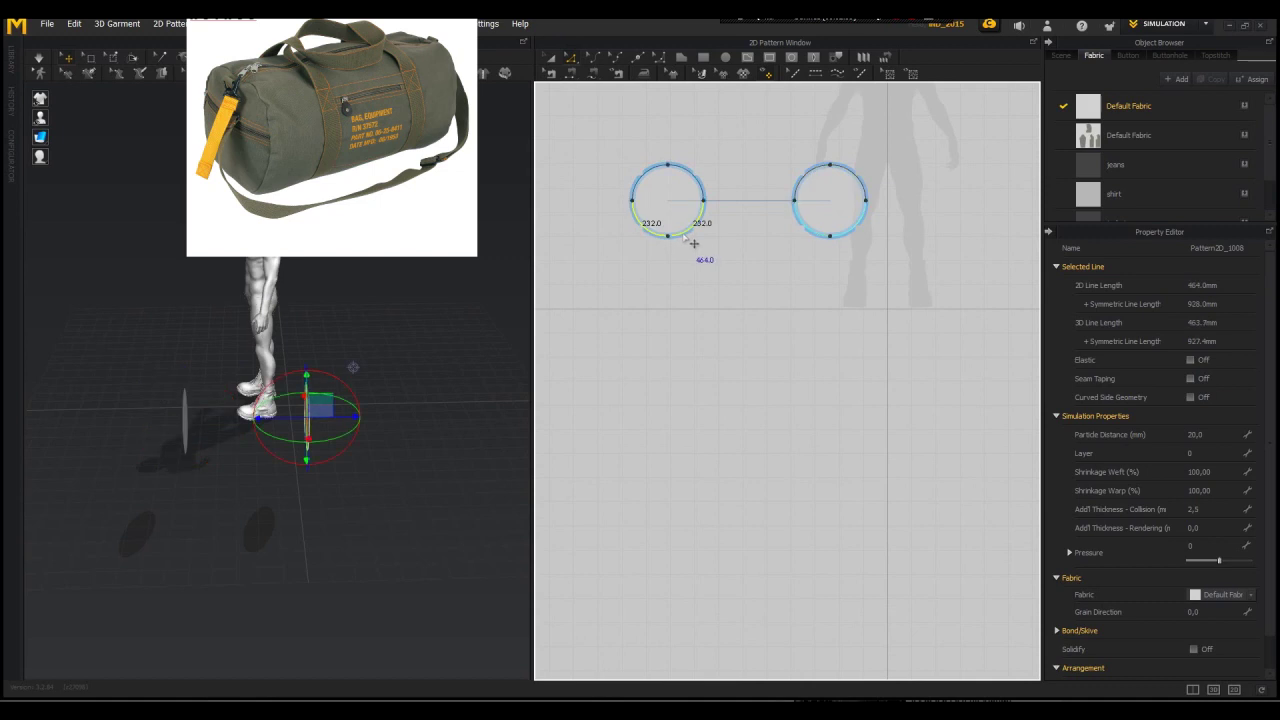
left_click(703, 57)
left_click_drag(661, 274, 784, 334)
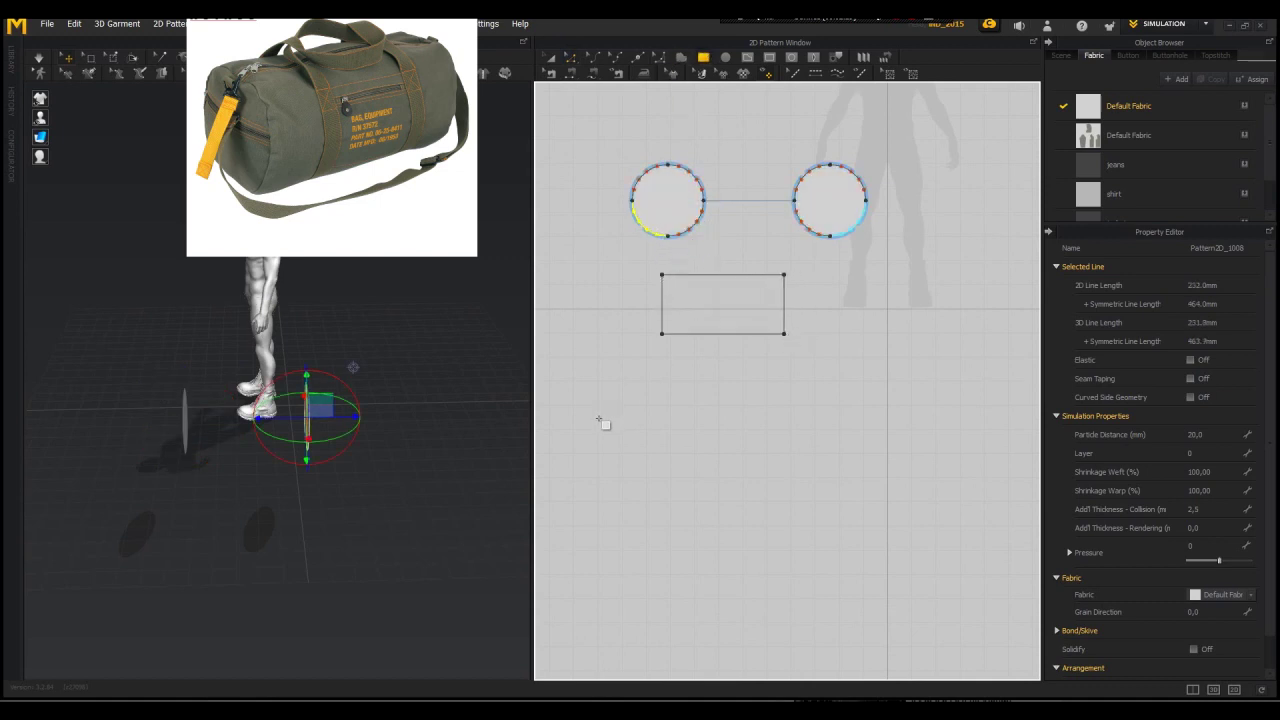
Step: Move the new rectangle in 3D to the outer side of the two circles
right_click_drag(400, 455, 190, 474)
left_click_drag(218, 488, 164, 404)
right_click_drag(277, 407, 397, 413)
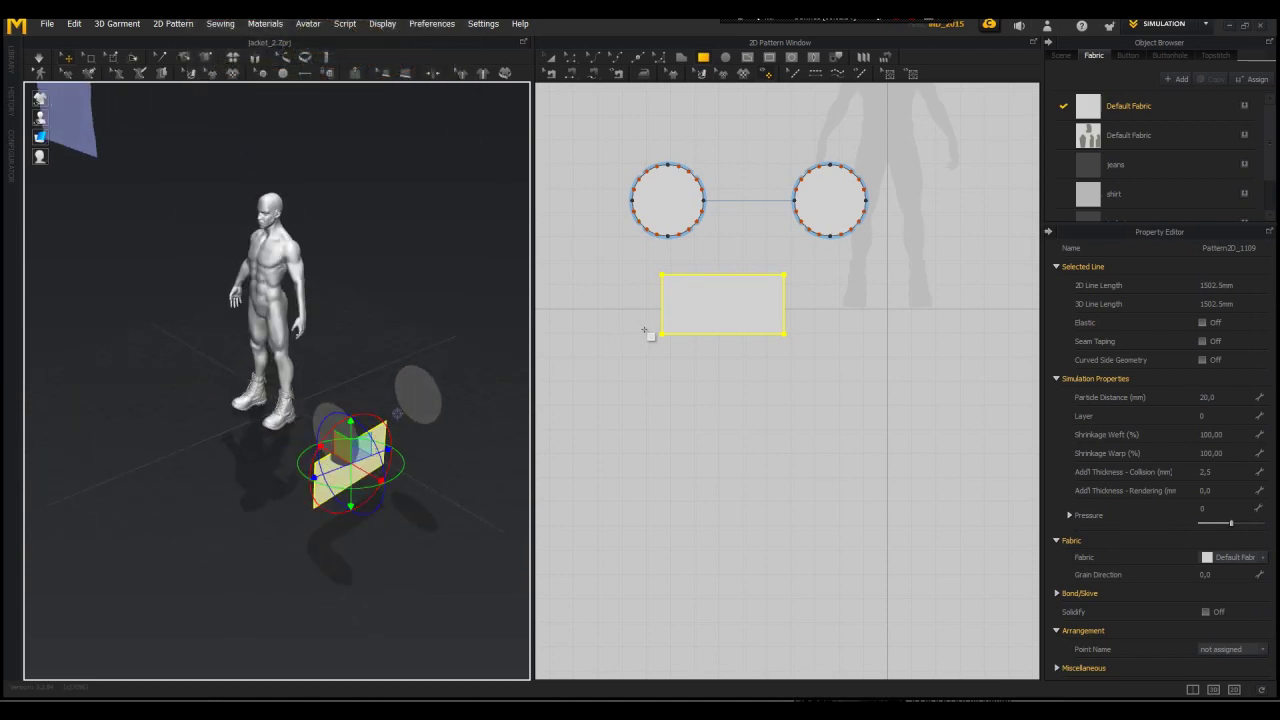
left_click_drag(365, 419, 413, 420)
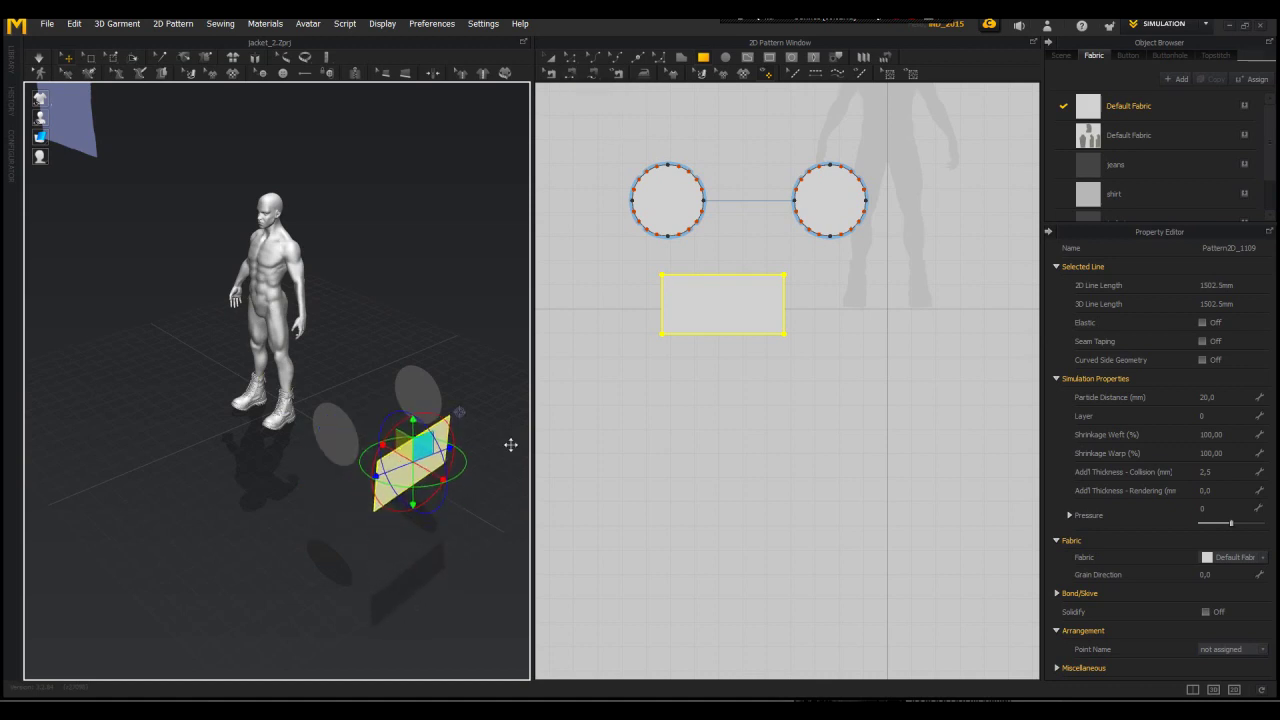
left_click(553, 62)
key("ctrl+c")
key("ctrl+v")
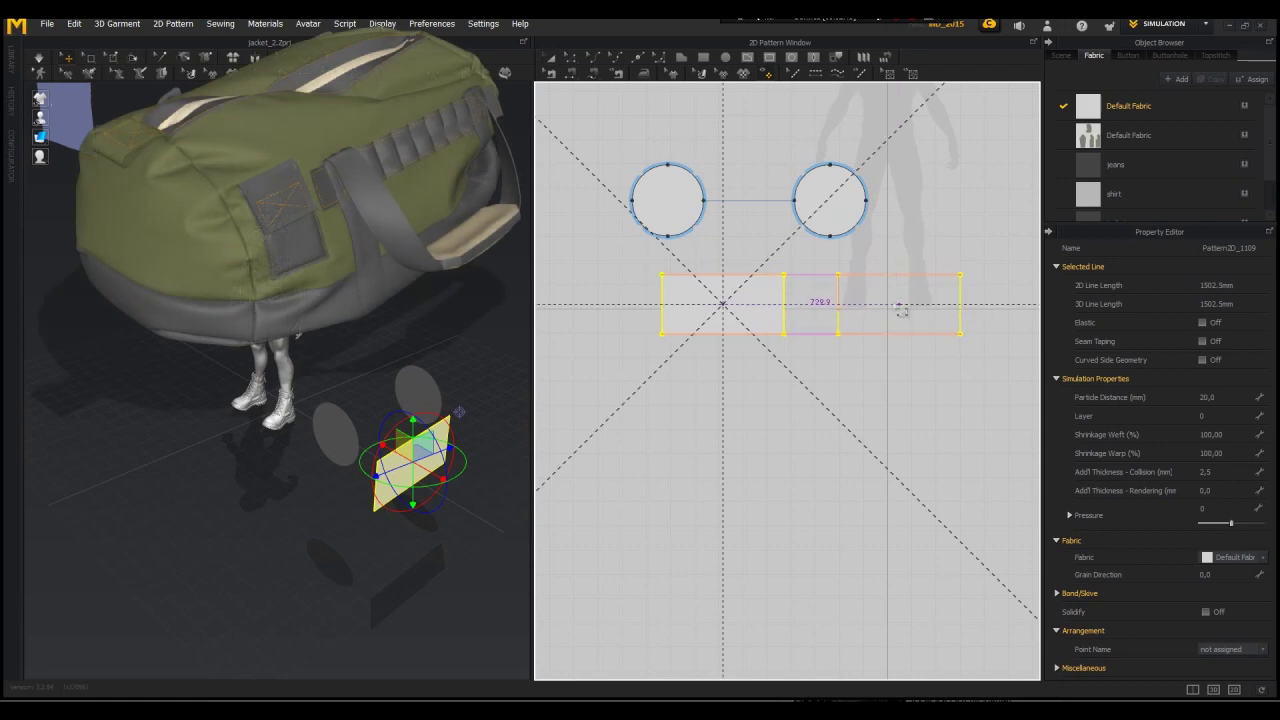
left_click(847, 317)
key("ctrl+z")
Step: Clone the rectangle as a Symmetric Pattern (with Sewing) beside it and position the copy in 3D on the circles' opposite side
right_click(761, 306)
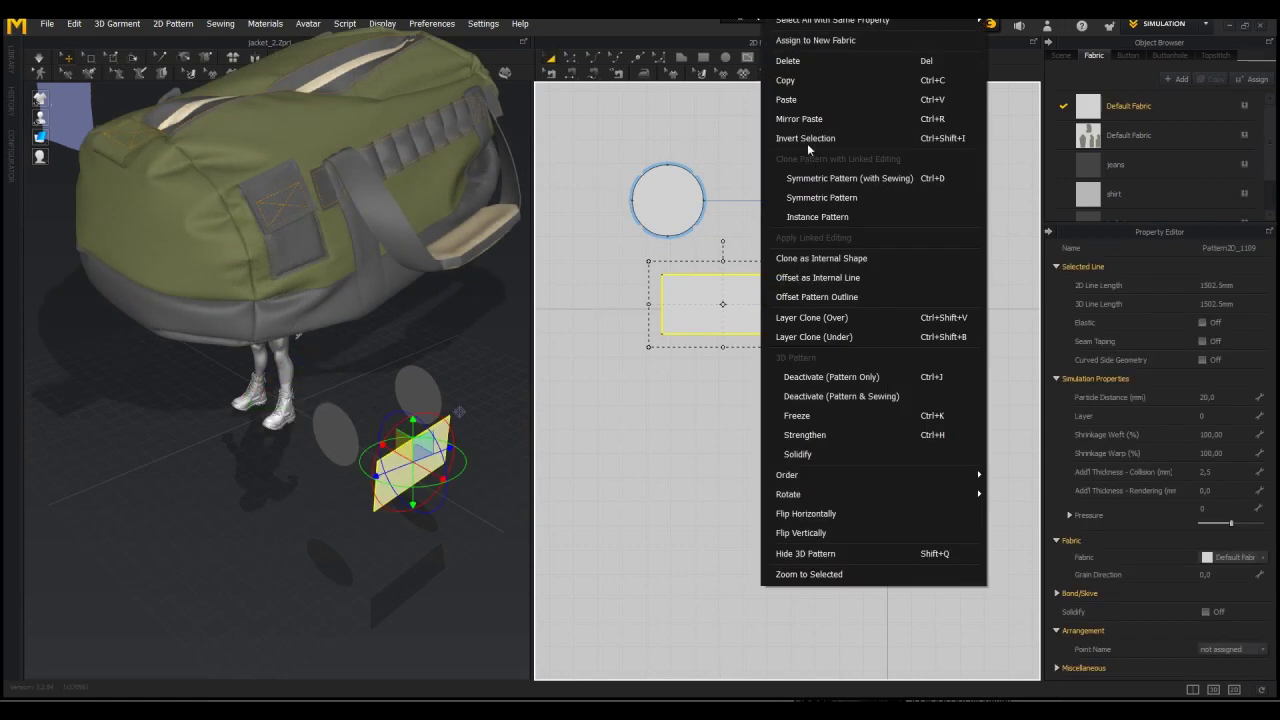
left_click(818, 180)
left_click(700, 403)
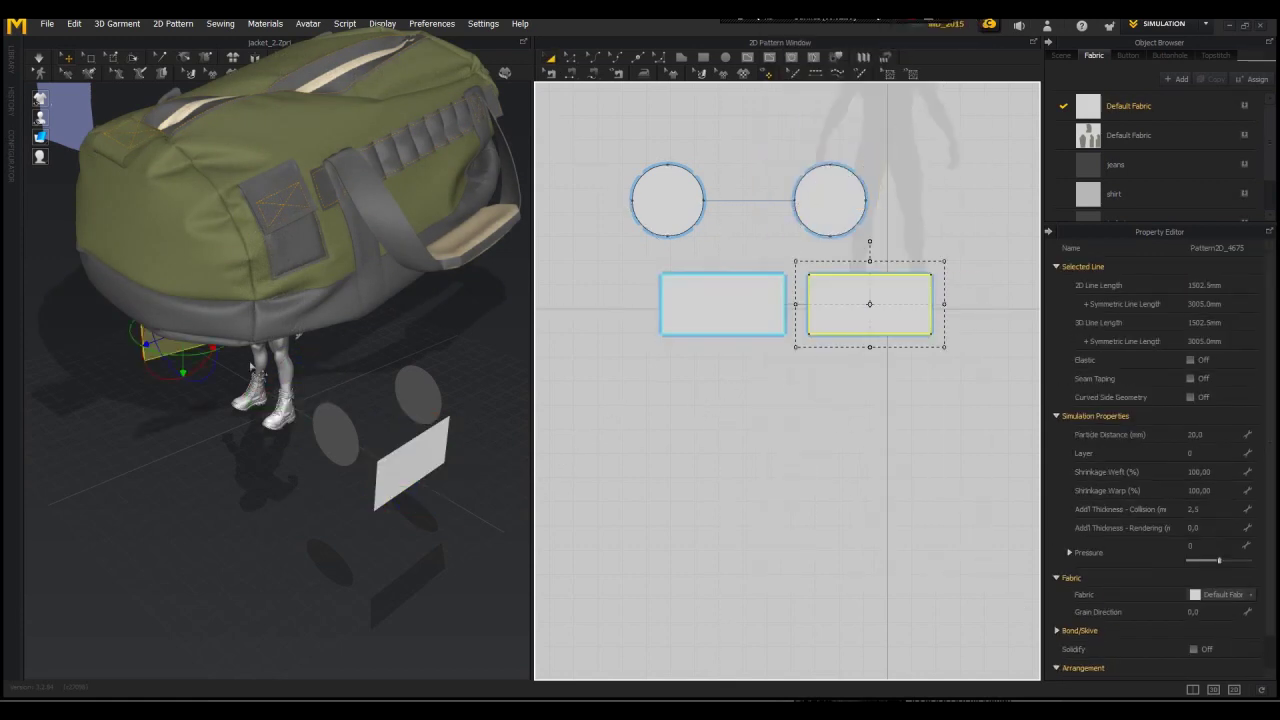
left_click_drag(172, 345, 350, 428)
right_click_drag(400, 462, 514, 434)
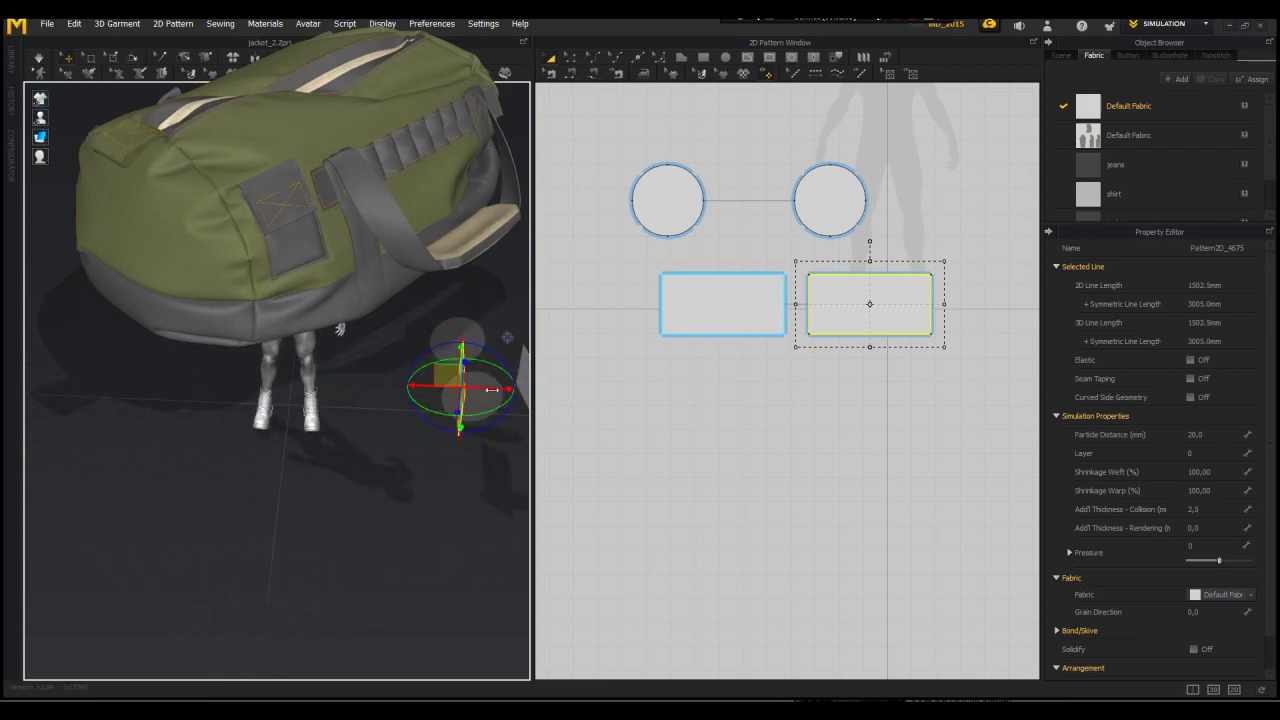
left_click_drag(491, 391, 441, 386)
Step: Lower the first rectangle's upper edge until its short sides measure about 232 mm, matching a quarter of the circle
left_click(592, 74)
key("a")
scroll(683, 271, "up", 4)
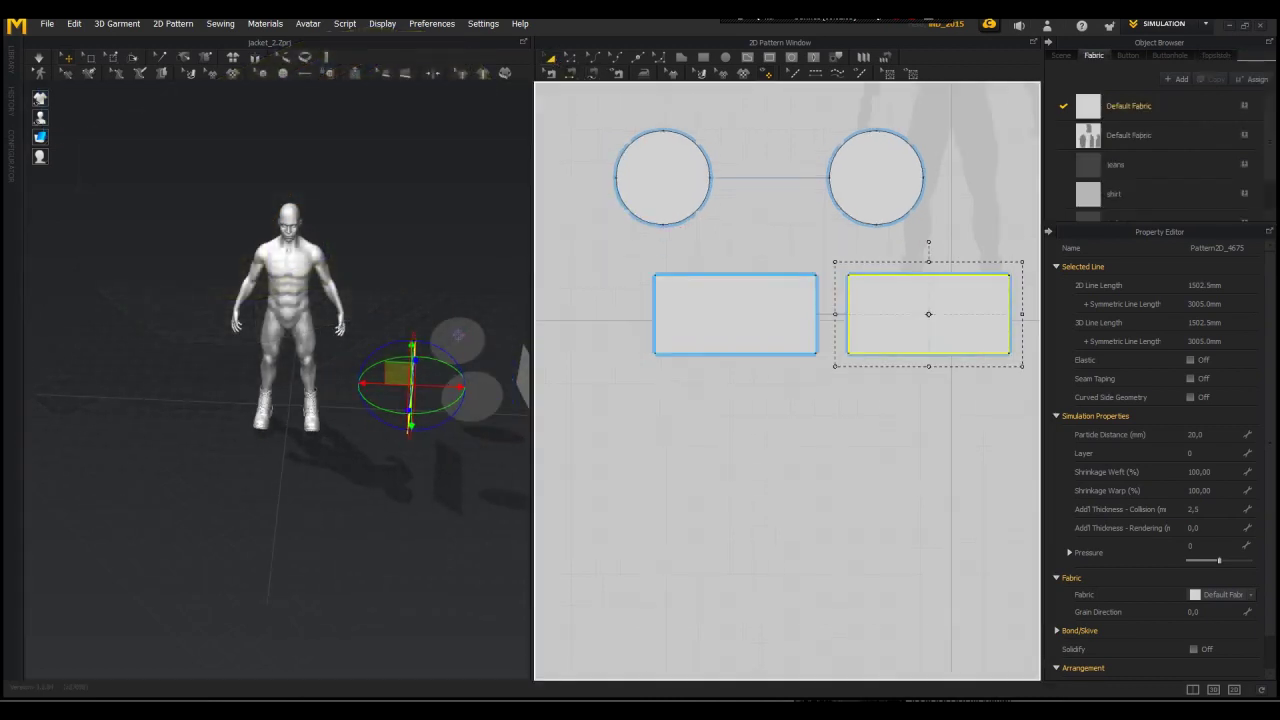
left_click(630, 265)
left_click(720, 307)
left_click(570, 58)
left_click(648, 333)
left_click_drag(720, 276, 720, 282)
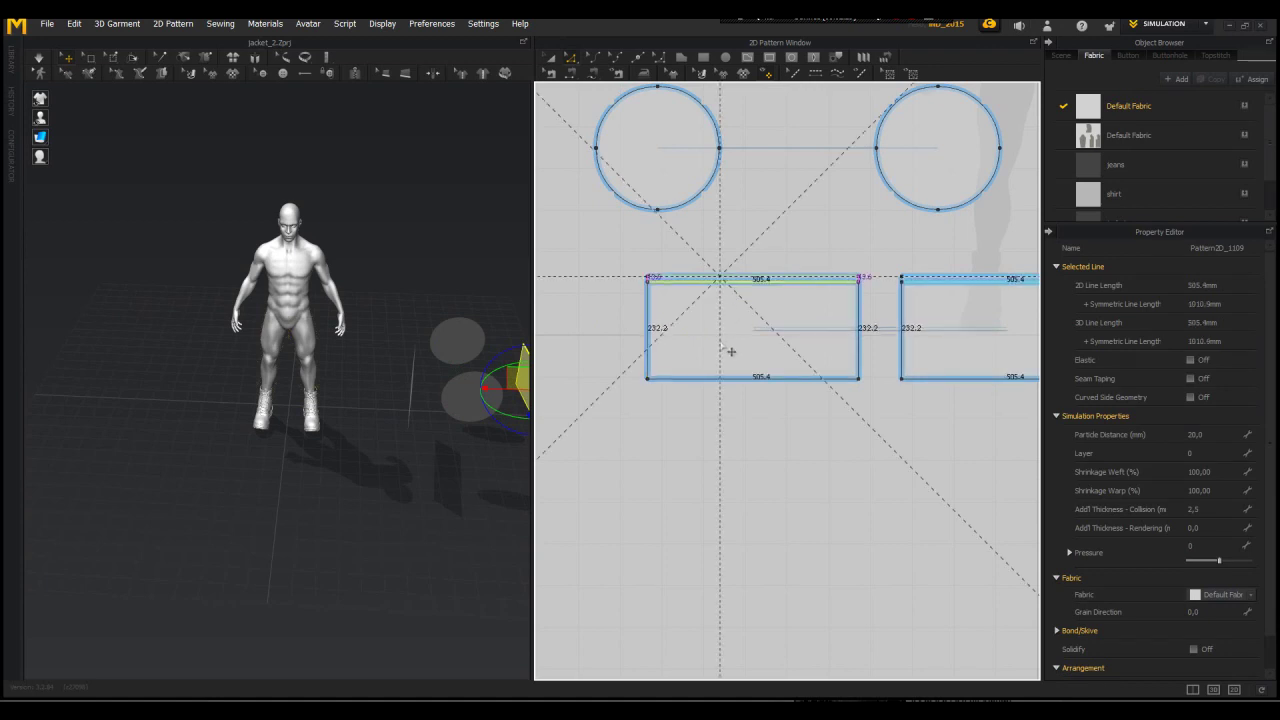
left_click(589, 76)
left_click(617, 196)
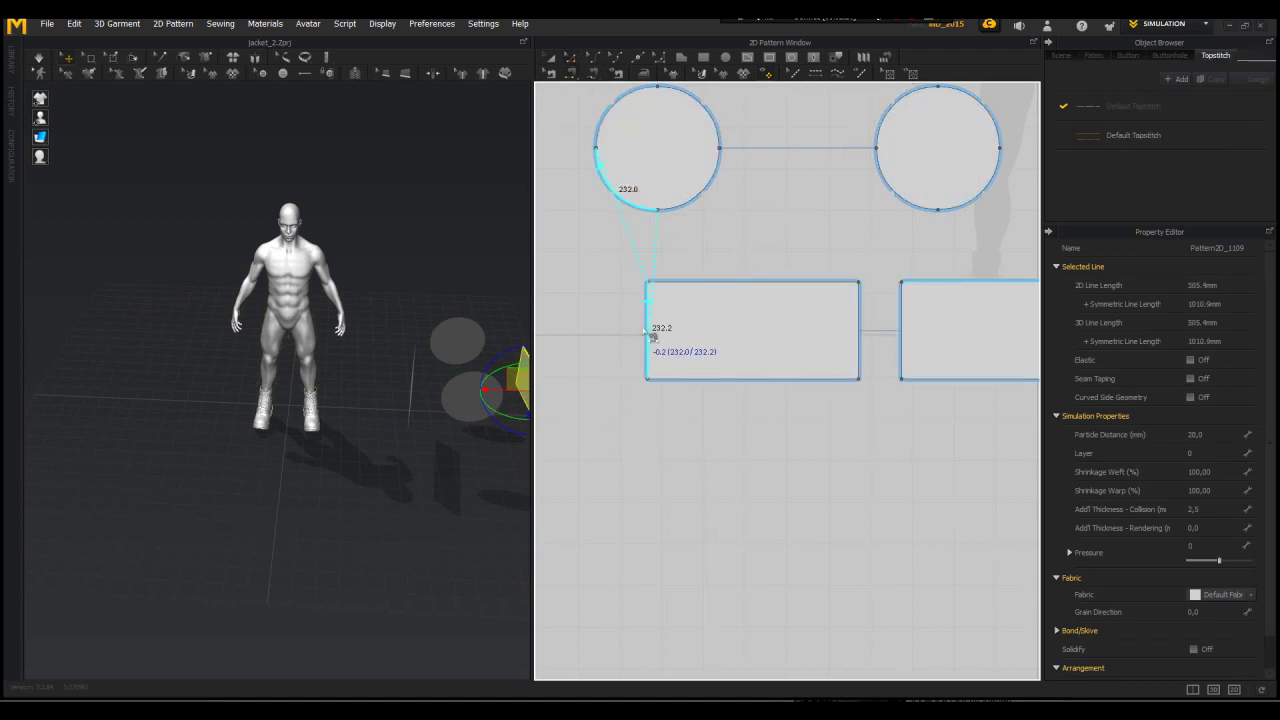
right_click_drag(471, 363, 392, 368)
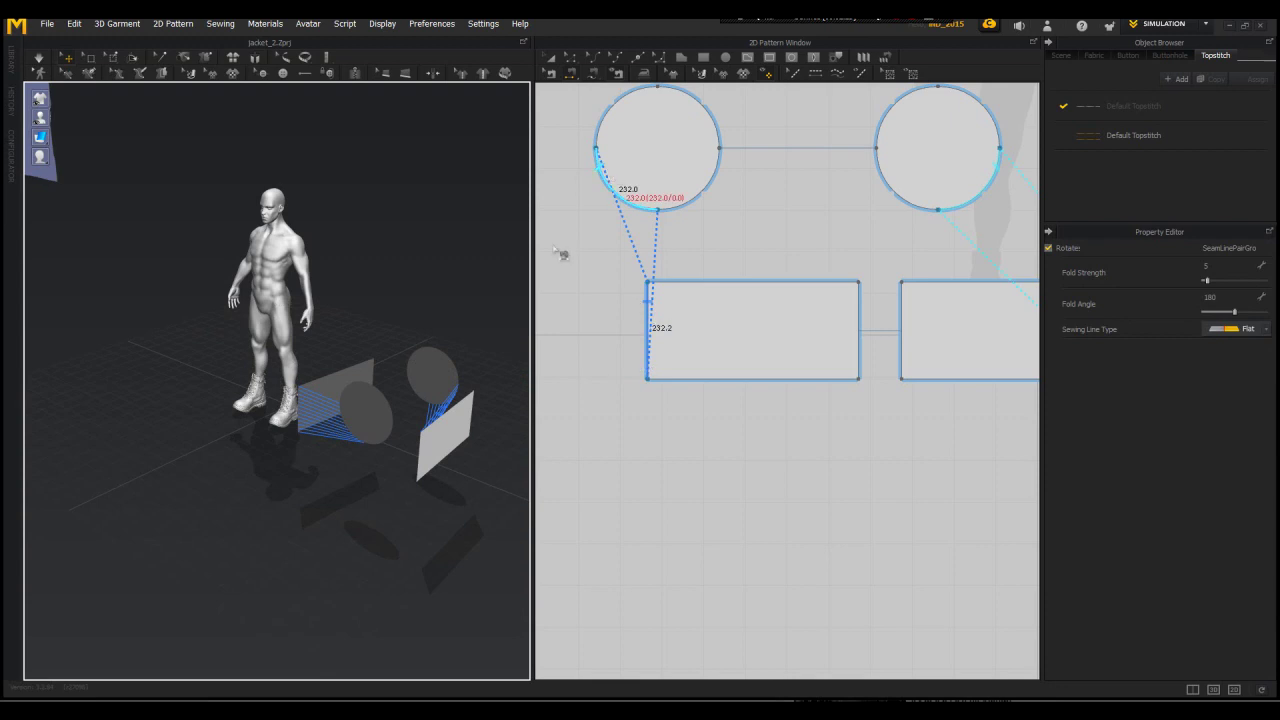
key("ctrl+z")
Step: Sew the left circle's lower-left arc to the right short edge of the first rectangle
scroll(578, 295, "down", 4)
left_click(608, 243)
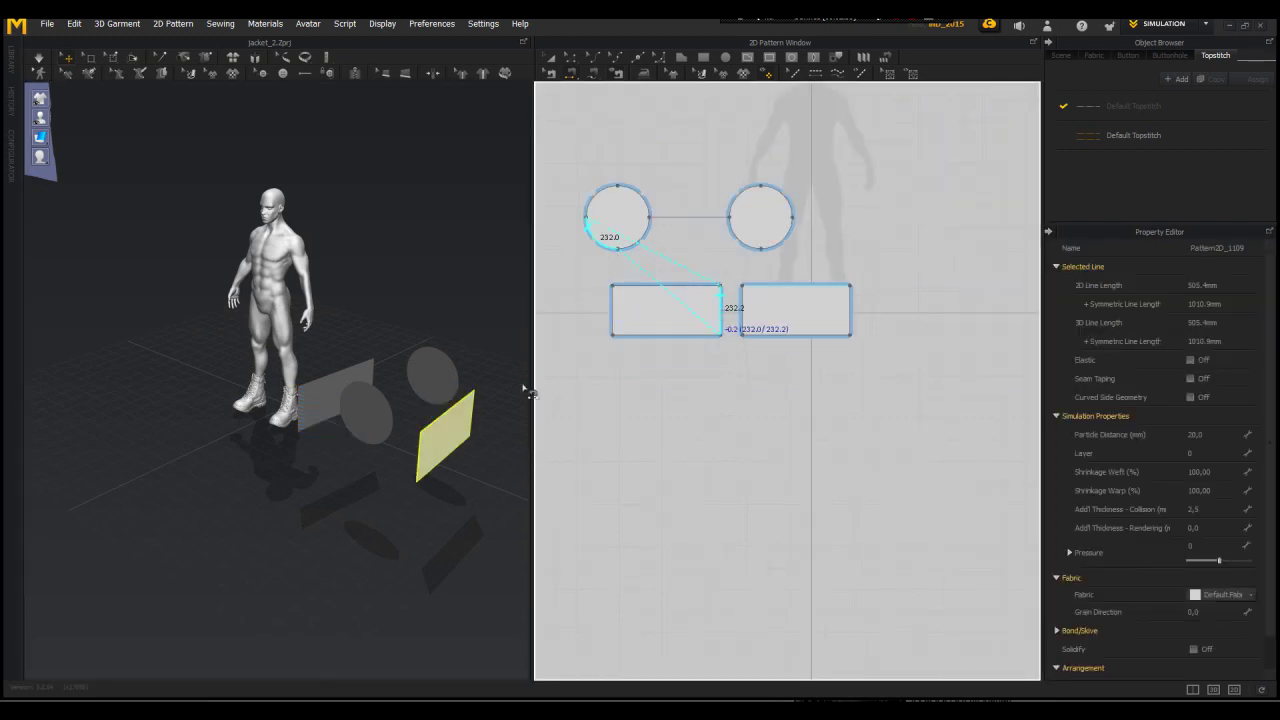
left_click(721, 318)
right_click_drag(522, 445, 735, 550)
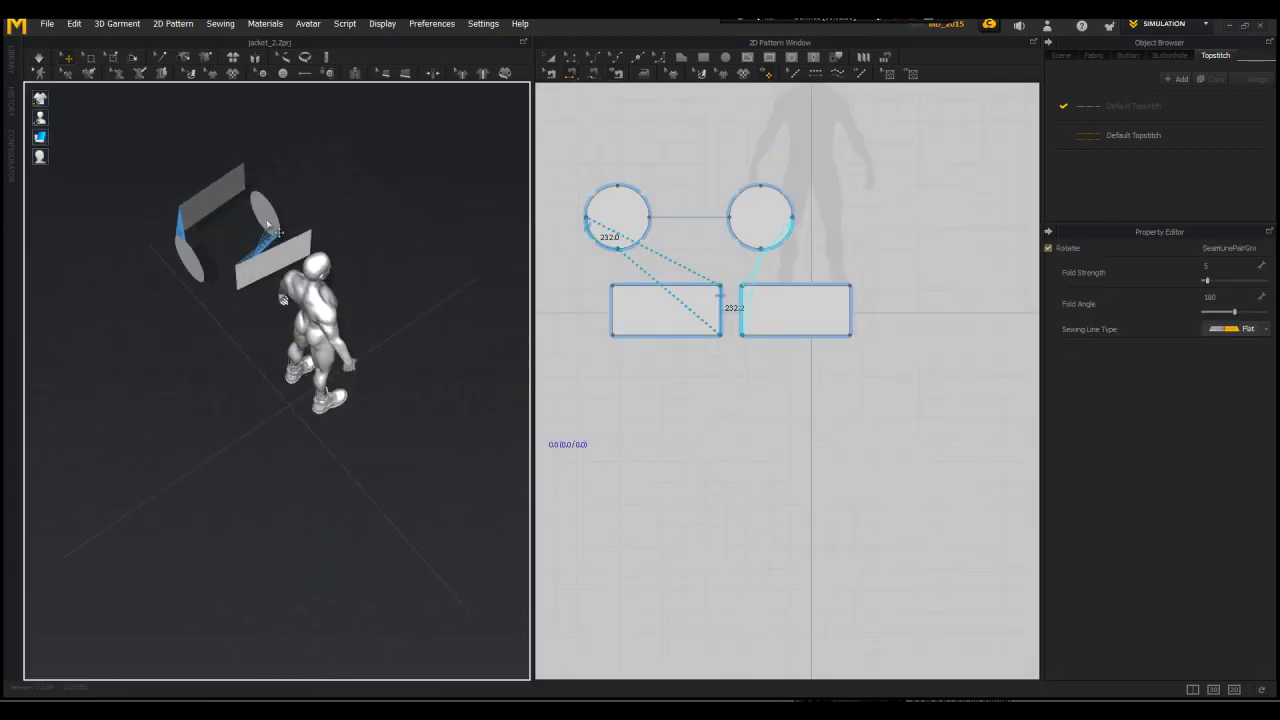
Step: Flip the normal of the cloned circle in the 3D view
right_click(267, 213)
left_click(319, 173)
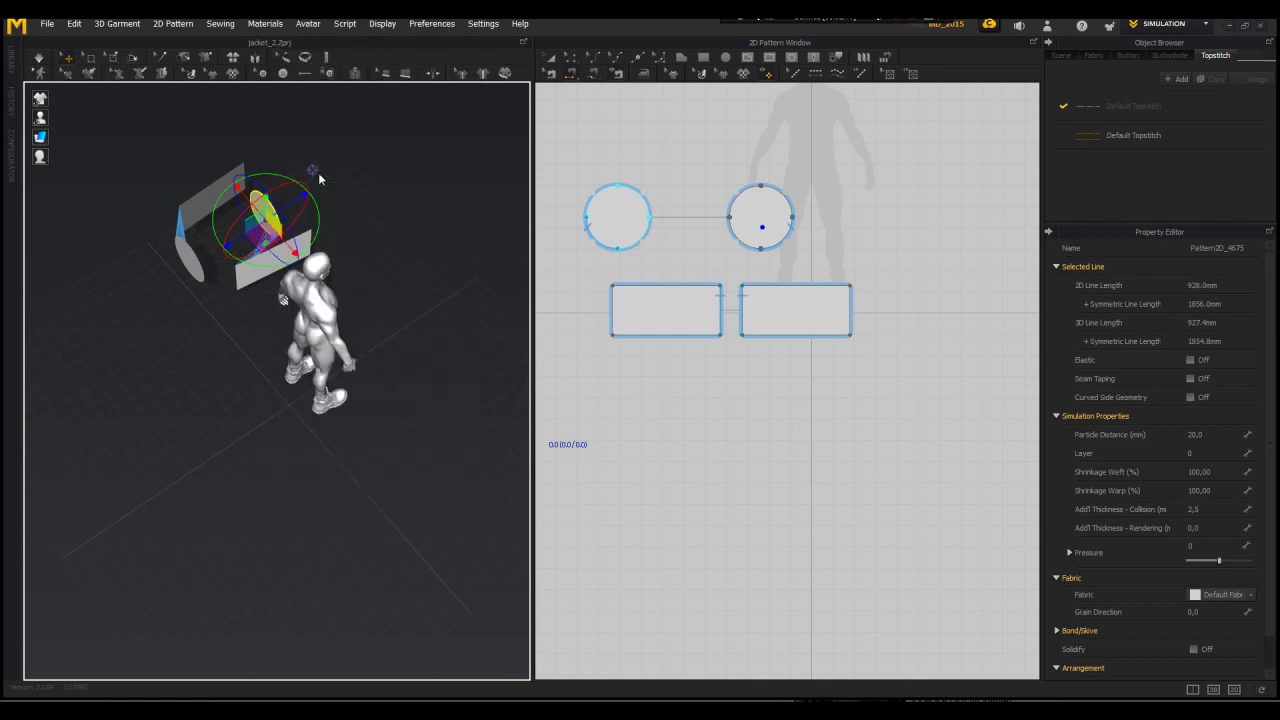
right_click_drag(325, 187, 567, 140)
scroll(481, 380, "up", 3)
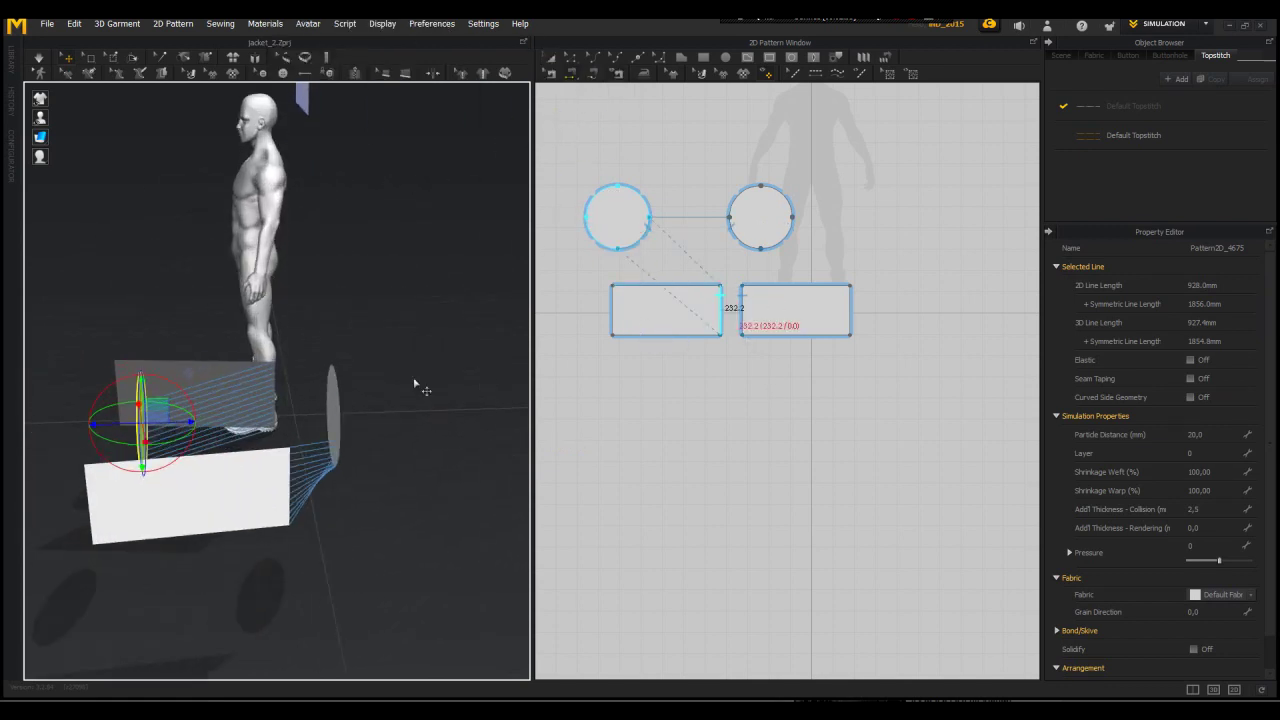
Step: Try flipping the first rectangle horizontally in the 3D arrangement
left_click(547, 57)
right_click(263, 480)
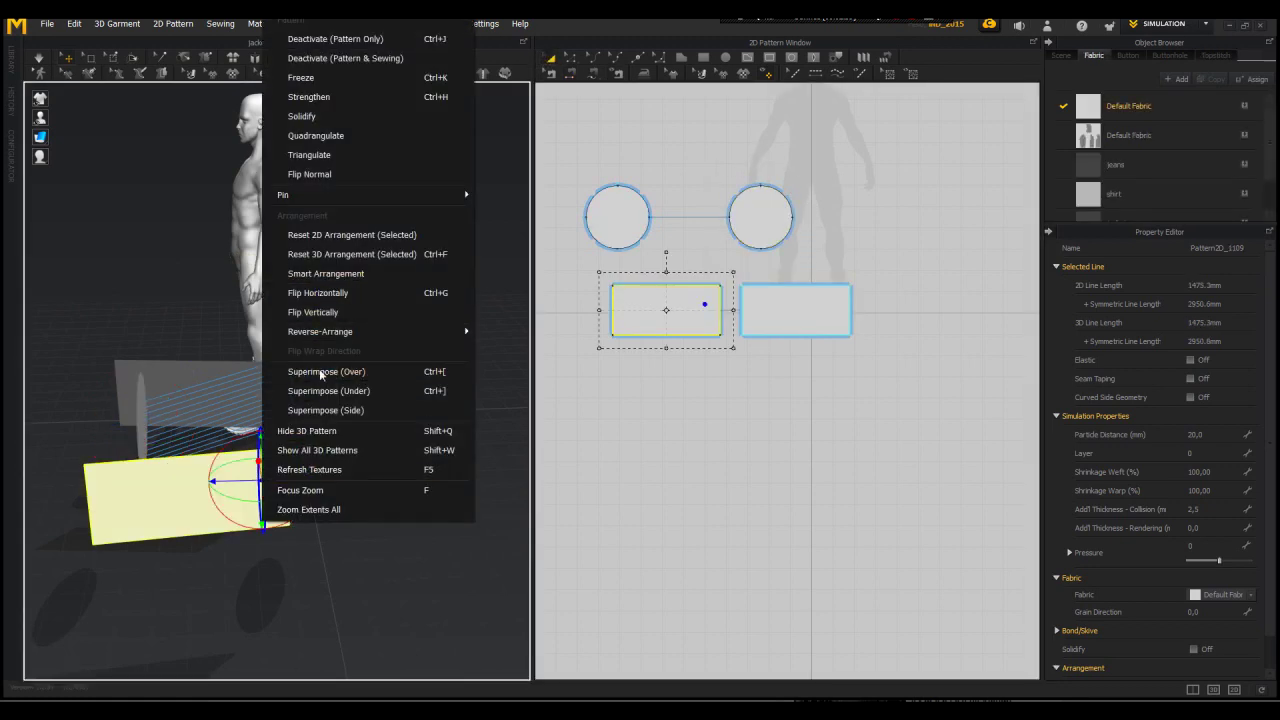
left_click(325, 292)
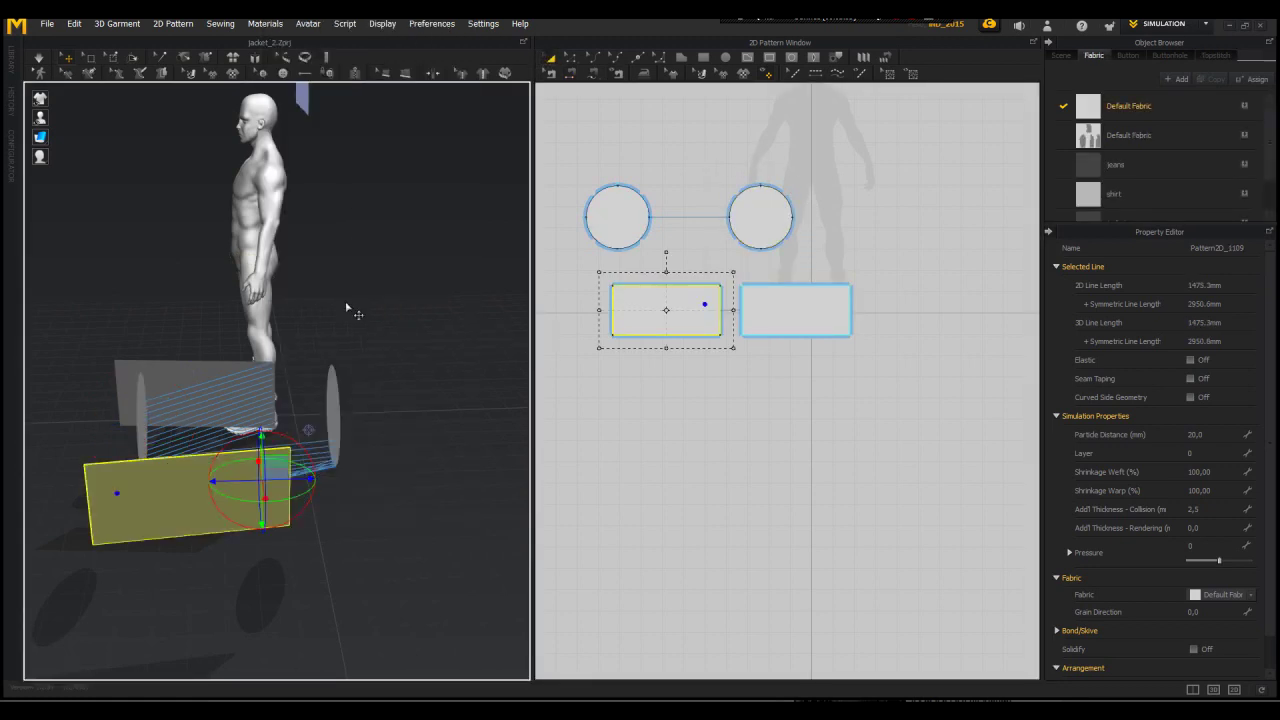
right_click_drag(357, 436, 363, 432)
right_click_drag(371, 512, 456, 521)
Step: Flip the normal of the original circle in the 3D view
left_click(482, 383)
right_click(481, 382)
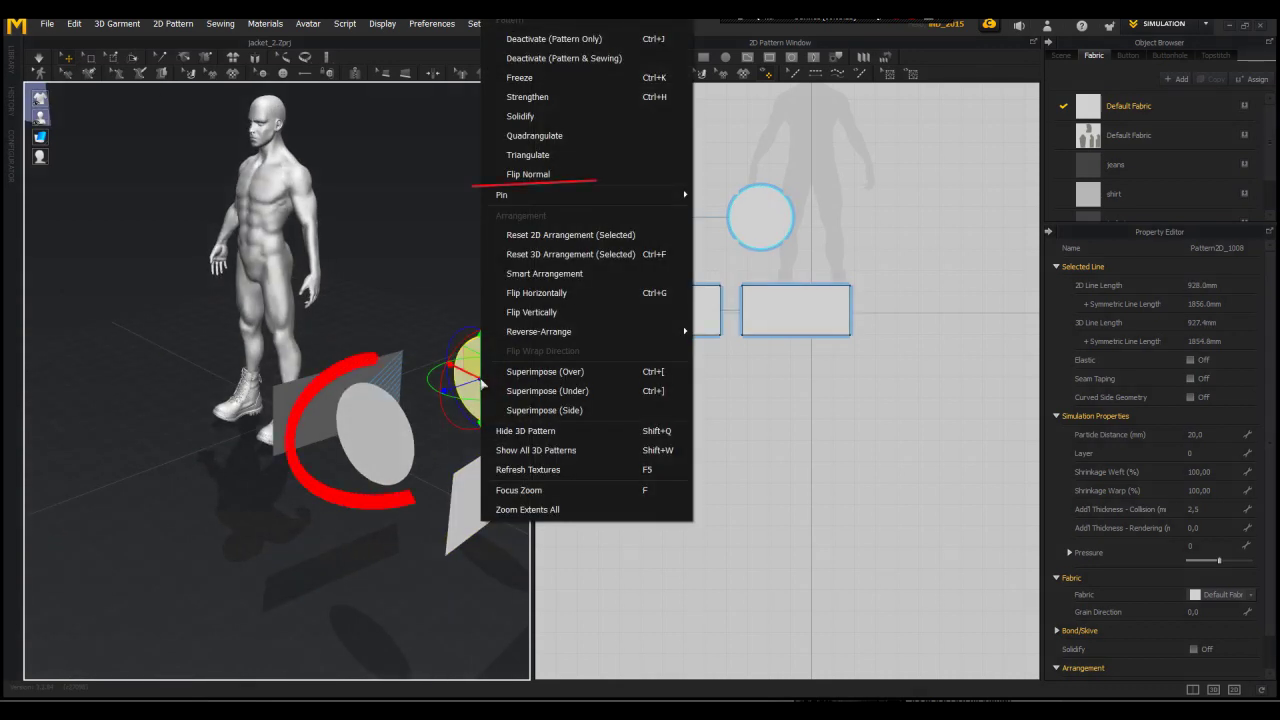
left_click(500, 177)
right_click_drag(422, 246, 352, 259)
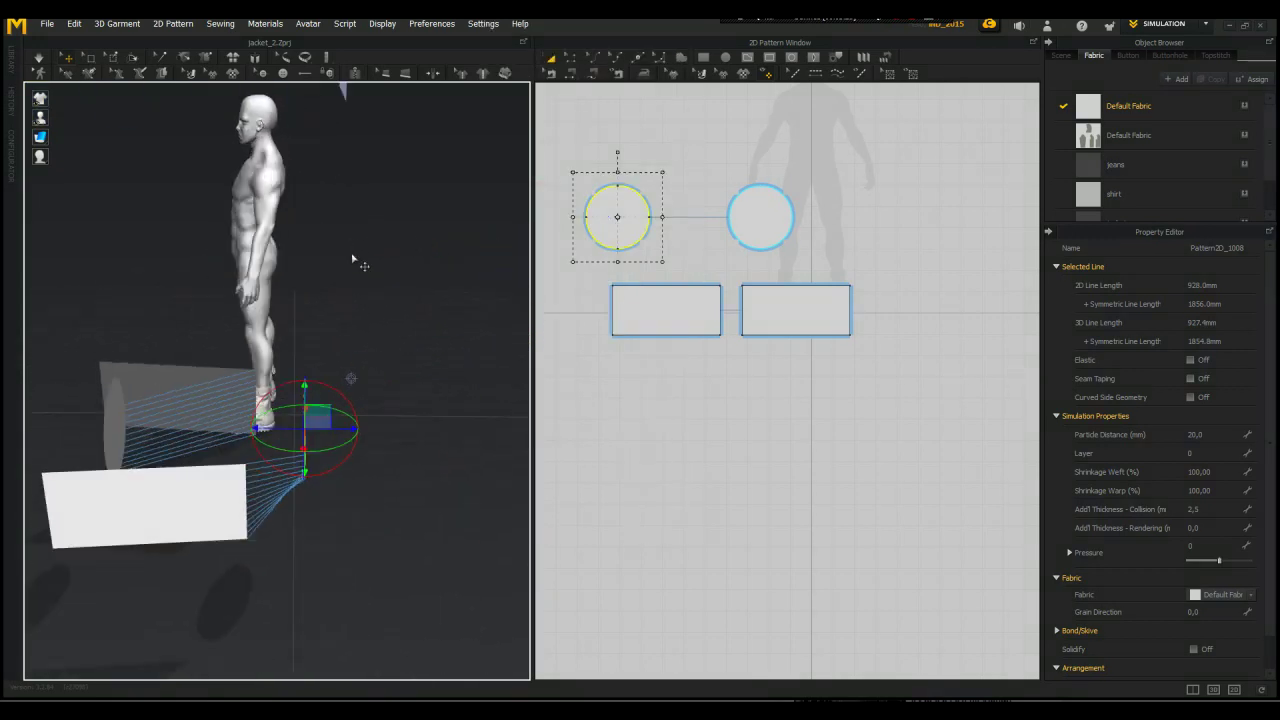
Step: Remove the linked editing between the two circles and flip the normal of the cloned circle separately
right_click(632, 236)
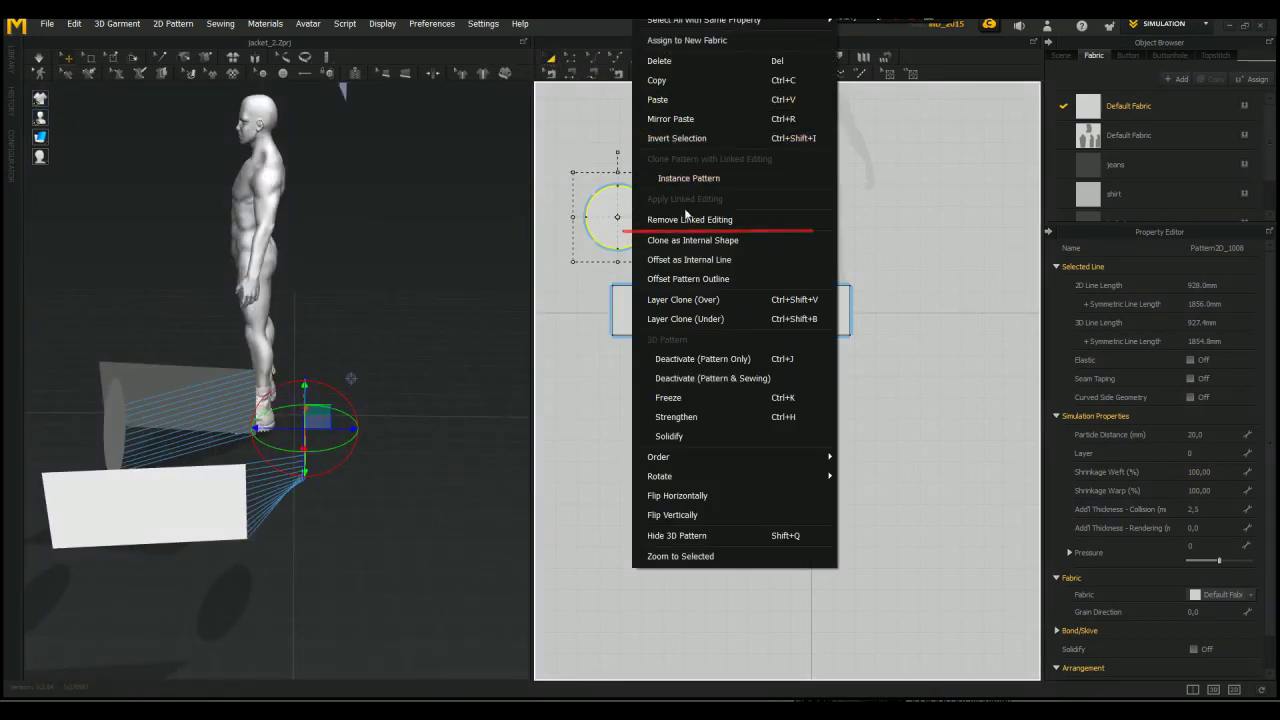
left_click(687, 216)
right_click_drag(276, 424, 348, 444)
left_click(352, 446)
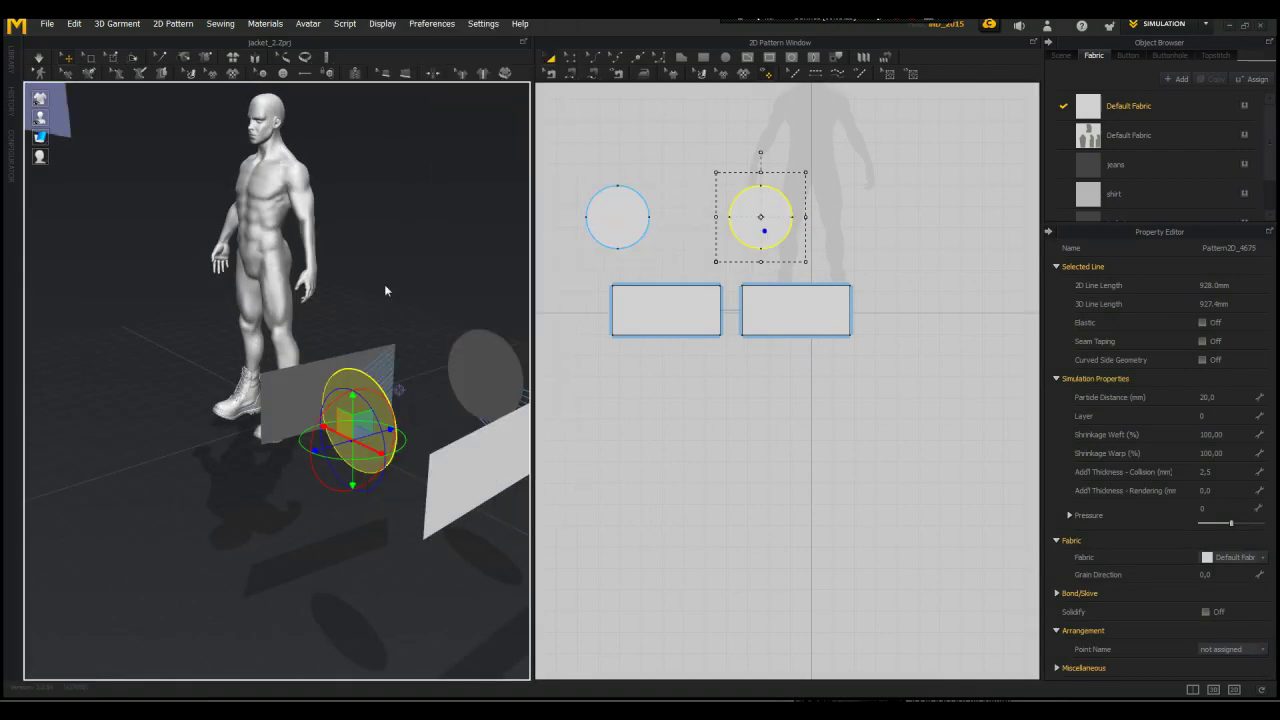
key("space")
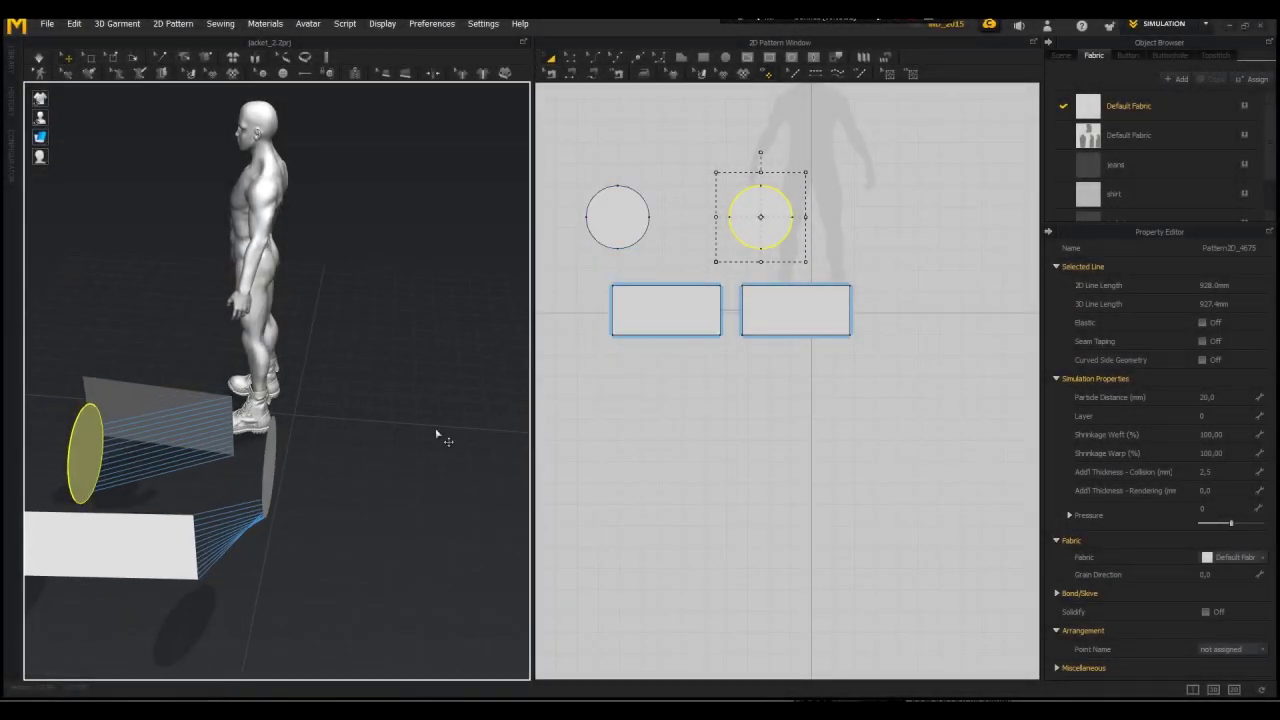
Step: Delete the existing seam between the right circle and the second rectangle
right_click_drag(396, 462, 402, 414)
left_click(551, 74)
right_click(745, 240)
left_click(766, 288)
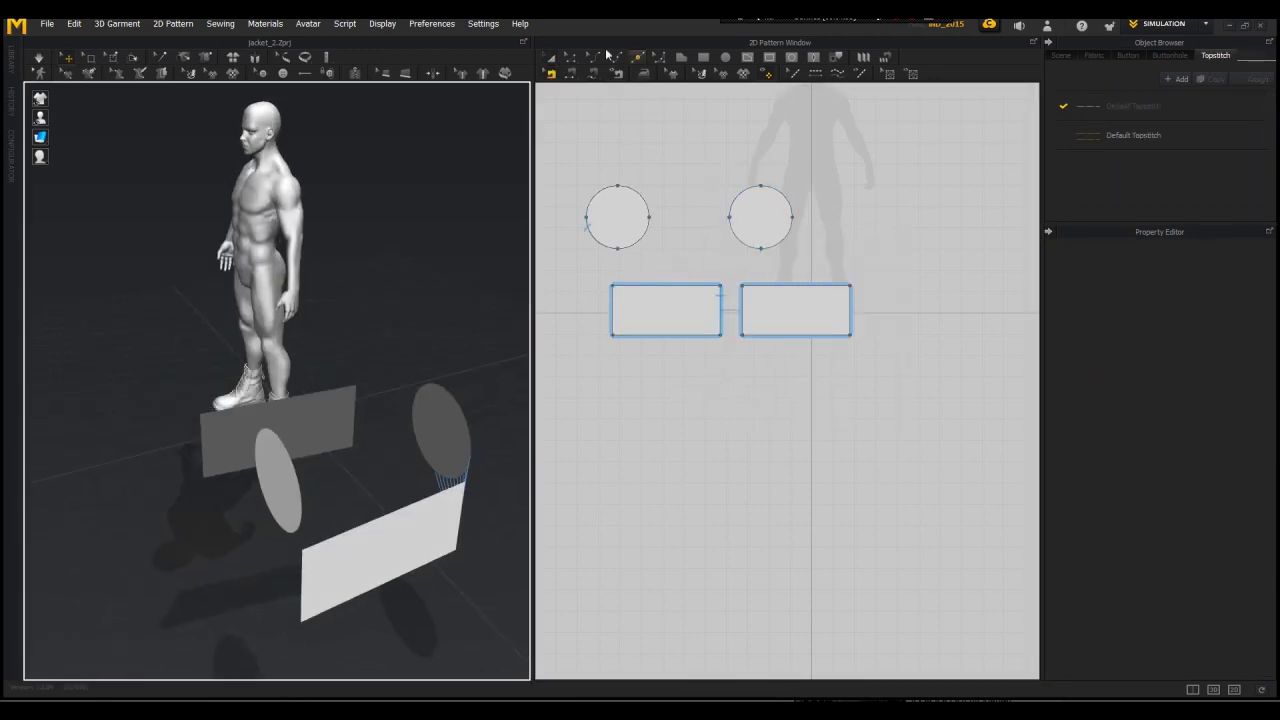
left_click(737, 234)
key("ctrl+z")
left_click(783, 242)
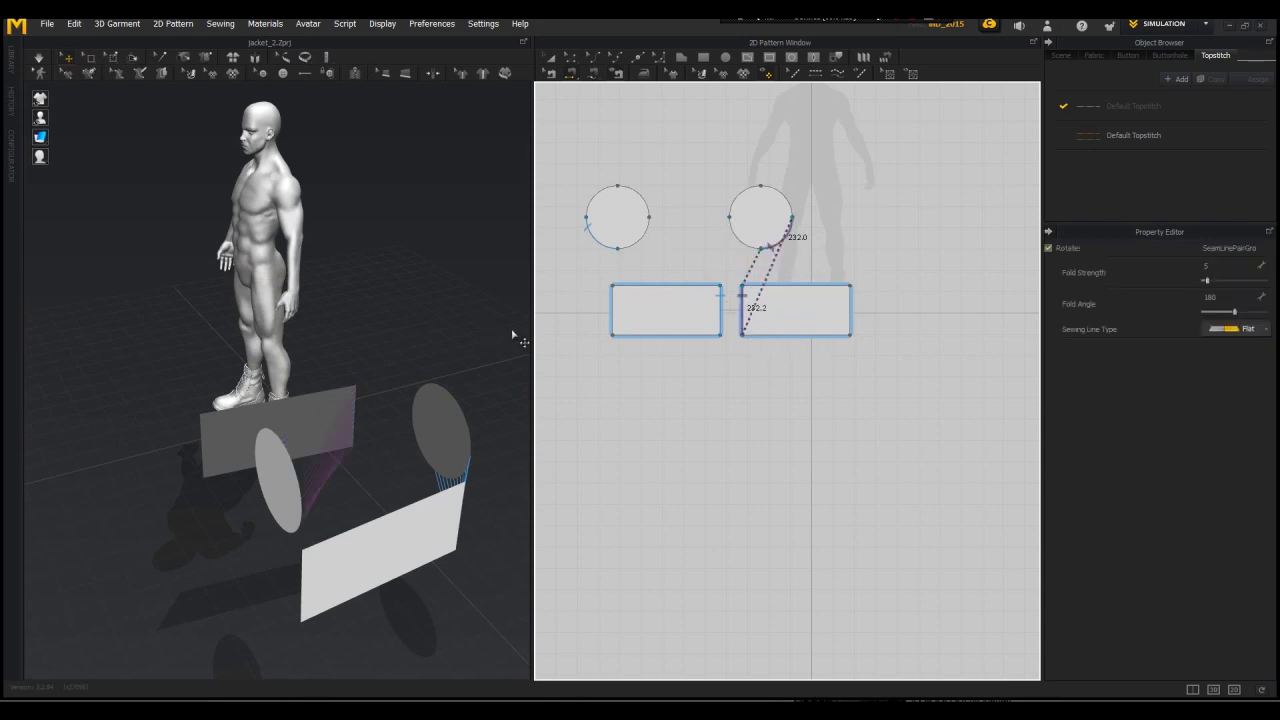
key("ctrl+z")
Step: Sew the right circle's lower arcs to both rectangles' outer short edges and the left circle's lower-right arc to the second rectangle's inner edge
left_click(739, 239)
left_click(851, 304)
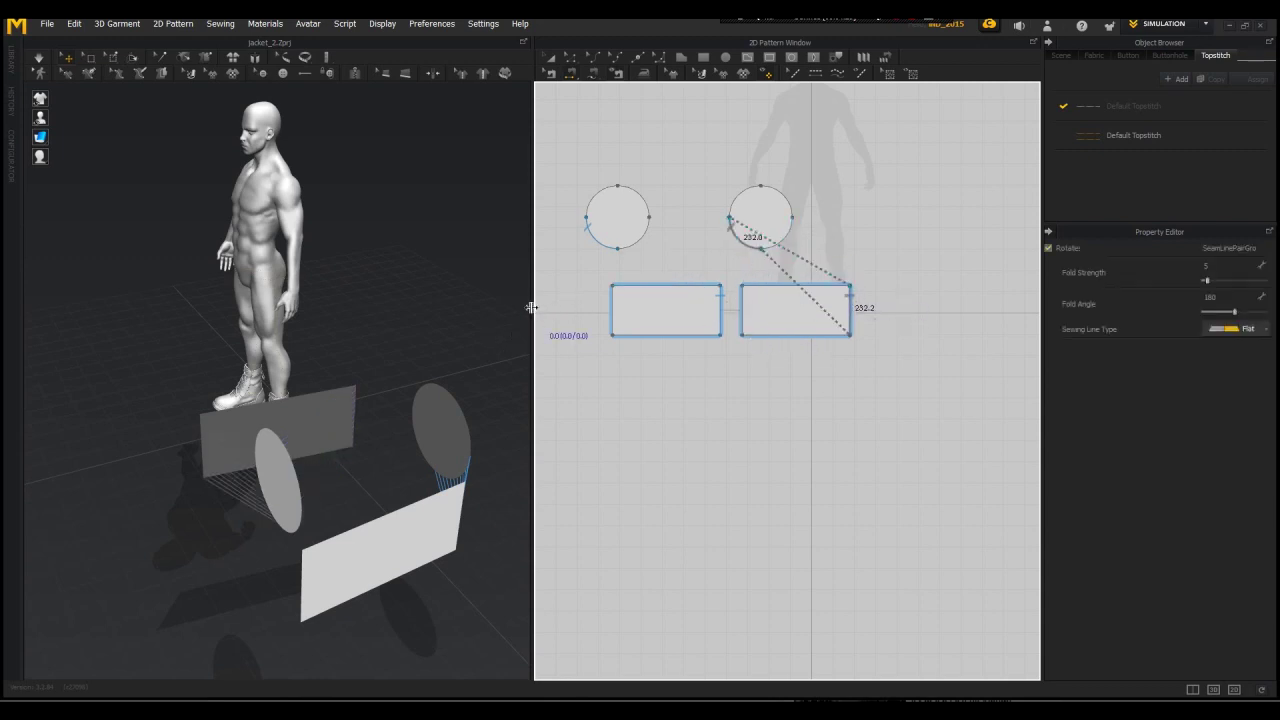
left_click(611, 315)
left_click(787, 246)
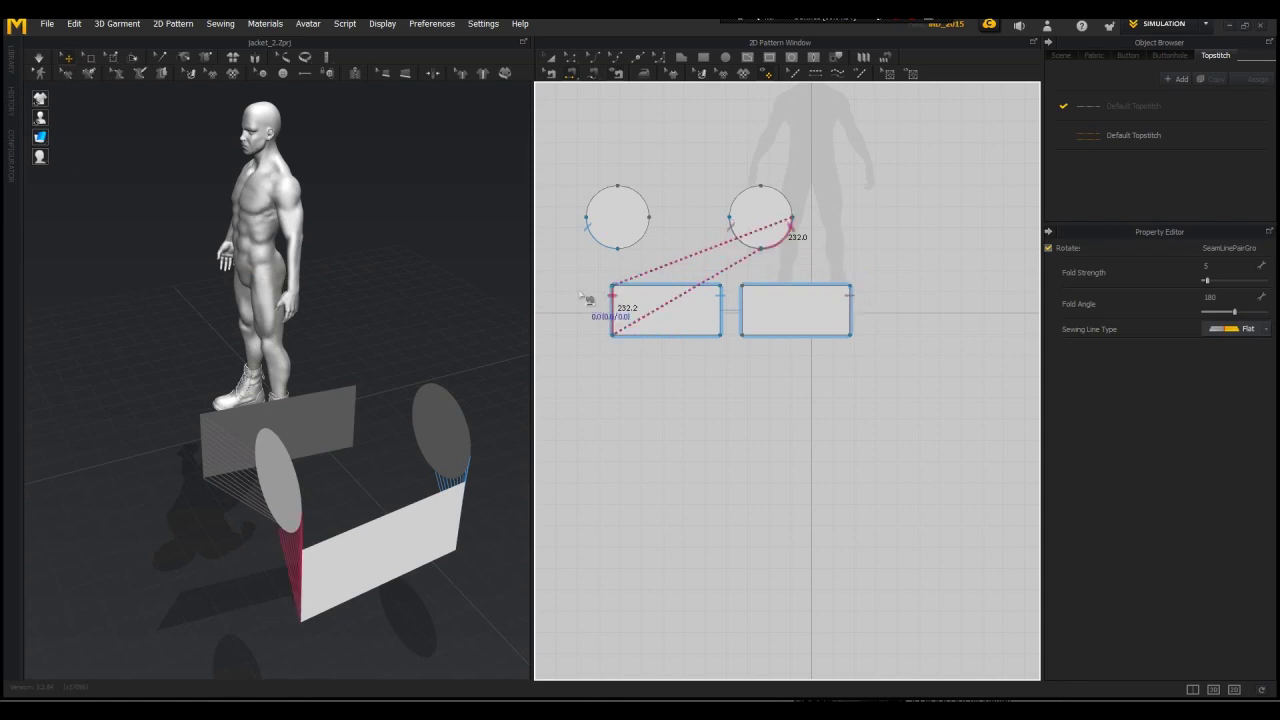
left_click(742, 308)
Step: Sew the lower long edges of the two rectangles together and reverse that seam's direction
right_click_drag(408, 291, 470, 240)
left_click(672, 337)
left_click(785, 337)
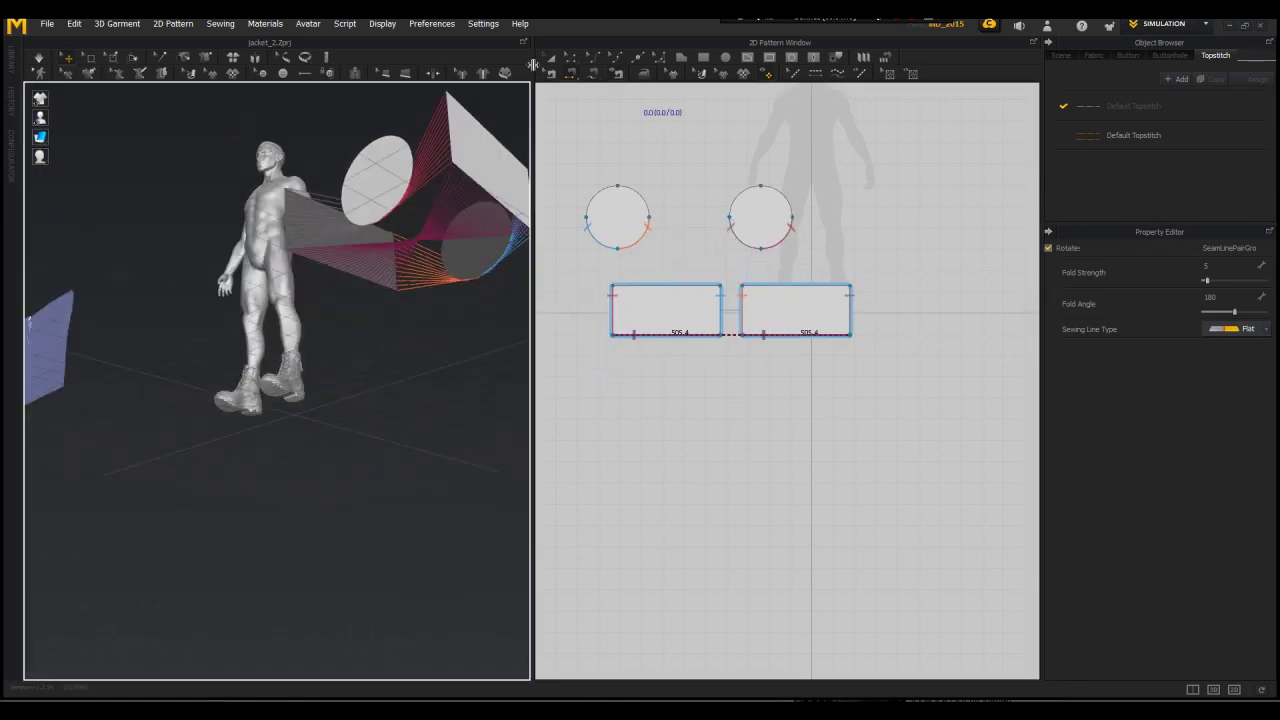
right_click(667, 337)
left_click(705, 368)
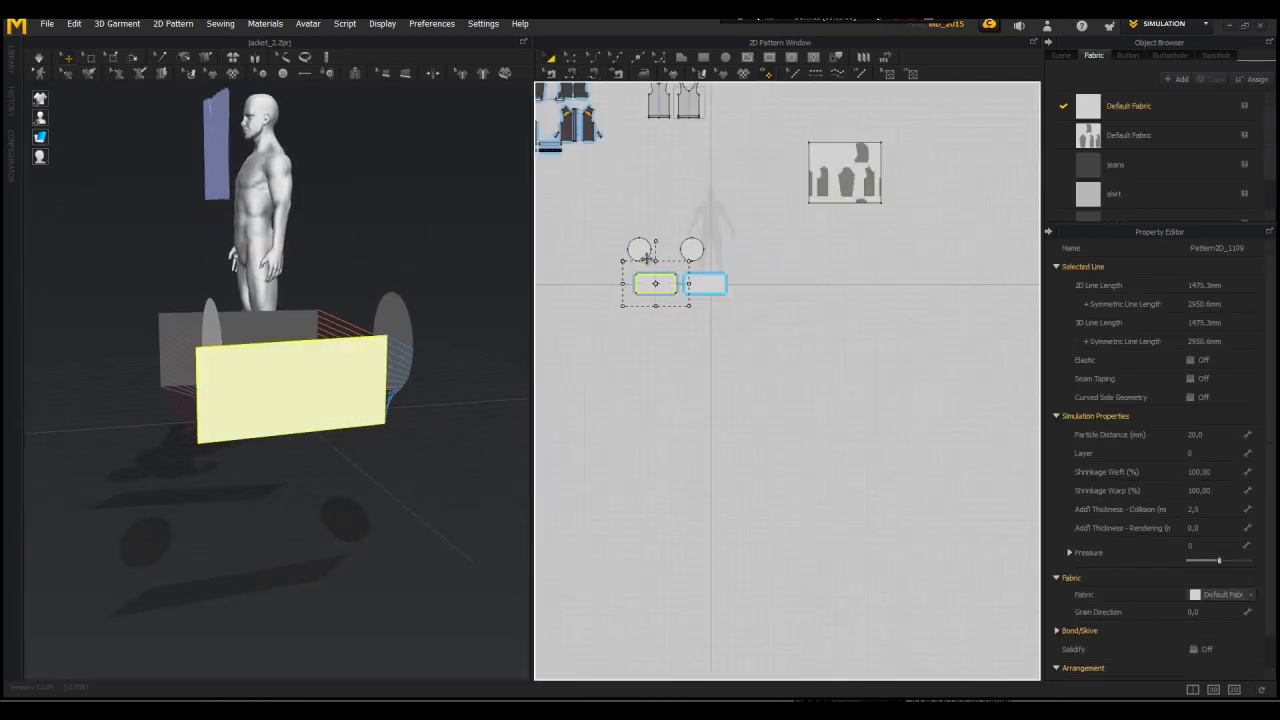
Step: Duplicate the first rectangle directly below the original and place its symmetric copy below the second rectangle
left_click(635, 243)
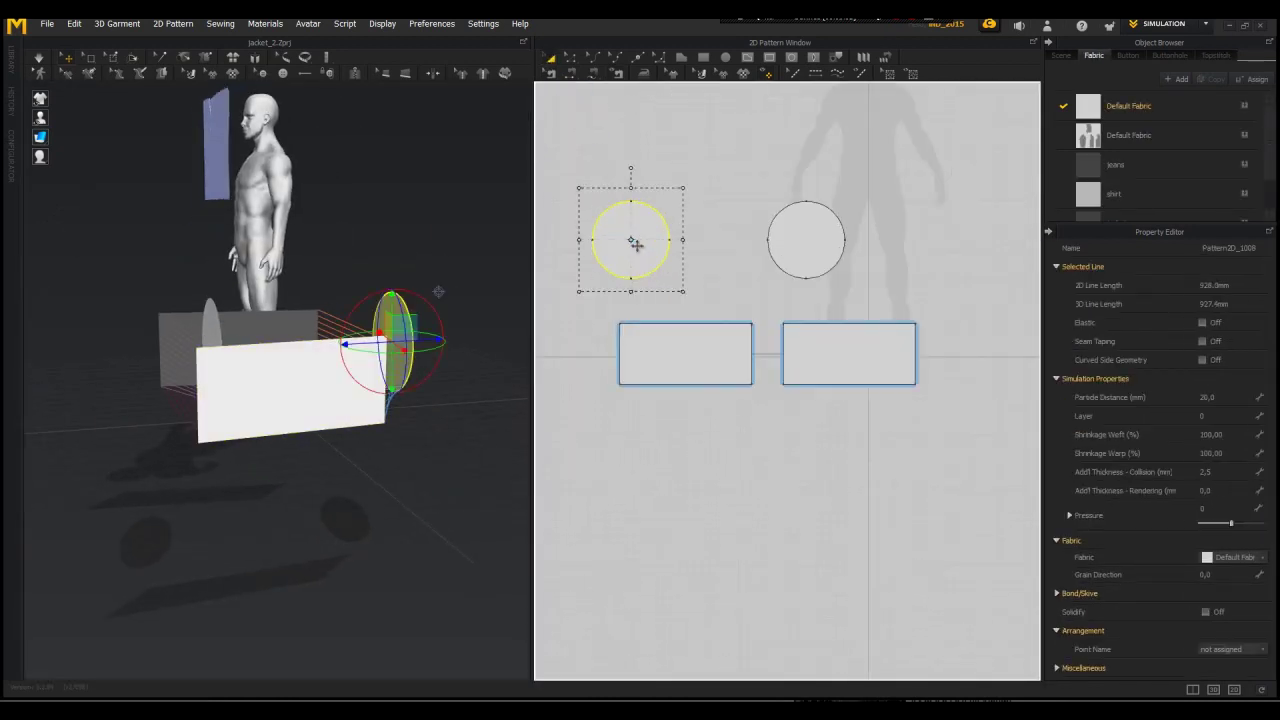
left_click(724, 216)
left_click(643, 237)
left_click(686, 344)
key("ctrl+v")
left_click(707, 459, "shift")
right_click(708, 459)
left_click(790, 178)
left_click(851, 450)
Step: Move the copied rectangle pair in 3D so the panels float above the original rectangles
right_click_drag(180, 478, 334, 469)
left_click_drag(170, 424, 456, 236)
scroll(496, 430, "down", 4)
left_click_drag(487, 416, 490, 307)
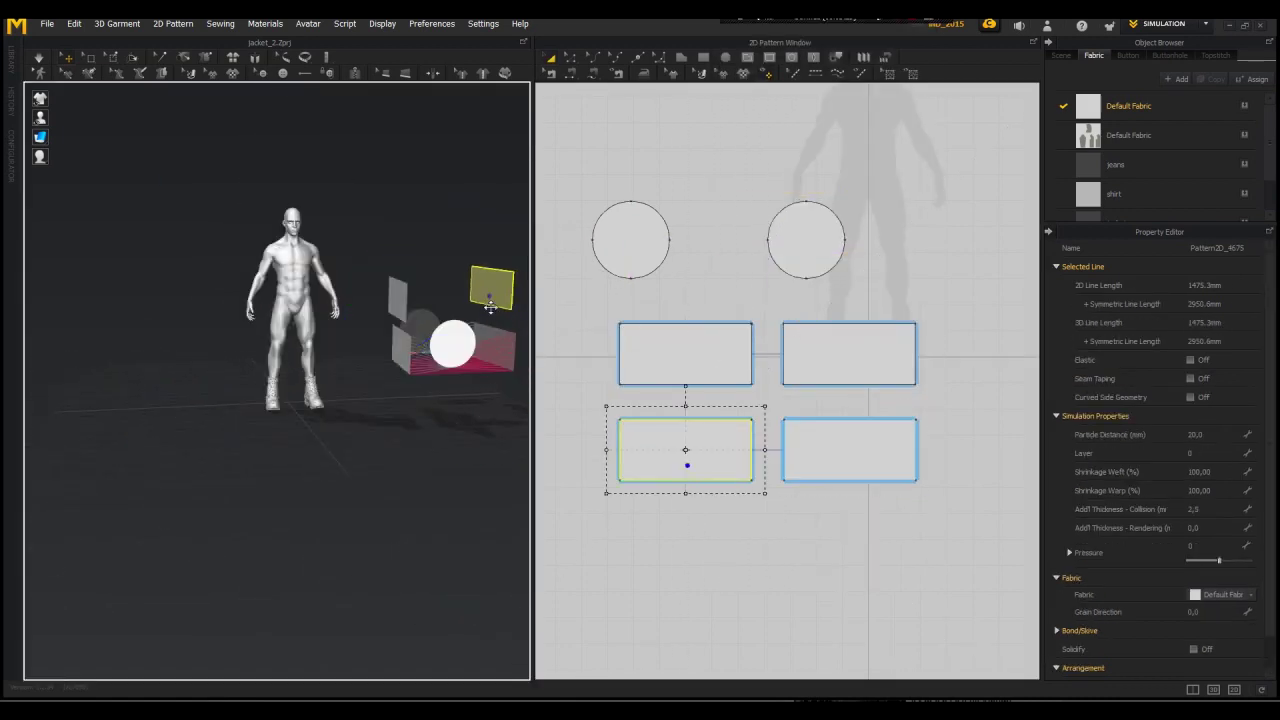
Step: Try to sew the left circle's upper arcs to the outer short edge of the first copied rectangle
left_click(571, 74)
left_click(609, 212)
left_click(620, 437)
right_click_drag(356, 415, 420, 411)
key("ctrl+z")
left_click(658, 215)
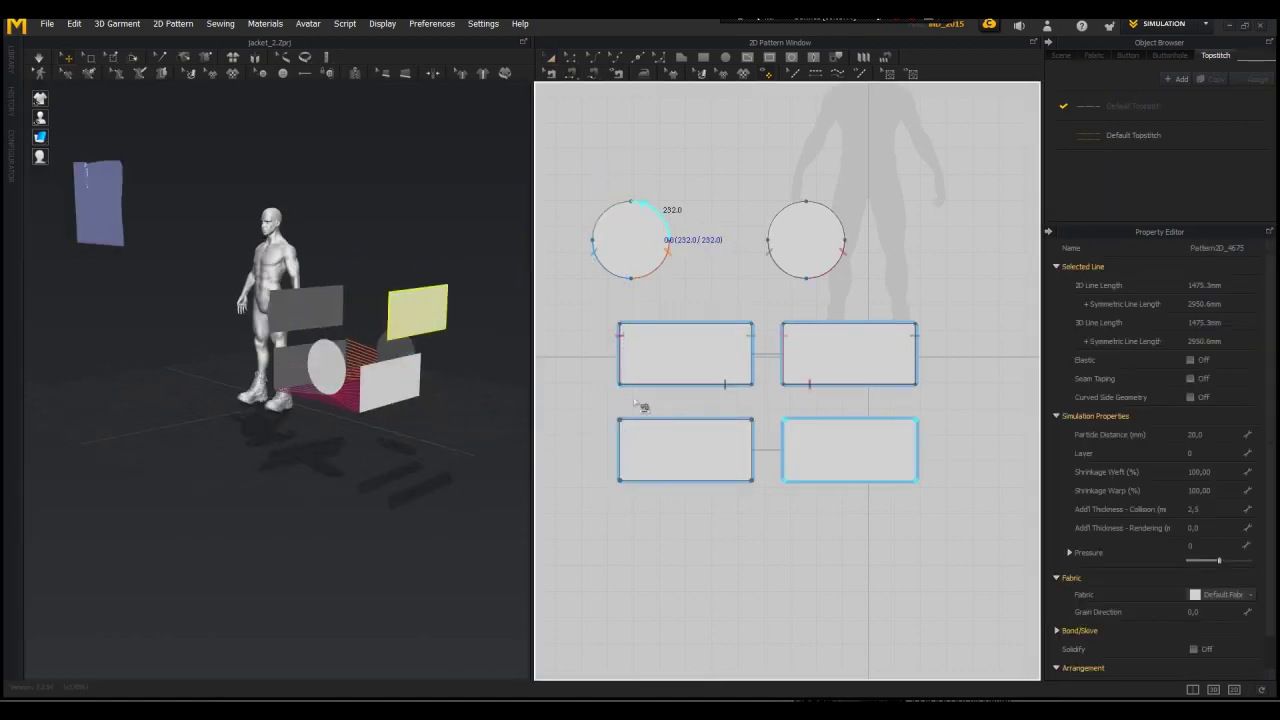
left_click(620, 451)
right_click_drag(470, 300, 522, 300)
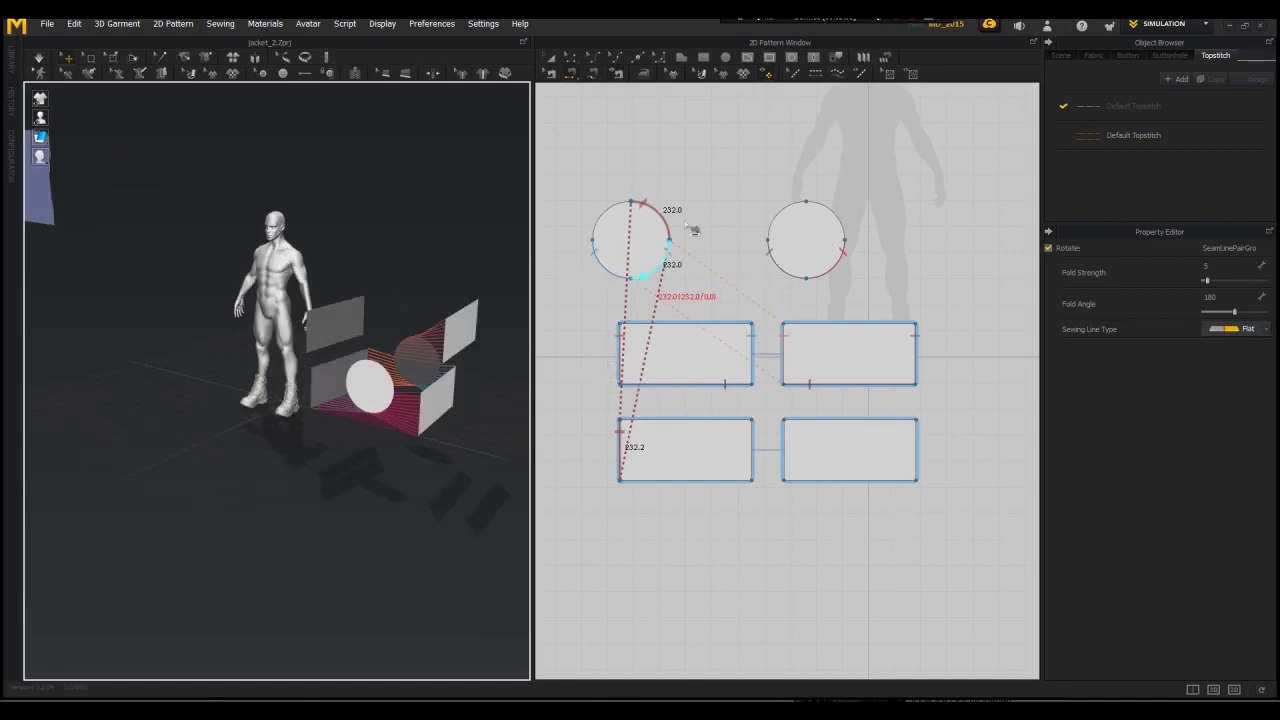
key("ctrl+z")
Step: Sew the left circle's upper-right arc to the second copied rectangle's inner short edge and reverse that seam
left_click(657, 214)
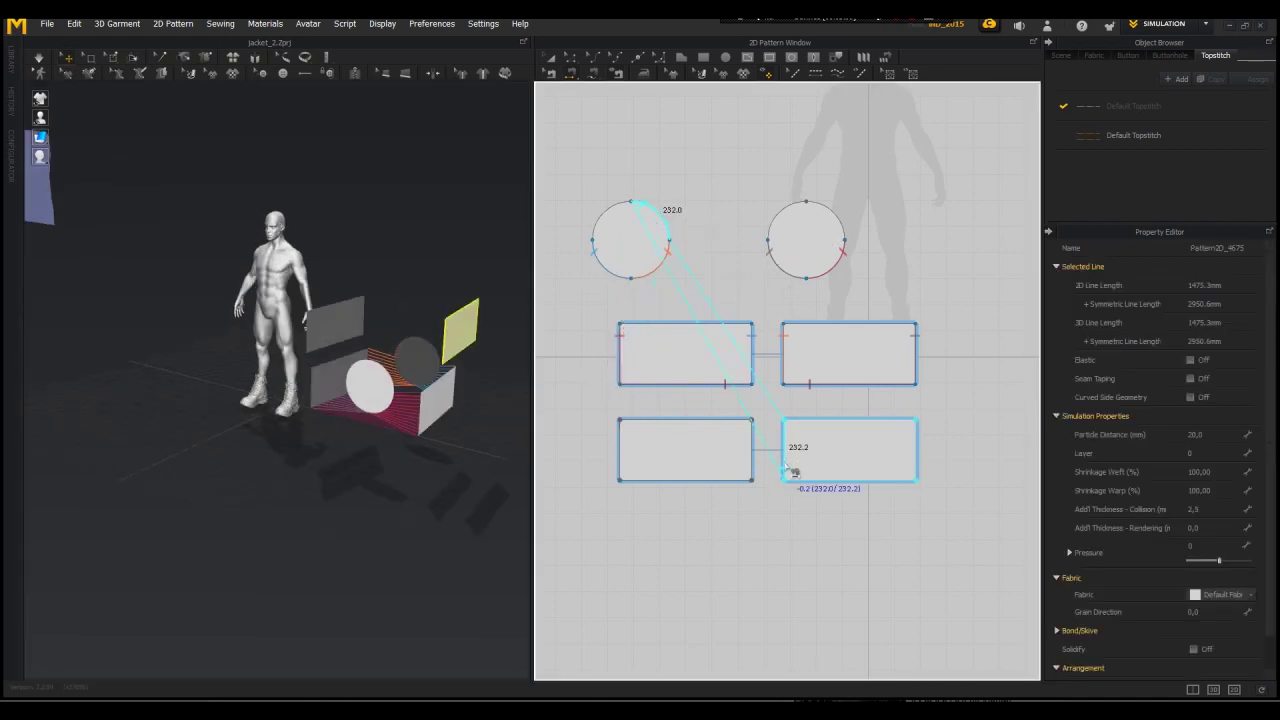
left_click(785, 470)
right_click_drag(480, 486, 405, 505)
left_click(550, 74)
right_click(785, 444)
left_click(811, 478)
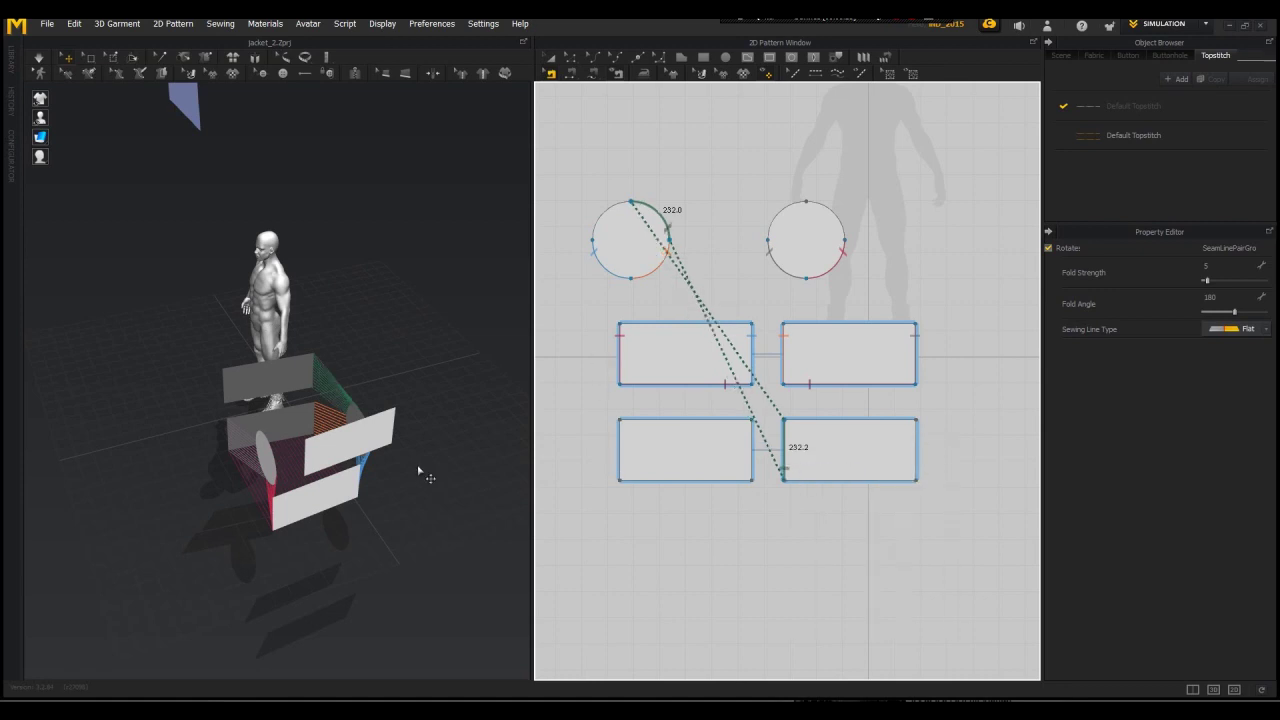
Step: Sew the left circle's upper-left arc to the first copied rectangle's inner edge and the right circle's upper arcs to both copies' outer edges
right_click_drag(345, 458, 432, 430)
right_click(727, 395)
left_click(613, 458)
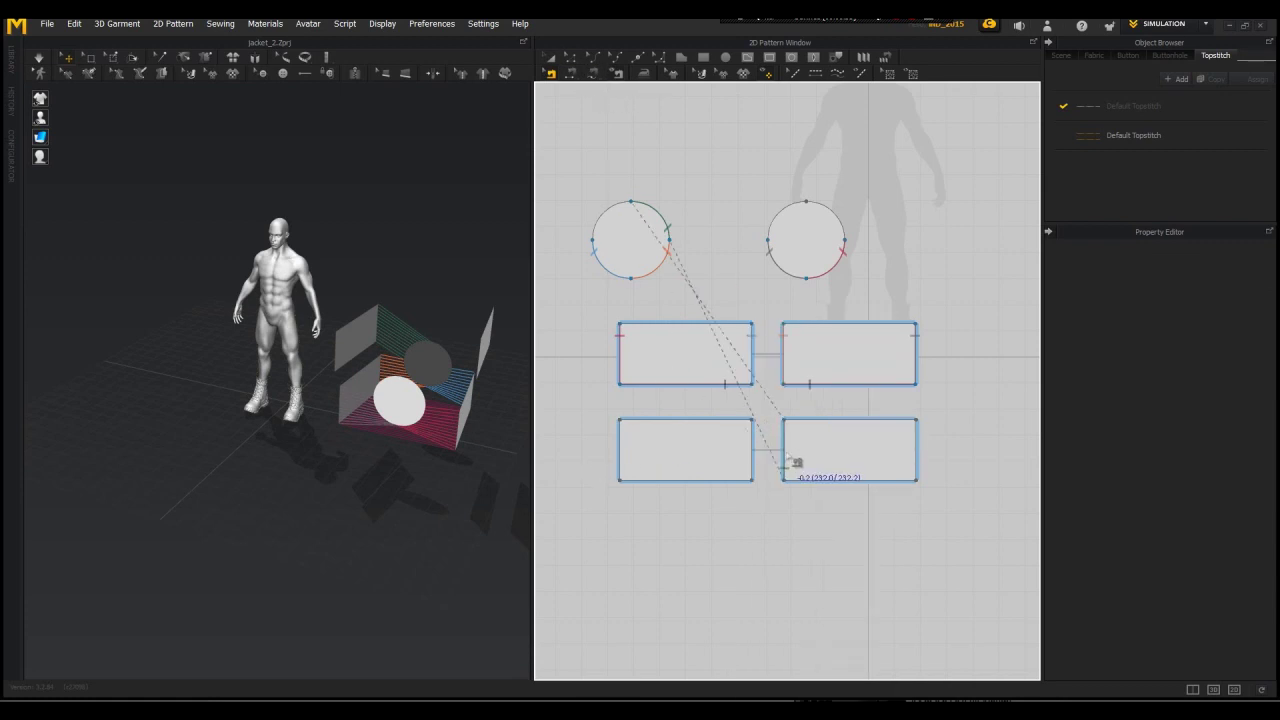
left_click(604, 213)
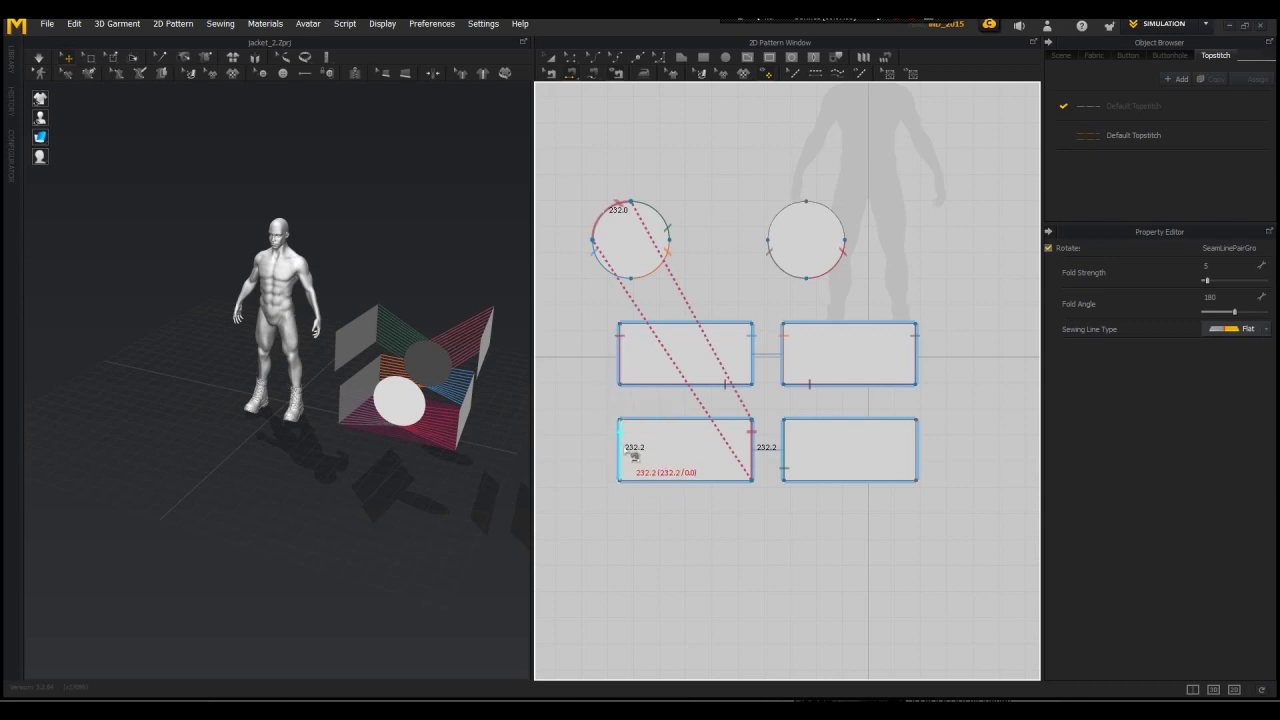
left_click(822, 206)
left_click(917, 437)
left_click(790, 208)
right_click_drag(488, 405, 421, 398)
scroll(421, 398, "up", 3)
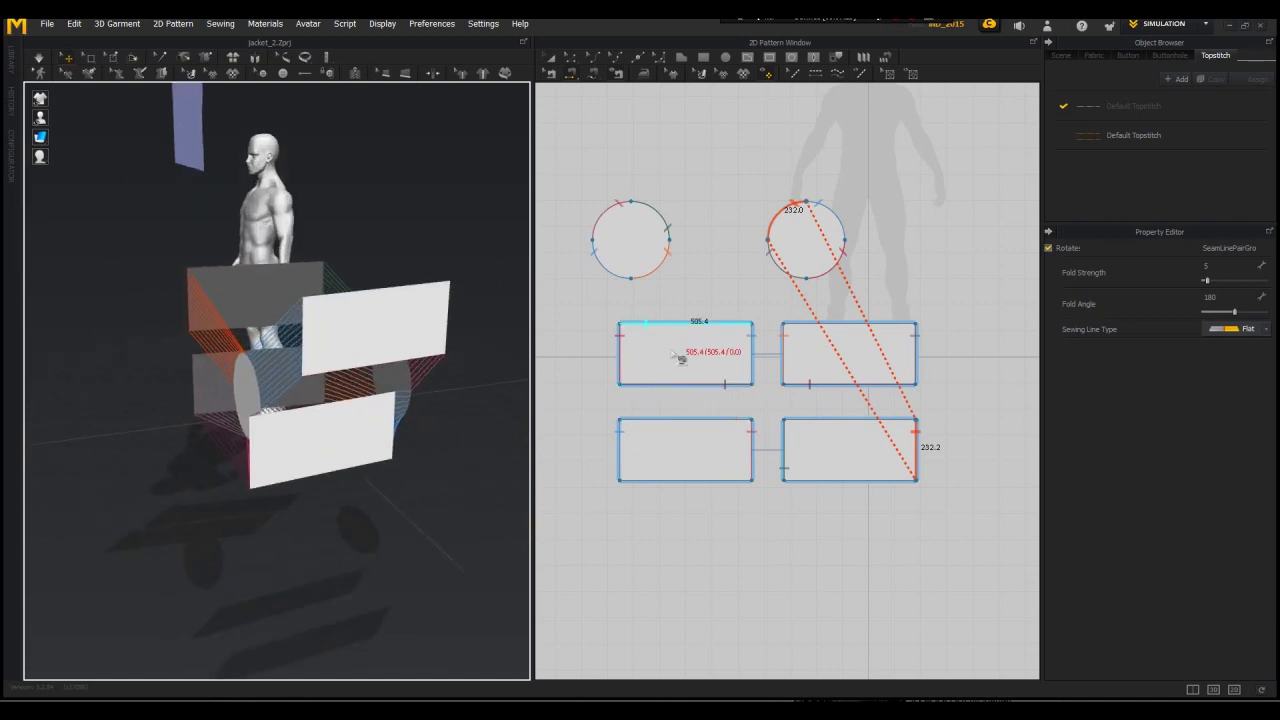
Step: Sew the copied rectangles' upper long edges together and the first copy's lower edge to the original rectangle's upper edge
left_click(704, 421)
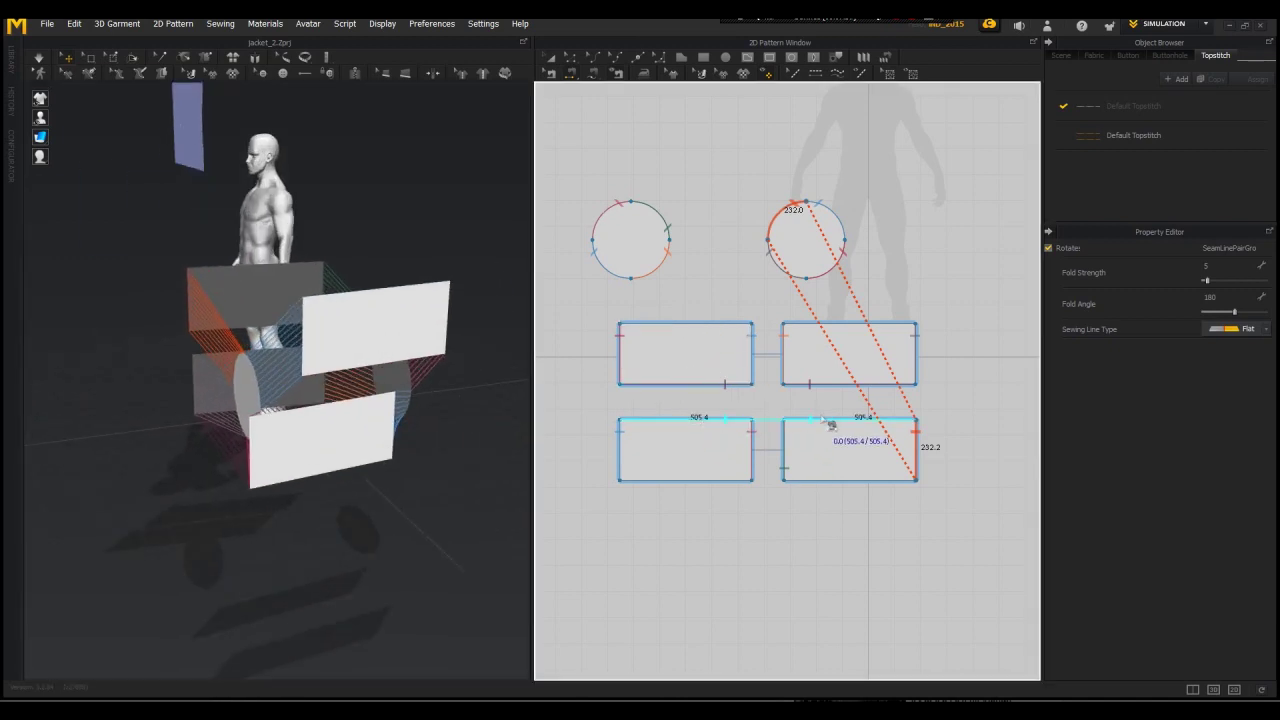
left_click(824, 421)
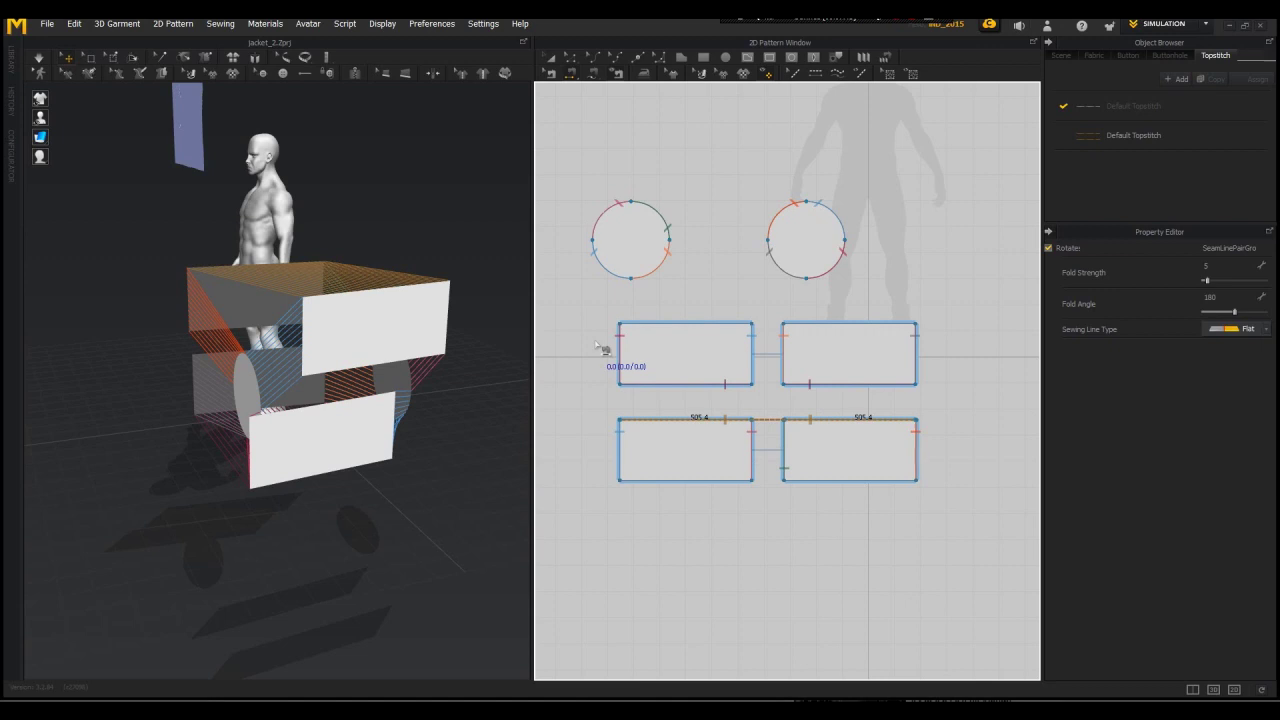
left_click(648, 481)
left_click(645, 324)
right_click_drag(452, 291, 517, 360)
scroll(418, 400, "up", 4)
Step: Add a new fabric and name it bag
key("a")
left_click(1093, 57)
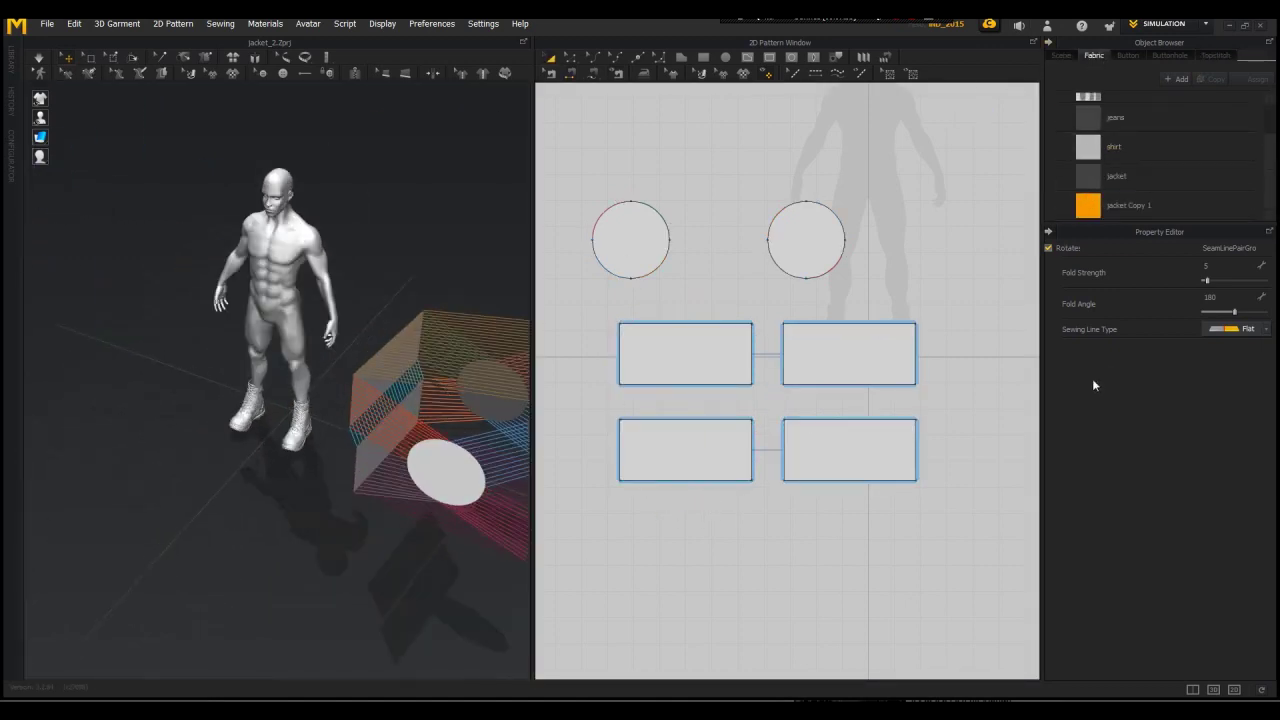
left_click(1177, 79)
type("ифсп")
key("BackSpace")
key("BackSpace")
key("BackSpace")
key("BackSpace")
type("bag")
key("Return")
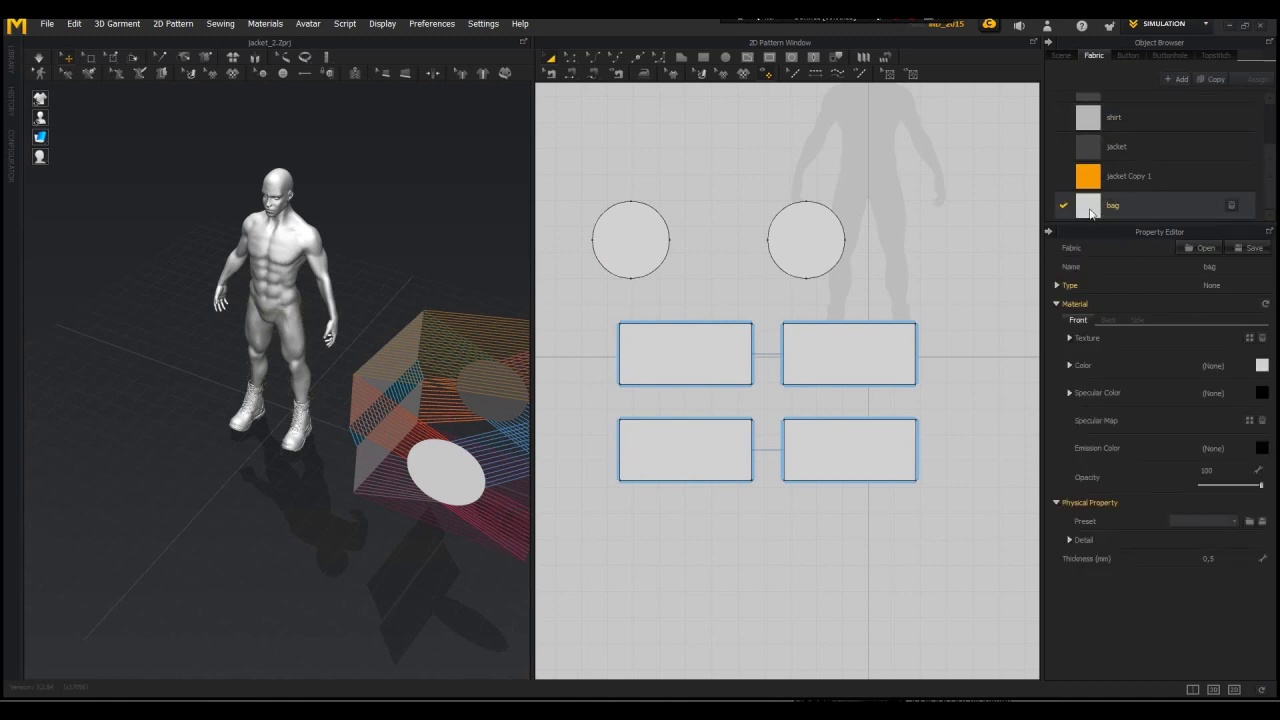
Step: Set the bag fabric's color to the olive brown #897947
left_click(1260, 370)
left_click(573, 264)
left_click(734, 197)
left_click(619, 212)
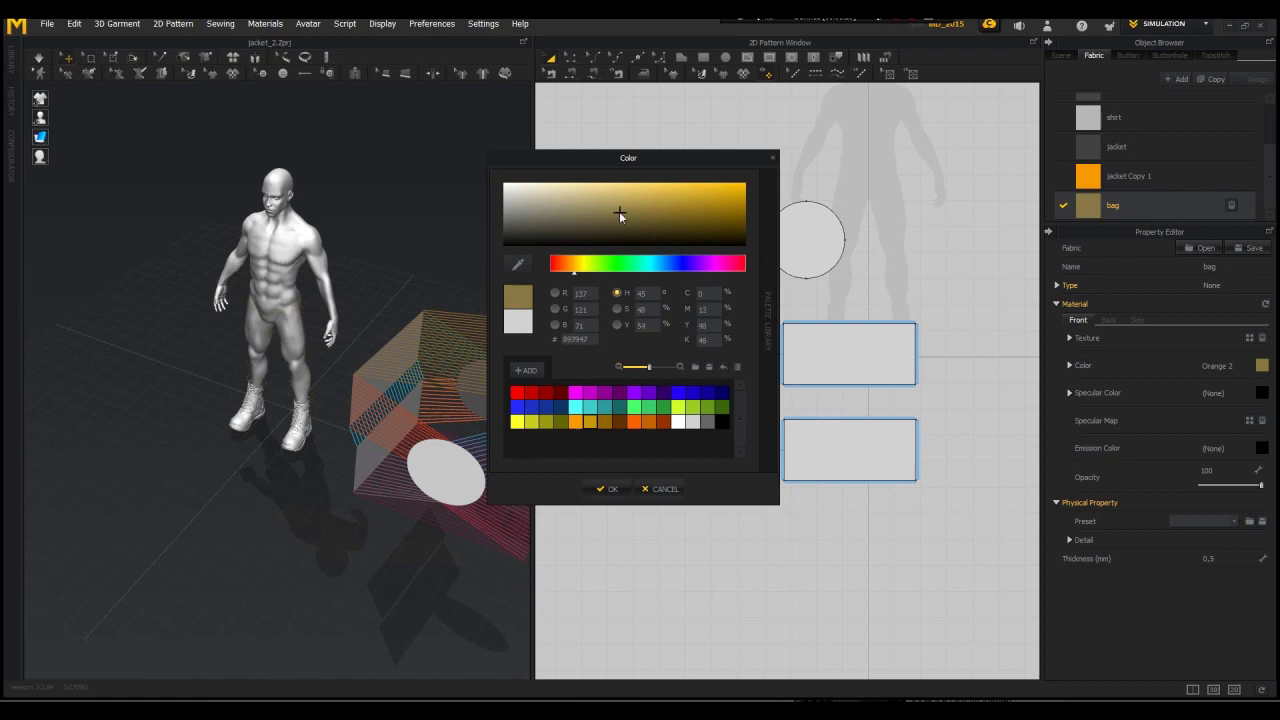
left_click(606, 489)
Step: Assign the bag fabric to both circles and all four rectangles
left_click_drag(586, 157, 802, 394)
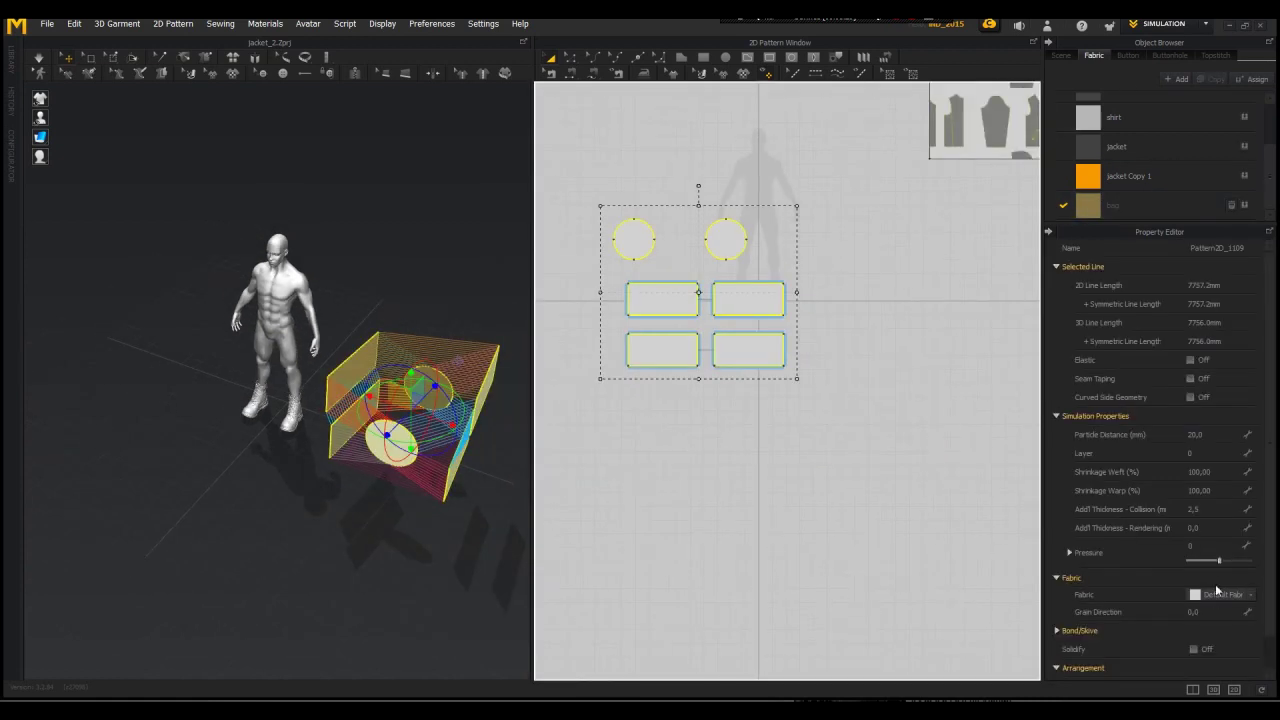
left_click(1221, 559)
left_click(1217, 646)
Step: Run the simulation to close the seams and drop the bag to the floor, then stop it
right_click_drag(440, 365, 350, 318)
scroll(400, 350, "up", 2)
key("space")
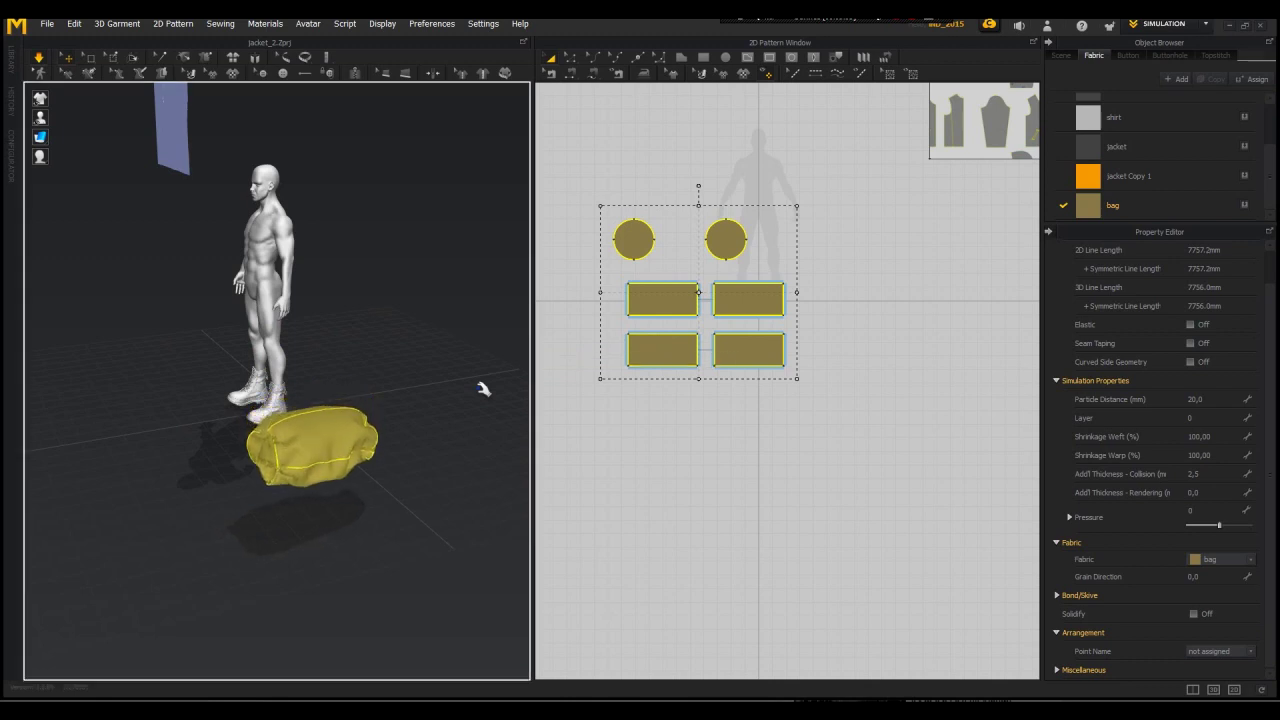
key("space")
scroll(393, 426, "up", 3)
middle_click_drag(404, 430, 394, 264)
Step: Apply the S_Fusible_Rigid physical property preset to the bag fabric
left_click(634, 238)
key("ctrl+a")
left_click(1136, 206)
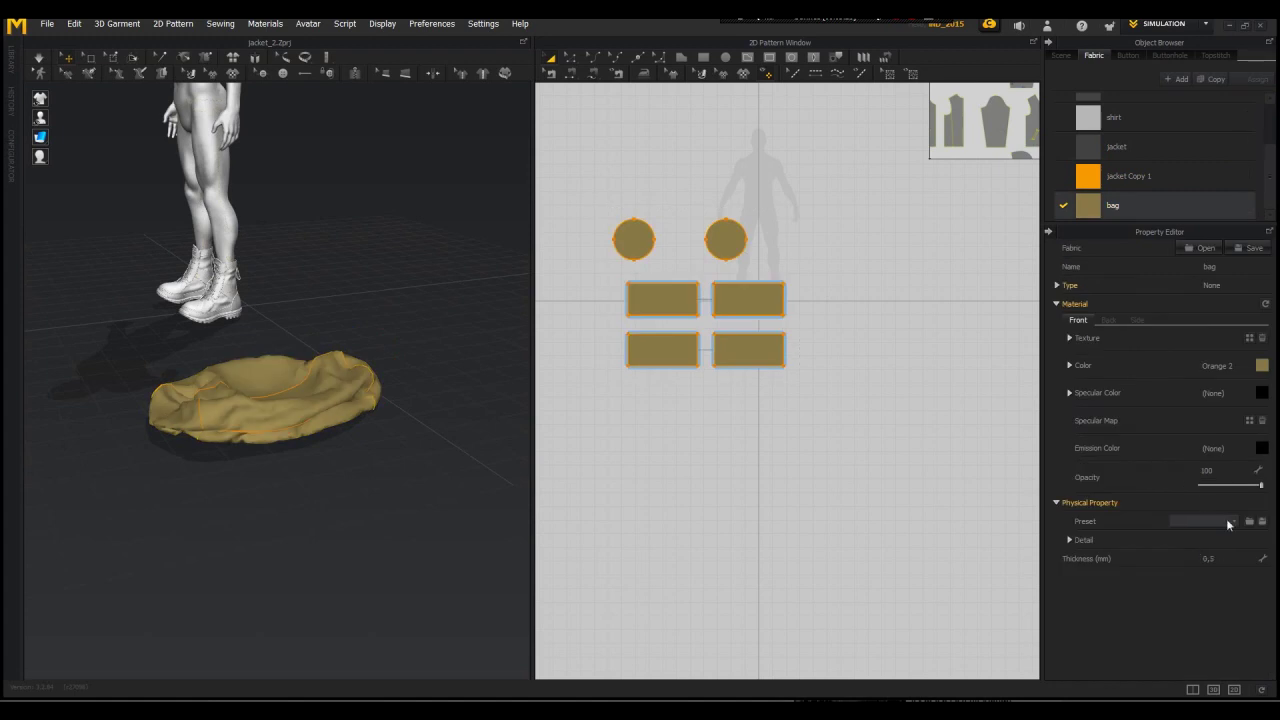
left_click(1228, 522)
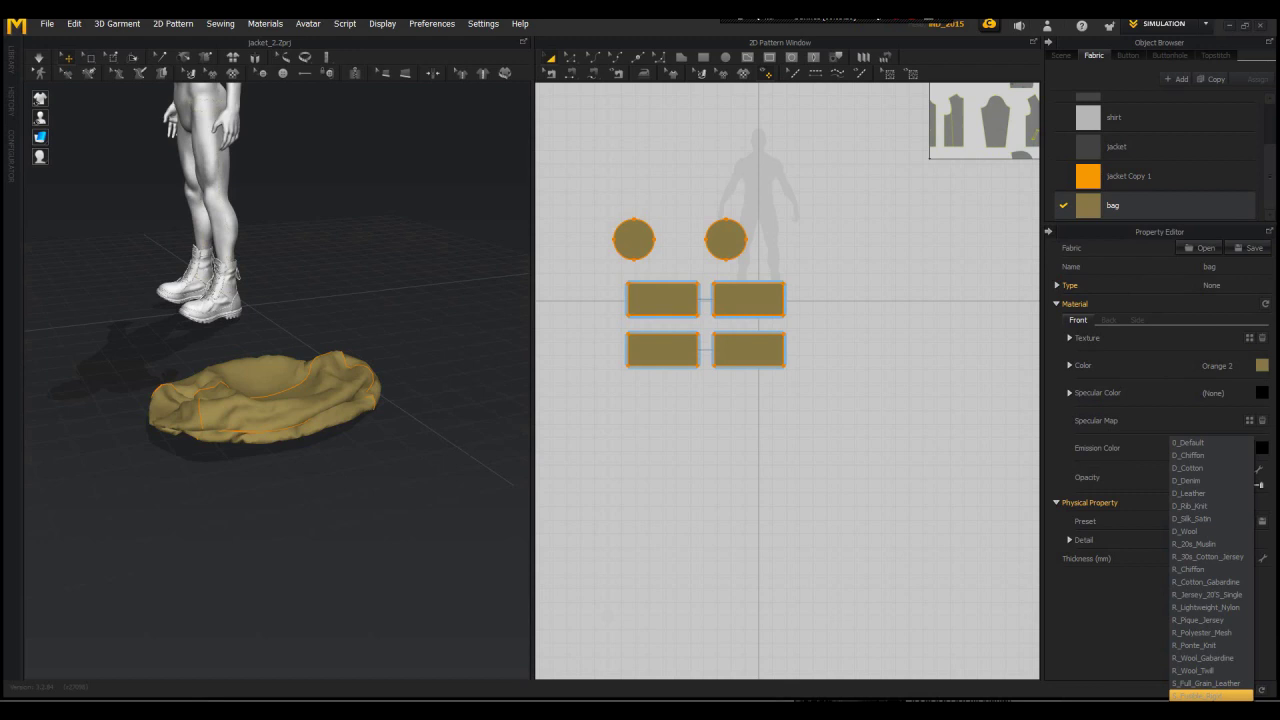
left_click(1210, 695)
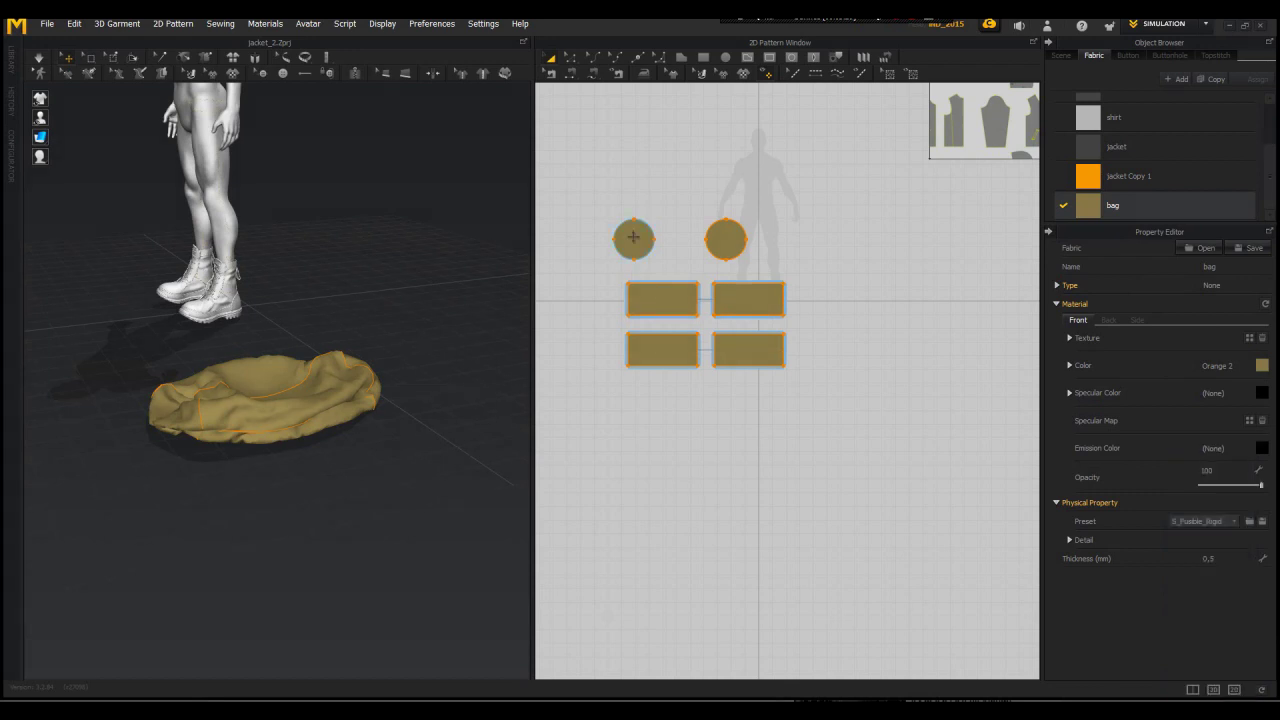
Step: Set the pressure of both circular end panels to 5 and briefly simulate the bag
left_click(634, 242)
left_click(726, 240, "shift")
left_click(1227, 511)
type("5")
key("Return")
key("space")
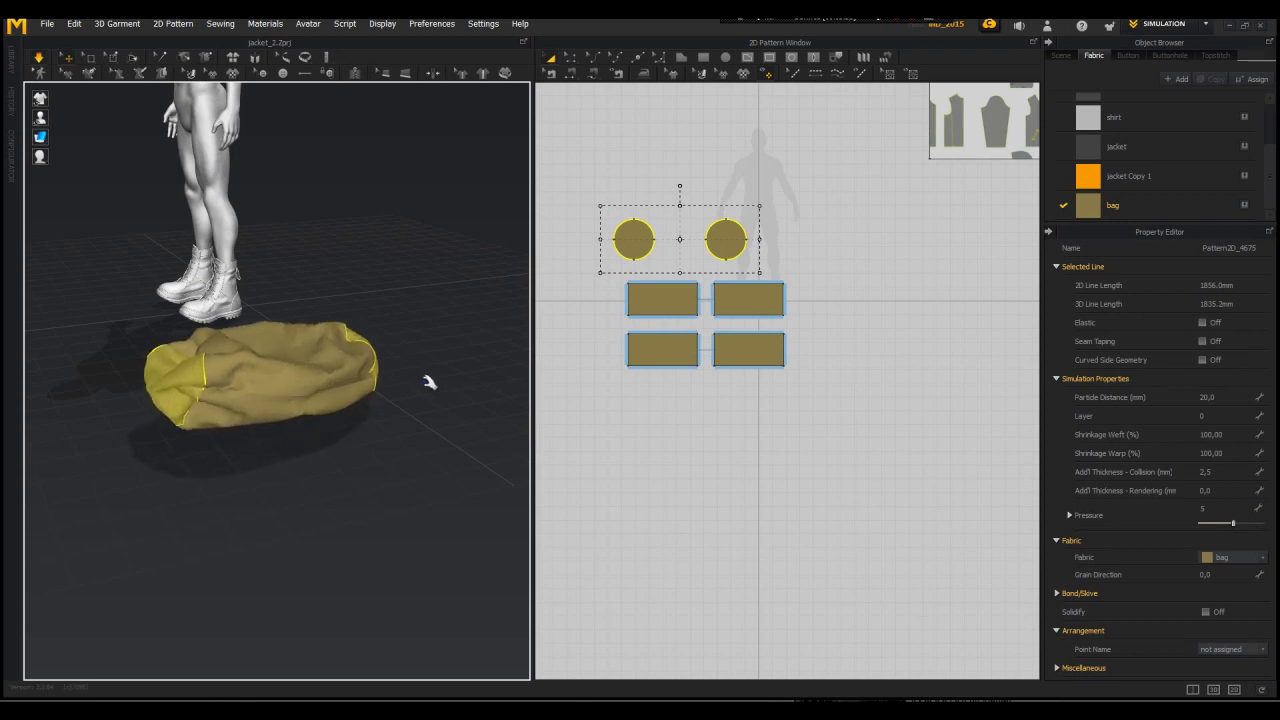
key("space")
Step: Set the layer of the second original rectangle and the second copied rectangle to 2
left_click(674, 307)
left_click(674, 349, "shift")
left_click(1204, 547)
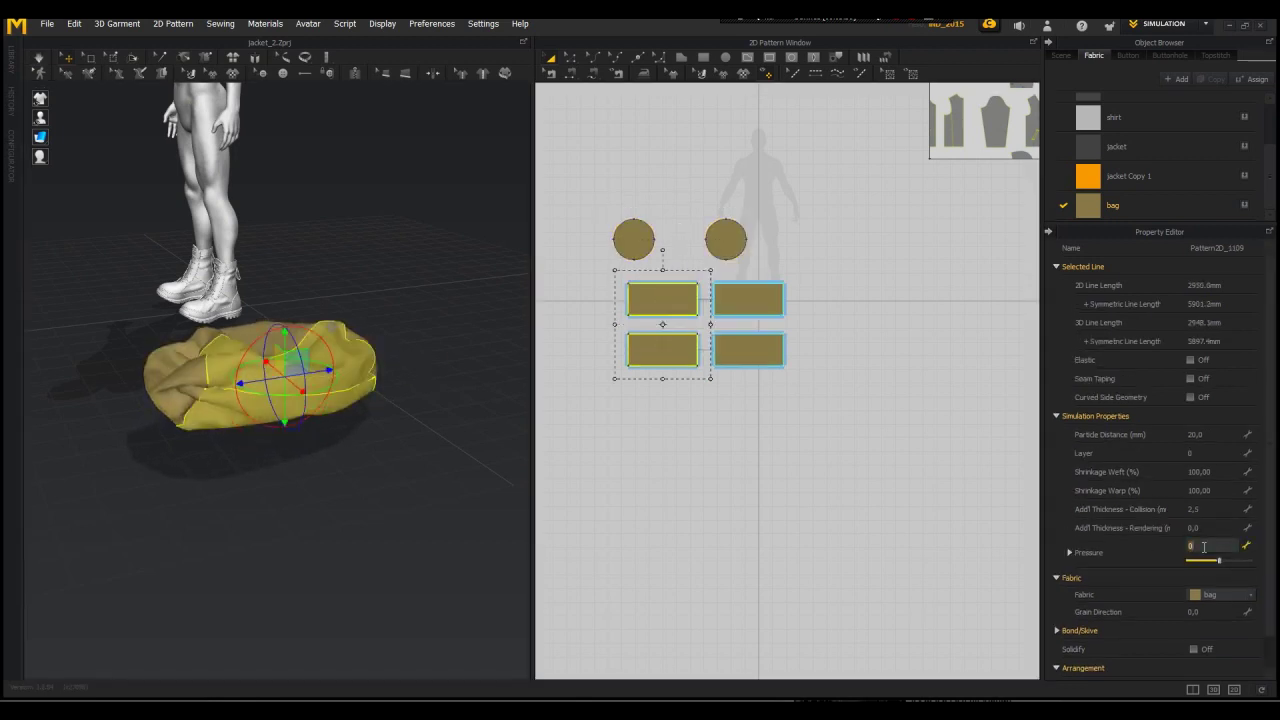
left_click(777, 349)
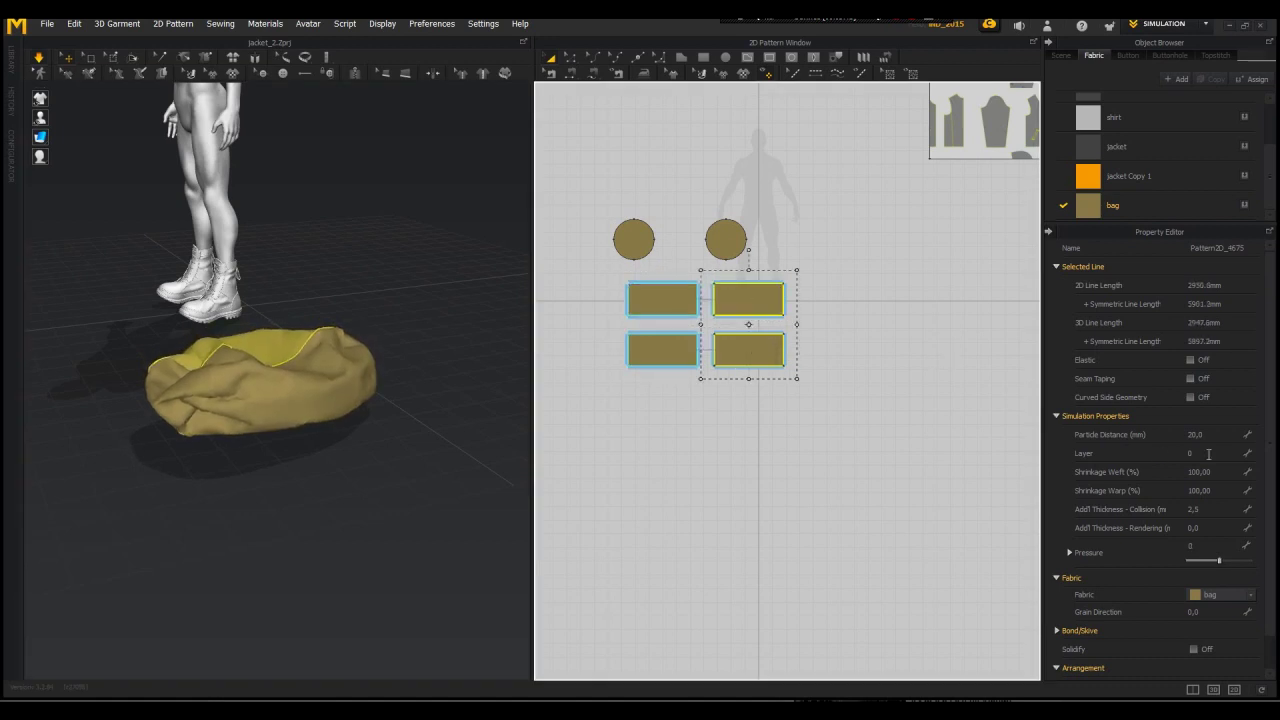
right_click_drag(413, 333, 129, 276)
scroll(426, 363, "up", 2)
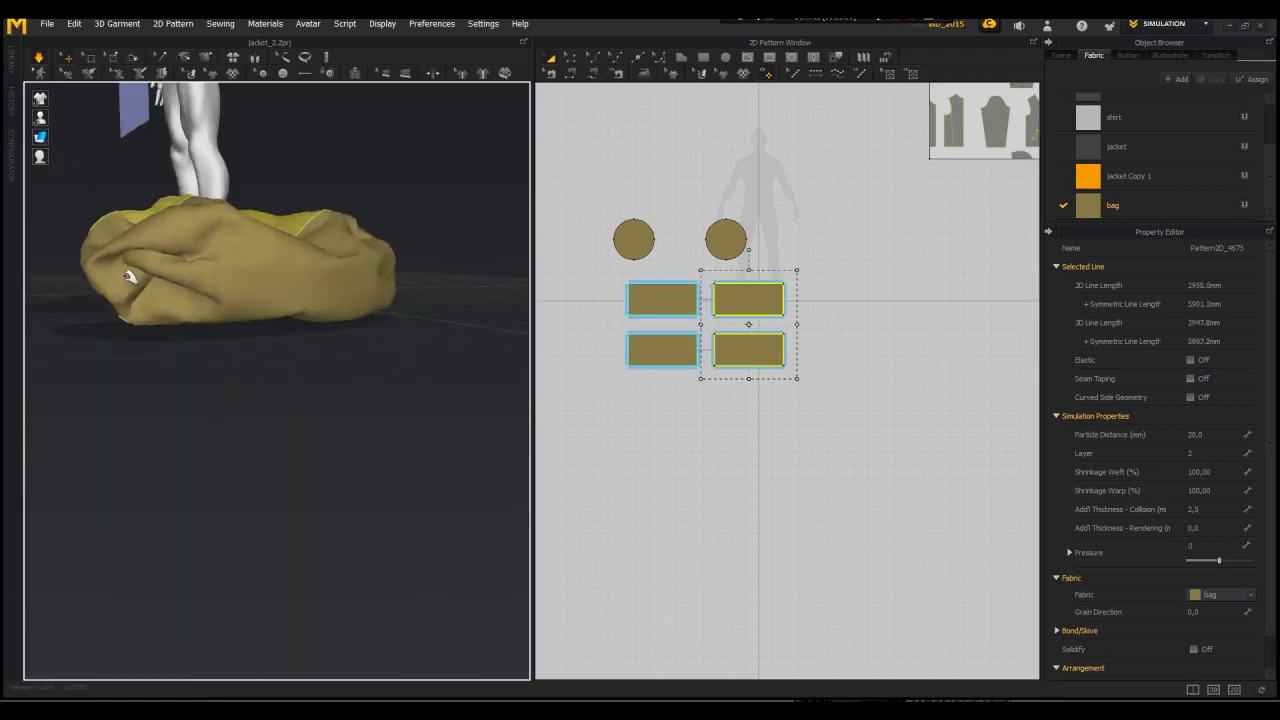
Step: Set the circular end panels' pressure to 13 and the four rectangles' pressure to 8
left_click(387, 266)
right_click_drag(387, 266, 322, 266)
left_click(96, 295, "shift")
left_click(1221, 509)
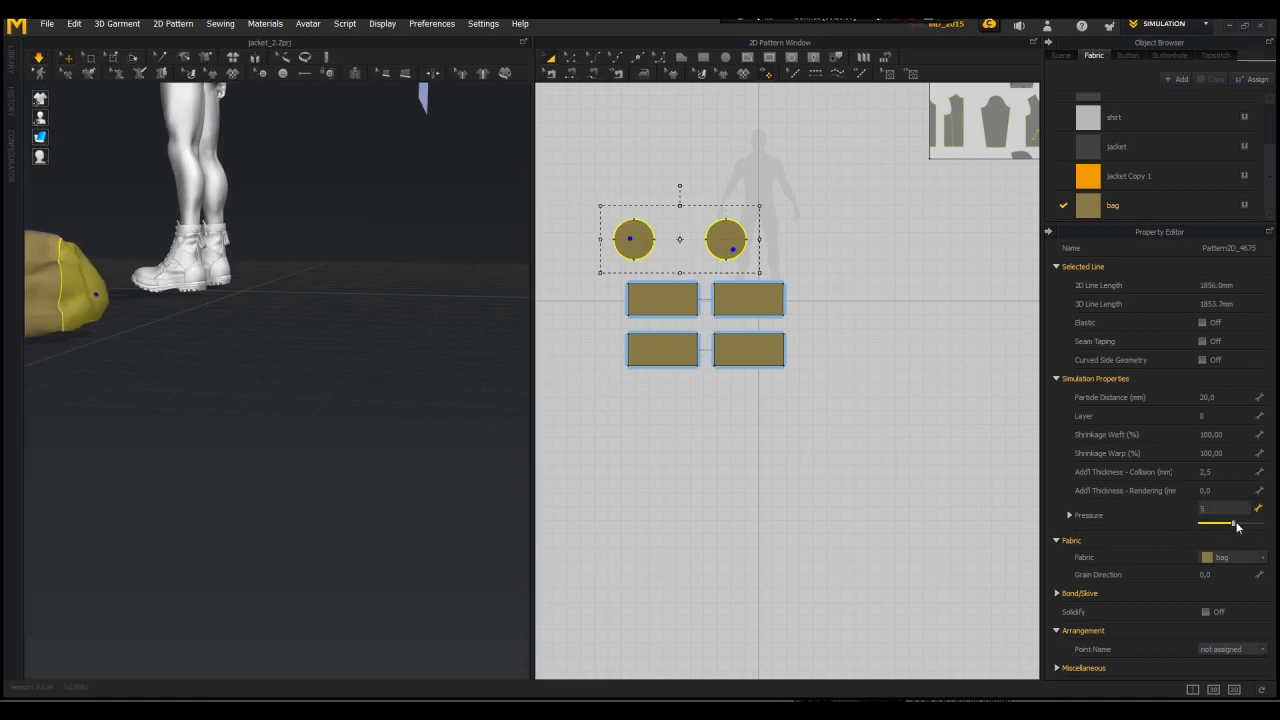
right_click_drag(172, 288, 370, 344)
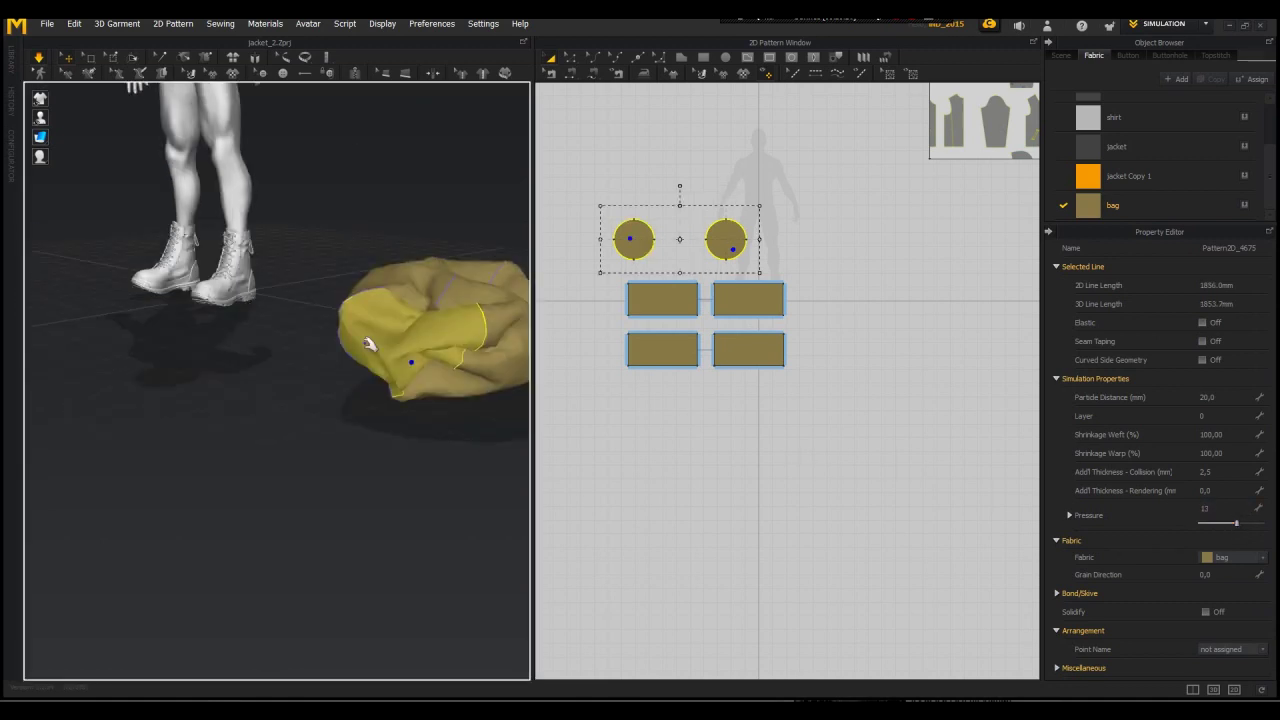
left_click_drag(590, 275, 808, 372)
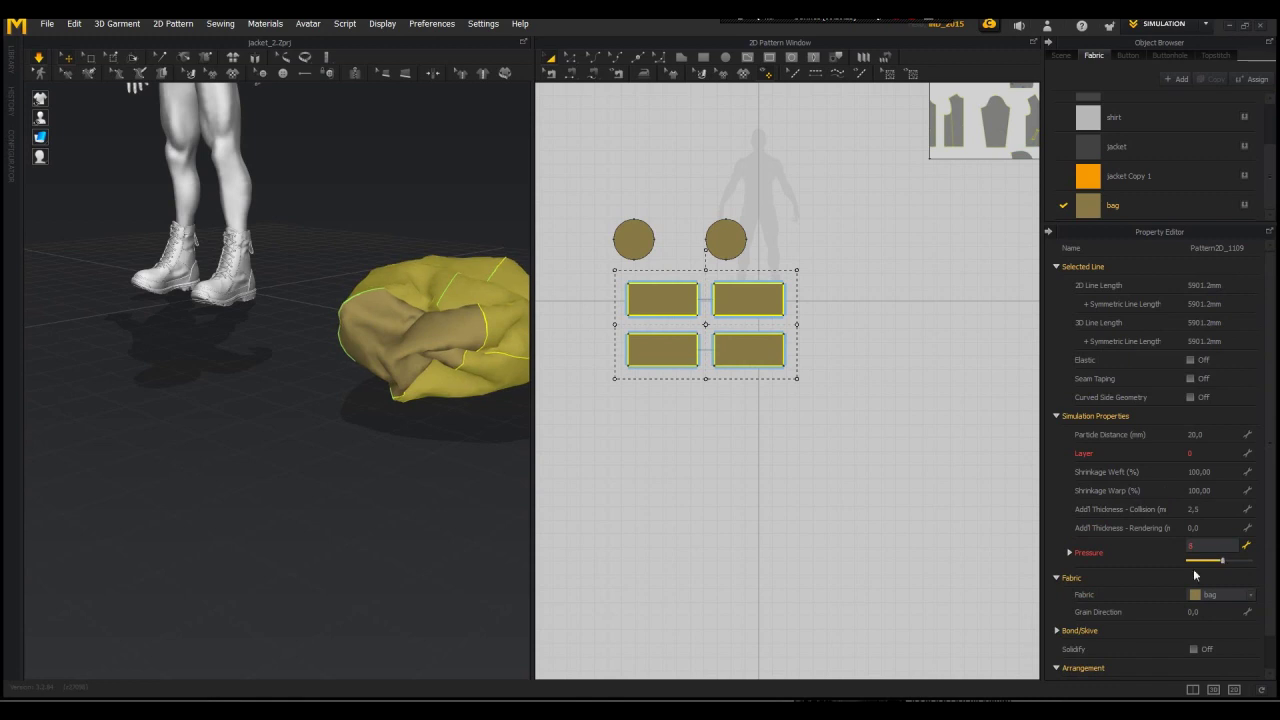
Step: Set both circular end panels' pressure to 61, let the bag inflate and stop the simulation
right_click_drag(314, 392, 177, 374)
left_click(242, 441)
left_click(181, 375, "shift")
left_click_drag(1237, 524, 1261, 525)
right_click_drag(177, 402, 412, 390)
middle_click_drag(412, 390, 320, 376)
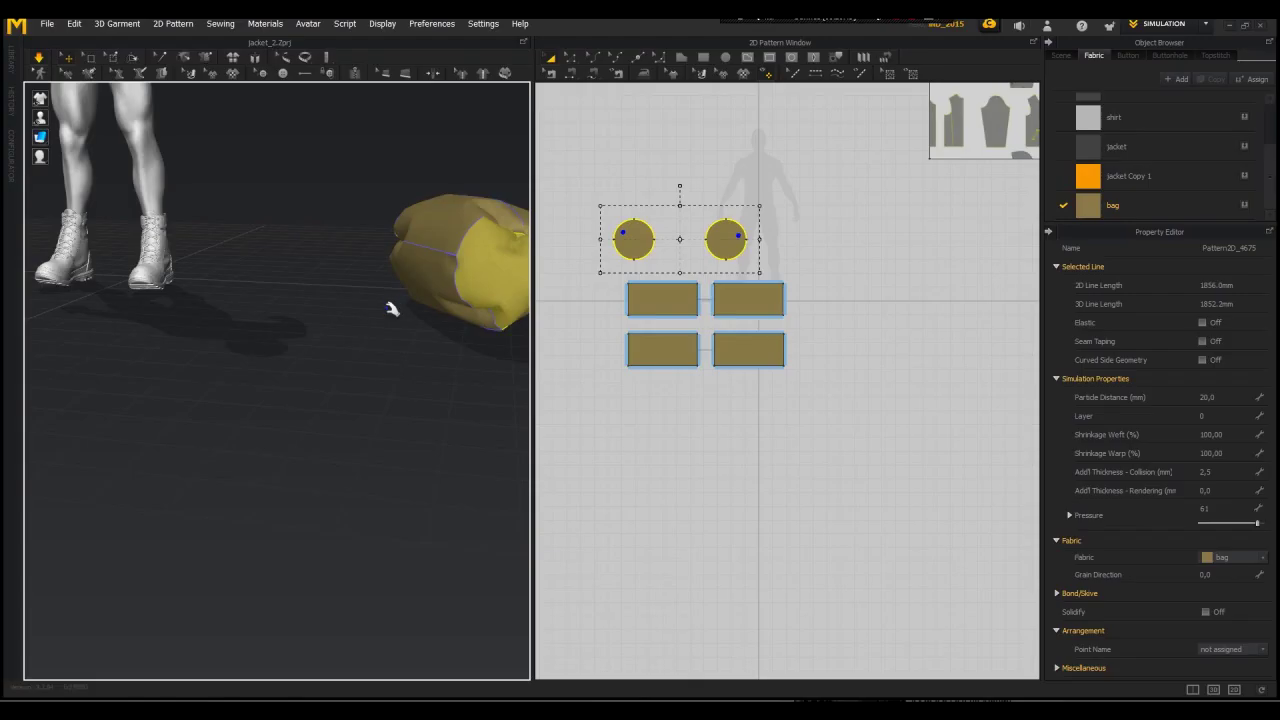
left_click(379, 304)
left_click_drag(379, 308, 354, 295)
right_click_drag(424, 347, 346, 396)
scroll(402, 335, "up", 4)
key("space")
Step: Try to pin a small mesh area near one end of the bag's underside
left_click(111, 59)
right_click_drag(359, 219, 369, 226)
left_click_drag(373, 178, 383, 188)
right_click_drag(384, 188, 503, 175)
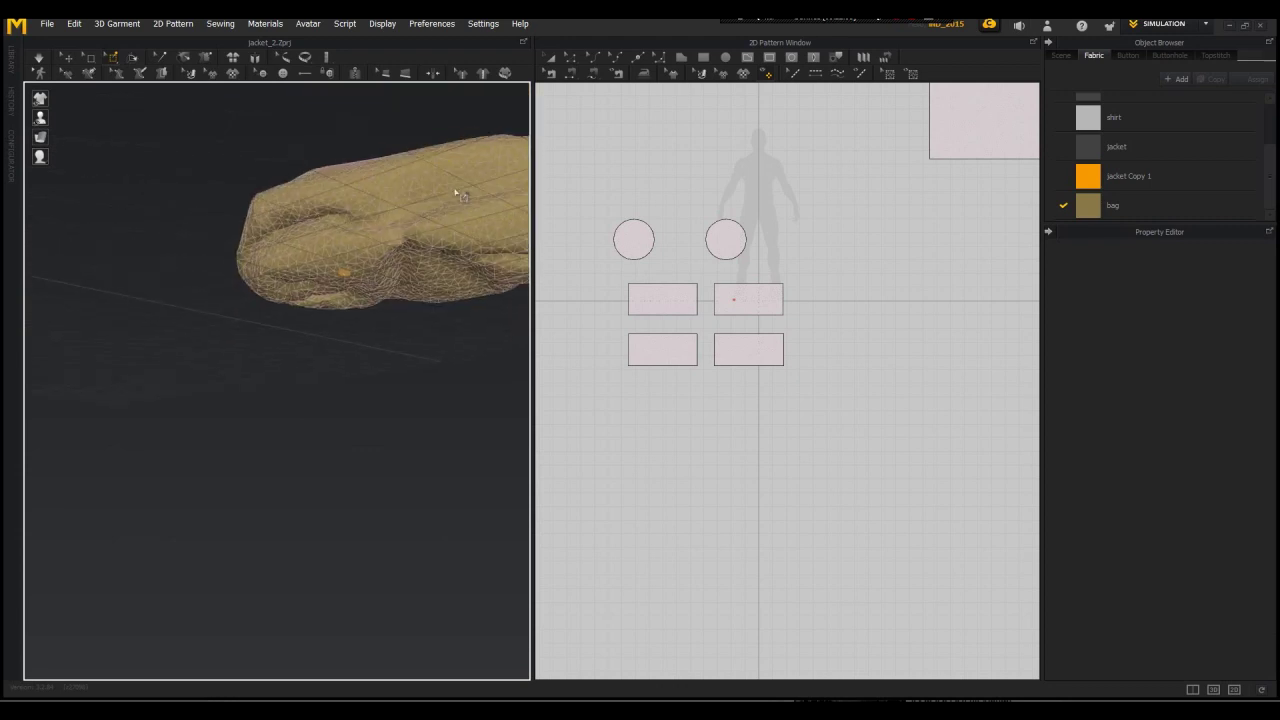
scroll(503, 175, "up", 3)
middle_click_drag(420, 203, 300, 285)
key("ctrl+z")
Step: Pin a small mesh area near an end corner of the bag's underside
right_click_drag(177, 279, 197, 277)
middle_click_drag(197, 277, 300, 220)
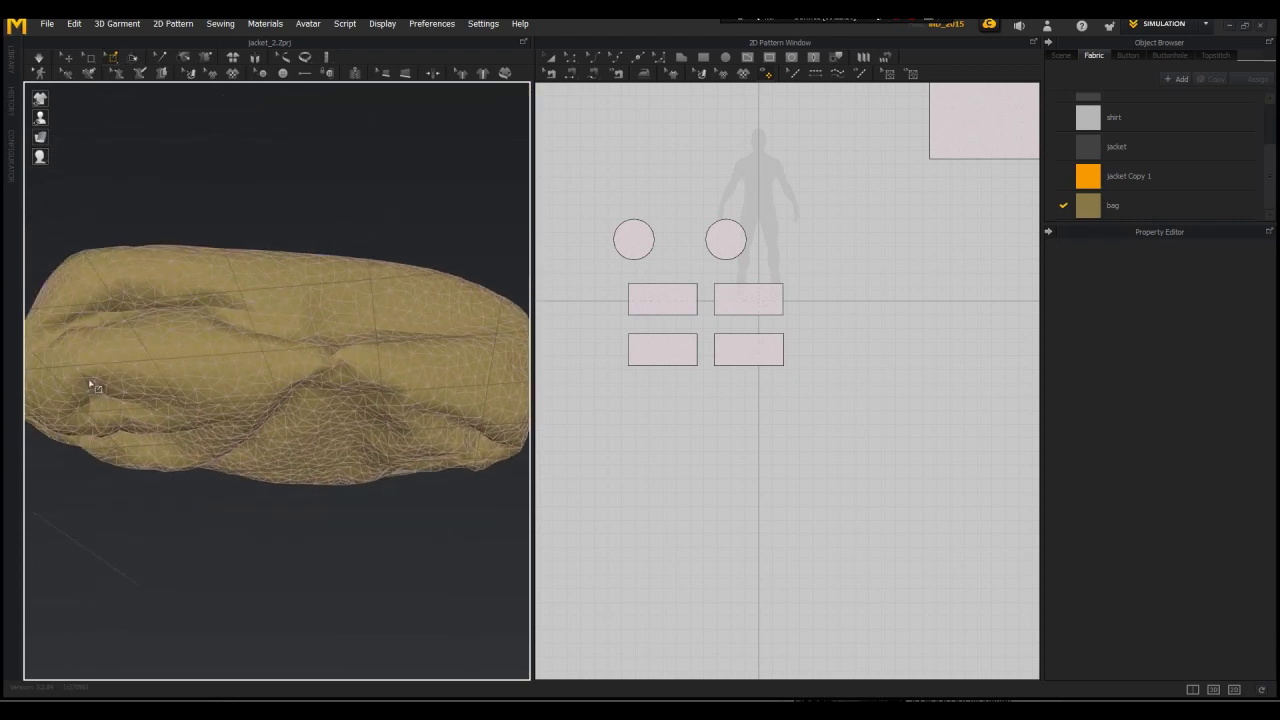
left_click_drag(507, 417, 508, 418)
right_click_drag(196, 505, 194, 463)
middle_click_drag(194, 463, 276, 283)
right_click_drag(132, 544, 88, 447)
Step: Delete the pin beside the seam near the end of the bag's underside
left_click(67, 59)
left_click(75, 512)
right_click_drag(75, 512, 166, 246)
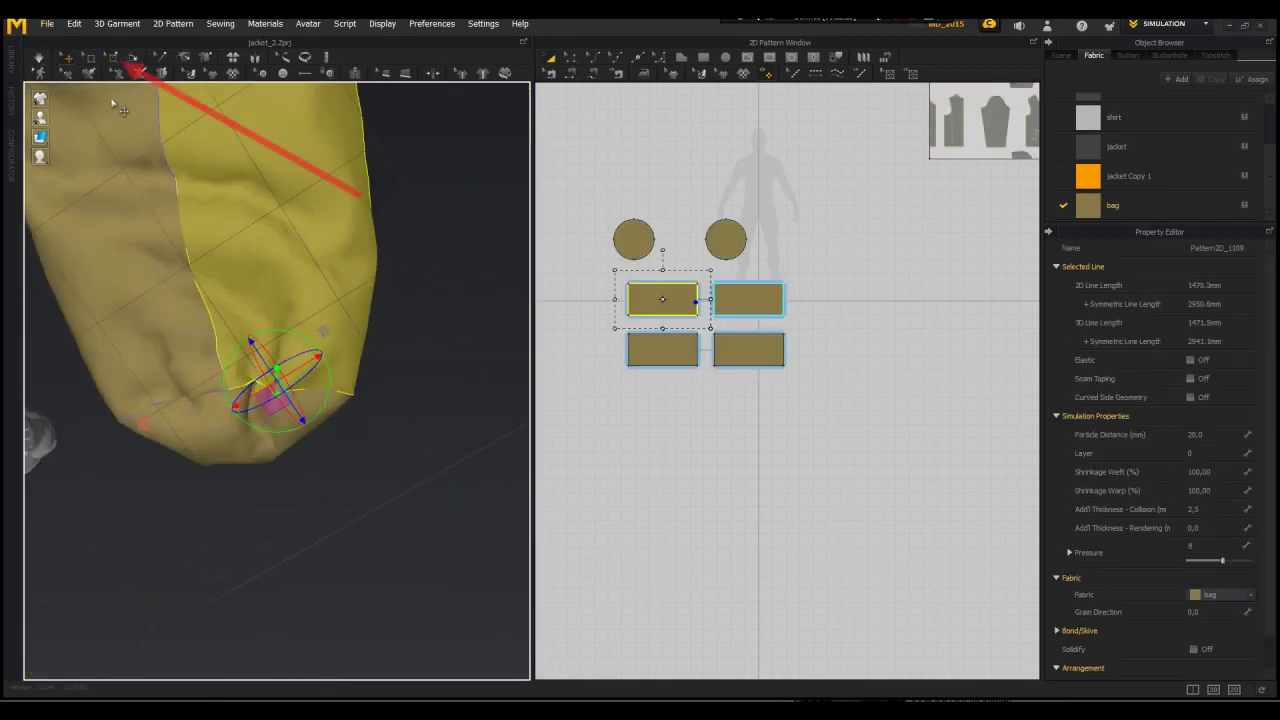
left_click(69, 62)
left_click(109, 62)
left_click(67, 58)
left_click(111, 60)
left_click(145, 430)
key("Delete")
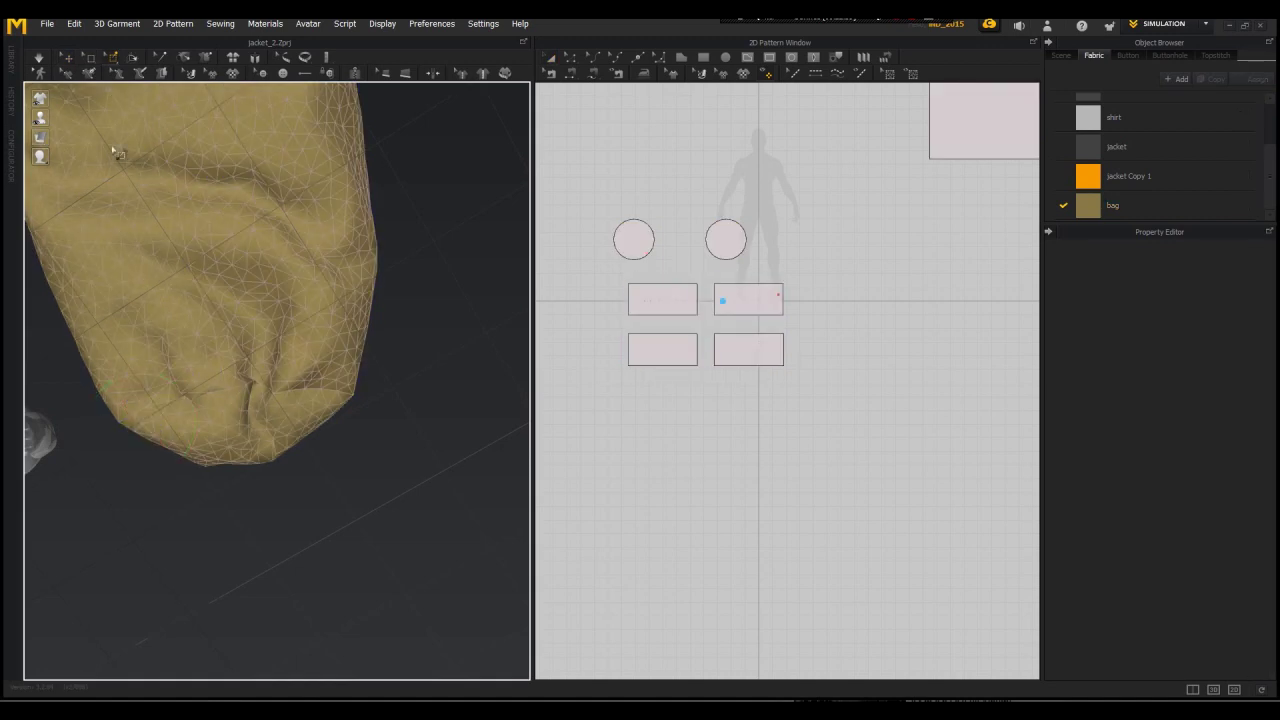
Step: Pin small mesh areas at the remaining corners of the bag's underside
left_click_drag(329, 345, 340, 357)
scroll(290, 310, "down", 2)
middle_click_drag(250, 251, 313, 440)
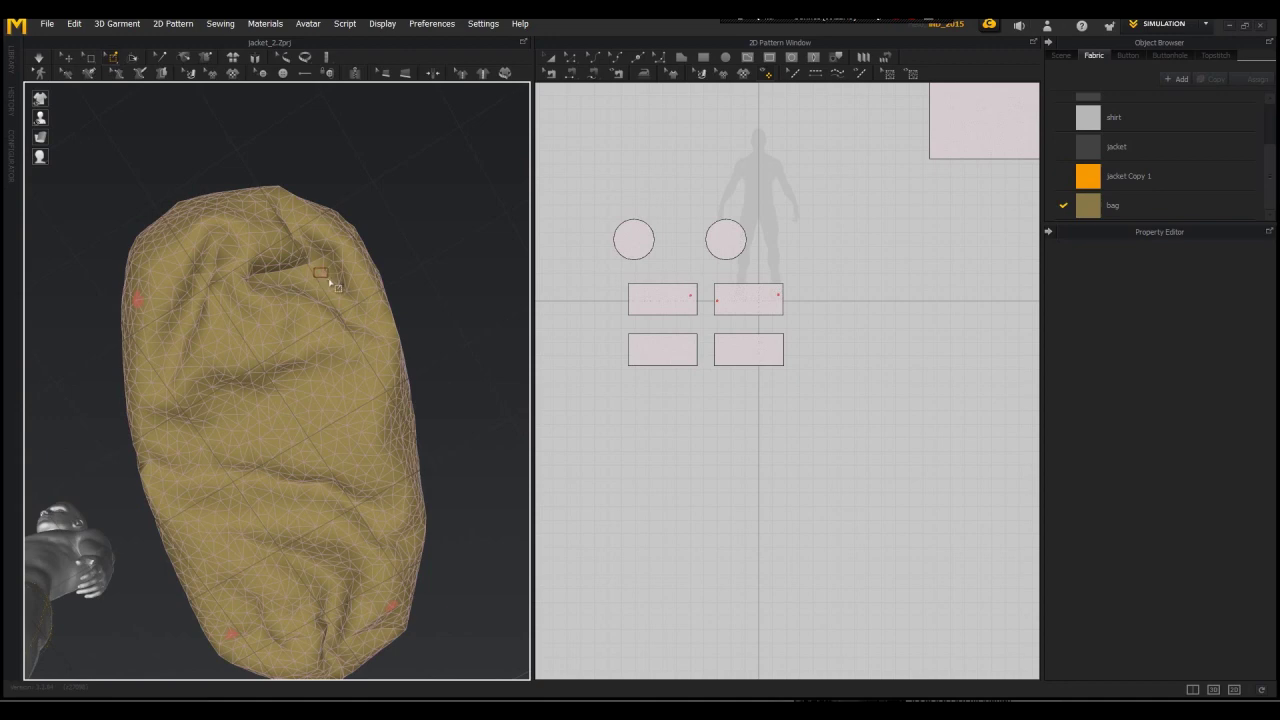
left_click_drag(329, 282, 330, 283)
Step: Simulate the pinned bag and inspect its inflated shape from the ends and sides
key("space")
right_click_drag(329, 363, 186, 552)
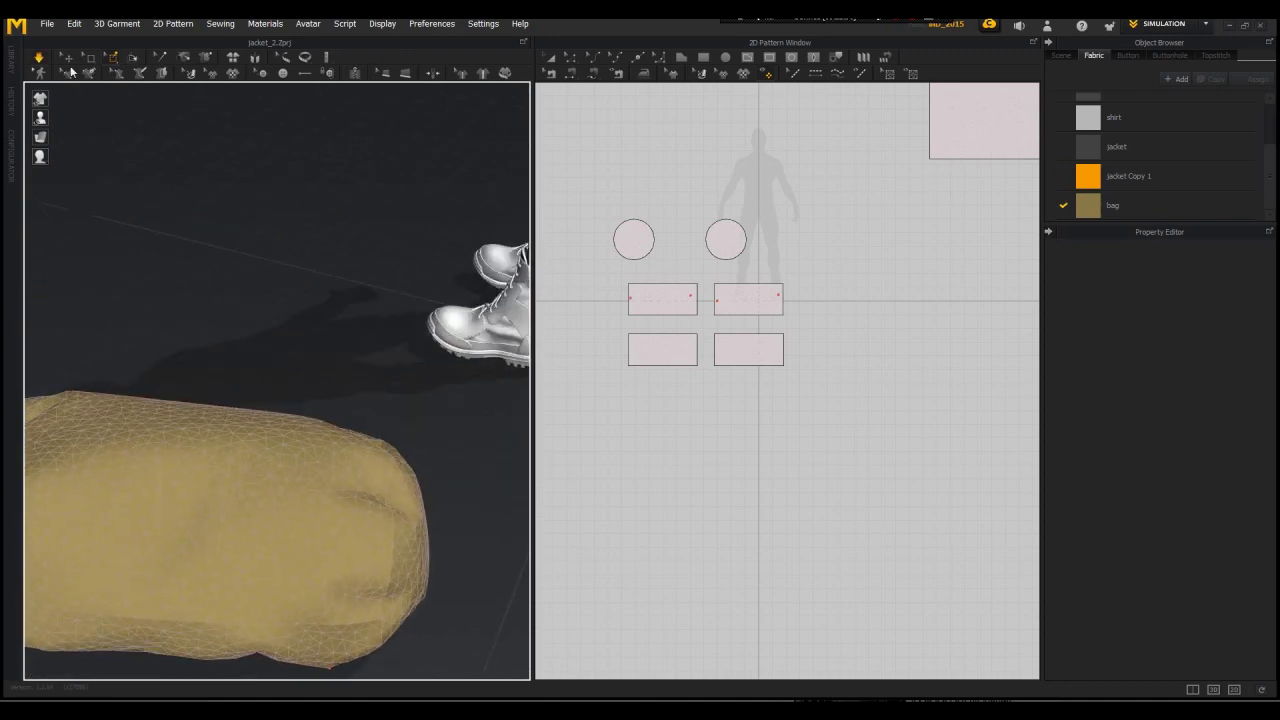
left_click(69, 58)
right_click_drag(206, 474, 4, 456)
right_click_drag(425, 505, 366, 551)
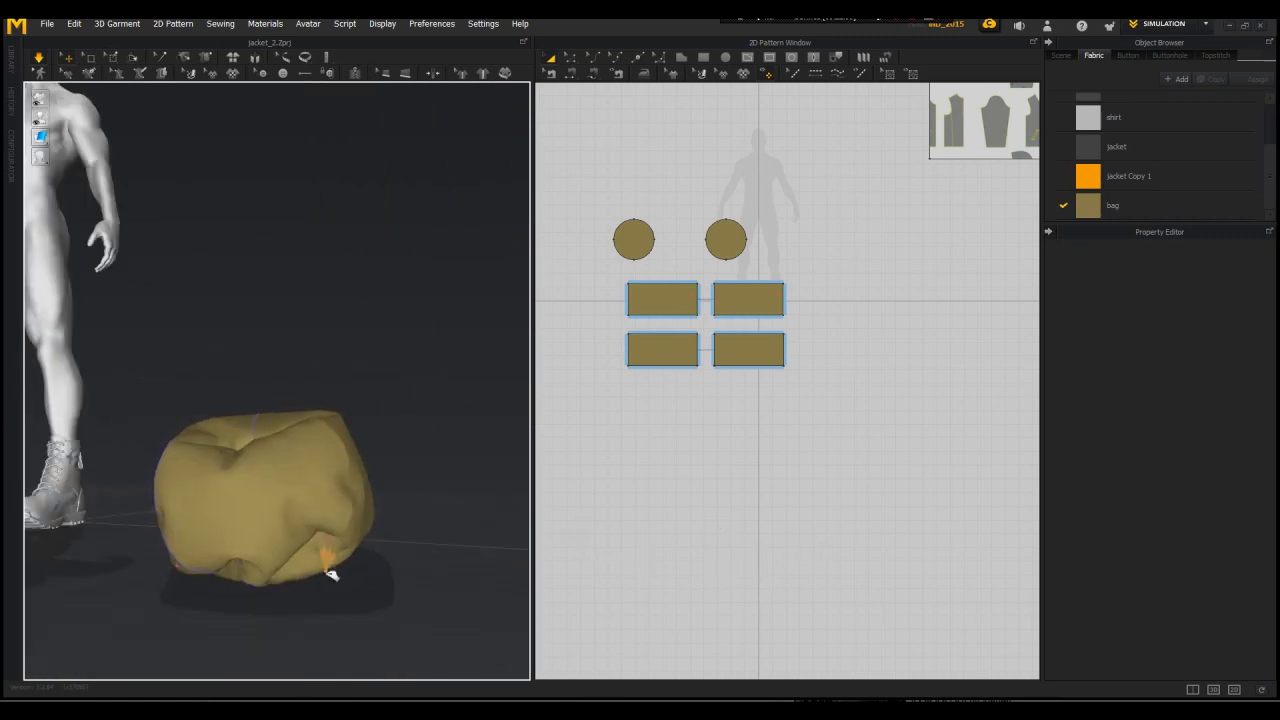
right_click_drag(283, 608, 279, 520)
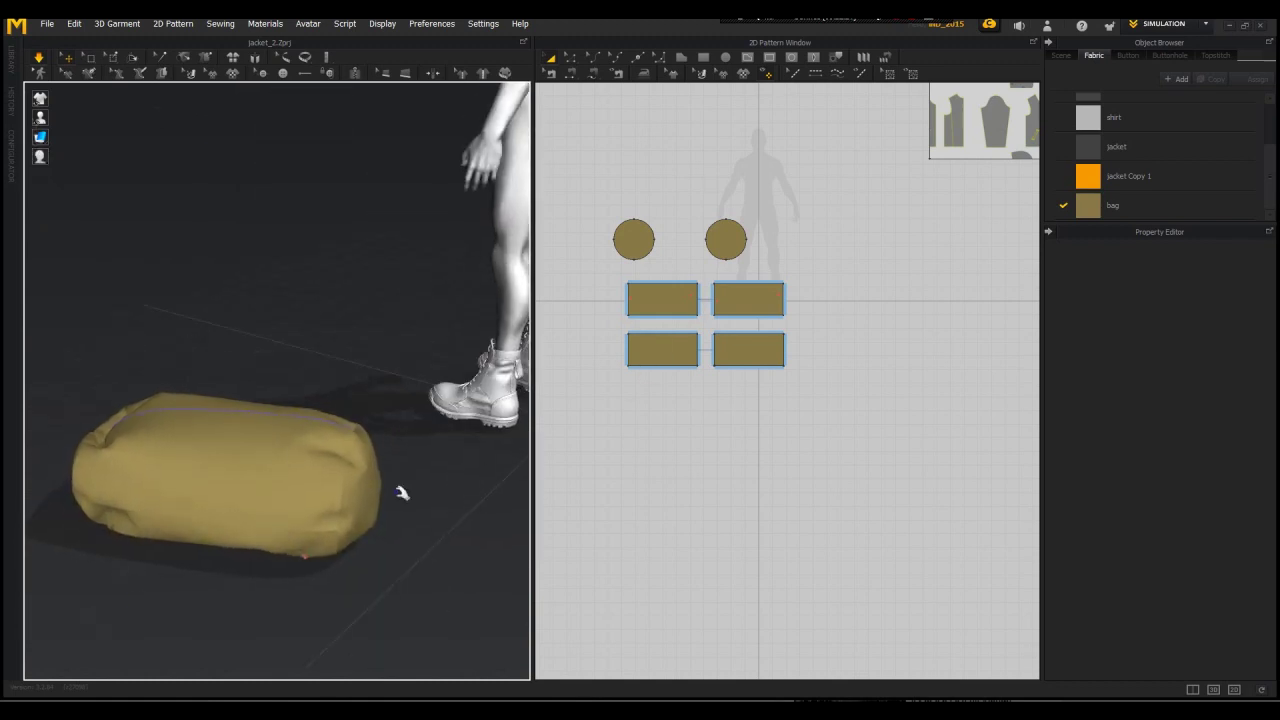
Step: Set the pressure of the four rectangular bag panels to 4 and simulate the bag
left_click(636, 238)
left_click(680, 303)
left_click(674, 358, "shift")
left_click(746, 349, "shift")
left_click(750, 292, "shift")
left_click(1214, 548)
type("4")
key("space")
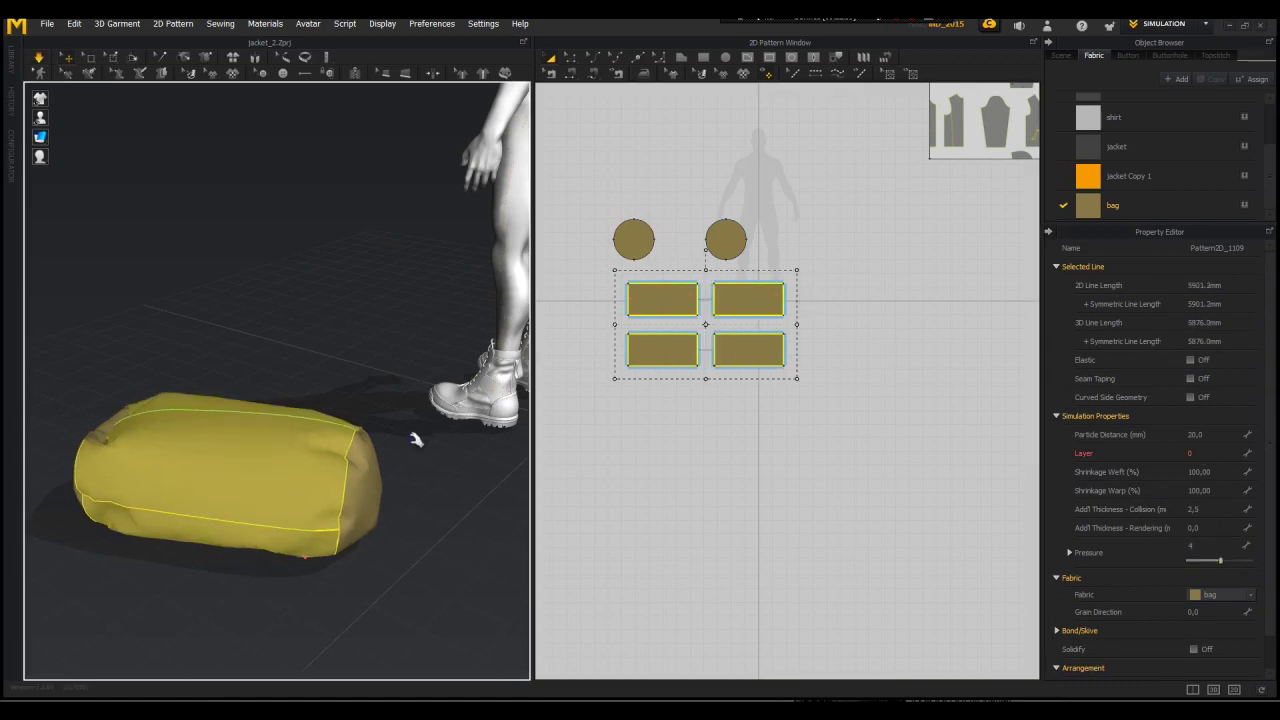
Step: Examine the inflated bag's shape from its sides and end
right_click_drag(431, 443, 508, 431)
middle_click_drag(414, 458, 434, 392)
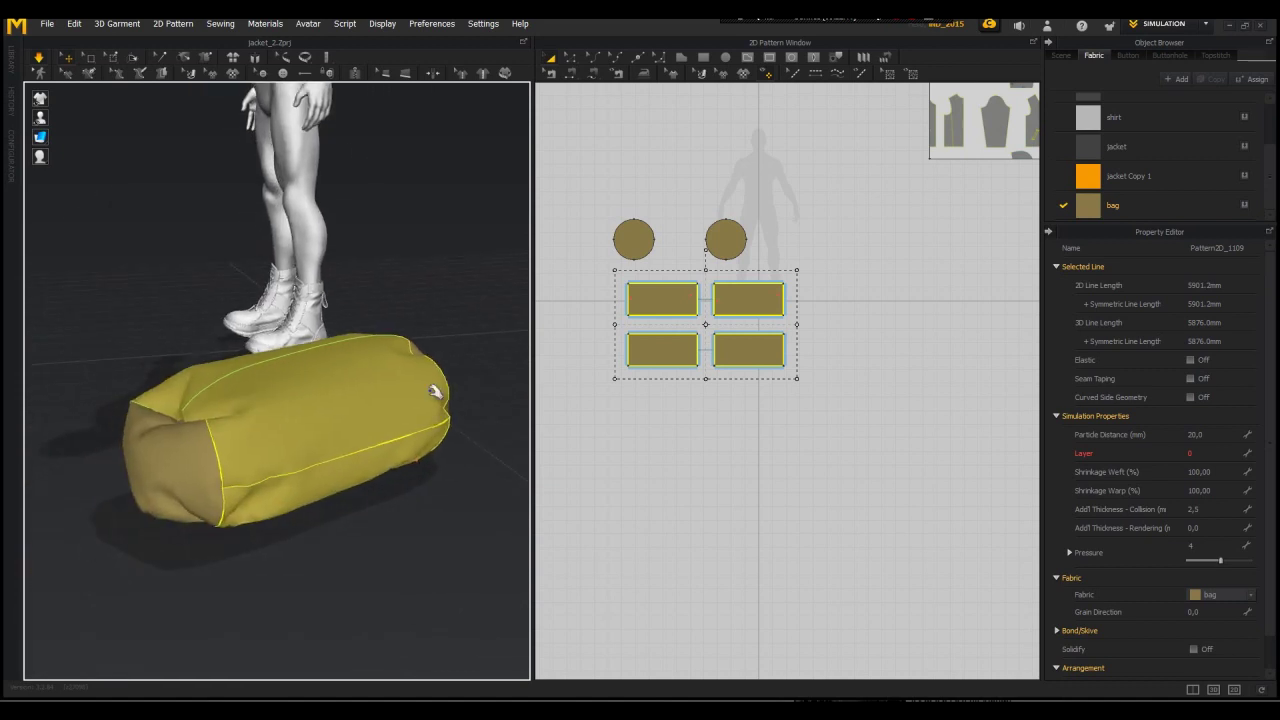
scroll(433, 391, "down", 1)
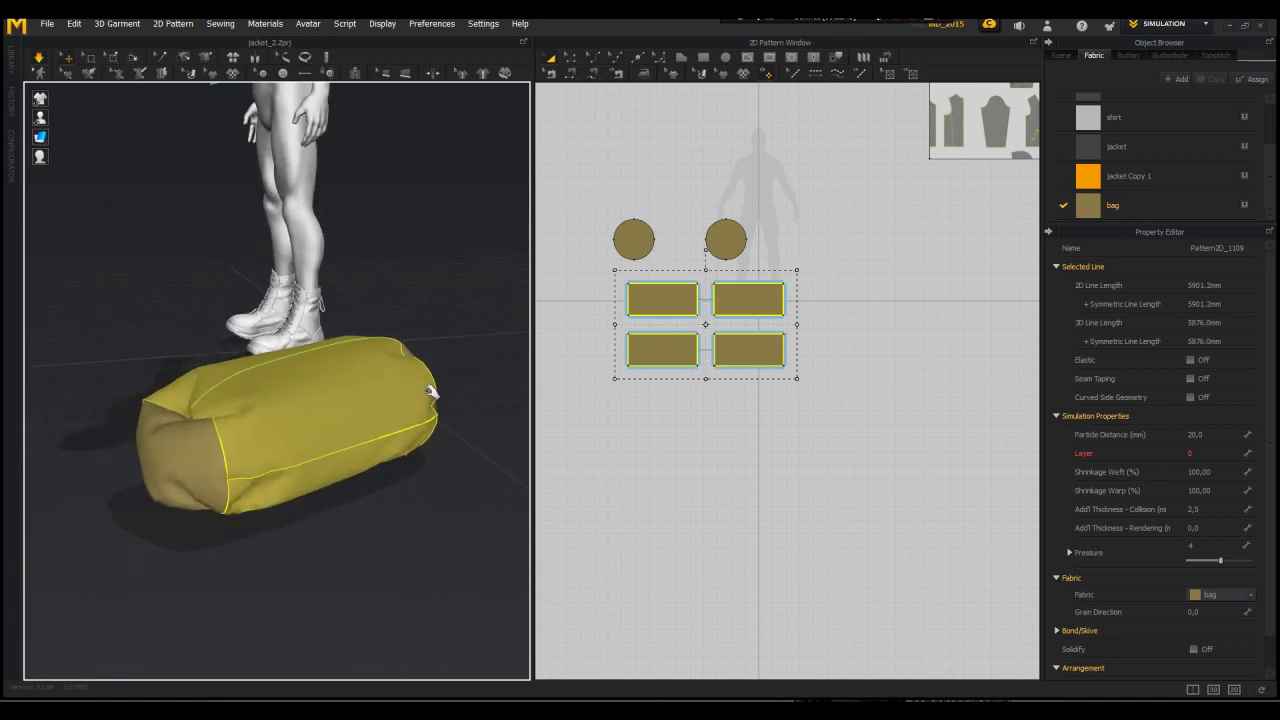
left_click(430, 410)
mouse_move(431, 392)
right_mouse_down()
mouse_move(330, 392)
mouse_move(408, 361)
mouse_move(429, 367)
right_mouse_up()
left_click(677, 358)
middle_click_drag(429, 367, 510, 310)
scroll(500, 320, "down", 2)
Step: Set the pressure of the four rectangular panels to 2 and simulate the bag to settle its shape
left_click(831, 367)
left_click(638, 300)
left_click(692, 349, "shift")
left_click(746, 306, "shift")
left_click(750, 349, "shift")
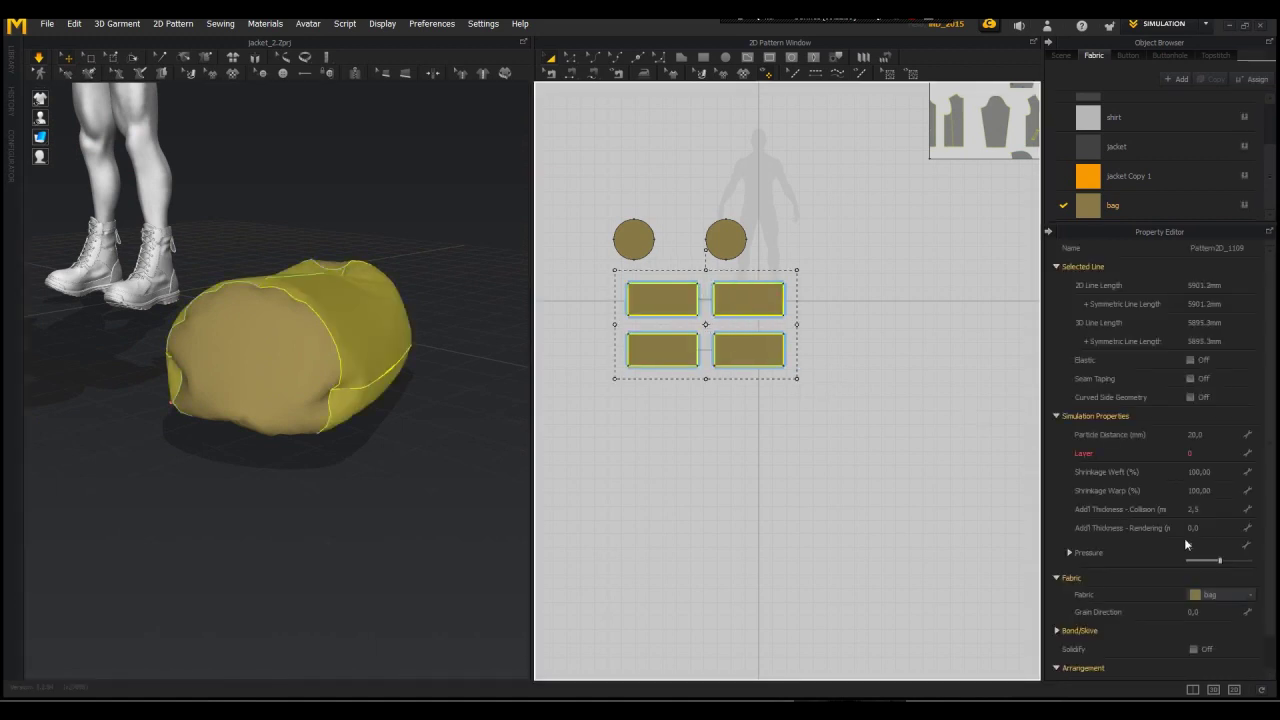
left_click(617, 240)
left_click(730, 246)
right_click_drag(330, 310, 300, 271)
left_click(473, 310)
right_click_drag(158, 298, 190, 285)
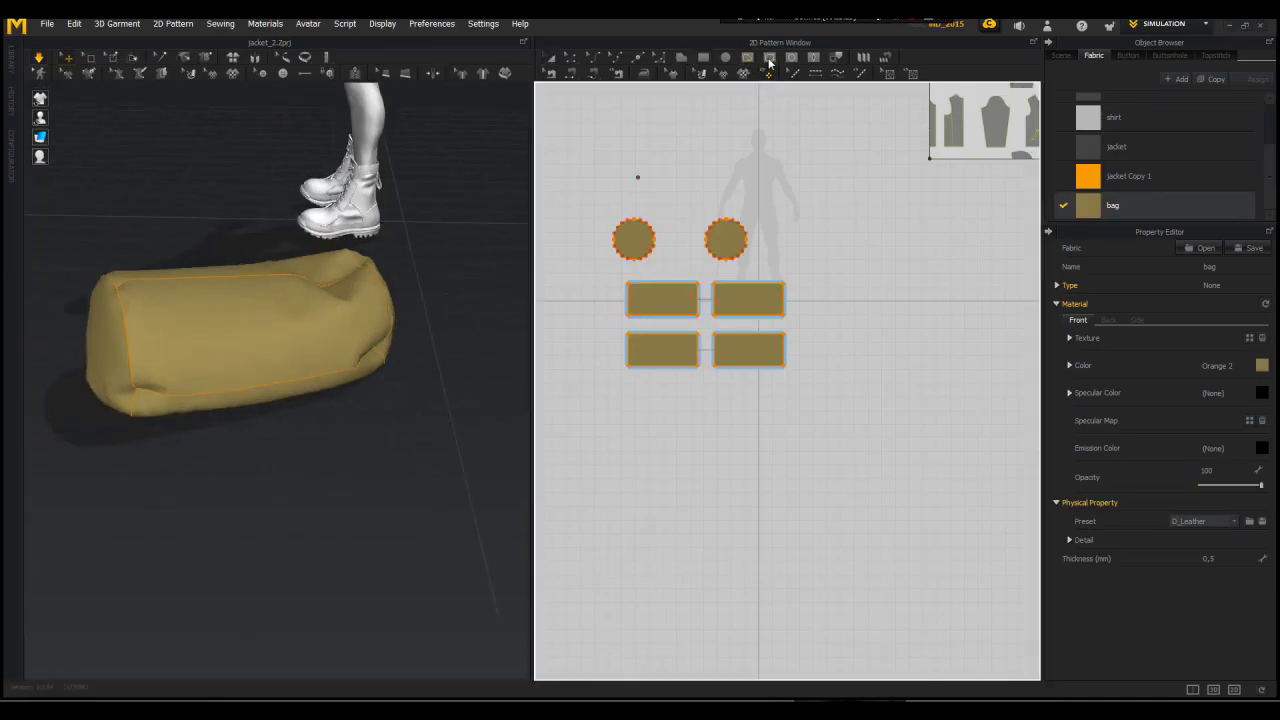
Step: Draw an internal rectangle about 37 × 128 mm rising from the bottom edge of the lower-left bag panel, near its left end
scroll(646, 334, "up", 5)
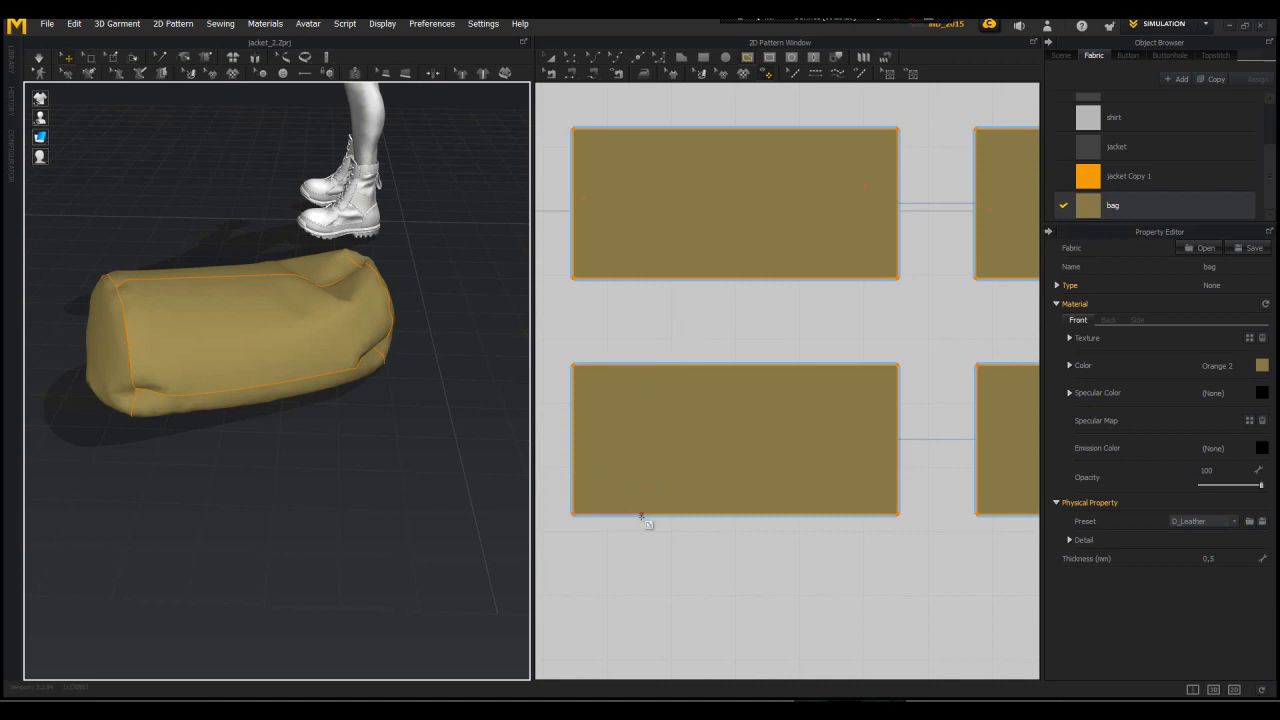
left_click(641, 515)
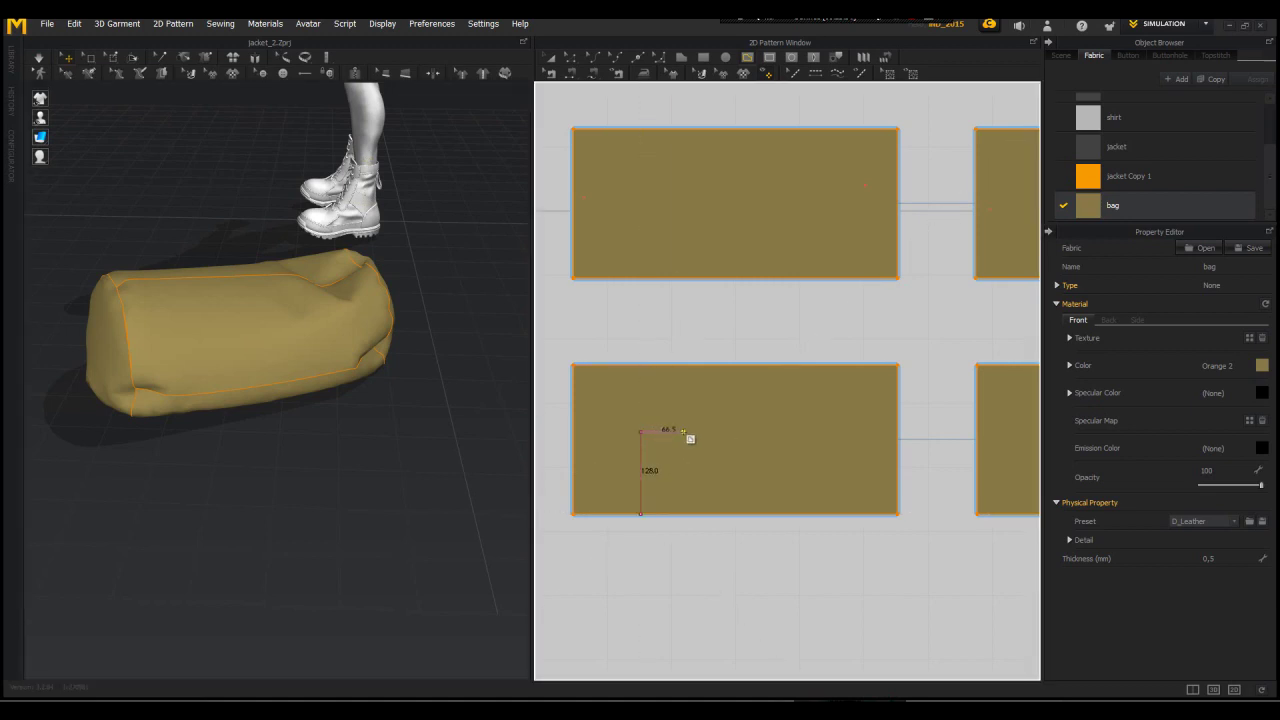
left_click(641, 514)
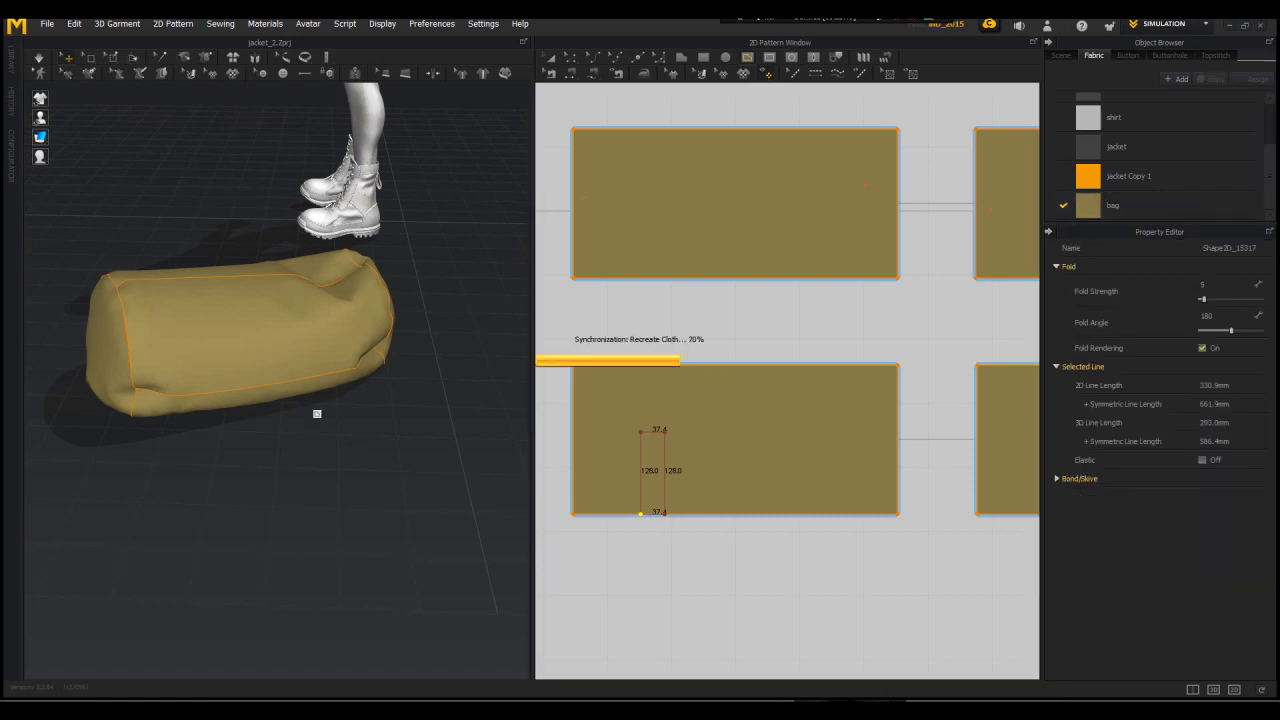
right_click_drag(434, 407, 157, 384)
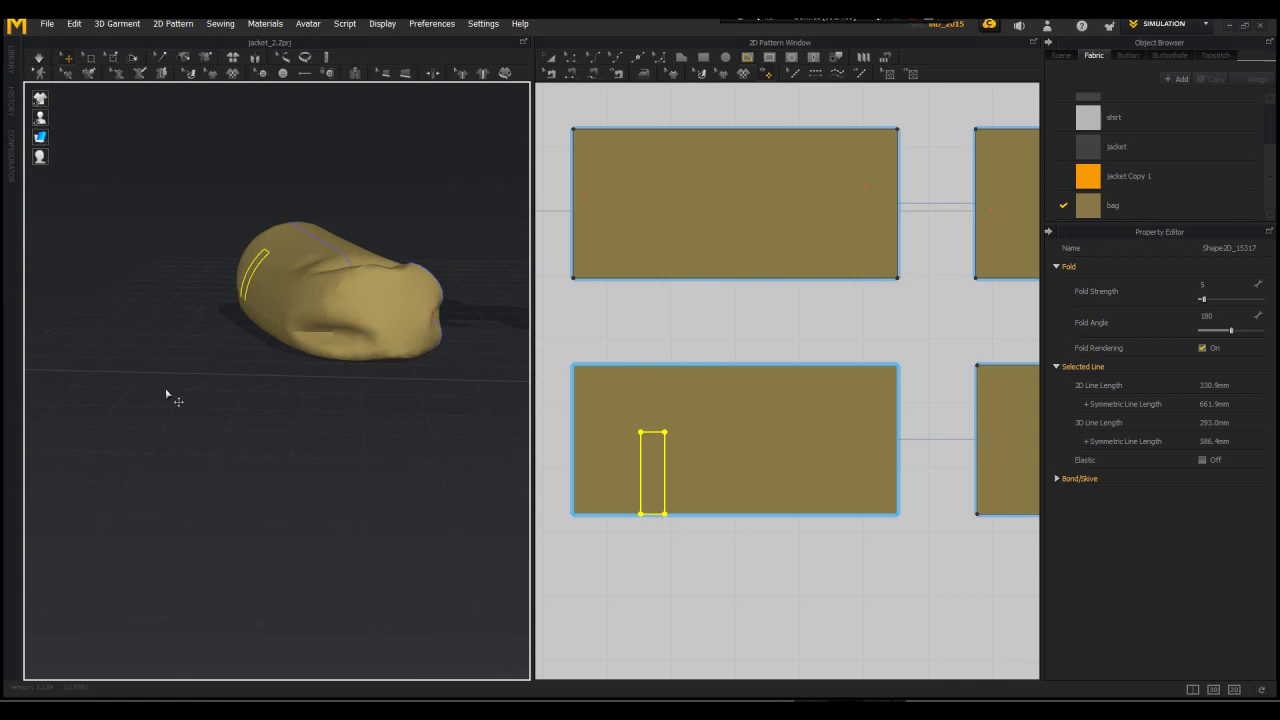
Step: Paste a copy of the narrow internal rectangle level with the original, near the other end of the same panel
left_click(548, 59)
key("ctrl+c")
key("ctrl+v")
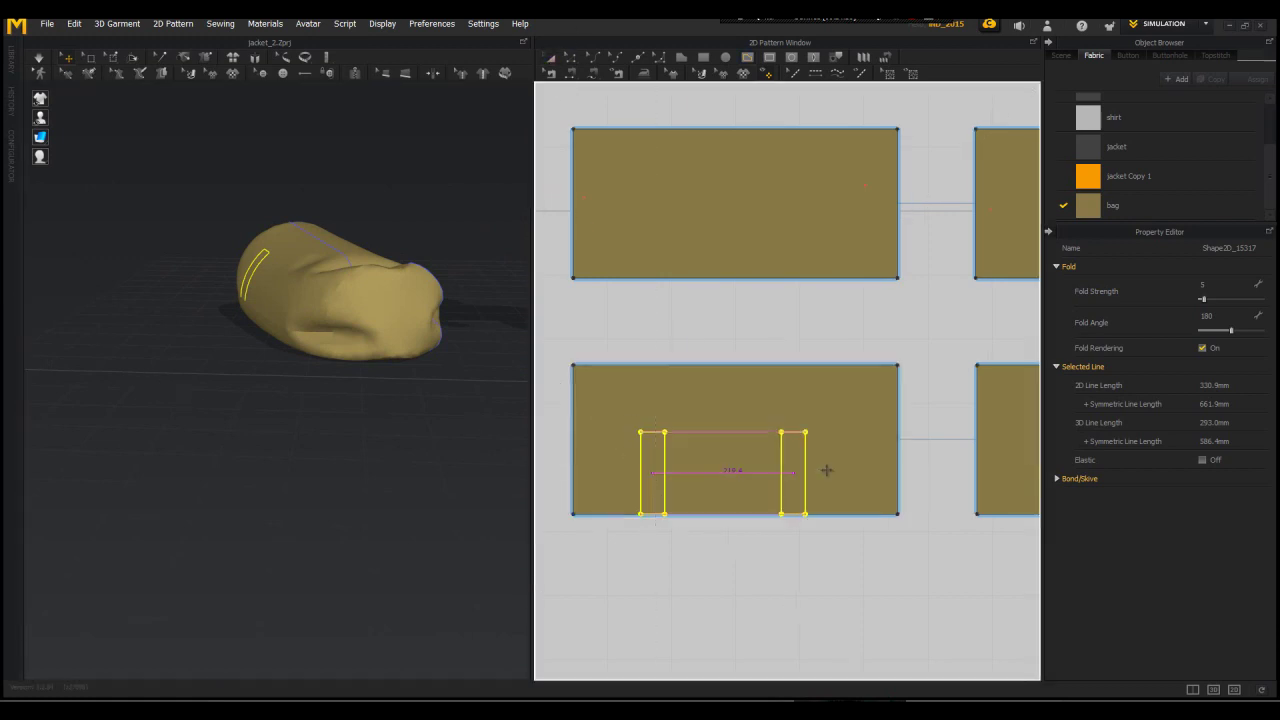
left_click(839, 473)
left_click(298, 280)
right_click_drag(325, 265, 435, 340)
right_click_drag(770, 583, 431, 300)
Step: Create a separate pattern piece from the first narrow internal rectangle and place it directly below the panel
scroll(785, 440, "down", 2)
left_click(776, 494)
left_click(686, 443)
left_click(571, 73)
left_click(654, 392)
scroll(672, 462, "up", 3)
double_click(672, 462)
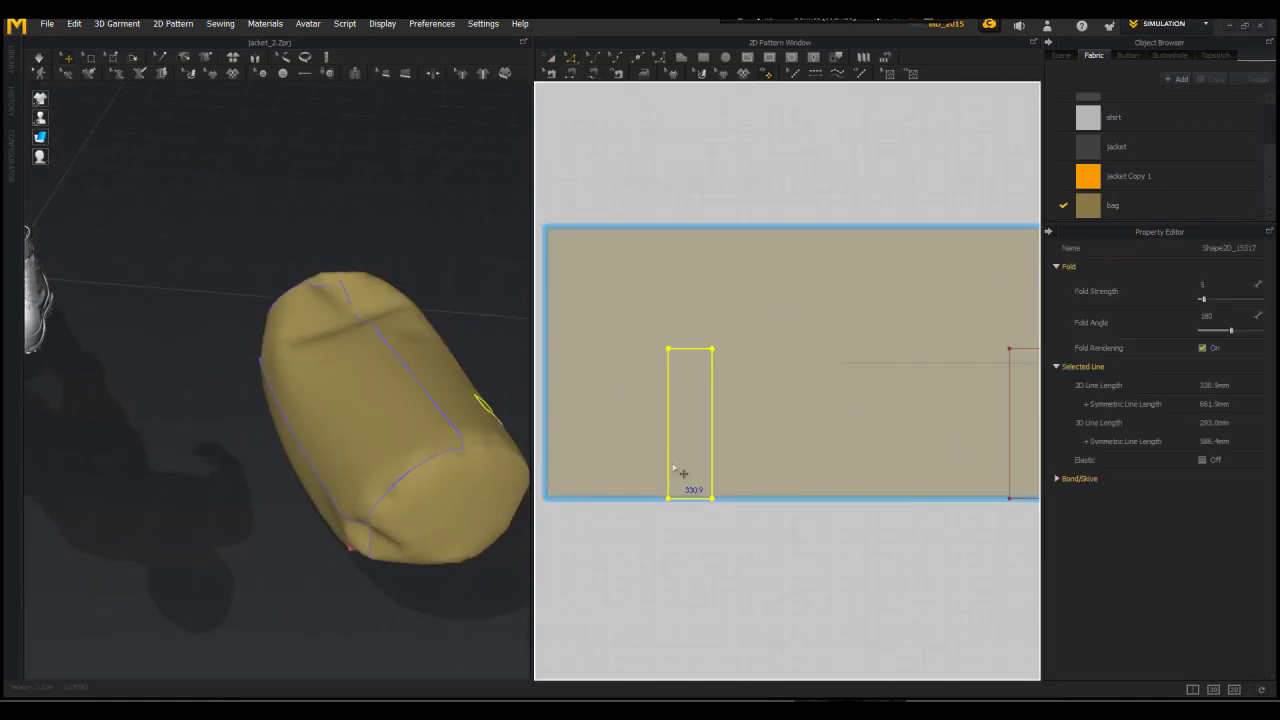
right_click(672, 463)
left_click(718, 215)
scroll(708, 529, "down", 3)
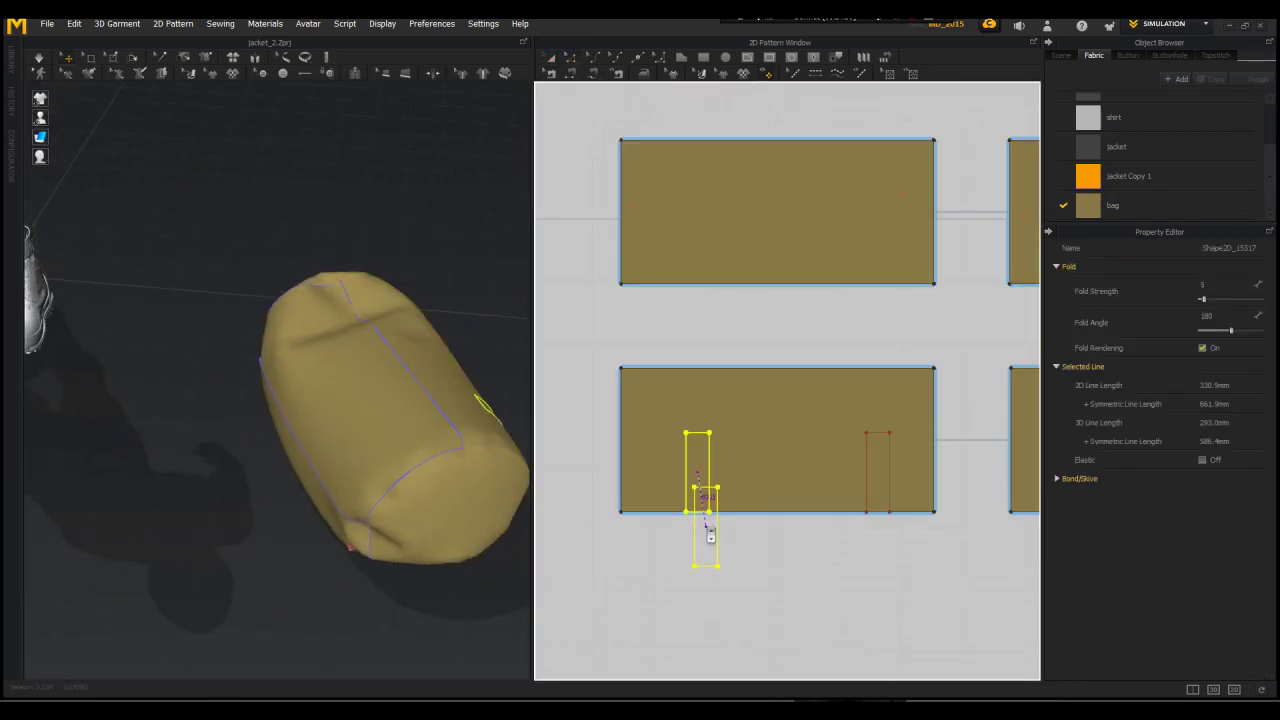
left_click(711, 534)
scroll(443, 449, "down", 4)
Step: Duplicate the bag fabric and change the copy's color to gray
left_click(1140, 206)
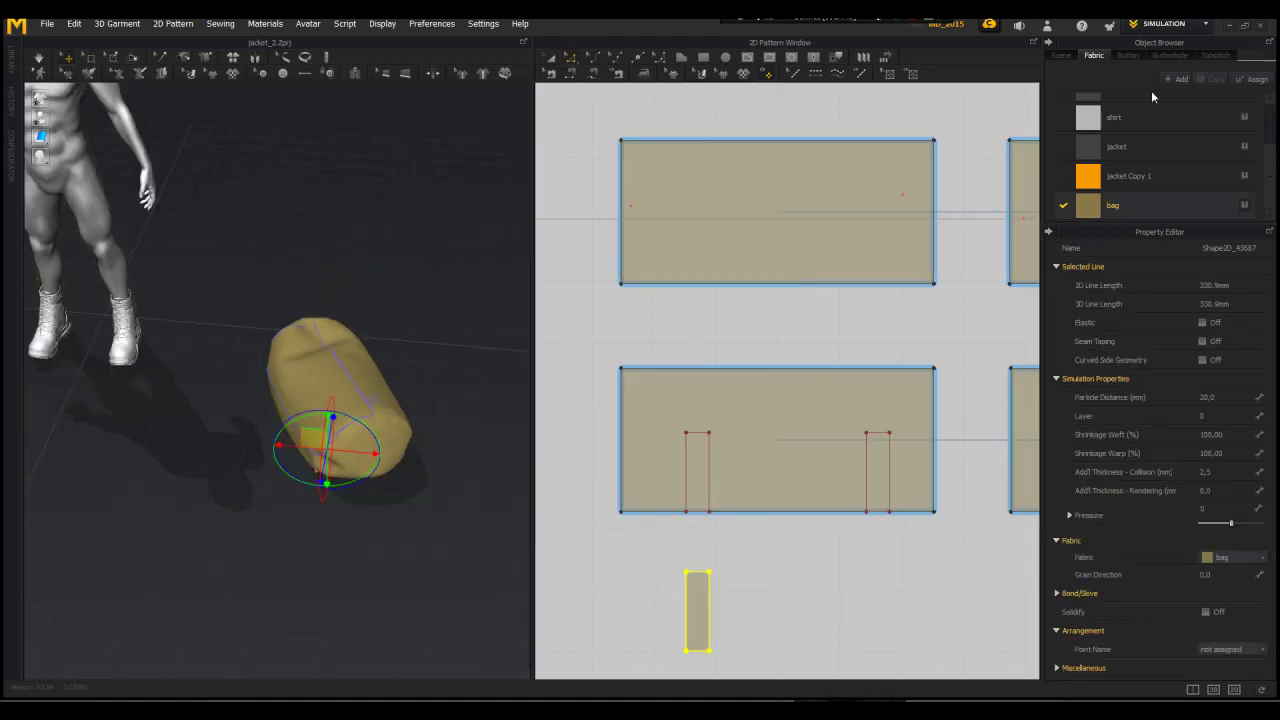
left_click(1220, 80)
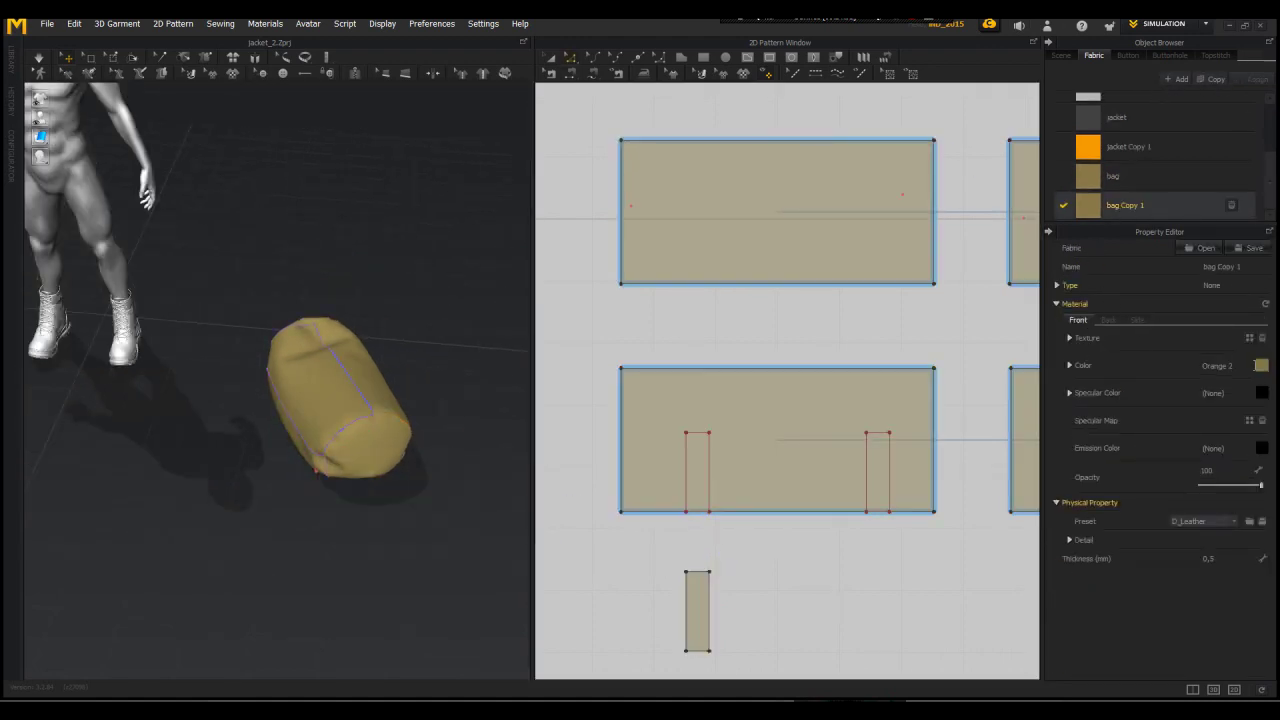
left_click(1260, 366)
left_click_drag(520, 231, 517, 220)
left_click(604, 488)
Step: Move the new strip up to the bag's height in 3D and set its layer to 1
right_click_drag(440, 420, 260, 338)
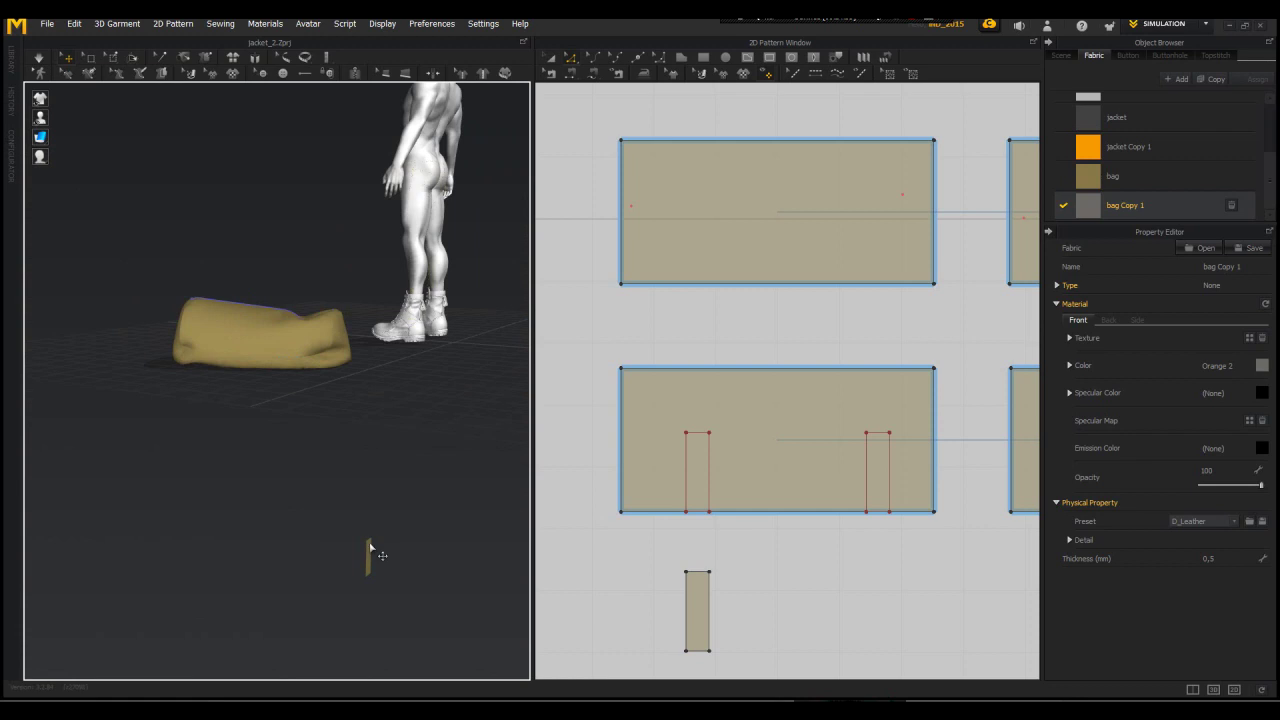
left_click_drag(370, 548, 362, 282)
right_click_drag(414, 366, 559, 340)
left_click(1210, 417)
type("1")
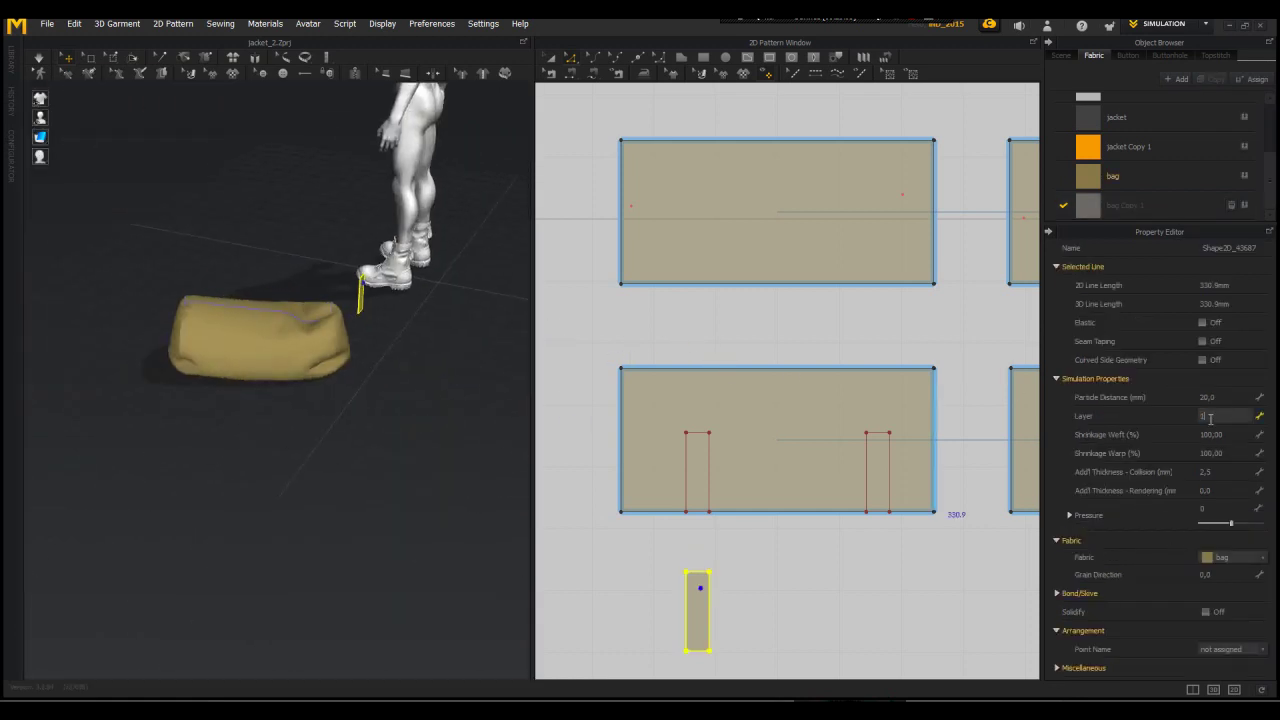
Step: Sew the strip's left long edge to the left edge of the first internal rectangle
scroll(728, 526, "up", 4)
right_click_drag(377, 306, 265, 312)
left_click(570, 74)
left_click(667, 437)
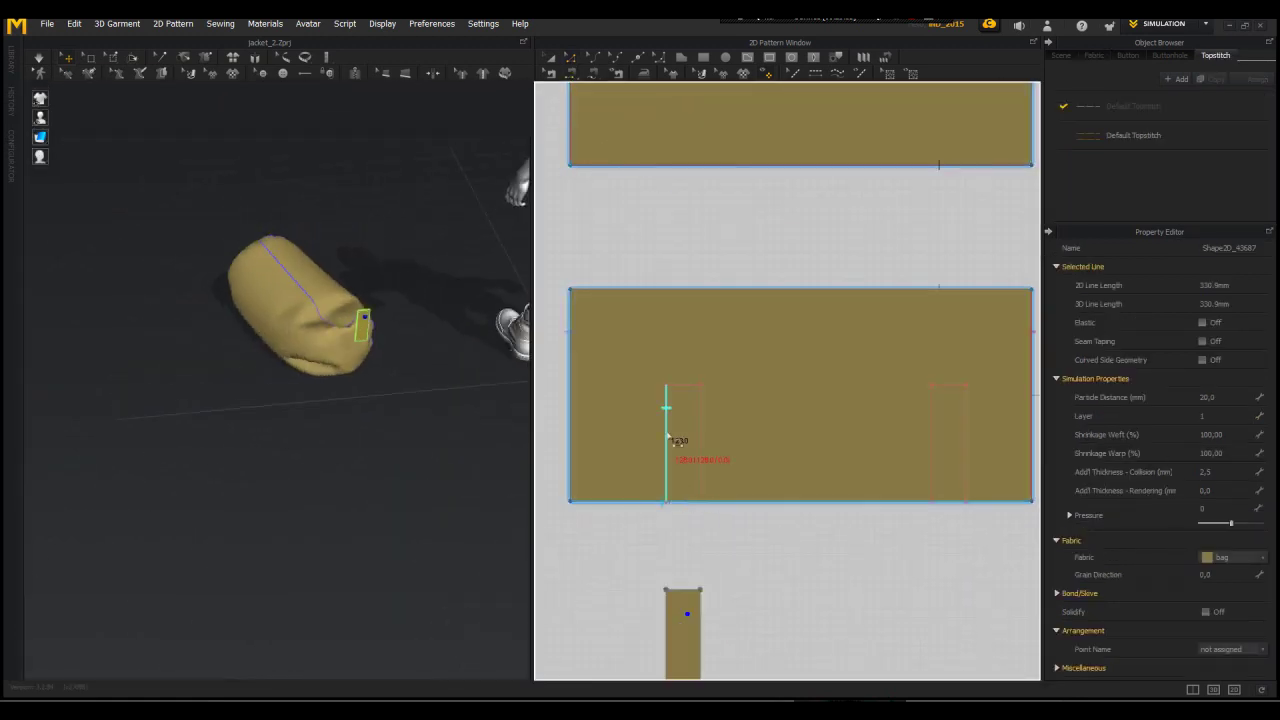
middle_click_drag(667, 630, 656, 505)
left_click(656, 506)
left_click(769, 115)
Step: Move the strip beside its outline on the bag in 3D and sew its right and top edges to the internal rectangle
left_click_drag(362, 320, 213, 303)
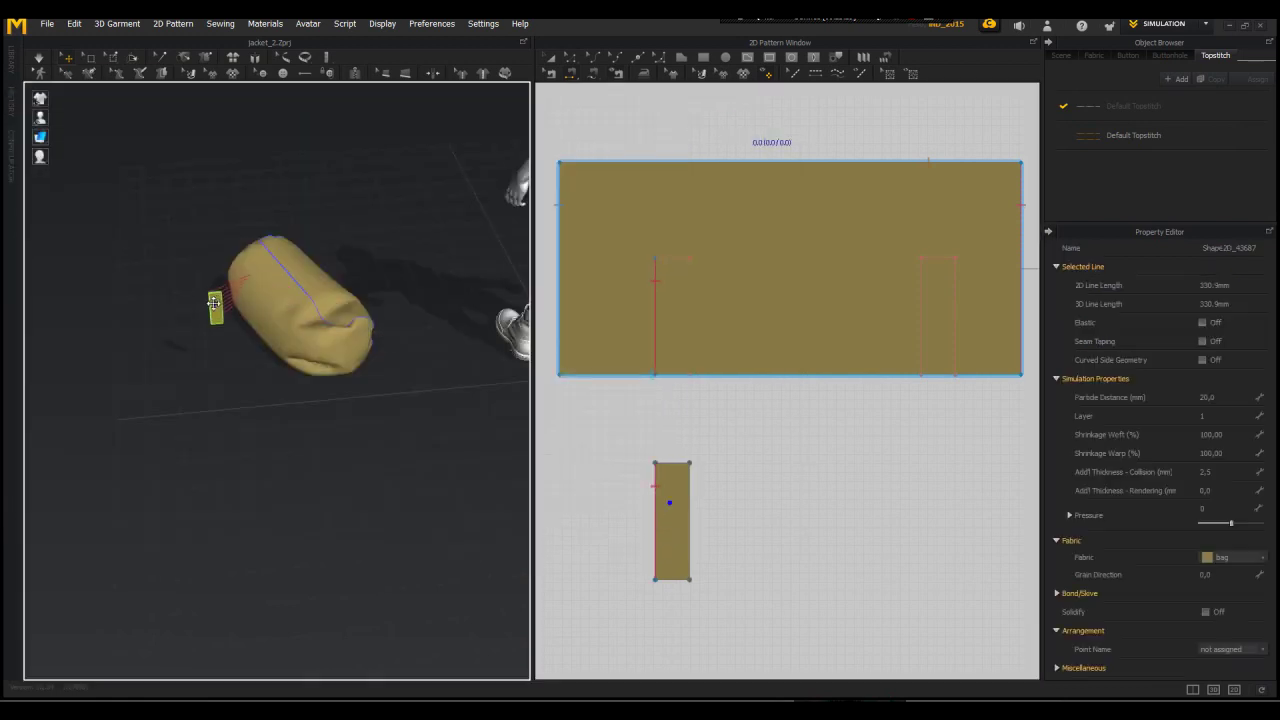
left_click(688, 280)
left_click(689, 512)
right_click_drag(360, 420, 478, 450)
left_click(684, 463)
left_click(684, 259)
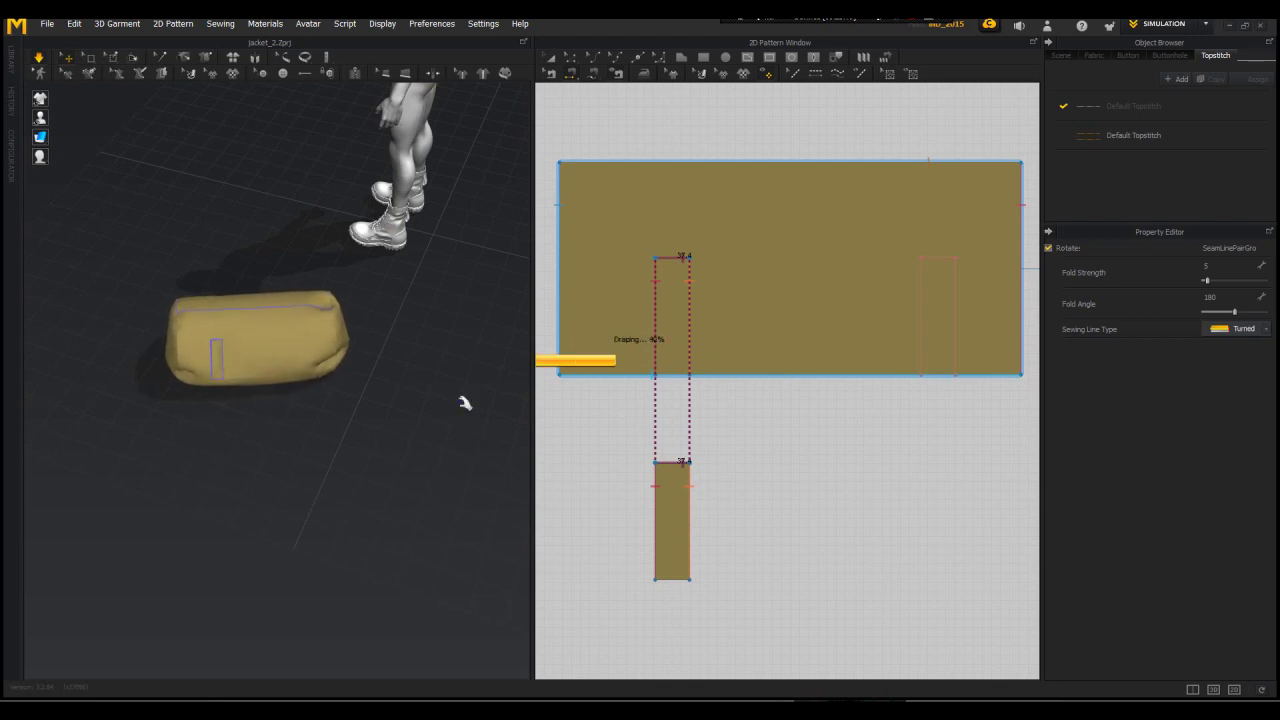
Step: Simulate the strip onto the bag and assign it the bag Copy 1 fabric
right_click_drag(404, 358, 851, 404)
key("space")
key("a")
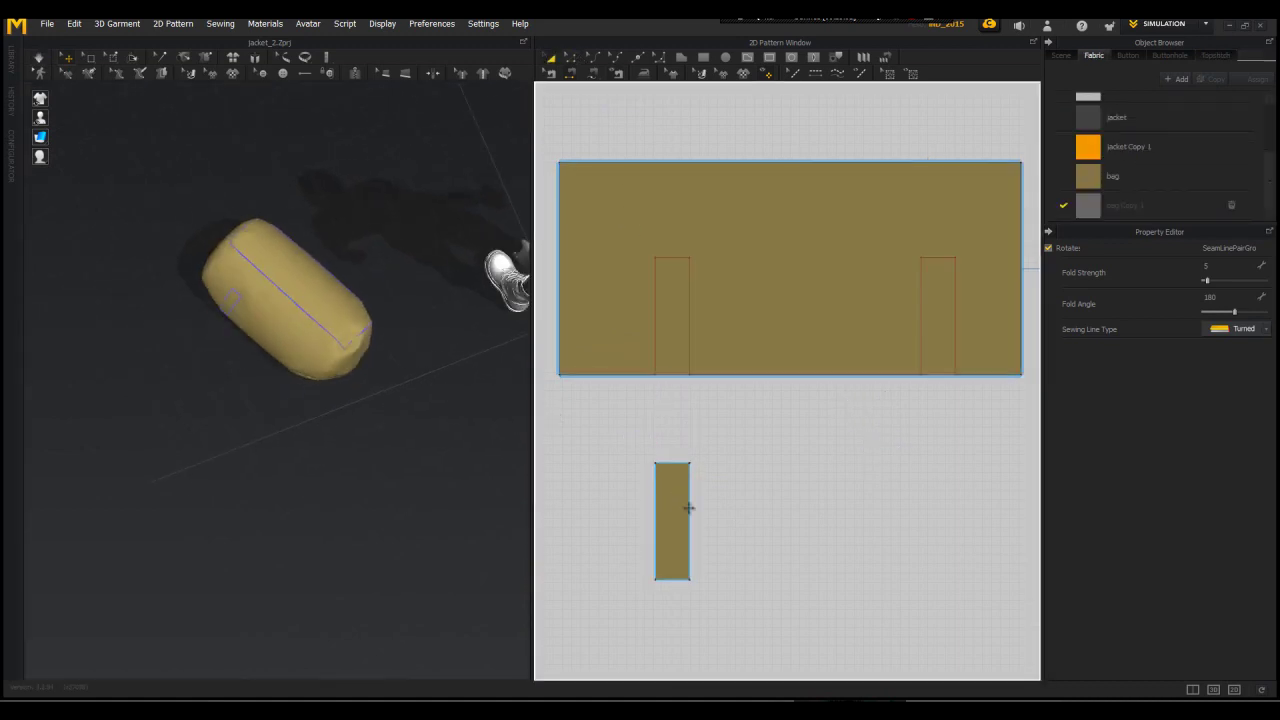
left_click(682, 508)
left_click(1228, 559)
left_click(1228, 576)
right_click_drag(235, 325, 371, 325)
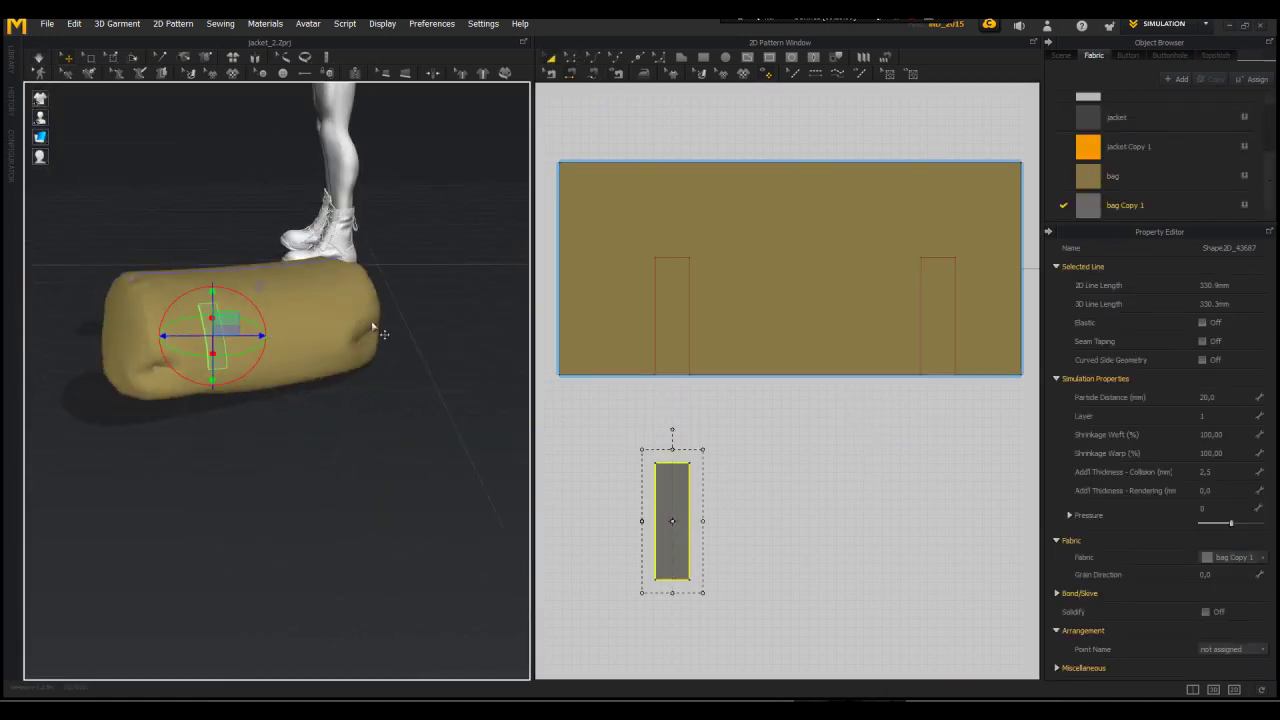
scroll(757, 511, "down", 3)
scroll(760, 514, "down", 2)
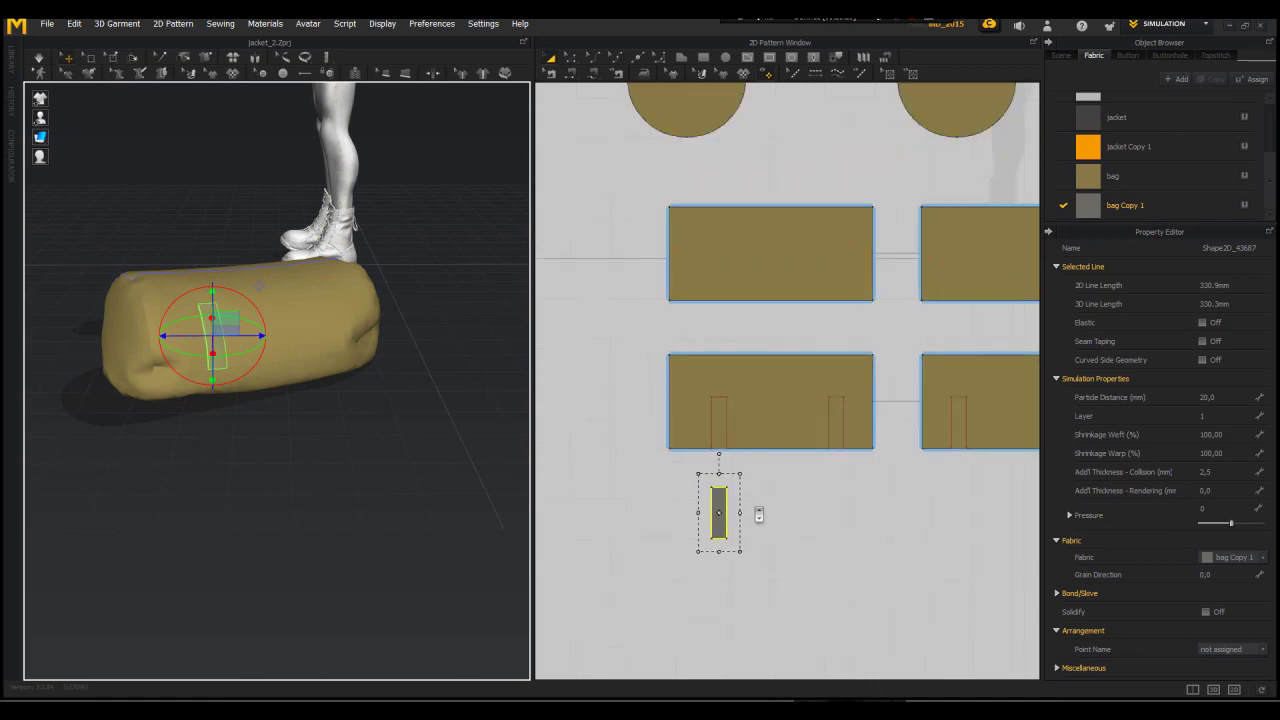
left_click(836, 513, "shift")
right_click_drag(271, 320, 346, 364)
left_click_drag(286, 370, 444, 283)
right_click_drag(380, 286, 225, 260)
key("Delete")
Step: Create a linked symmetric copy of the strip with its sewing and simulate it onto the opposite side of the bag
right_click(720, 516)
left_click(795, 500)
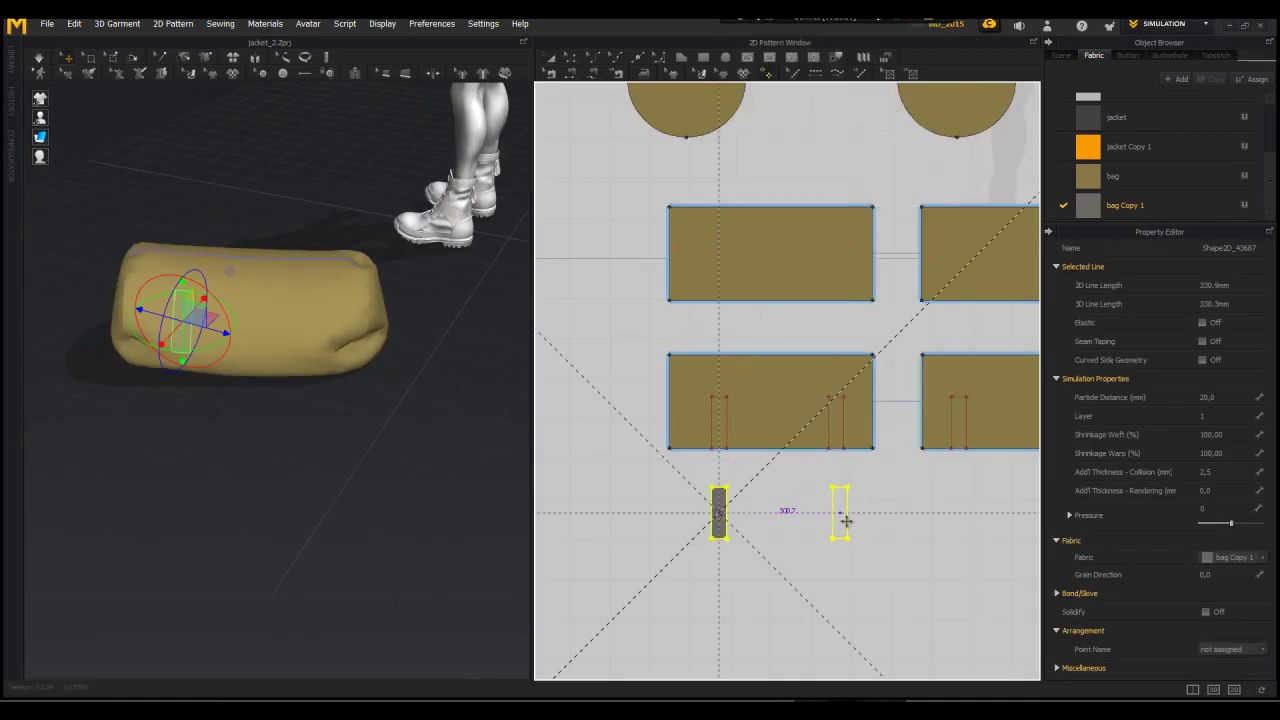
right_click_drag(374, 509, 557, 489)
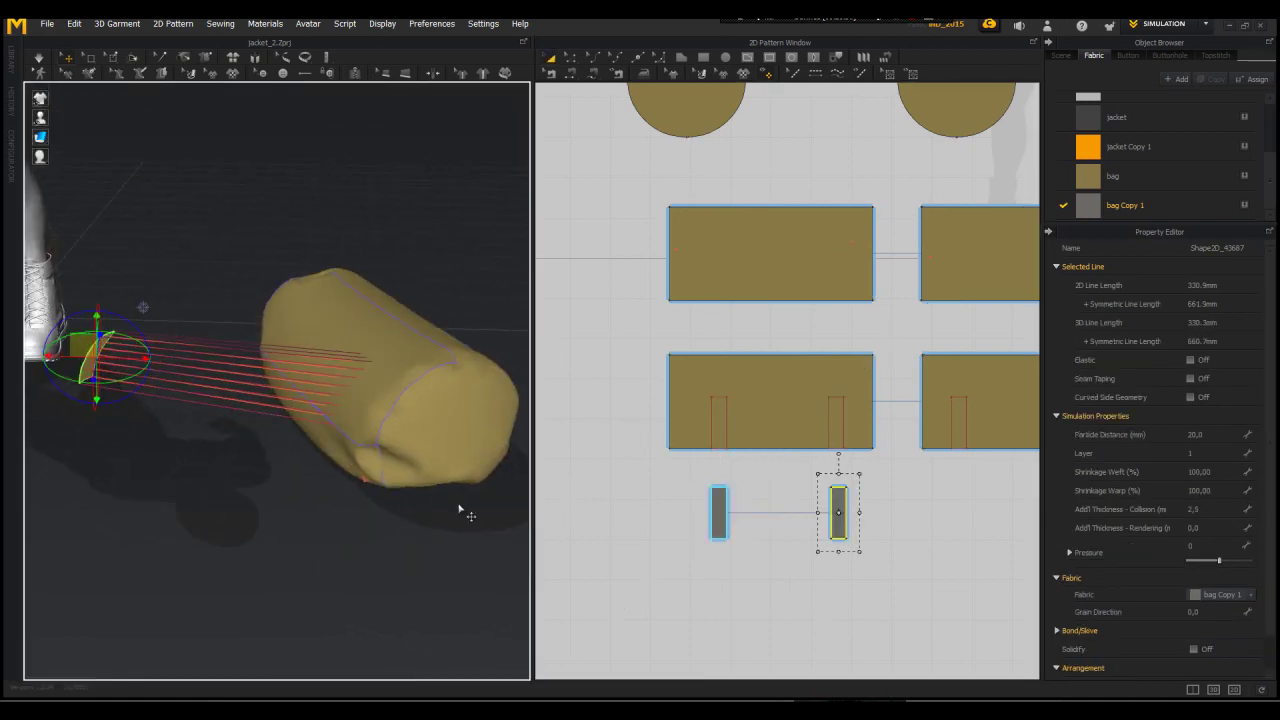
key("space")
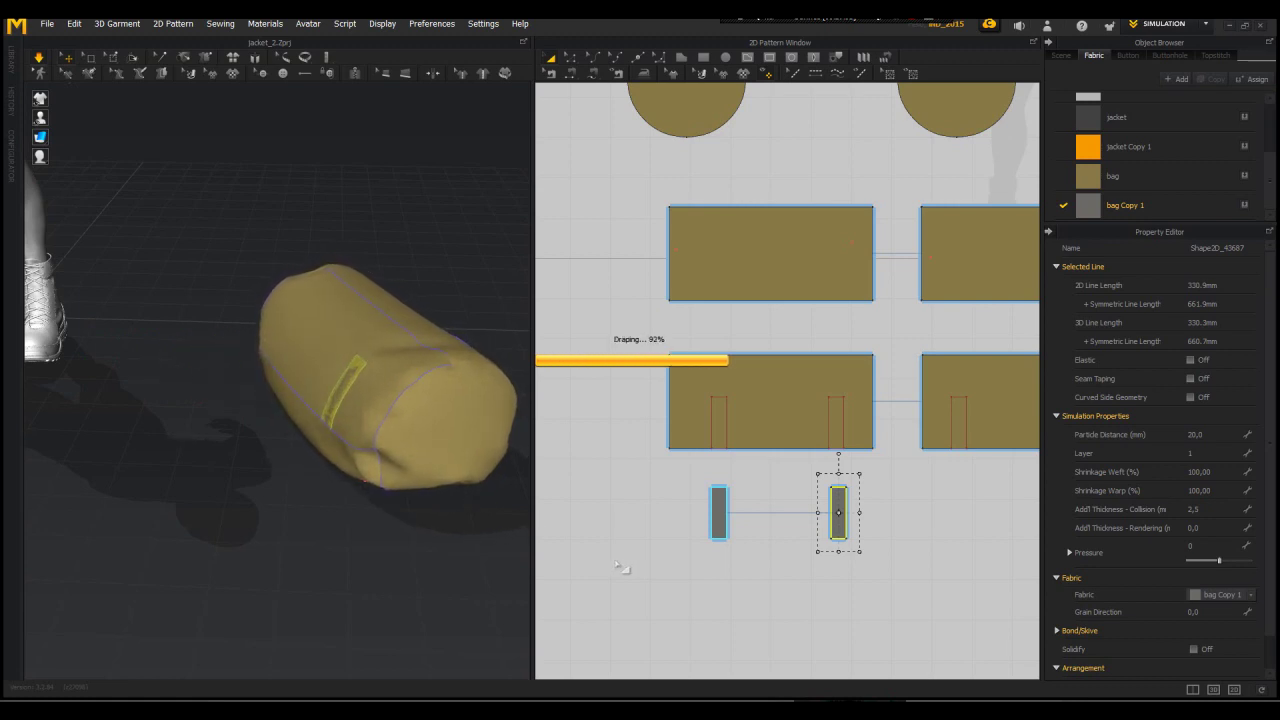
right_click_drag(434, 509, 470, 535)
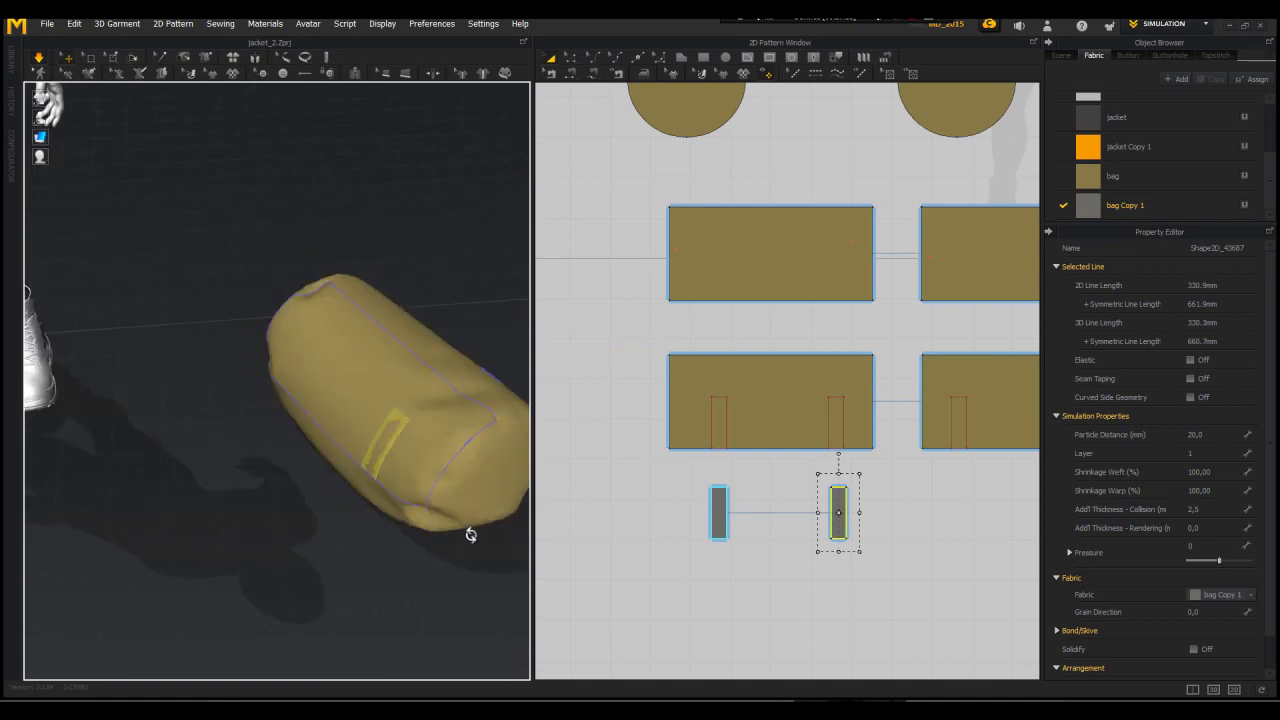
Step: Pull the bag's strip-bearing side panel into shape during simulation
right_click_drag(352, 507, 363, 460)
left_click_drag(279, 325, 380, 371)
key("space")
right_click_drag(343, 363, 345, 312)
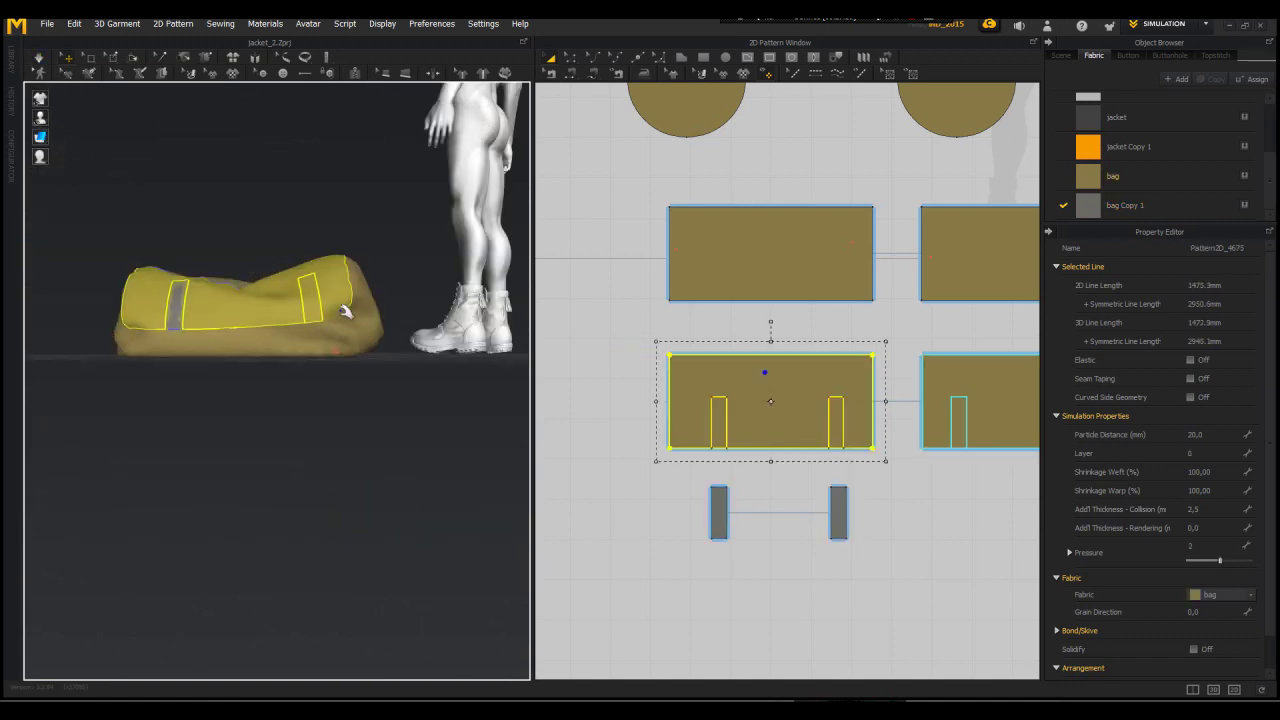
left_click_drag(347, 285, 358, 290)
key("space")
right_click_drag(335, 370, 350, 420)
Step: Freeze the four rectangular bag panels
scroll(733, 261, "down", 3)
left_click_drag(620, 217, 1028, 394)
right_click(293, 360)
left_click(350, 240)
left_click(163, 177)
right_click_drag(166, 180, 190, 205)
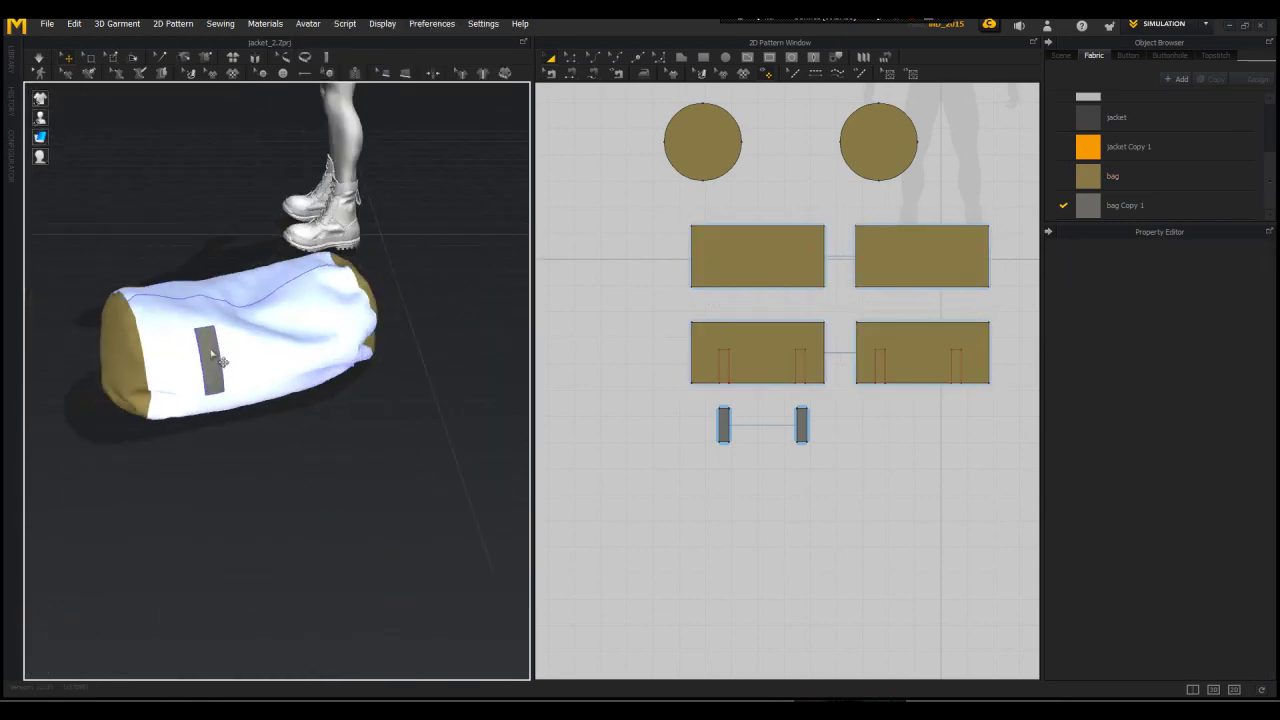
Step: Move the symmetric strip aside in the 2D layout and paste a copy of the original strip below the panel's second internal rectangle
left_click(217, 358)
right_click_drag(310, 262, 223, 272)
left_click_drag(803, 427, 608, 322)
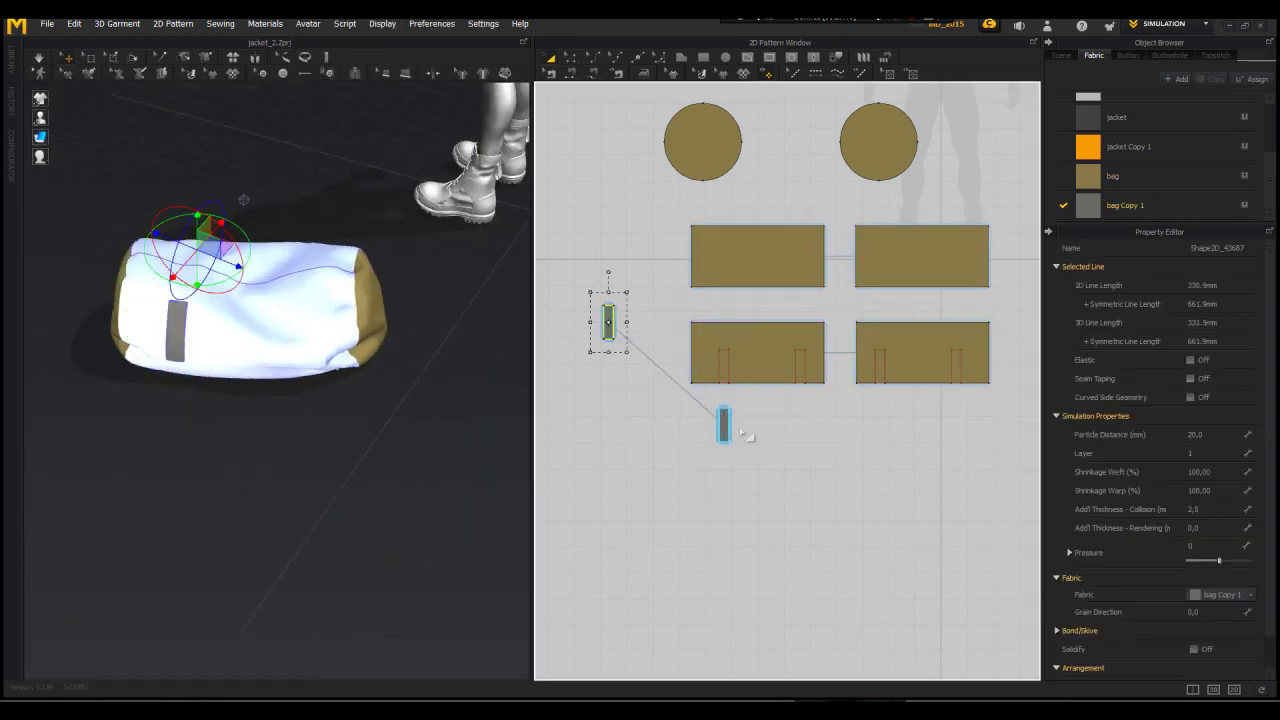
left_click(725, 428)
key("ctrl+c")
key("ctrl+v")
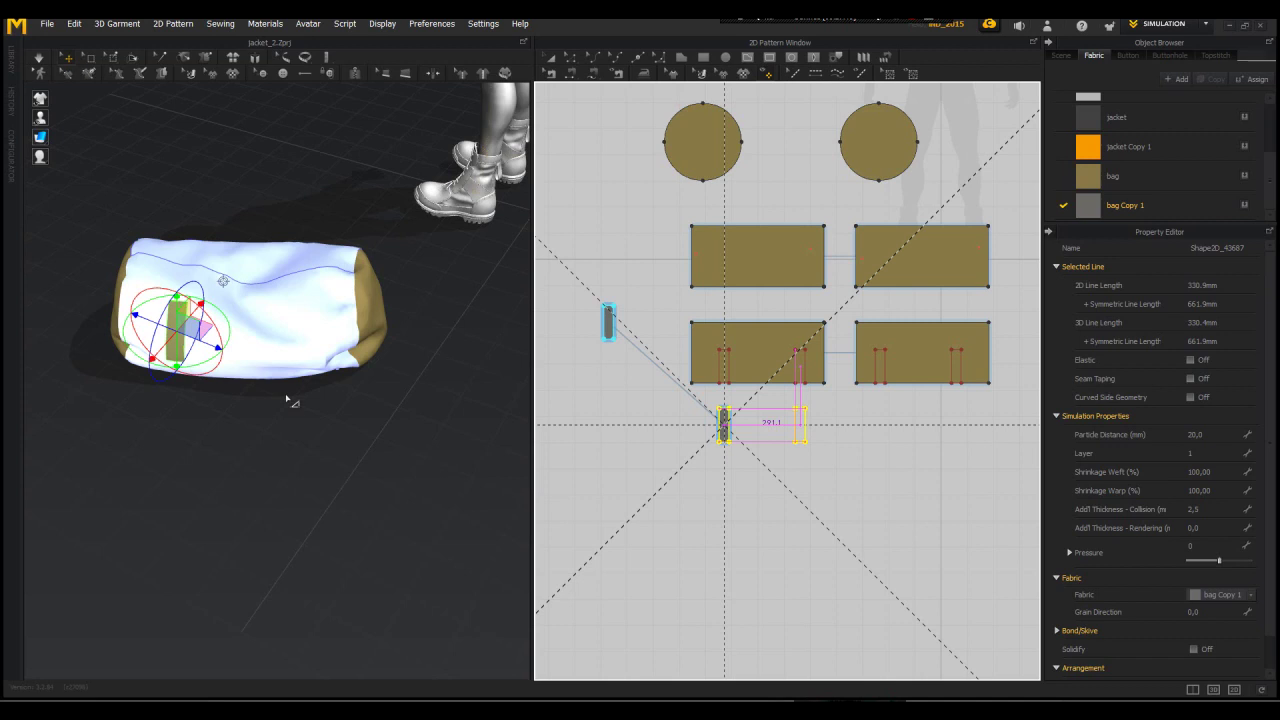
key("space")
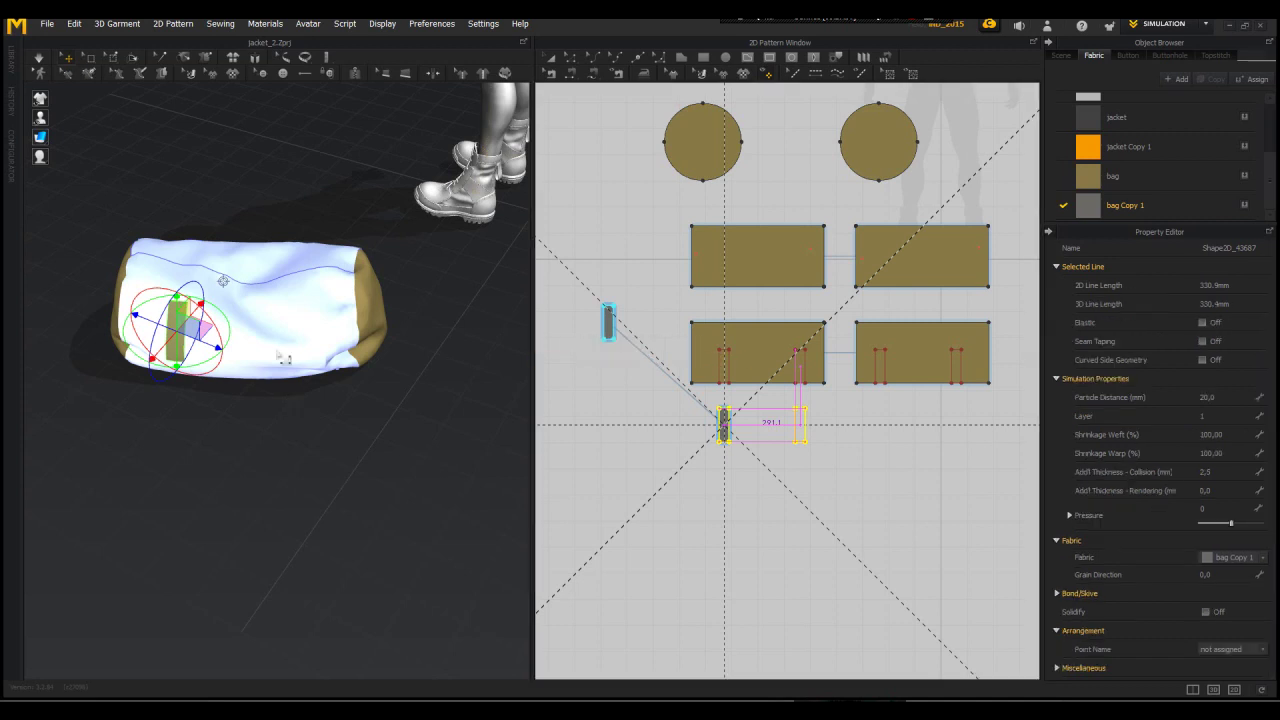
Step: Move the pasted strip in 3D to the front of the bag, beside the first strip
scroll(217, 338, "down", 2)
right_click_drag(237, 400, 126, 333)
scroll(210, 344, "down", 3)
left_click(211, 343)
left_click(801, 415)
left_click_drag(360, 334, 273, 303)
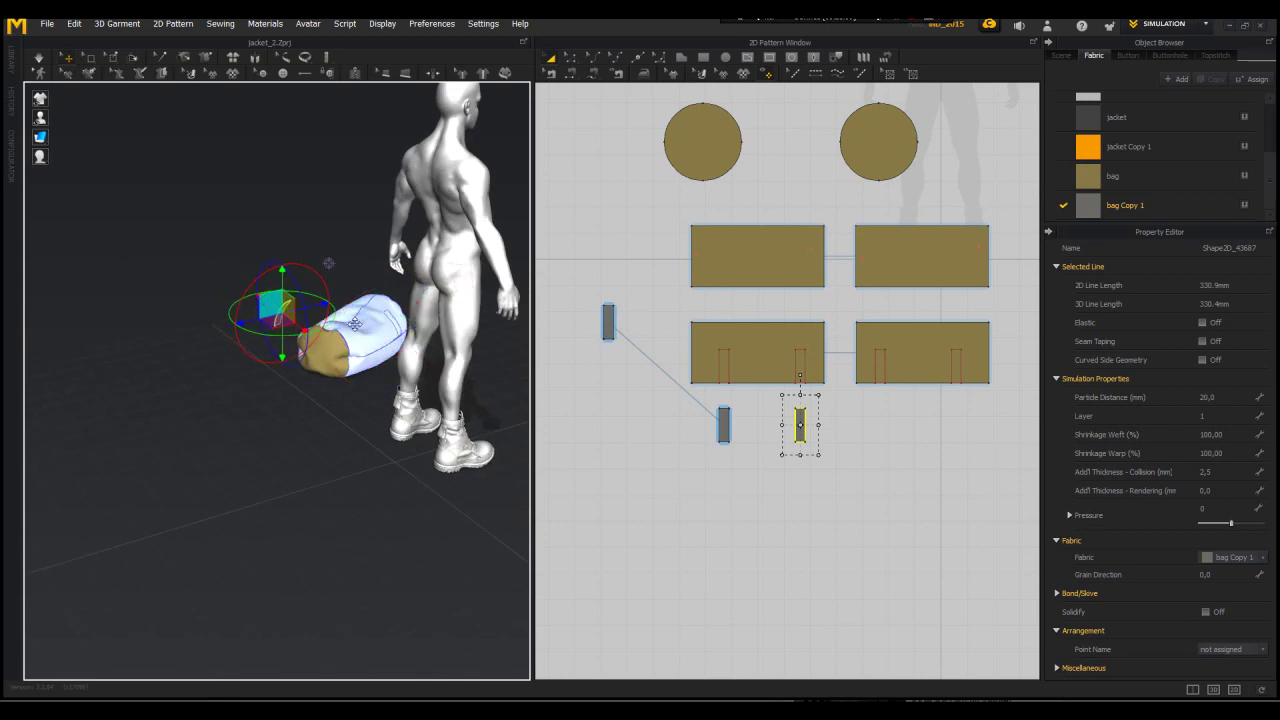
right_click_drag(453, 331, 518, 352)
left_click_drag(368, 321, 277, 355)
left_click(389, 377)
scroll(389, 377, "up", 4)
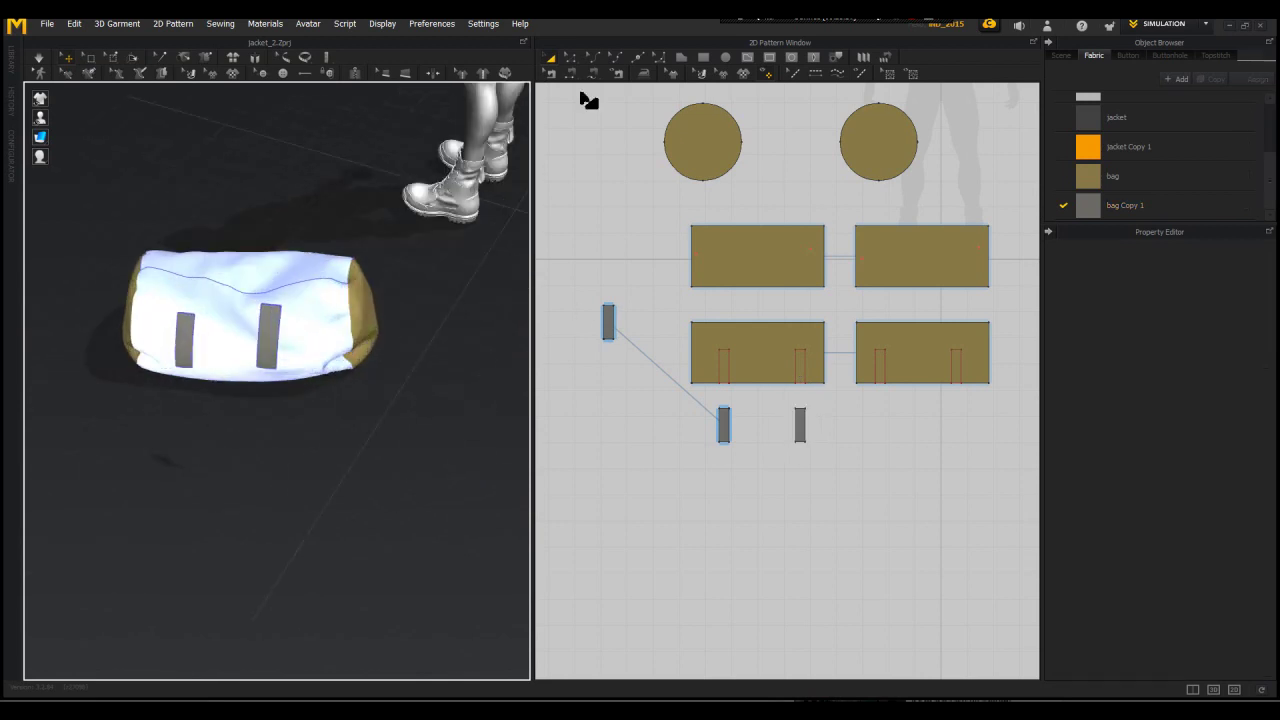
Step: Sew both long edges of the pasted strip to the second internal rectangle and start the simulation
left_click(573, 73)
left_click(796, 367)
left_click(796, 424)
left_click(806, 363)
left_click(807, 424)
scroll(796, 355, "up", 4)
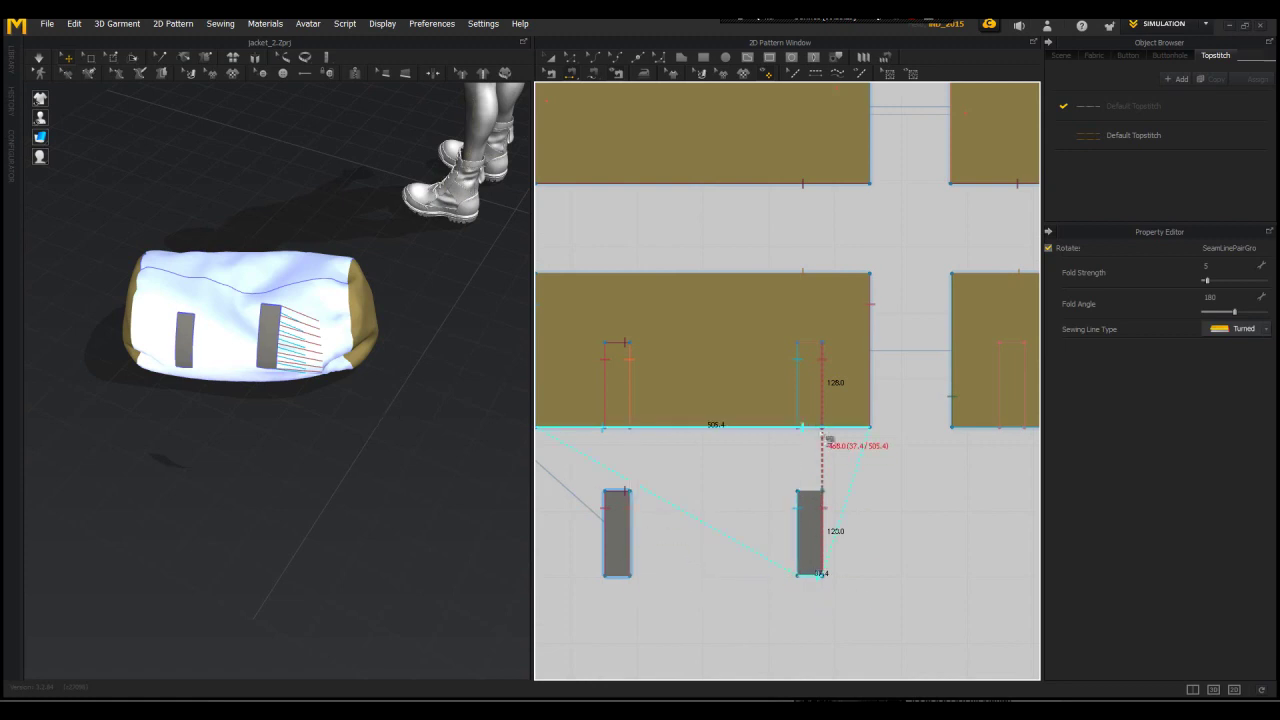
scroll(814, 424, "up", 5)
scroll(756, 416, "down", 6)
left_click(578, 616)
key("space")
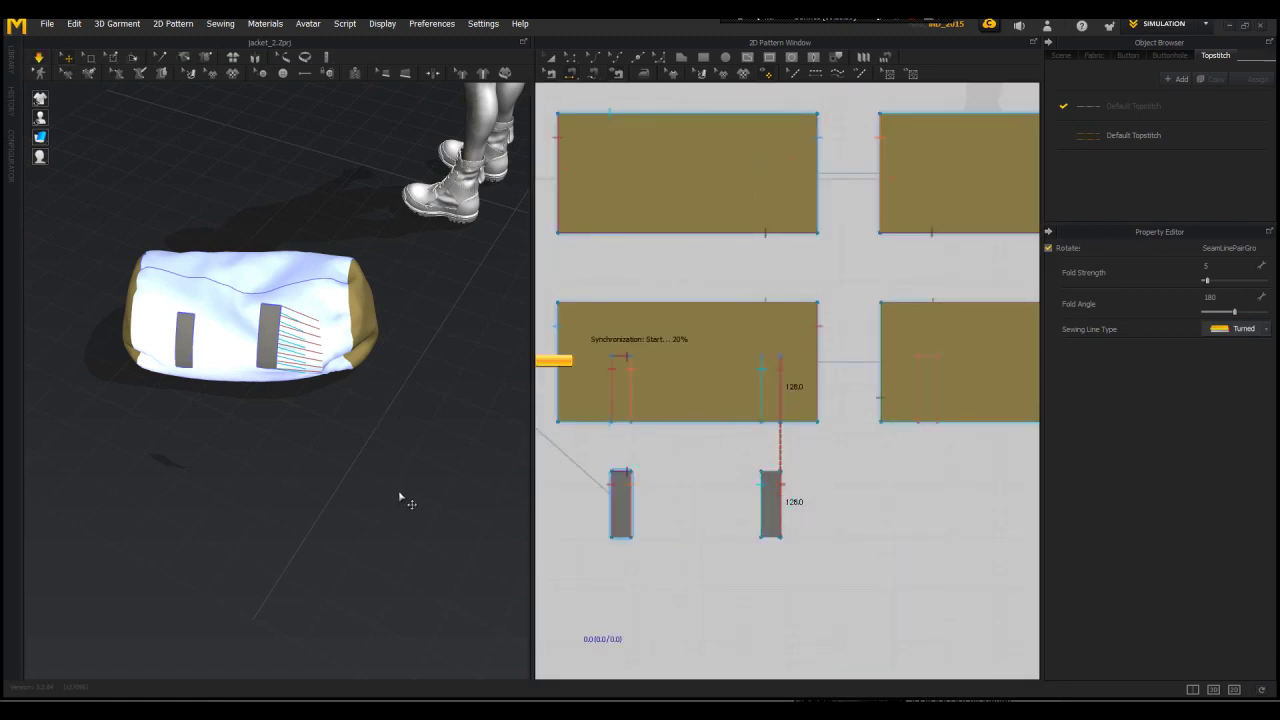
Step: Remove the seam between the first front strip's top edge and the panel's internal rectangle
scroll(413, 496, "down", 1)
right_click_drag(434, 440, 468, 496)
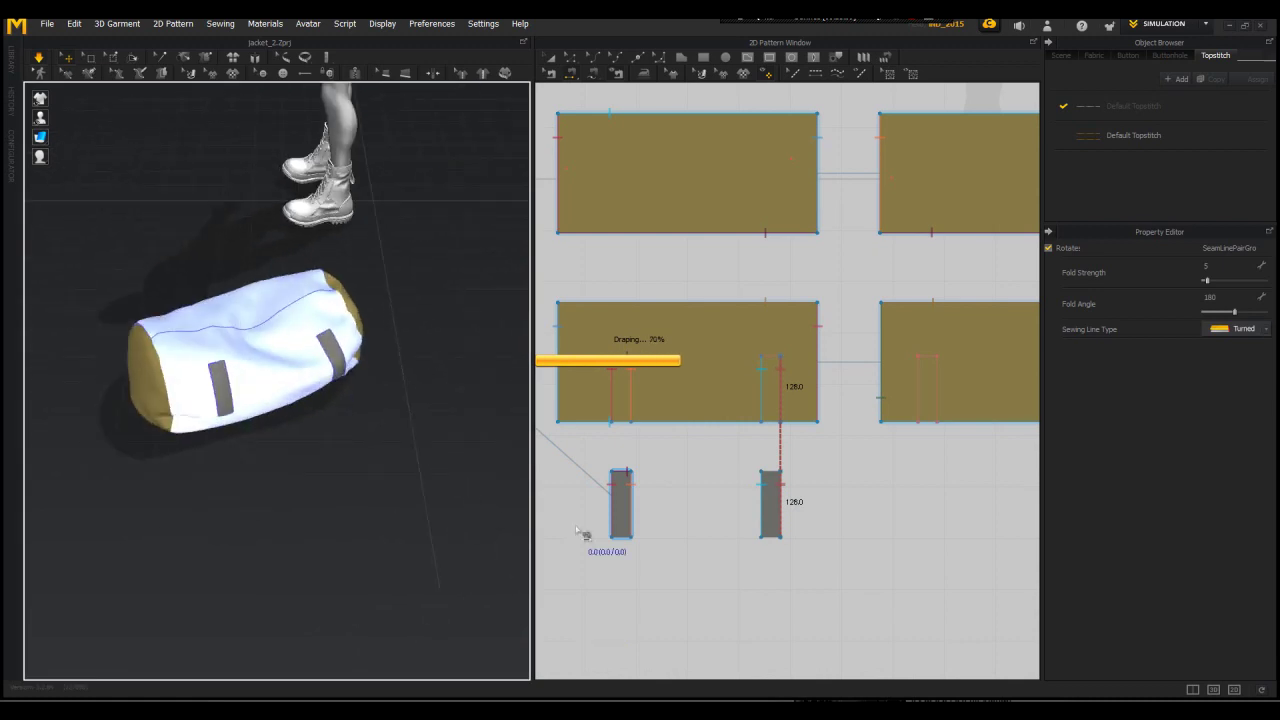
middle_click_drag(580, 540, 666, 449)
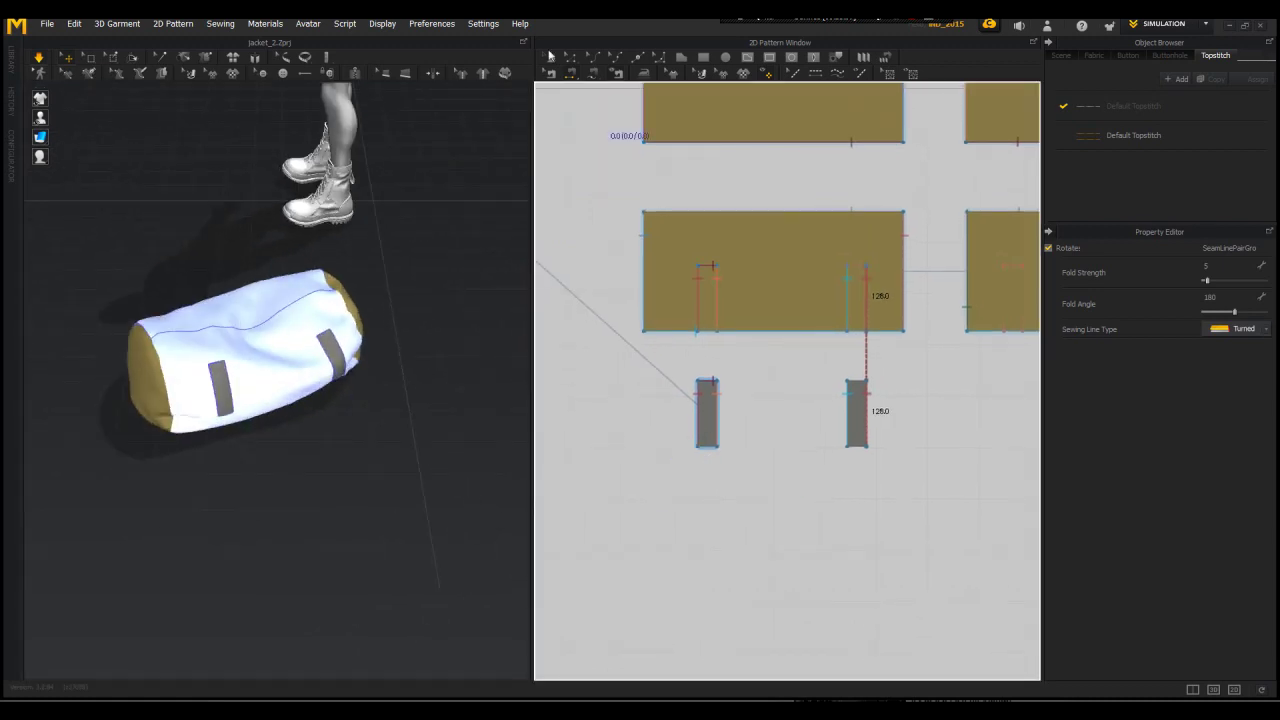
left_click(552, 57)
left_click(572, 56)
key("b")
left_click(712, 382)
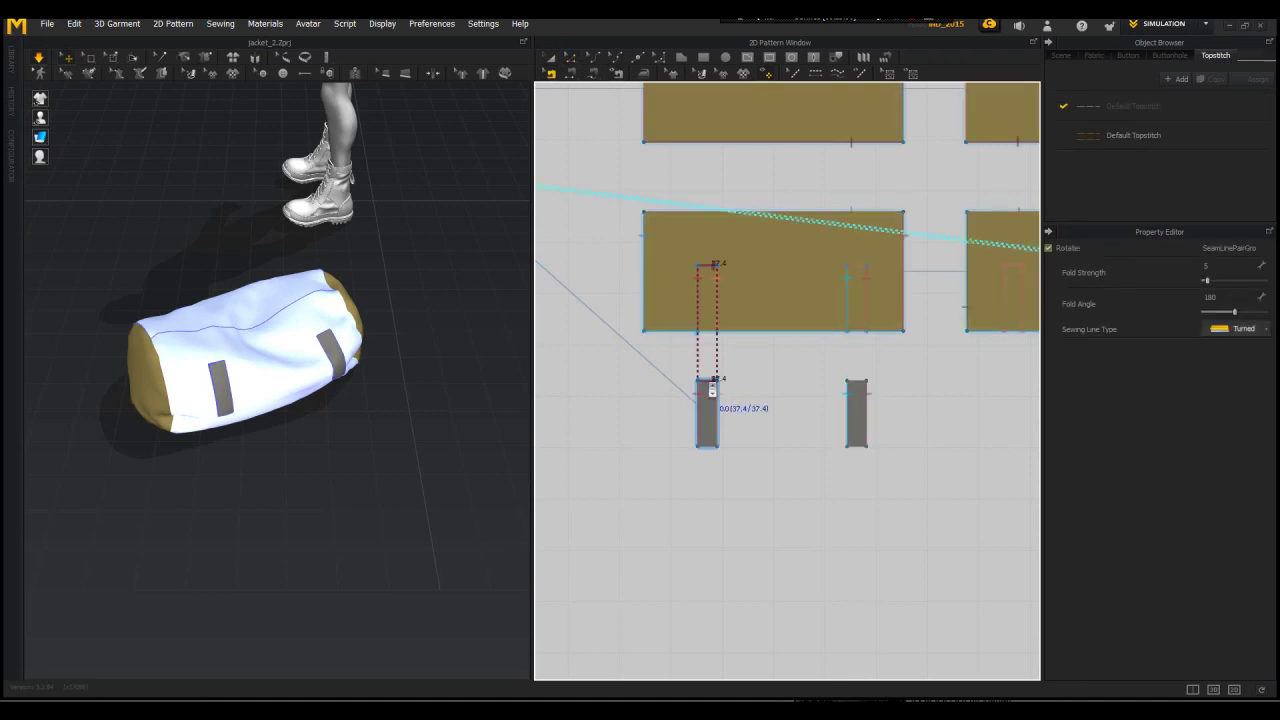
scroll(712, 388, "up", 1)
left_click(566, 493)
Step: Save the project under the new file name bag_3
left_click(51, 26)
mouse_move(72, 117)
left_click(188, 121)
left_click_drag(629, 190, 639, 281)
type("bag_3")
left_click(547, 346)
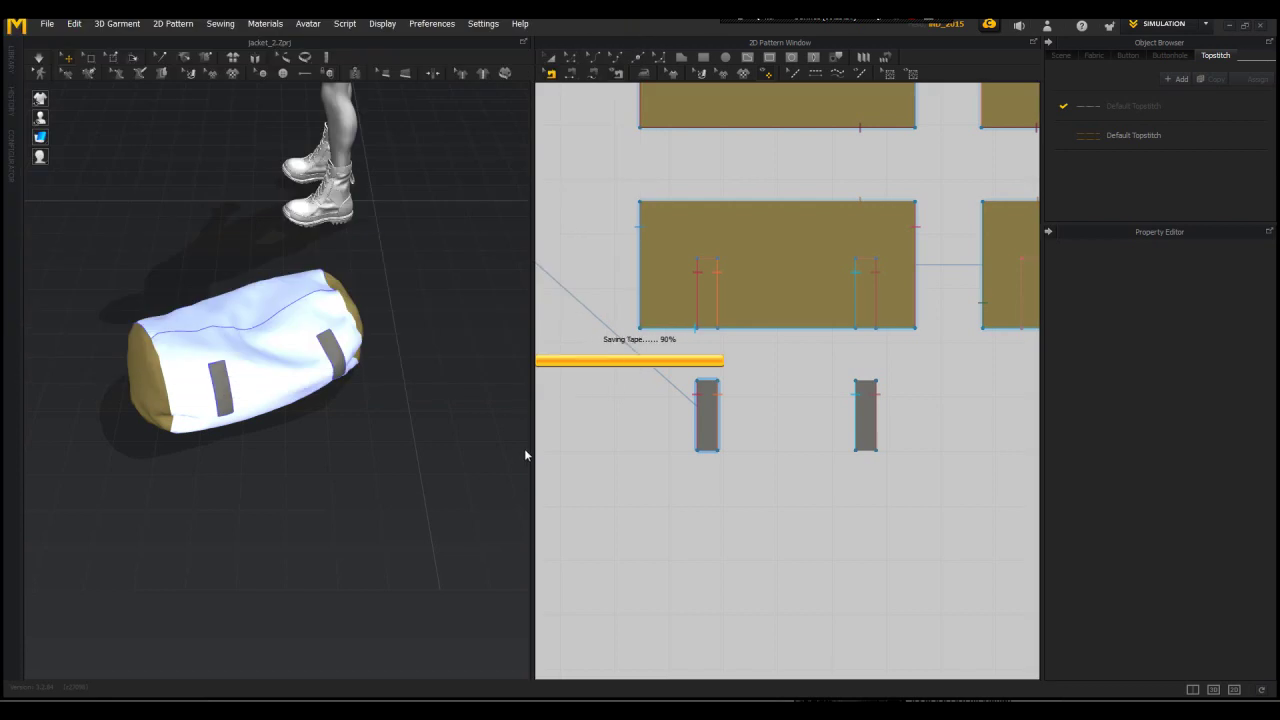
Step: Remove linked editing from the symmetric strip and move the two front strips aside into empty space in the 2D layout
left_click(571, 57)
left_click_drag(681, 353, 893, 464)
scroll(810, 450, "down", 5)
right_click(710, 376)
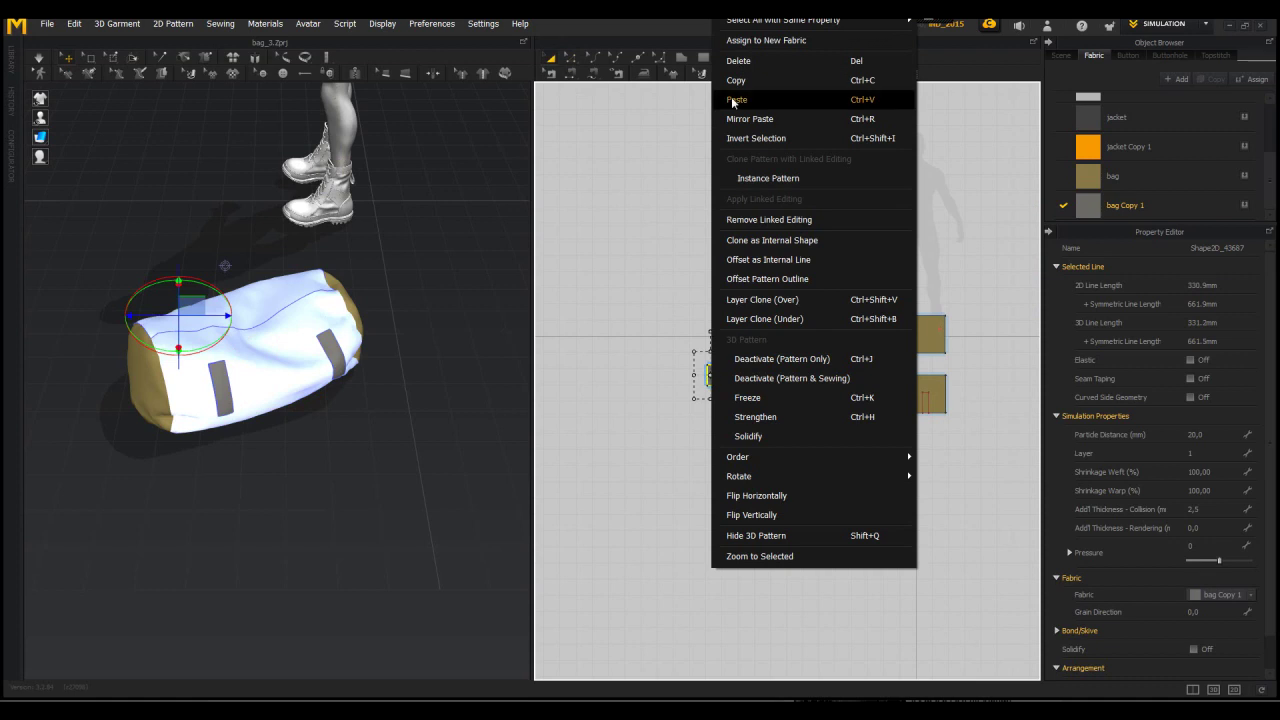
left_click(762, 219)
left_click_drag(766, 430, 845, 464)
left_click_drag(831, 441, 694, 462)
Step: Try to lengthen both front strips by offsetting the pattern outline at their top edges by 20 mm
middle_click_drag(706, 466, 782, 418)
scroll(782, 418, "up", 5)
left_click(676, 399)
key("j")
left_click(571, 57)
scroll(610, 347, "up", 4)
left_click(683, 412)
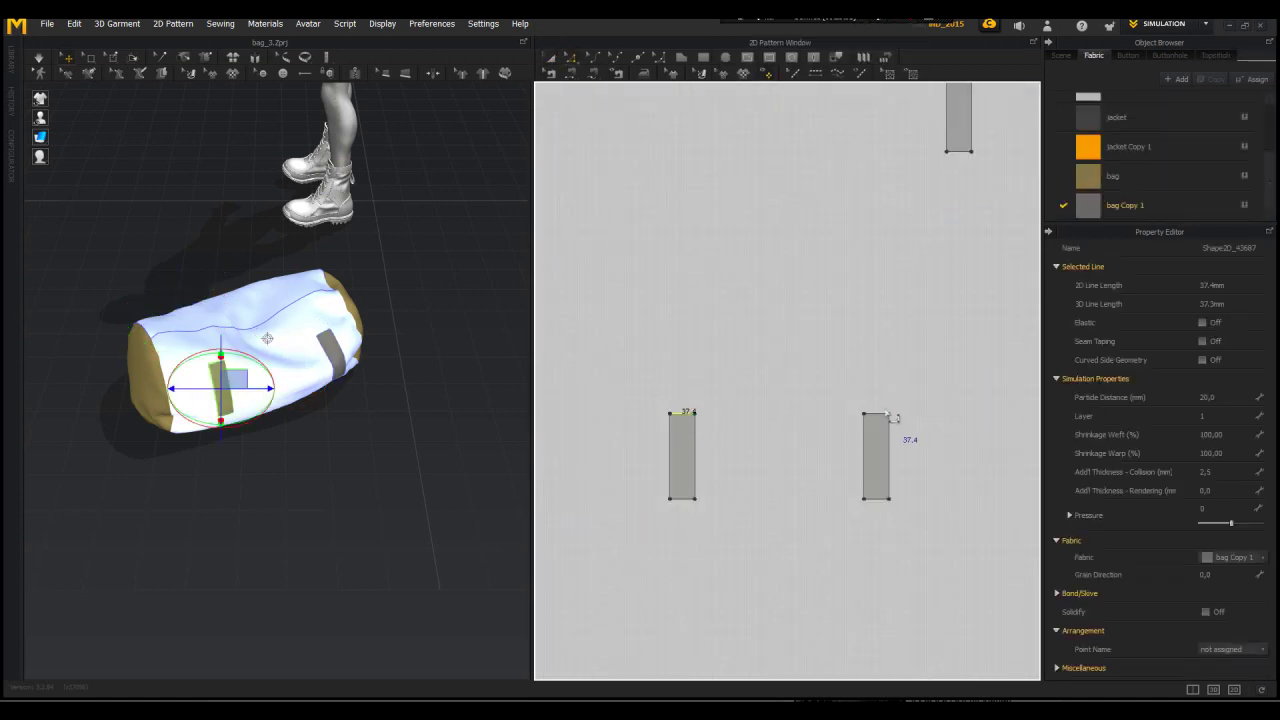
left_click(877, 413, "shift")
right_click(877, 415)
left_click(910, 485)
left_click_drag(780, 244, 674, 231)
type("20")
key("Return")
left_click(685, 404)
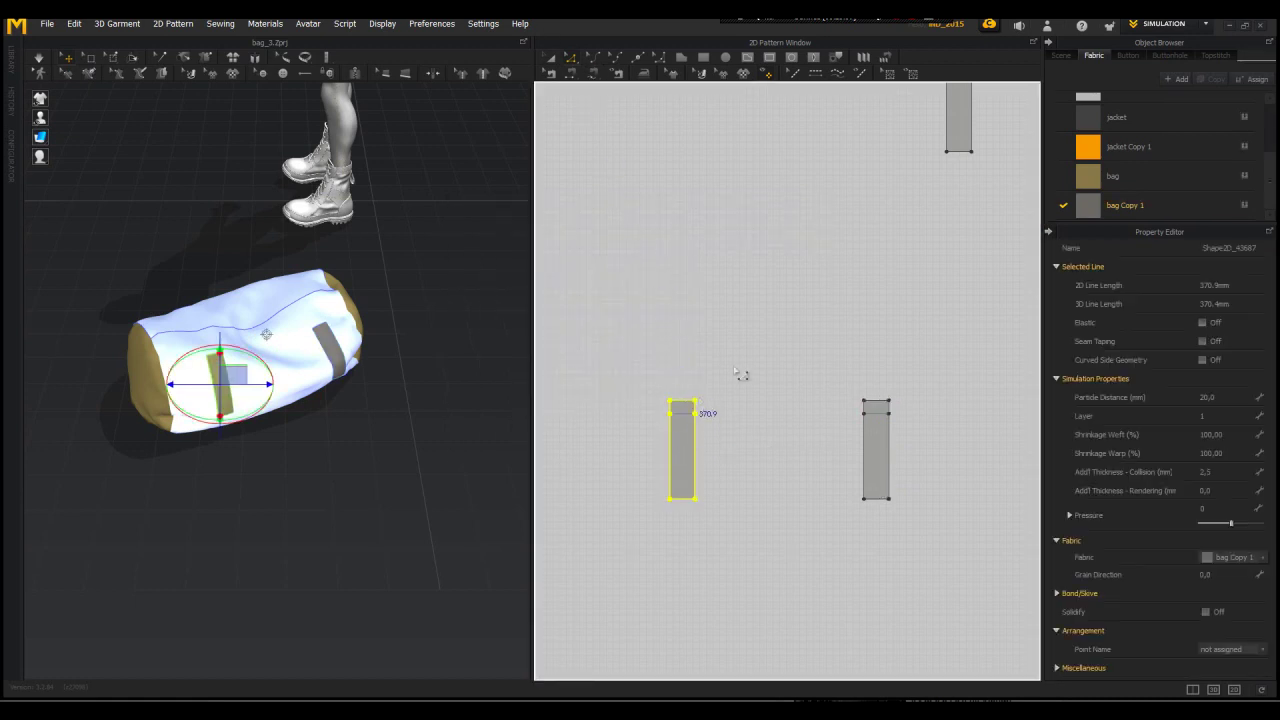
left_click(739, 370)
key("ctrl+z")
Step: Lengthen both front strips by offsetting the pattern outline at their top edges by 300 mm
left_click(874, 413, "shift")
right_click(874, 413)
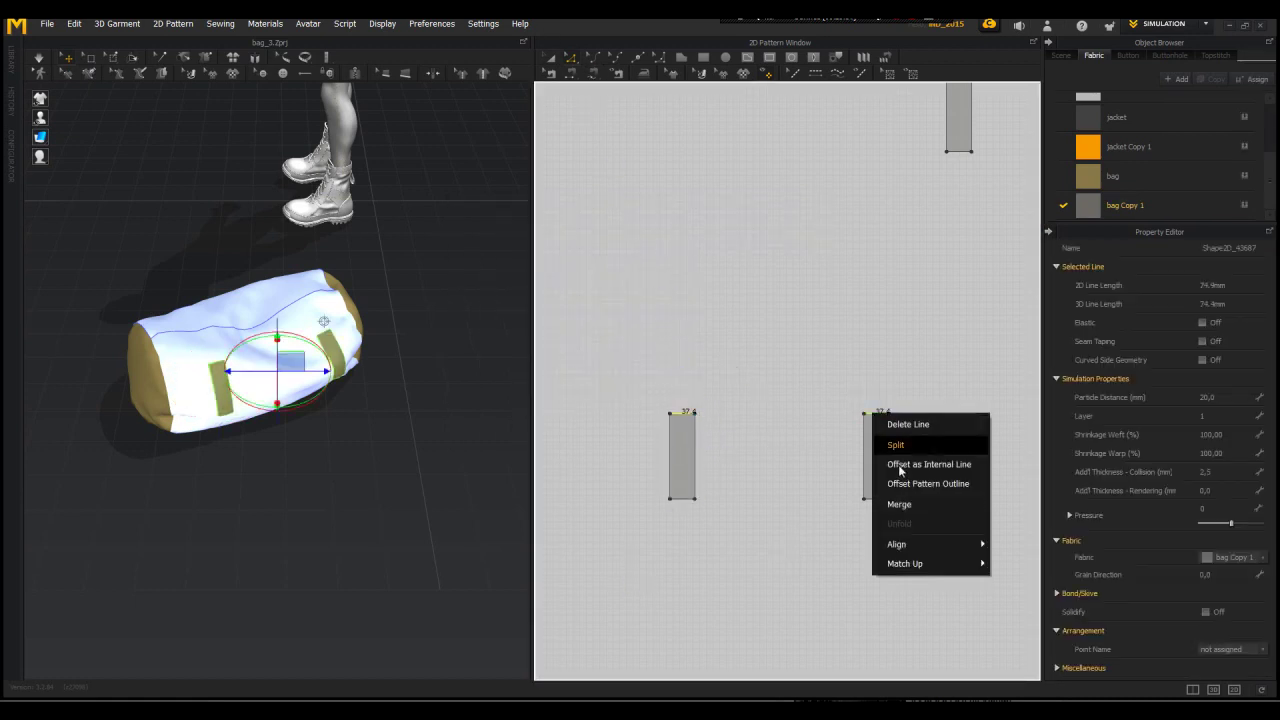
left_click(902, 484)
type("400")
key("Return")
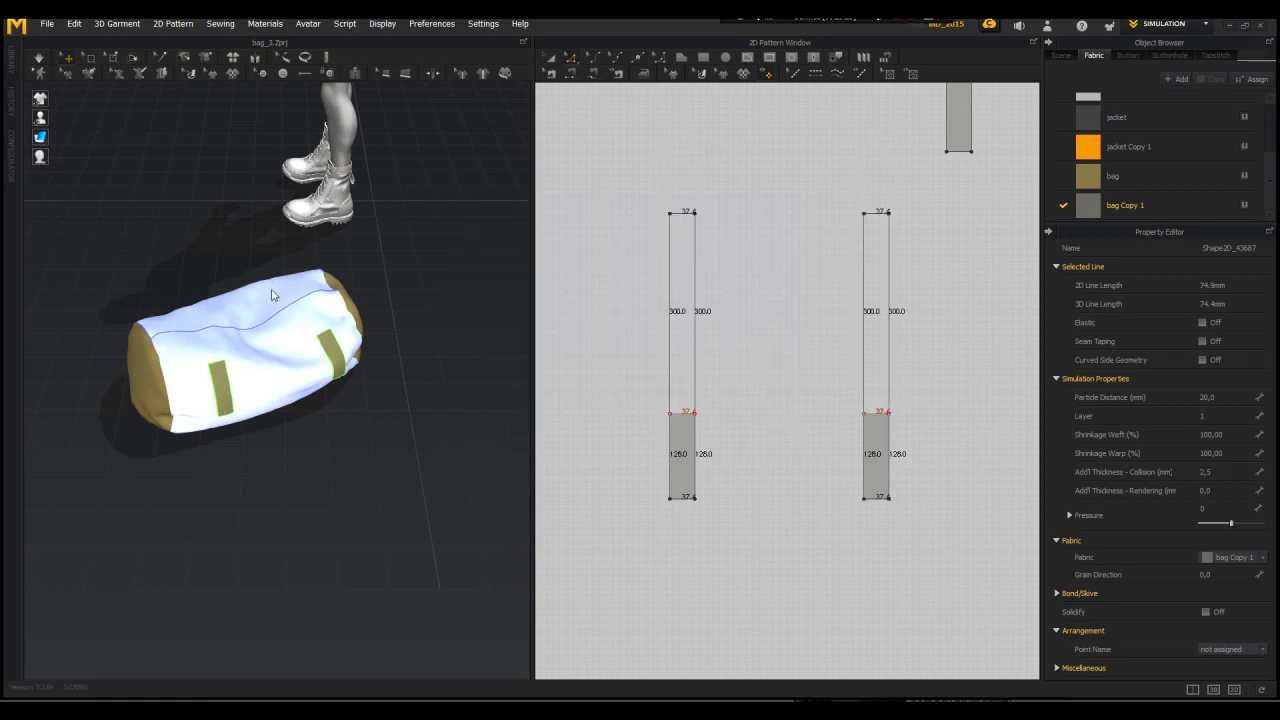
Step: Shorten both lengthened strips equally by moving their top edges down, checking their reach over the bag in 3D
left_click(552, 73)
left_click(571, 58)
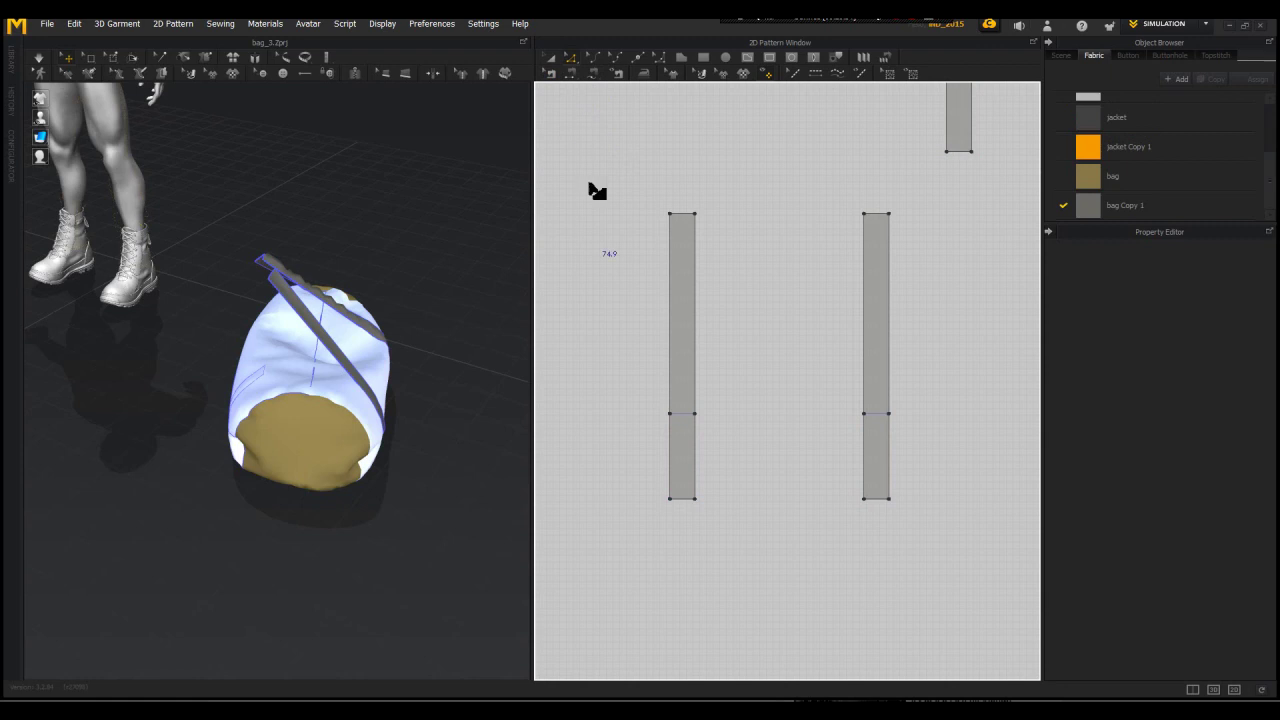
left_click_drag(851, 260, 922, 282)
left_click_drag(877, 213, 877, 265)
right_click_drag(430, 262, 231, 232)
left_click_drag(875, 264, 875, 288)
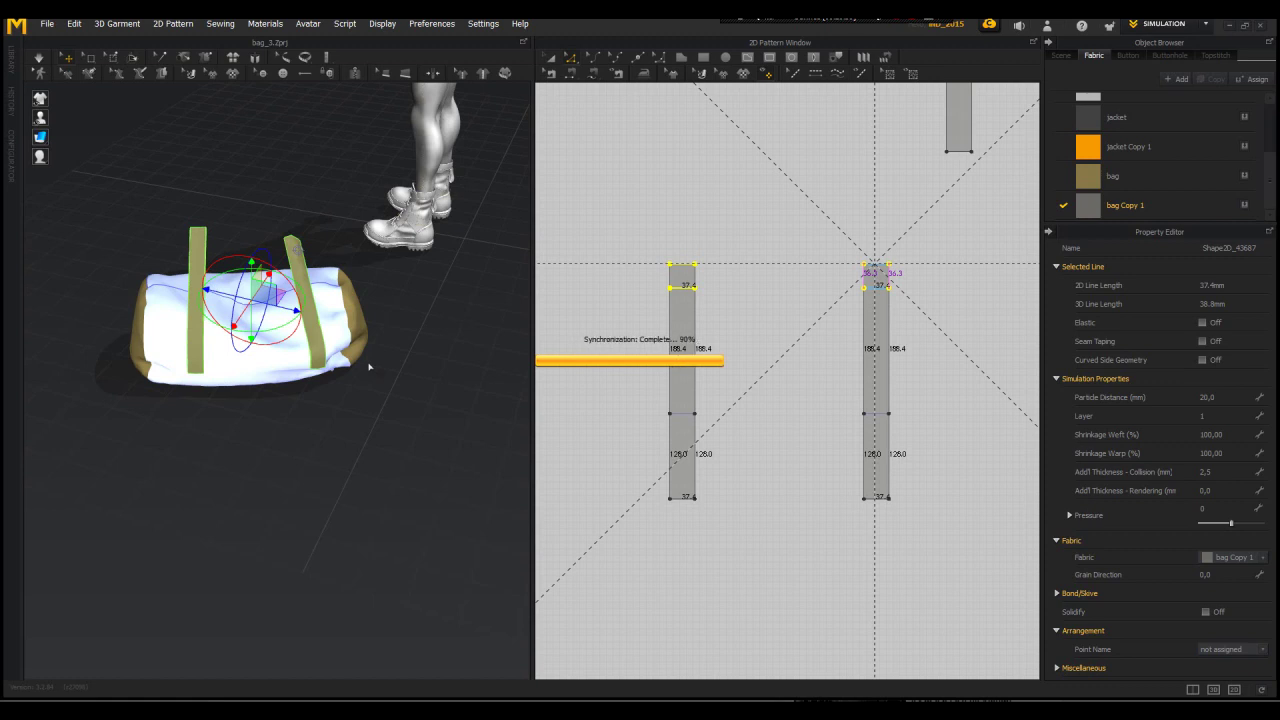
right_click_drag(369, 367, 570, 335)
left_click_drag(680, 288, 680, 303)
right_click_drag(470, 450, 280, 490)
Step: Sew the top edges of the two long strips together to form one handle
left_click(573, 77)
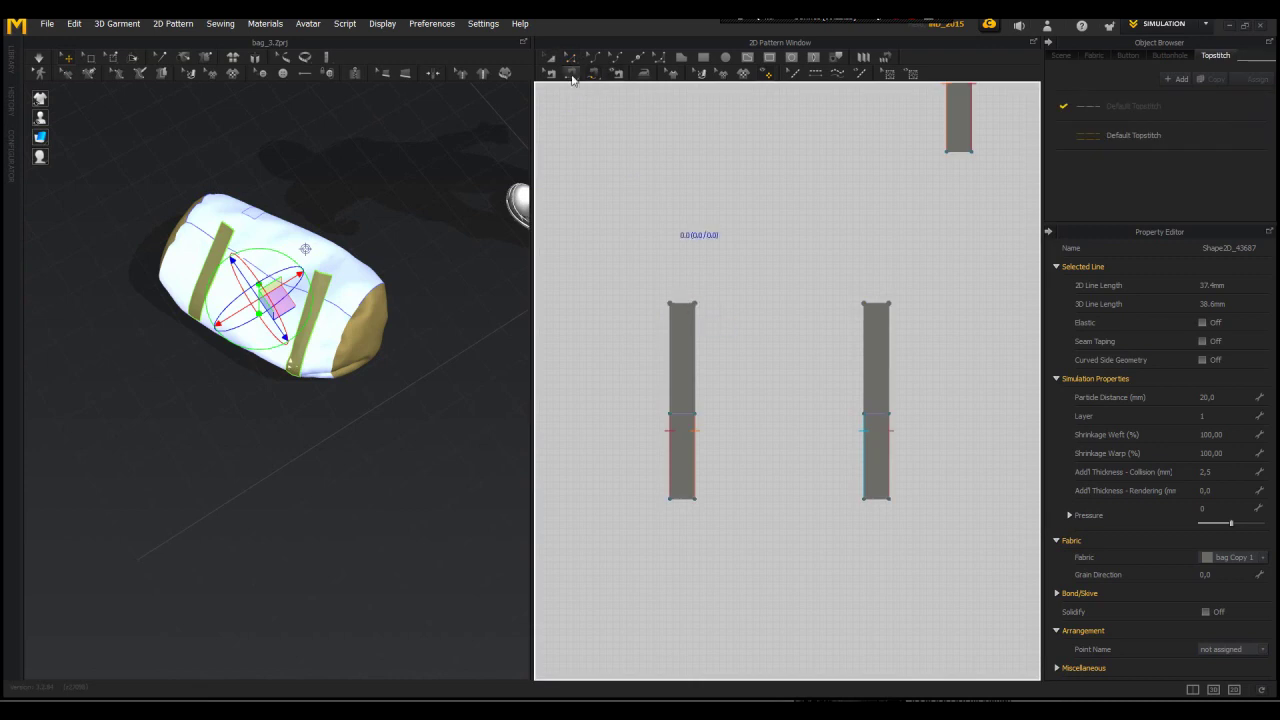
left_click(680, 309)
left_click(872, 304)
right_click_drag(400, 318, 60, 285)
scroll(474, 313, "up", 3)
scroll(349, 397, "up", 8)
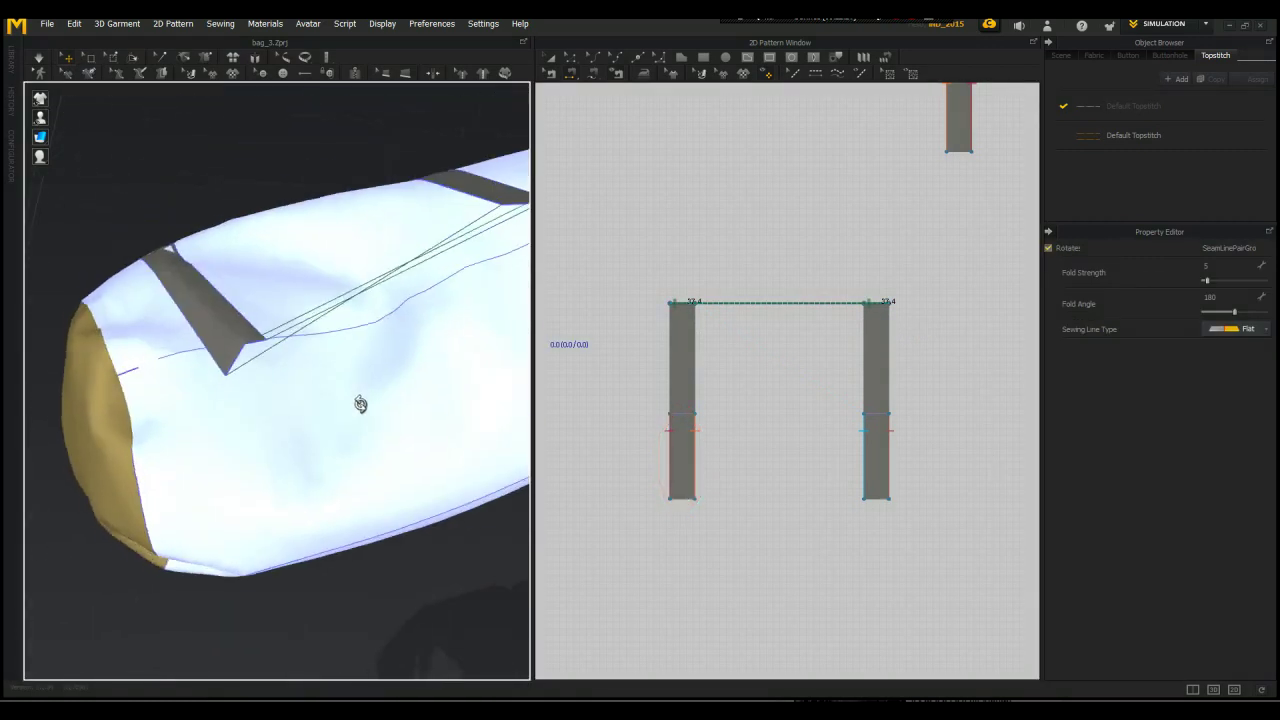
Step: Reverse the seam joining the two strip ends and start the simulation to close the handle
right_click(688, 302)
left_click(712, 333)
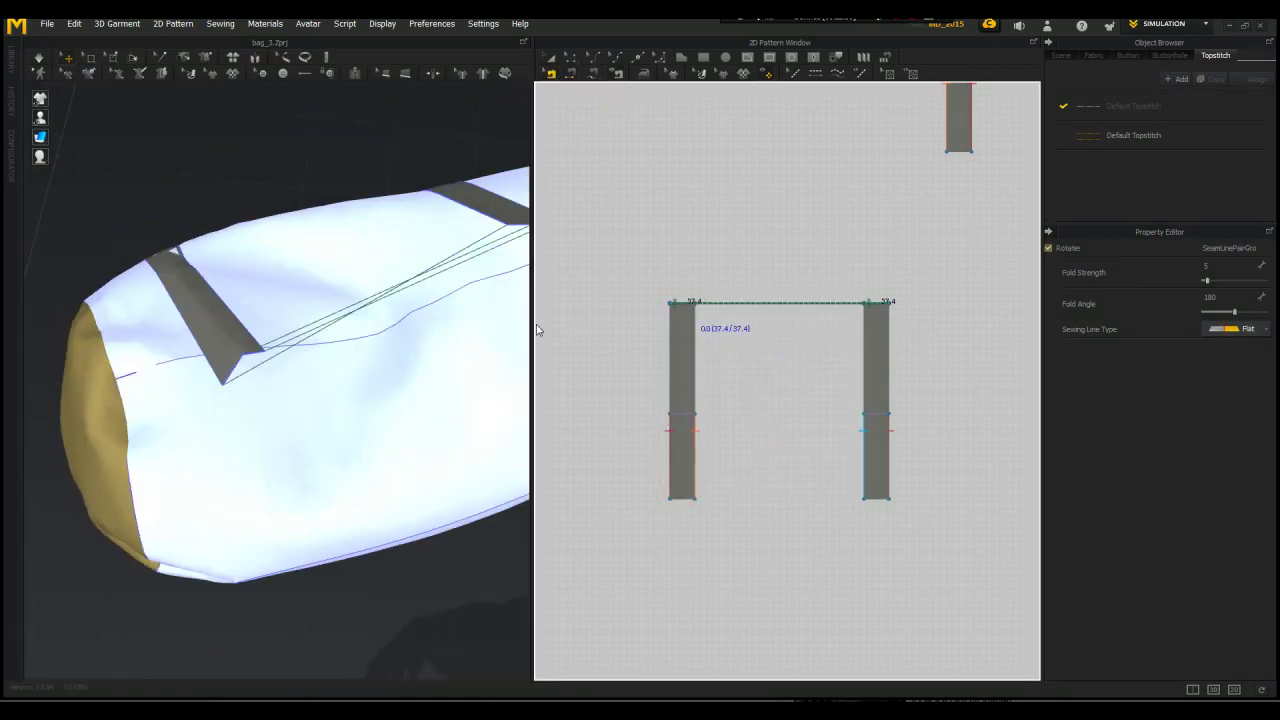
scroll(467, 299, "down", 3)
key("space")
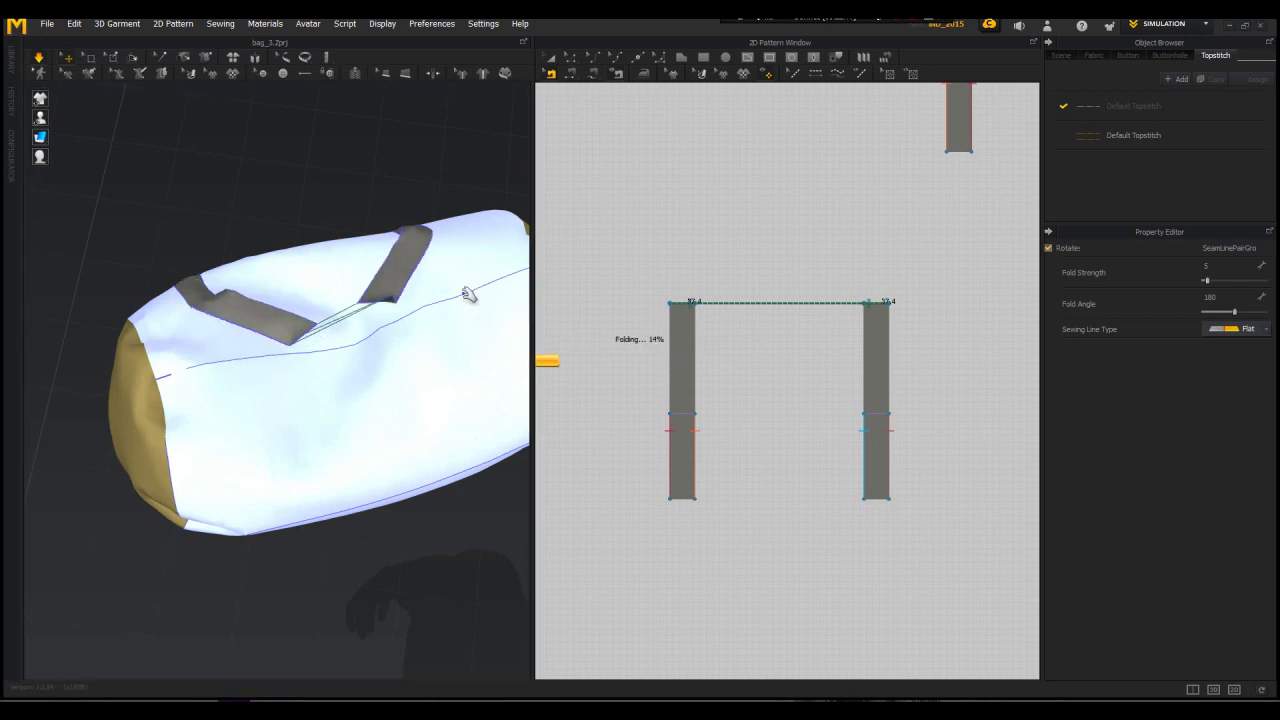
right_click_drag(469, 294, 300, 337)
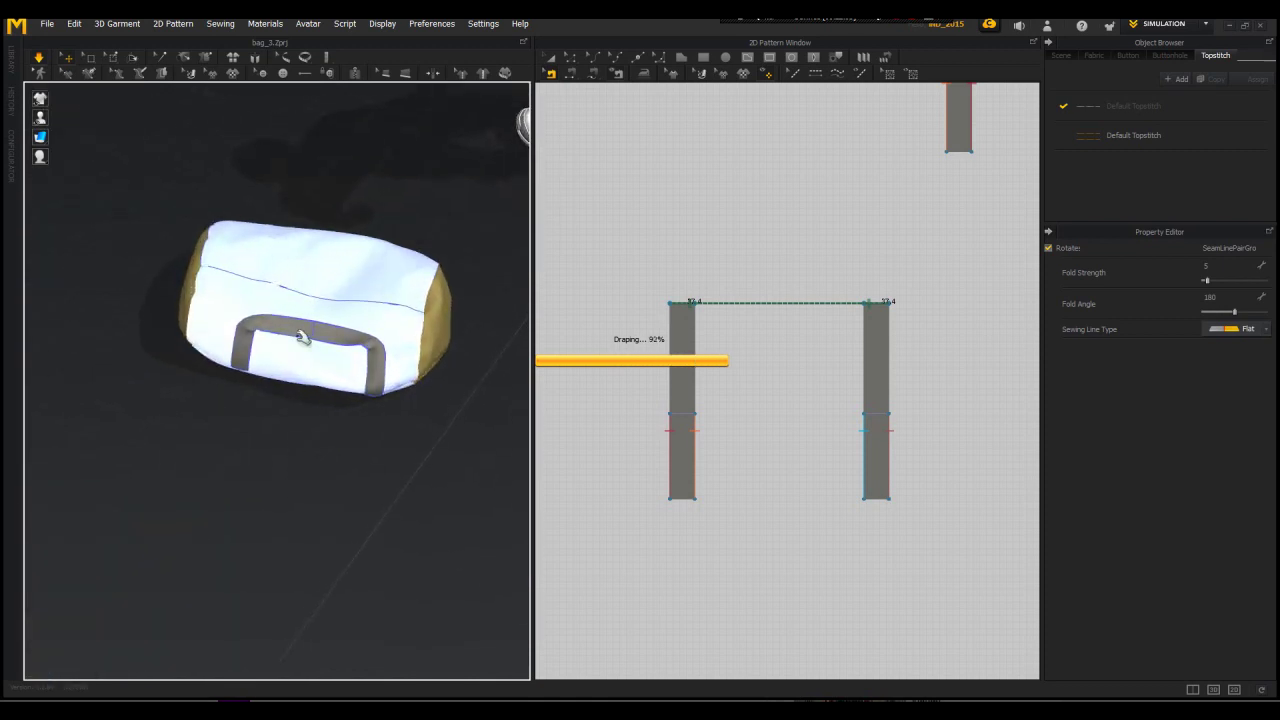
Step: Apply a small positive pressure to both handle strips and pull the handle across the bag during simulation
left_click(550, 62)
left_click(681, 422)
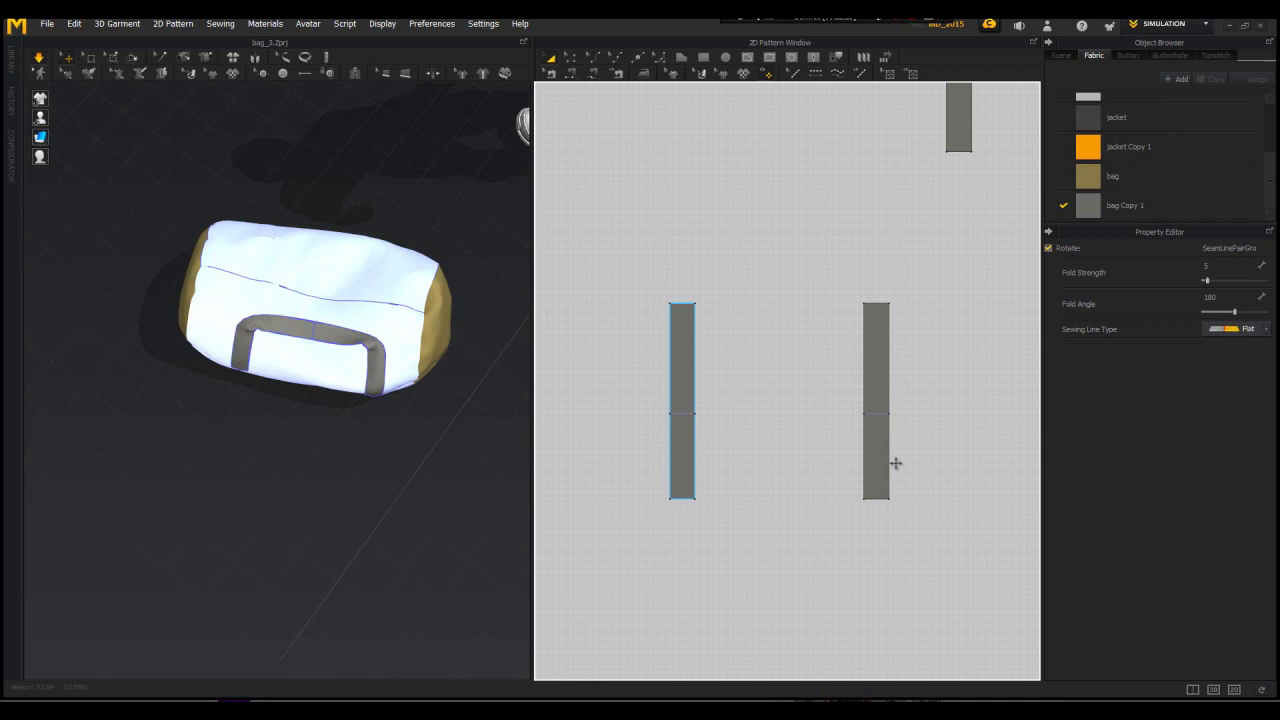
left_click(872, 452, "shift")
left_click(1234, 524)
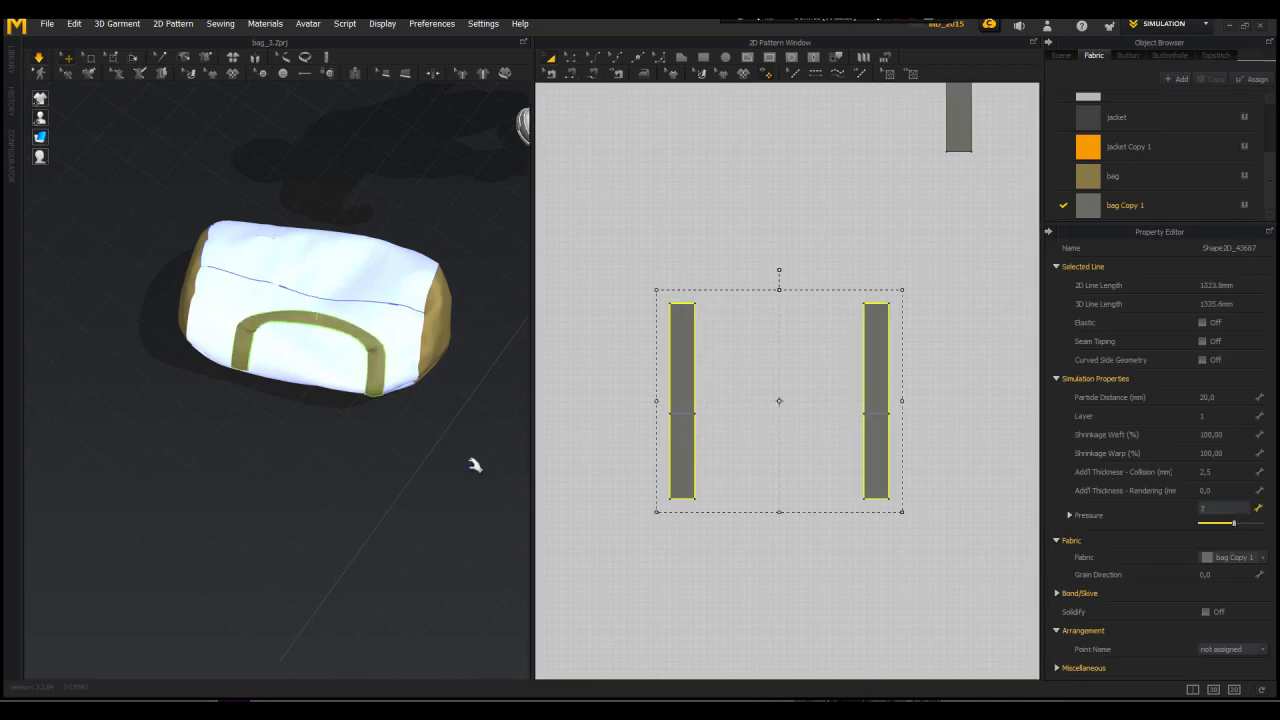
left_click_drag(292, 319, 298, 388)
right_click_drag(306, 391, 362, 462)
left_click(1213, 508)
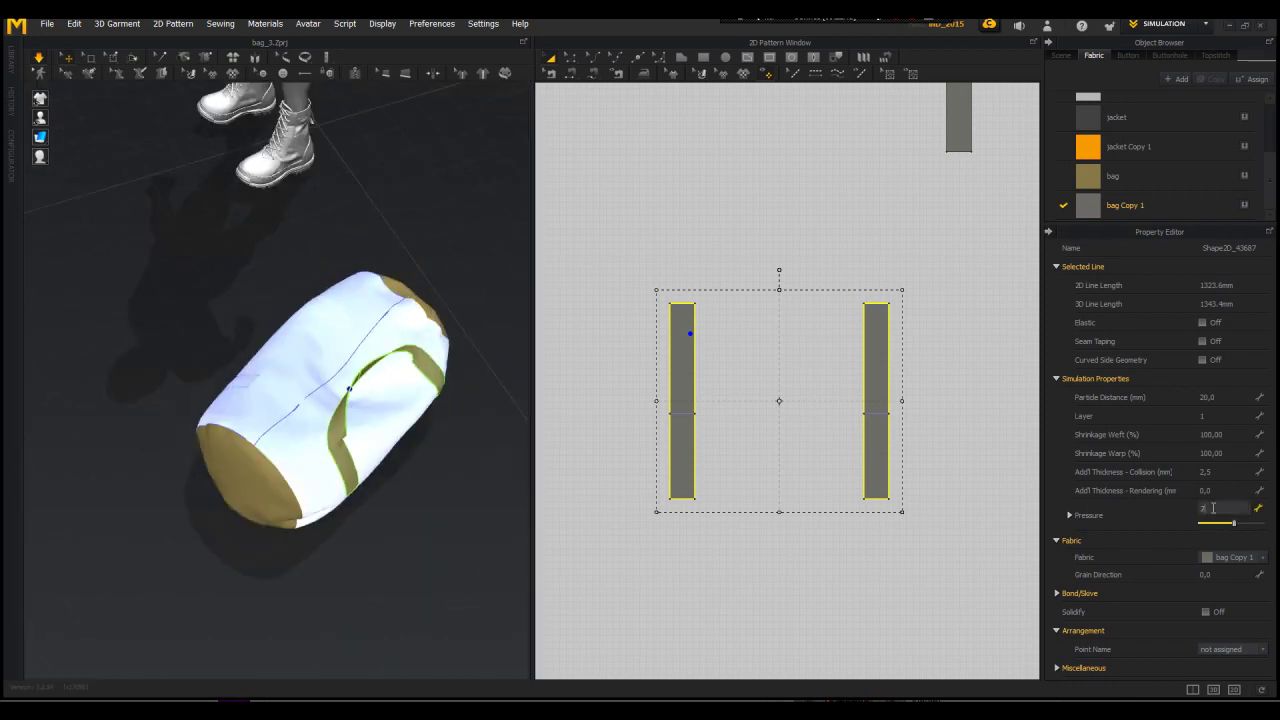
left_click(447, 474)
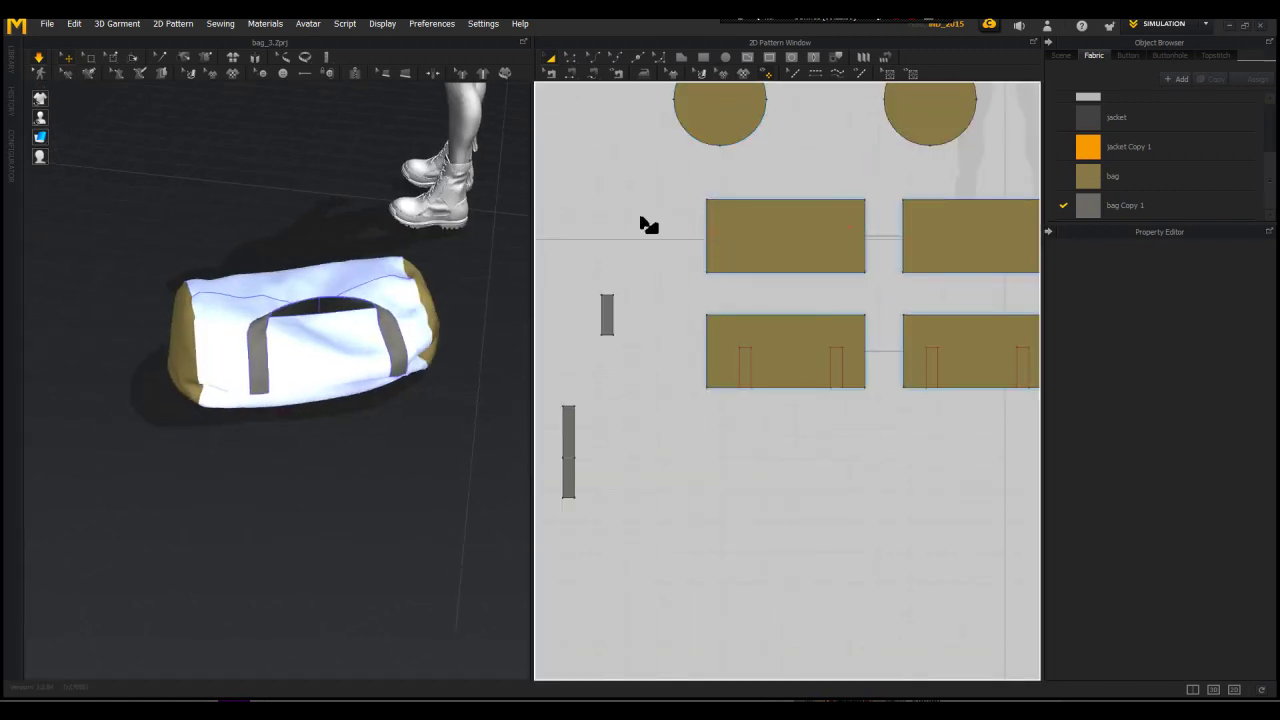
Step: Stop the simulation and draw an internal rectangle about 67 by 95 mm between the front panel's end and the first strip rectangle
key("space")
left_click(769, 58)
scroll(684, 339, "up", 3)
left_click_drag(733, 320, 744, 360)
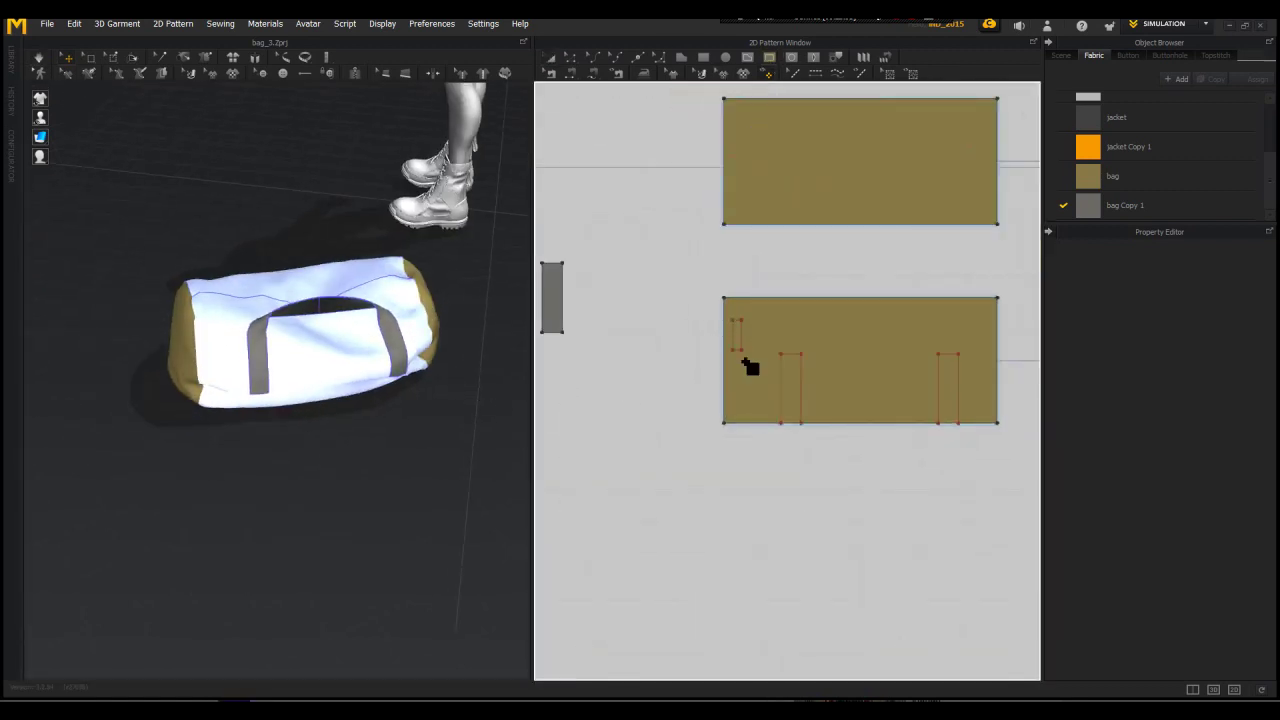
right_click_drag(395, 400, 485, 394)
left_click(550, 60)
left_click_drag(744, 337, 750, 354)
right_click_drag(477, 395, 334, 490)
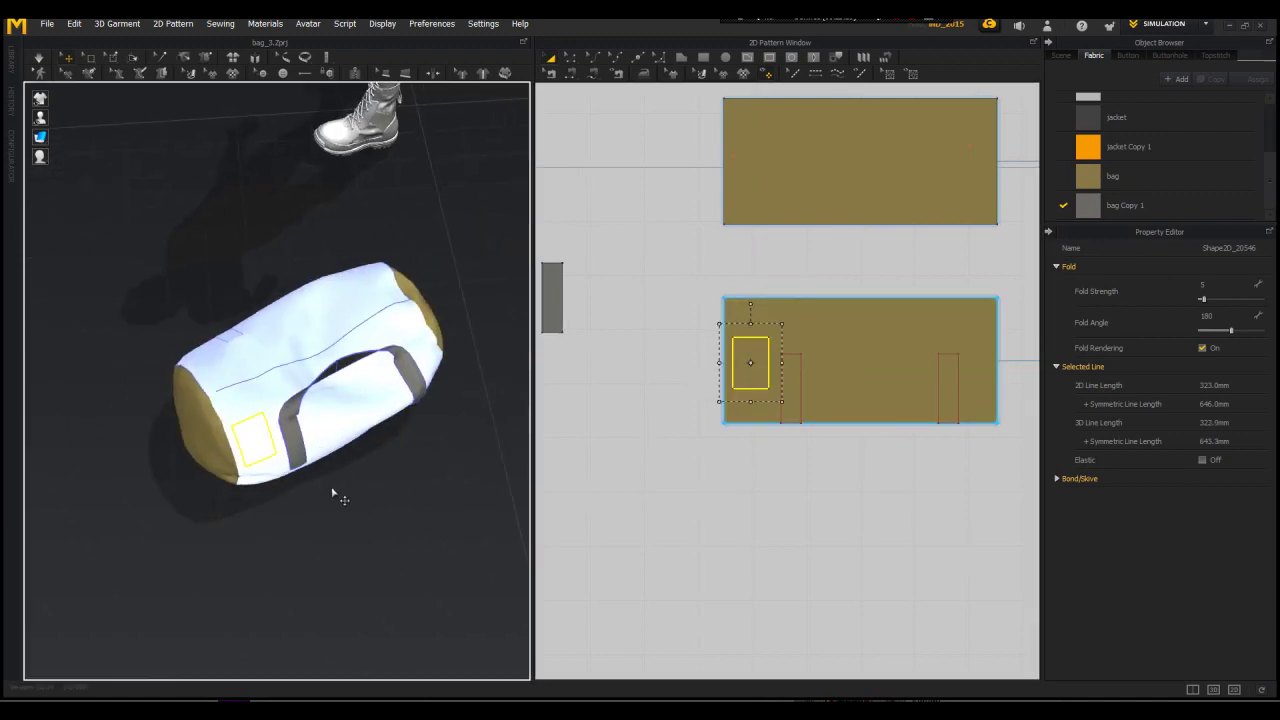
Step: Clone the new internal rectangle as a separate pattern and place it beside the front panel
scroll(277, 432, "up", 2)
middle_click_drag(277, 432, 427, 379)
scroll(427, 379, "up", 2)
scroll(818, 383, "up", 3)
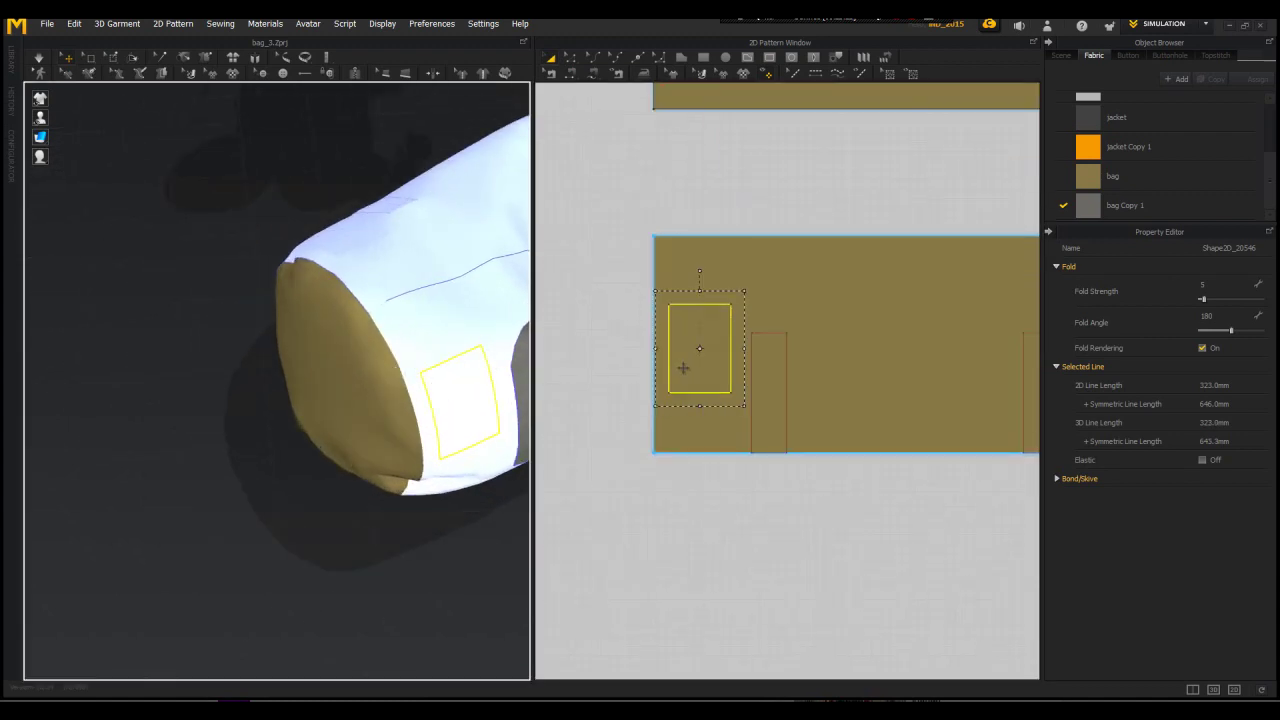
scroll(683, 370, "down", 2)
right_click(695, 349)
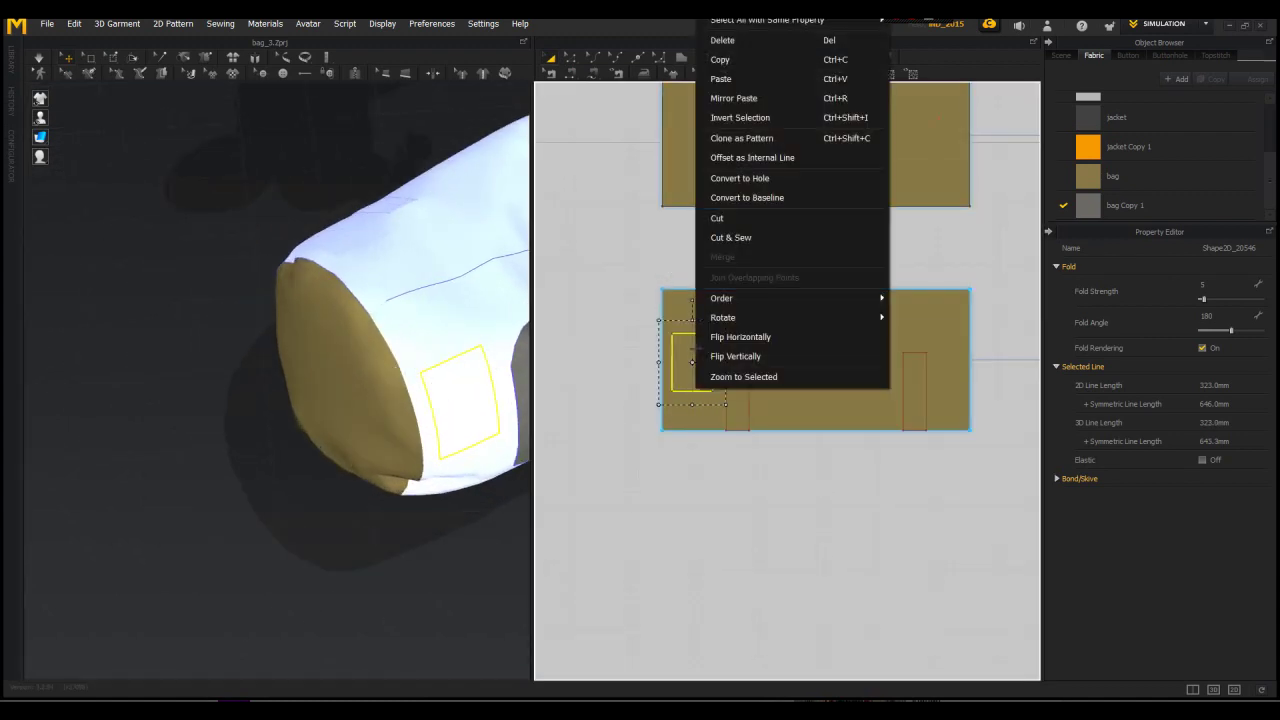
left_click(741, 138)
scroll(392, 446, "down", 3)
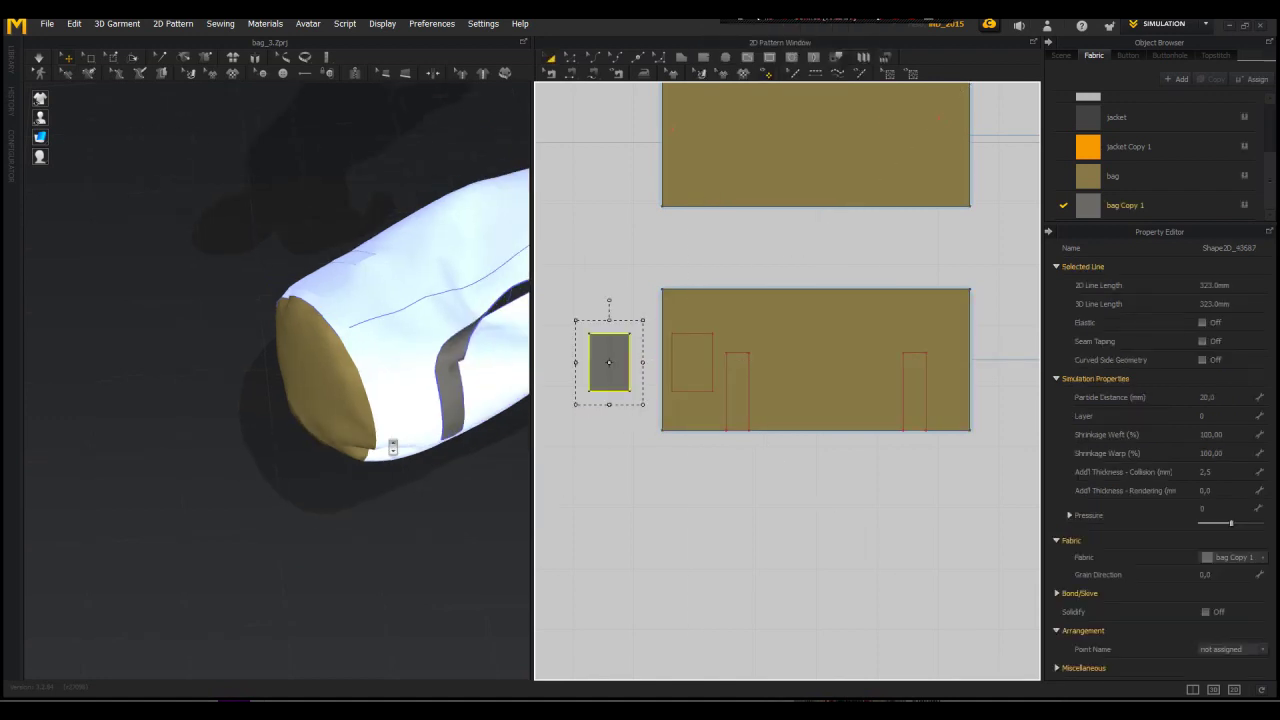
Step: Sew the two side edges and the bottom edge of the cloned patch to the matching internal rectangle
left_click(571, 76)
left_click(606, 394)
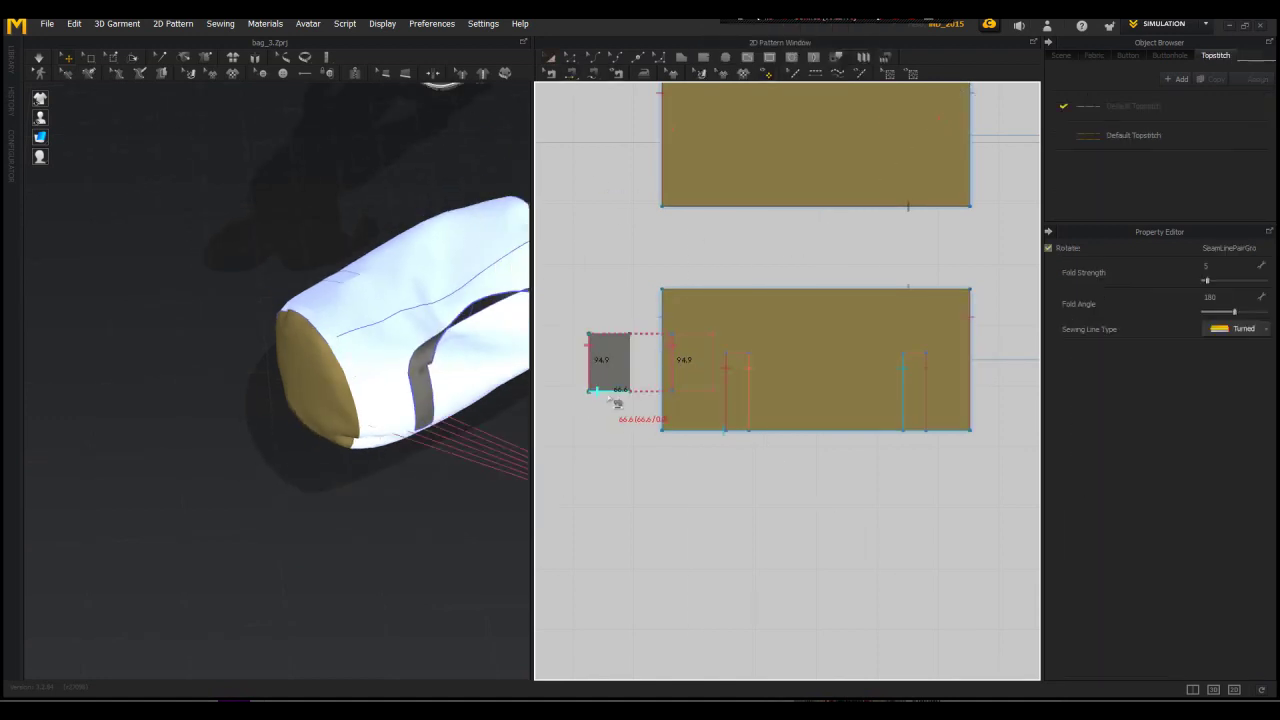
left_click(633, 357)
Step: Move the patch in 3D to its rectangle on the bag's front and start the simulation to attach it
scroll(445, 440, "down", 5)
right_click_drag(446, 438, 372, 325)
left_click_drag(442, 470, 305, 312)
key("space")
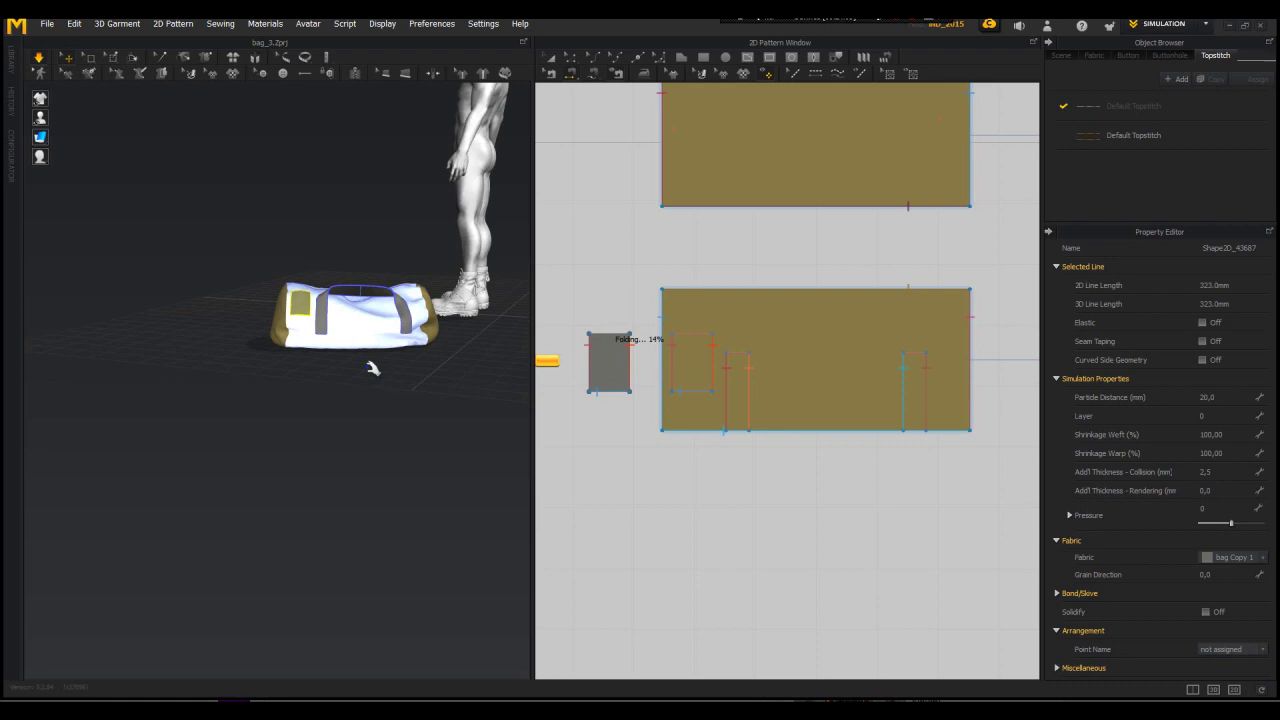
right_click_drag(368, 388, 406, 437)
scroll(363, 426, "up", 4)
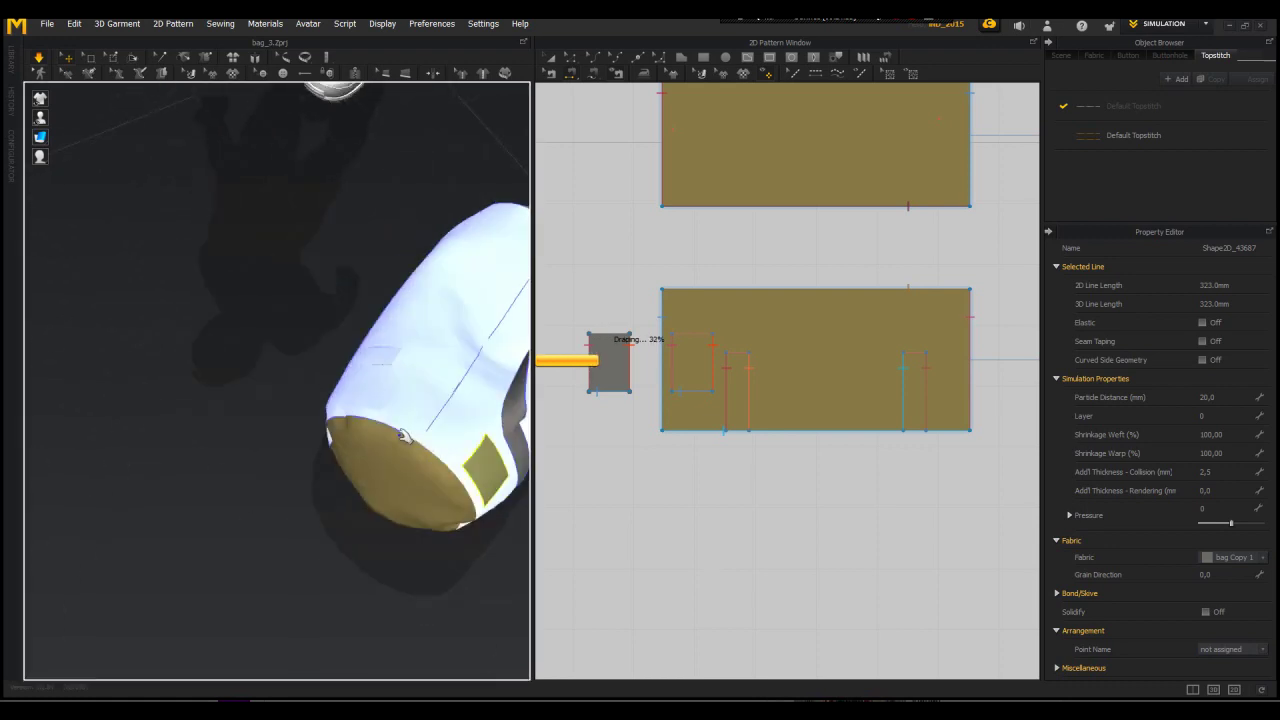
middle_click_drag(406, 437, 202, 367)
scroll(220, 374, "up", 2)
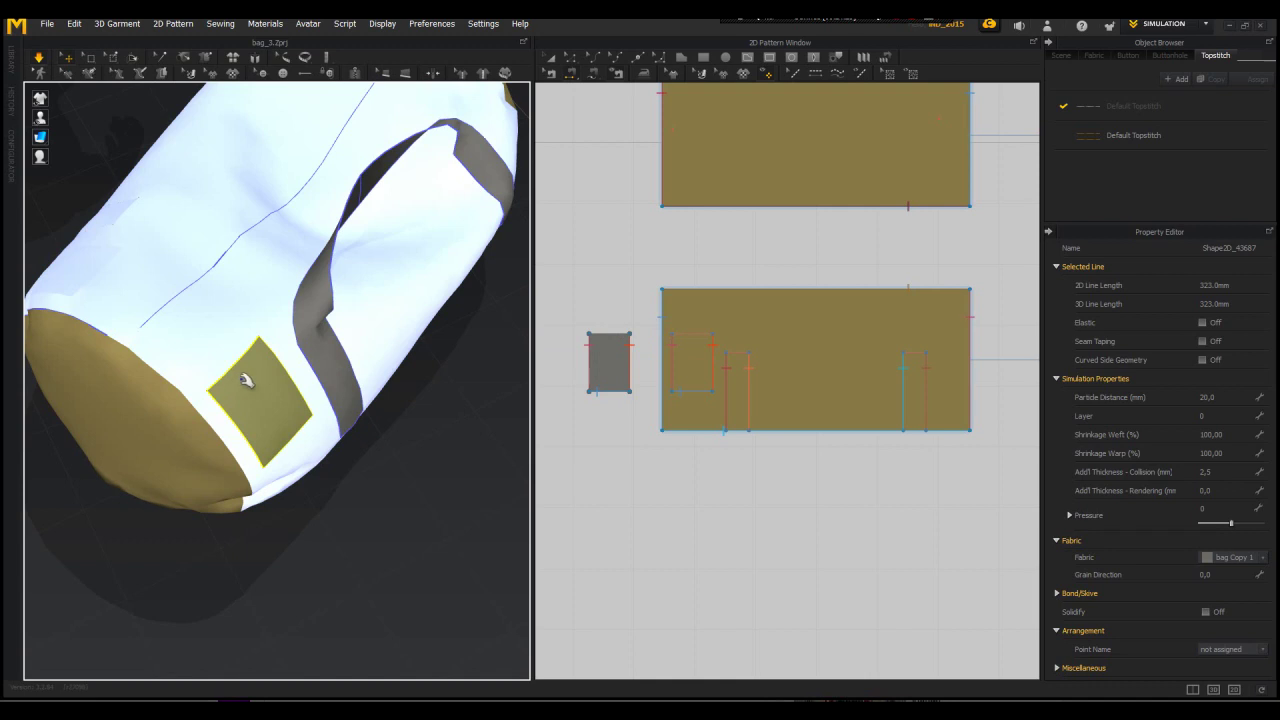
Step: Set the patch's layer to 1 and rerun the simulation, pulling on the patch to settle it
right_click_drag(218, 373, 217, 357)
scroll(255, 378, "up", 2)
left_click(551, 58)
left_click(613, 358)
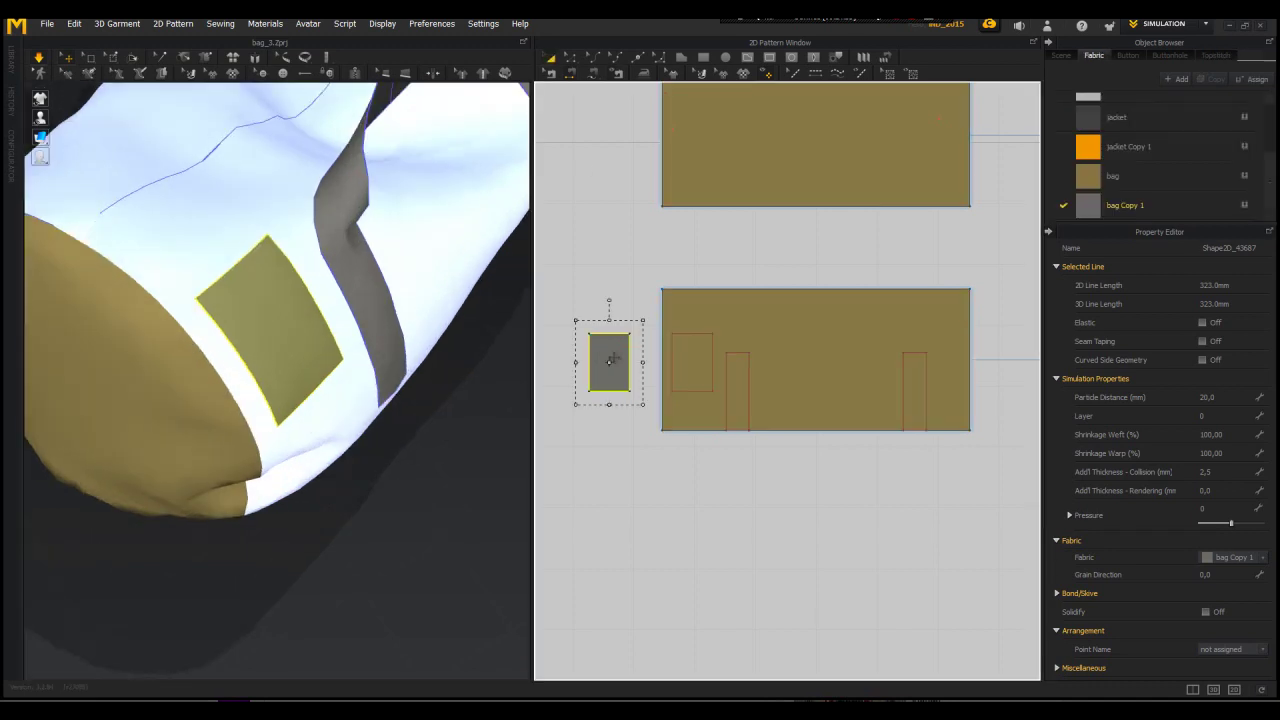
left_click(1206, 417)
type("1")
key("Return")
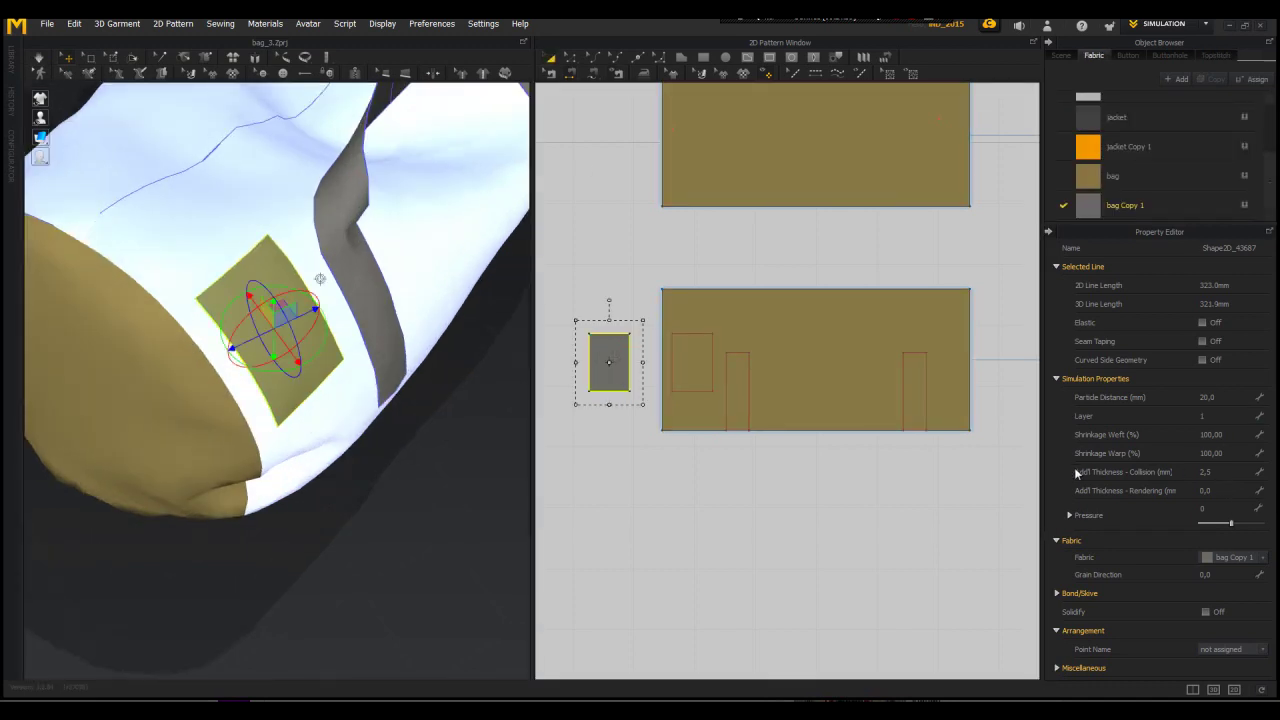
right_click_drag(347, 252, 388, 301)
key("space")
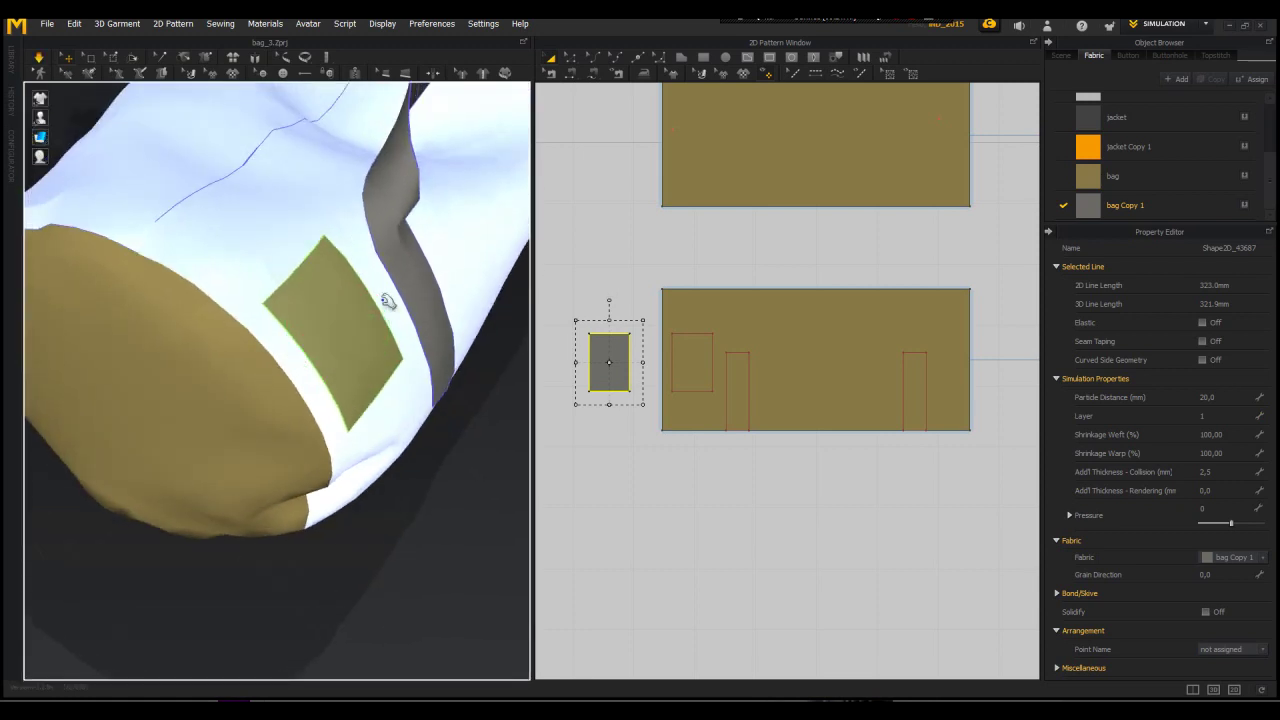
left_click_drag(350, 302, 400, 314)
scroll(684, 336, "up", 4)
key("space")
Step: Draw a horizontal internal line just above the pocket rectangle on the front panel, matching the rectangle's 66.6 mm width
left_click(652, 229)
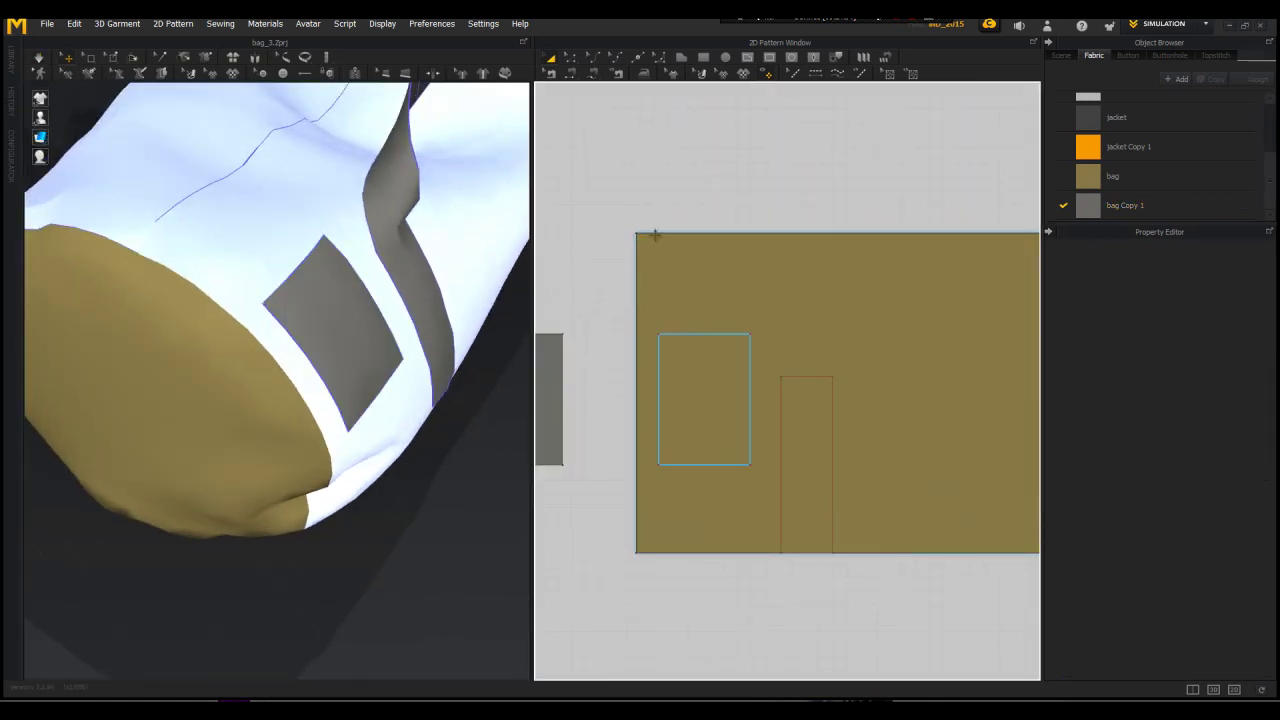
left_click(569, 62)
left_click(692, 335)
left_click(549, 60)
left_click(696, 335)
scroll(694, 335, "up", 3)
left_click(552, 285)
left_click(620, 327)
left_click(571, 59)
left_click(644, 329)
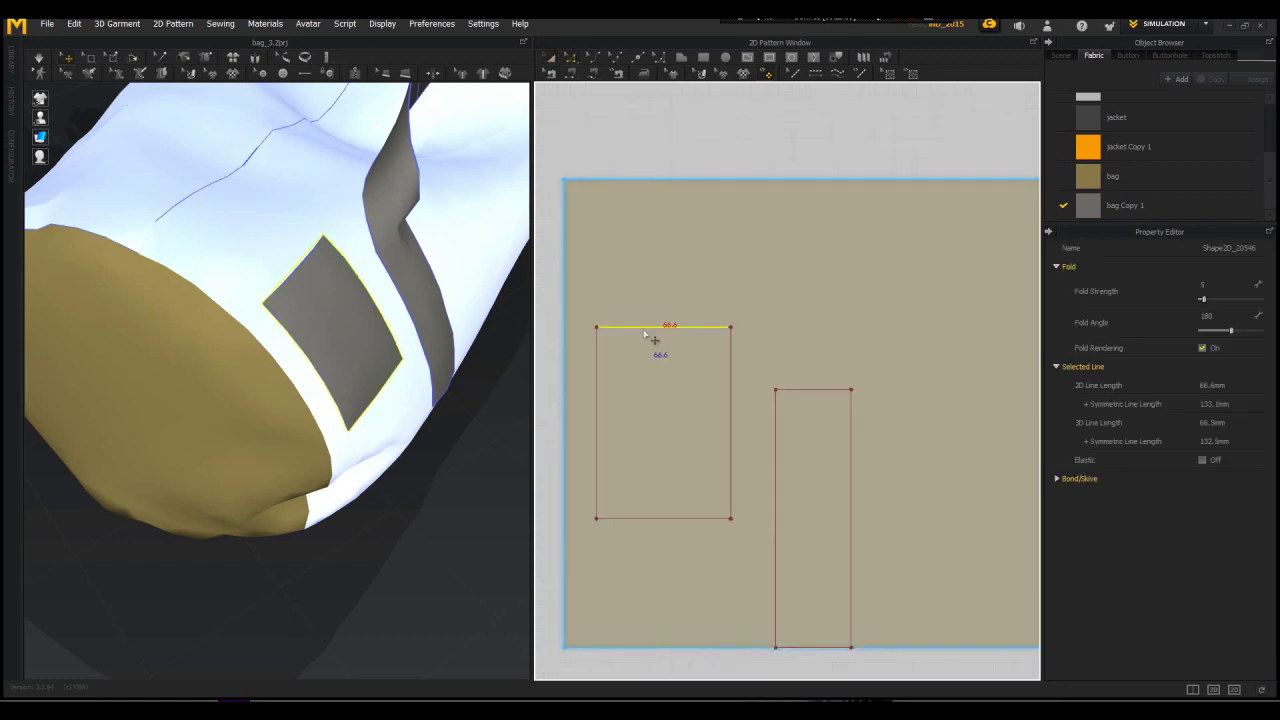
left_click(644, 270)
left_click(663, 328)
left_click(748, 59)
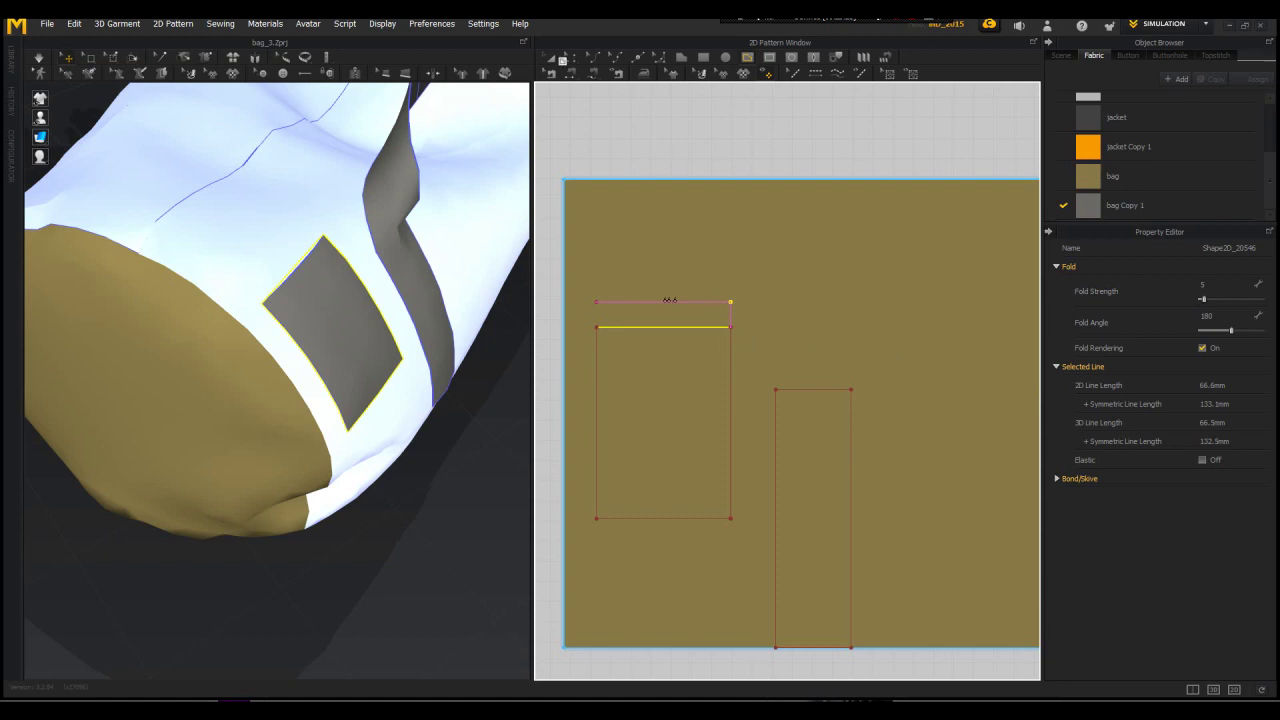
double_click(597, 302)
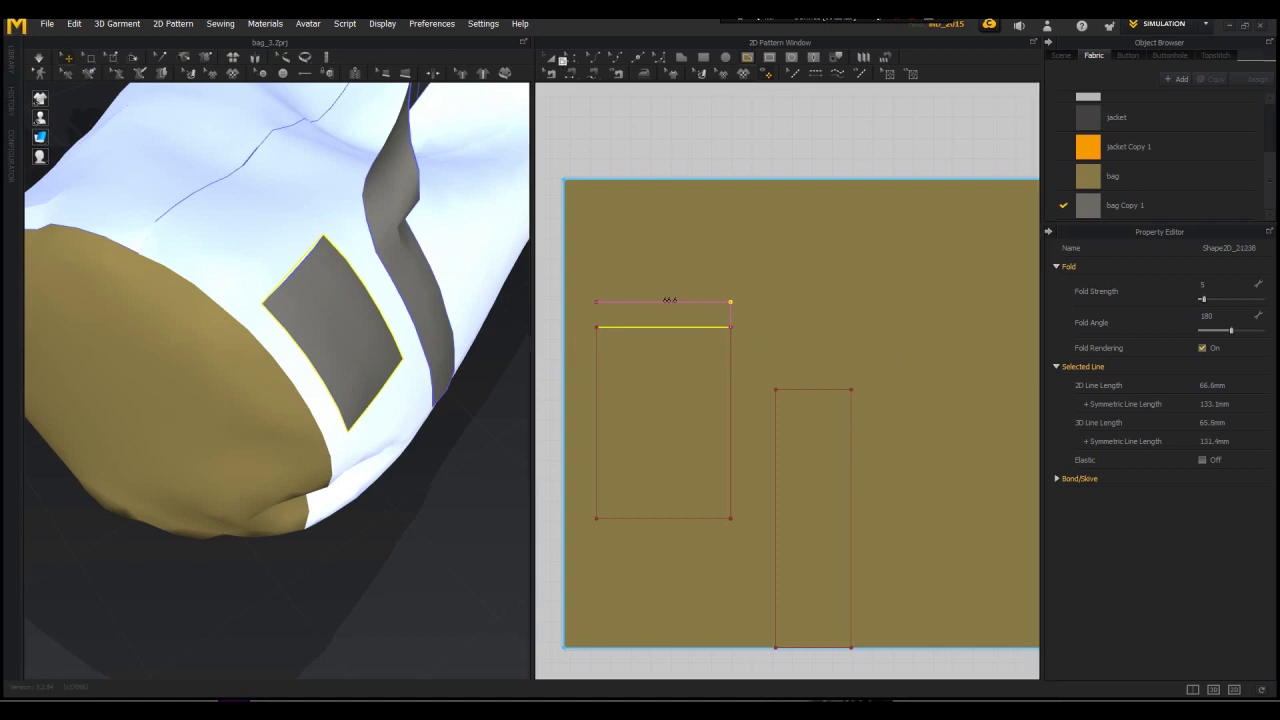
Step: Duplicate the gray pocket patch above the original in 2D and shorten the copy to about half its height
left_click(551, 60)
left_click(664, 302)
scroll(406, 329, "down", 4)
mouse_move(406, 329)
right_mouse_down()
mouse_move(251, 277)
mouse_move(281, 357)
mouse_move(390, 332)
mouse_move(396, 347)
right_mouse_up()
scroll(605, 297, "down", 9)
middle_click_drag(562, 313, 643, 324)
scroll(643, 324, "up", 7)
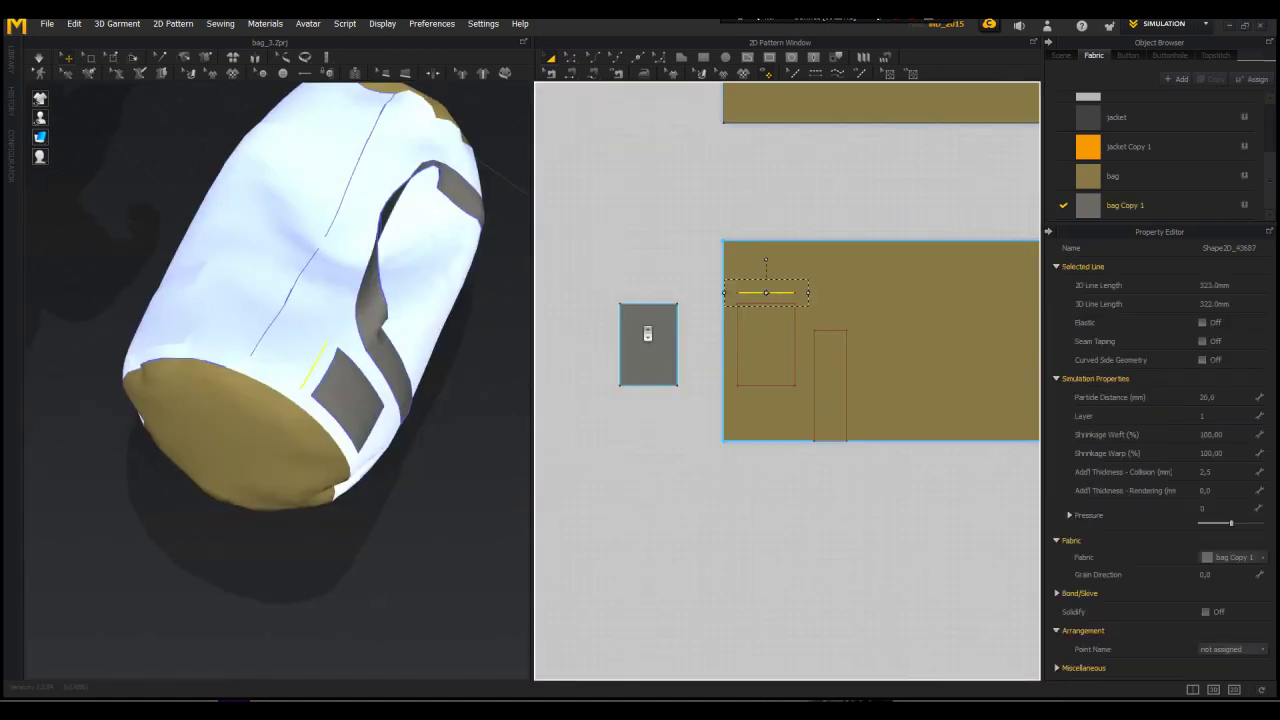
left_click(643, 323)
key("ctrl+c")
key("ctrl+v")
left_click_drag(645, 242, 646, 244)
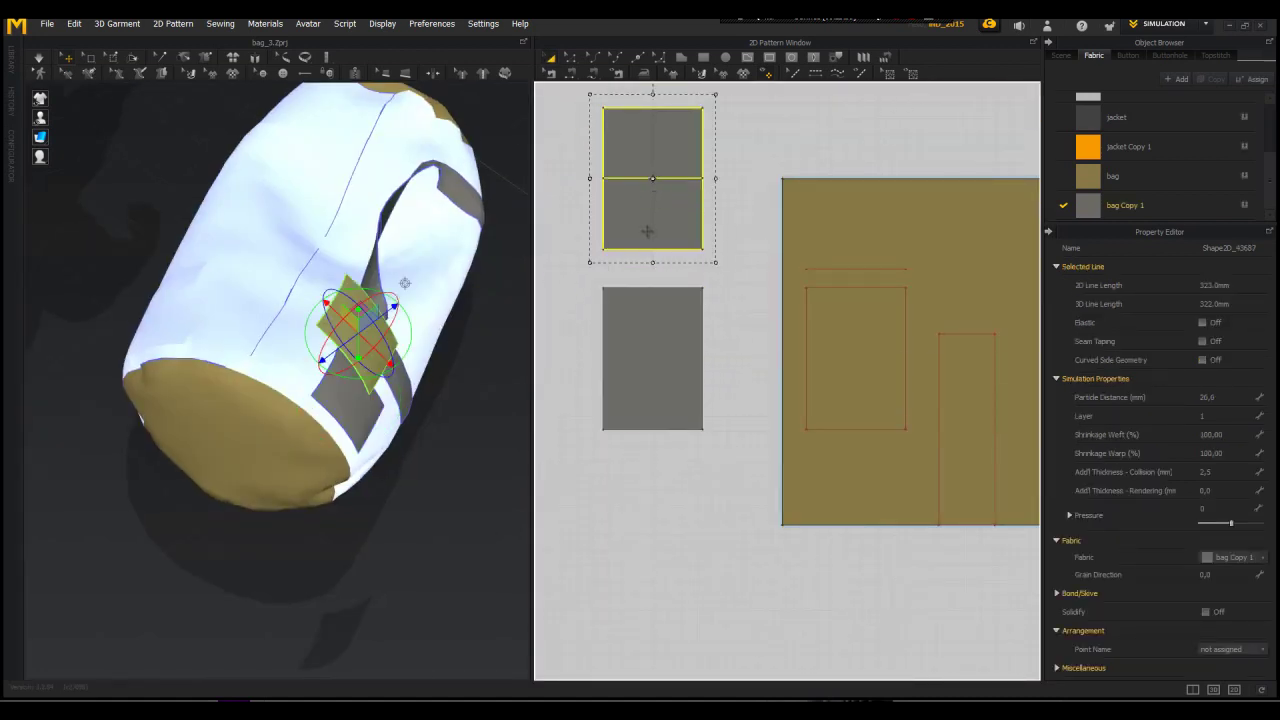
left_click_drag(653, 187, 653, 190)
Step: Sew the short flap's top edge to the internal line above the pocket rectangle and start the simulation
left_click(571, 73)
left_click(620, 108)
left_click(826, 270)
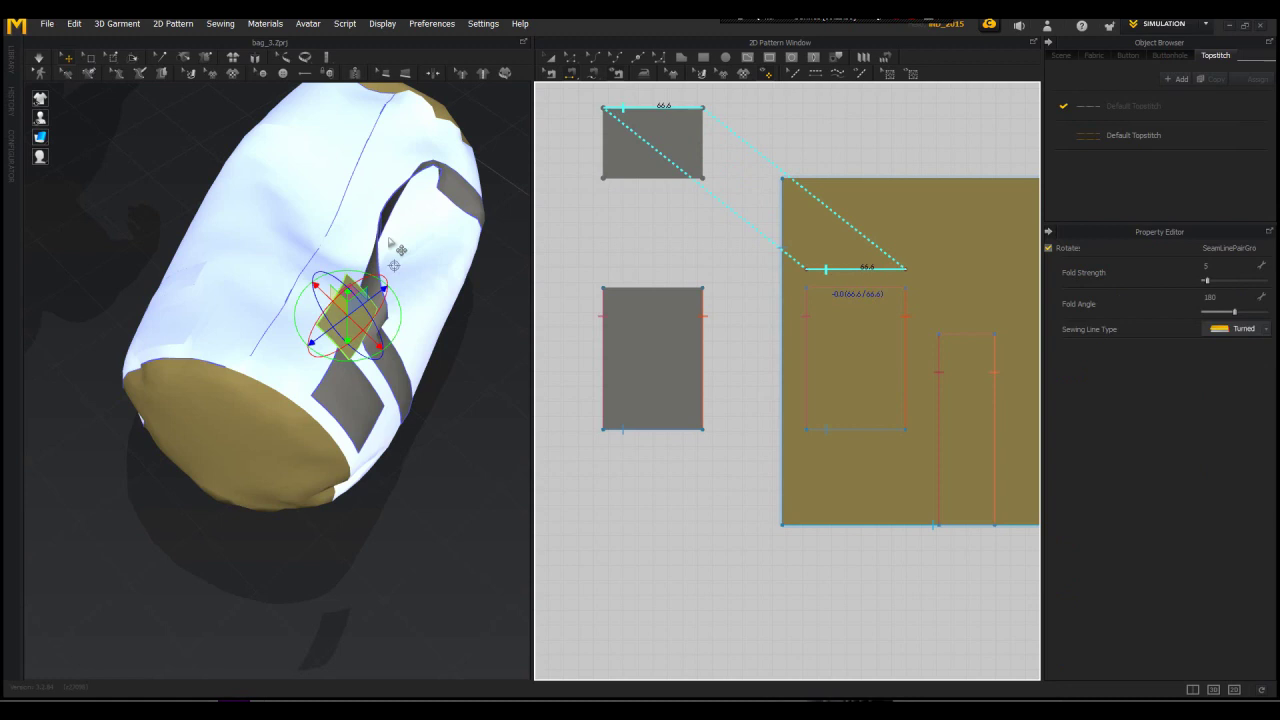
right_click_drag(390, 242, 434, 224)
key("space")
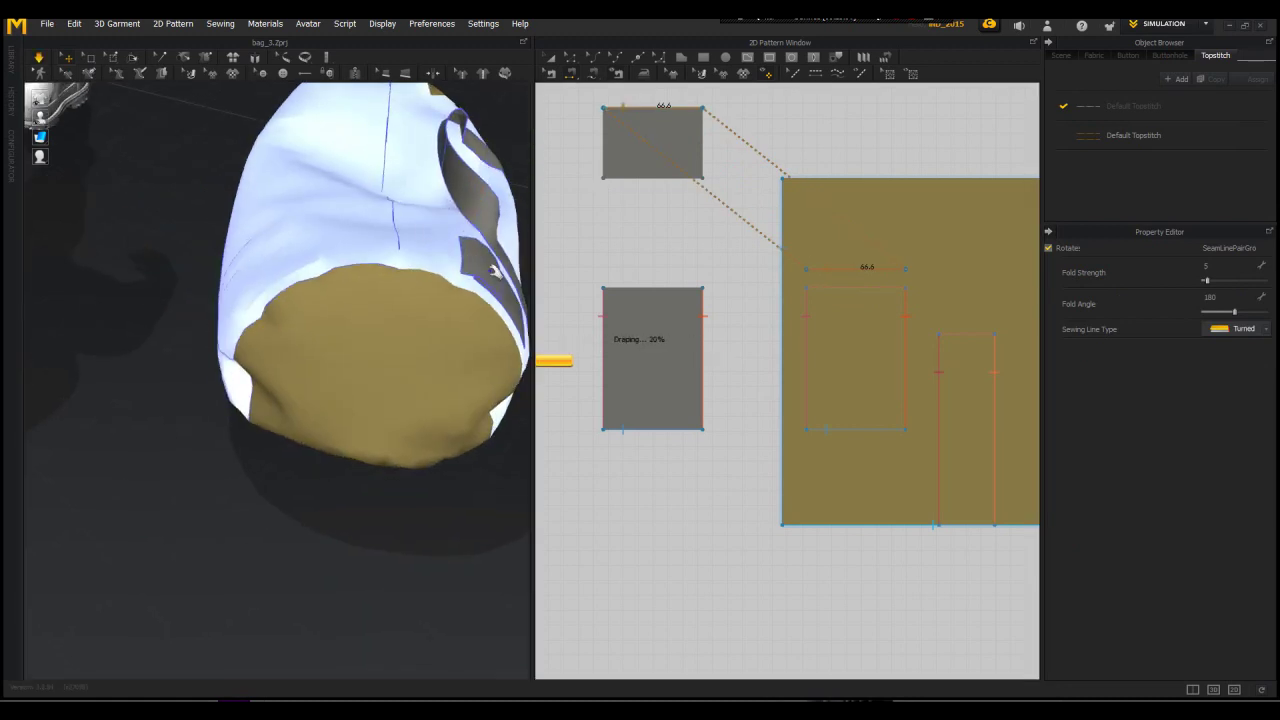
Step: Set the flap's layer to 2 and let it settle over the pocket patch
left_click(490, 267)
left_click(1228, 415)
type("2")
key("Return")
right_click_drag(515, 305, 467, 311)
scroll(467, 311, "up", 4)
right_click_drag(226, 242, 354, 251)
scroll(354, 251, "up", 4)
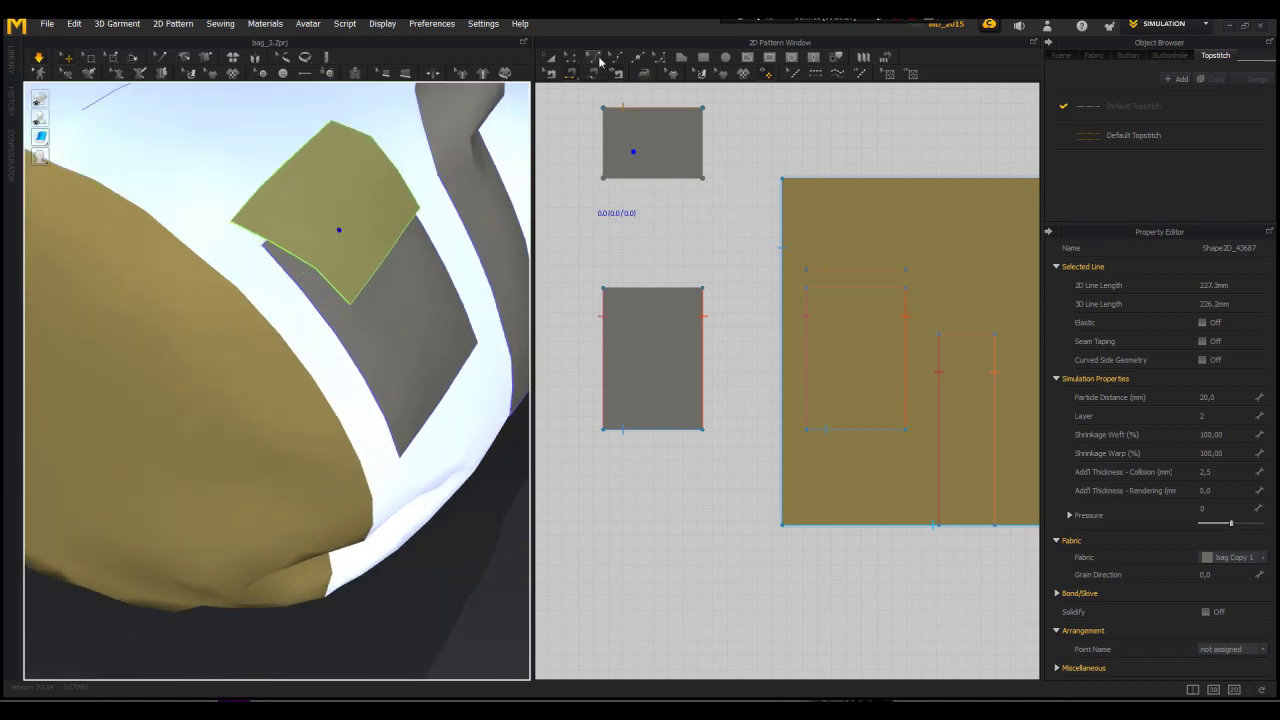
Step: Draw an internal fold line across the flap near its top, with fold strength 19 and fold angle 154
left_click(658, 58)
double_click(702, 130, "shift")
right_click_drag(262, 222, 320, 208)
left_click_drag(1232, 334, 1247, 330)
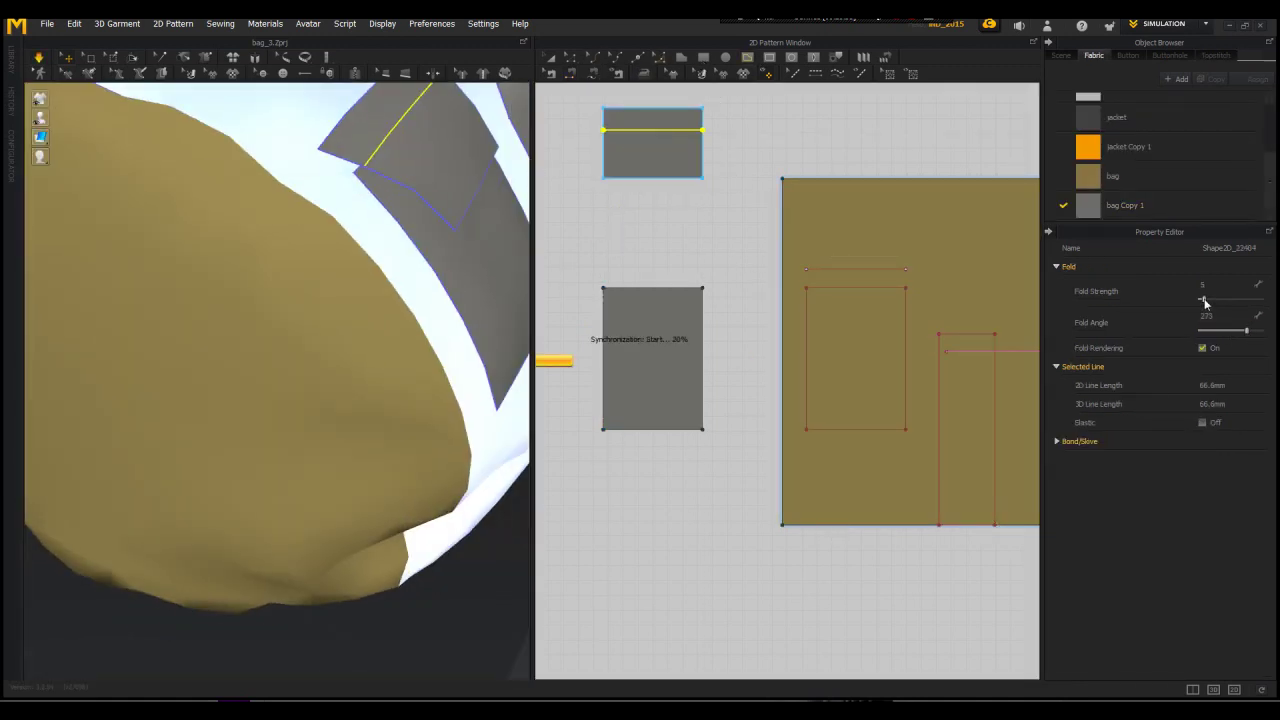
left_click(1212, 302)
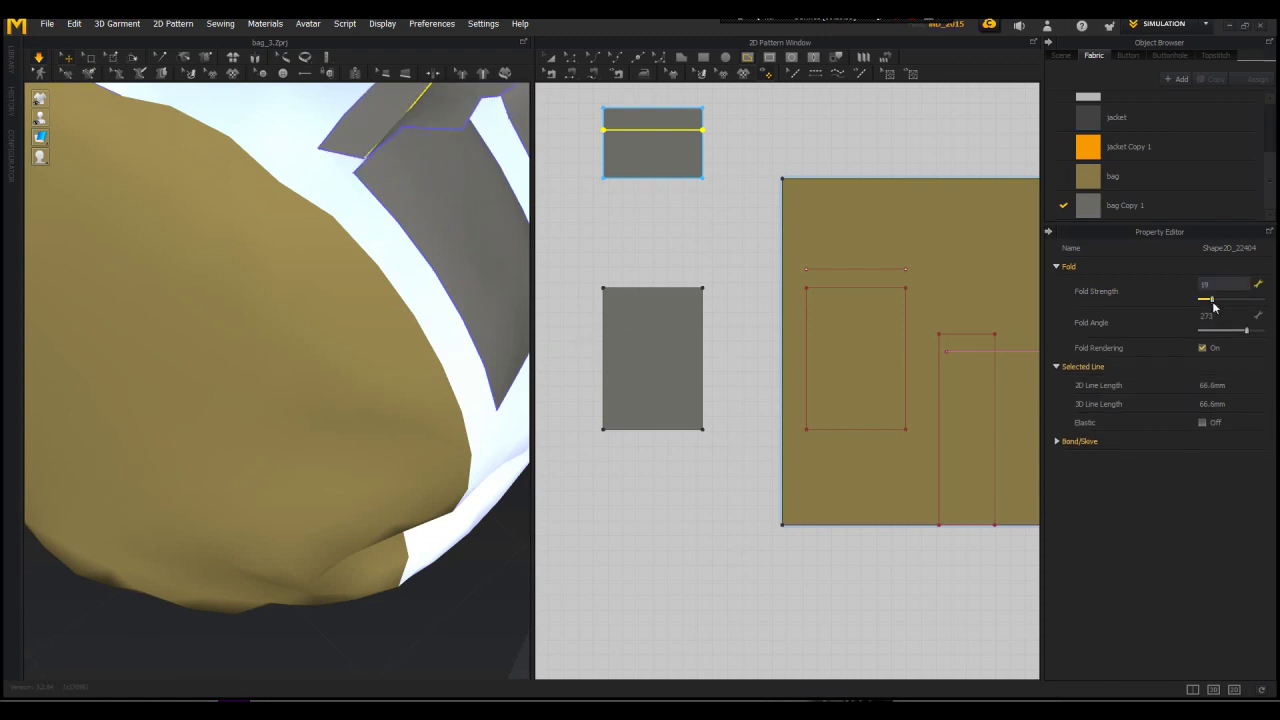
left_click(1221, 328)
left_click_drag(1221, 329, 1217, 329)
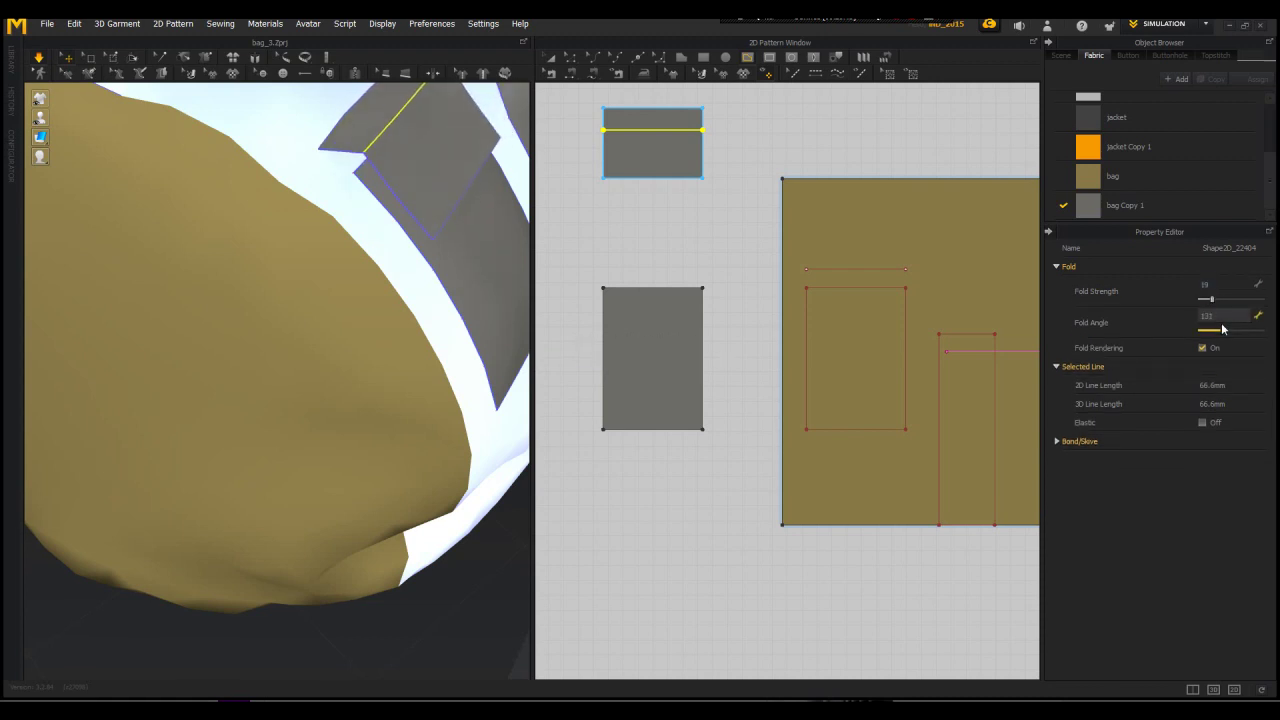
Step: Examine the folded pocket flap and the bag's body from several sides in the 3D view
scroll(392, 241, "down", 5)
left_click(94, 191)
right_click_drag(94, 191, 151, 197)
left_click(401, 324)
left_click(1110, 205)
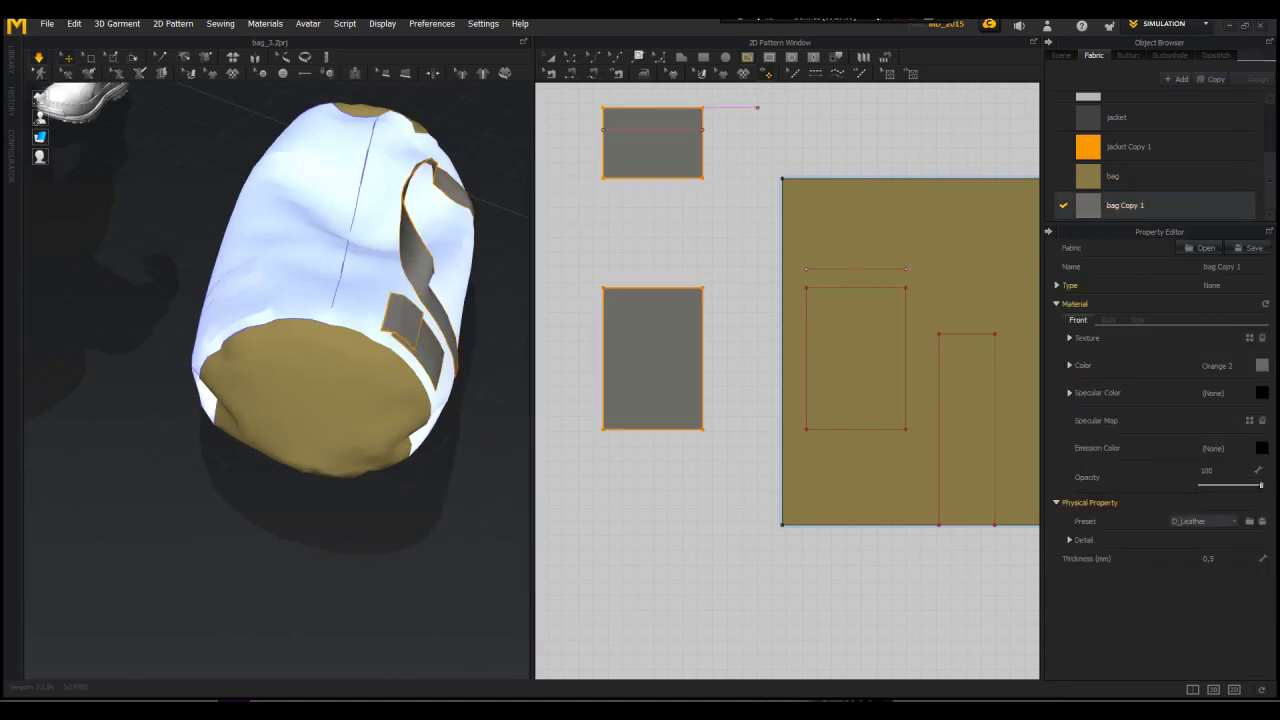
left_click(638, 131)
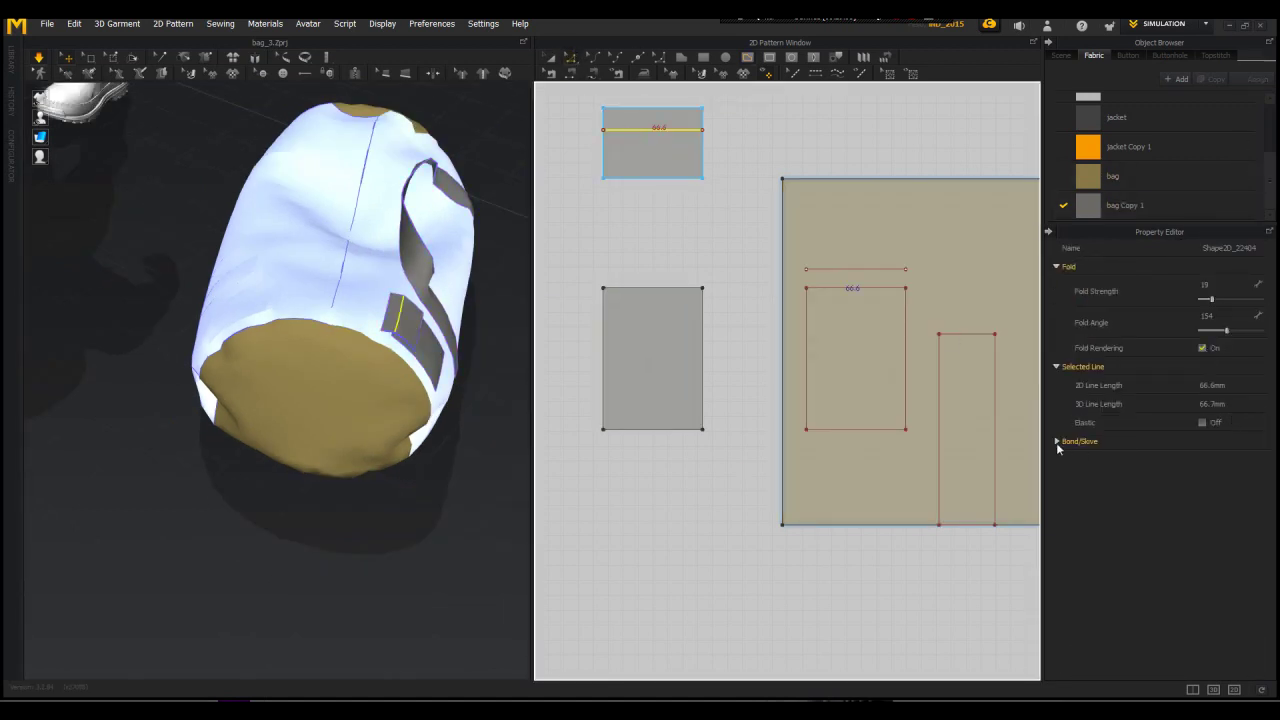
scroll(386, 306, "up", 2)
right_click_drag(386, 306, 287, 260)
scroll(716, 370, "down", 3)
left_click(423, 223)
right_click_drag(214, 230, 314, 299)
left_click(314, 279)
scroll(806, 376, "down", 3)
right_click_drag(448, 199, 482, 204)
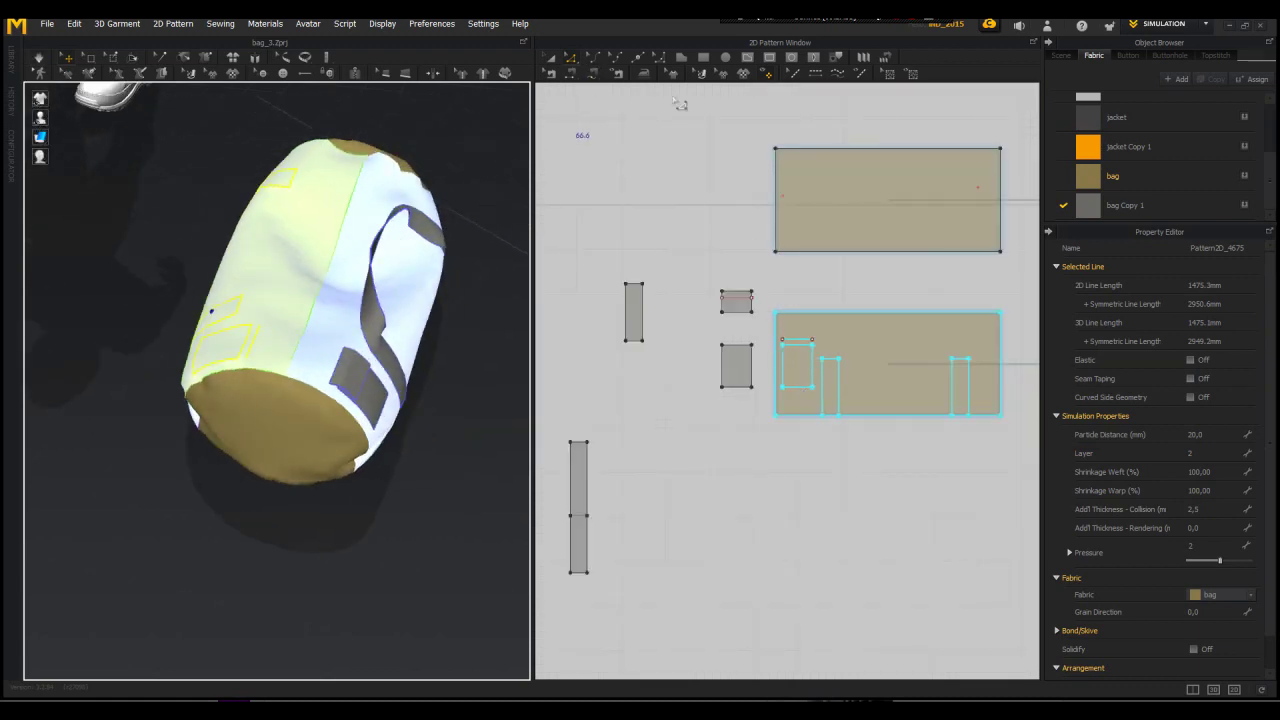
Step: Draw a horizontal internal line about 505 mm long across the full width of the front panel near its top edge
left_click(748, 58)
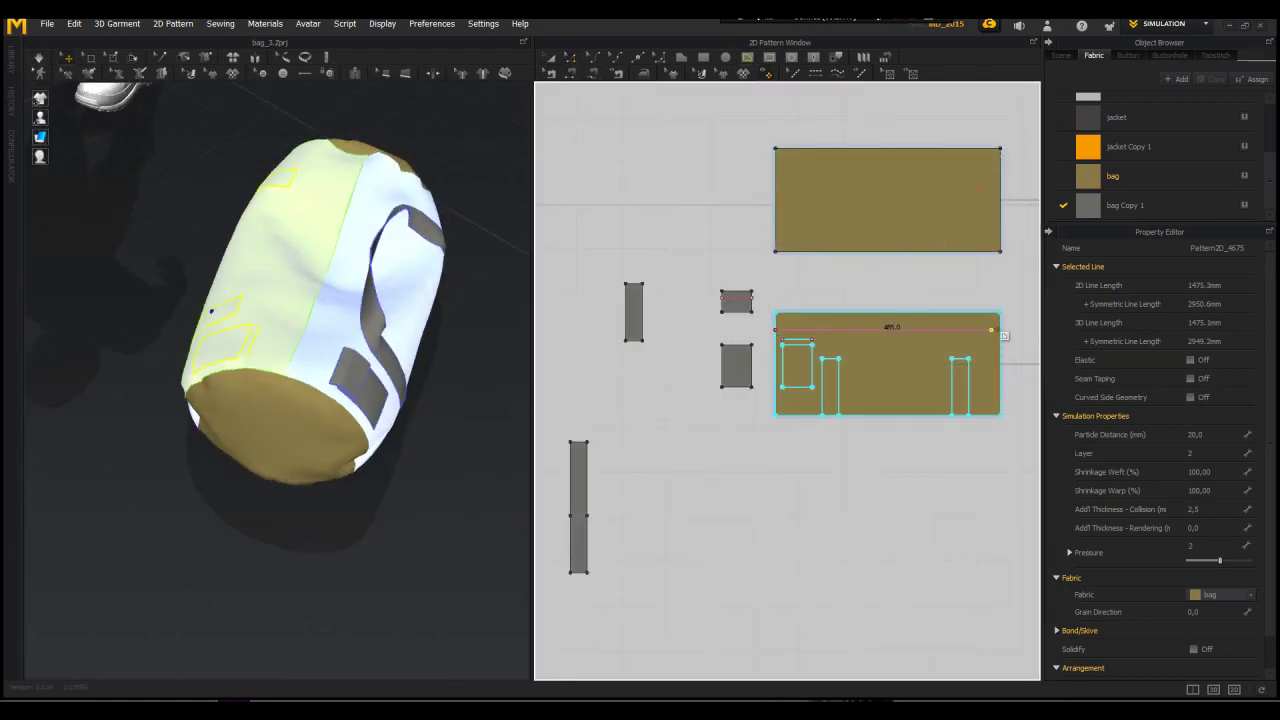
double_click(775, 384, "shift")
mouse_move(454, 386)
right_mouse_down()
mouse_move(477, 403)
mouse_move(506, 397)
right_mouse_up()
scroll(832, 370, "up", 3)
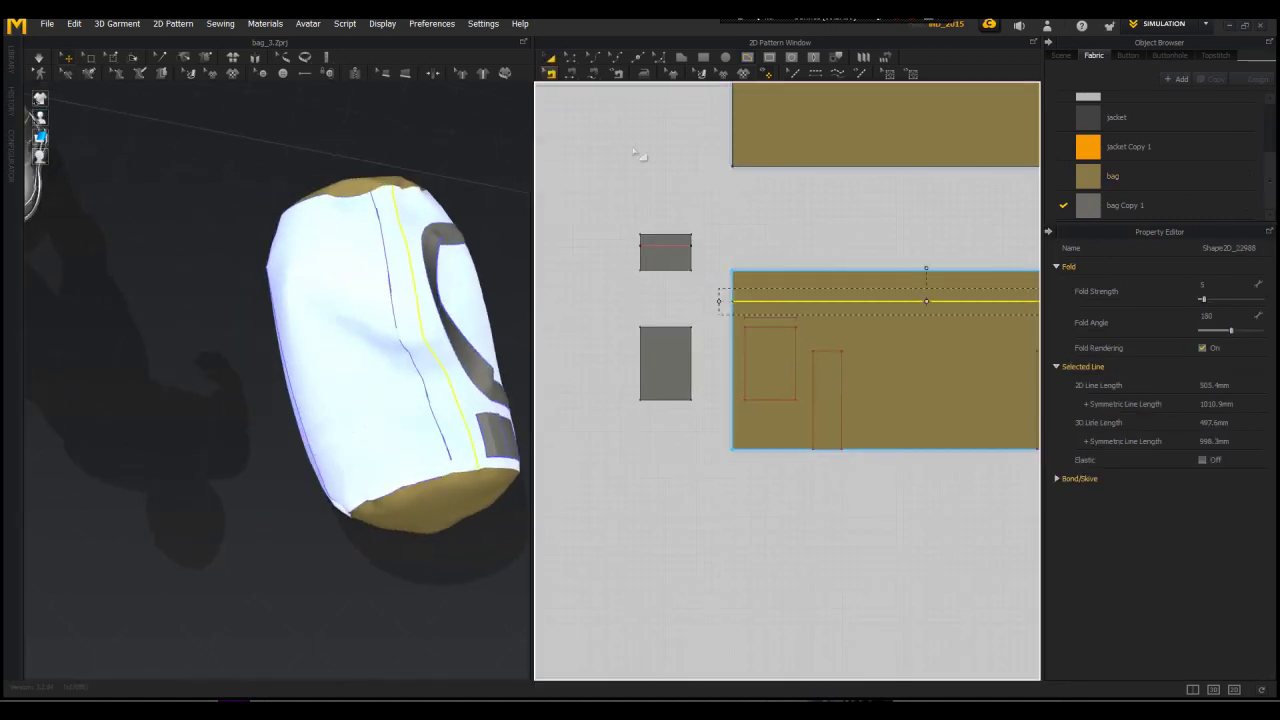
scroll(640, 157, "down", 3)
left_click(457, 349)
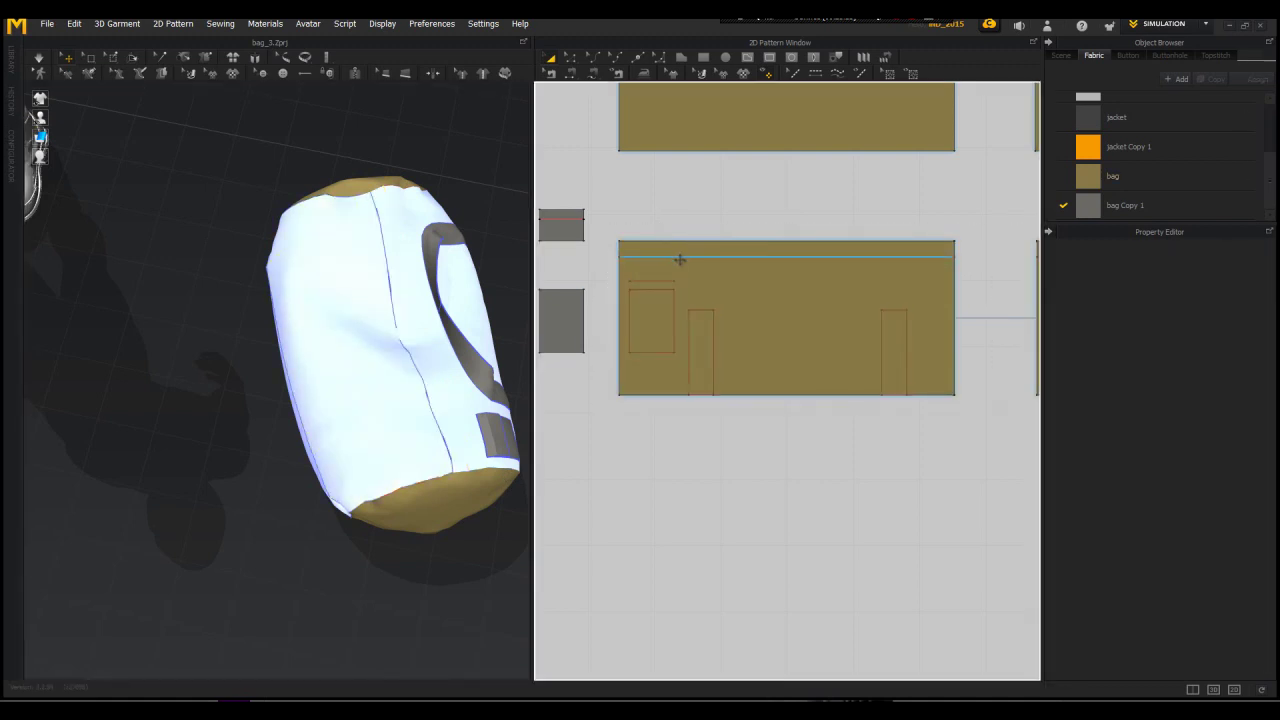
Step: Move the long internal line slightly closer to the panel's top edge and run the simulation briefly
left_click(680, 259)
left_click(353, 396)
right_click_drag(340, 331, 235, 308)
left_click_drag(695, 251, 695, 254)
key("space")
right_click_drag(450, 232, 570, 225)
key("space")
right_click_drag(476, 286, 420, 298)
Step: Cut and sew the front panel and its symmetric partner along the long internal line to separate a narrow top strip
left_click(279, 291)
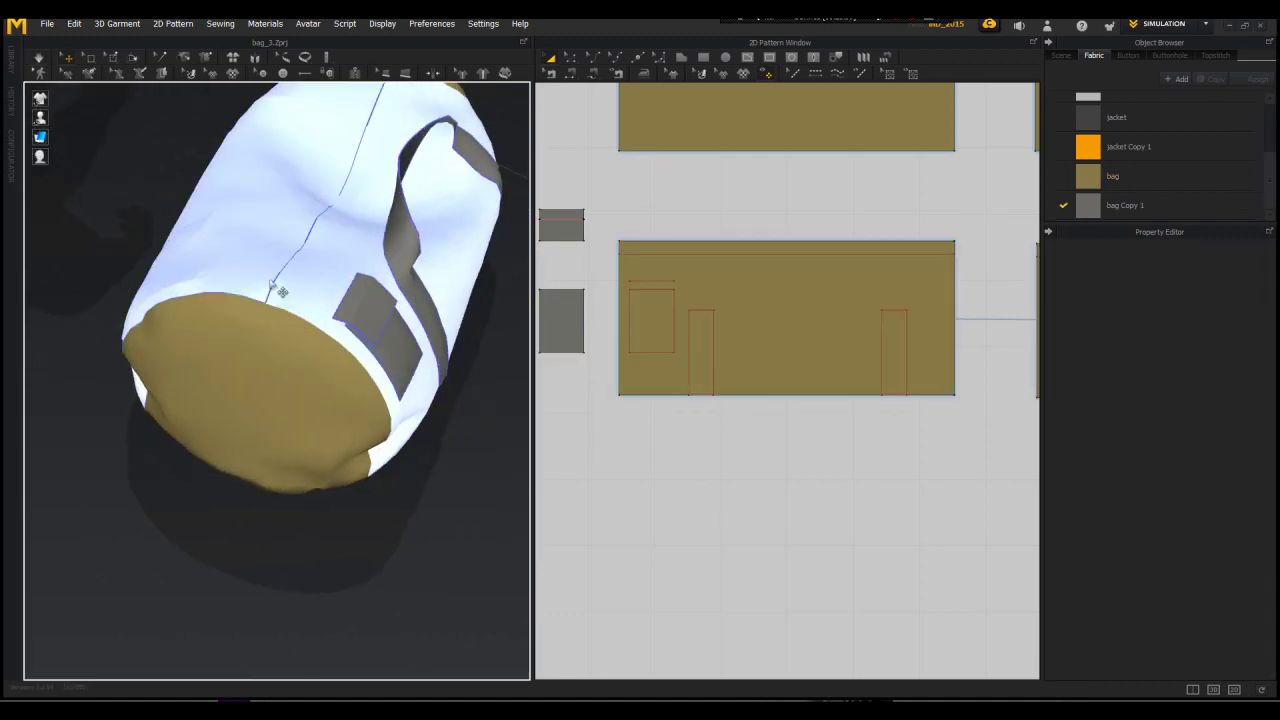
scroll(323, 201, "up", 3)
scroll(324, 241, "down", 4)
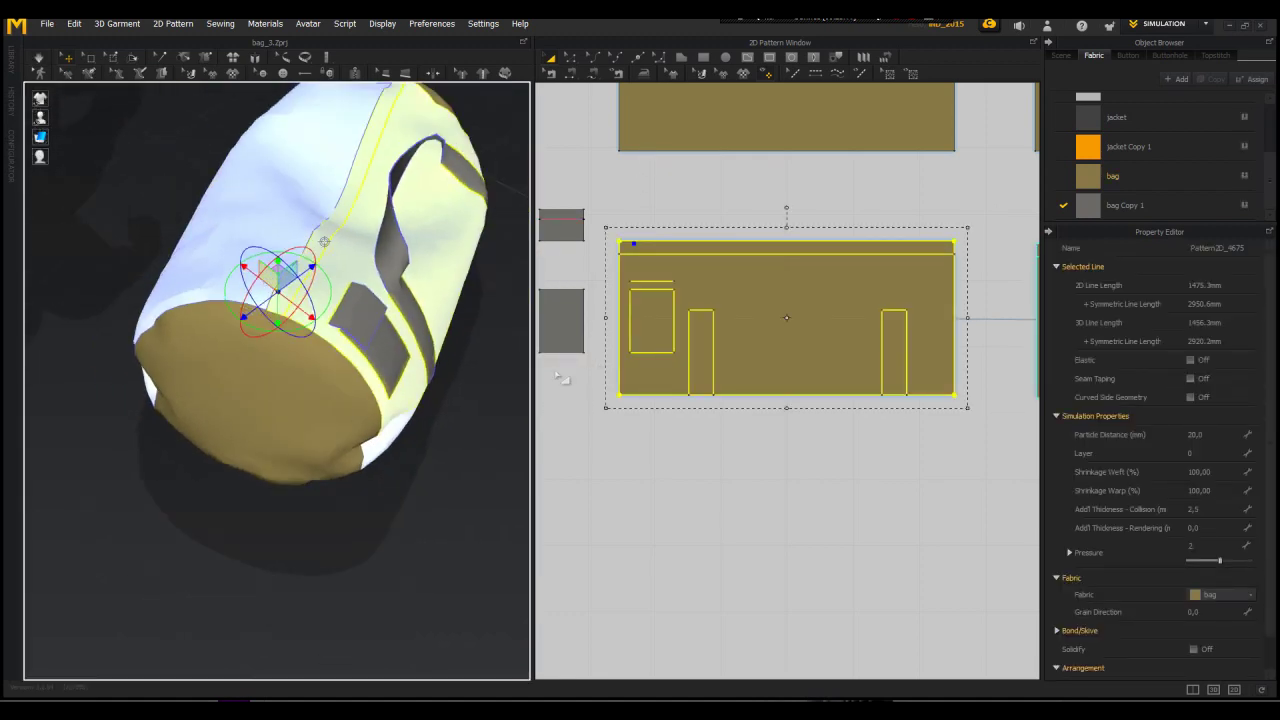
scroll(562, 378, "down", 6)
left_click(767, 350, "shift")
scroll(704, 362, "up", 4)
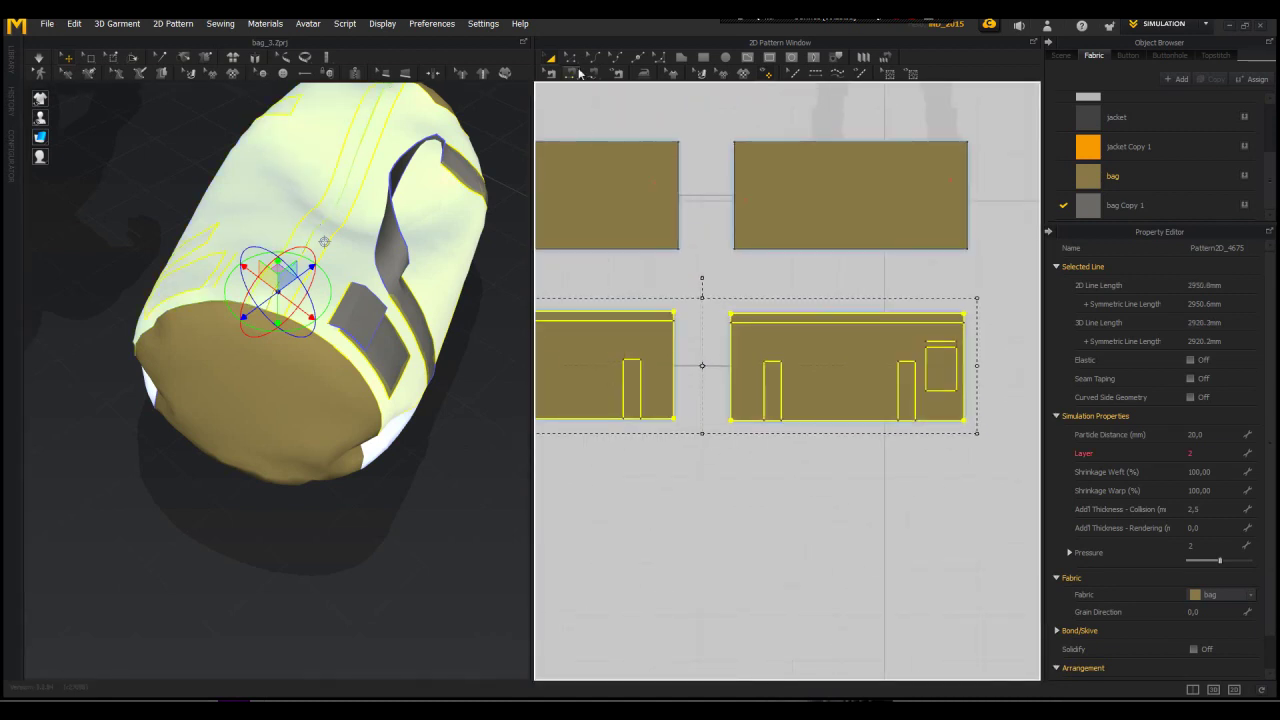
left_click(573, 60)
middle_click_drag(698, 321, 755, 318)
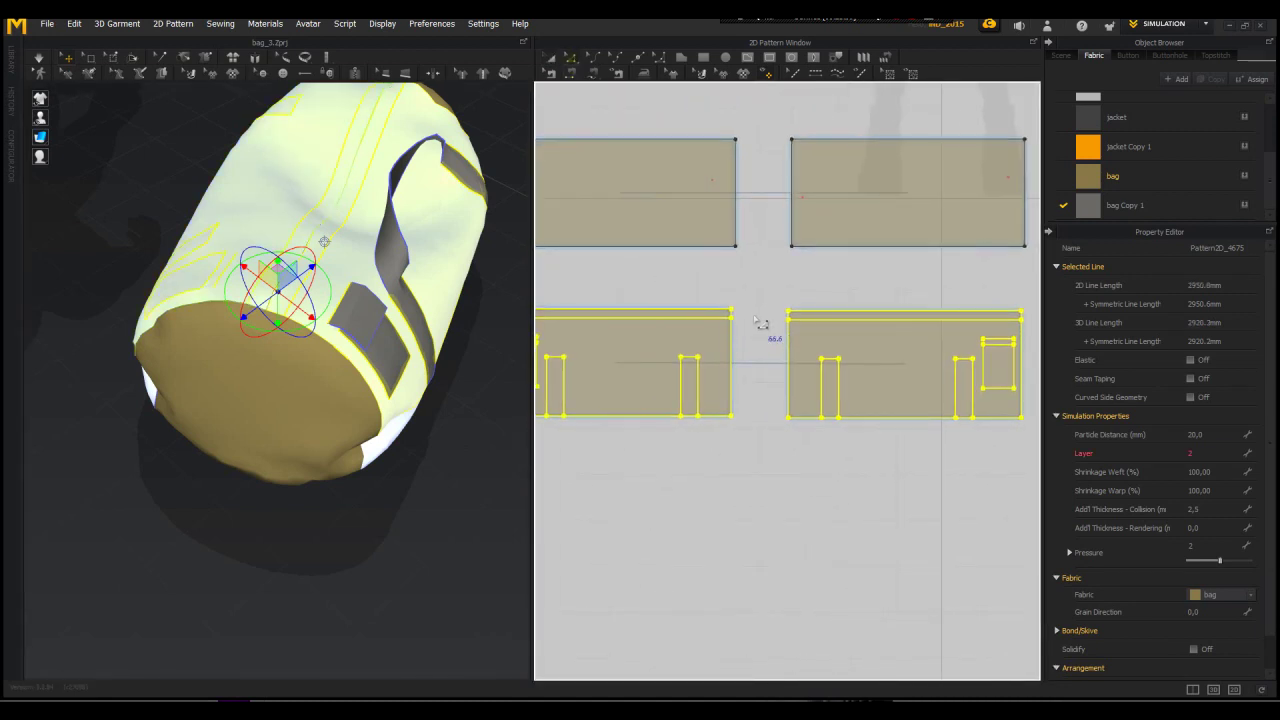
left_click(692, 299)
left_click(665, 318)
right_click(682, 317)
left_click(731, 441)
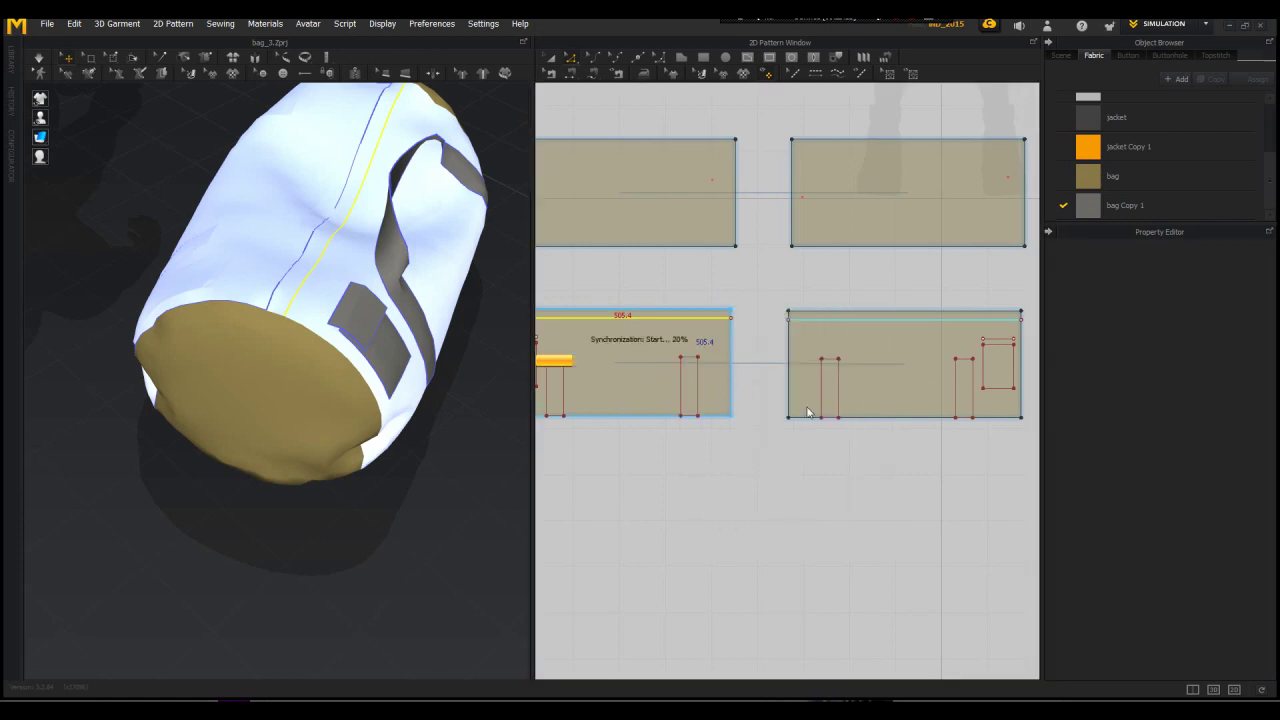
Step: Assign the gray "bag Copy 1" fabric to both narrow strips along the top of the front panels
middle_click_drag(618, 346, 709, 349)
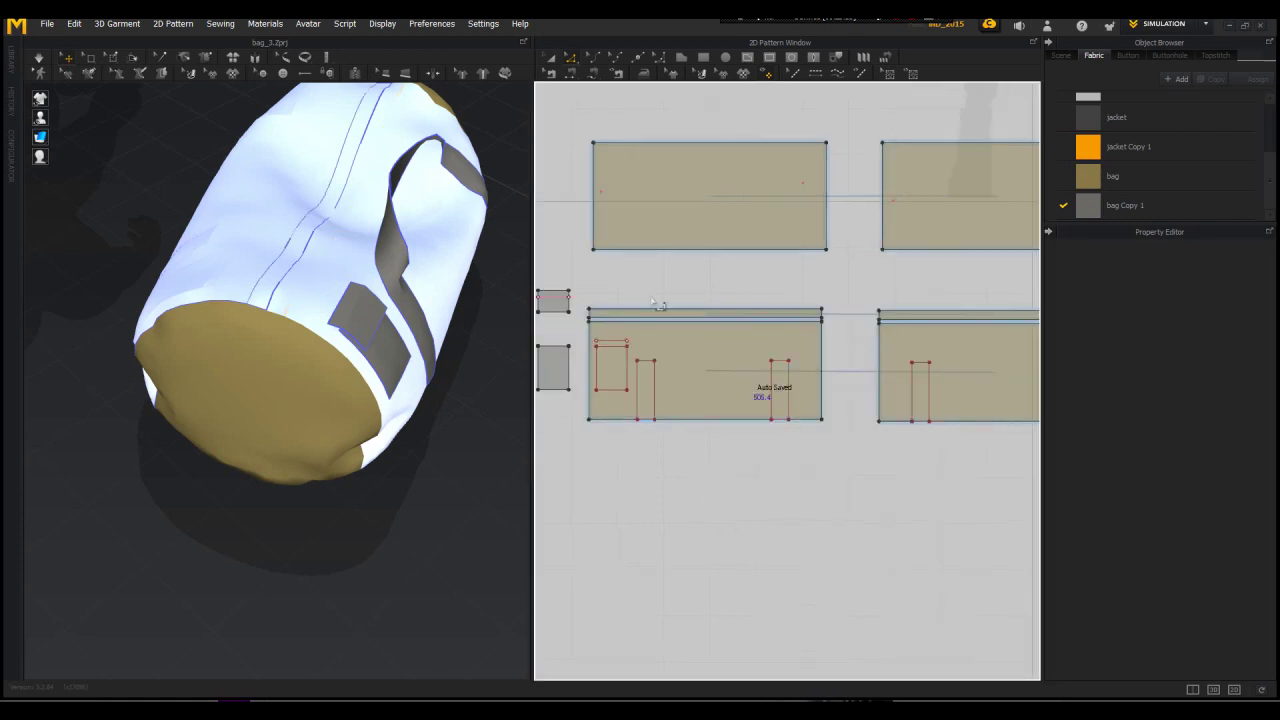
key("a")
left_click(638, 312)
left_click(908, 315, "shift")
left_click(1222, 595)
left_click(1222, 611)
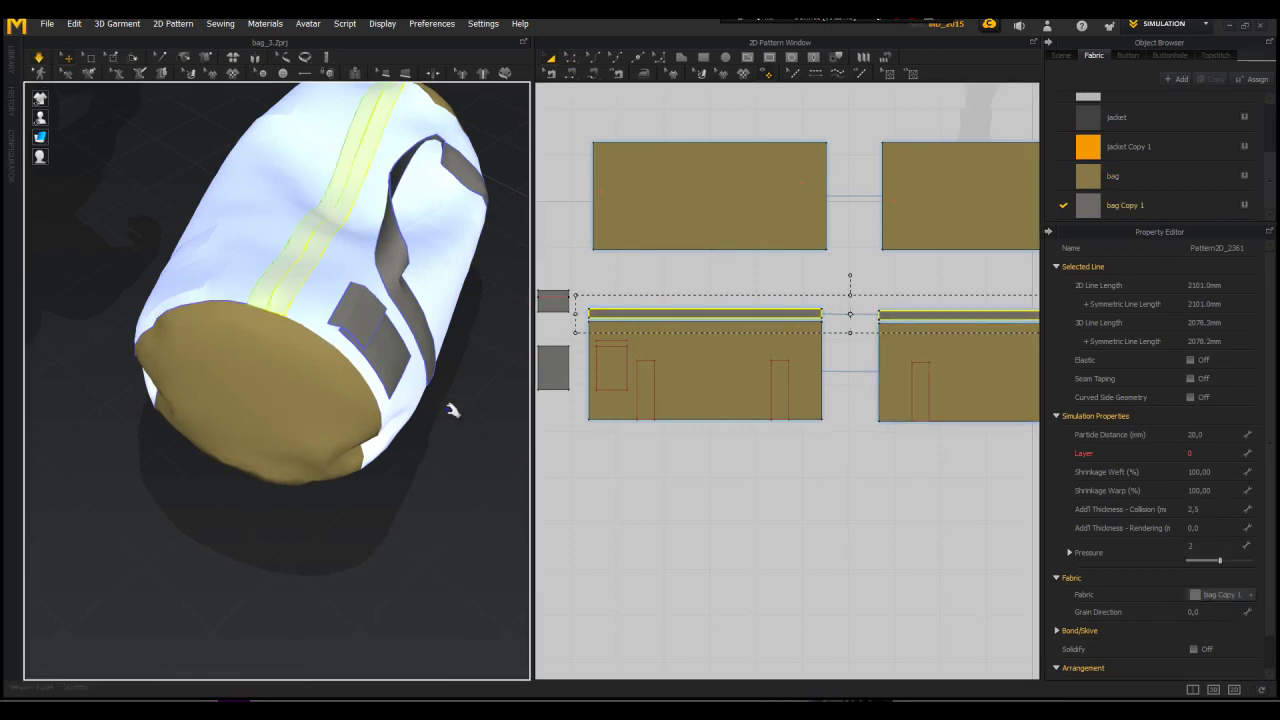
Step: Flip the normals of the bag's upper body panels and the narrow gray strips so their fabric side faces outward
left_click(995, 372)
left_click(671, 211, "shift")
left_click(682, 314, "shift")
left_click(912, 232, "shift")
left_click(918, 314, "shift")
right_click(304, 228)
left_click(460, 228)
left_click(337, 269)
left_click(319, 263, "shift")
left_click(305, 258, "shift")
left_click(276, 244, "shift")
right_click(276, 243)
left_click(319, 284)
Step: Delete the leftover short gray strip pattern beside the body panels
left_click(150, 218)
scroll(150, 218, "down", 3)
right_click_drag(150, 218, 722, 362)
scroll(726, 369, "down", 5)
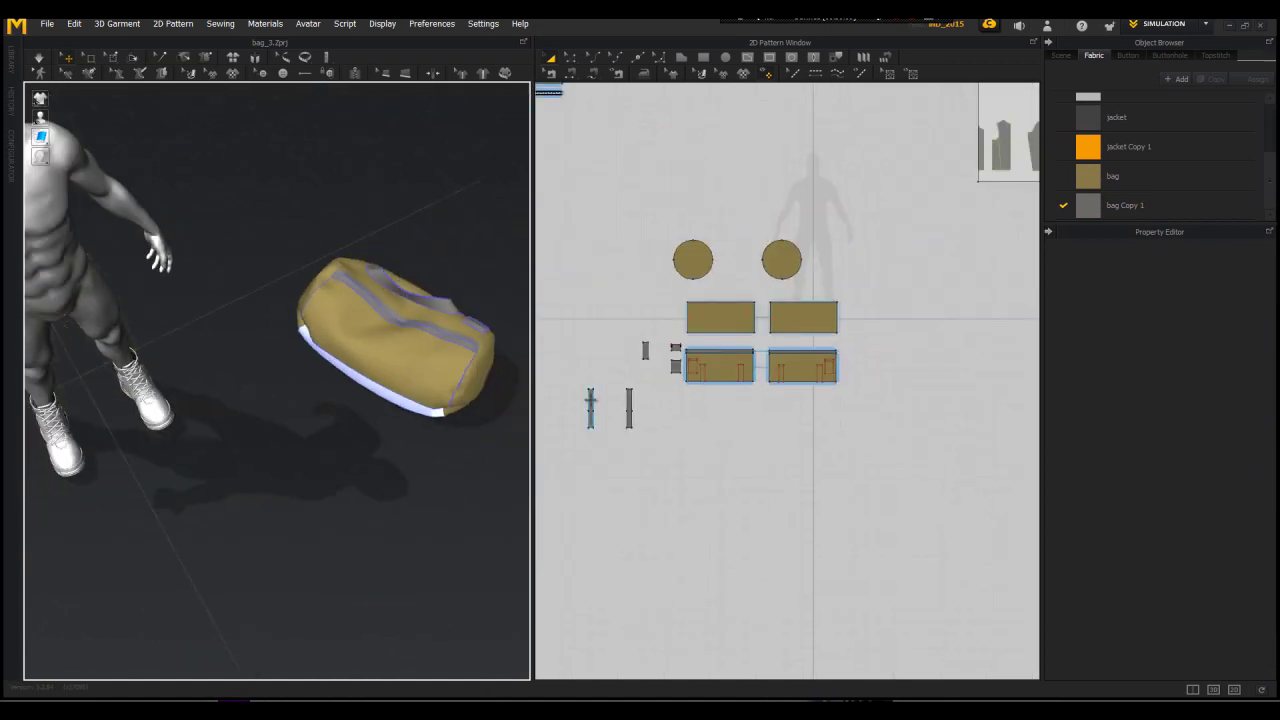
left_click(645, 350)
scroll(647, 350, "up", 3)
key("Delete")
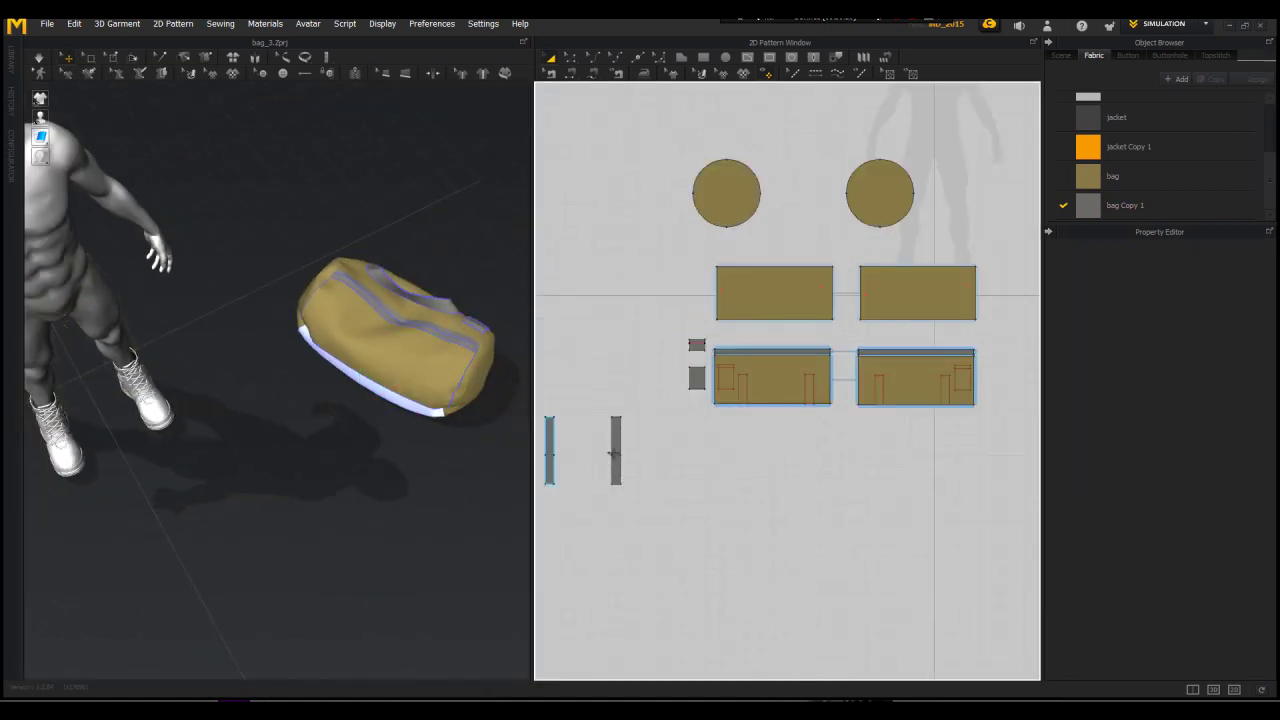
Step: Copy the two long gray handle strips together and place the duplicates directly above the originals in 2D
left_click(549, 450)
left_click(616, 440, "shift")
key("ctrl+c")
key("ctrl+v")
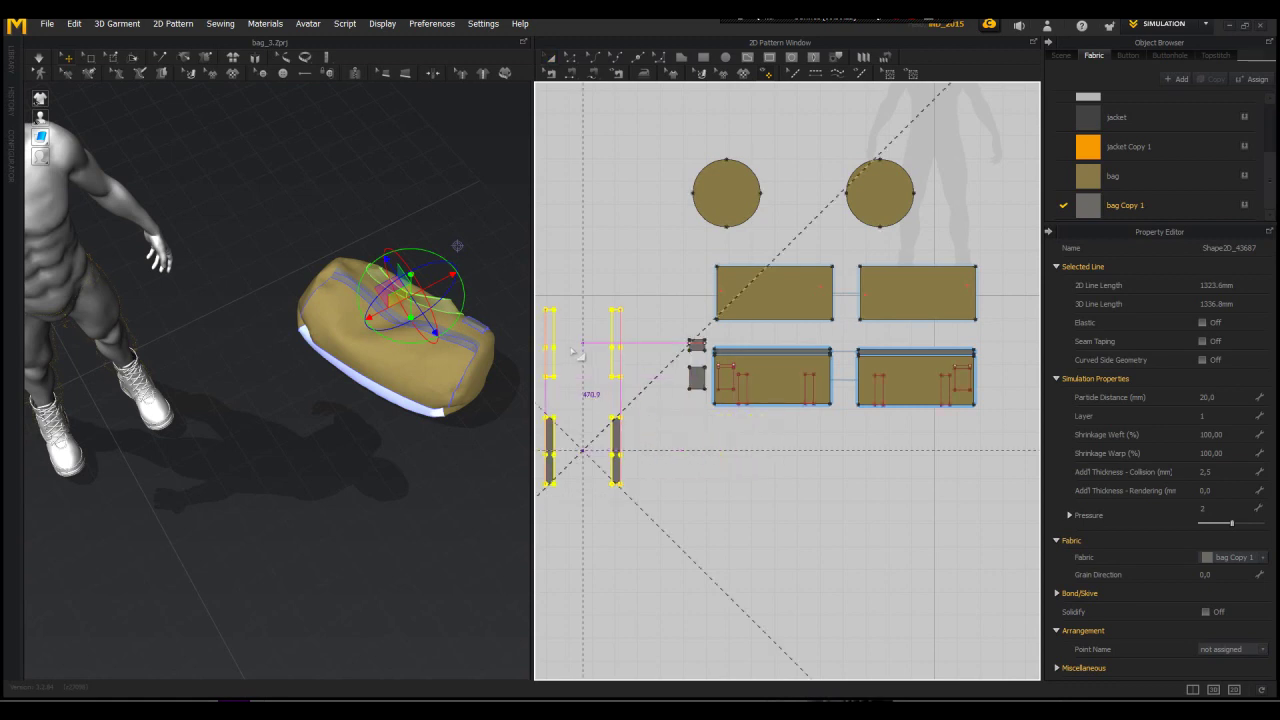
left_click(583, 346)
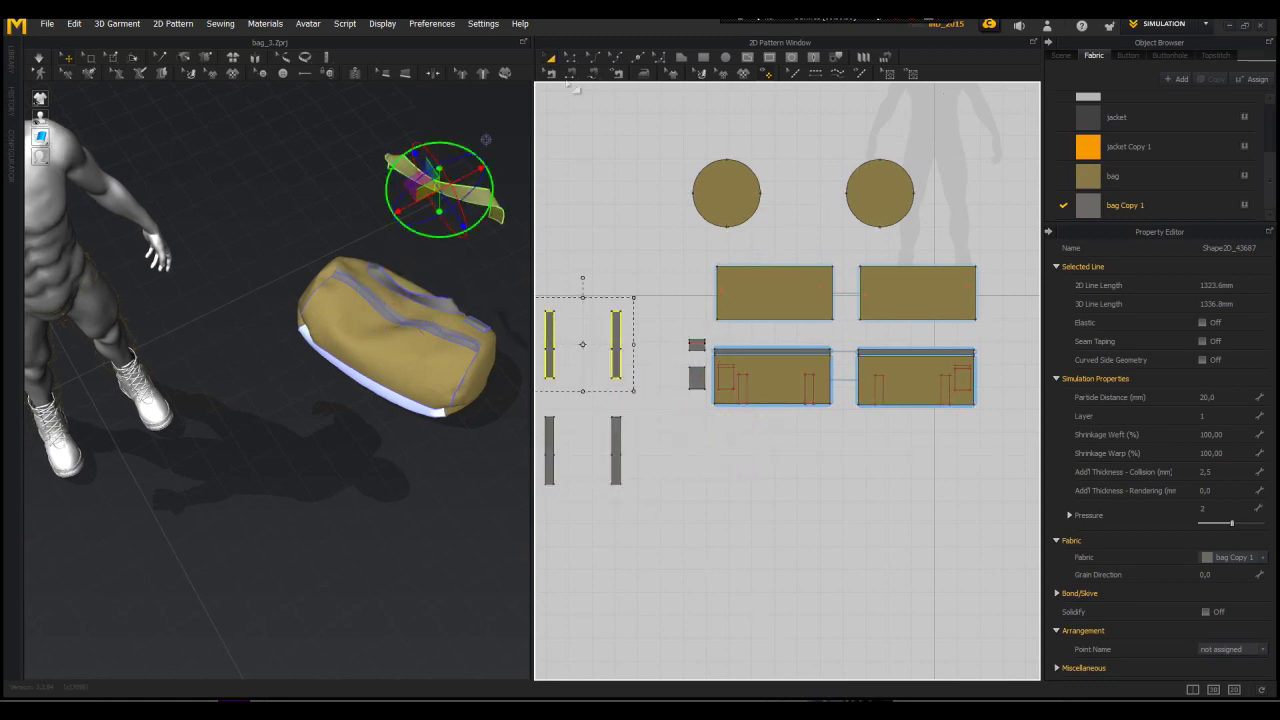
Step: Move and rotate the copied handle in 3D so it stands against the opposite side of the bag
left_click(552, 75)
scroll(577, 285, "up", 3)
scroll(645, 373, "down", 3)
left_click_drag(436, 188, 307, 425)
right_click_drag(317, 369, 268, 326)
left_click_drag(290, 408, 290, 205)
right_click_drag(344, 310, 413, 345)
left_click_drag(386, 318, 427, 342)
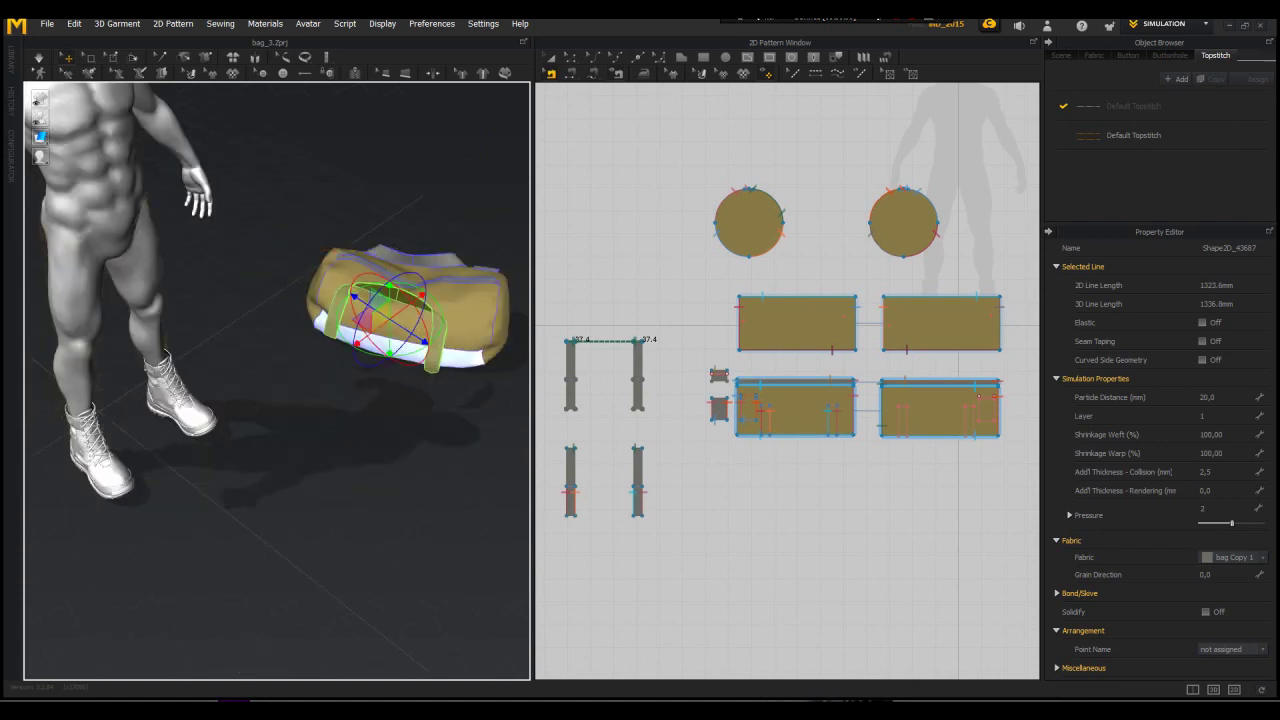
Step: Sew the copied strips' lower side edges to the 128 mm edges of the narrow internal rectangles on the symmetric panel
left_click(976, 430)
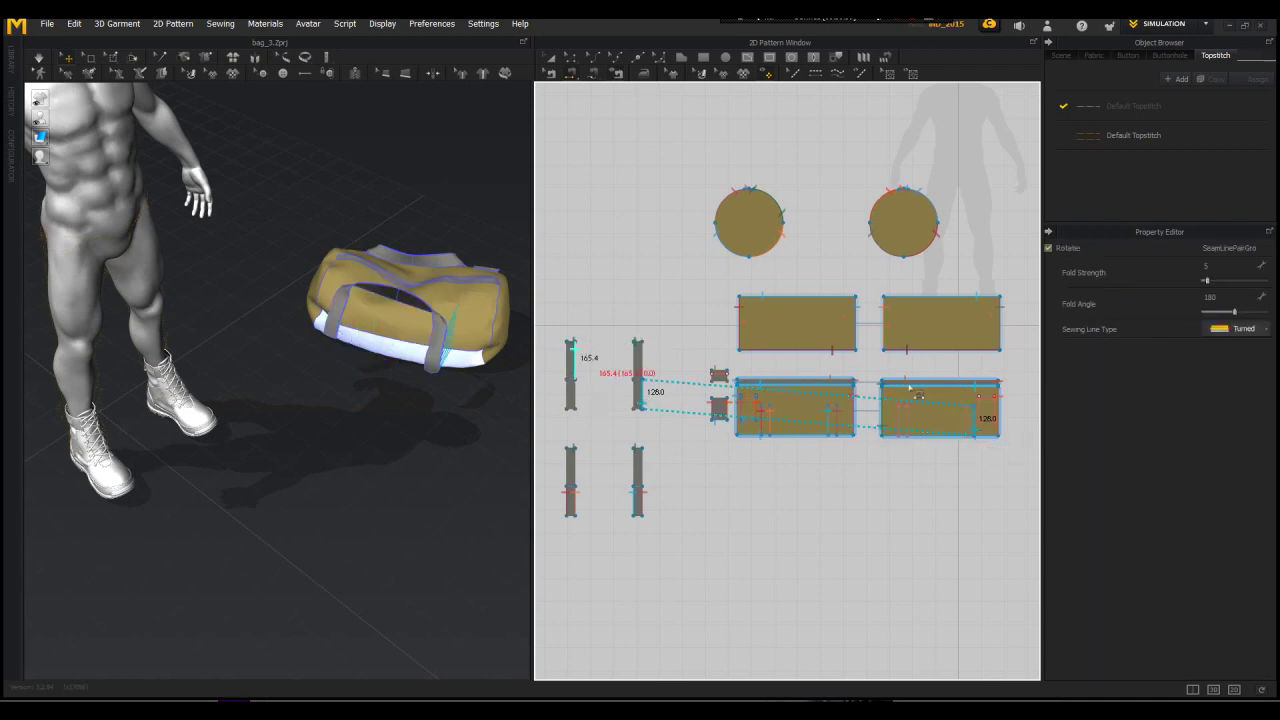
left_click(580, 403)
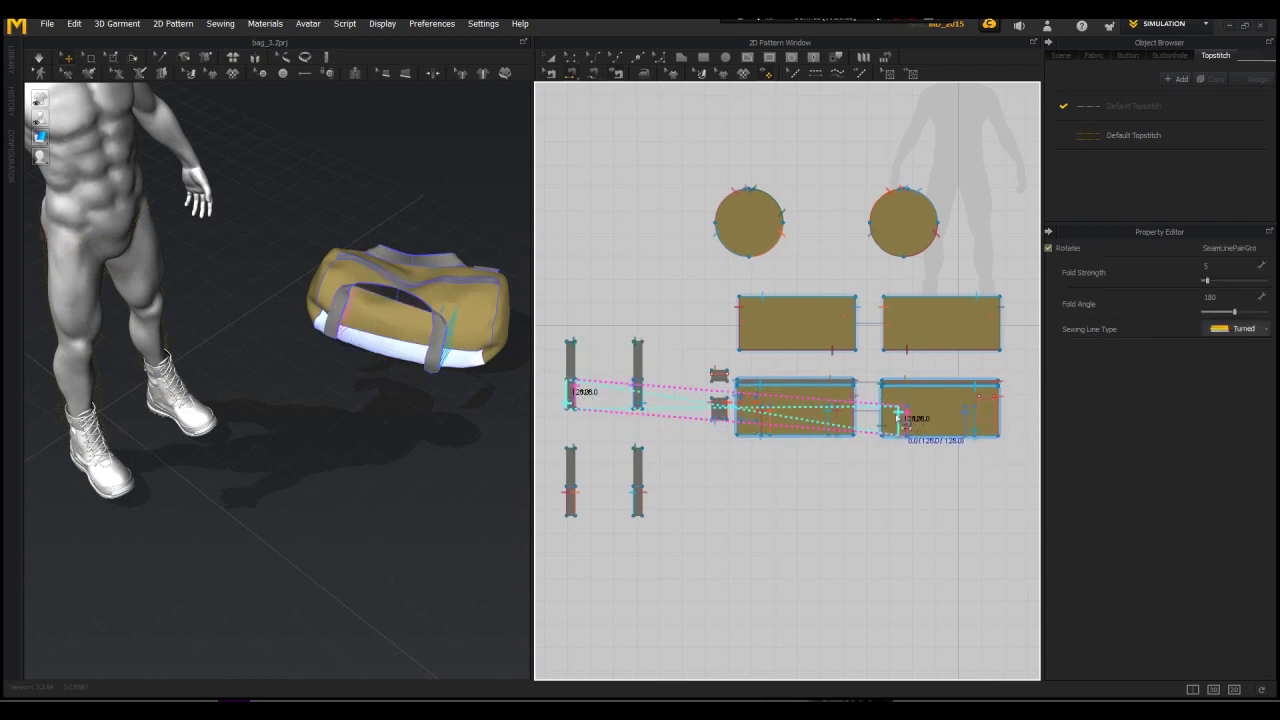
scroll(897, 418, "up", 3)
left_click(902, 441)
Step: Run the simulation to pull the second handle onto the bag, then stop it
right_click_drag(425, 300, 592, 304)
key("space")
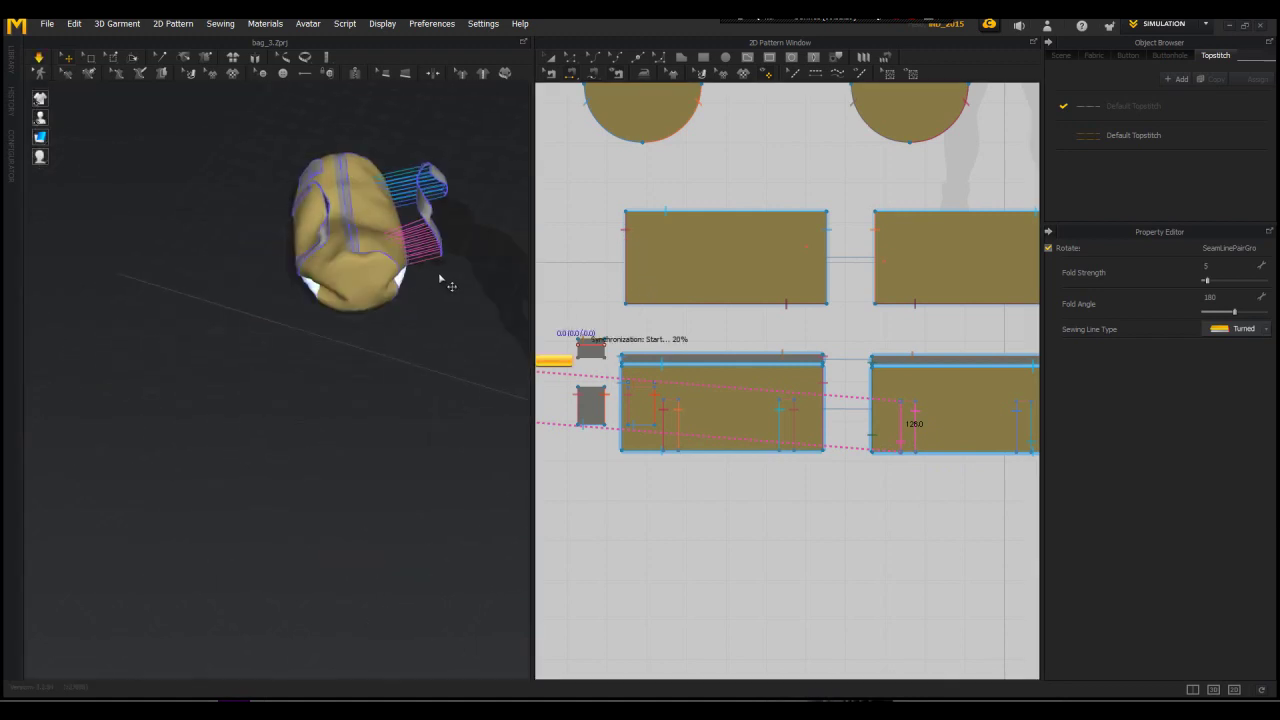
key("space")
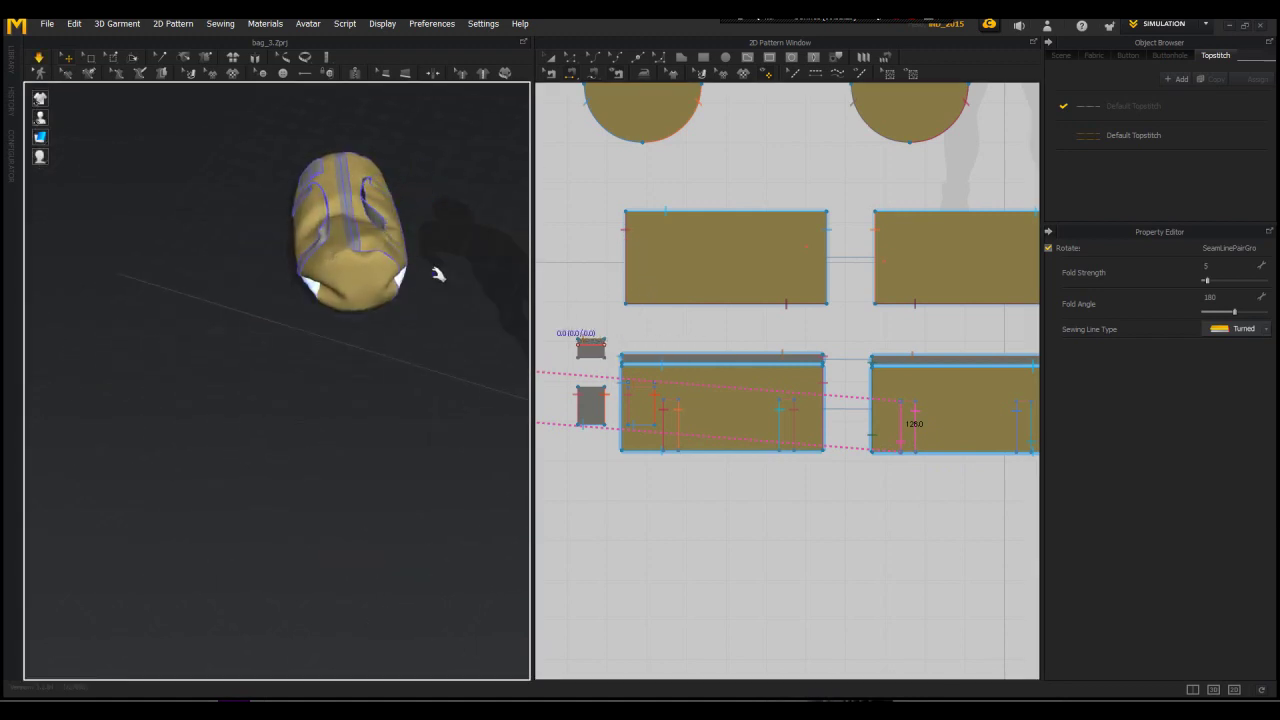
right_click_drag(430, 280, 403, 331)
scroll(403, 331, "up", 2)
key("space")
scroll(656, 316, "down", 4)
Step: Freeze the two long lower side panels of the bag and restart the simulation
key("a")
middle_click_drag(611, 271, 684, 254)
left_click(579, 298)
left_click(630, 292, "shift")
left_click(751, 322)
left_click(853, 334, "shift")
right_click(363, 321)
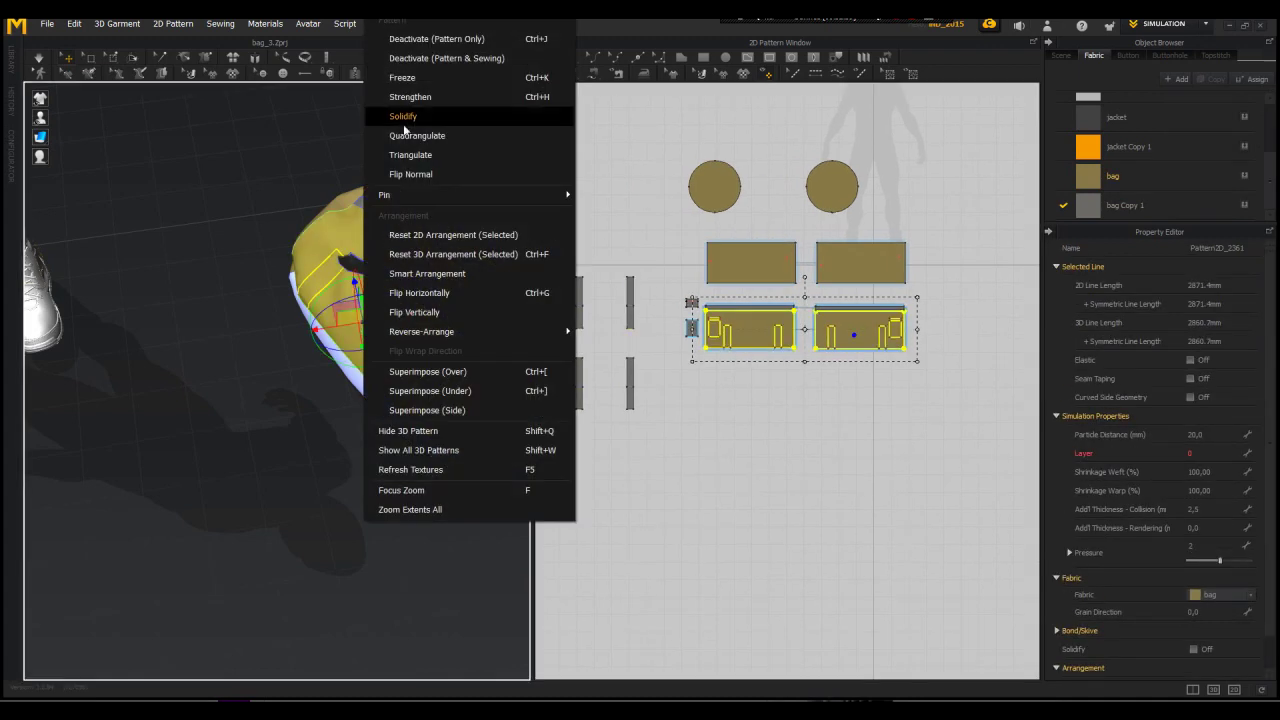
left_click(400, 79)
key("space")
Step: Try to pull the sunken front handle out of the bag while simulating
left_click_drag(360, 263, 426, 309)
left_click(428, 312, "shift")
right_click_drag(428, 312, 386, 257)
left_click_drag(386, 257, 351, 214)
left_click(262, 150)
scroll(262, 150, "up", 2)
right_click_drag(262, 150, 246, 166)
key("space")
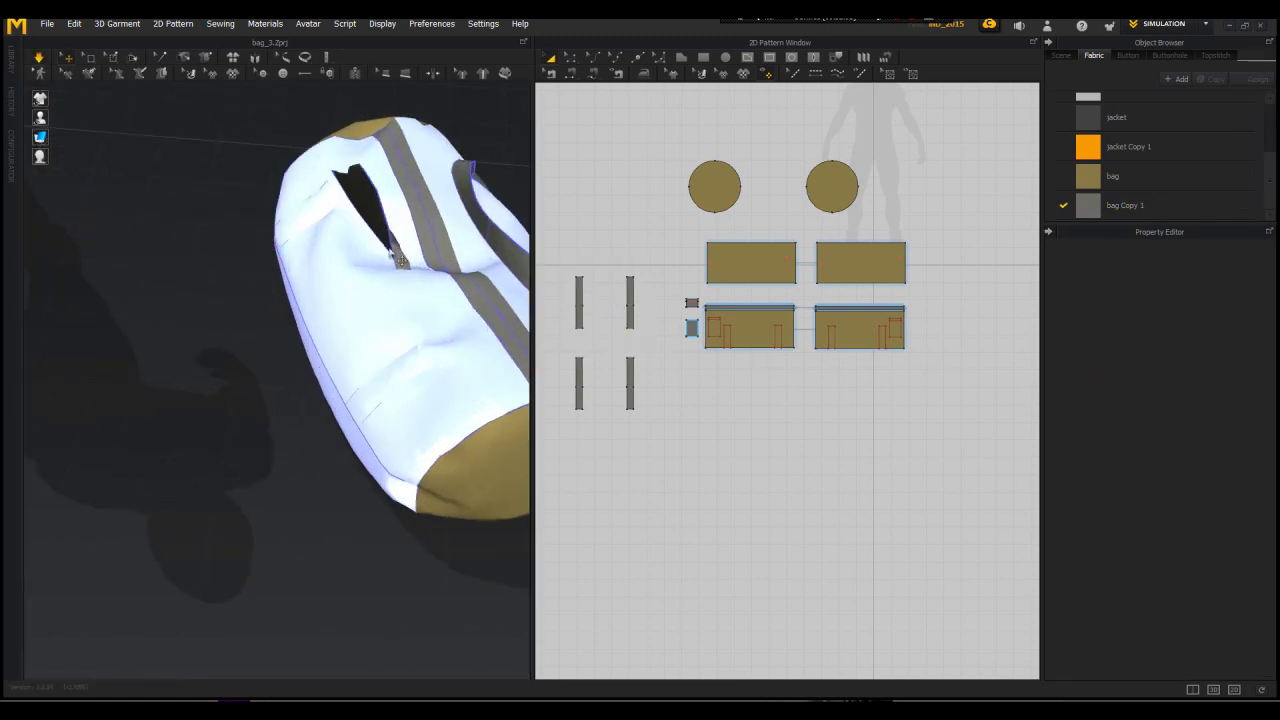
Step: Flip the normals of the sunken front handle's two strips and restart the simulation
left_click(410, 265)
right_click(410, 265)
left_click(440, 133)
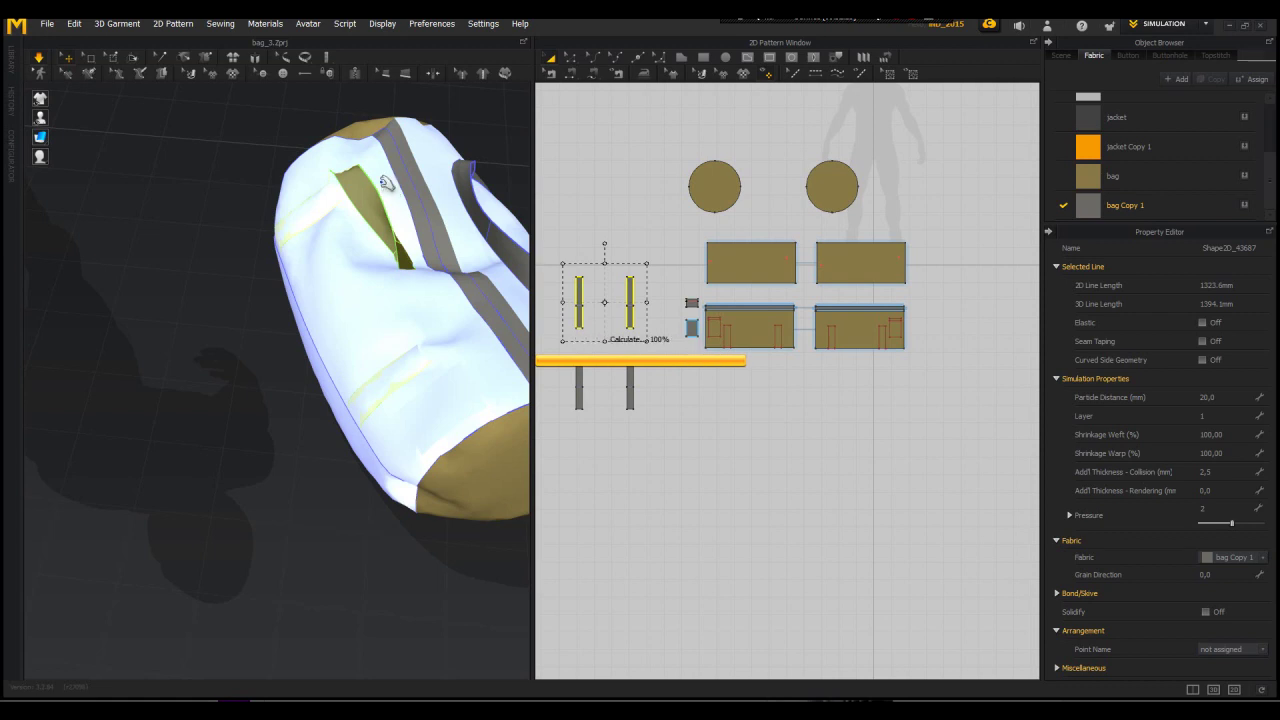
key("space")
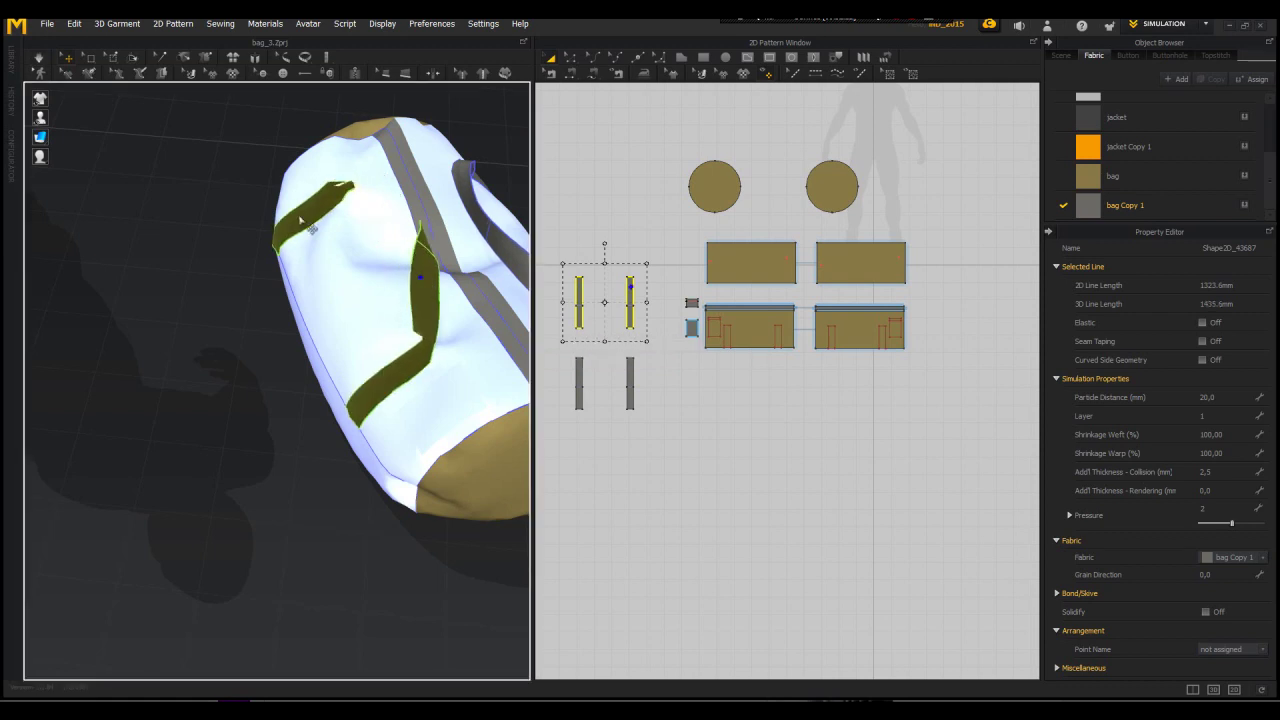
left_click(300, 220, "shift")
right_click(421, 302)
left_click(470, 176)
left_click(307, 205)
left_click(375, 381, "shift")
right_click(374, 381)
left_click(425, 176)
key("space")
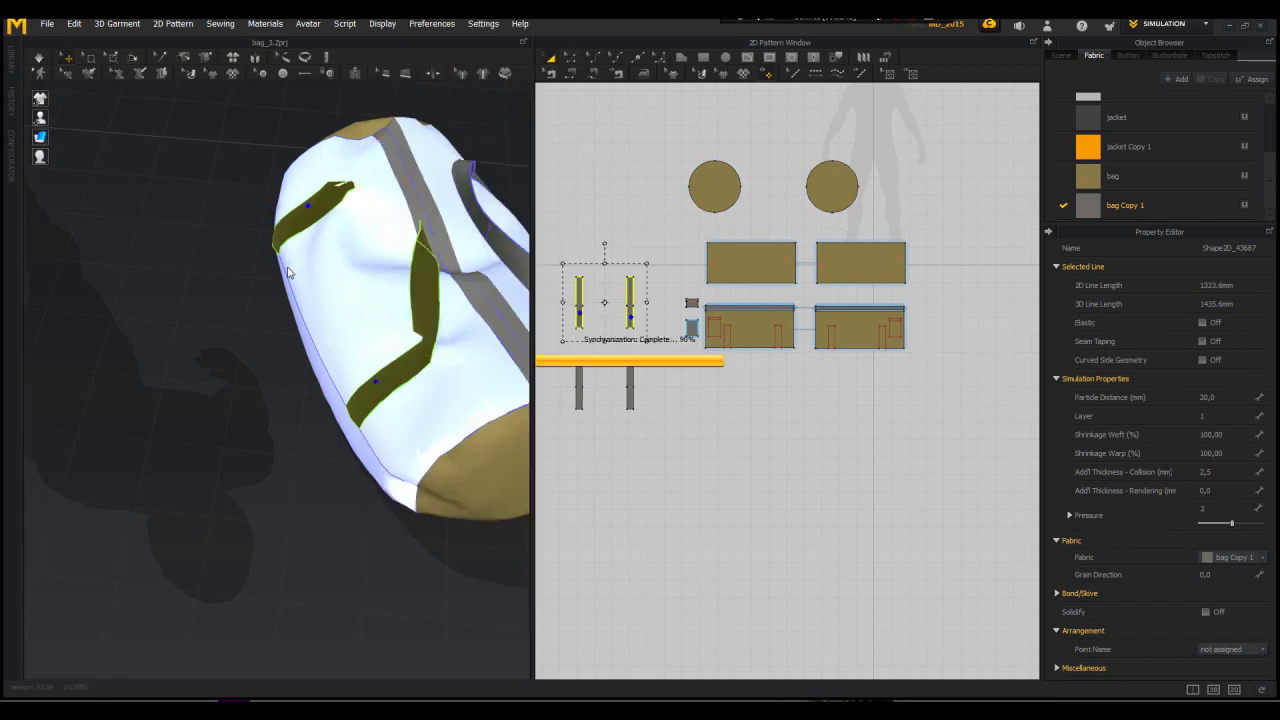
Step: Set the pressure of the two front handle strips to 0 and simulate briefly
right_click_drag(312, 270, 463, 279)
key("space")
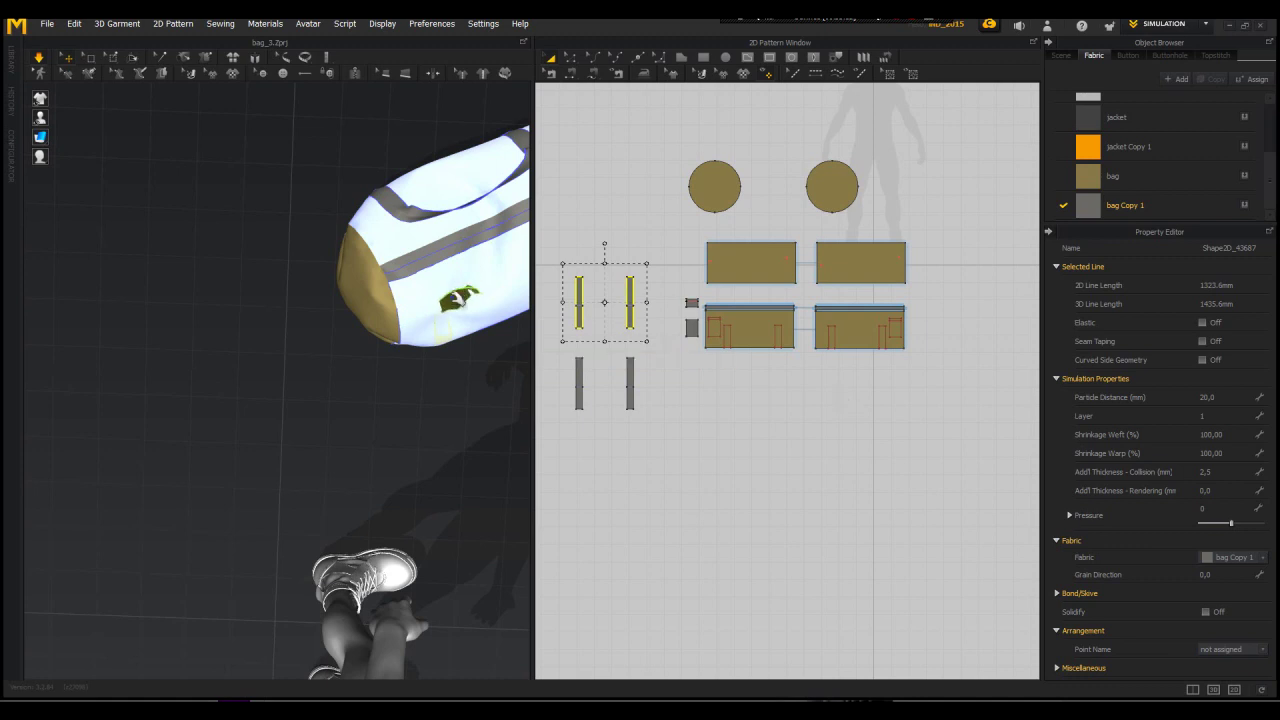
key("space")
right_click_drag(388, 301, 333, 262)
Step: Deactivate one front handle strip, run the simulation, and set the side panel's layer to 0
left_click(320, 375)
right_click(370, 410)
left_click(425, 58)
left_click(242, 263)
key("space")
left_click(382, 227)
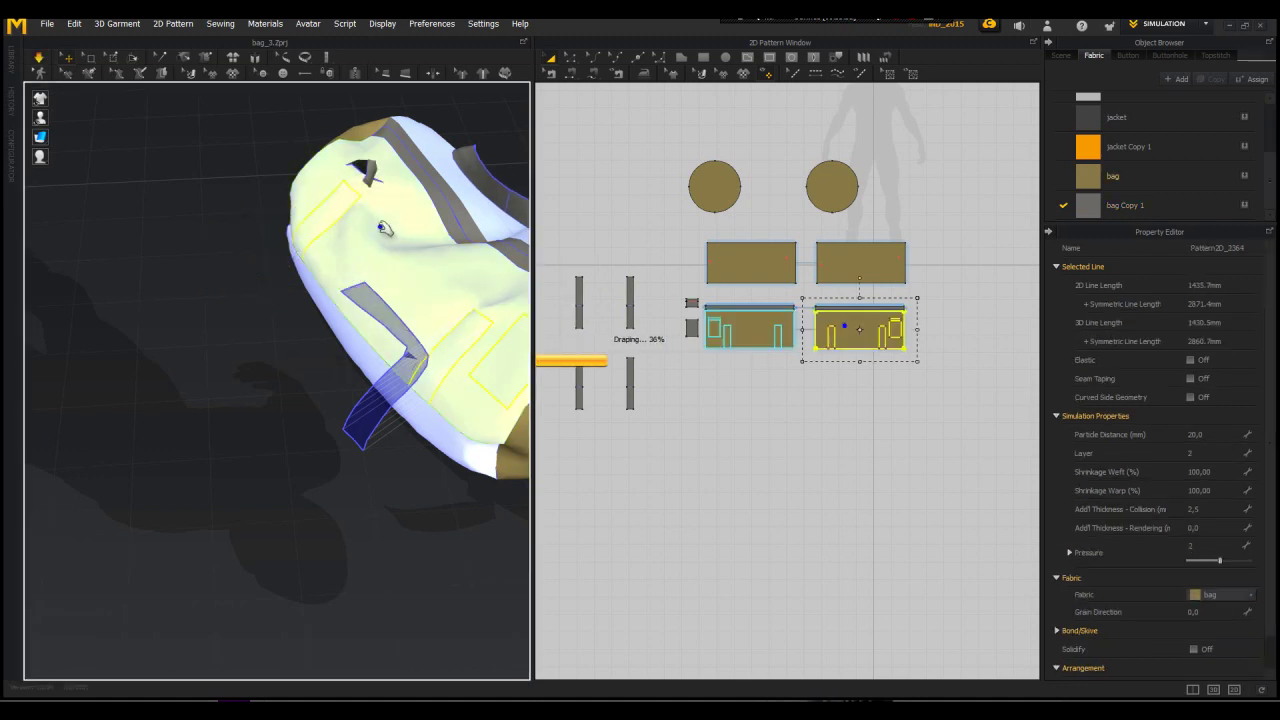
left_click(1216, 451)
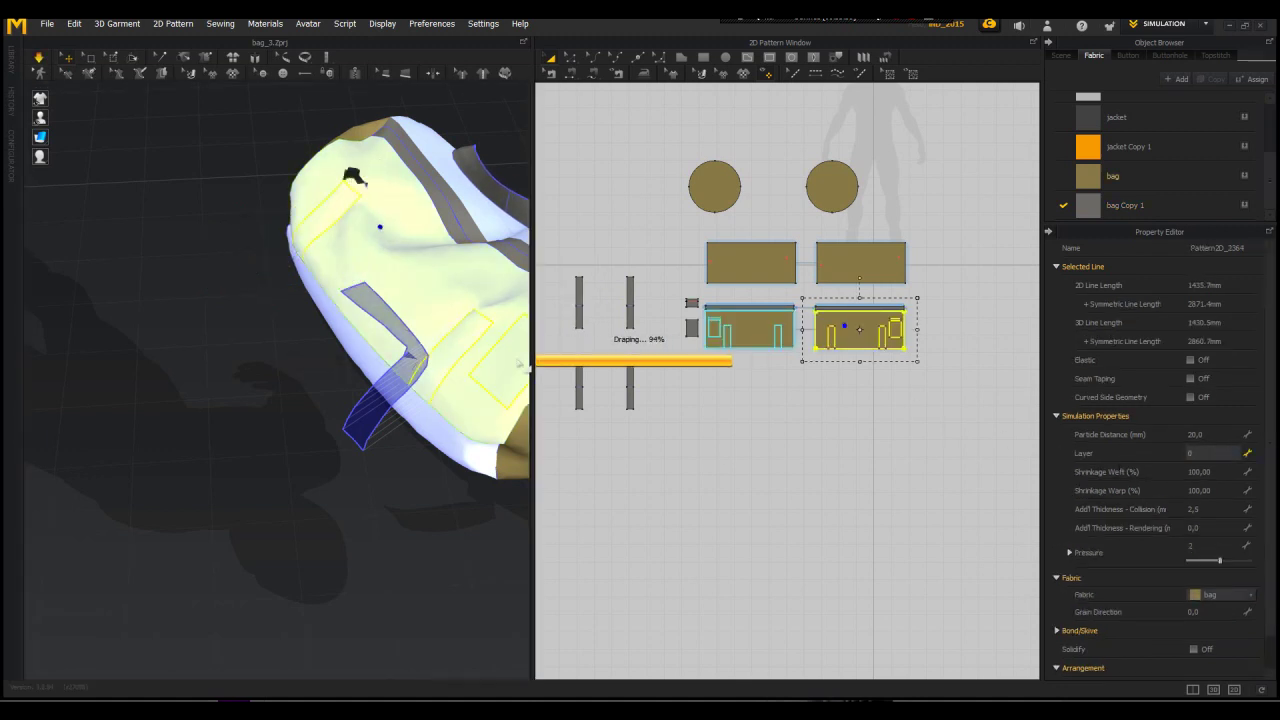
Step: Pull the sinking handle strip outward and reactivate the deactivated front handle strip
left_click(427, 124)
left_click_drag(350, 200, 379, 305)
right_click(425, 378)
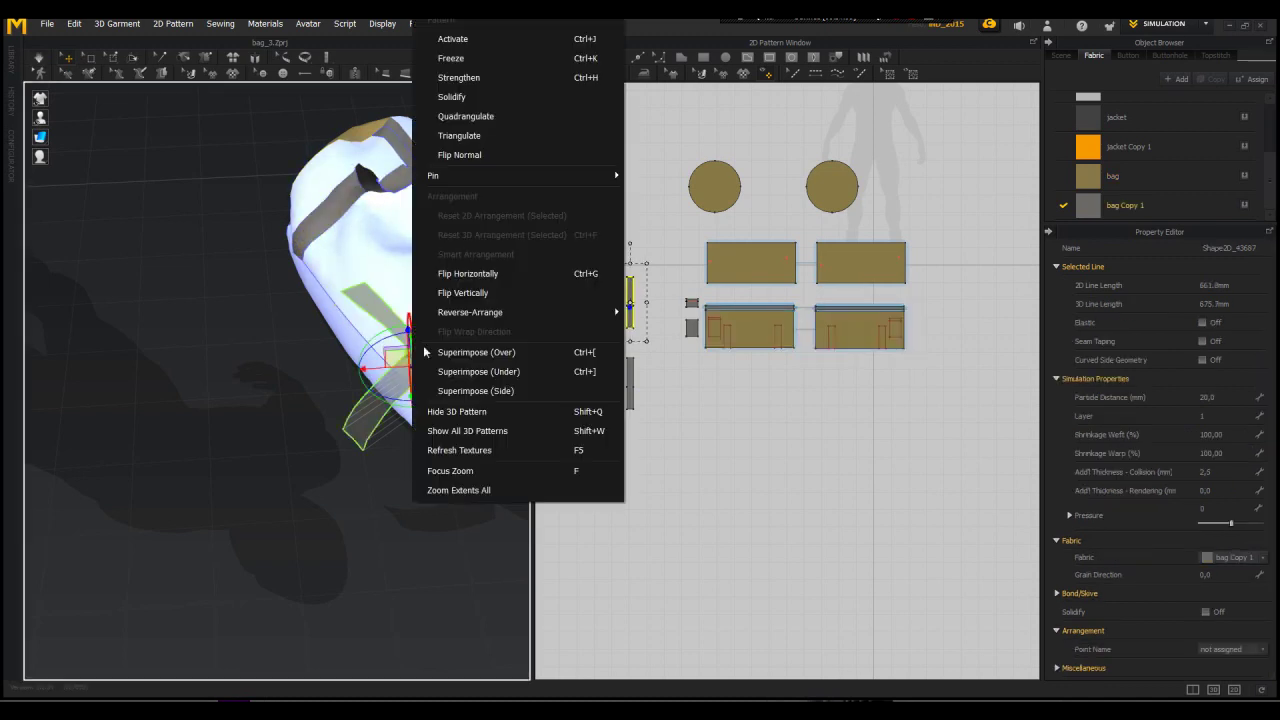
left_click(483, 38)
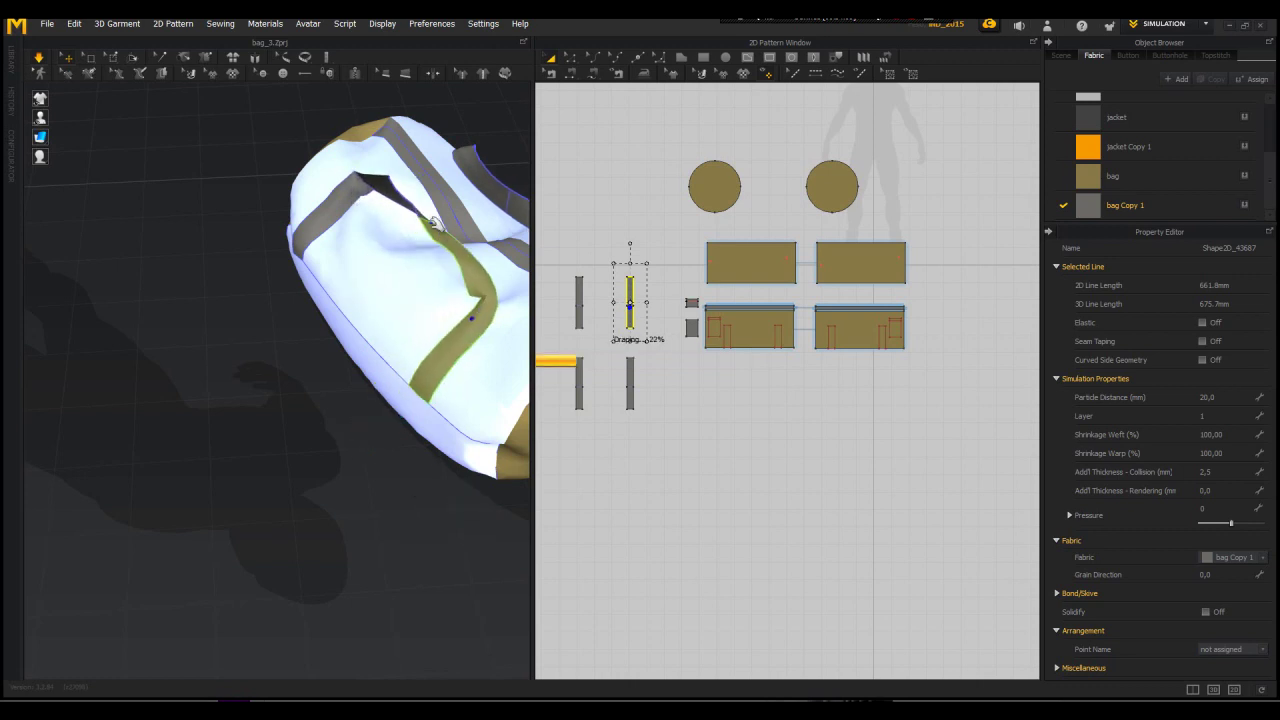
Step: Pull the front handle's free section out over the bag surface during the simulation, then stop it
right_click_drag(453, 250, 415, 234)
middle_click_drag(415, 234, 335, 278)
left_click_drag(335, 276, 416, 240)
key("space")
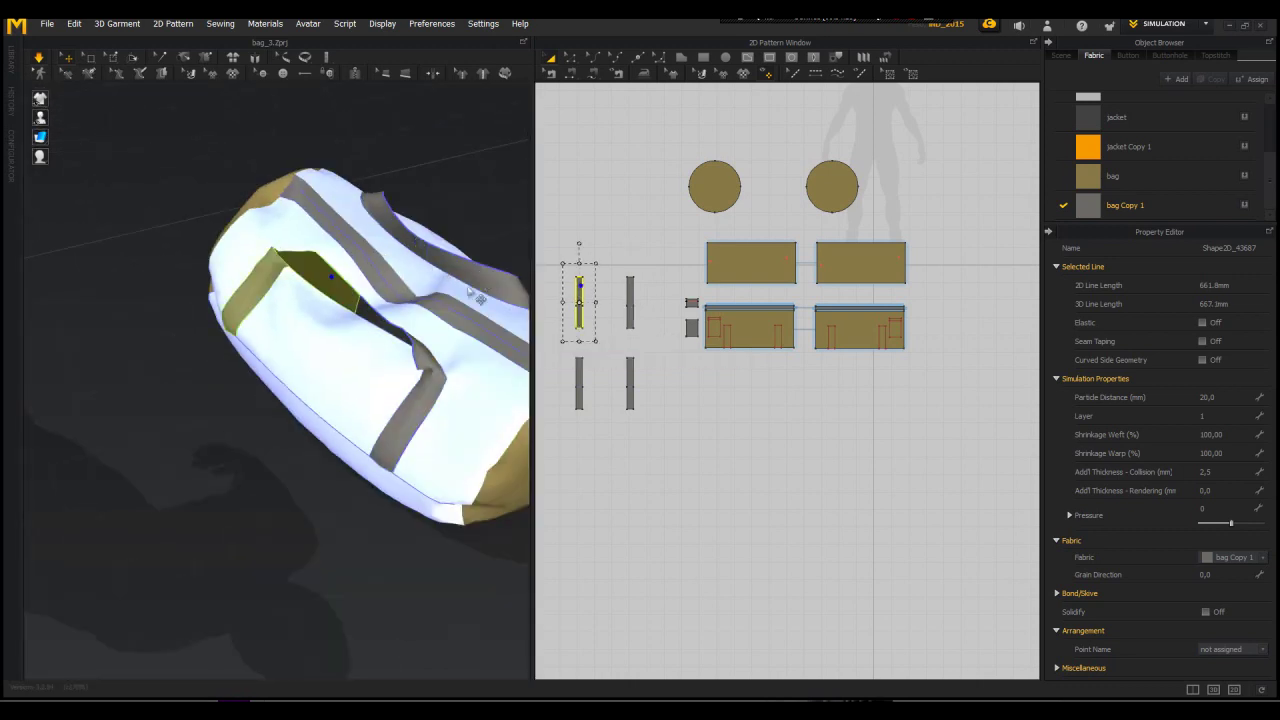
Step: Give all four handle strips one common pressure value and simulate until both handles settle on the bag
left_click(475, 277)
left_click(410, 240, "shift")
left_click(323, 280, "shift")
left_click(390, 322, "shift")
left_click(1222, 511)
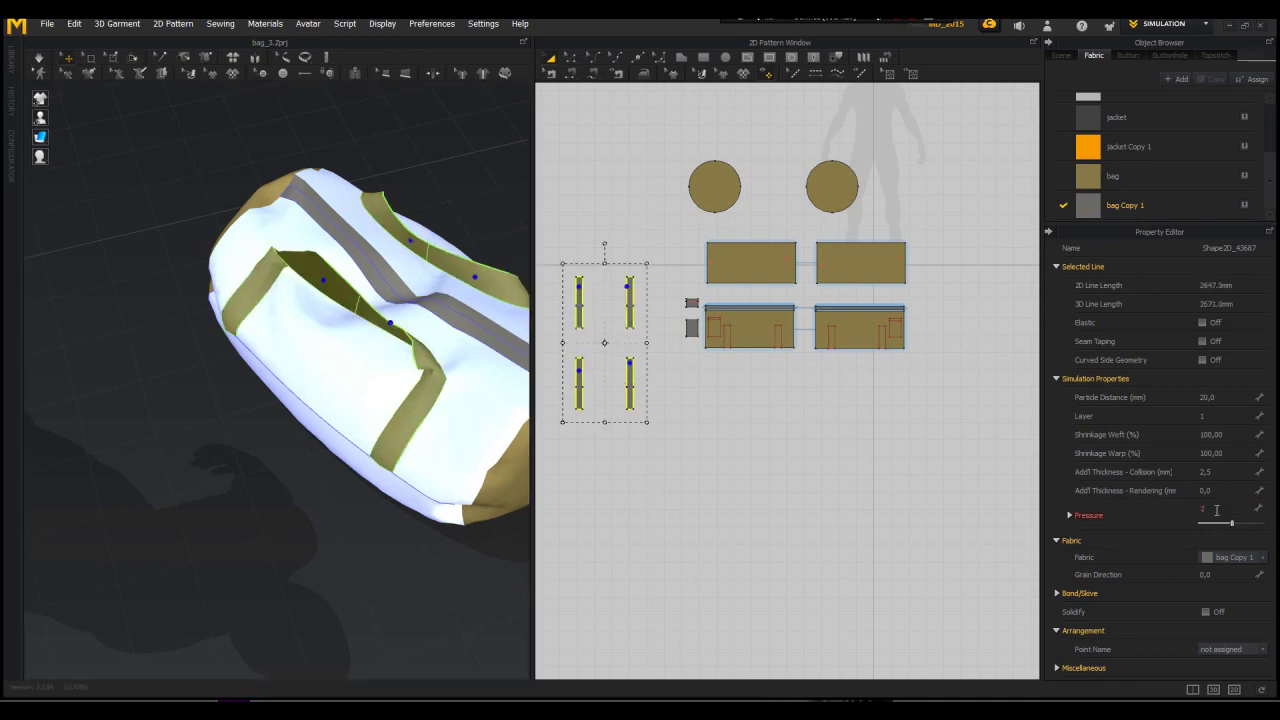
key("space")
right_click_drag(317, 478, 783, 404)
left_click(254, 391)
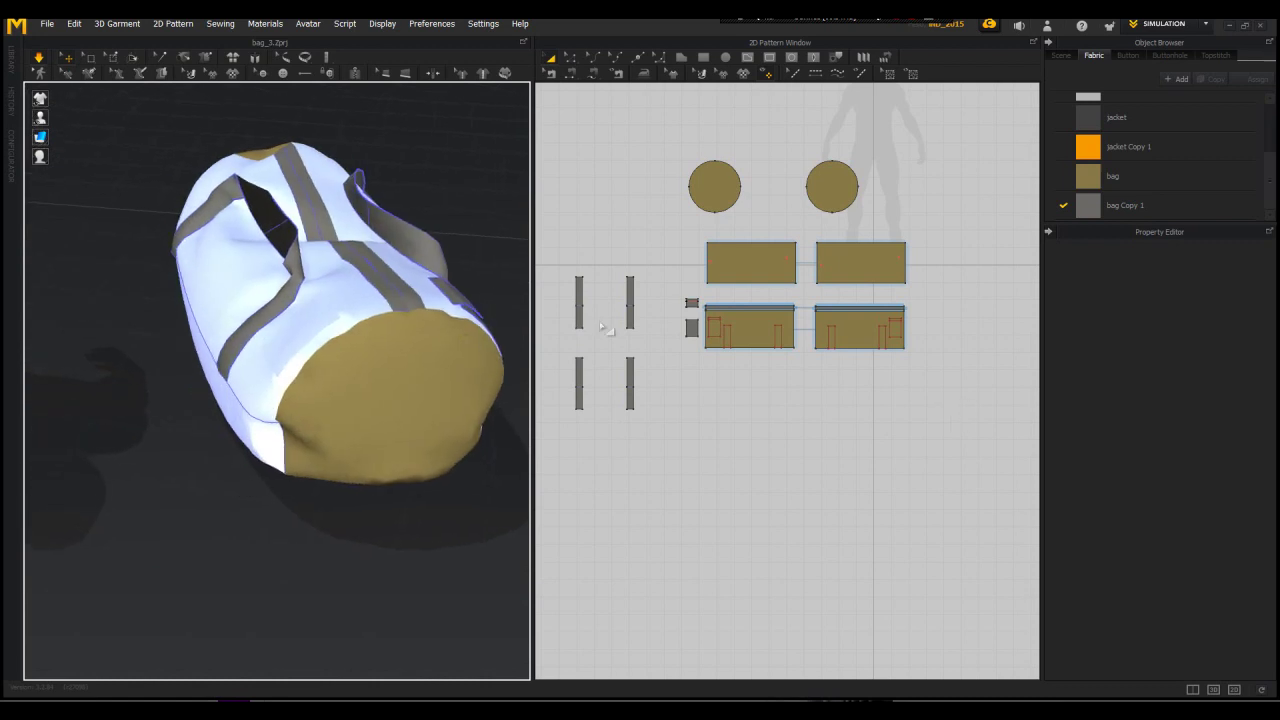
scroll(671, 328, "up", 4)
scroll(673, 312, "down", 3)
right_click_drag(440, 330, 325, 205)
key("space")
Step: Measure the combined length of the end edges of the two gray seam strips
left_click(571, 63)
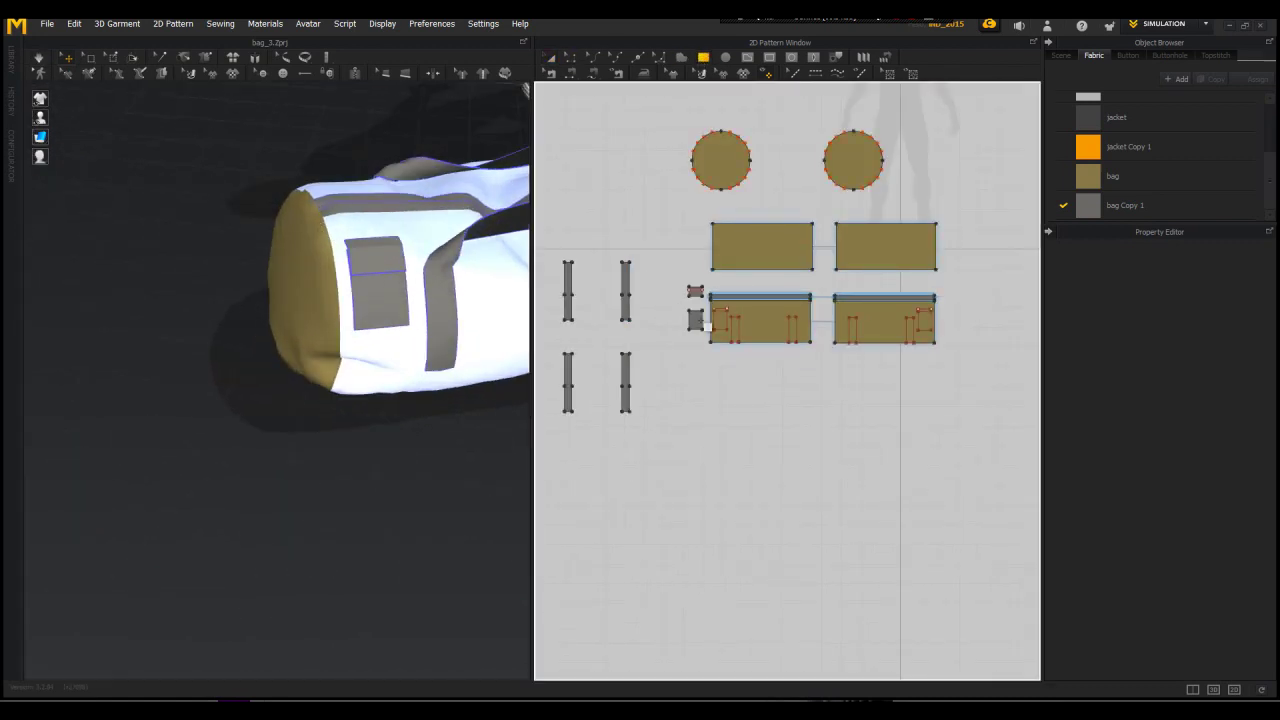
scroll(702, 298, "up", 4)
left_click(735, 281)
scroll(983, 391, "down", 2)
middle_click_drag(983, 391, 640, 444)
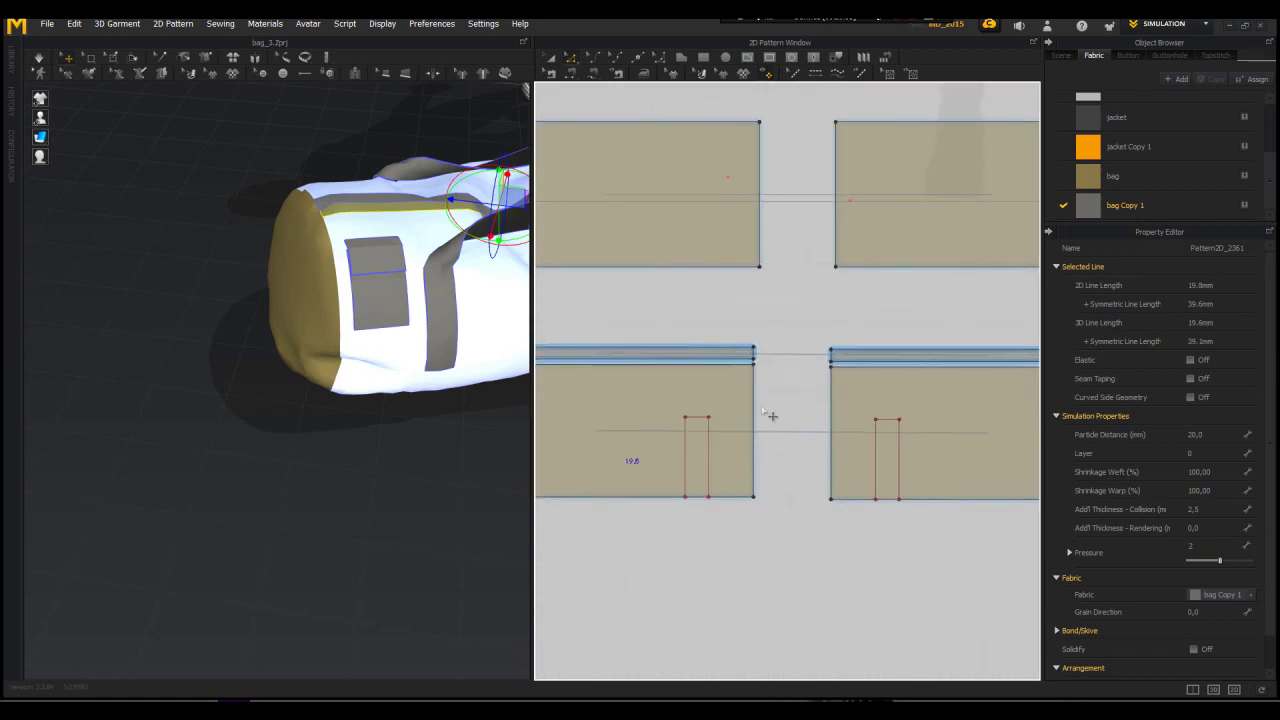
left_click(831, 355, "shift")
scroll(849, 358, "down", 4)
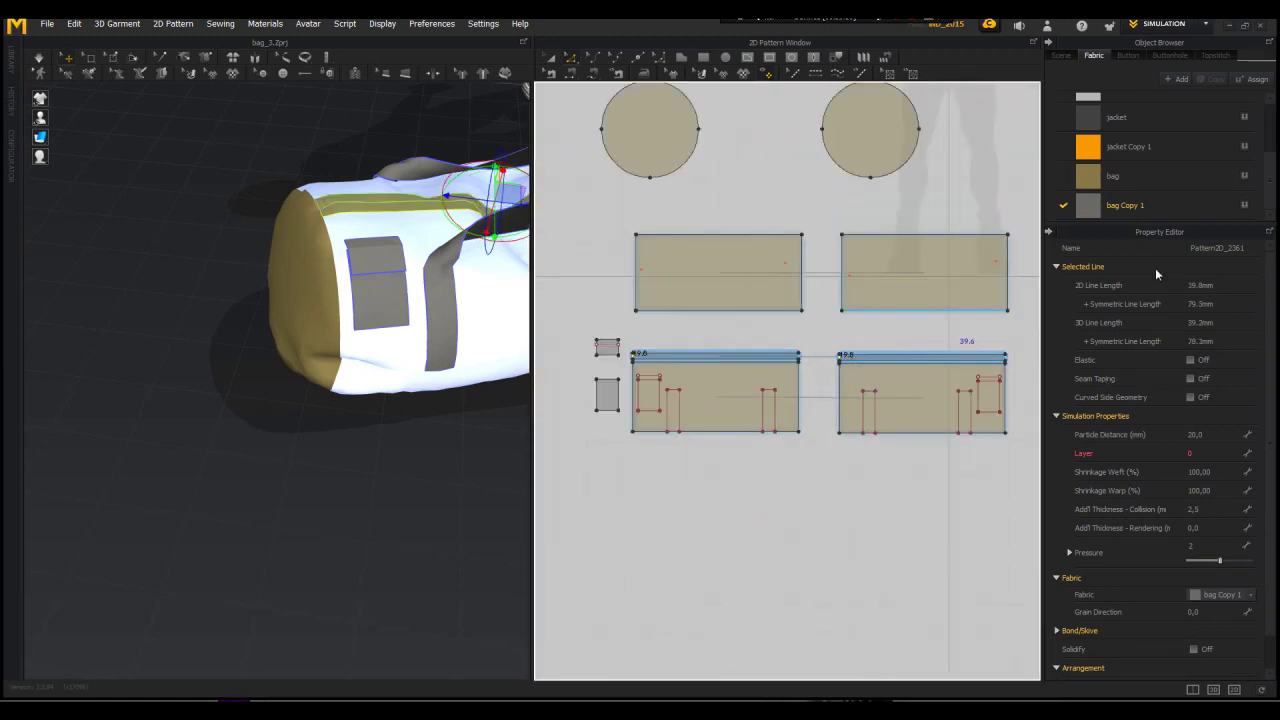
Step: Draw a small gray rectangle in the empty area above the handle strips in 2D
left_click(700, 59)
scroll(664, 225, "down", 2)
middle_click_drag(664, 225, 754, 220)
scroll(578, 260, "up", 4)
left_click_drag(705, 224, 746, 255)
scroll(664, 336, "down", 3)
left_click(572, 57)
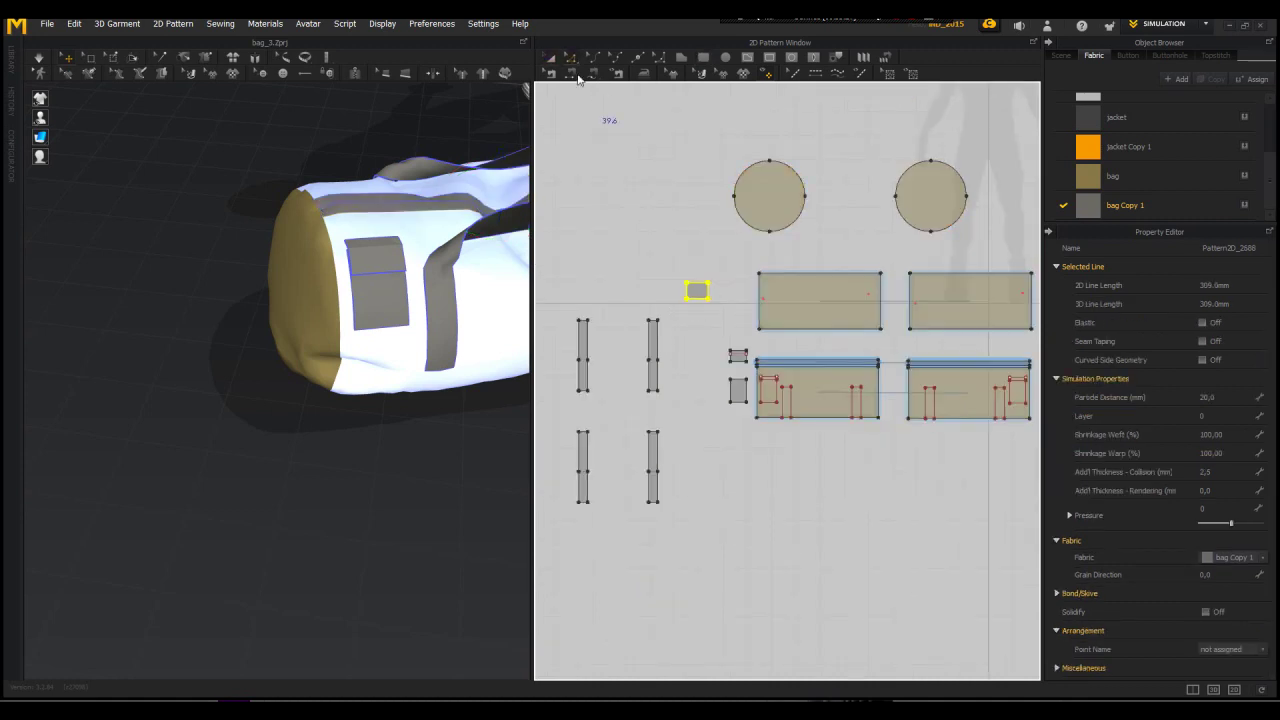
Step: Reduce the new rectangle's height to 39.5 mm and narrow its width slightly
scroll(751, 326, "up", 3)
left_click_drag(586, 203, 712, 300)
scroll(660, 261, "up", 3)
left_click(549, 57)
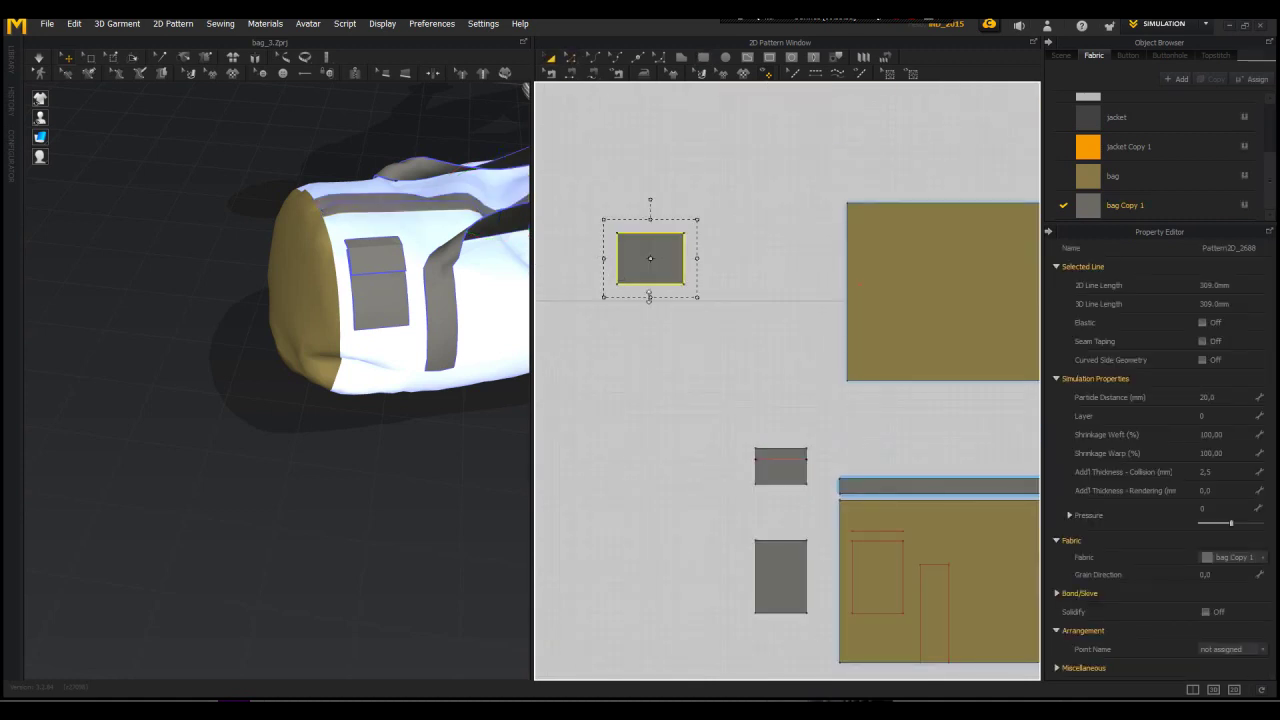
left_click(572, 57)
scroll(650, 237, "up", 3)
left_click(657, 329)
left_click_drag(658, 317, 659, 299)
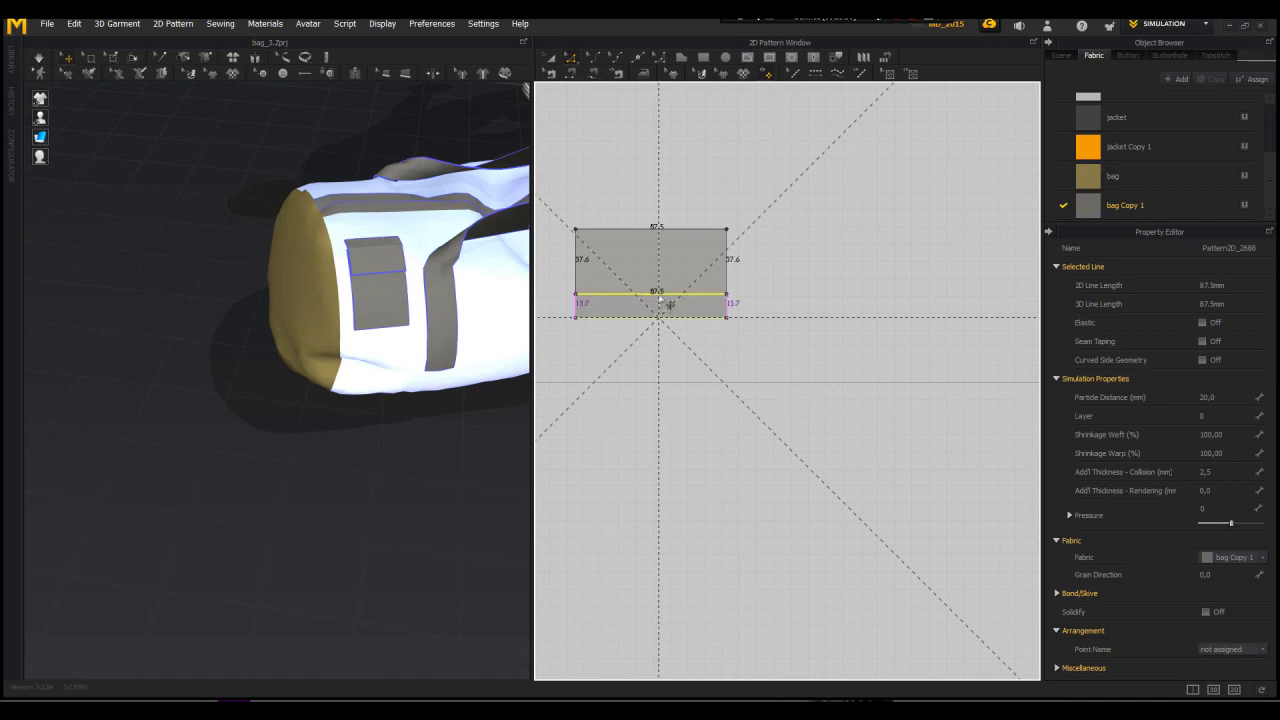
scroll(605, 262, "down", 3)
left_click_drag(616, 259, 619, 261)
Step: Move the new rectangle in 3D so it floats beyond the pocket end of the bag
scroll(478, 380, "down", 3)
left_click_drag(481, 411, 284, 309)
scroll(308, 345, "up", 3)
right_click_drag(308, 345, 300, 278)
left_click_drag(337, 288, 398, 331)
scroll(398, 331, "up", 3)
right_click_drag(398, 331, 440, 285)
Step: Select the gray top-seam strip in 3D to identify its matching 2D pattern piece
left_click(597, 75)
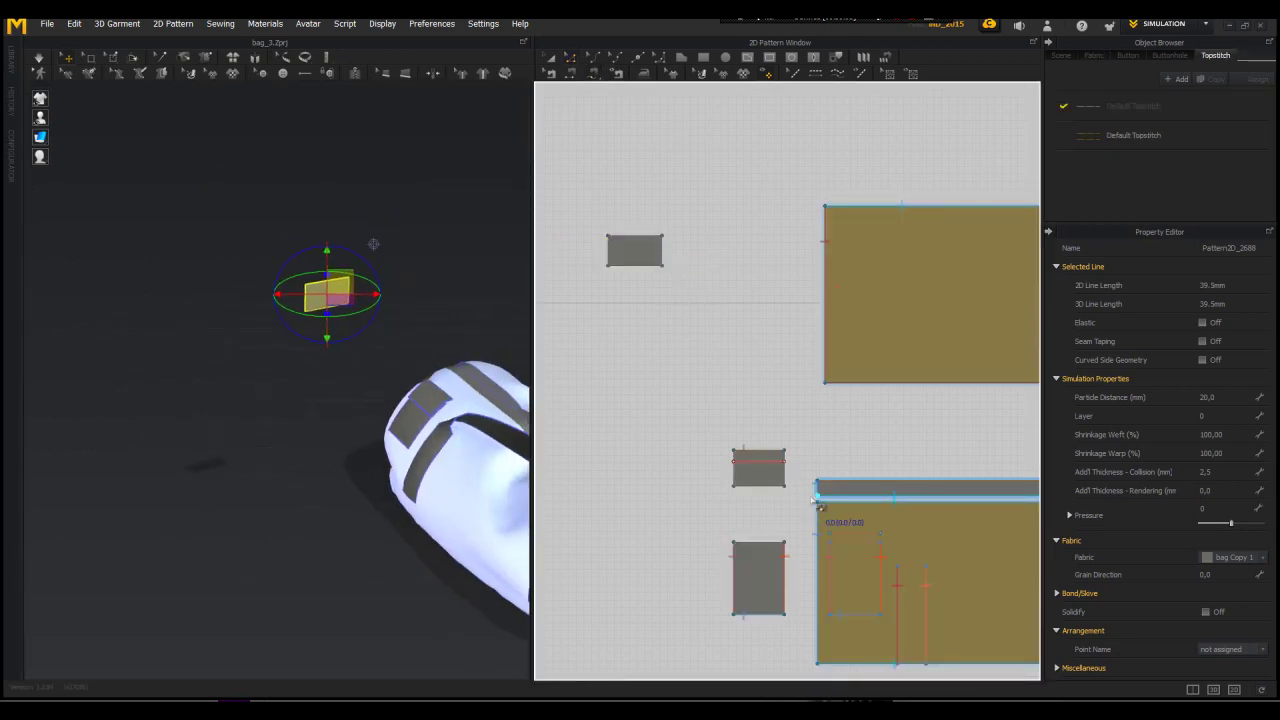
left_click(550, 58)
left_click(466, 366)
middle_click_drag(622, 396, 538, 390)
scroll(430, 385, "up", 3)
right_click_drag(430, 395, 414, 370)
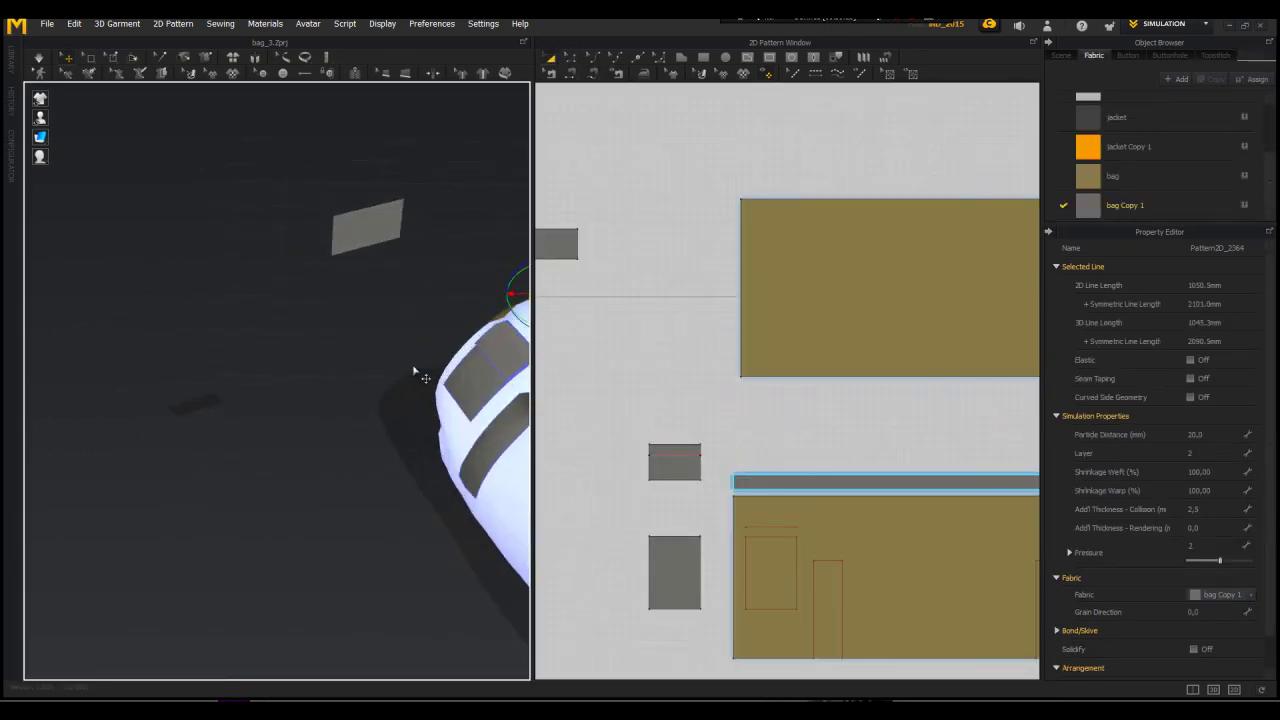
middle_click_drag(414, 370, 278, 430)
scroll(278, 430, "up", 2)
left_click(424, 363)
left_click(465, 379)
scroll(838, 497, "down", 5)
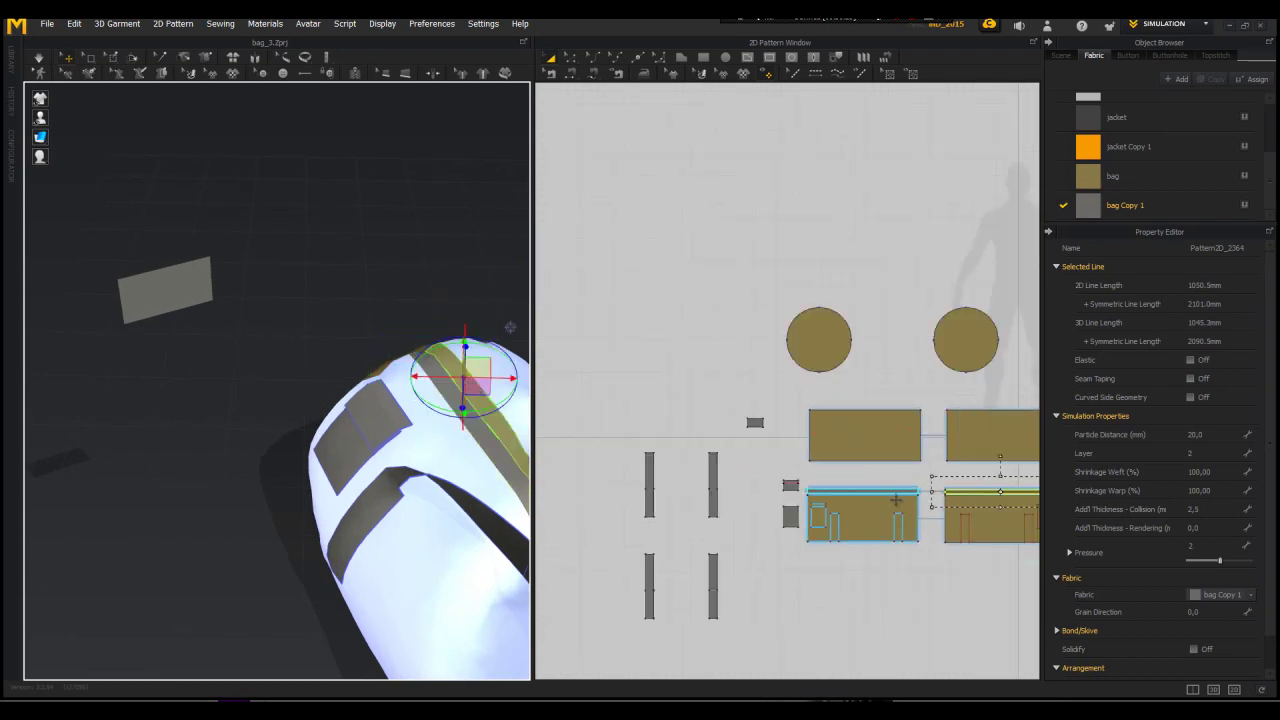
scroll(890, 497, "up", 3)
Step: Sew the 19.8 mm end of the first gray seam strip to half of the rectangle's short side
left_click(597, 75)
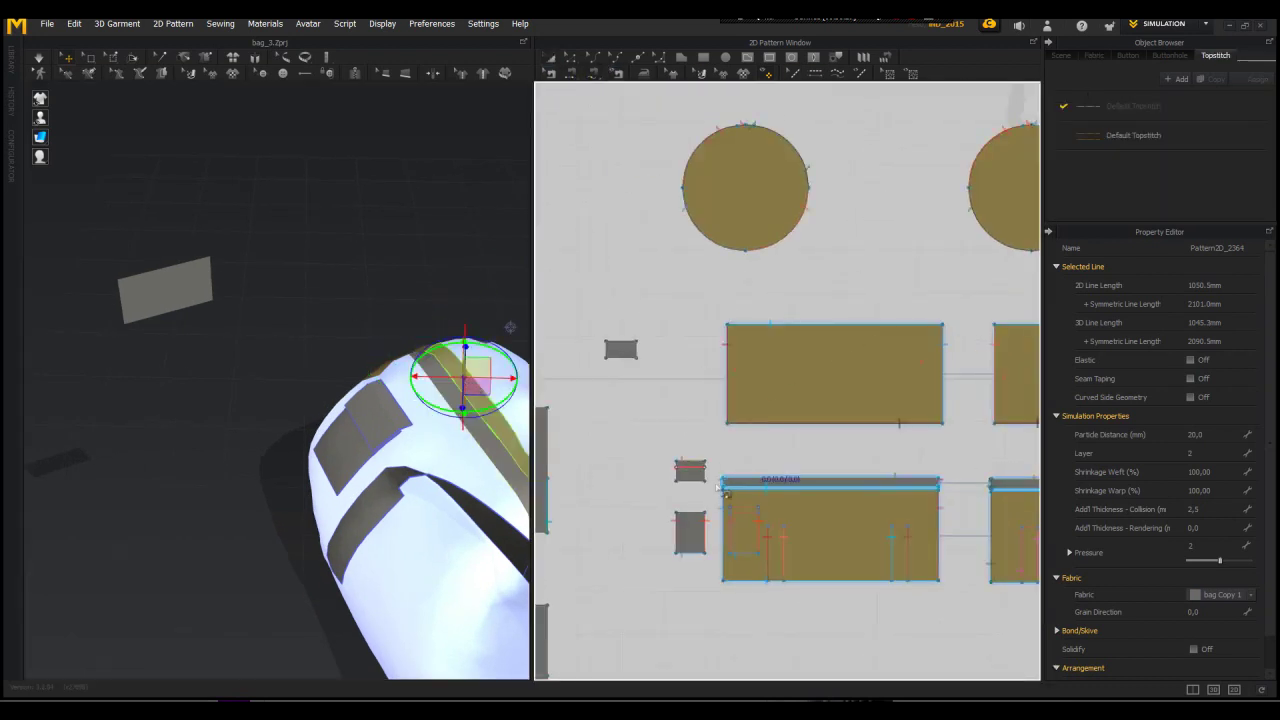
scroll(720, 489, "up", 3)
left_click(738, 486)
left_click(738, 460)
scroll(672, 394, "down", 4)
scroll(620, 307, "up", 2)
left_click(620, 310)
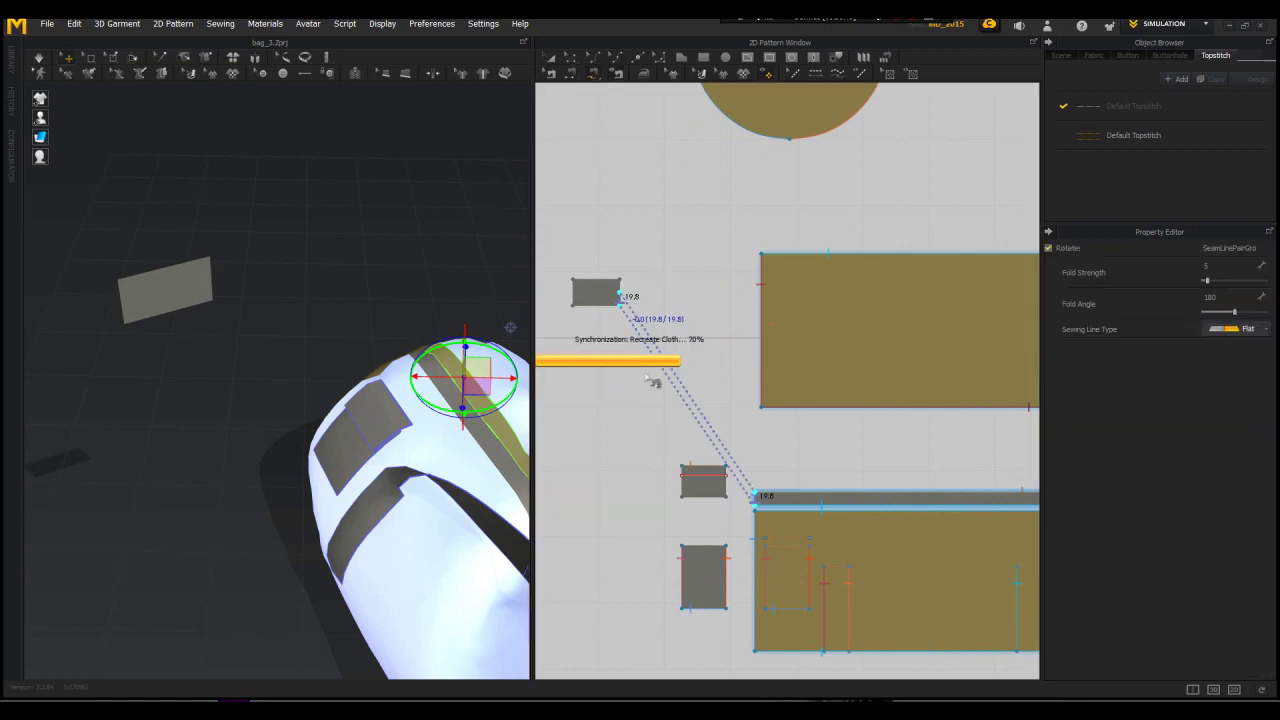
Step: Sew the remaining 19.7 mm of the rectangle's short side to the outer end of the other seam strip
left_click(622, 281)
scroll(743, 433, "down", 4)
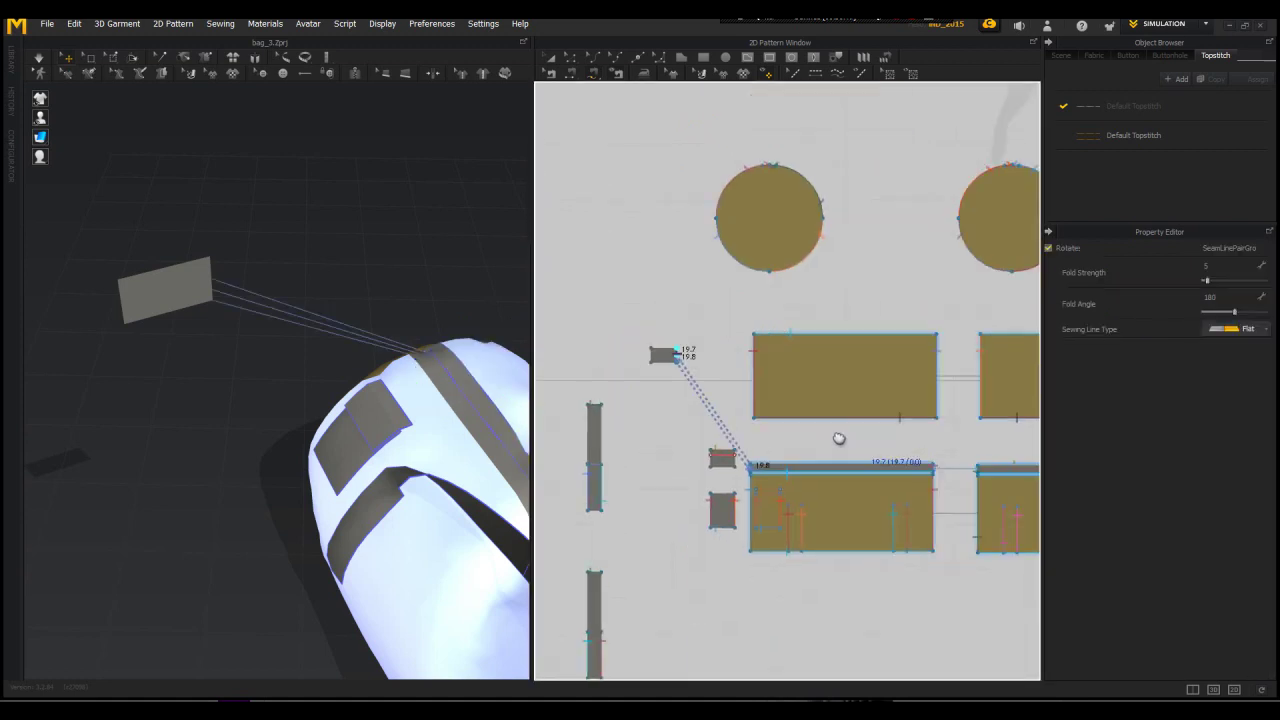
scroll(916, 466, "up", 5)
scroll(246, 306, "up", 1)
Step: Simulate the rectangle onto the seam strips, set its layer to 2, and stop the simulation
key("space")
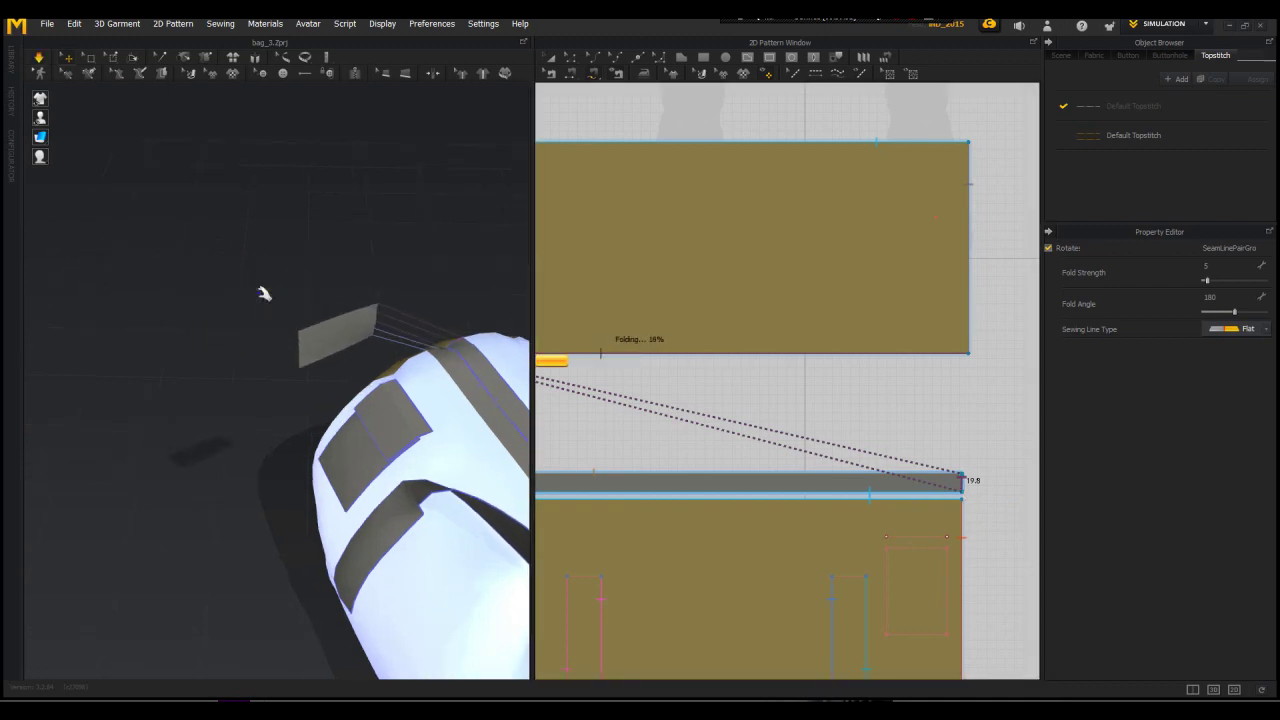
left_click(460, 343)
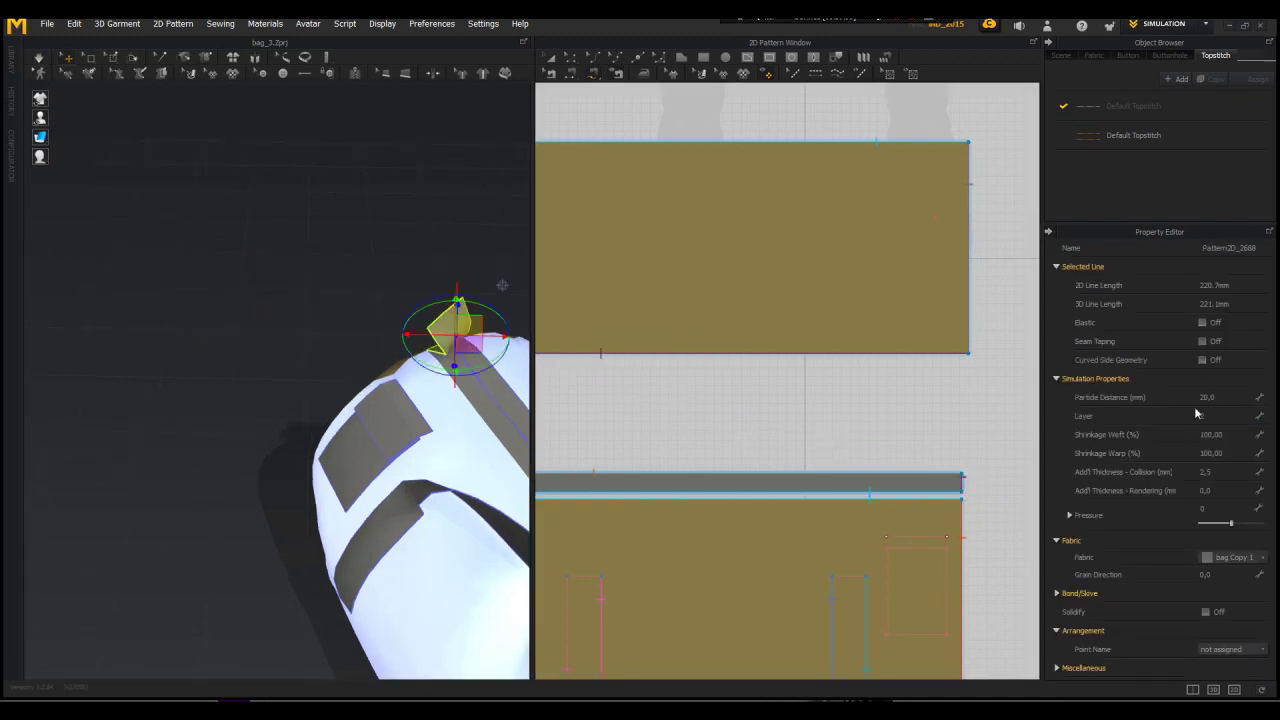
right_click_drag(366, 265, 323, 355)
key("space")
Step: Sew the rectangle's two 39.5 mm side edges together and simulate it into a loop
scroll(657, 417, "down", 3)
middle_click_drag(724, 398, 869, 337)
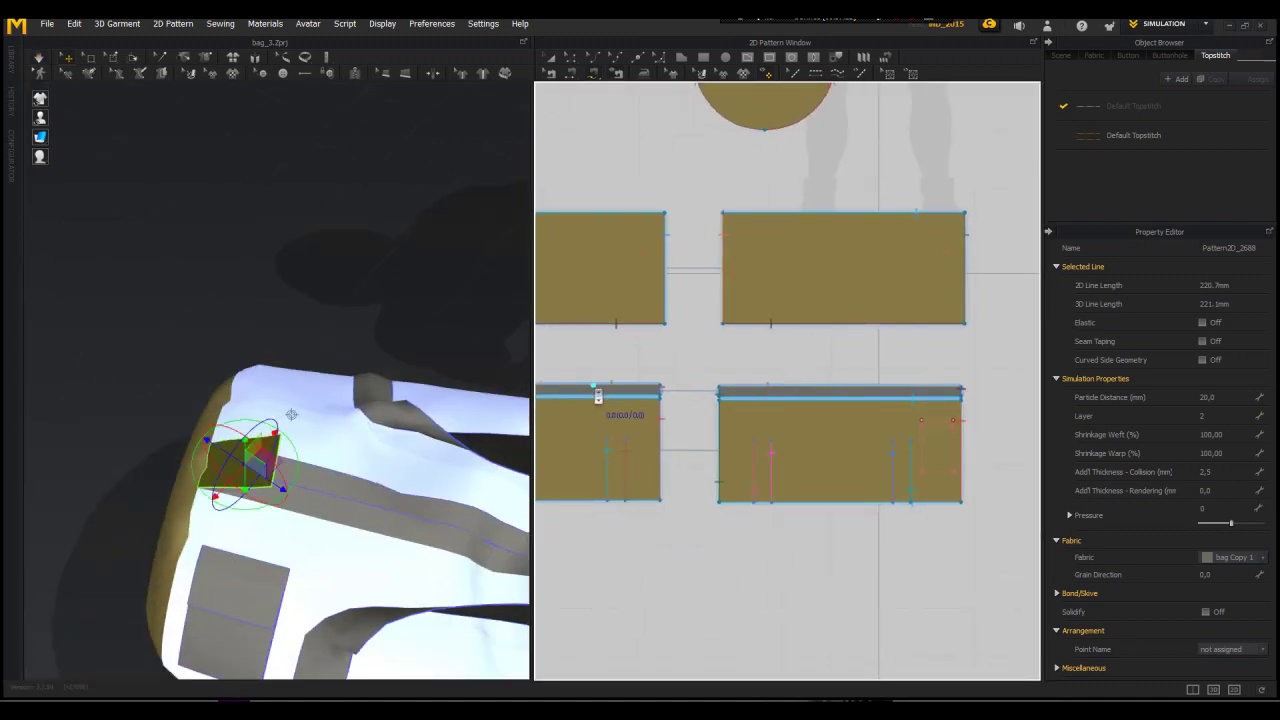
scroll(597, 393, "down", 2)
middle_click_drag(612, 399, 754, 368)
middle_click_drag(640, 250, 740, 264)
scroll(765, 256, "up", 4)
middle_click_drag(755, 326, 963, 329)
left_click(723, 348)
left_click(776, 350)
key("space")
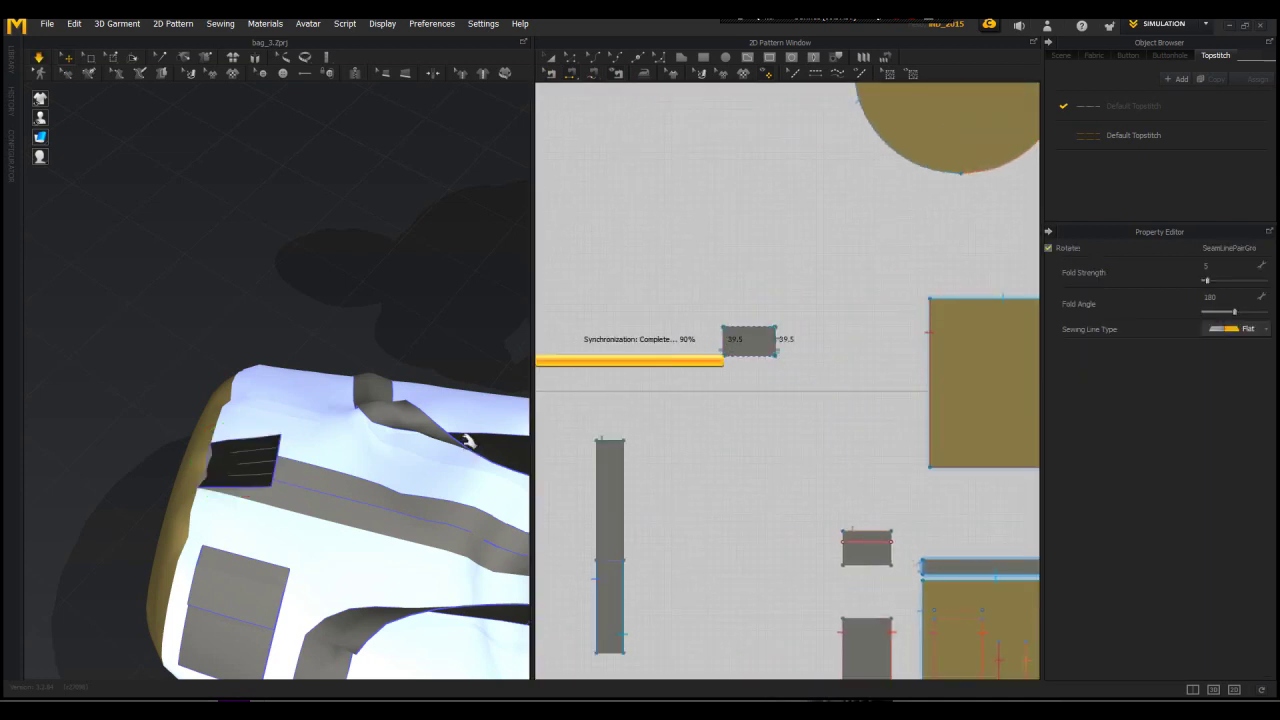
right_click_drag(280, 486, 208, 480)
key("space")
Step: Set the loop piece's particle distance to 10 and its pressure to 1
left_click(163, 531)
left_click(1231, 397)
type("10")
key("Return")
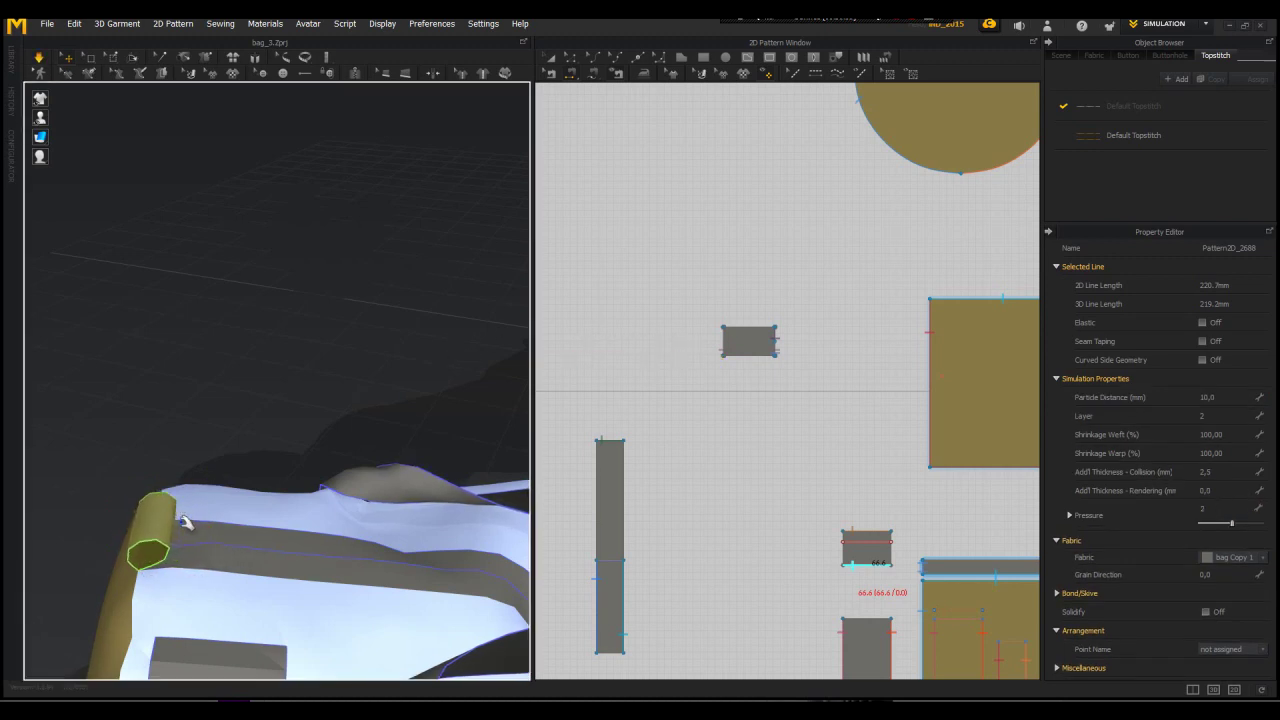
left_click_drag(136, 519, 330, 402)
left_click(1231, 514)
type("1")
key("Return")
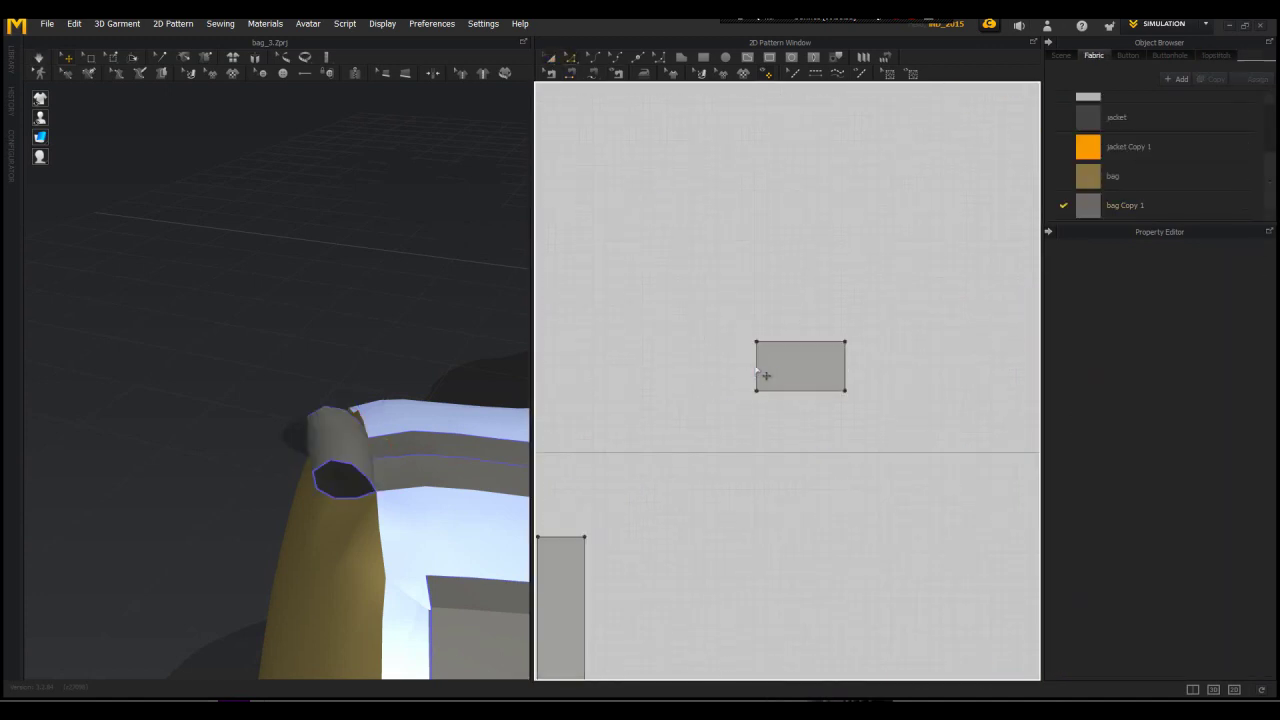
Step: Widen the loop piece to 82.1 mm, set its pressure to 0, and simulate it
left_click(748, 365)
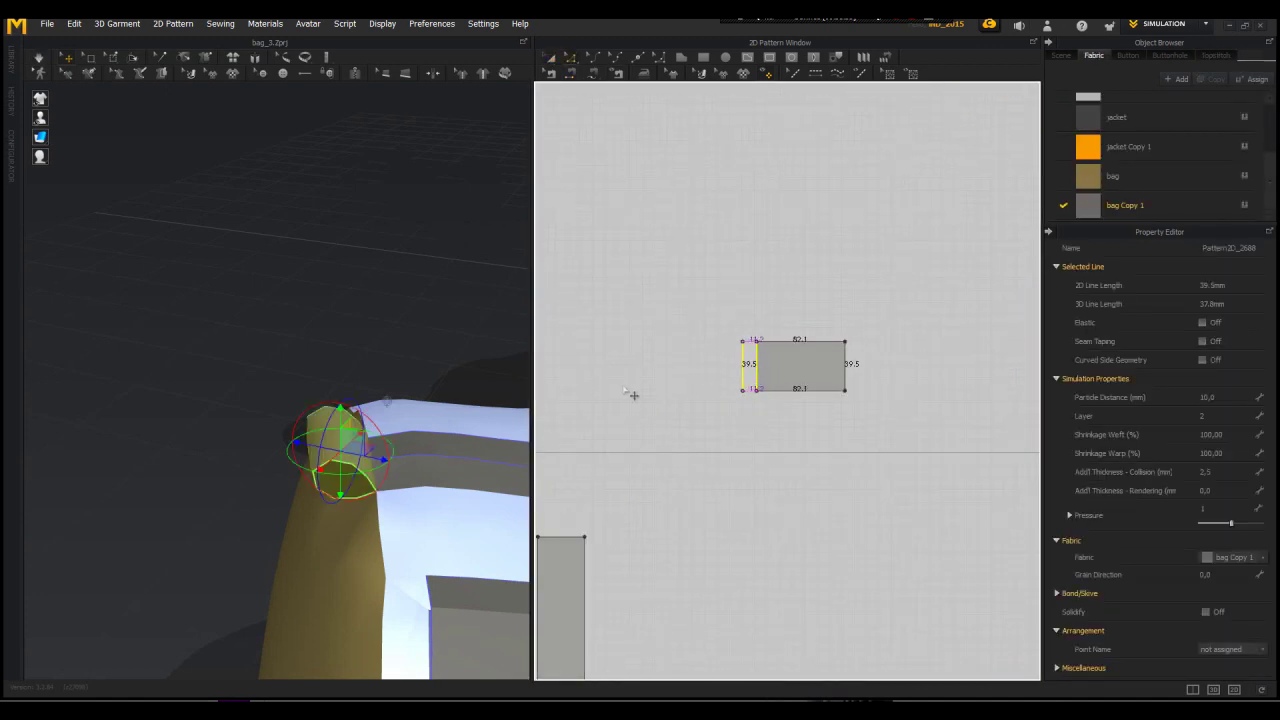
key("space")
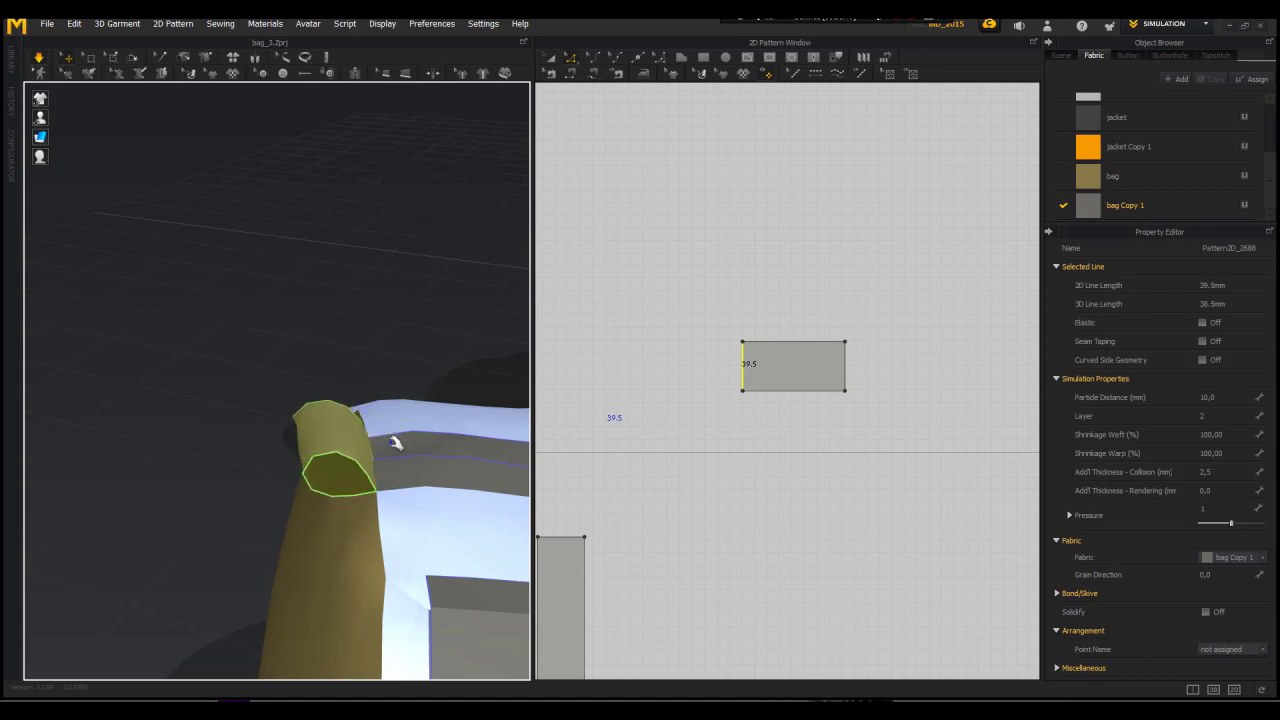
left_click(1217, 511)
left_click(331, 431)
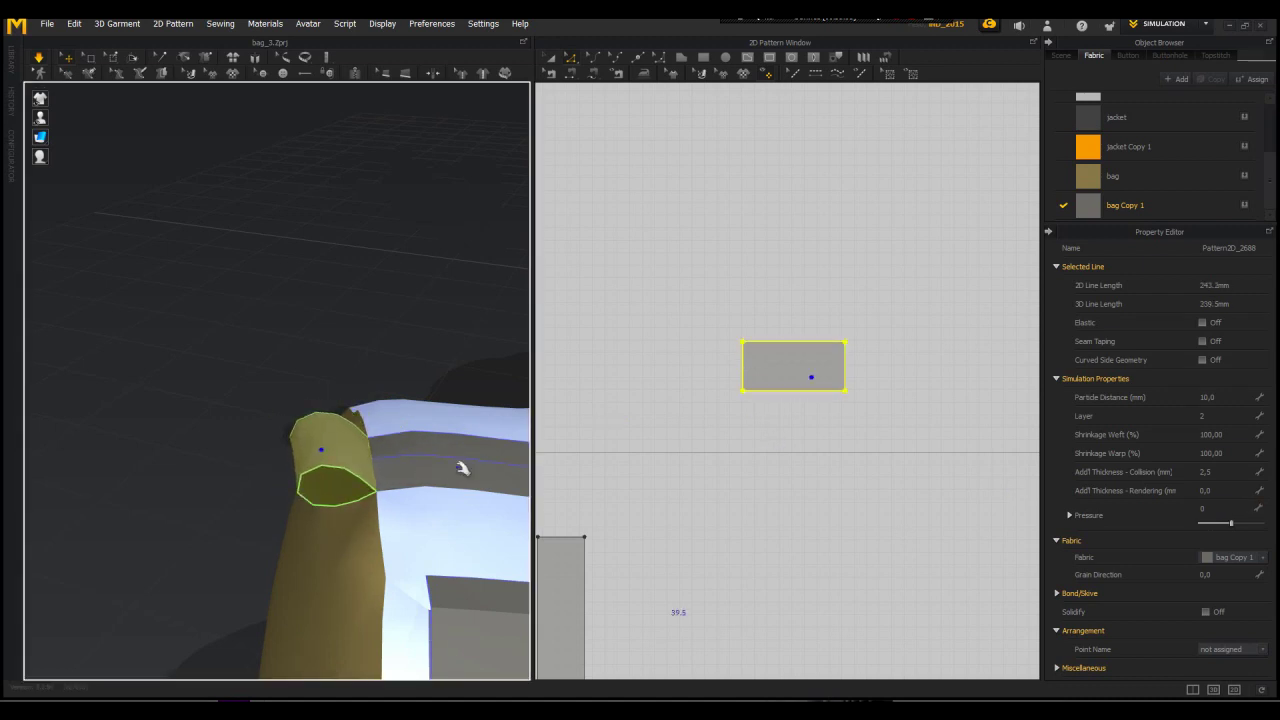
Step: Draw a fold line across the middle of the loop piece, set its fold angle to 166, and start simulating
left_click(682, 60)
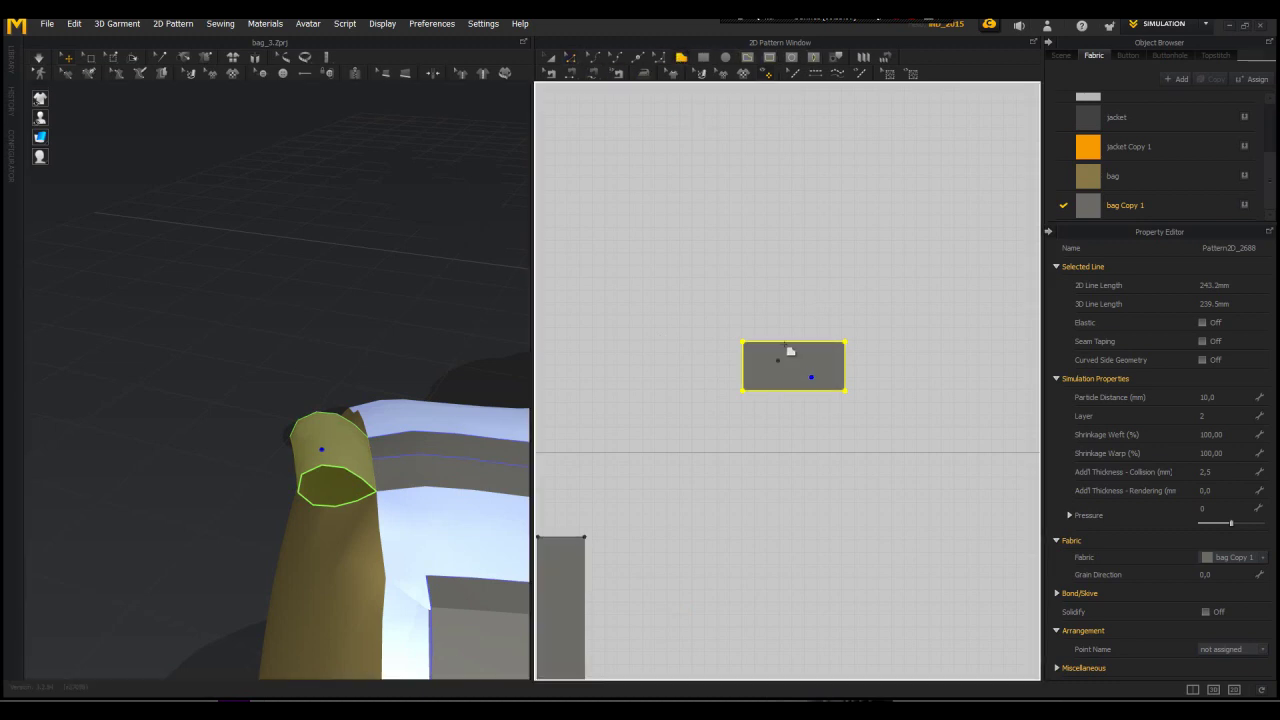
left_click(794, 390)
middle_click_drag(816, 462, 849, 384)
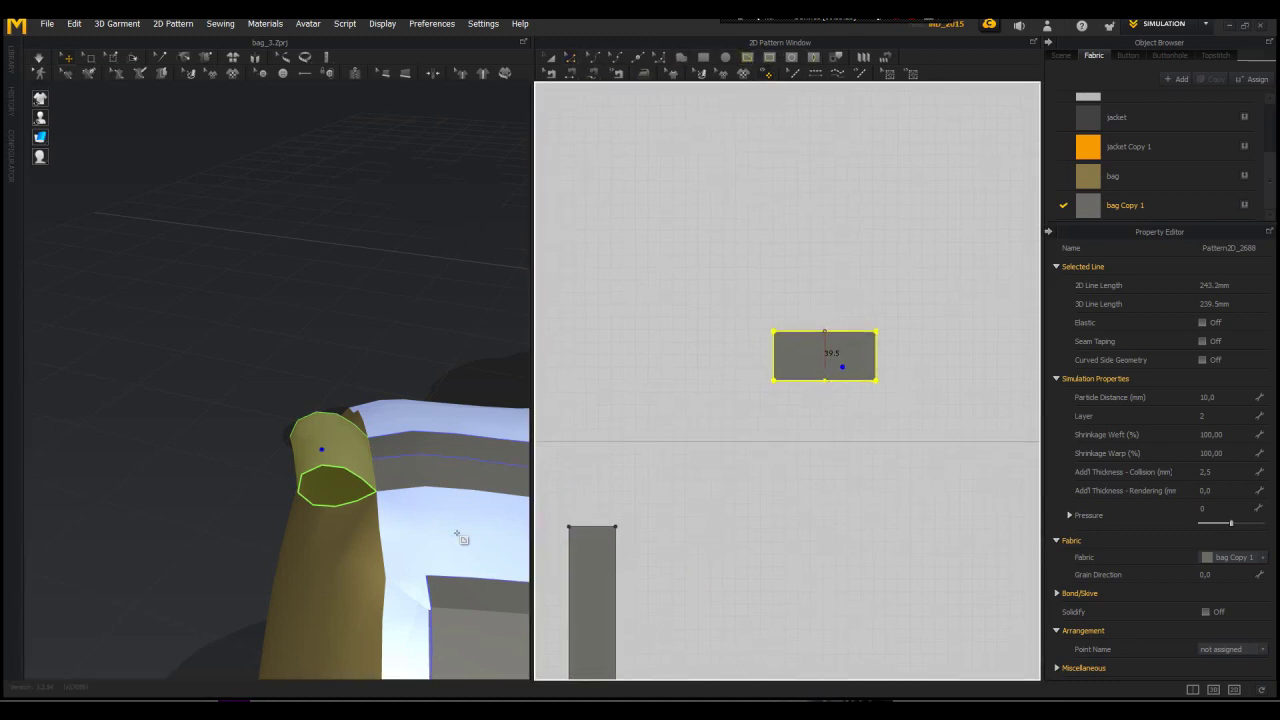
key("Return")
left_click_drag(1231, 332, 1228, 332)
key("space")
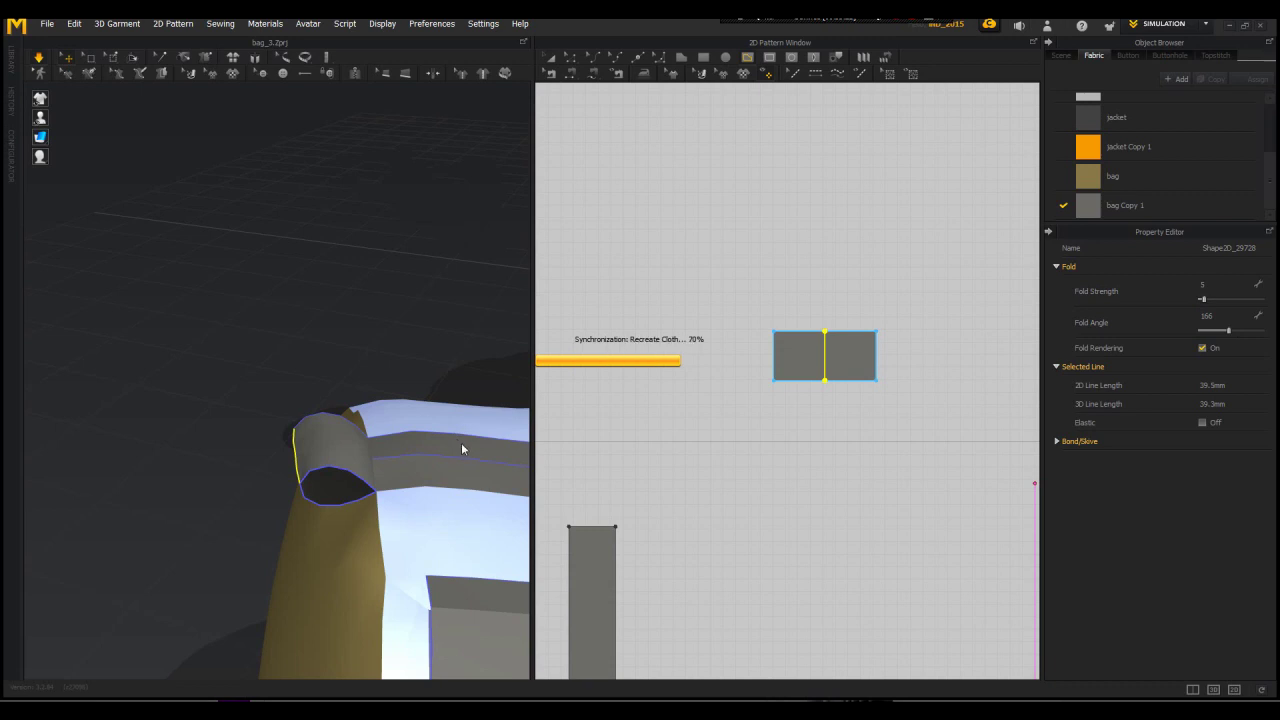
Step: Pull the loop piece into shape at the end of the bag during simulation, and stop the simulation
left_click(313, 366)
right_click_drag(312, 359, 358, 403)
left_click(377, 515)
left_click_drag(377, 515, 371, 540)
key("space")
right_click_drag(425, 550, 382, 546)
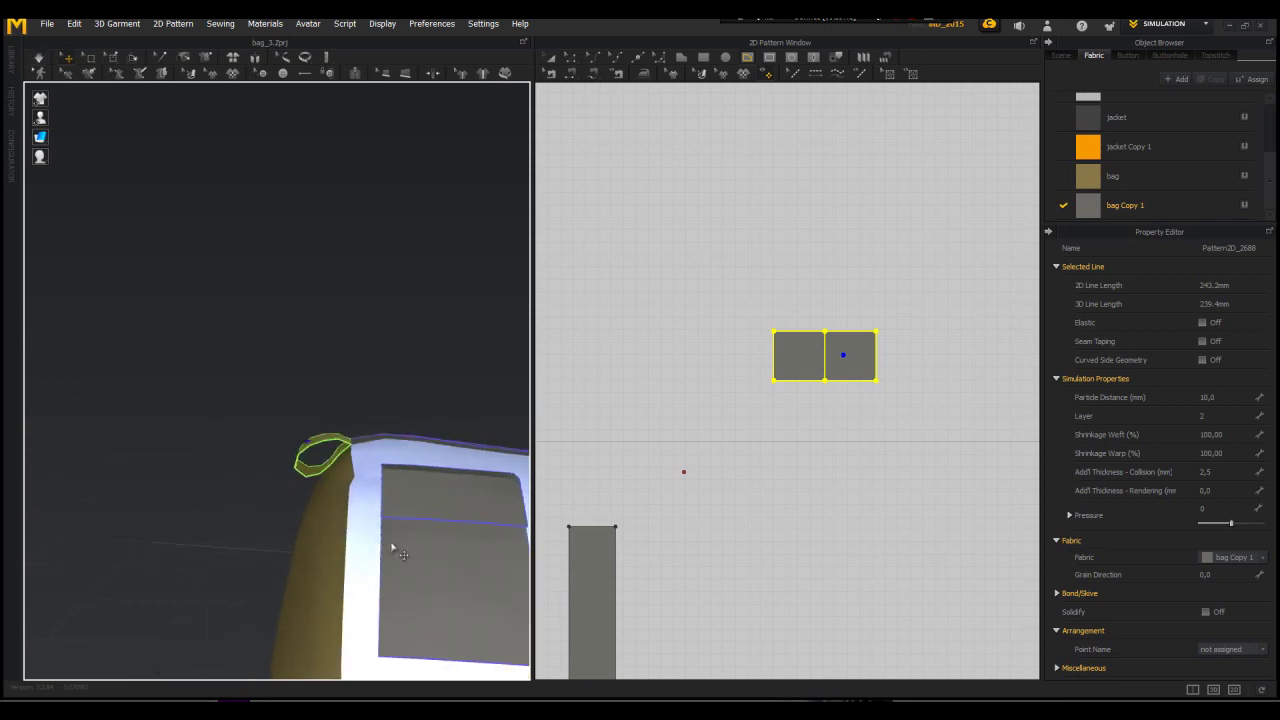
Step: Lower the loop piece's pressure slightly and simulate it again
left_click_drag(1233, 523, 1224, 524)
key("space")
right_click_drag(370, 315, 480, 305)
key("space")
Step: Delete the fold line from the middle of the loop piece and simulate the loop without it
left_click(552, 60)
left_click(571, 59)
key("a")
left_click(826, 357)
key("space")
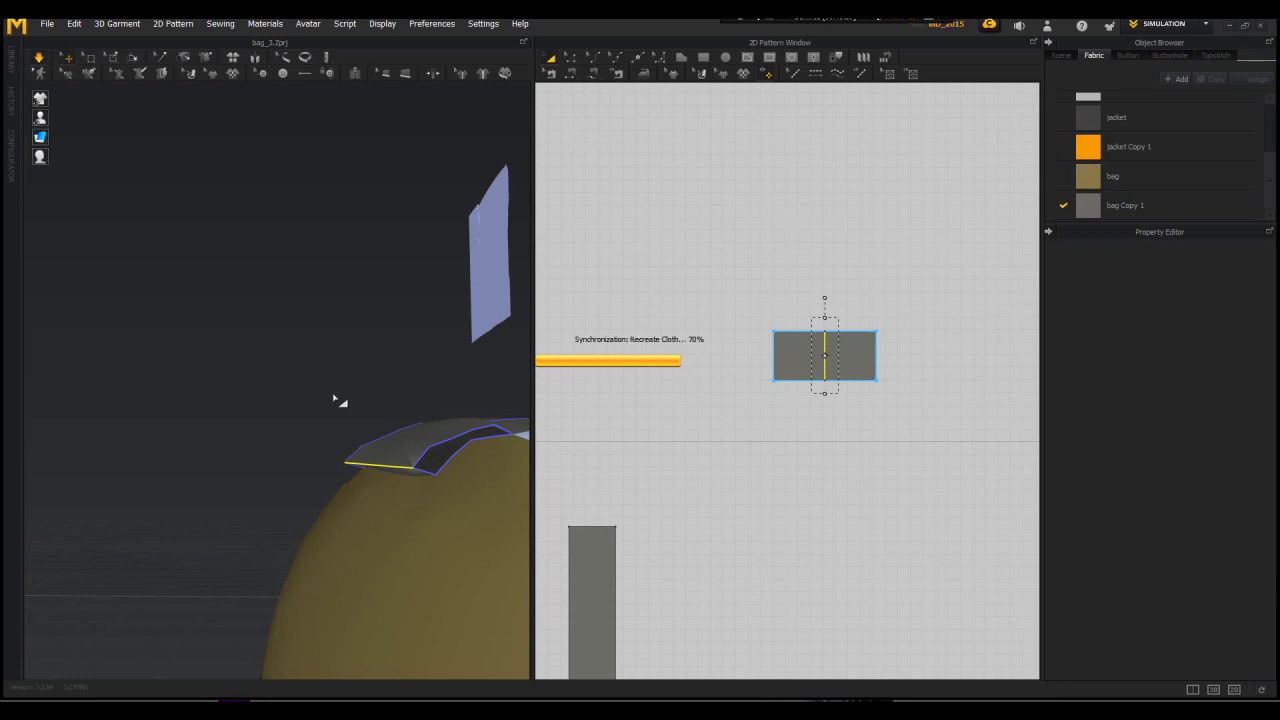
right_click_drag(340, 400, 375, 422)
key("space")
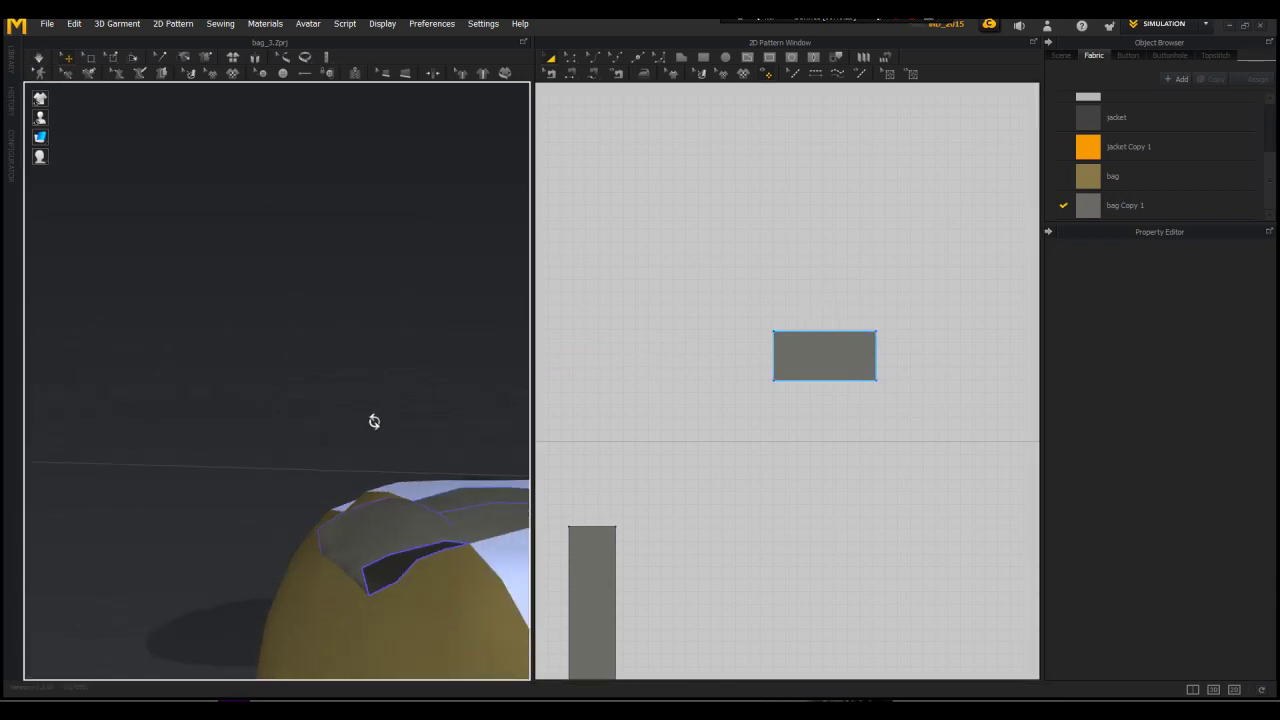
scroll(380, 430, "down", 2)
key("space")
Step: Copy one of the long gray handle strips and paste the duplicate into the empty area beside the handle pieces
right_click_drag(380, 429, 382, 328)
key("z")
right_click_drag(400, 450, 412, 540)
scroll(400, 555, "down", 3)
scroll(623, 450, "down", 6)
scroll(623, 468, "down", 1)
key("a")
middle_click_drag(685, 534, 809, 348)
left_click(744, 398)
key("ctrl+c")
key("ctrl+v")
left_click(787, 458)
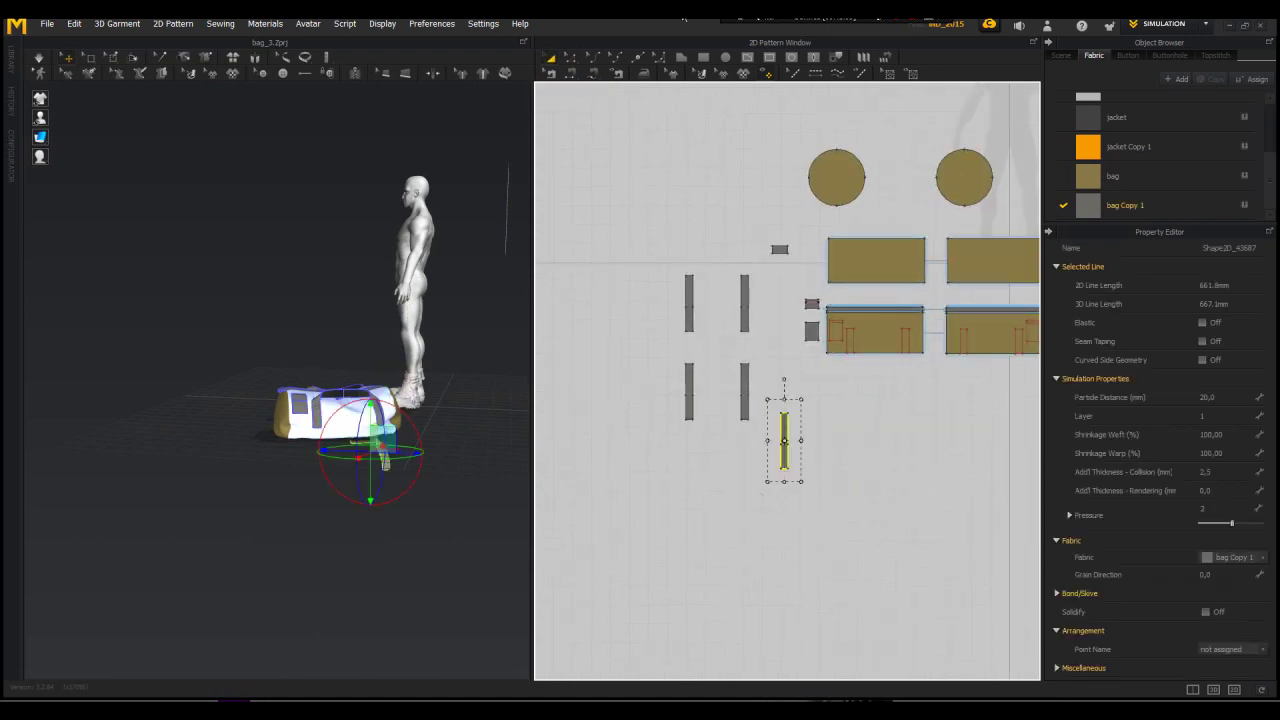
Step: Draw vertical internal lines across the bag's lower body panel, in line with the handle end marked on the panel beneath it
left_click(571, 57)
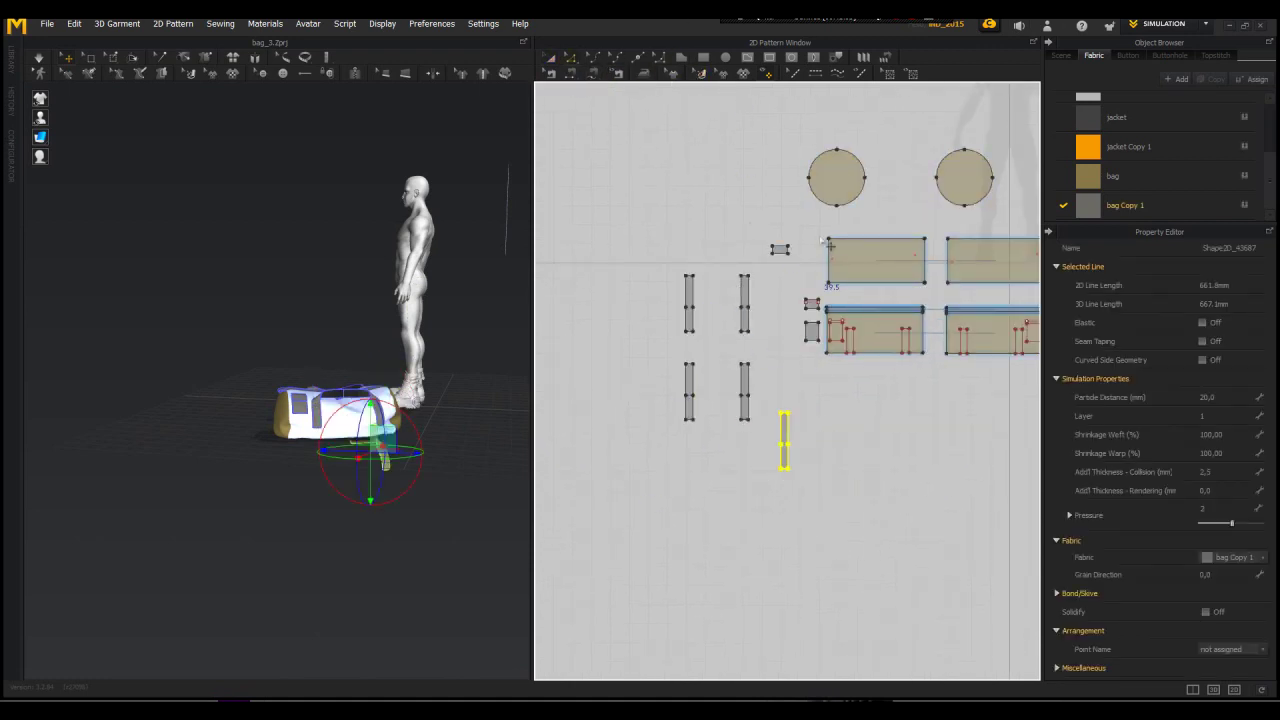
left_click(769, 57)
scroll(856, 342, "up", 3)
left_click(838, 239)
double_click(838, 163)
double_click(838, 239)
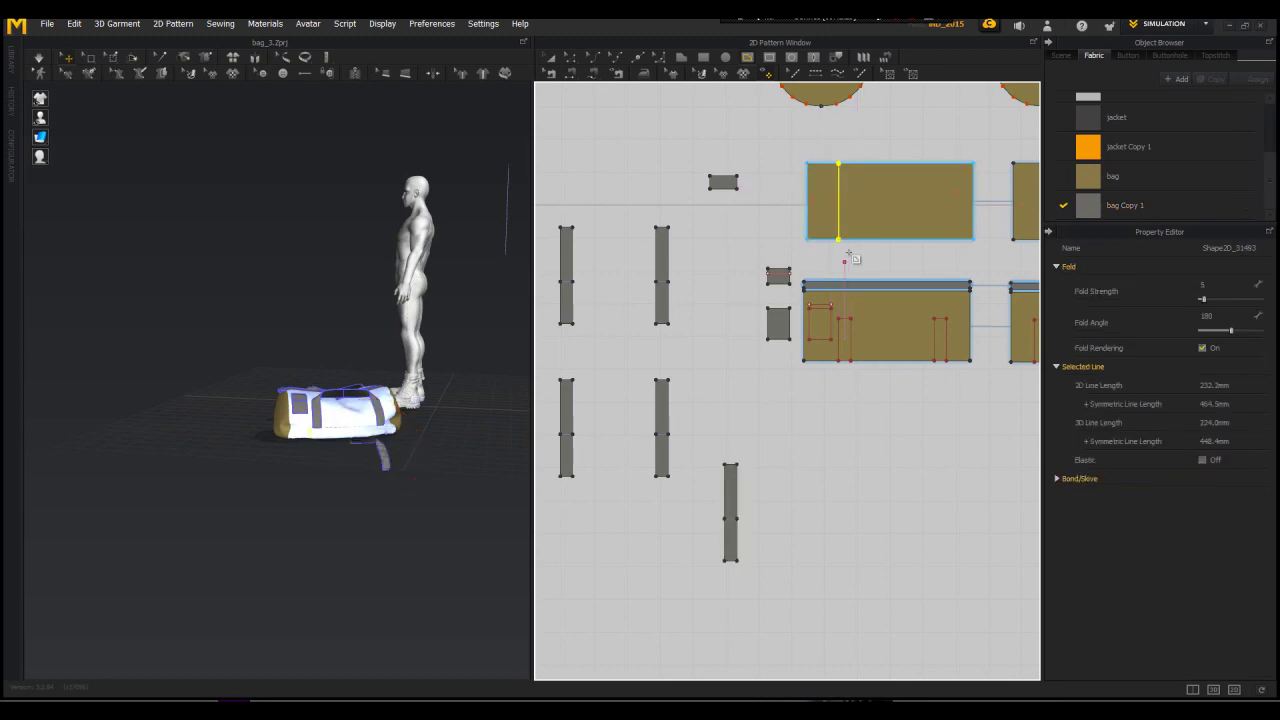
left_click(851, 163)
double_click(820, 348, "shift")
Step: Identify the lower body panel in the 3D view and remove the vertical internal lines from it
scroll(368, 382, "up", 2)
middle_click_drag(370, 380, 331, 292)
scroll(331, 292, "up", 5)
key("a")
left_click(366, 338)
left_click(851, 214)
right_click(872, 236)
right_click_drag(380, 348, 370, 305)
right_click(864, 228)
left_click(936, 478)
Step: Draw two pairs of full-height vertical internal lines across the lower body panel, one pair in line with each handle end
scroll(285, 315, "down", 3)
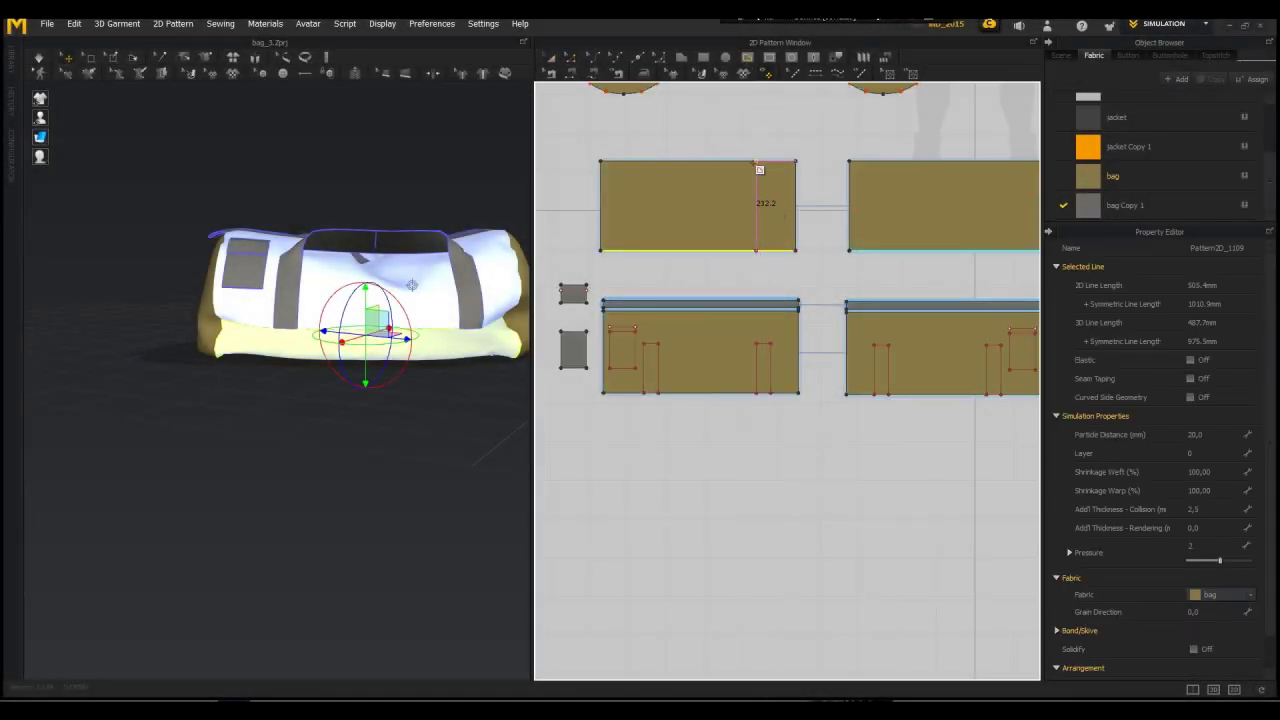
left_click(771, 250)
left_click(770, 160)
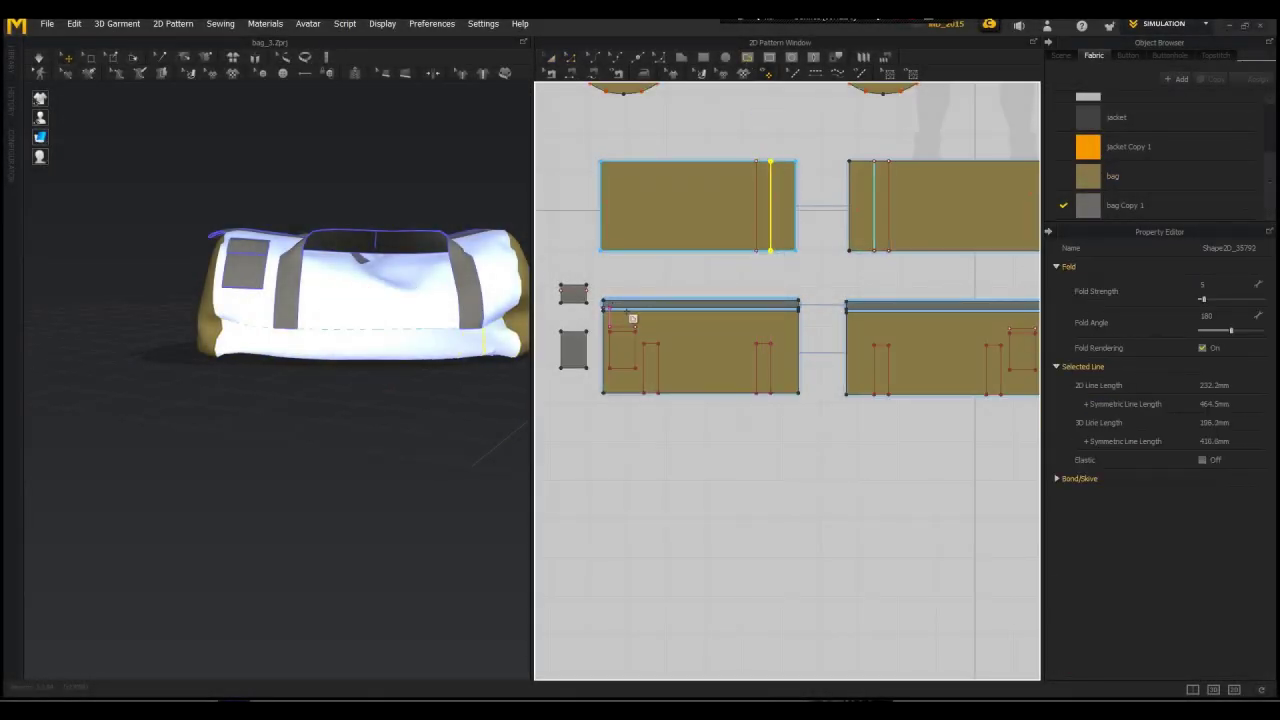
left_click(655, 253)
scroll(704, 363, "down", 3)
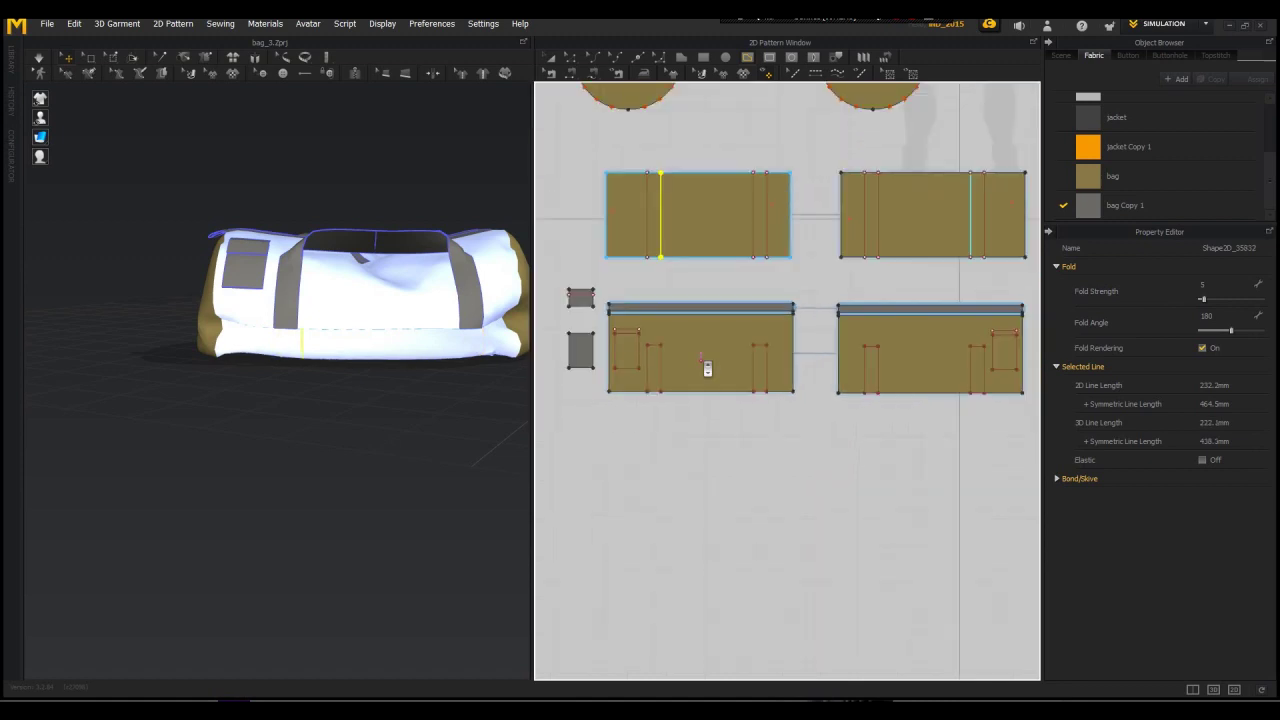
Step: Shift the lower body panel's left pair of internal lines slightly left to align with the handle outline on the panel below
left_click(571, 58)
right_click_drag(462, 394, 468, 336)
left_click(469, 335)
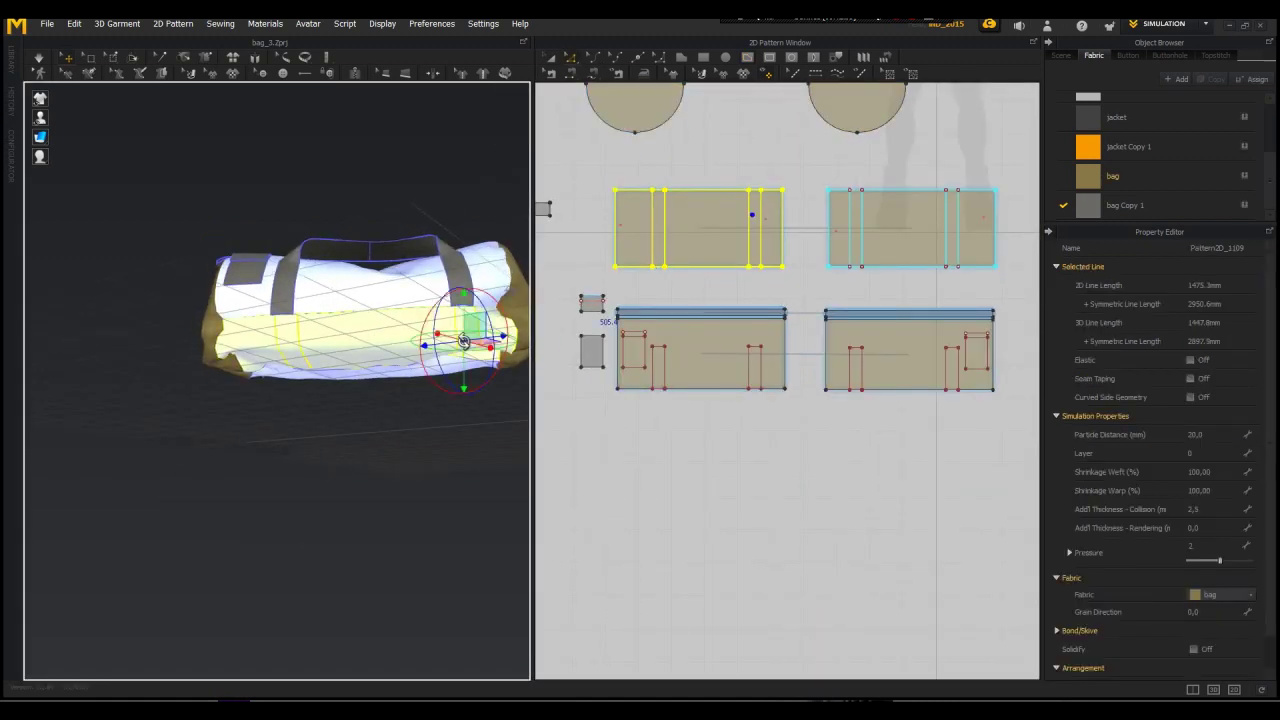
left_click(550, 62)
scroll(628, 235, "up", 3)
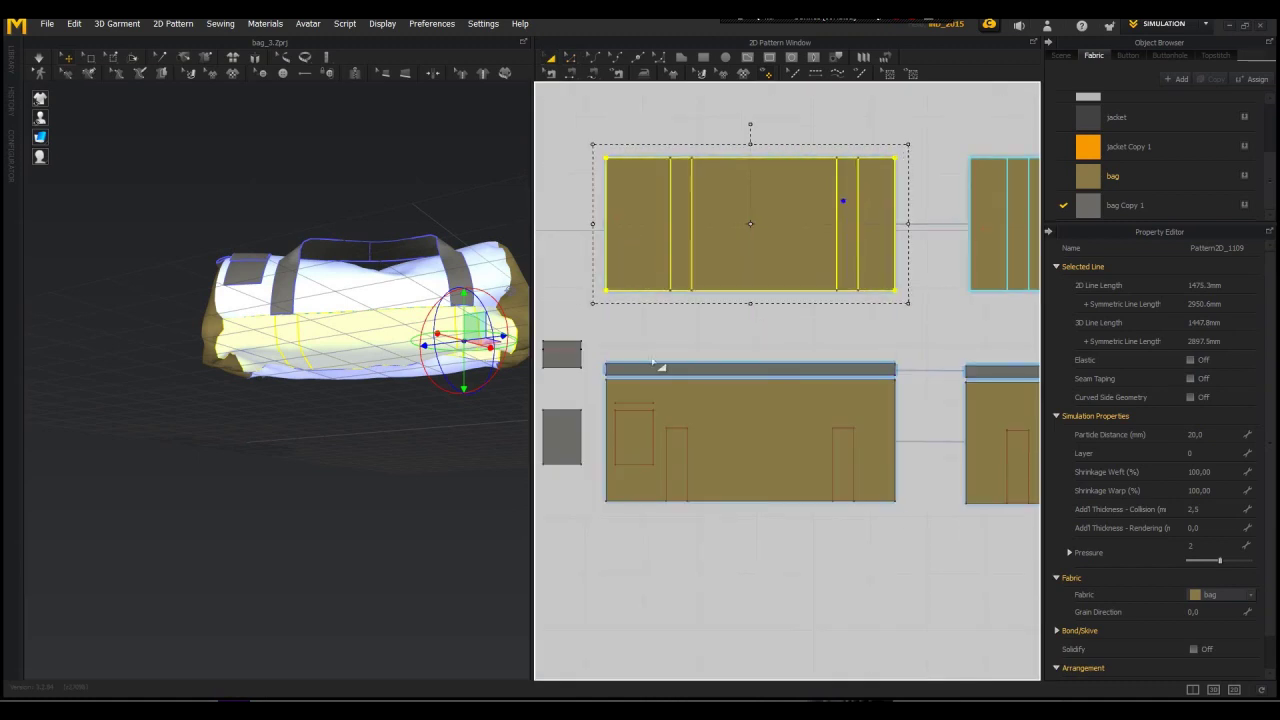
left_click(642, 329)
left_click(671, 267)
left_click_drag(669, 263, 665, 264)
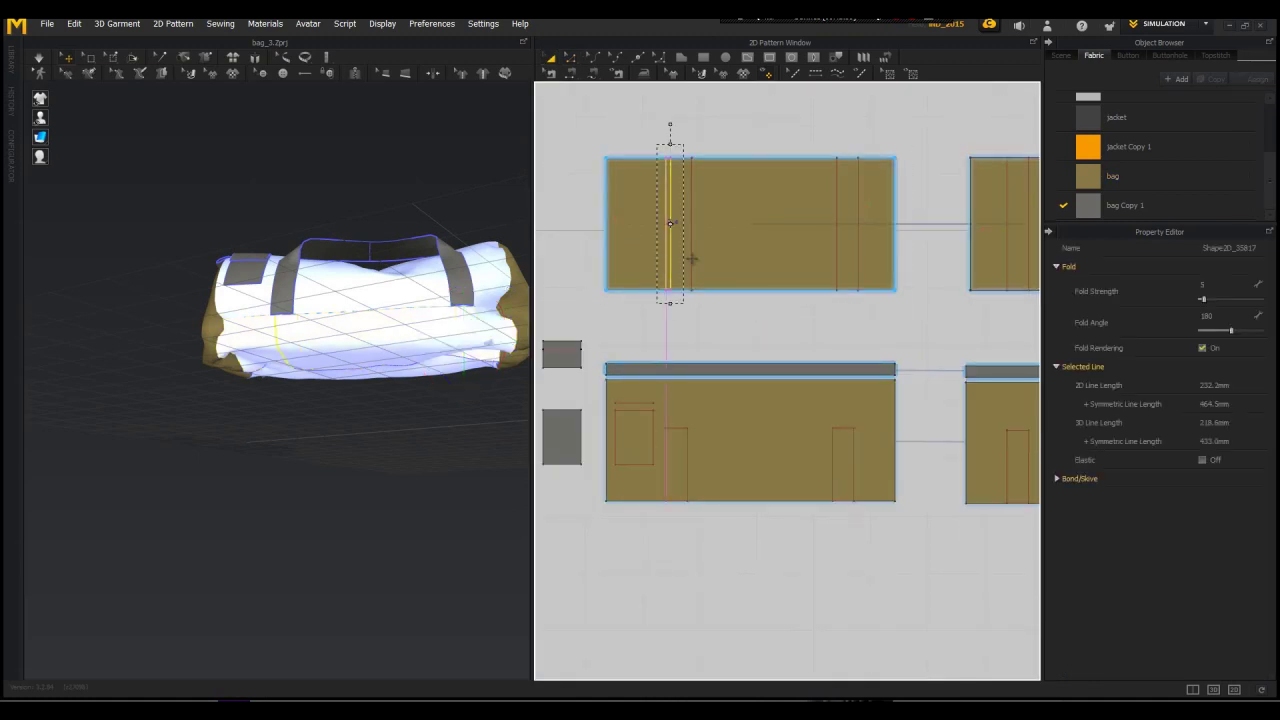
key("ctrl+z")
left_click_drag(671, 260, 663, 260)
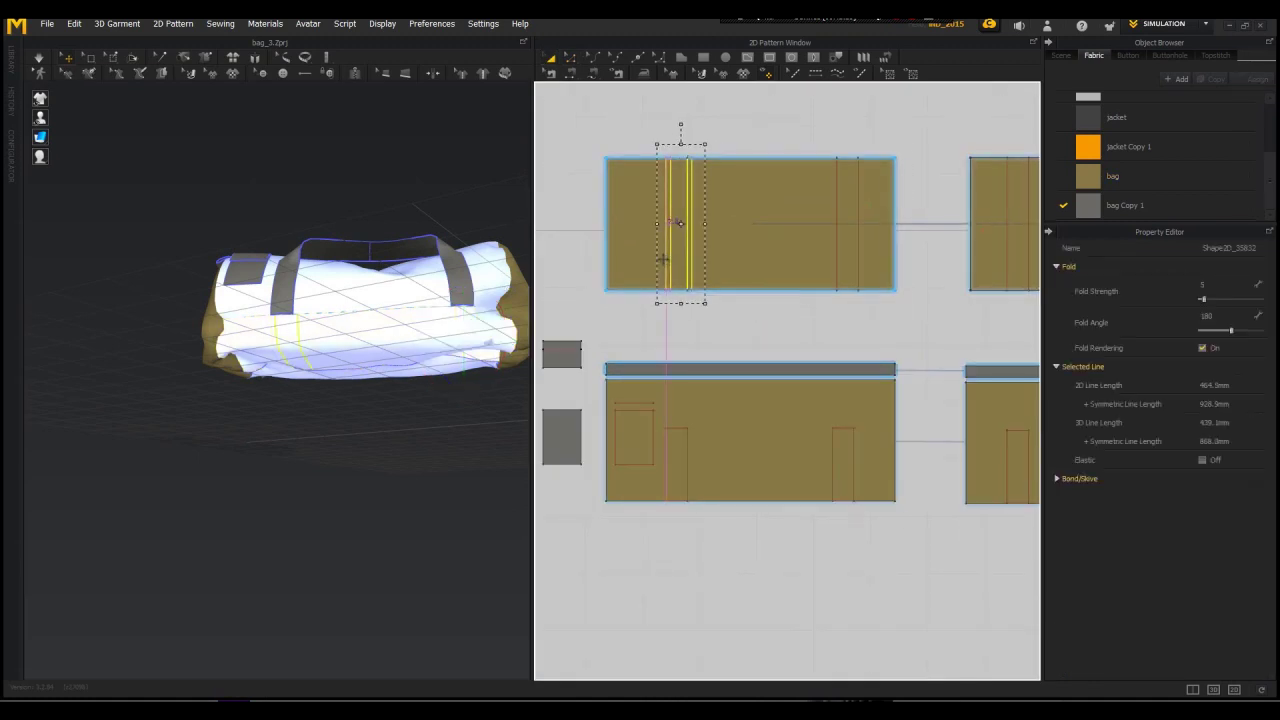
right_click_drag(408, 343, 397, 340)
Step: Shift the lower body panel's right pair of internal lines slightly left to align with the other handle outline
left_click(837, 263)
left_click(859, 263, "shift")
left_click_drag(858, 263, 852, 263)
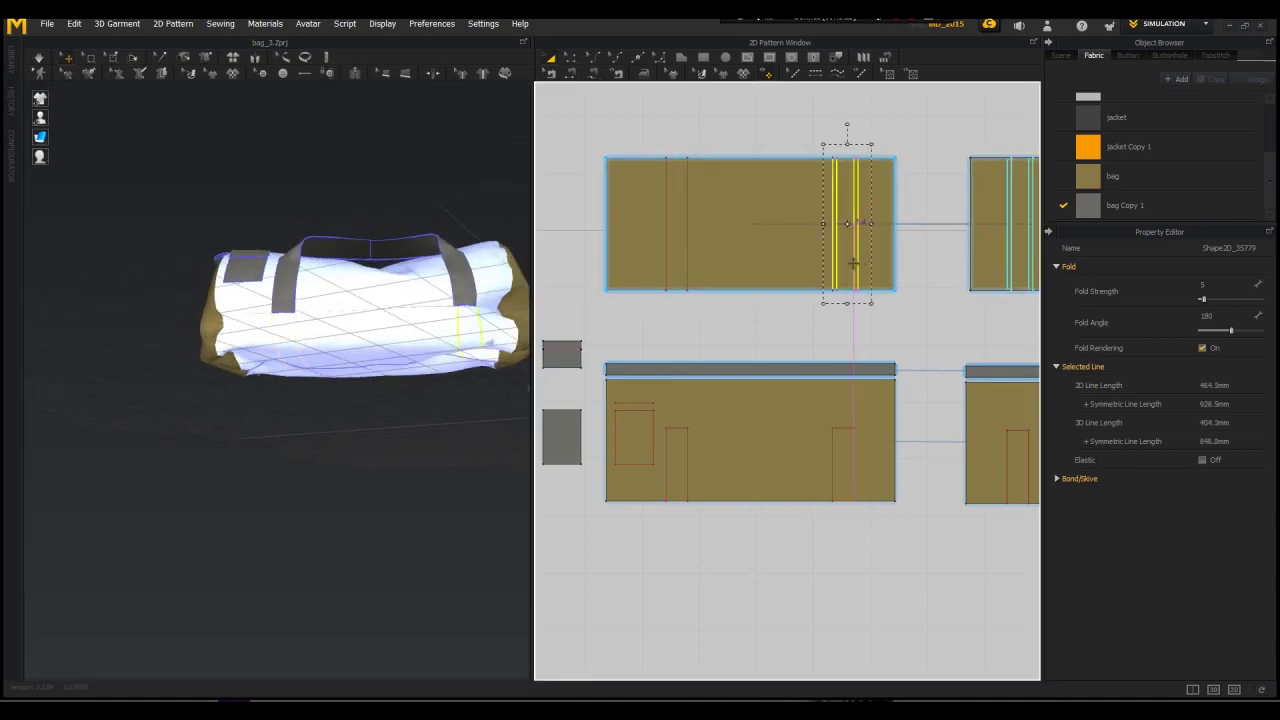
Step: Examine the underside of the bag and match the internal lines on the lower body panels to the handle positions
right_click_drag(432, 362, 325, 305)
left_click(411, 259)
right_click_drag(414, 250, 389, 280)
scroll(866, 335, "down", 3)
key("z")
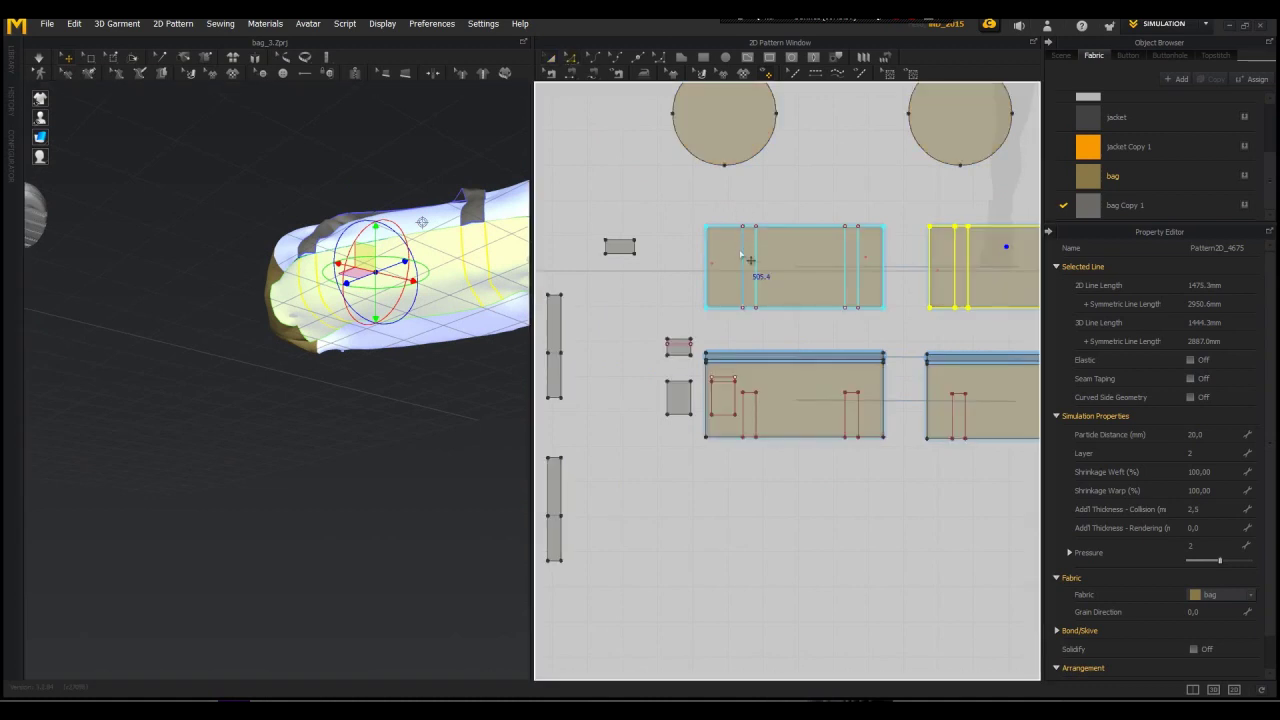
left_click(745, 264)
scroll(738, 294, "up", 3)
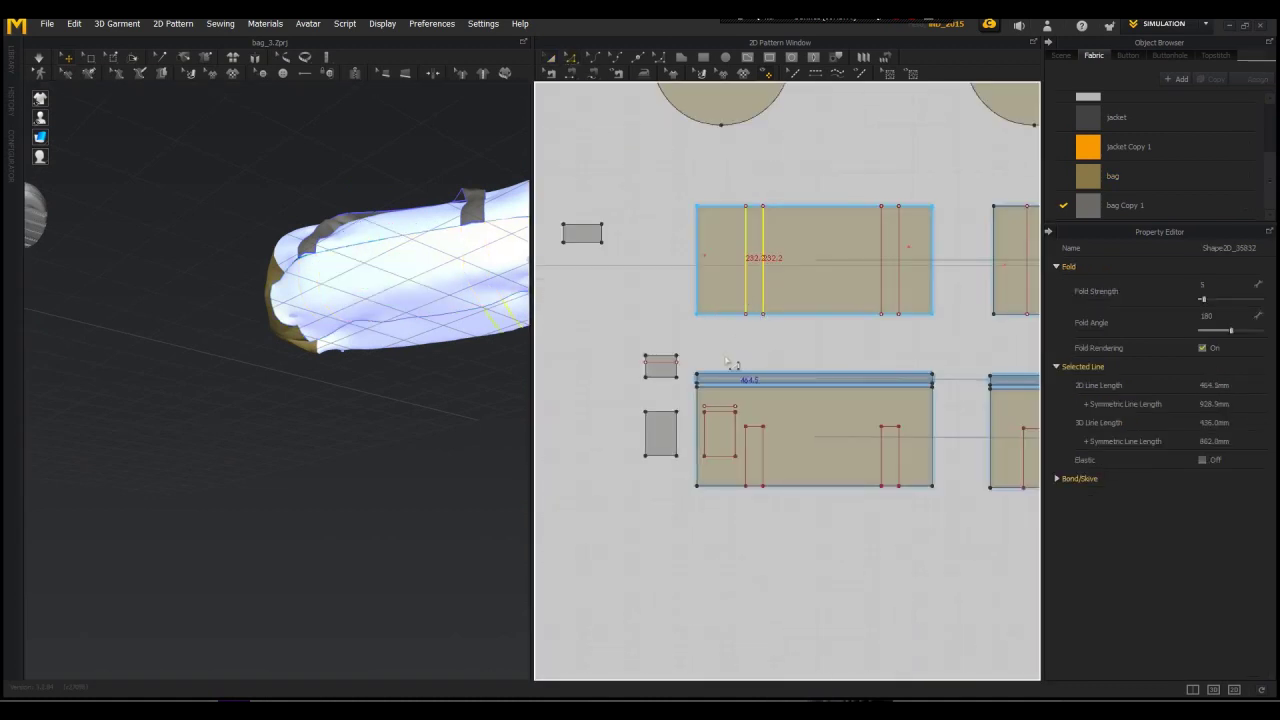
right_click_drag(400, 330, 412, 275)
scroll(720, 418, "down", 5)
left_click(737, 336)
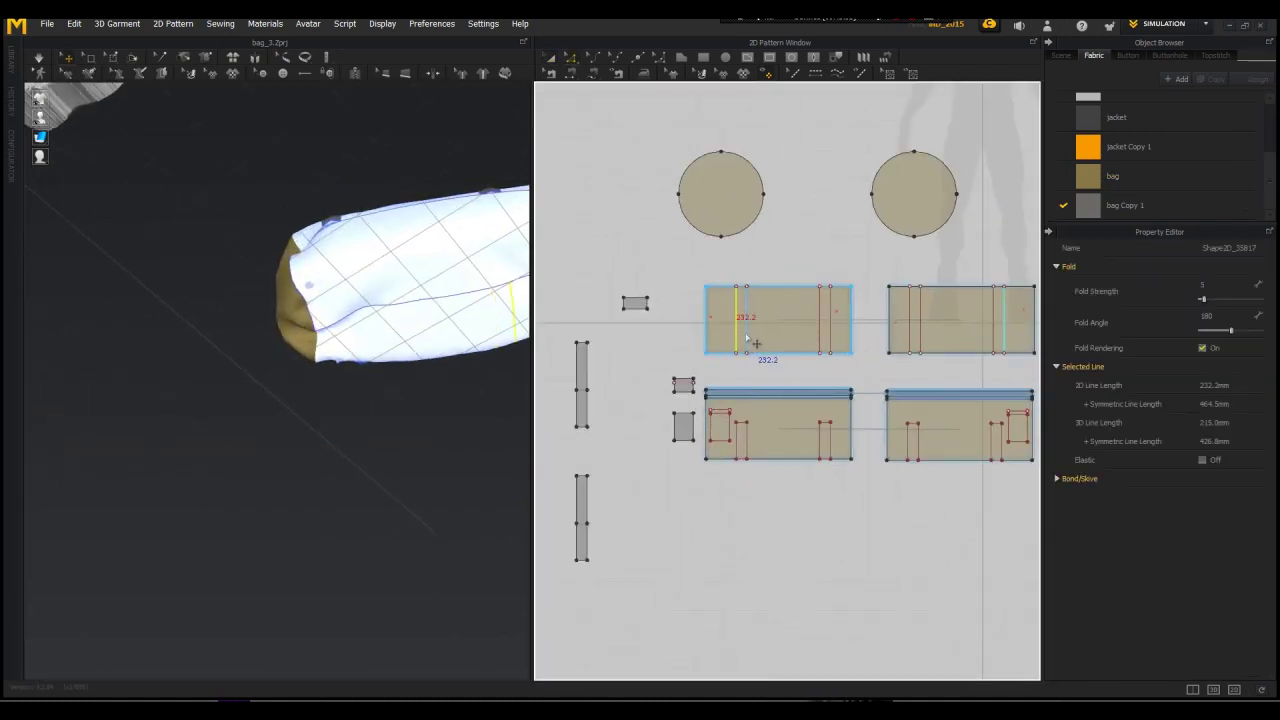
Step: Move the copied handle strip to the empty space above the other handle pieces
scroll(657, 366, "down", 4)
key("a")
scroll(659, 369, "up", 3)
scroll(662, 374, "down", 4)
scroll(658, 392, "up", 1)
scroll(657, 393, "up", 1)
scroll(657, 390, "down", 4)
left_click(644, 422)
scroll(645, 422, "up", 6)
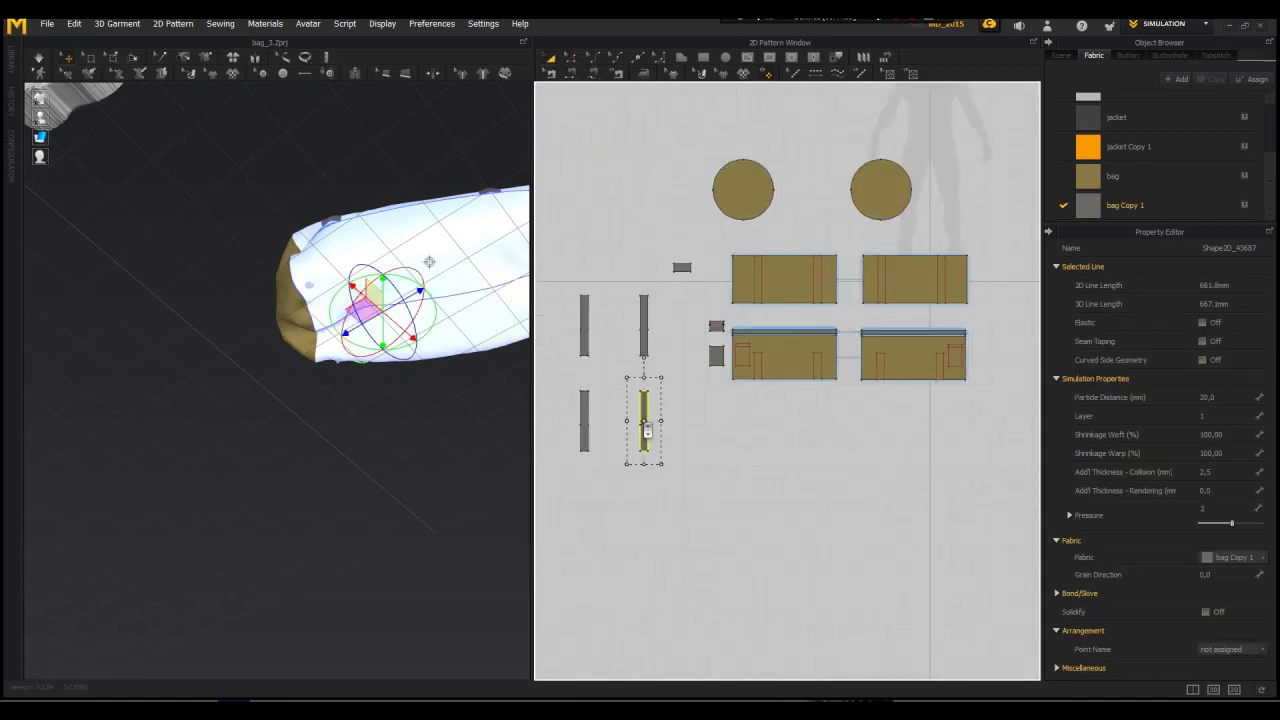
left_click(637, 310)
scroll(631, 334, "up", 3)
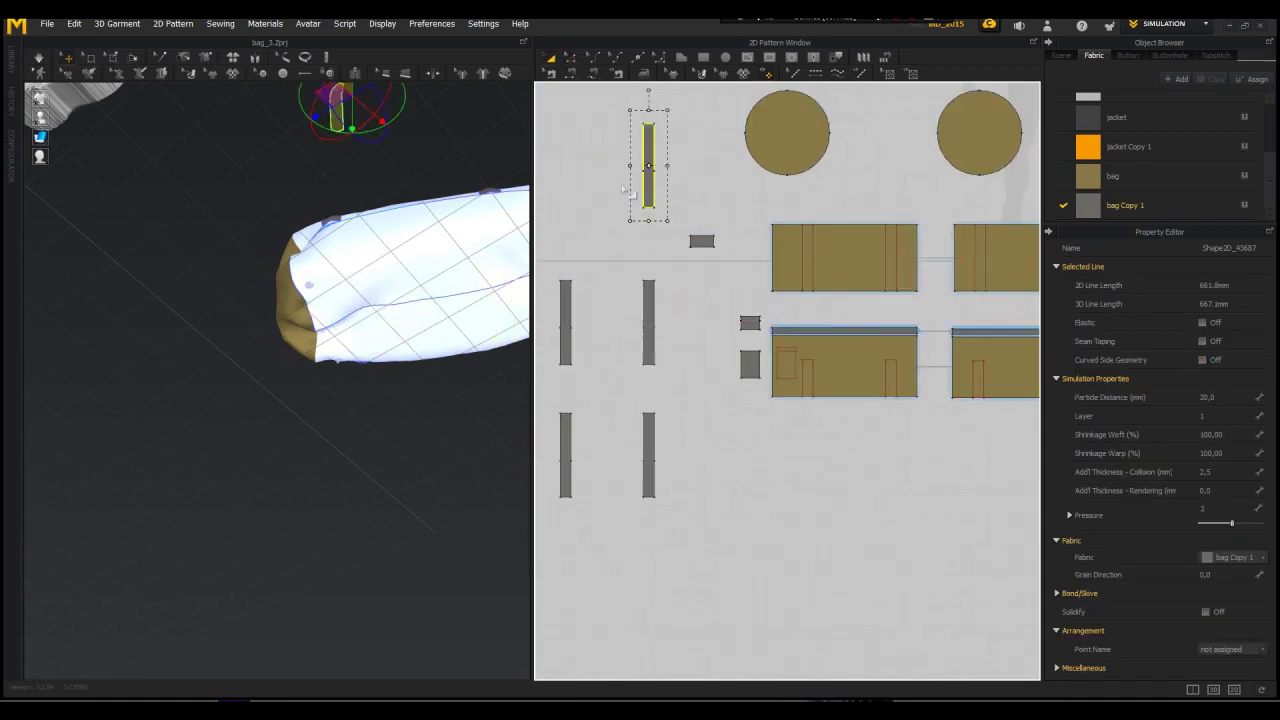
Step: Lengthen the copied strip by extending its 37.4 mm bottom edge downward
key("z")
left_click(649, 222)
left_click_drag(649, 208, 648, 258)
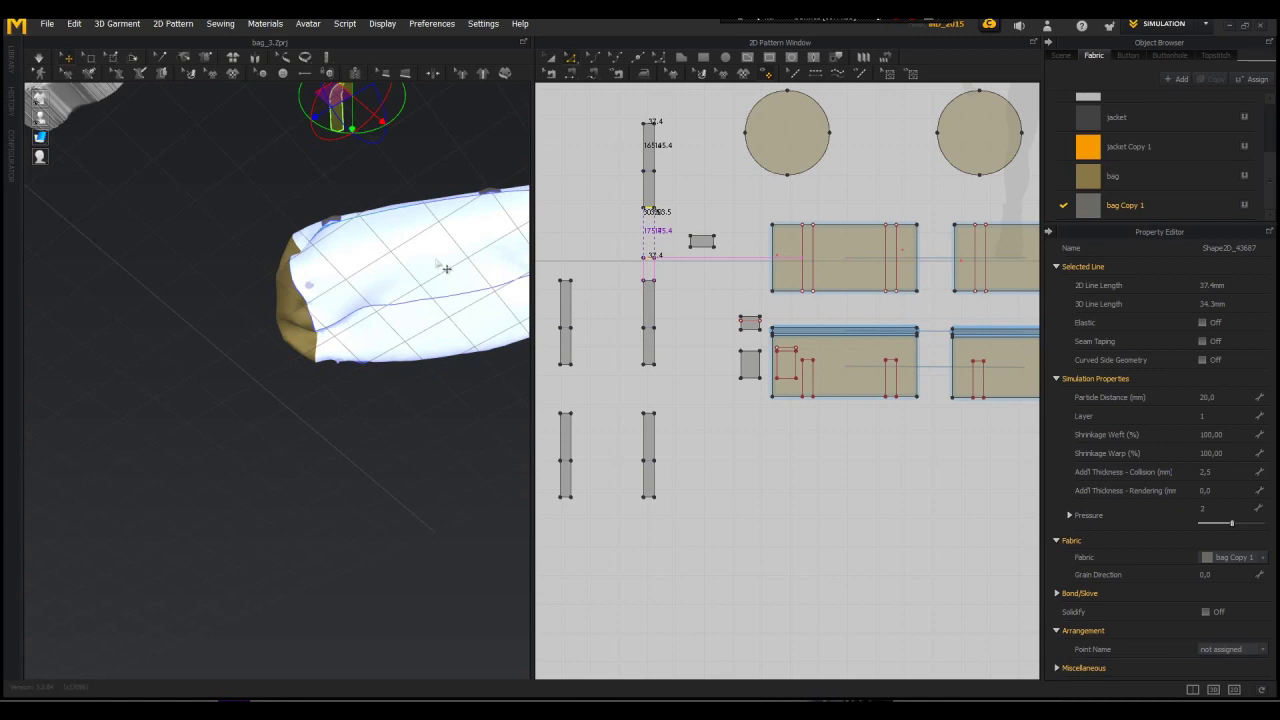
Step: Delete the leftover midway points on both long edges of the lengthened strip
scroll(437, 262, "down", 1)
left_click(660, 148)
scroll(651, 167, "up", 5)
left_click(661, 180)
key("Delete")
left_click(630, 181)
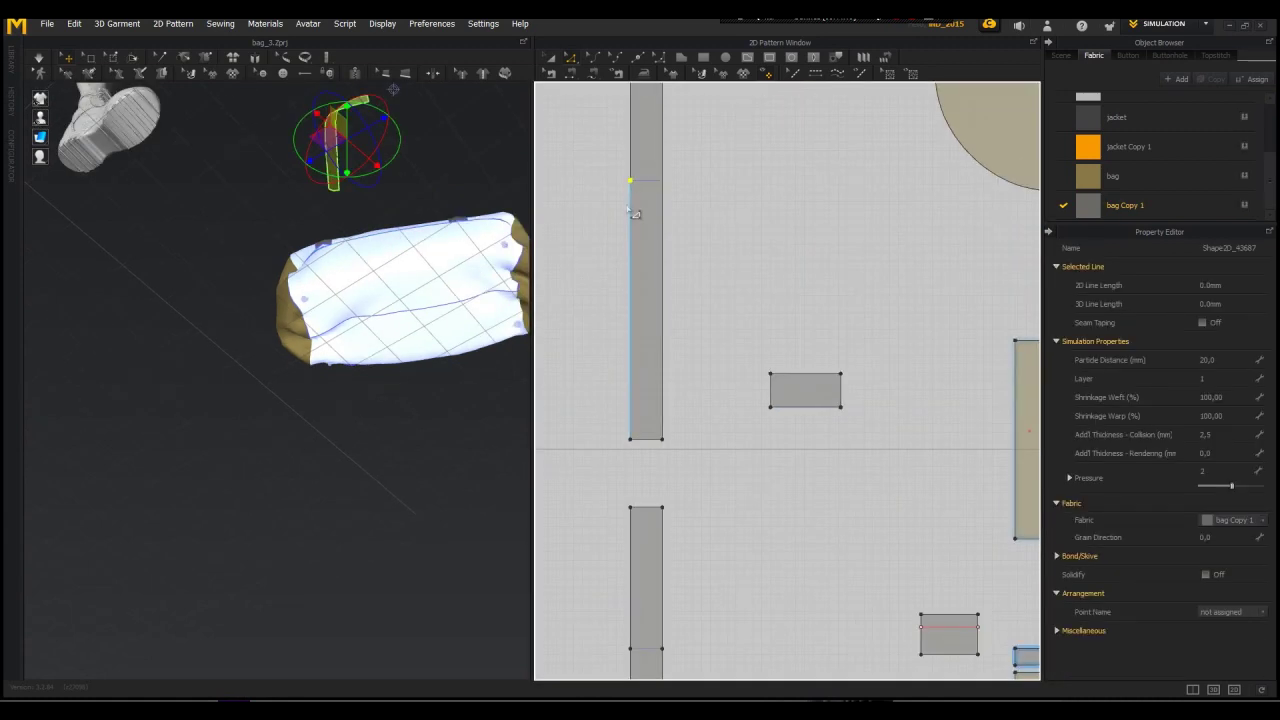
scroll(640, 205, "down", 2)
left_click(652, 160)
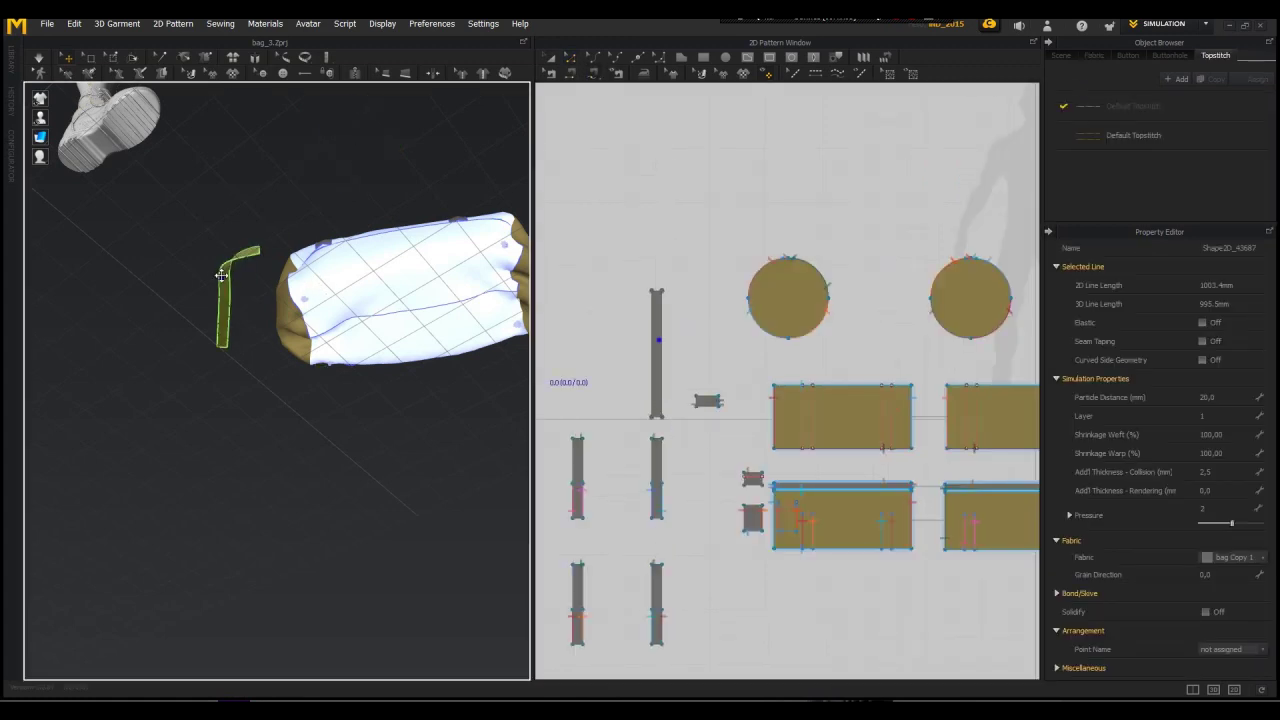
Step: Position the lengthened strip just beneath the bag in the 3D view
left_click_drag(172, 163, 357, 497)
mouse_move(350, 495)
right_mouse_down()
mouse_move(400, 480)
mouse_move(335, 475)
right_mouse_up()
left_click_drag(466, 457, 260, 393)
right_click_drag(260, 393, 476, 418)
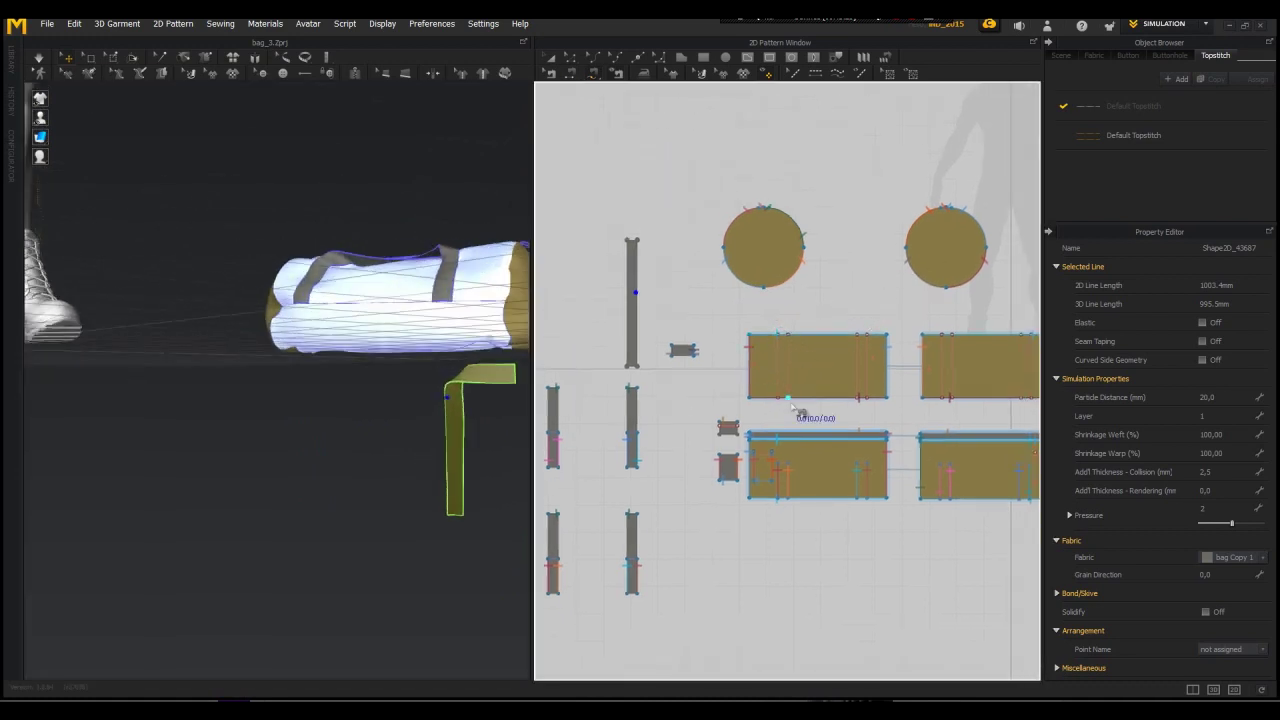
Step: Sew the lower body panel's leftmost internal line to the upper 232.2 mm of the strip's right edge
scroll(770, 340, "up", 5)
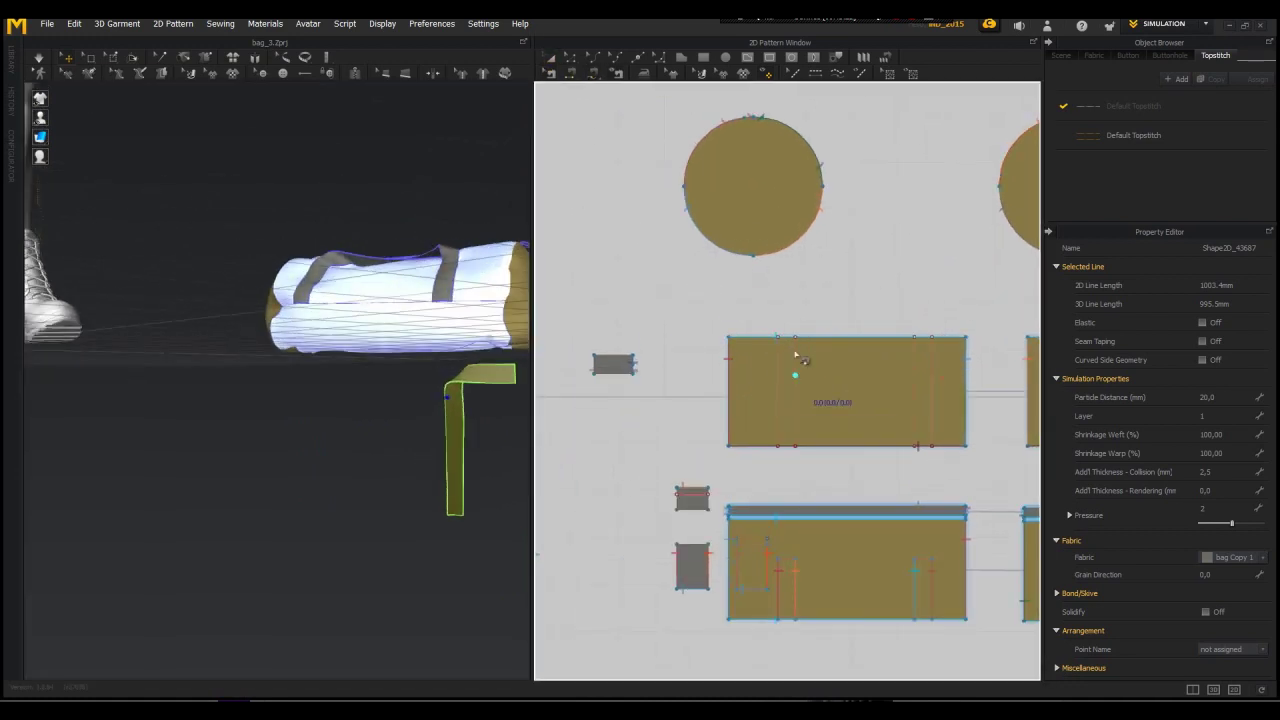
scroll(778, 337, "up", 5)
left_click(779, 339)
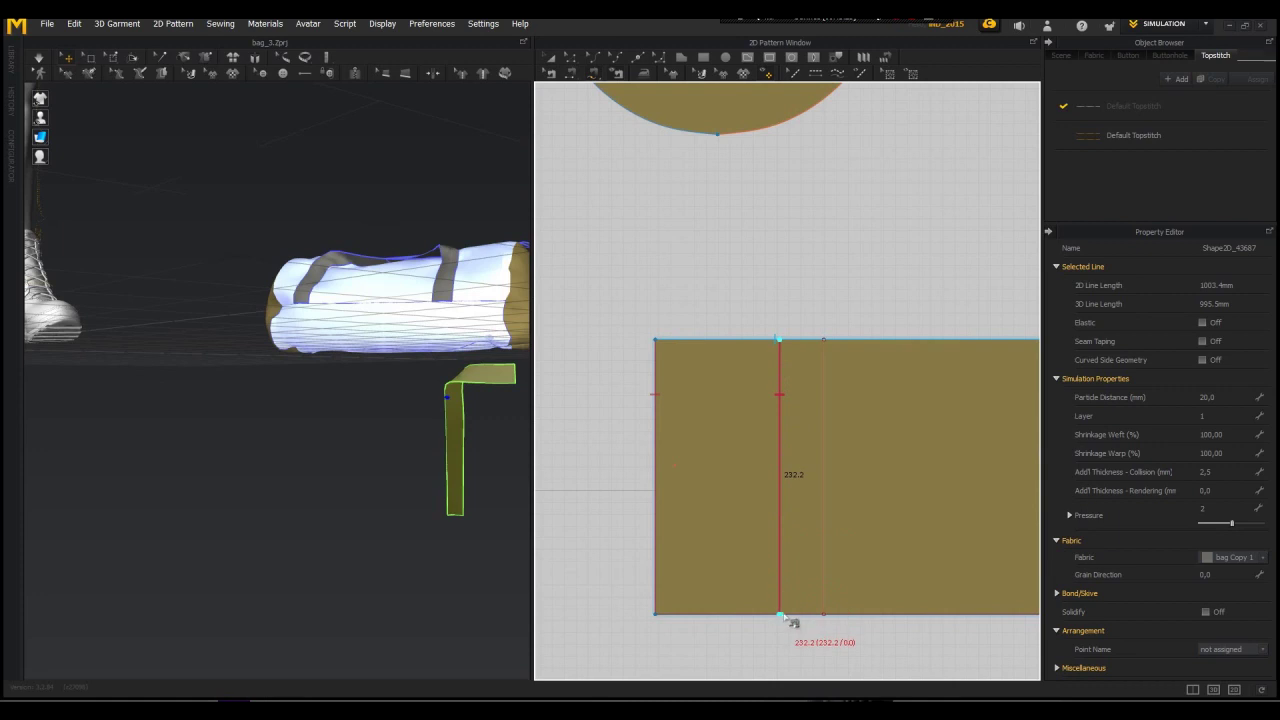
scroll(770, 500, "down", 6)
scroll(750, 452, "up", 4)
left_click(642, 217)
left_click(642, 390)
Step: Simulate the sewn strip onto the underside of the bag and stop the simulation
right_click_drag(470, 435, 297, 422)
key("space")
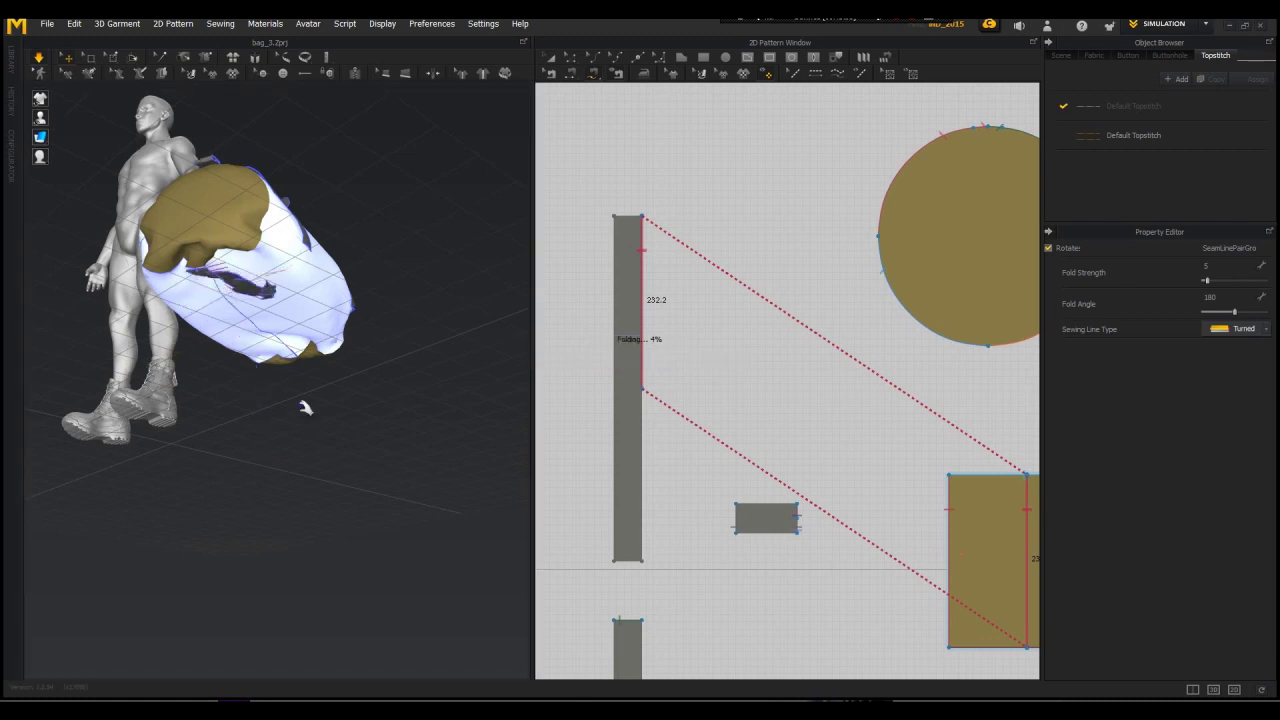
scroll(294, 274, "up", 5)
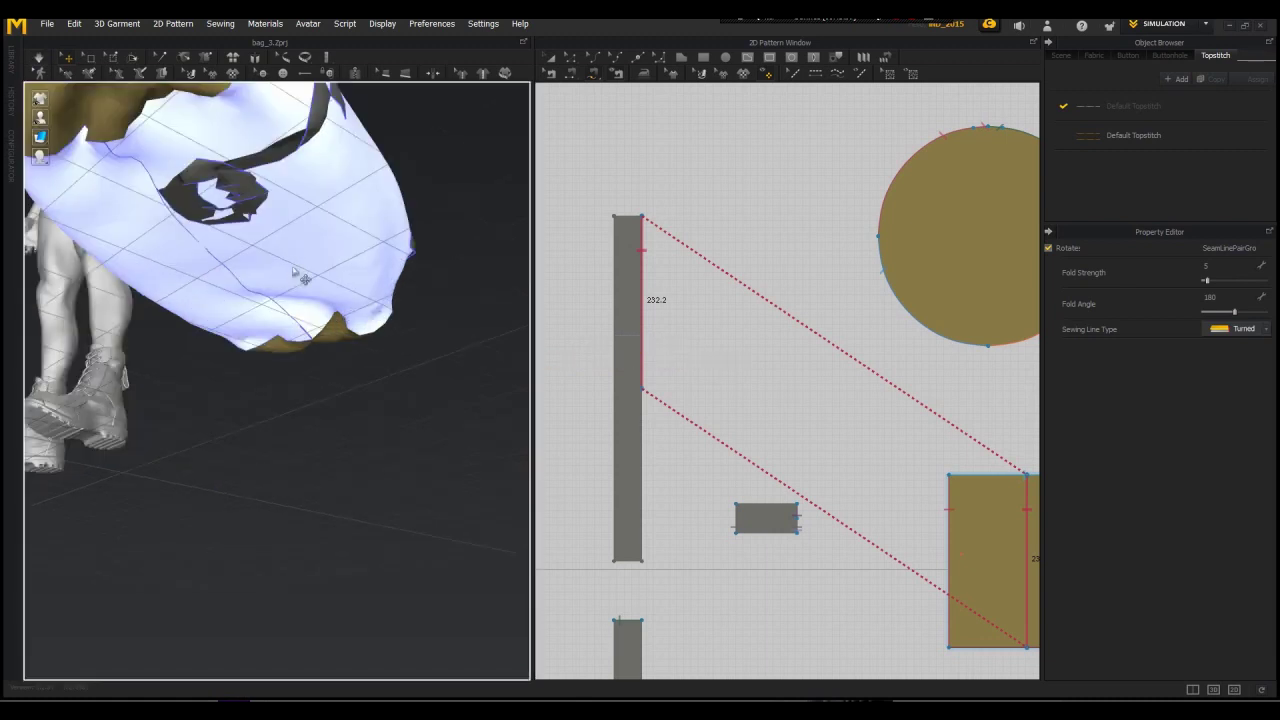
right_click_drag(294, 275, 305, 309)
key("space")
Step: Flip the strip horizontally so its sewn edge lies on the opposite side
left_click(303, 307)
scroll(602, 357, "down", 3)
right_click(303, 309)
left_click(362, 175)
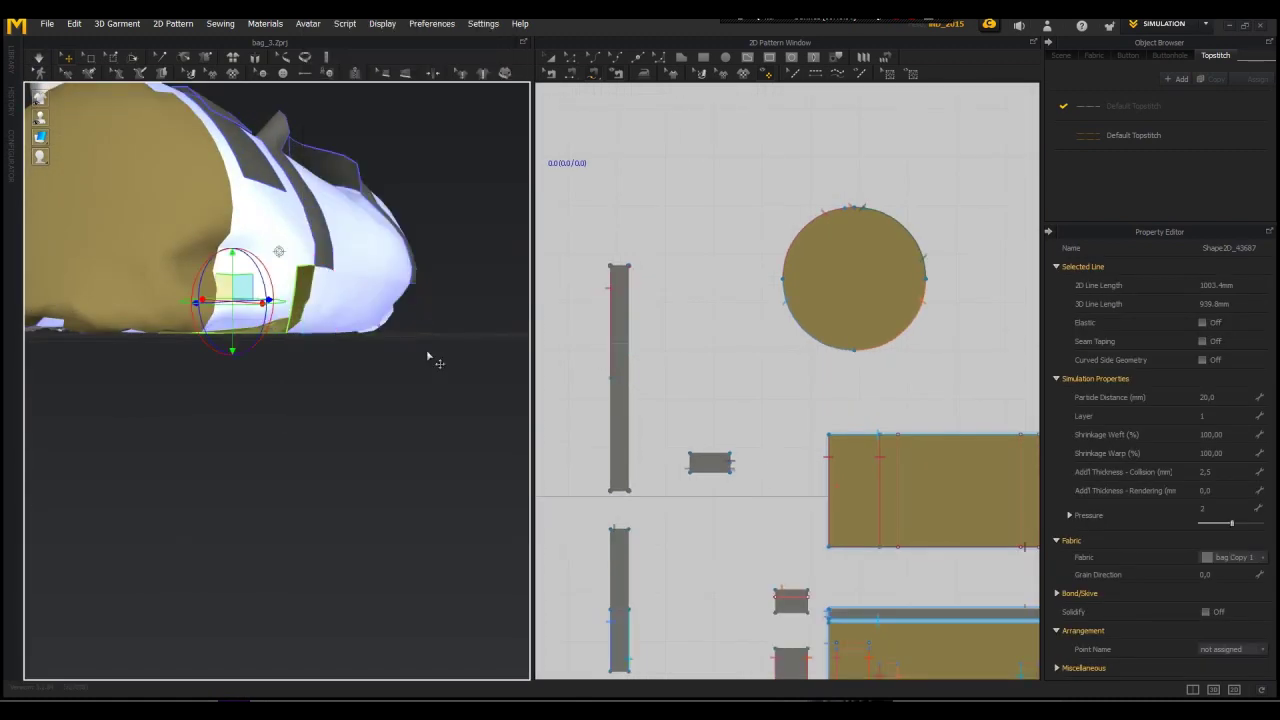
scroll(658, 303, "down", 3)
scroll(830, 400, "up", 4)
left_click(788, 370)
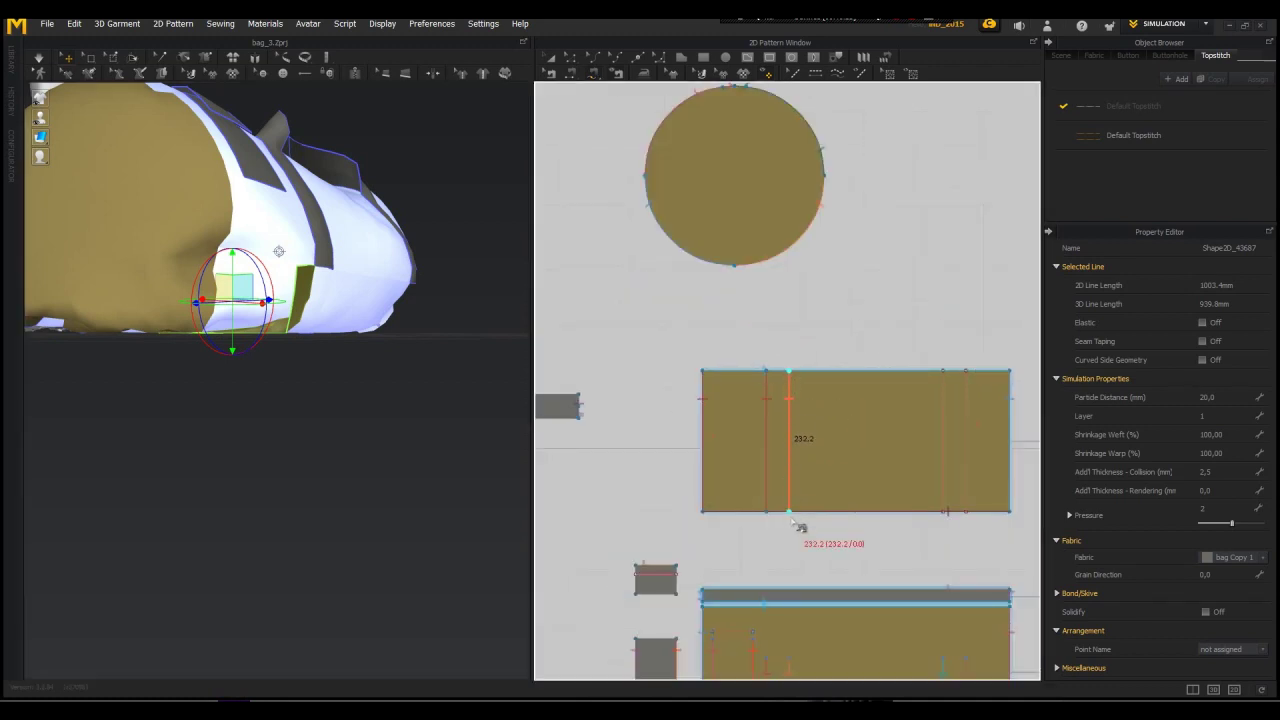
left_click(788, 515)
scroll(788, 517, "down", 3)
left_click(592, 310)
scroll(602, 338, "up", 5)
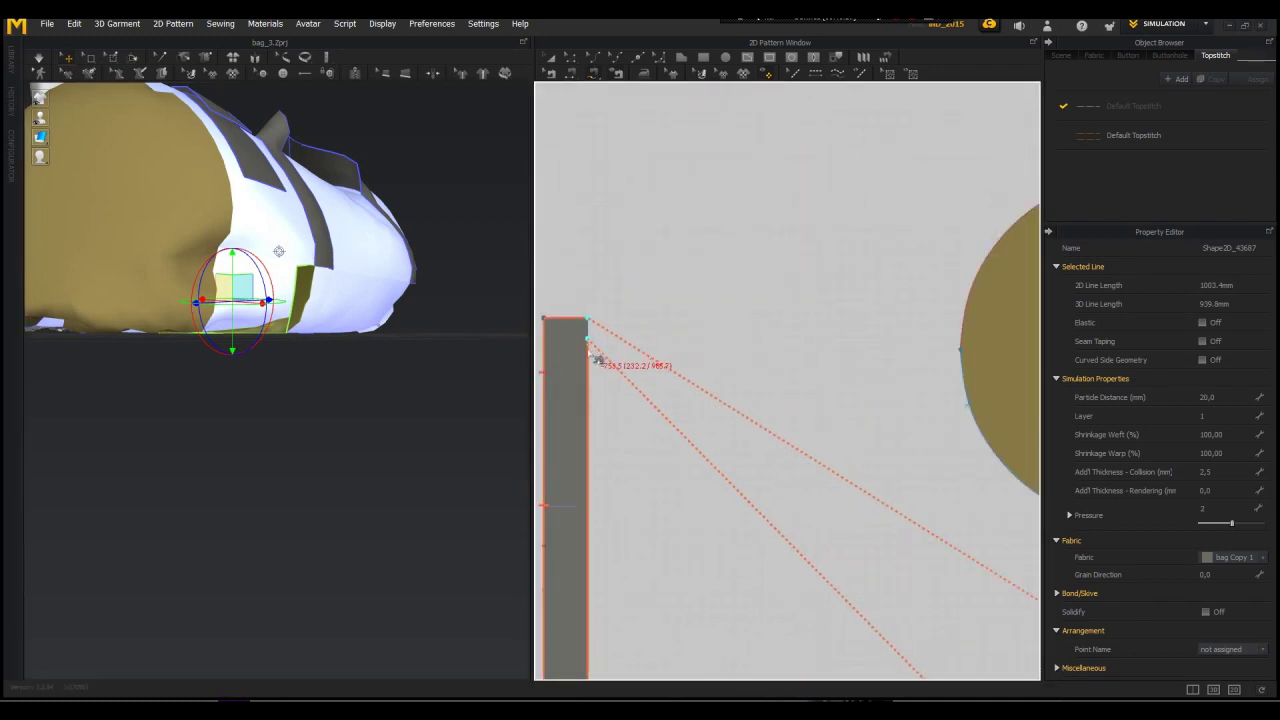
key("Escape")
Step: Sew the lower body panel's second internal line to the upper 232.2 mm of the strip's unsewn long edge and simulate
scroll(597, 343, "down", 4)
scroll(895, 440, "up", 3)
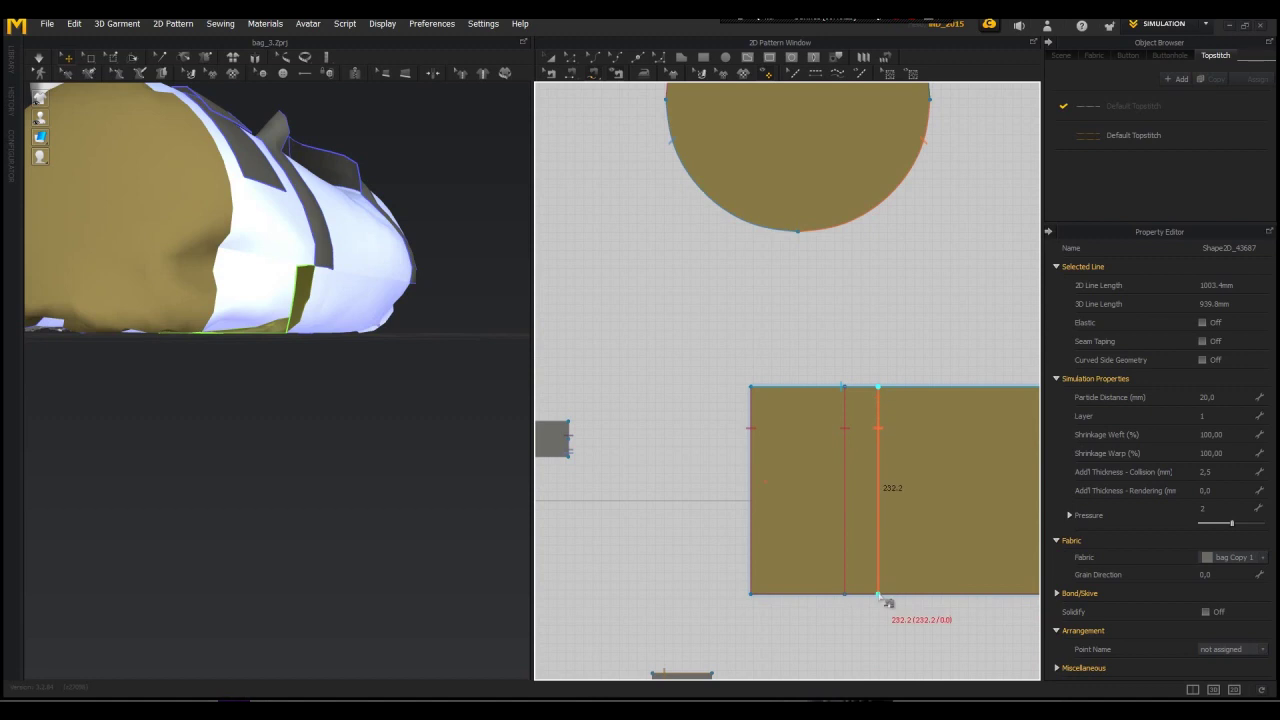
left_click(878, 594)
scroll(878, 594, "down", 4)
scroll(750, 320, "up", 4)
left_click(838, 240)
left_click(838, 668)
right_click_drag(330, 230, 391, 258)
key("space")
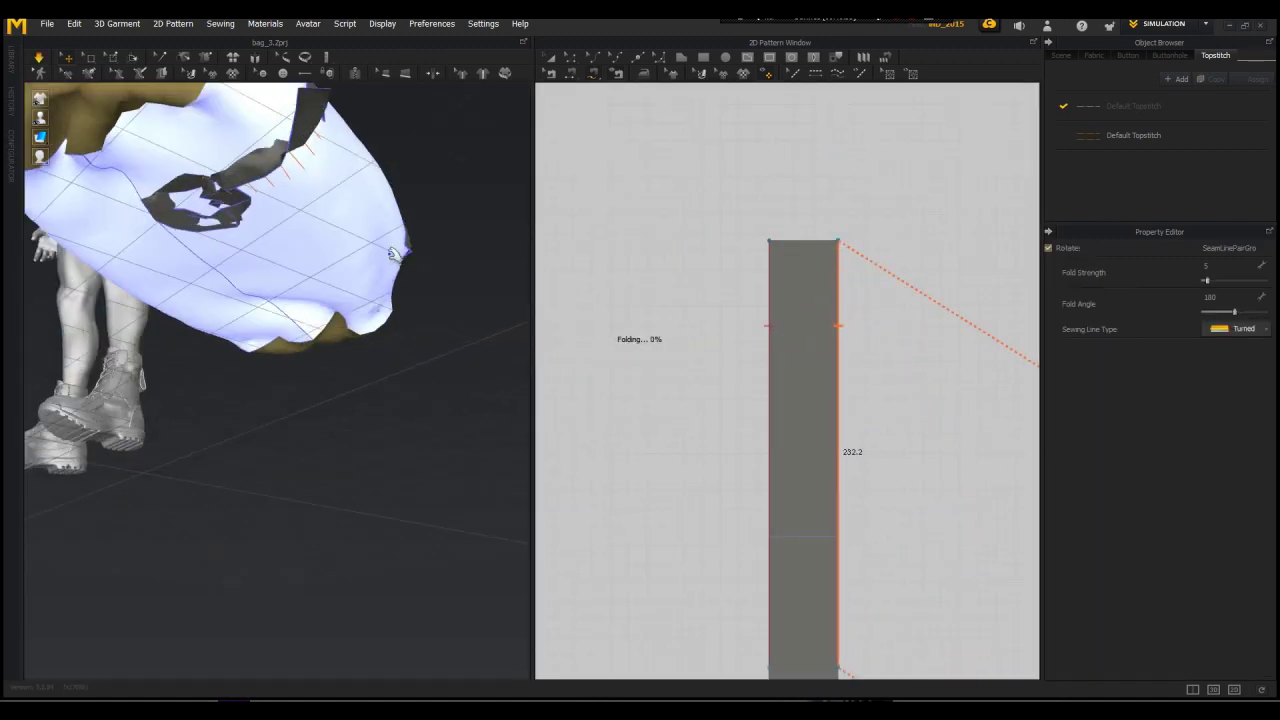
Step: Sew the strip's lower 232.2 mm to the third internal line of the right-hand underside body panel and simulate
scroll(408, 271, "down", 1)
key("space")
scroll(790, 490, "down", 4)
middle_click_drag(774, 470, 620, 160)
scroll(677, 374, "down", 4)
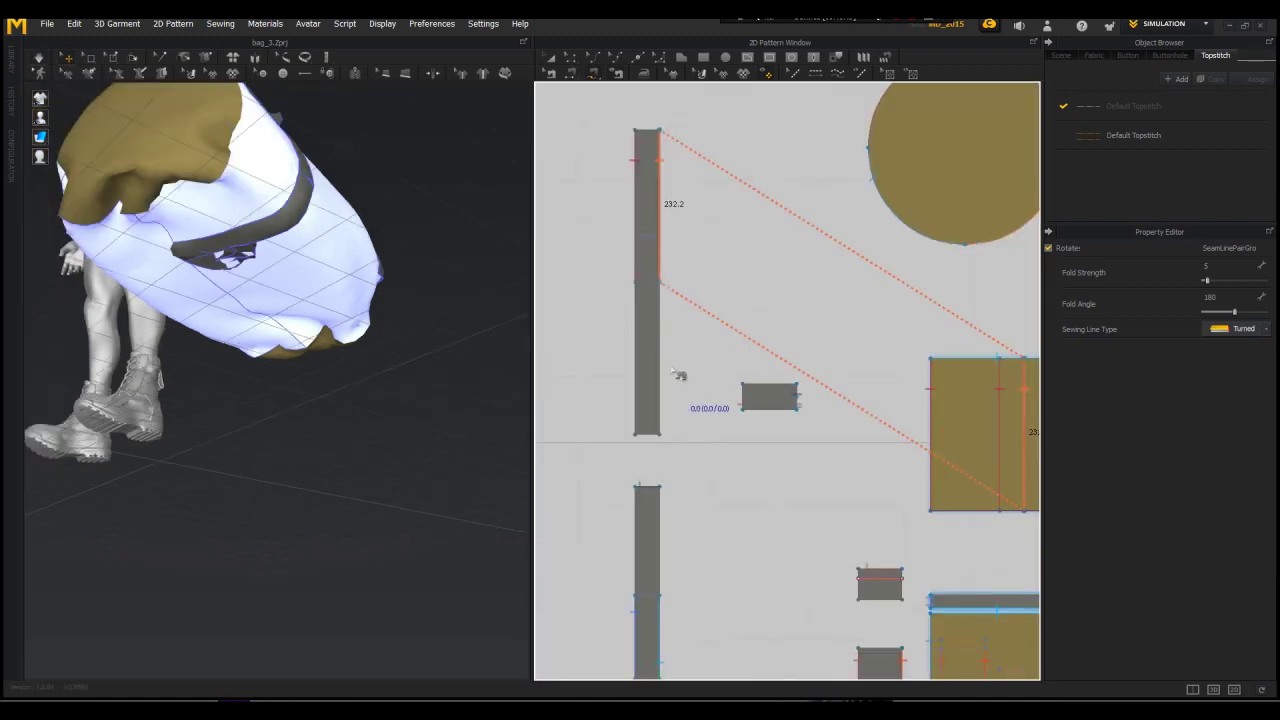
middle_click_drag(656, 482, 596, 360)
scroll(810, 469, "up", 2)
scroll(812, 465, "down", 4)
middle_click_drag(952, 362, 777, 353)
scroll(777, 345, "up", 5)
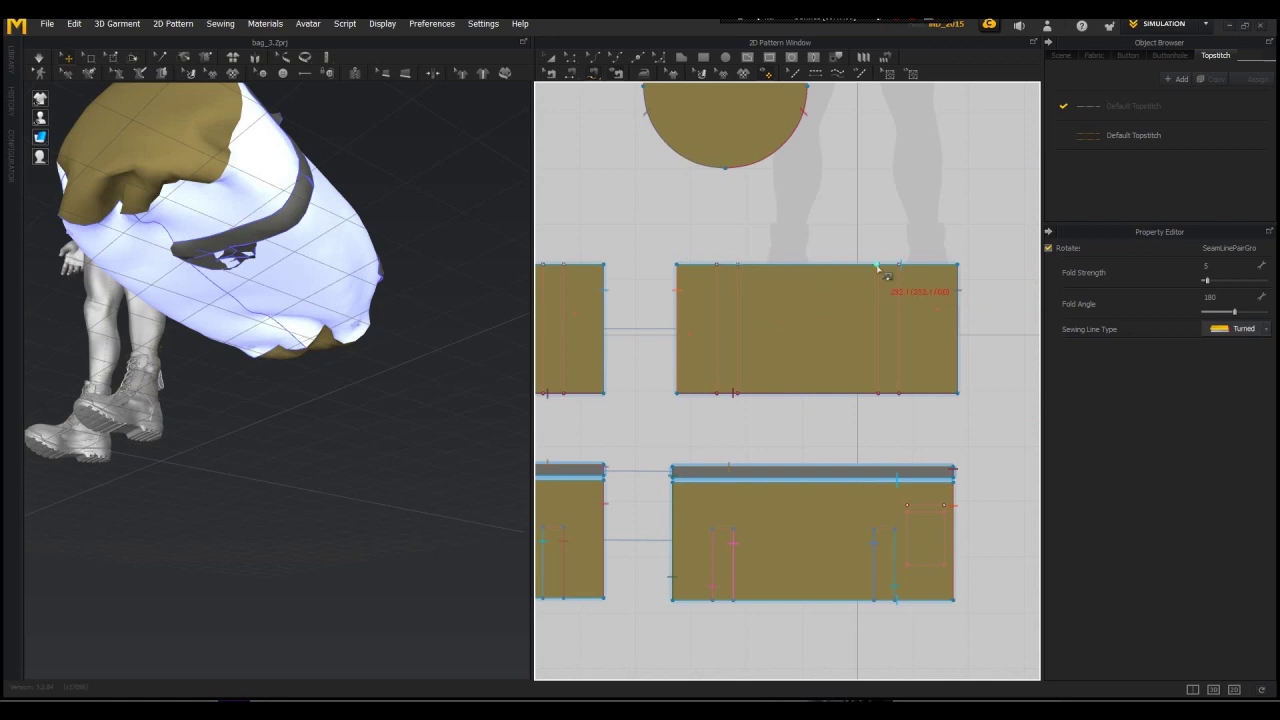
right_click_drag(188, 219, 280, 238)
key("space")
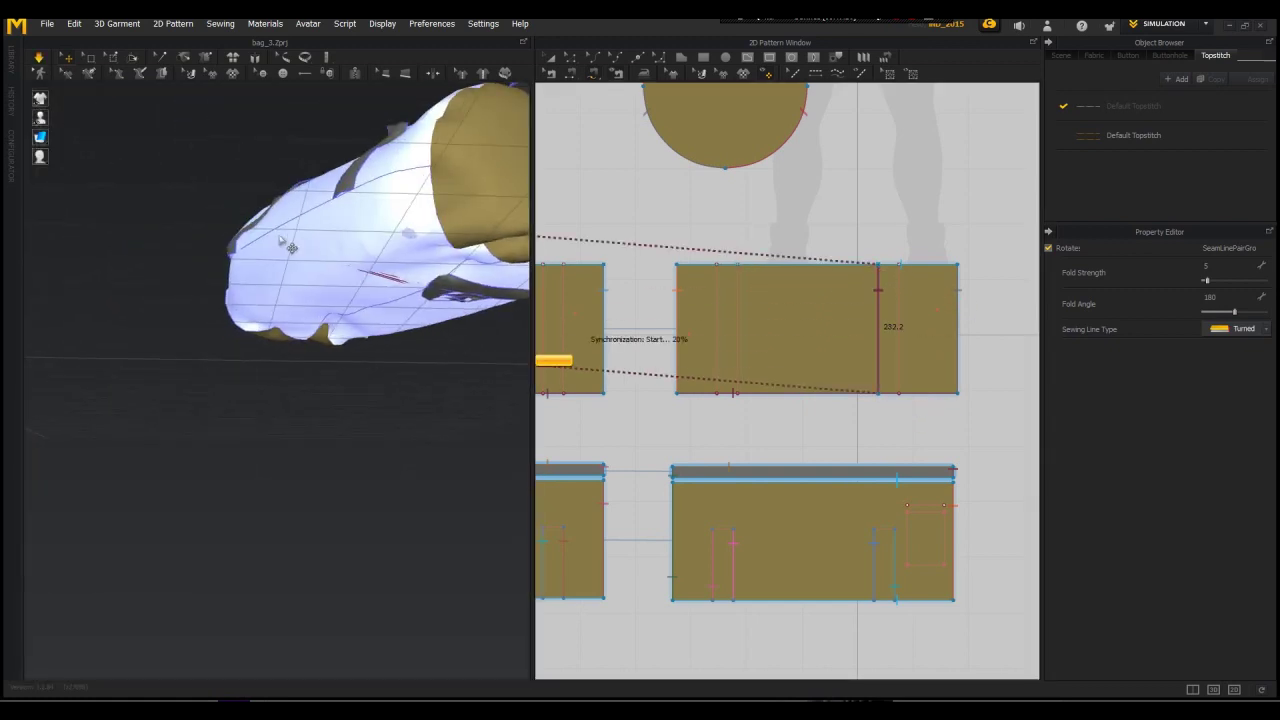
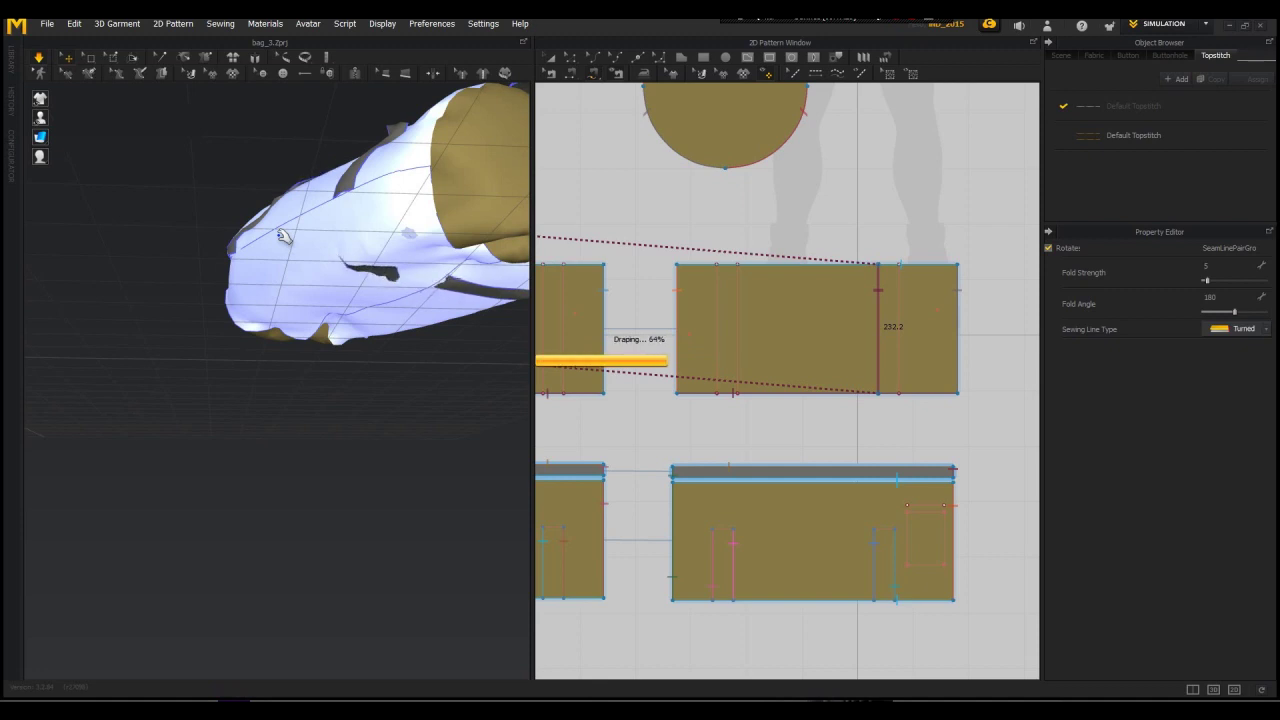
Step: Stop the simulation, edit the layer setting of the underside body panel, and restart the simulation
key("space")
left_click(428, 246)
left_click(1199, 454)
key("space")
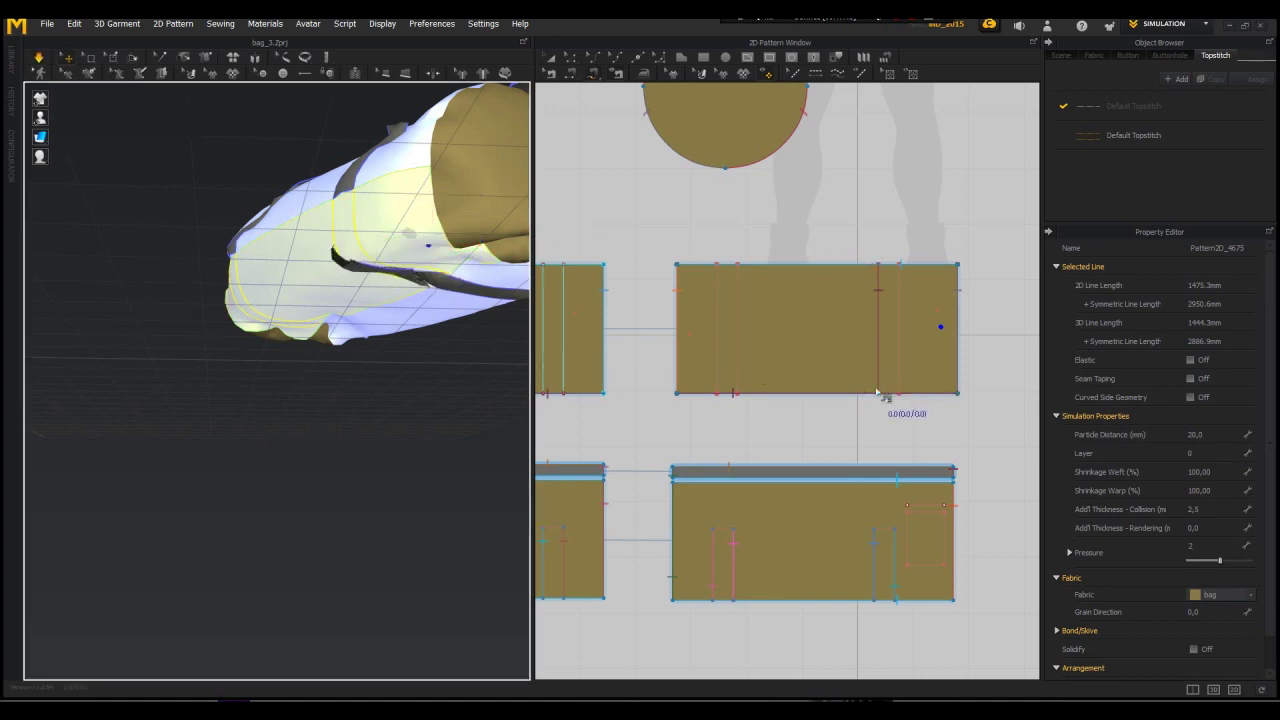
Step: Pull the crumpled end of the gray strip outward along the bag's underside during simulation to untangle it
left_click_drag(384, 268, 312, 288)
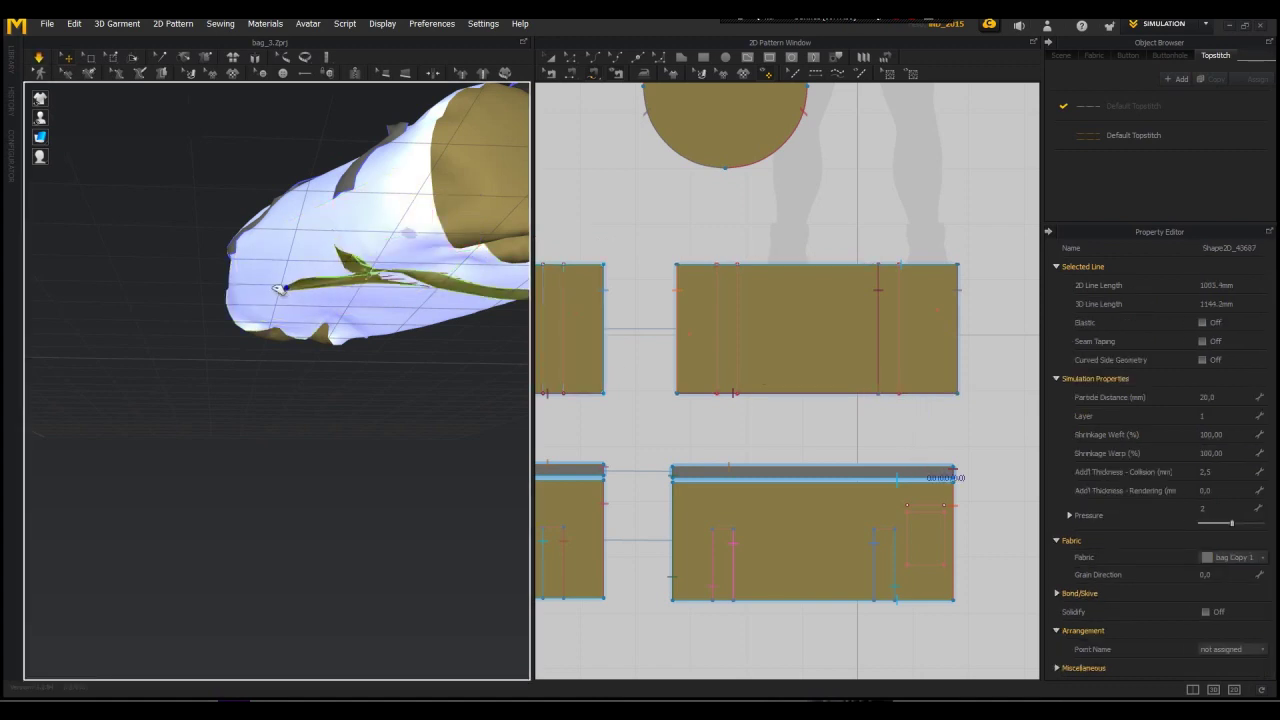
scroll(400, 297, "up", 3)
left_click_drag(438, 228, 426, 266)
right_click_drag(420, 275, 399, 357)
left_click_drag(404, 302, 412, 290)
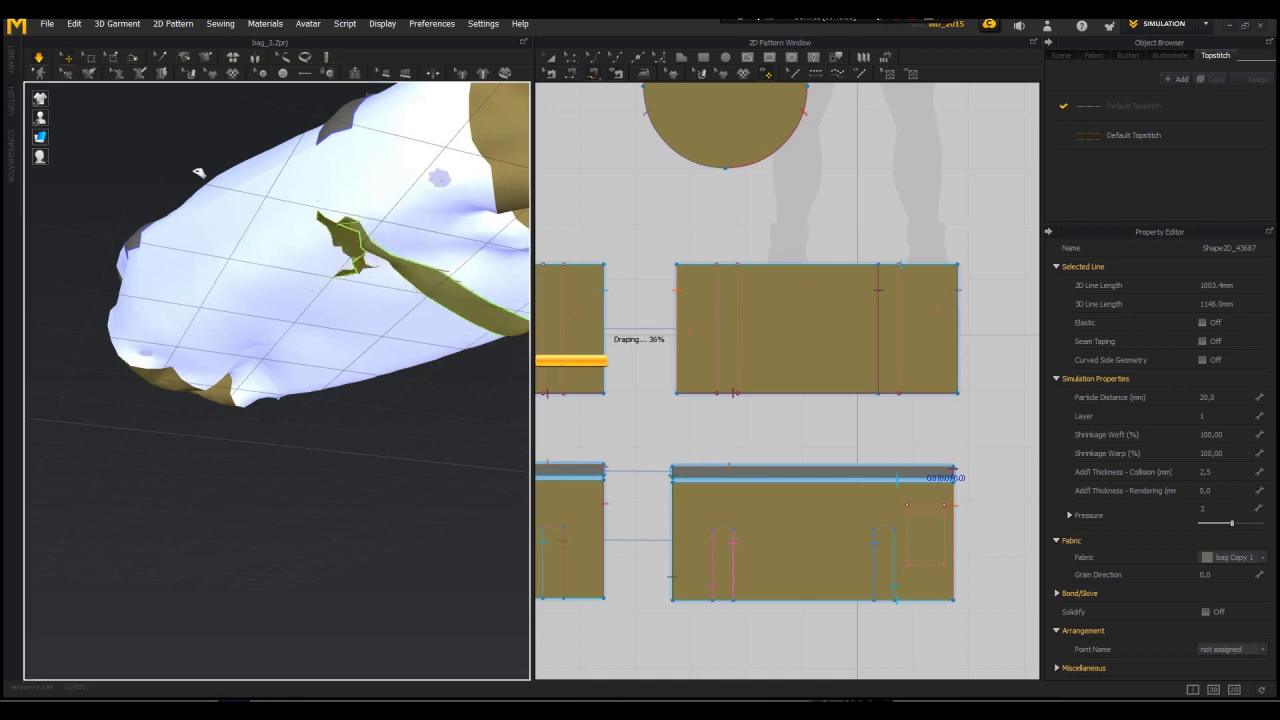
Step: Reverse the seam joining the long strap to the upper right panel, and pull the strap straight during simulation
scroll(567, 317, "down", 2)
left_click(549, 58)
left_click(551, 74)
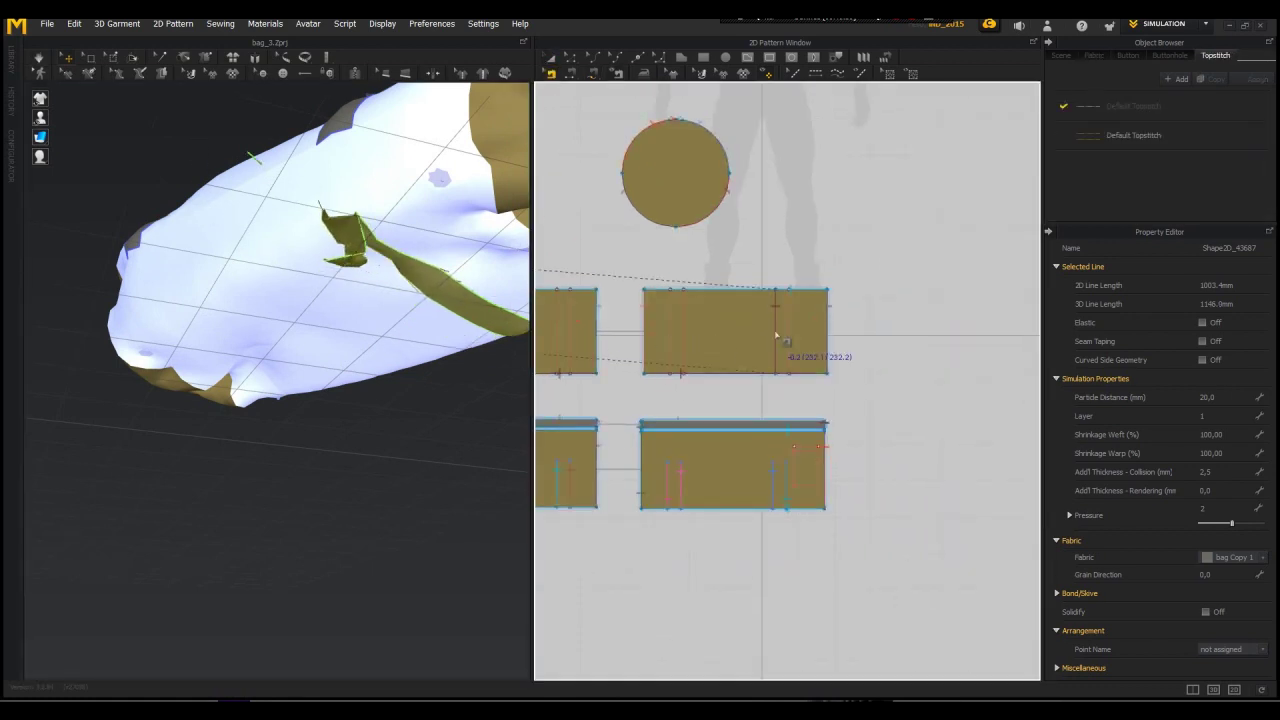
left_click(775, 332)
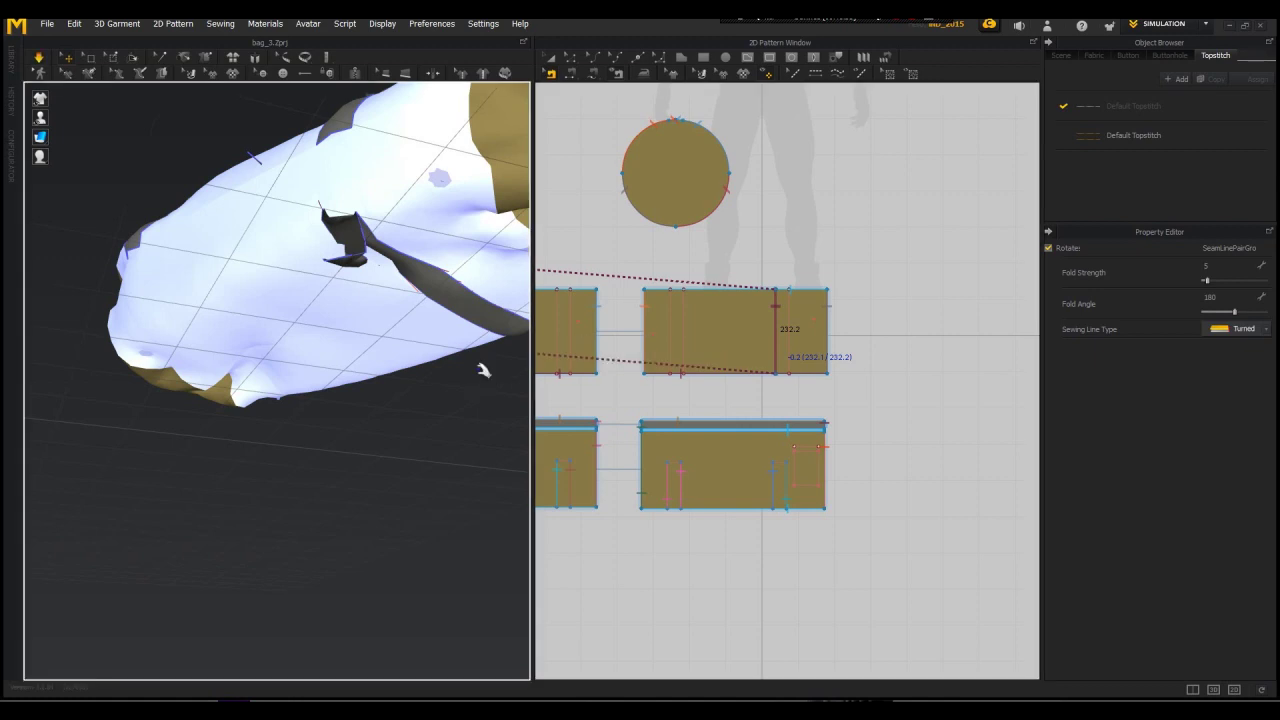
right_click_drag(442, 344, 486, 328)
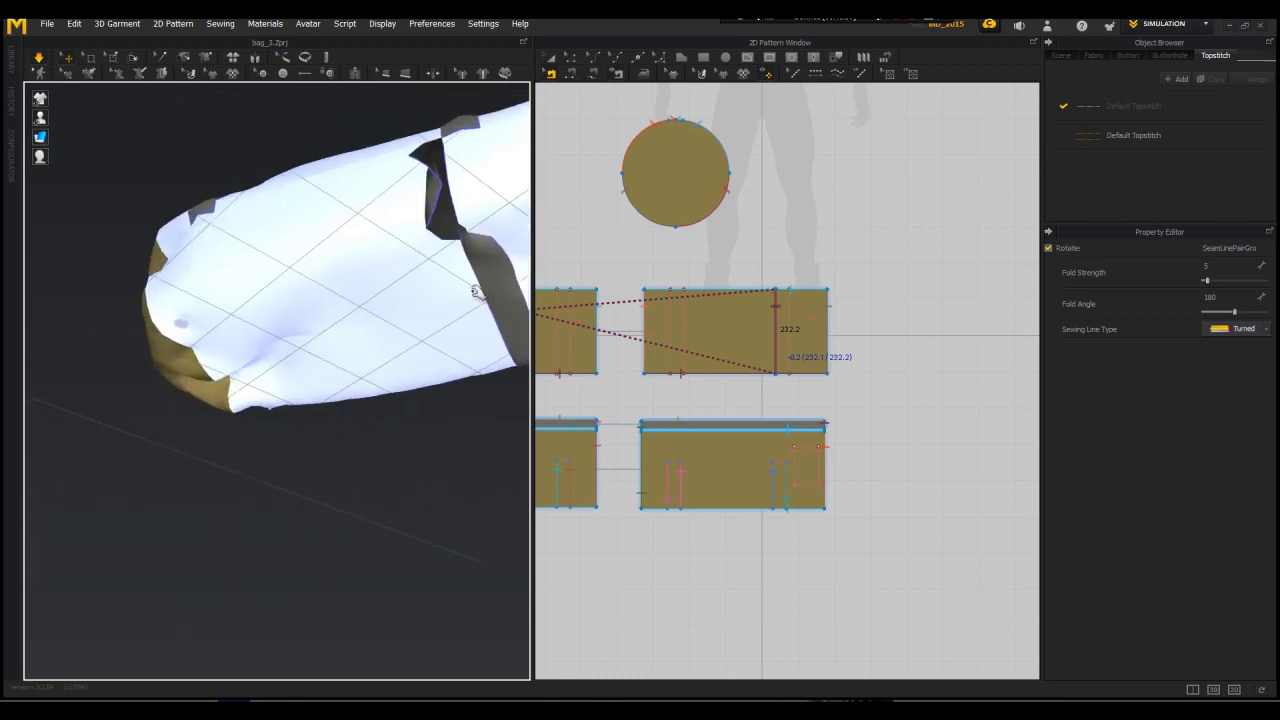
middle_click_drag(486, 328, 384, 378)
left_click_drag(350, 256, 376, 178)
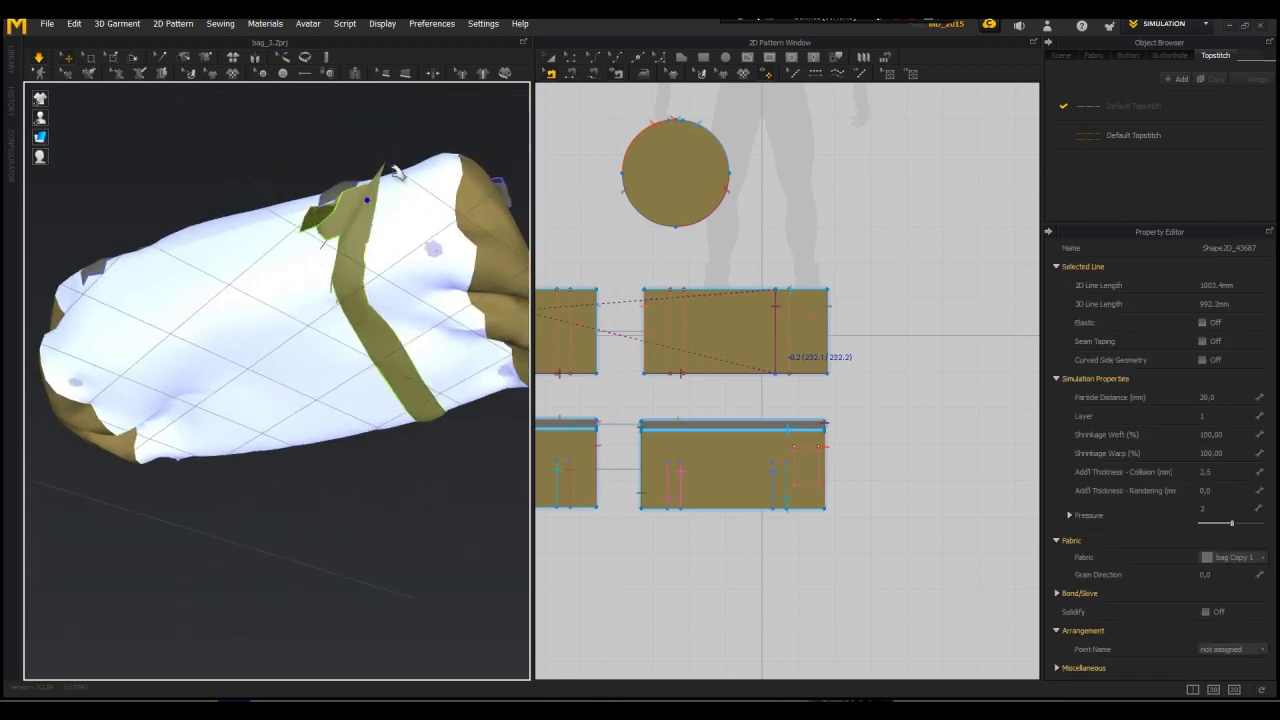
left_click(773, 110)
key("space")
Step: Free-sew the long strap's other side edge to the right line of the upper right panel's right-hand strap marking
scroll(622, 366, "down", 5)
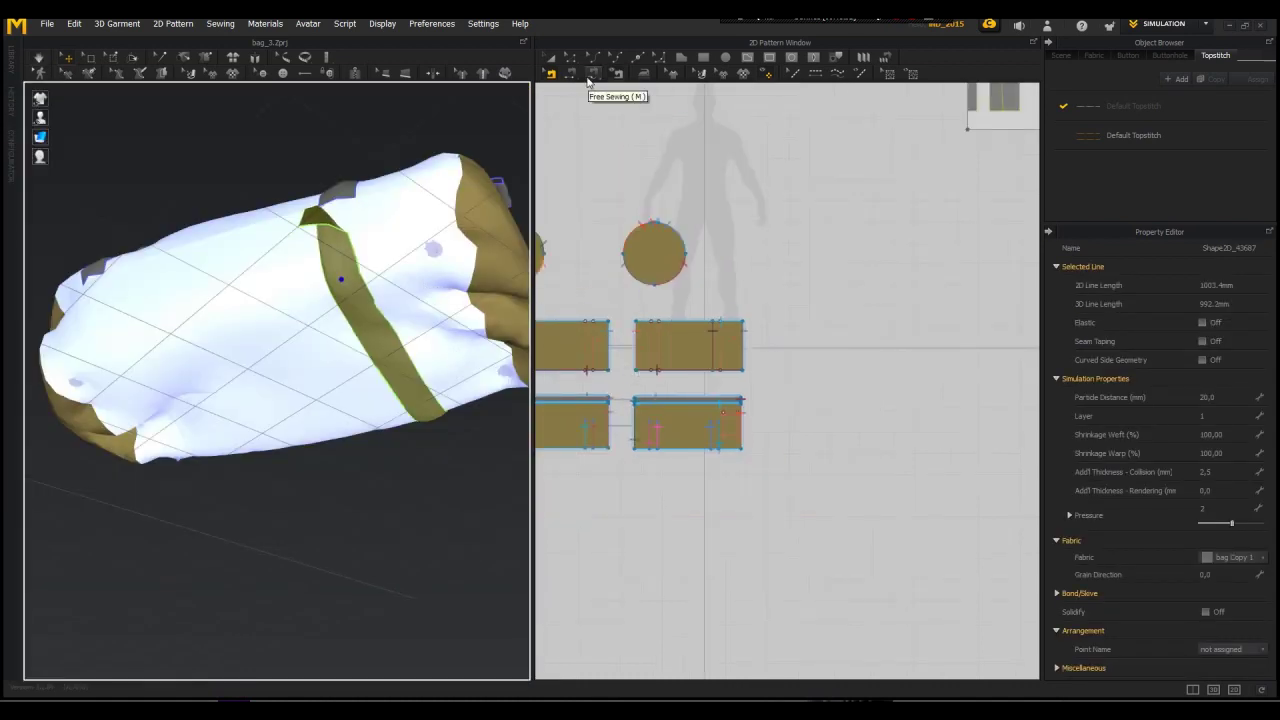
left_click(590, 77)
scroll(728, 331, "up", 4)
scroll(838, 352, "down", 2)
middle_click_drag(728, 342, 1018, 384)
scroll(855, 378, "down", 2)
scroll(622, 343, "up", 4)
left_click(686, 300)
left_click(686, 396)
middle_click_drag(762, 450, 450, 436)
scroll(978, 434, "up", 4)
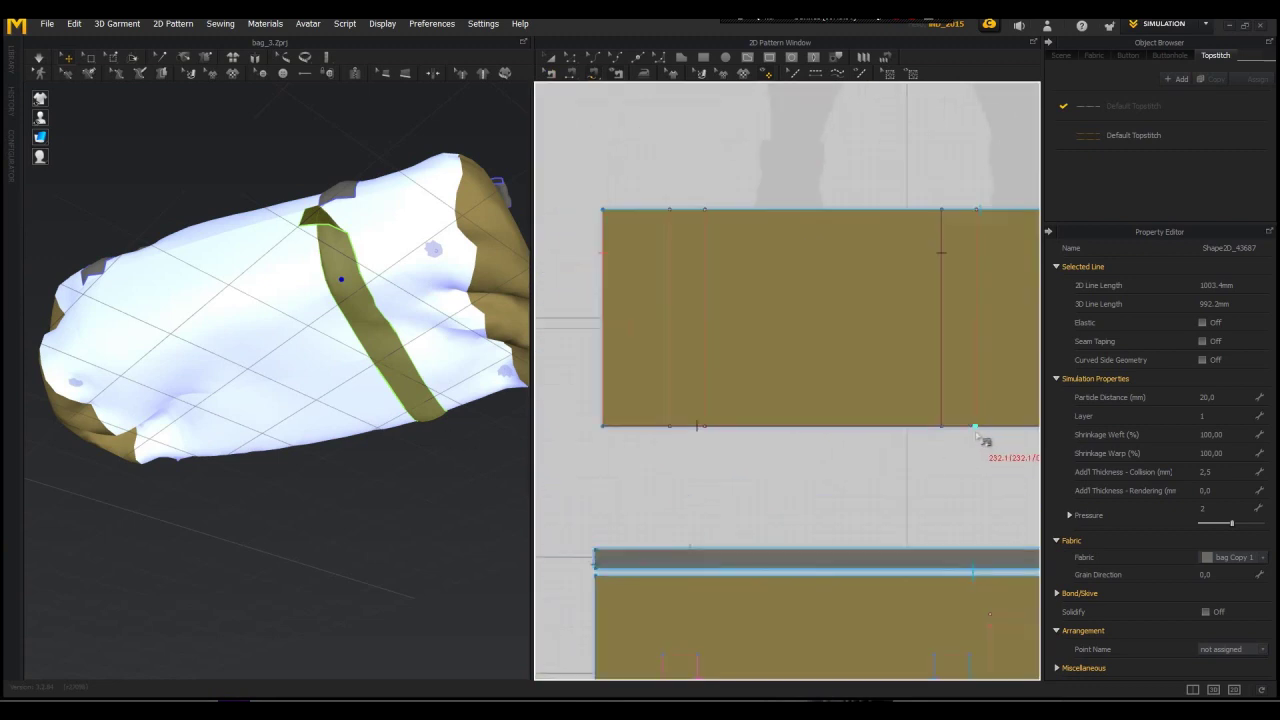
left_click(984, 213)
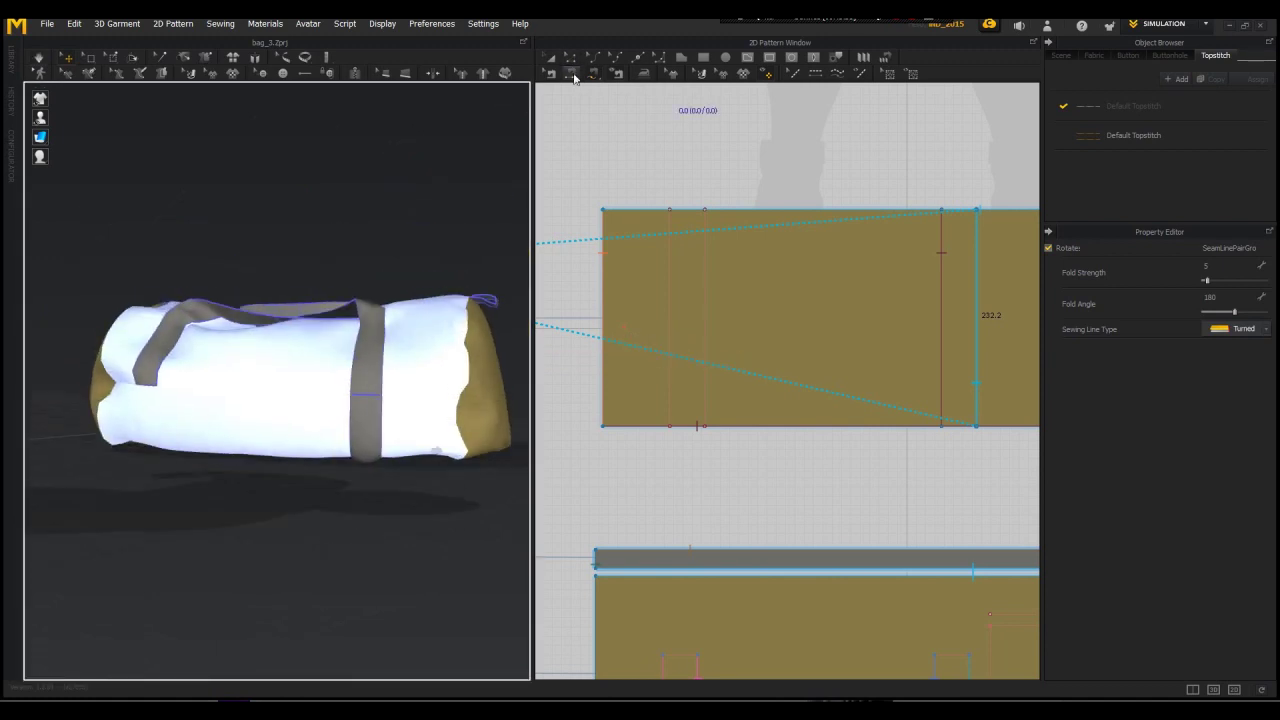
Step: Sew both short ends of the long strap to the ends of the two handle strap pieces and simulate
scroll(869, 300, "down", 3)
scroll(869, 300, "down", 3)
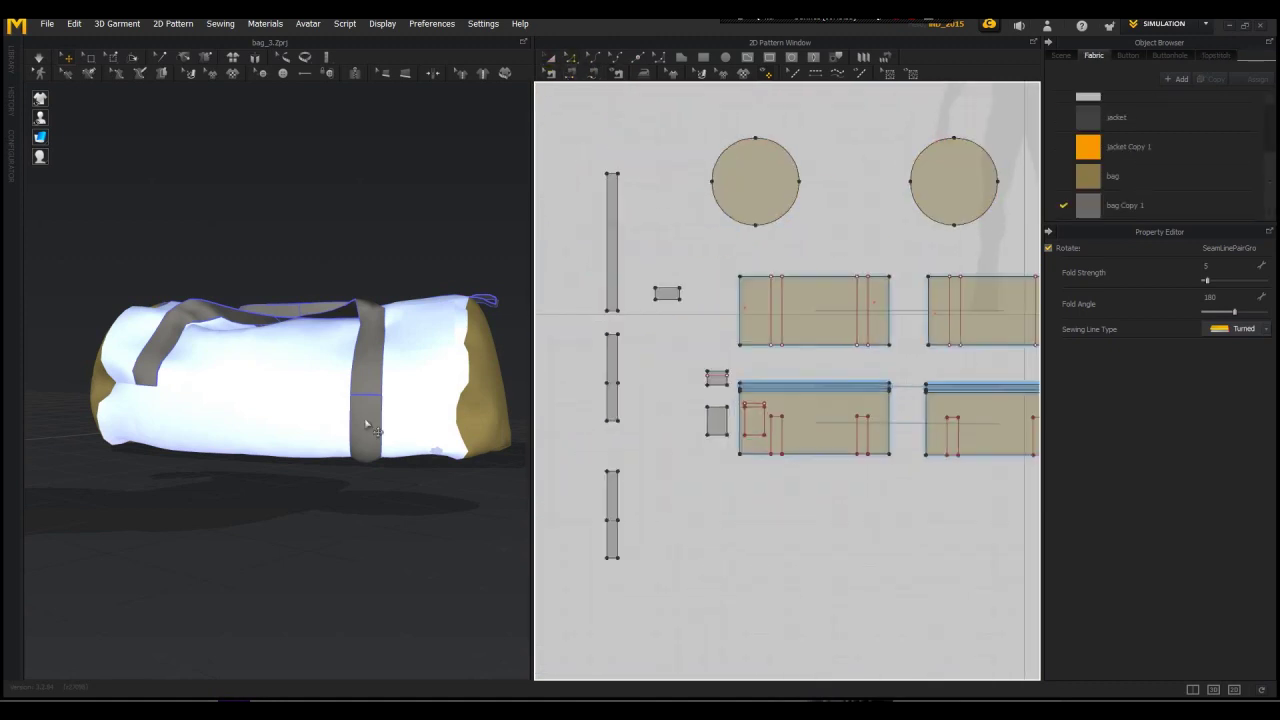
left_click(366, 421)
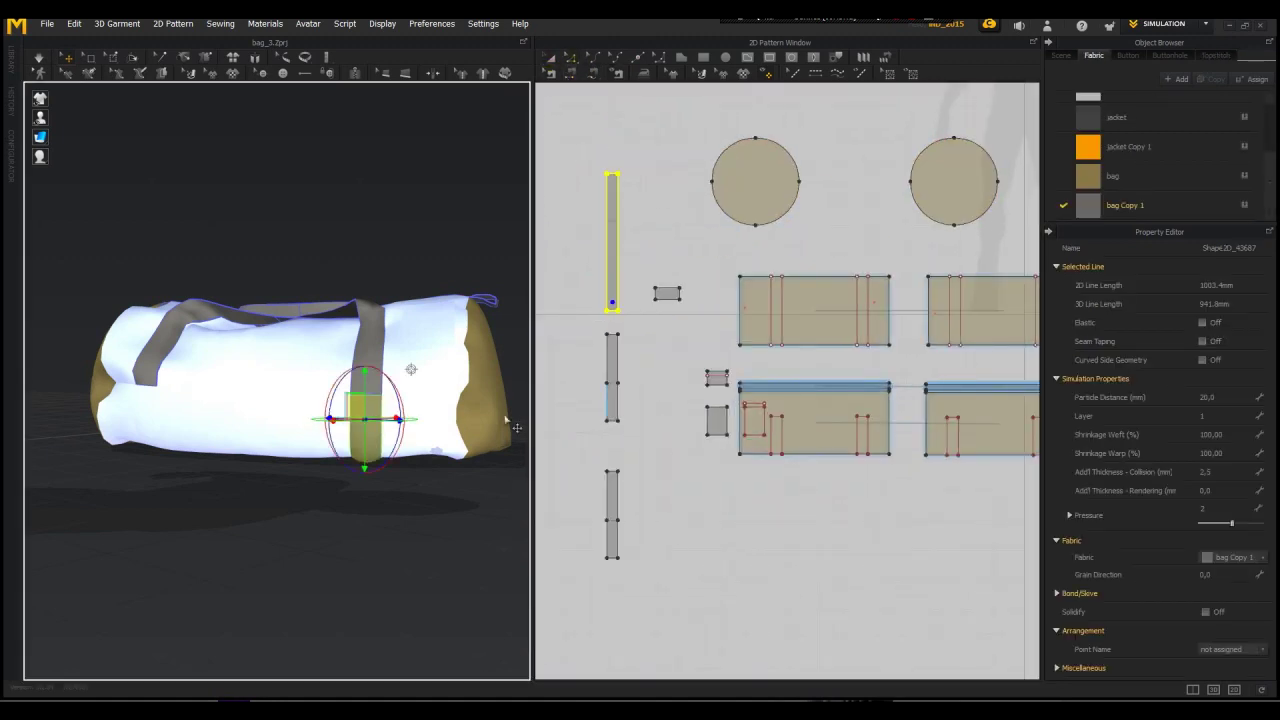
left_click(378, 383)
left_click(571, 73)
left_click(611, 311)
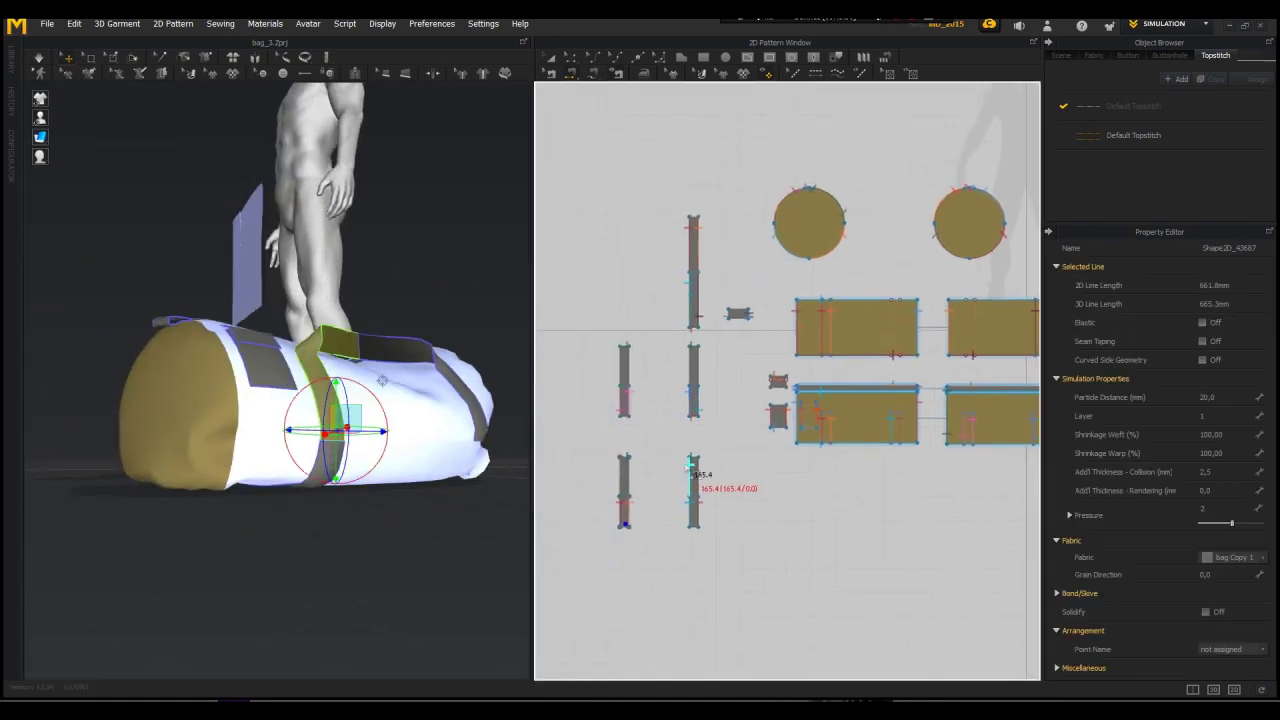
scroll(614, 480, "up", 2)
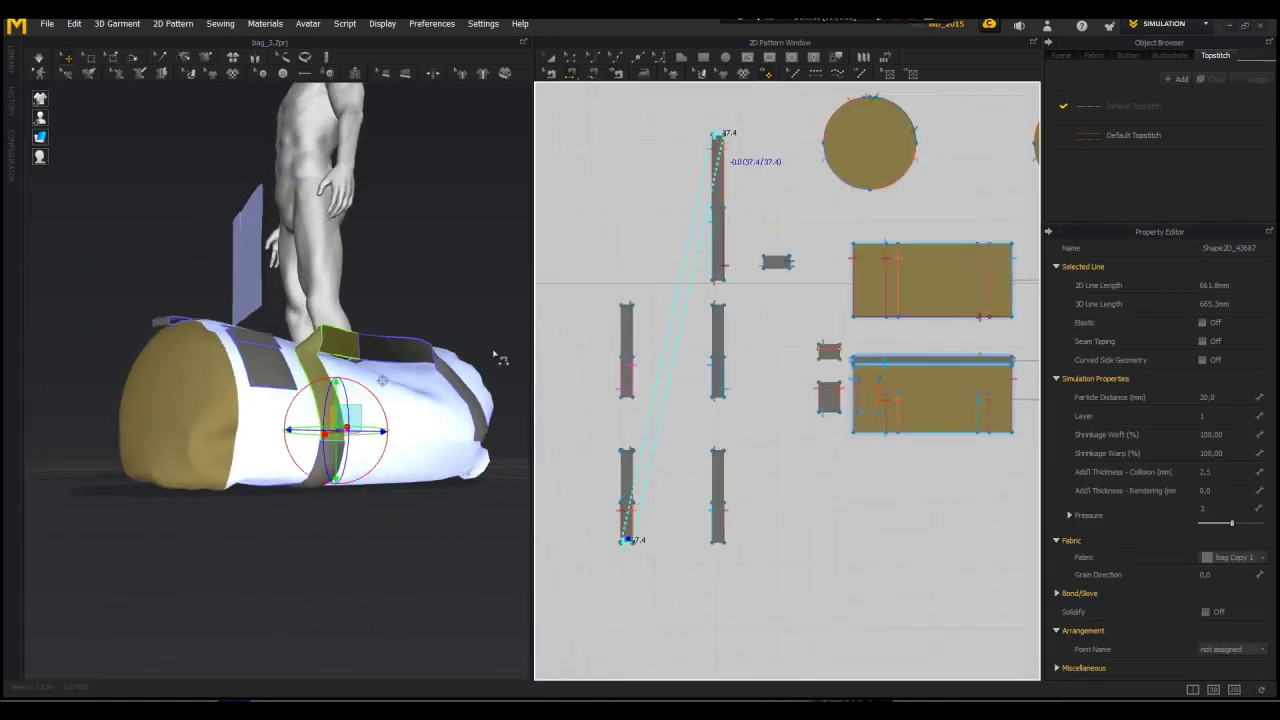
key("space")
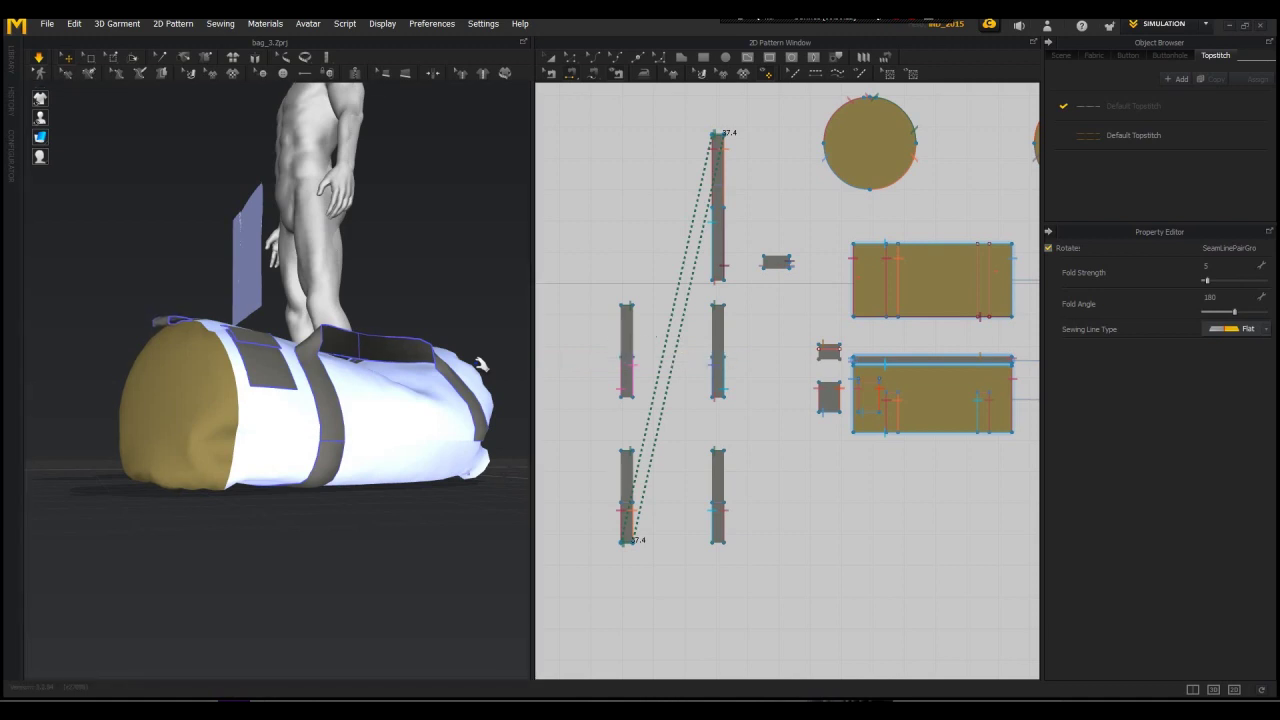
Step: Reverse the seam between the long strap's lower end and the handle strap piece, and simulate the bag briefly
right_click_drag(457, 399, 373, 376)
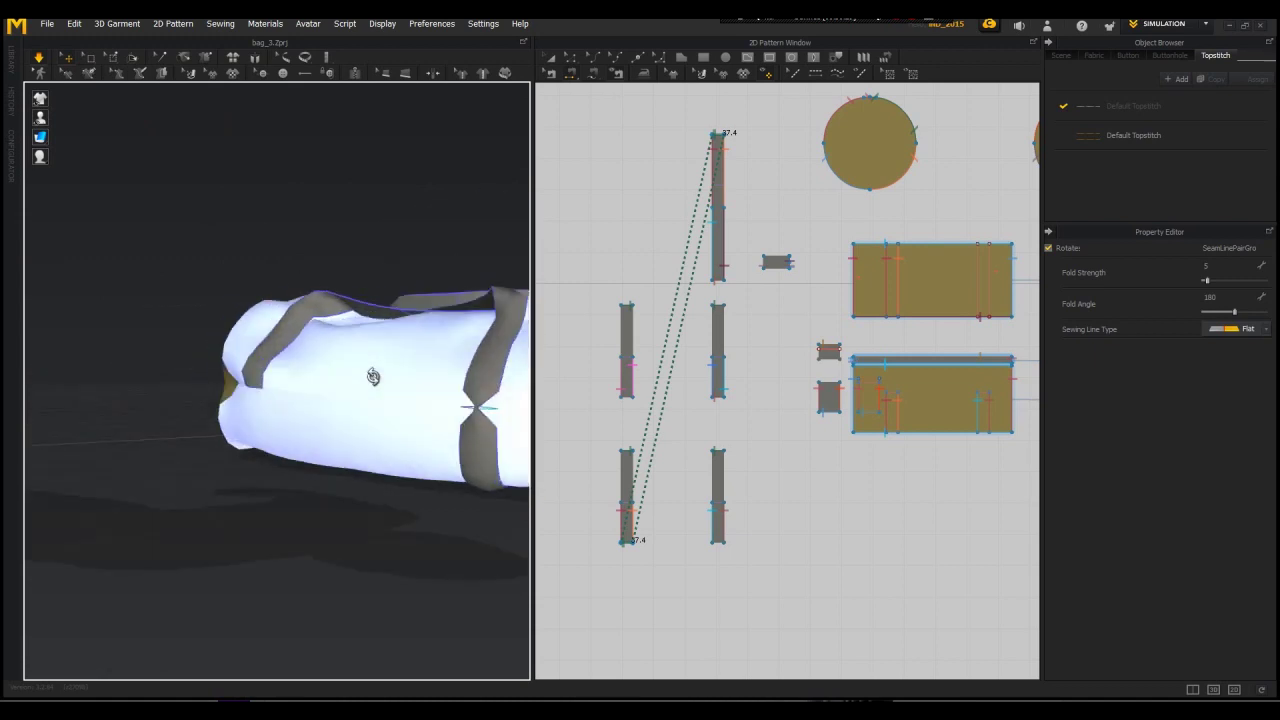
left_click(552, 75)
right_click(718, 280)
left_click(754, 313)
key("space")
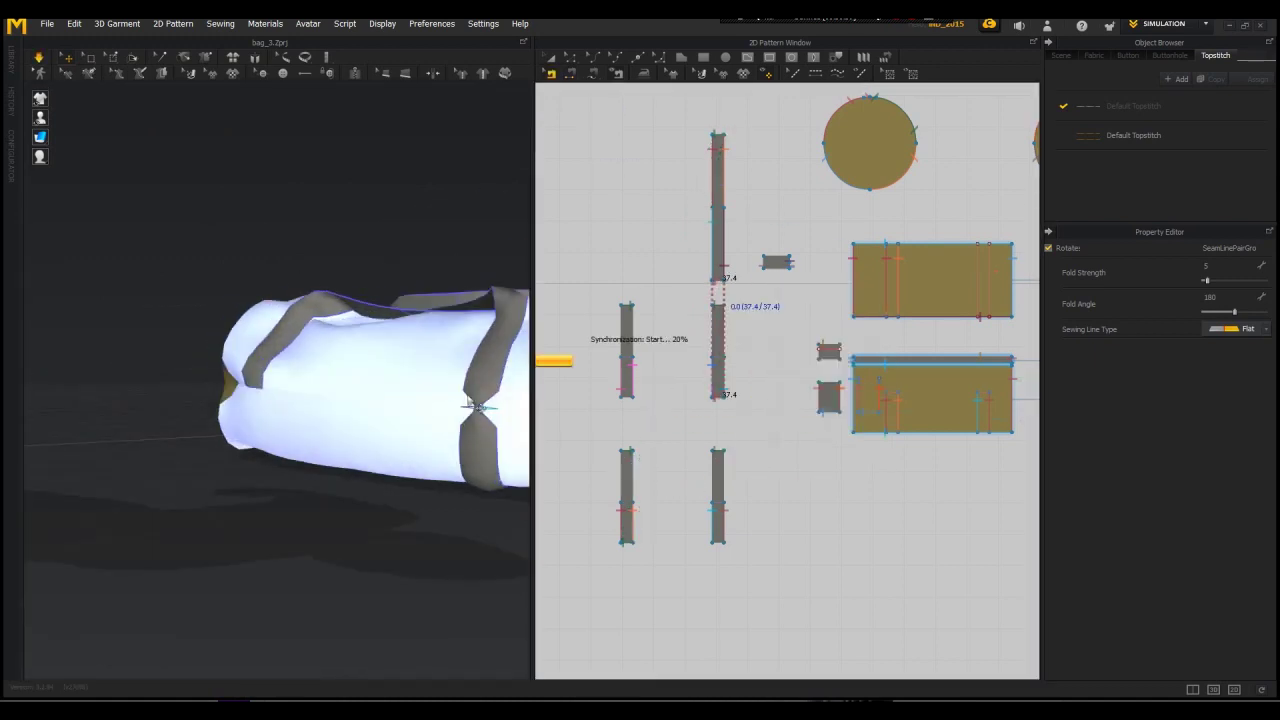
key("space")
Step: Try to make a symmetric copy of the long strap with its sewing beside the original, and delete that copy
mouse_move(429, 369)
right_mouse_down()
mouse_move(160, 527)
mouse_move(330, 400)
mouse_move(450, 360)
right_mouse_up()
left_click(457, 353)
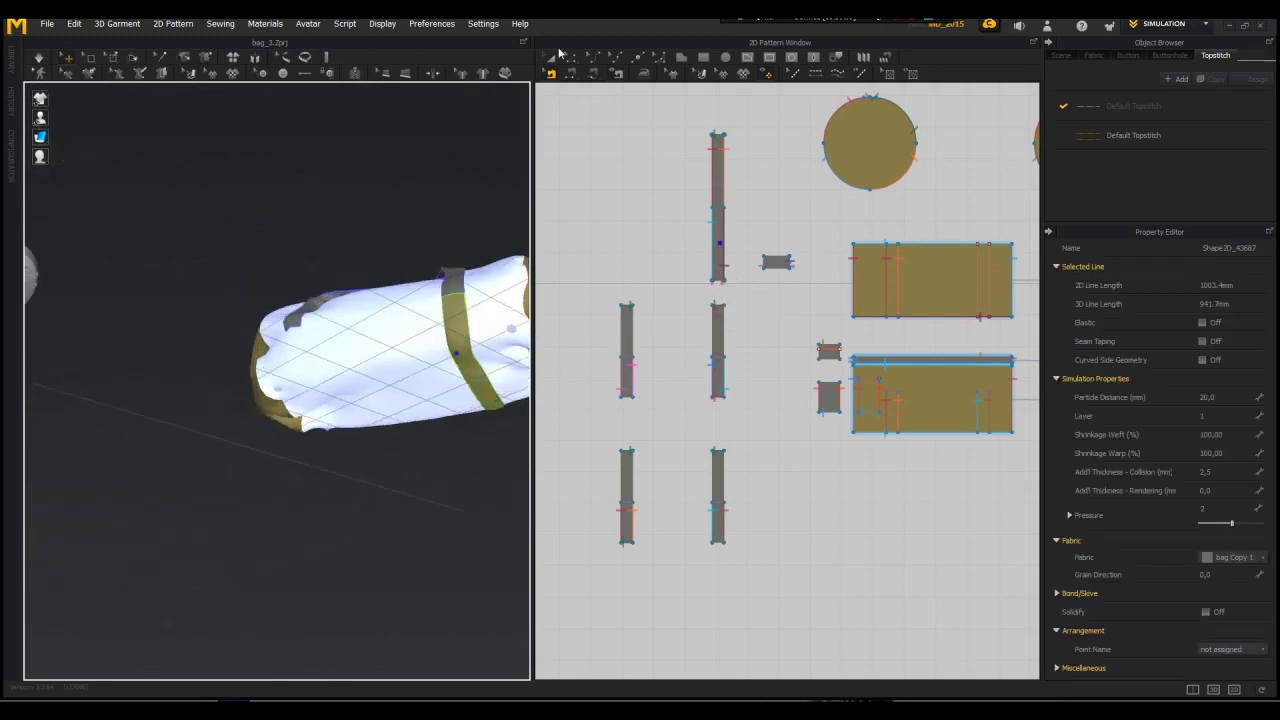
key("a")
right_click(724, 191)
left_click(765, 222)
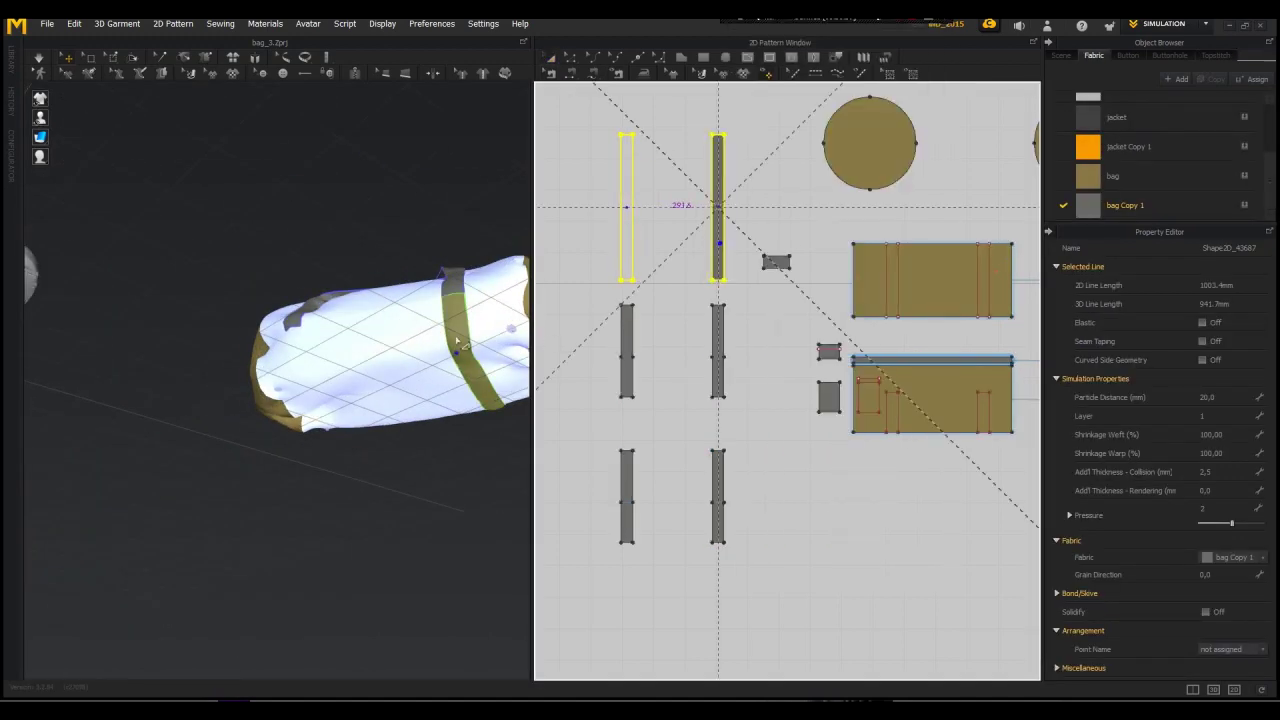
left_click(626, 207)
scroll(491, 423, "down", 8)
left_click_drag(480, 436, 315, 454)
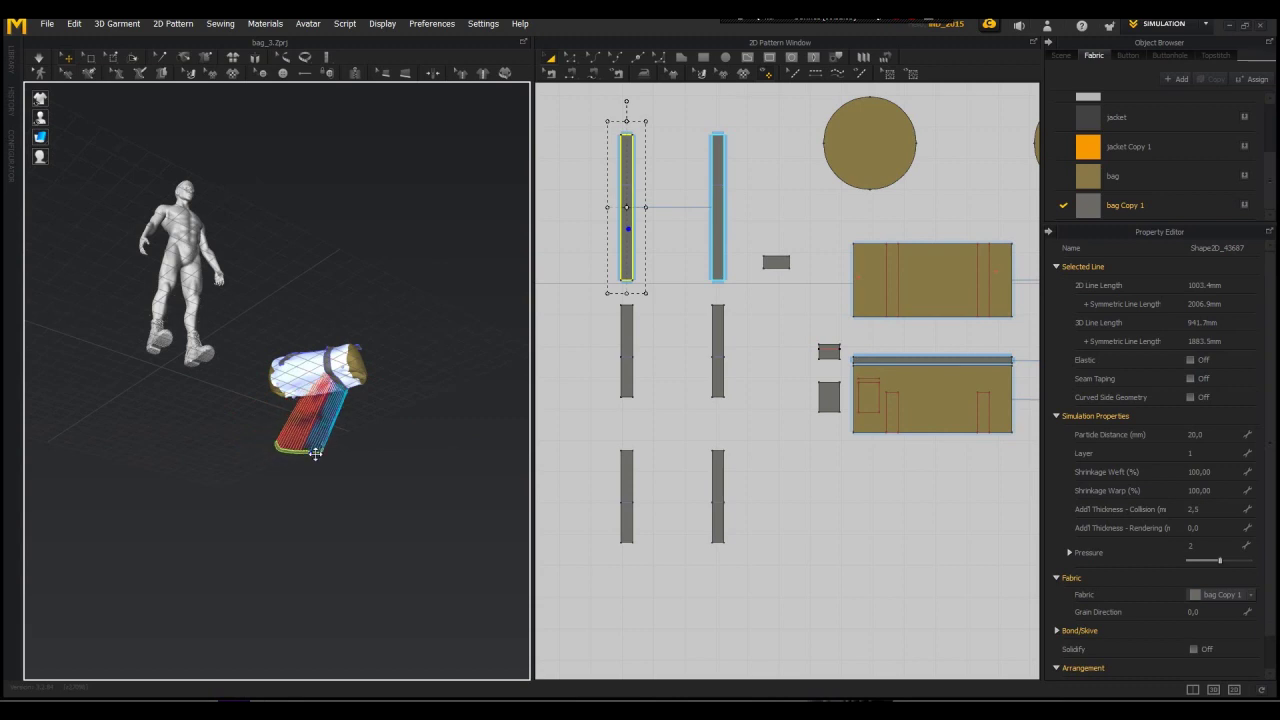
scroll(315, 454, "up", 3)
key("Delete")
Step: Create a linked symmetric copy of the long strap without sewing, placed beside the original pattern piece
right_click(718, 210)
left_click(734, 215)
right_click(723, 204)
left_click(745, 199)
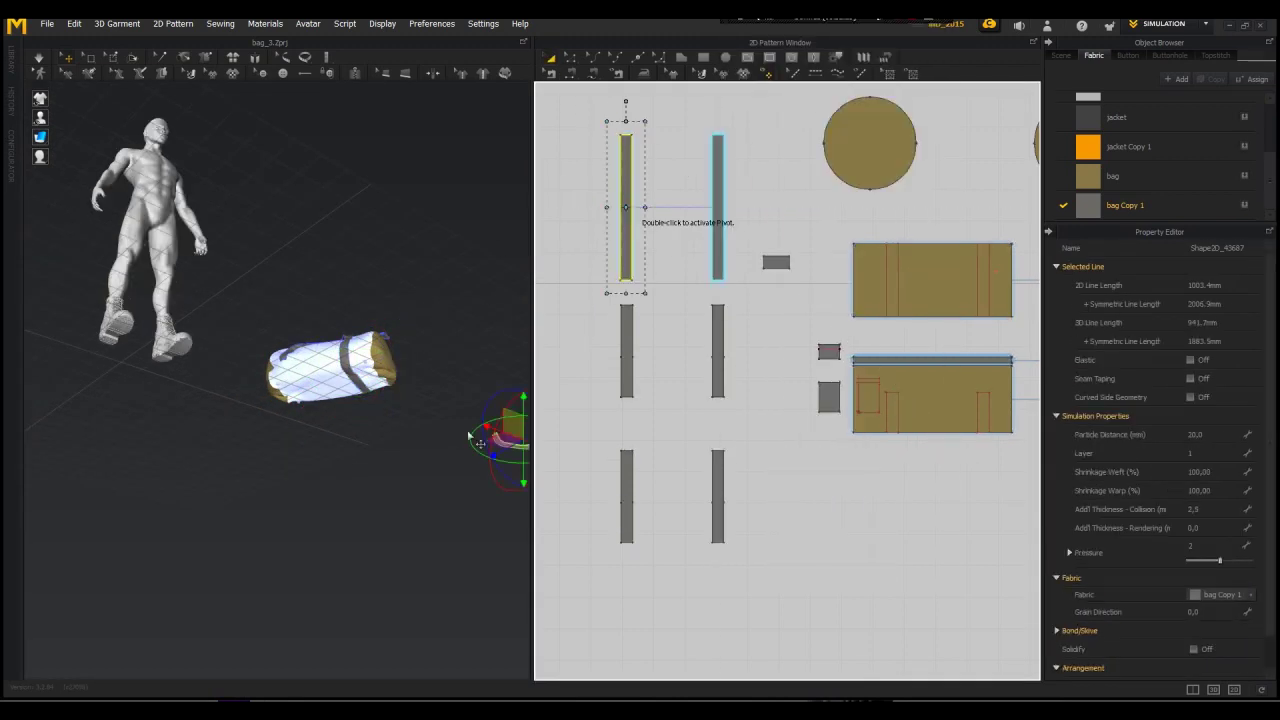
Step: Move the strap copy in the 3D view until it sits just below the bag near its unstrapped end
scroll(424, 366, "down", 2)
left_click_drag(476, 438, 278, 418)
right_click_drag(275, 420, 271, 362)
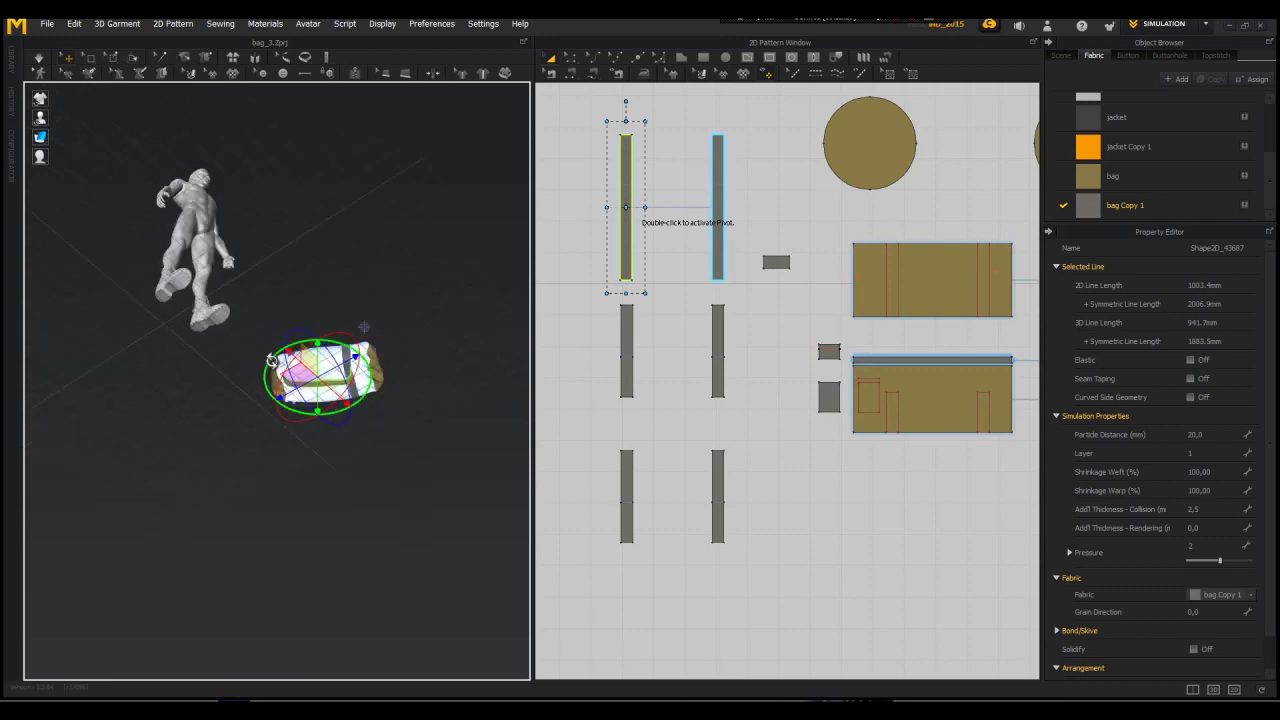
right_click_drag(344, 343, 443, 469)
left_click_drag(391, 452, 315, 393)
right_click_drag(315, 393, 386, 407)
left_click_drag(335, 402, 326, 404)
right_click_drag(326, 404, 268, 342)
Step: Try to free-sew the strap copy's upper half to a strap line on the upper left panel, and undo it
left_click(573, 75)
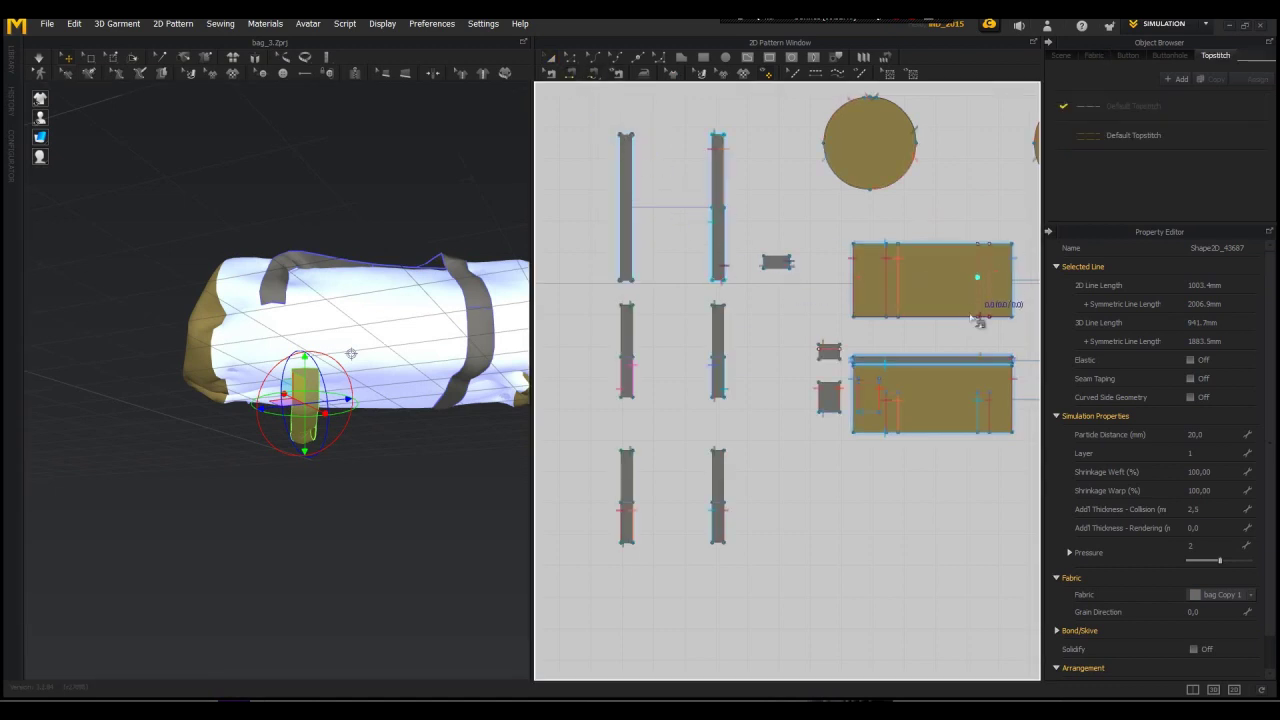
scroll(978, 315, "up", 3)
middle_click_drag(979, 316, 787, 363)
left_click(788, 238)
scroll(704, 247, "down", 4)
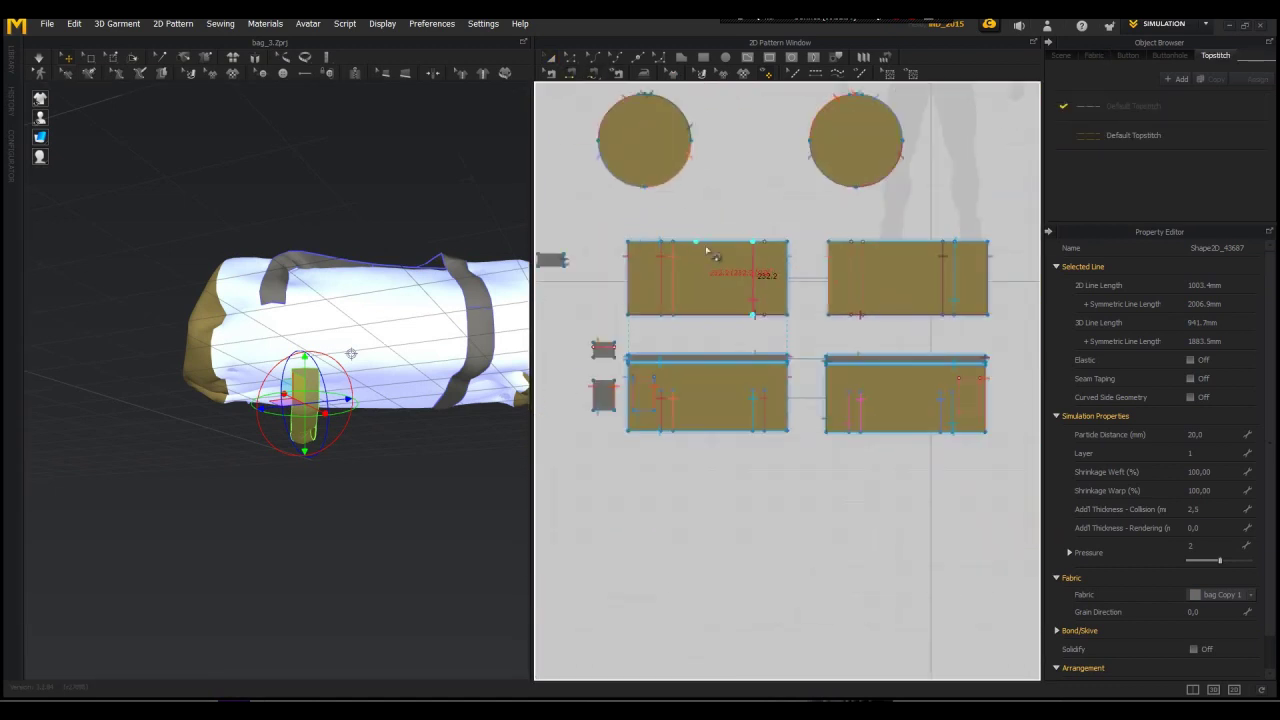
middle_click_drag(697, 249, 961, 306)
left_click(719, 328)
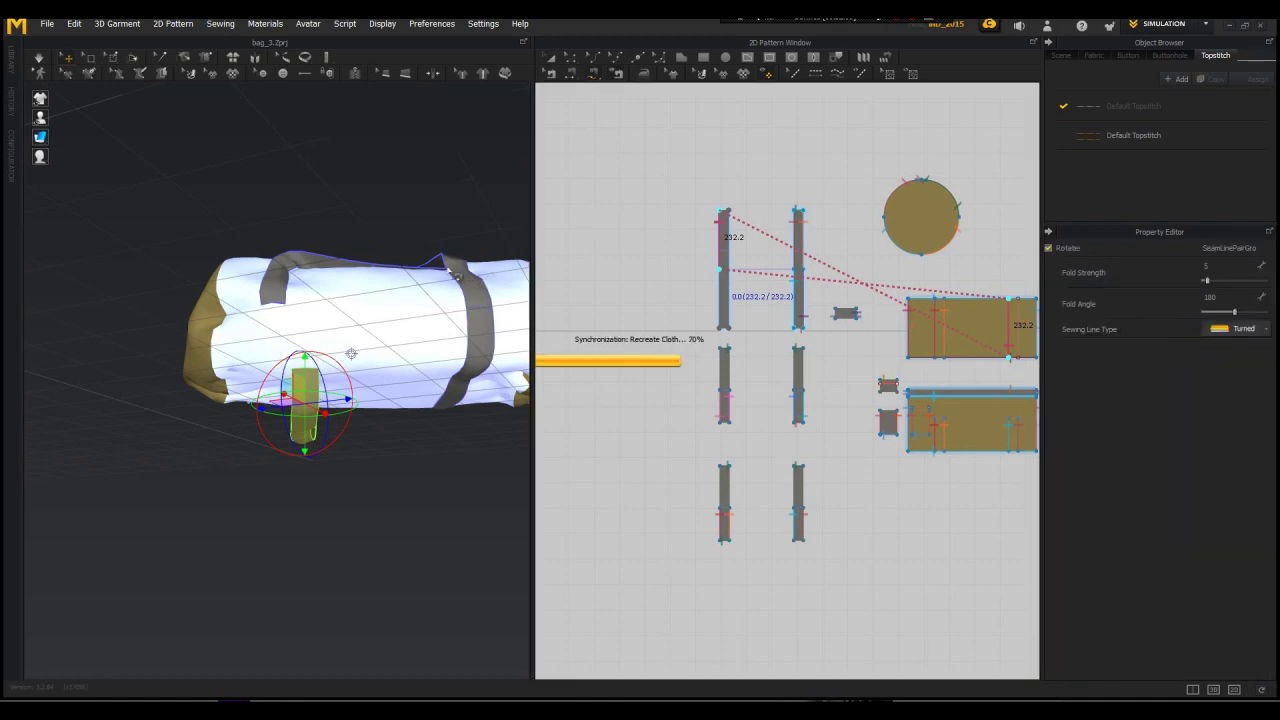
right_click_drag(443, 267, 490, 165)
scroll(741, 303, "down", 2)
key("ctrl+z")
Step: Free-sew the upper half of the strap copy's inner edge to the right line of the upper right panel's left-hand strap marking
middle_click_drag(785, 398, 693, 411)
scroll(693, 411, "down", 1)
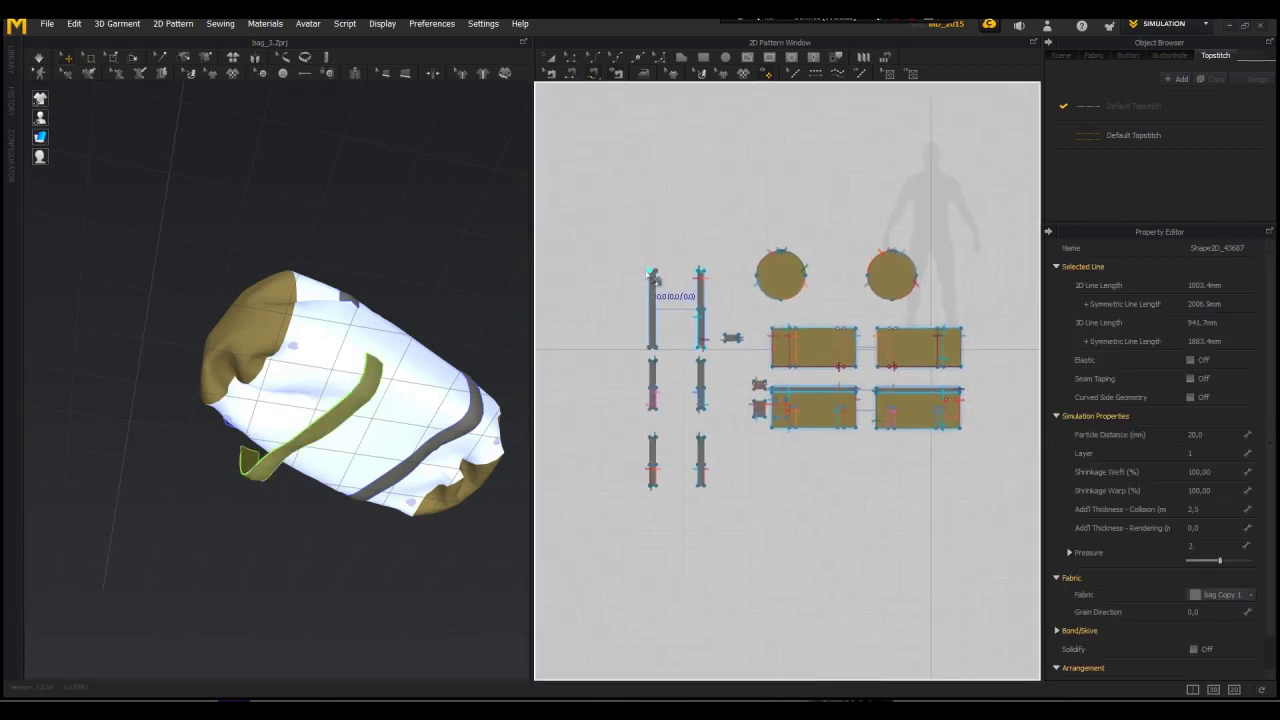
scroll(952, 362, "up", 5)
middle_click_drag(806, 526, 895, 498)
scroll(853, 368, "down", 1)
left_click(890, 363)
middle_click_drag(770, 412, 963, 449)
scroll(963, 449, "down", 1)
left_click(668, 251)
left_click(669, 314)
right_click_drag(430, 482, 310, 452)
scroll(268, 437, "up", 2)
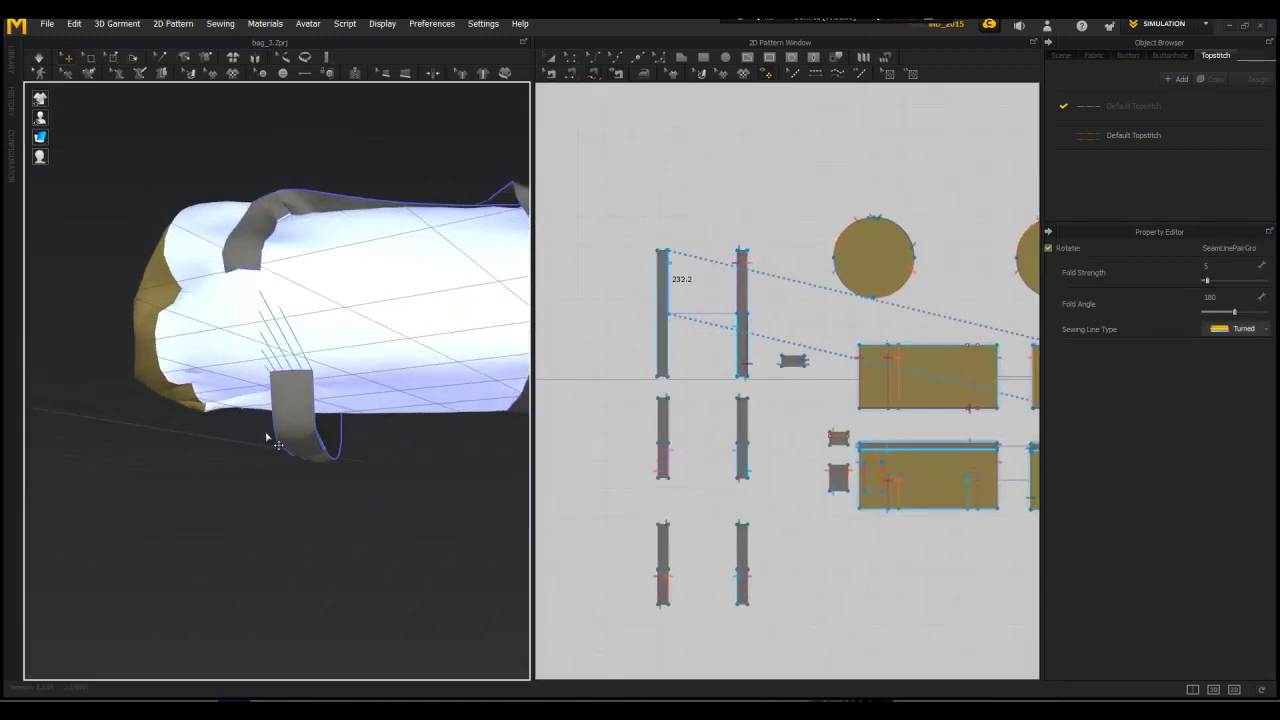
Step: Shift the strap copy slightly beneath the bag in the 3D view and check its position
left_click_drag(288, 427, 248, 419)
right_click_drag(248, 419, 330, 398)
scroll(725, 235, "up", 3)
scroll(845, 390, "down", 3)
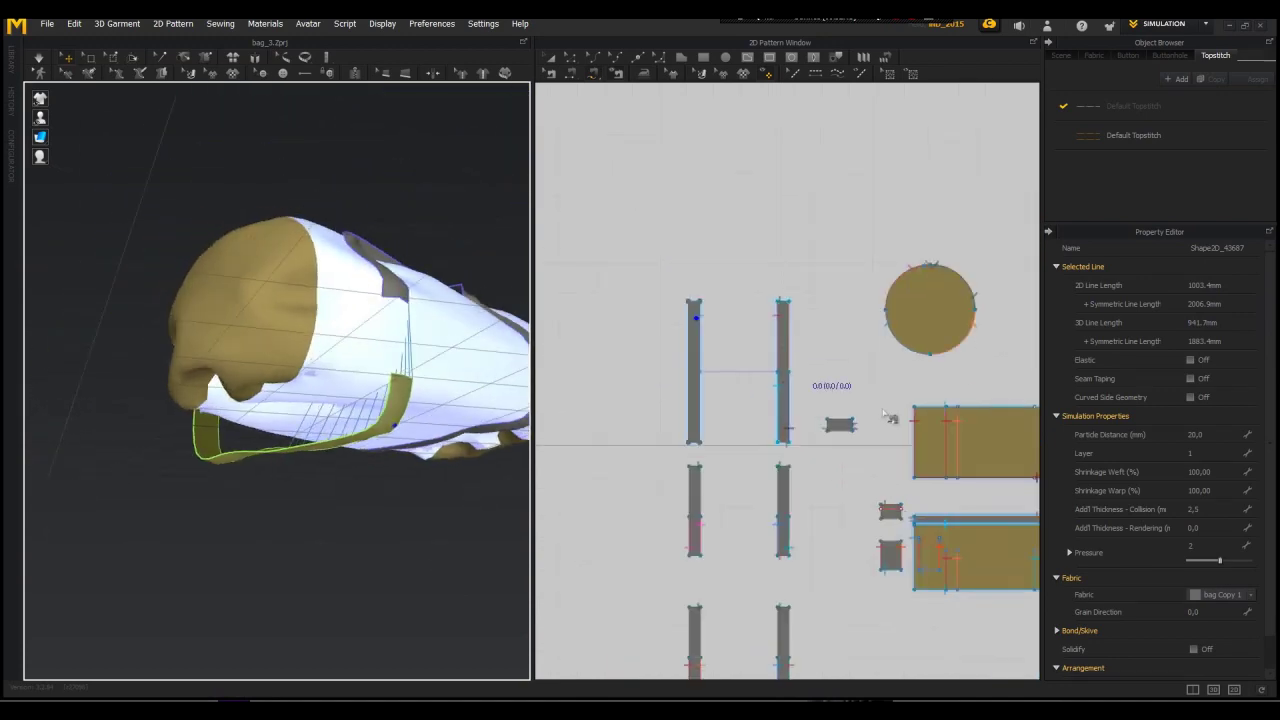
Step: Try to free-sew the strap copy's outer edge to the left line of the upper right panel's left-hand strap marking
middle_click_drag(858, 402, 600, 338)
scroll(870, 392, "up", 4)
scroll(765, 293, "up", 3)
left_click(766, 293)
left_click(766, 481)
scroll(765, 483, "down", 4)
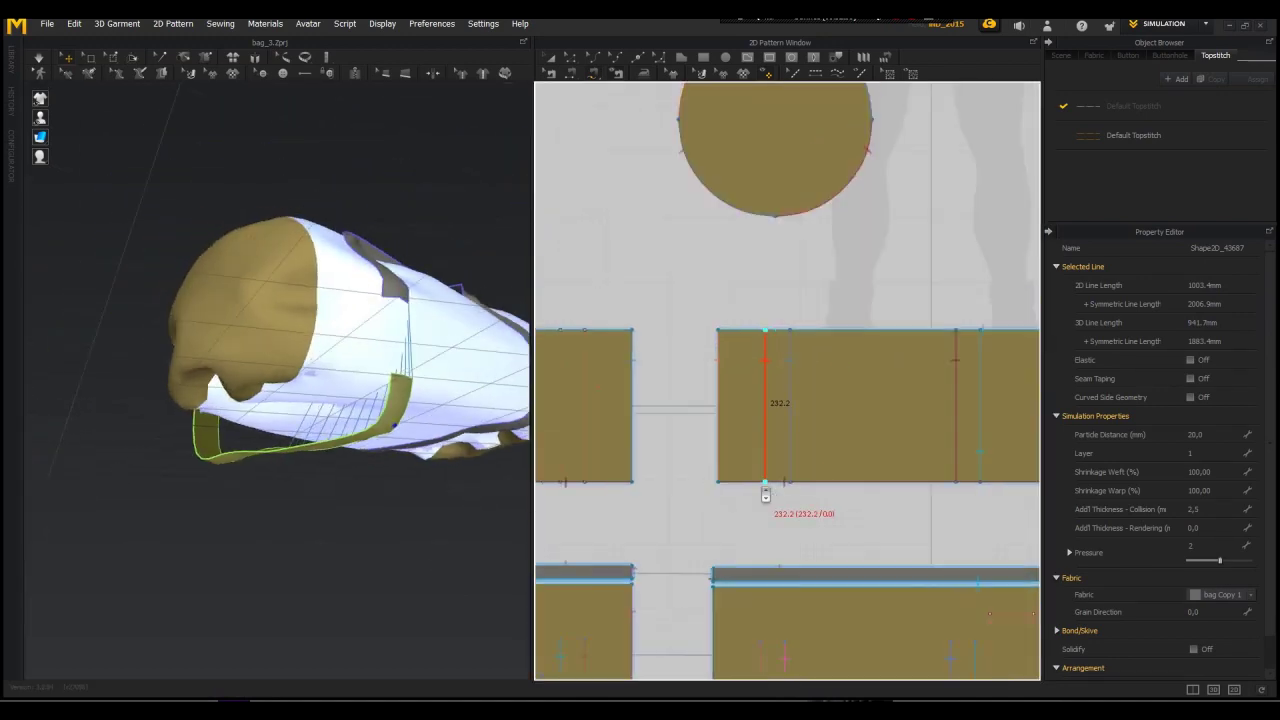
middle_click_drag(750, 470, 976, 467)
scroll(620, 314, "up", 3)
left_click(584, 317)
left_click(579, 479)
scroll(640, 440, "down", 3)
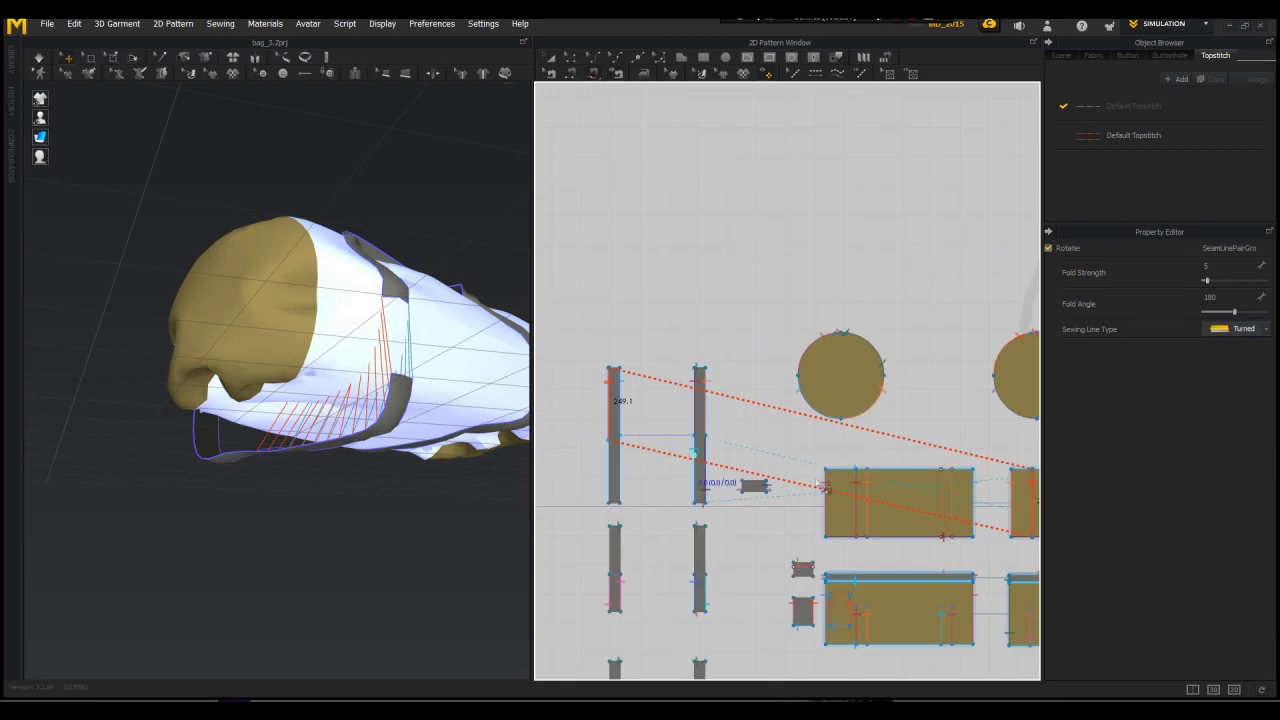
Step: Free-sew the outer edge's upper half on the strap copy, ending at its midpoint, to the left line of the same right-panel marking
middle_click_drag(950, 486, 695, 415)
scroll(704, 393, "up", 3)
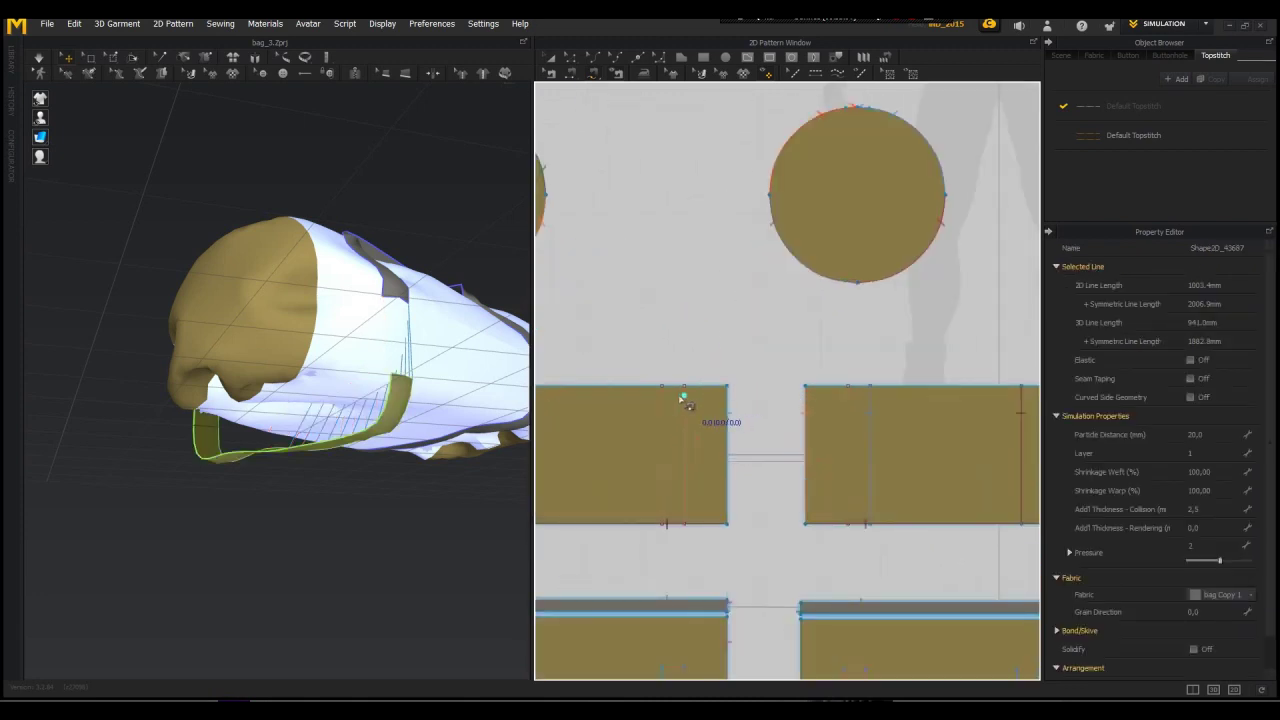
scroll(855, 432, "down", 1)
scroll(851, 432, "up", 3)
left_click(846, 623)
scroll(811, 529, "down", 6)
middle_click_drag(811, 531, 963, 519)
scroll(634, 415, "up", 4)
left_click(669, 388)
left_click(671, 505)
right_click_drag(410, 441, 422, 350)
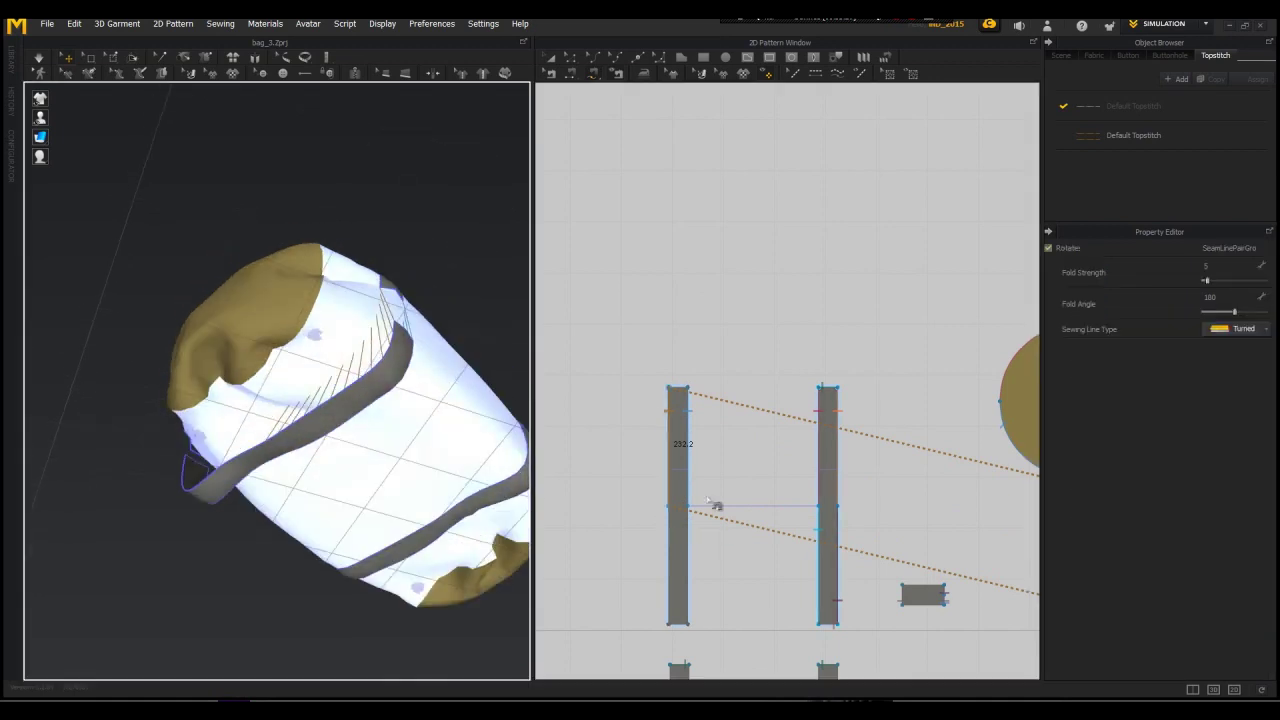
Step: Try to free-sew the strap copy's lower half to the upper left panel's strap marking, and delete the tangled seam
scroll(692, 518, "down", 2)
middle_click_drag(692, 518, 650, 291)
scroll(630, 368, "down", 3)
middle_click_drag(960, 480, 763, 466)
scroll(761, 467, "up", 4)
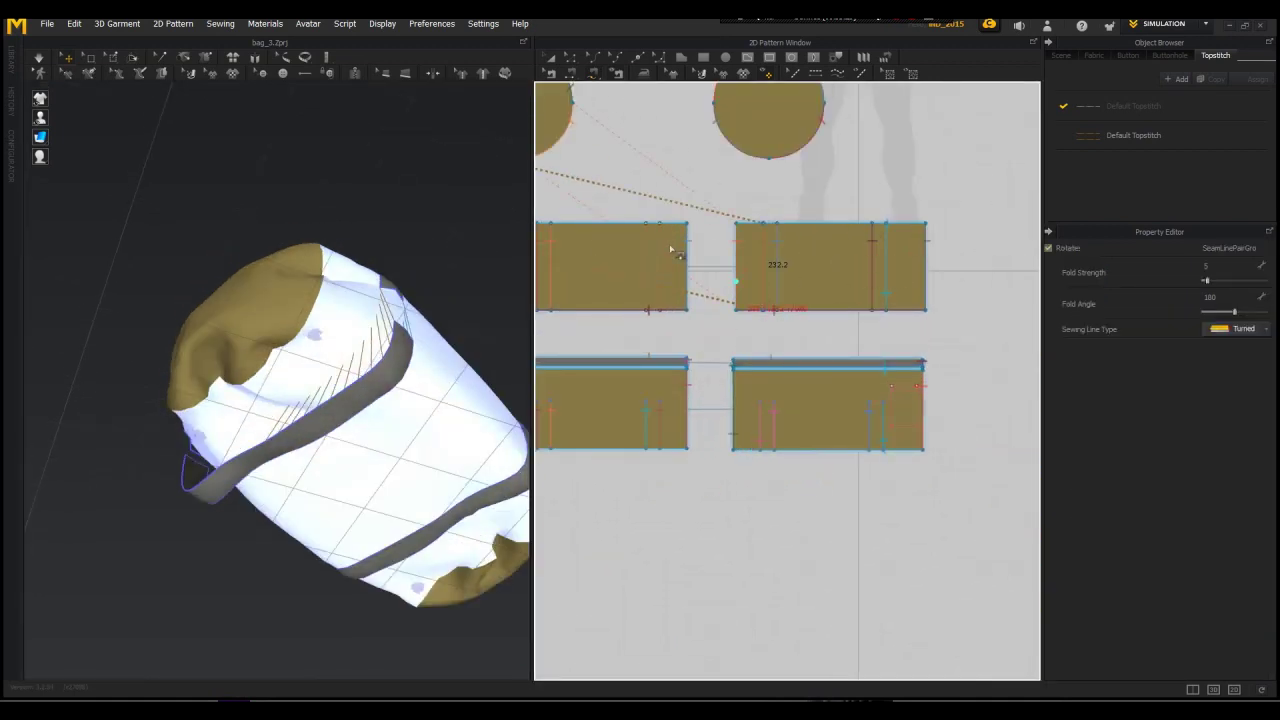
right_click_drag(353, 381, 386, 486)
scroll(349, 334, "up", 2)
left_click(347, 334)
left_click(382, 477)
middle_click_drag(773, 326, 1022, 383)
scroll(1020, 383, "down", 2)
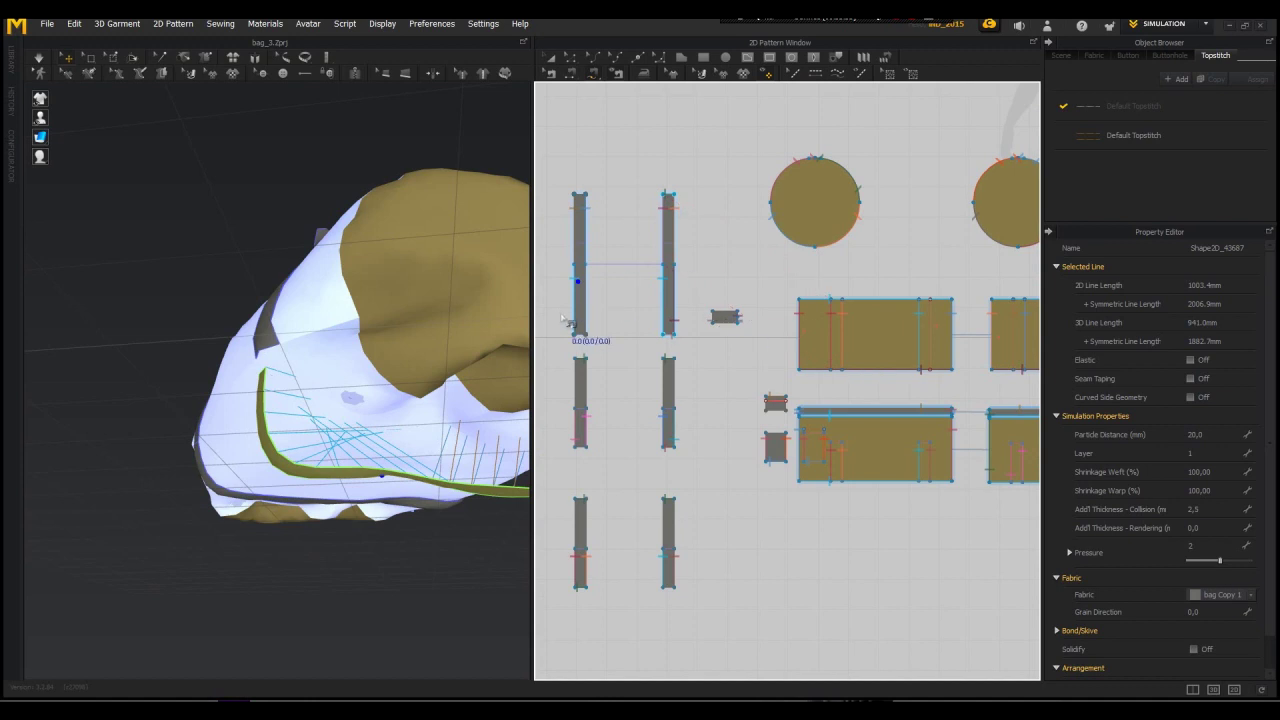
left_click(575, 294)
scroll(575, 294, "down", 2)
key("Delete")
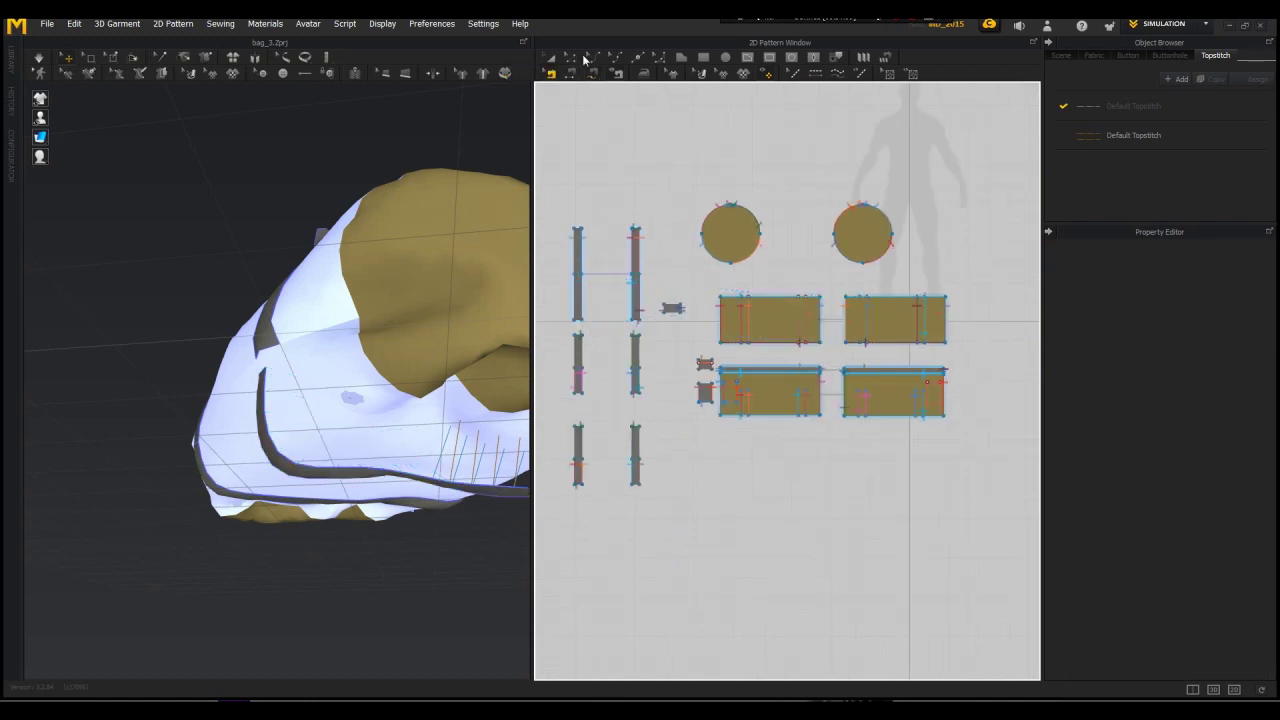
Step: Free-sew the strap copy's lower half to the right line of the upper left panel's right-hand strap marking, and reverse the seam
scroll(802, 340, "up", 2)
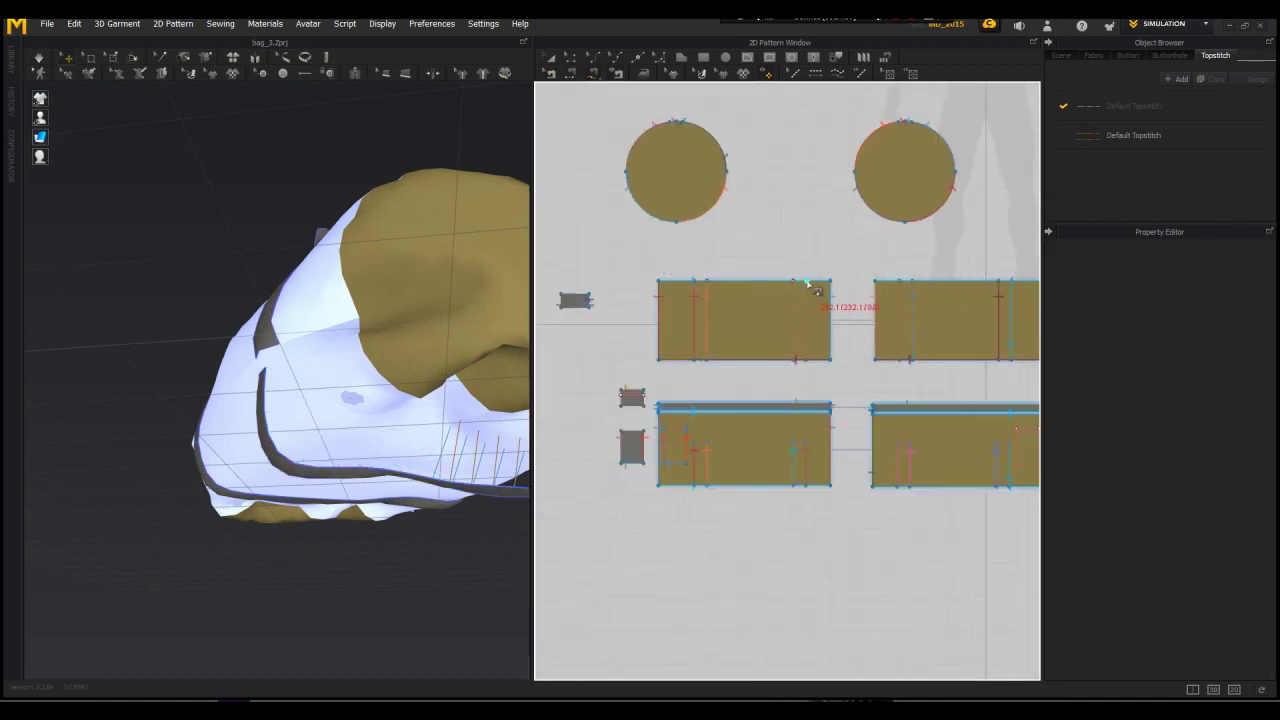
scroll(808, 285, "up", 2)
right_click_drag(499, 472, 482, 195)
left_click(551, 74)
right_click(807, 362)
left_click(834, 395)
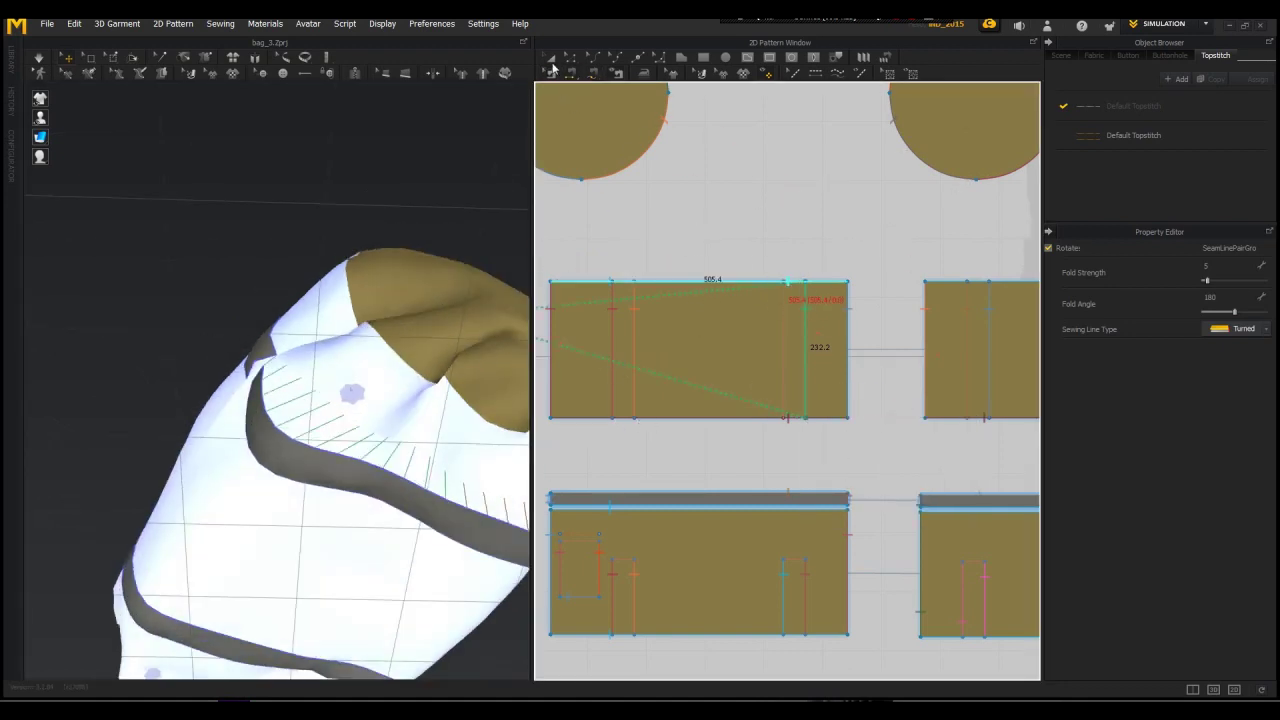
Step: Free-sew the marking's left line on the upper left panel to the lower half of the strap copy's inner edge, and reverse the seam
left_click(784, 282)
left_click(784, 418)
scroll(787, 440, "down", 3)
middle_click_drag(791, 440, 1033, 440)
scroll(658, 316, "up", 3)
left_click(657, 313)
left_click(660, 458)
scroll(662, 466, "down", 3)
left_click(662, 402)
right_click(660, 410)
left_click(685, 434)
right_click_drag(616, 533, 634, 492)
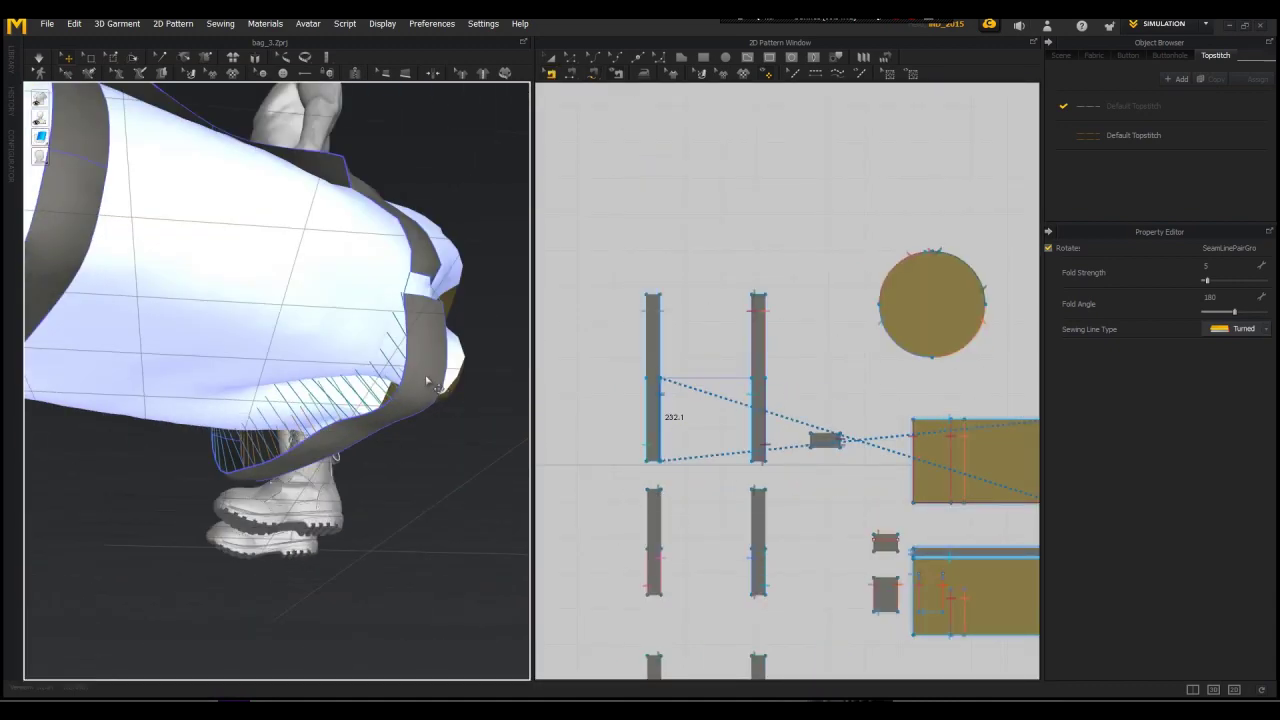
Step: Simulate the bag so the newly sewn strap copy settles against the panel, and stop the simulation
left_click(430, 377)
left_click(347, 304)
left_click(206, 412)
key("space")
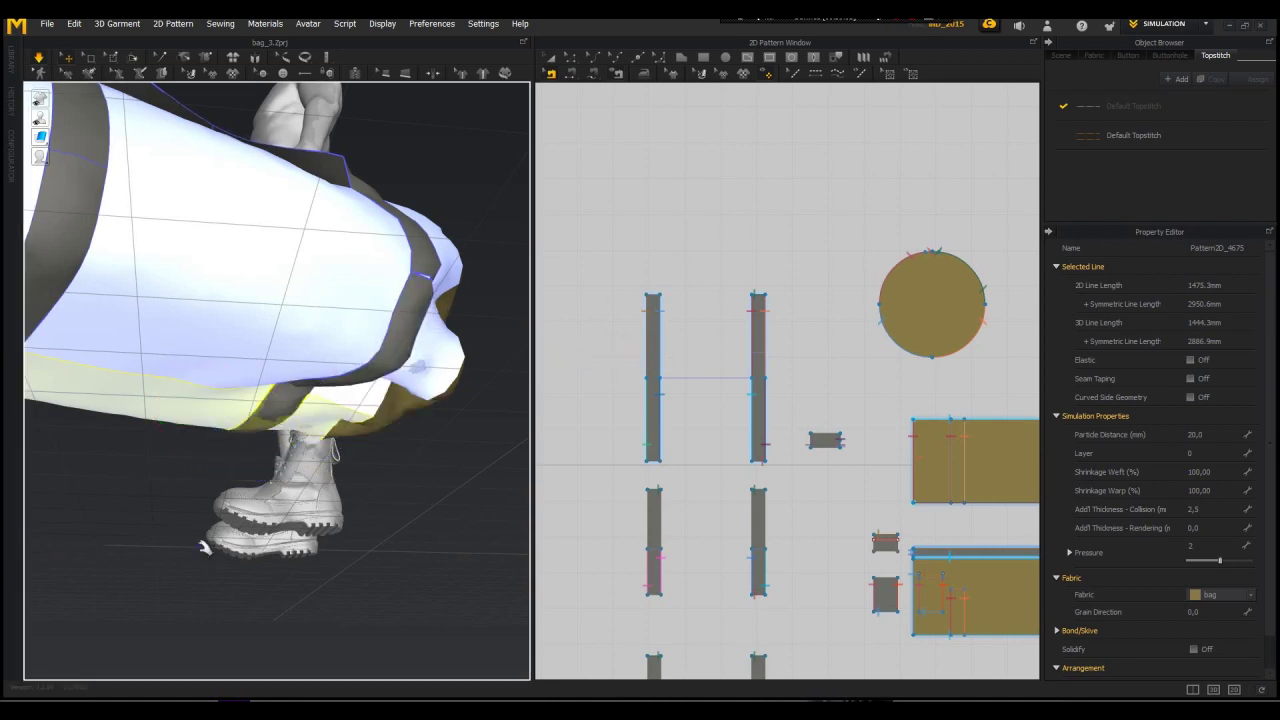
scroll(614, 506, "up", 3)
key("space")
Step: Sew the bottom end of the upper left long strap to the bottom end of the lower right handle strap
left_click(426, 258)
scroll(634, 383, "down", 3)
scroll(607, 475, "down", 1)
scroll(606, 473, "up", 2)
left_click(550, 58)
left_click(426, 263)
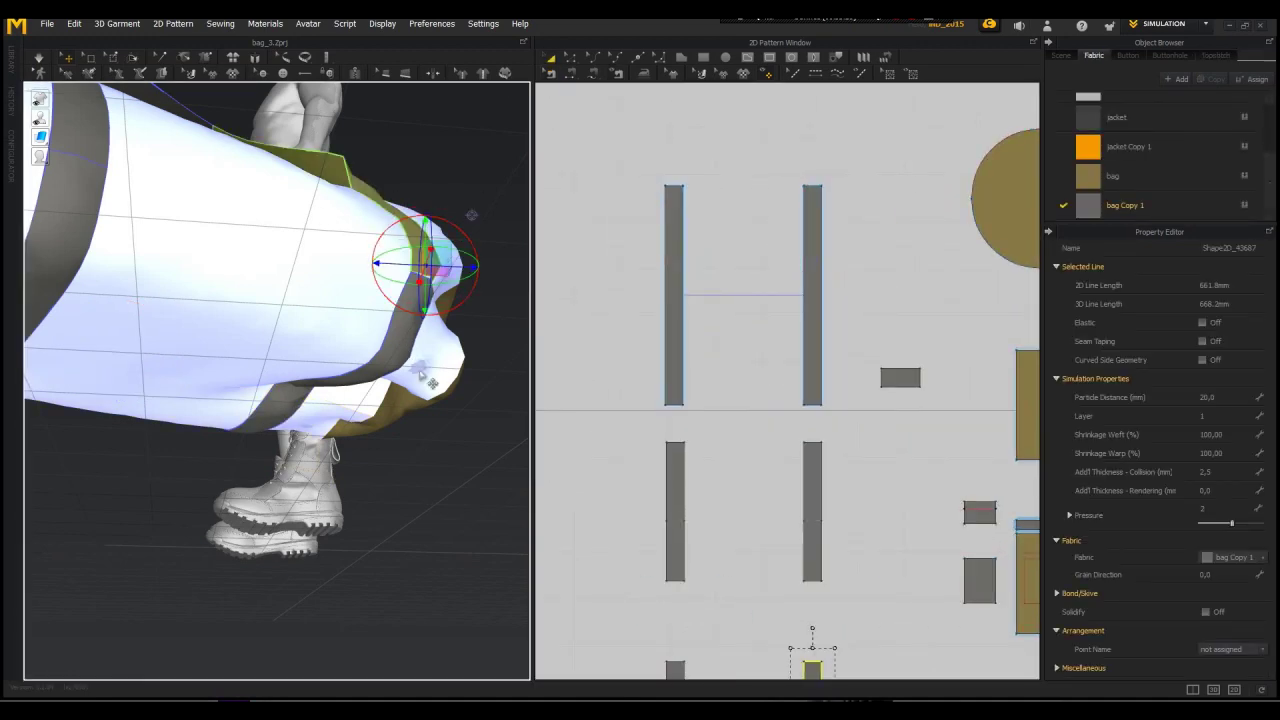
left_click(406, 325)
right_click_drag(414, 328, 370, 300)
left_click(381, 276)
scroll(622, 433, "down", 3)
middle_click_drag(621, 450, 612, 337)
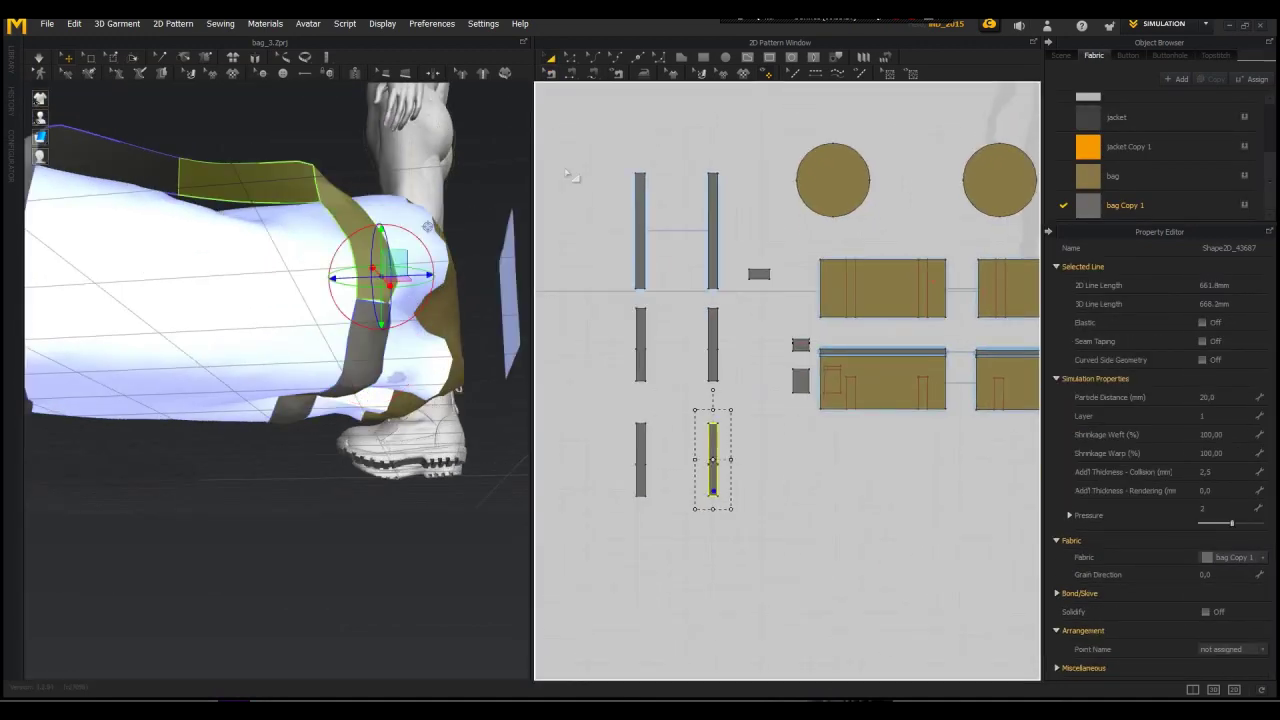
key("n")
left_click(640, 289)
left_click(714, 495)
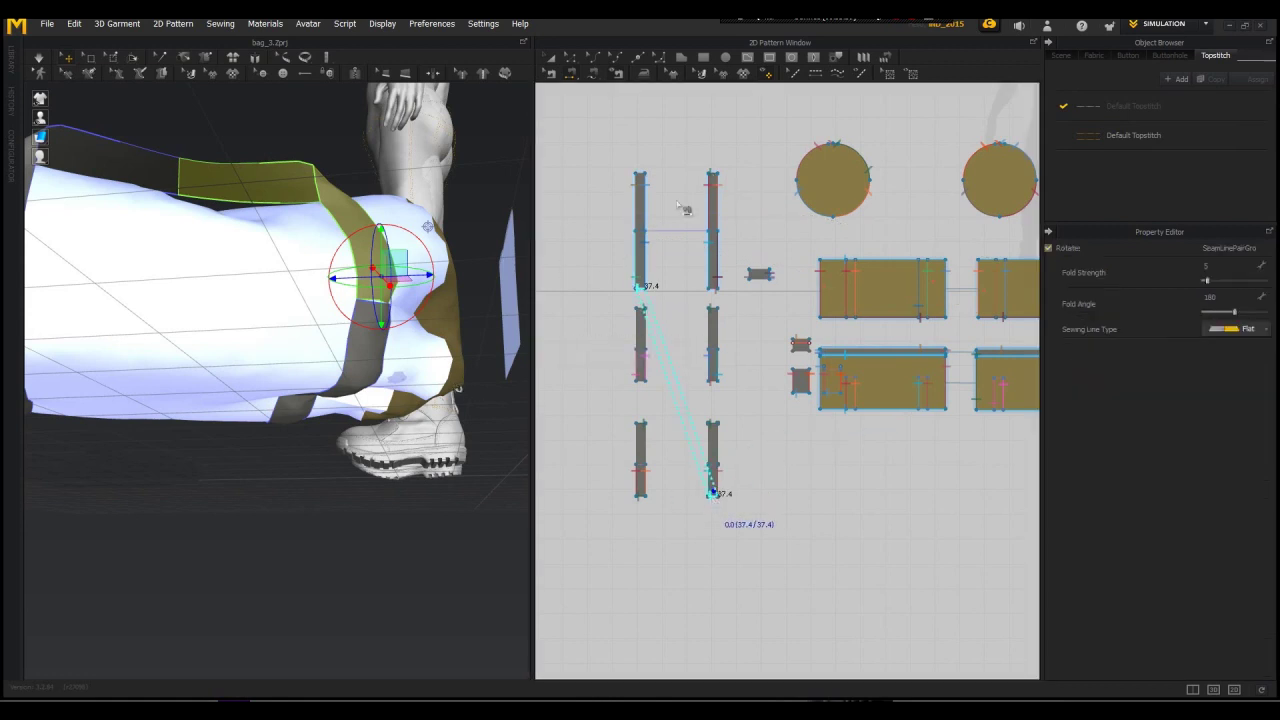
Step: Sew the top end of the upper left long strap to the bottom end of the middle left handle strap
right_click_drag(393, 338, 362, 337)
left_click(328, 344)
left_click(330, 318)
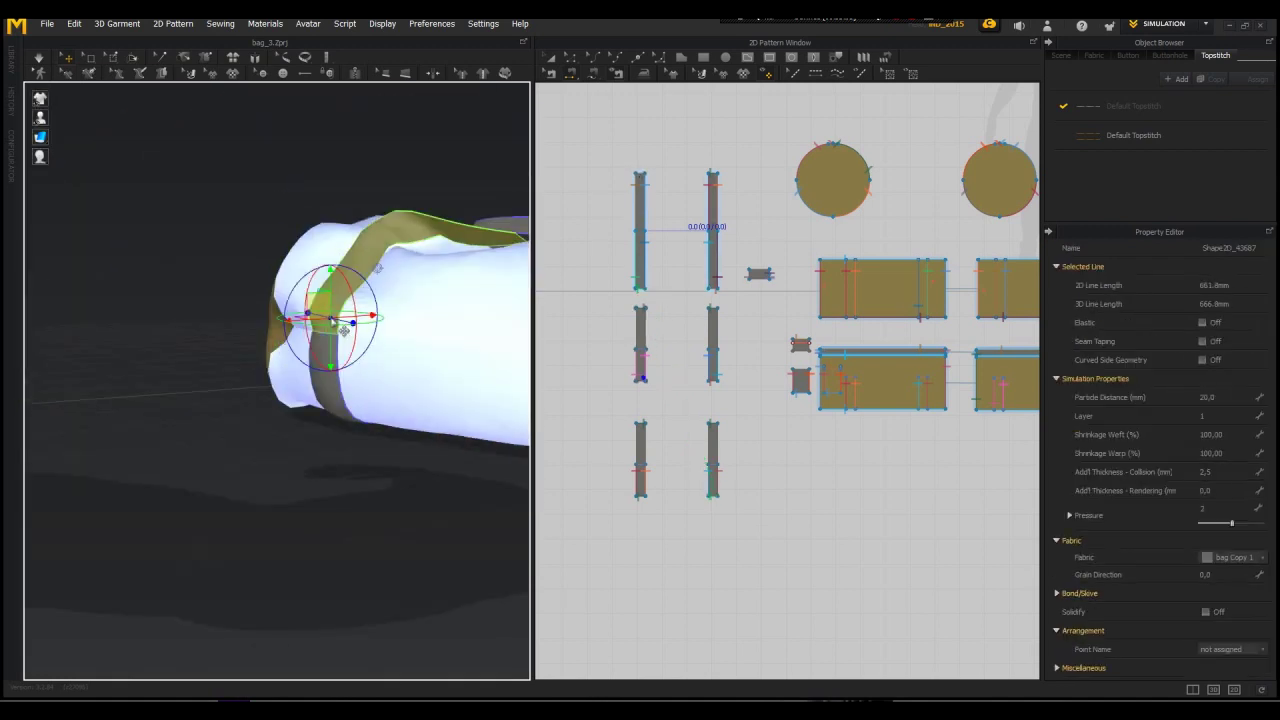
scroll(663, 395, "up", 3)
scroll(622, 220, "down", 1)
middle_click_drag(622, 220, 637, 340)
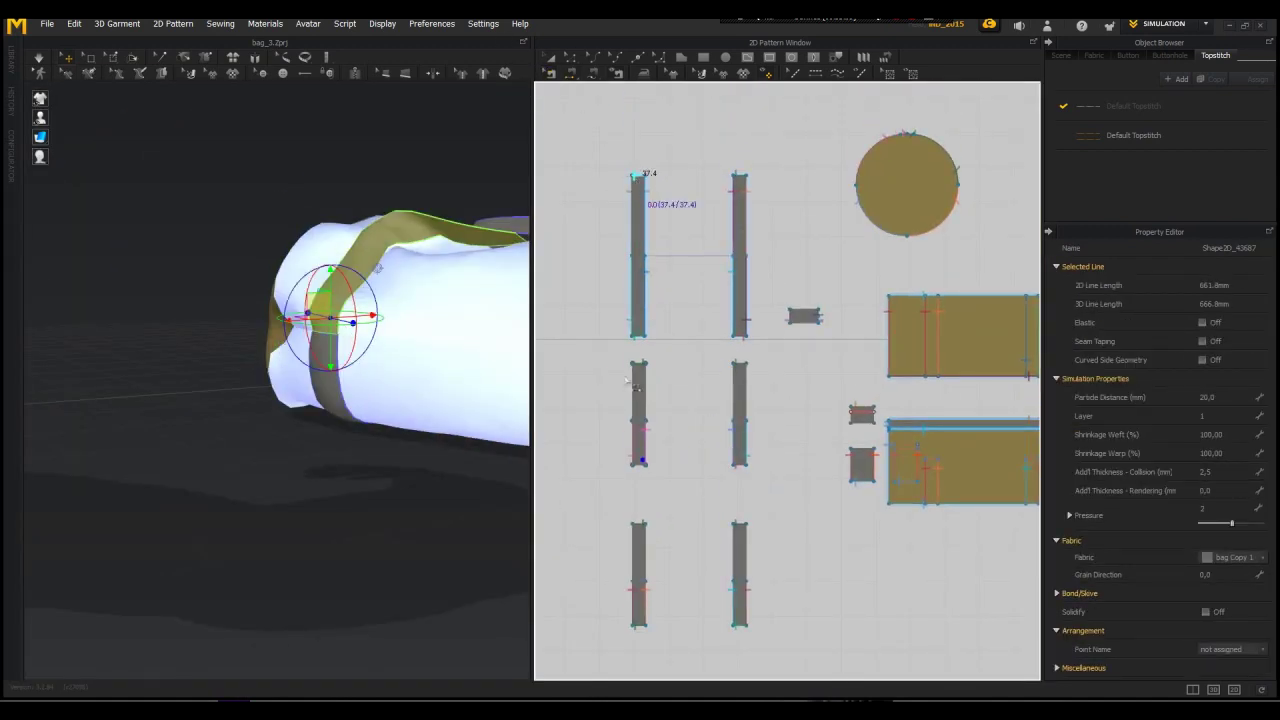
left_click(641, 465)
Step: Simulate the bag with the joined strap ends and stop the simulation
right_click_drag(366, 374, 371, 299)
key("space")
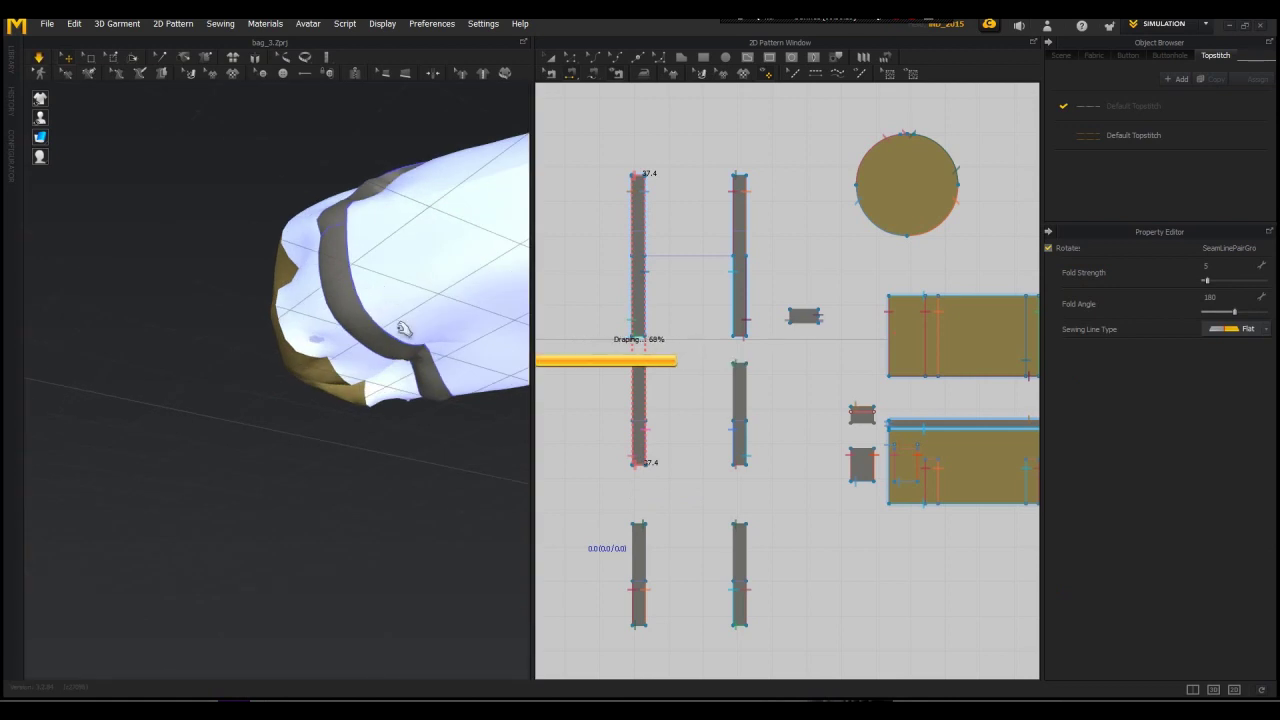
right_click_drag(410, 322, 543, 302)
key("space")
Step: Reverse the seam joining the lower right handle strap's bottom end to the long strap
left_click(549, 58)
left_click(300, 366)
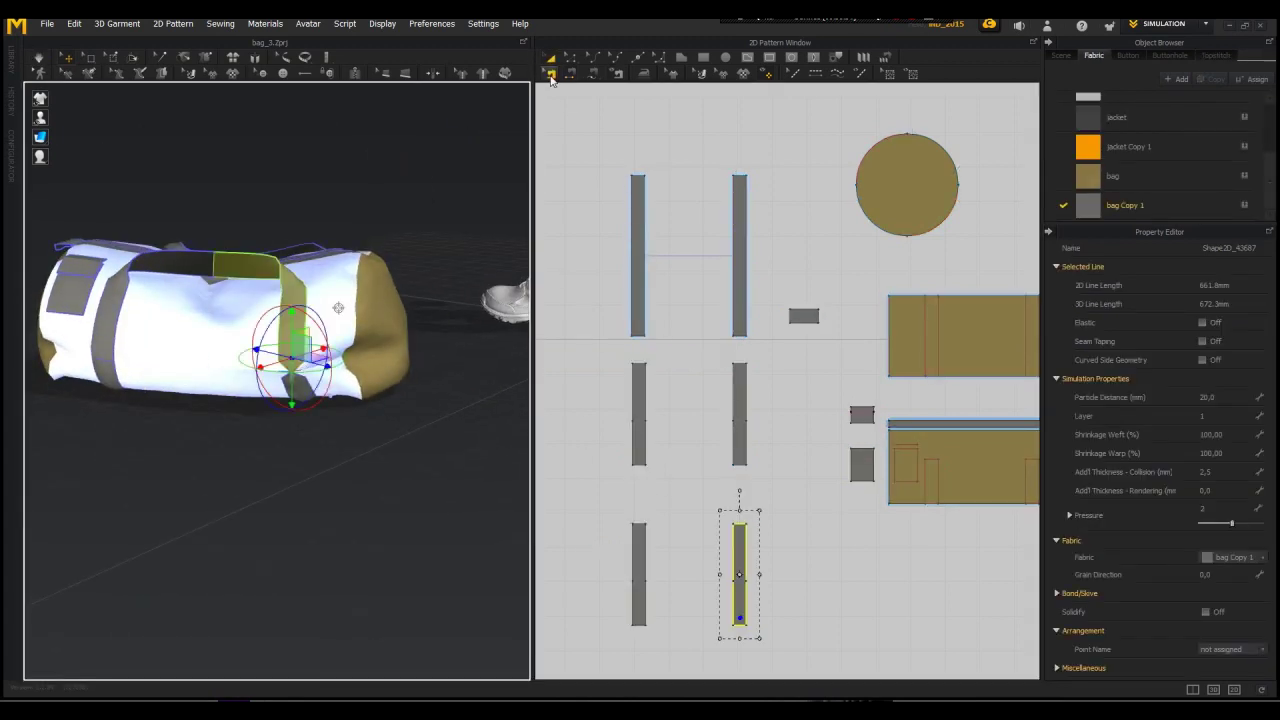
left_click(551, 76)
right_click(742, 626)
left_click(789, 477)
Step: Simulate the bag with the reversed strap seam, tug at the front pocket, and stop the simulation
key("space")
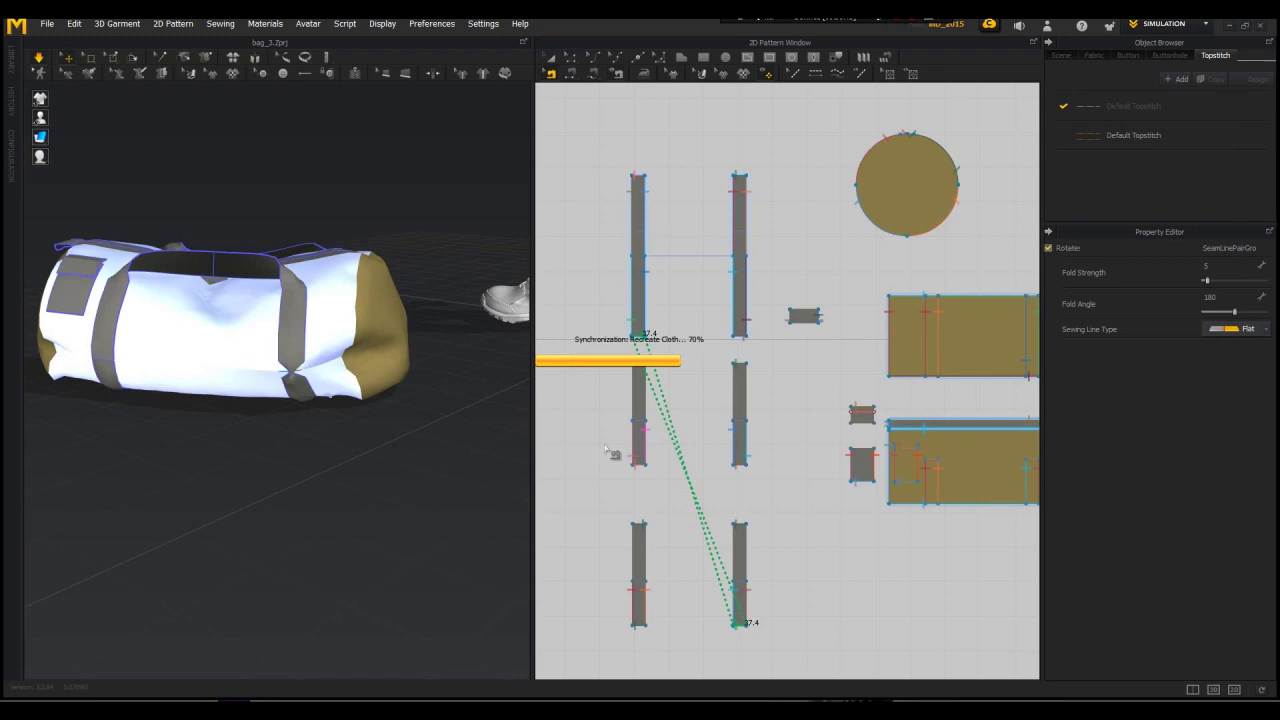
right_click_drag(286, 360, 371, 457)
scroll(384, 470, "down", 2)
left_click(111, 441)
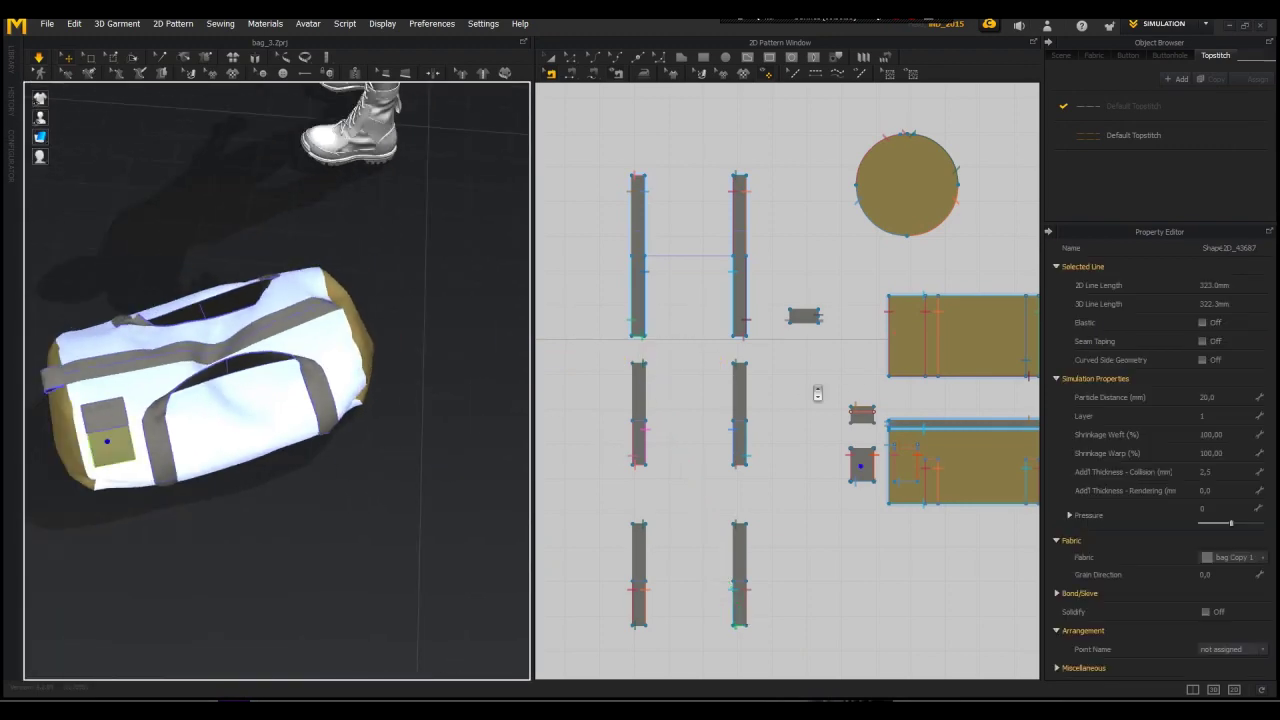
scroll(822, 393, "down", 2)
left_click(850, 408, "shift")
right_click_drag(260, 340, 301, 355)
left_click(39, 57)
scroll(166, 314, "down", 4)
right_click_drag(160, 310, 115, 290)
Step: Save the project over the existing bag_3 project file
left_click(47, 24)
mouse_move(62, 118)
left_click(163, 121)
left_click(440, 200)
left_click(522, 345)
left_click(671, 361)
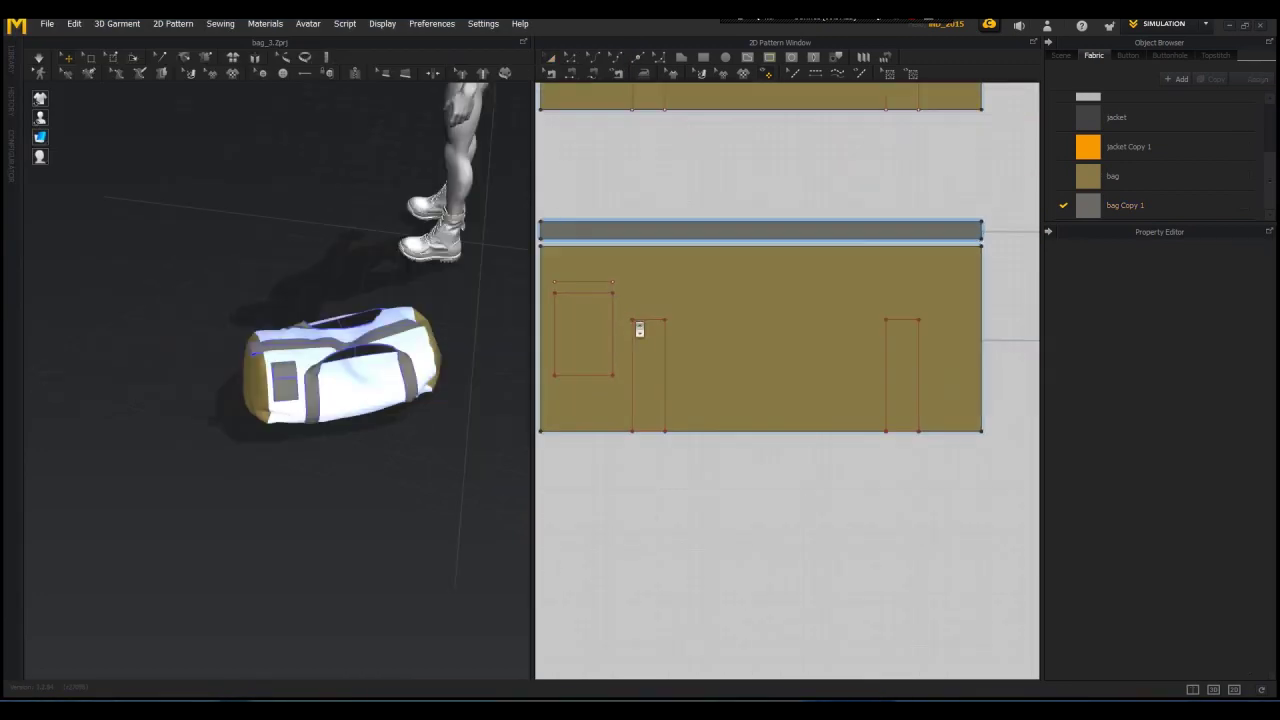
Step: Draw a long internal rectangle about 27 mm high on the pocket panel, spanning both strap markings
left_click(627, 336)
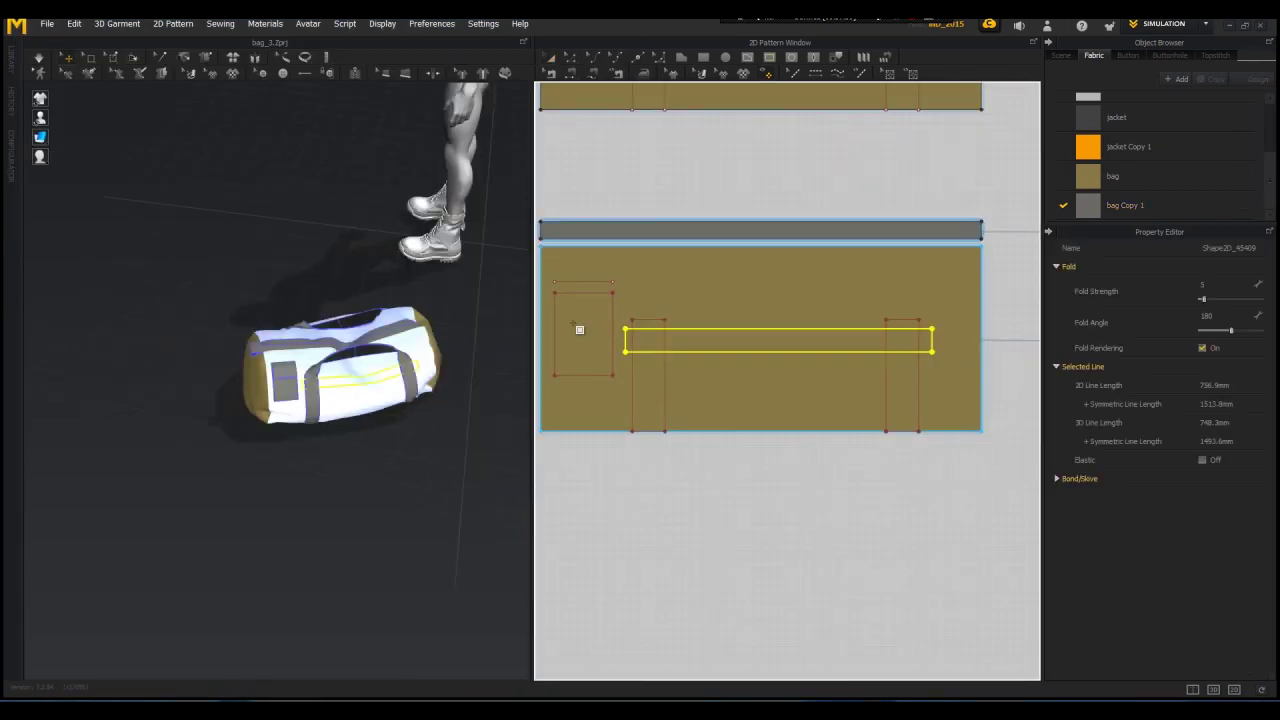
scroll(378, 355, "up", 4)
right_click_drag(378, 355, 410, 348)
left_click(548, 60)
key("ctrl+c")
key("ctrl+v")
left_click(771, 487)
left_click(634, 382)
scroll(634, 385, "down", 4)
scroll(640, 360, "up", 8)
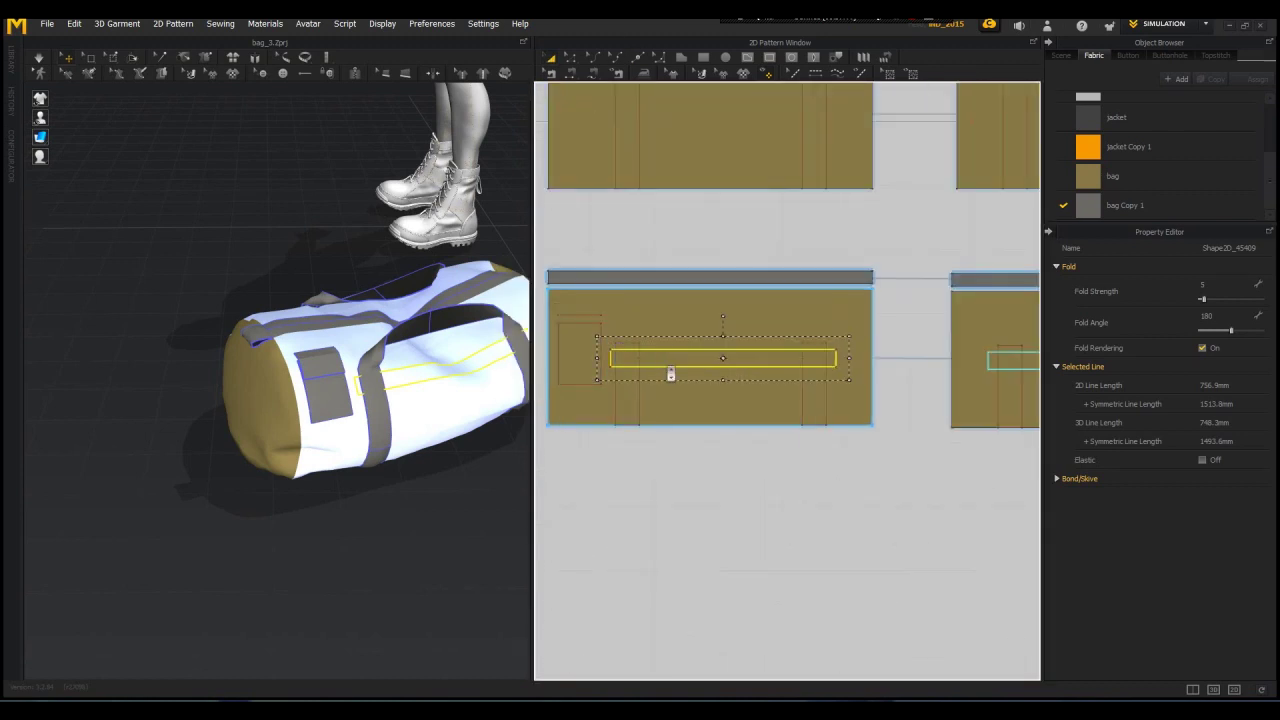
Step: Offset the rectangle's short left edge as internal lines at a distance of 26 mm with 22 offsets
left_click(552, 75)
scroll(570, 273, "down", 5)
scroll(551, 323, "up", 5)
left_click(571, 58)
right_click(571, 317)
left_click(612, 369)
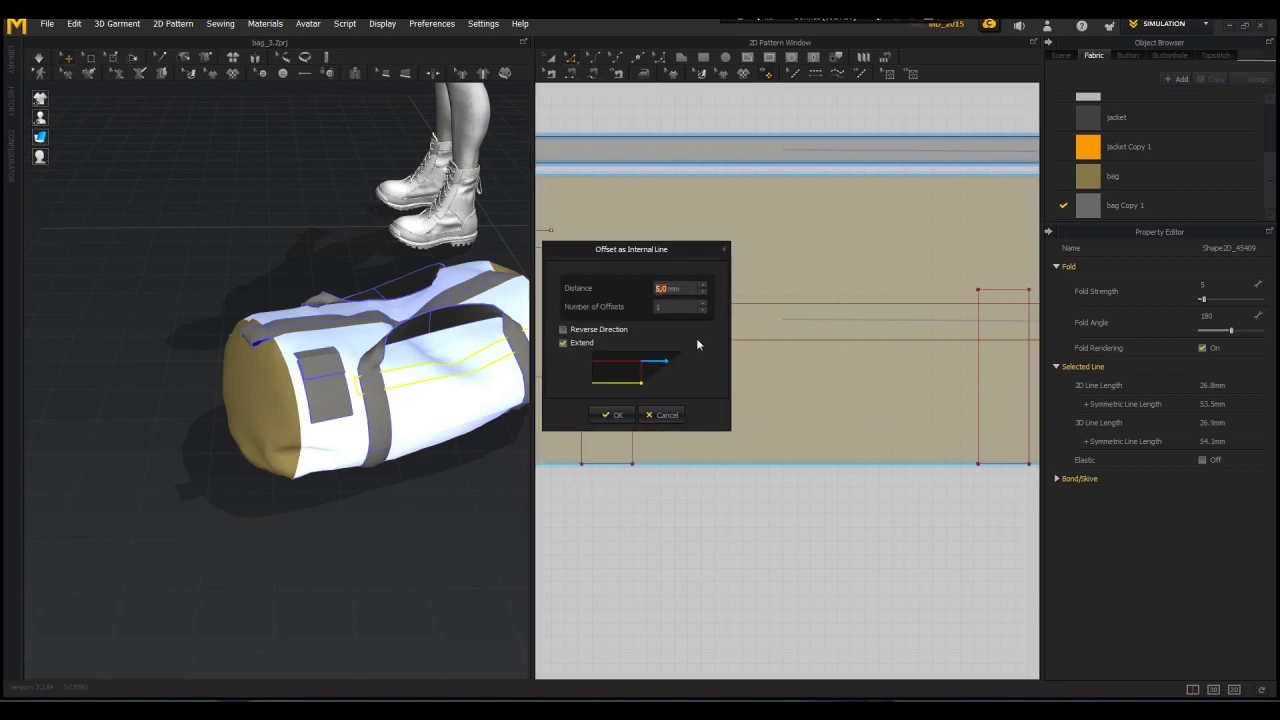
left_click(772, 428)
left_click(772, 446)
left_click_drag(773, 393, 837, 402)
left_click(836, 455)
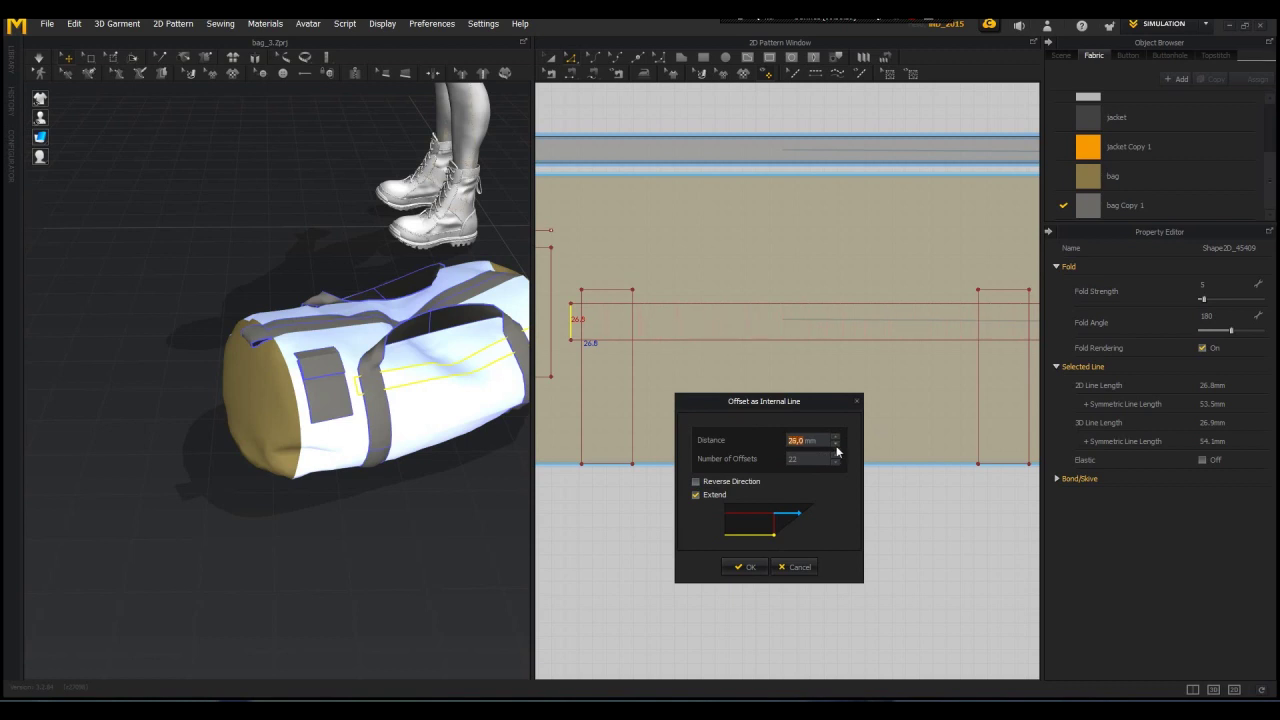
left_click(747, 570)
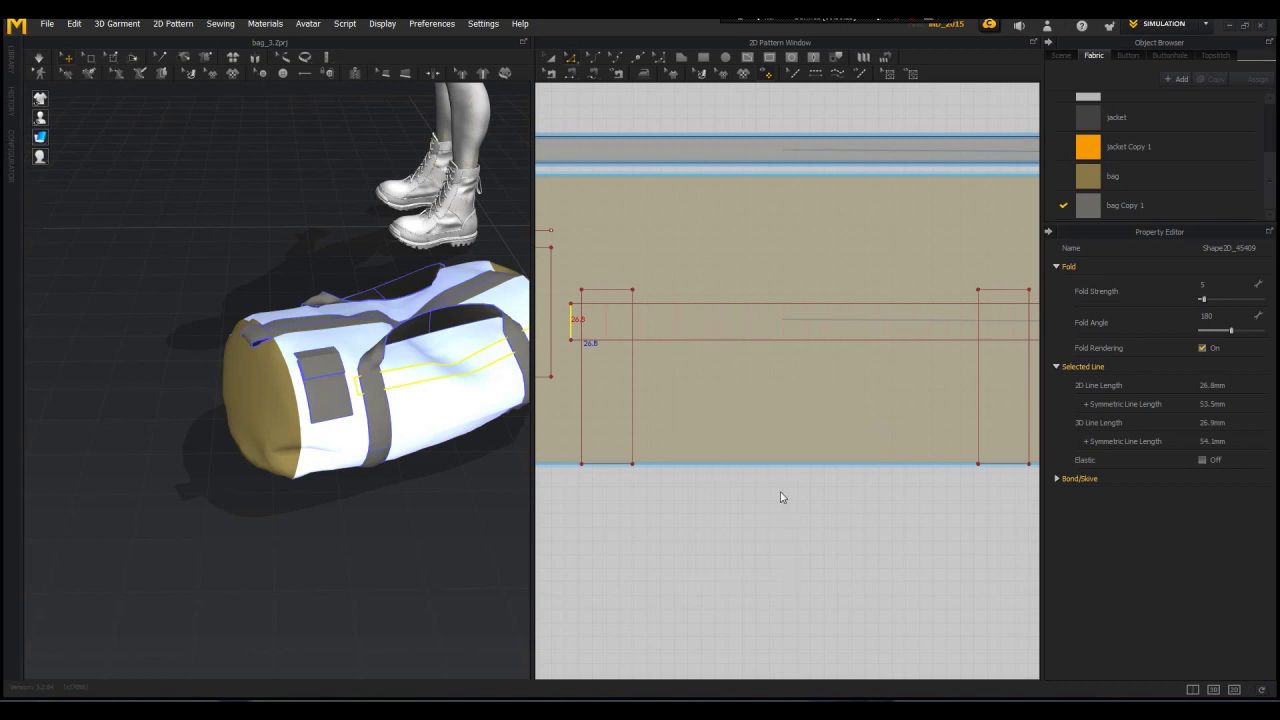
Step: Delete the surplus offset lines that run past the internal rectangle and over its end section
scroll(785, 499, "down", 2)
scroll(929, 400, "down", 3)
middle_click_drag(934, 400, 669, 414)
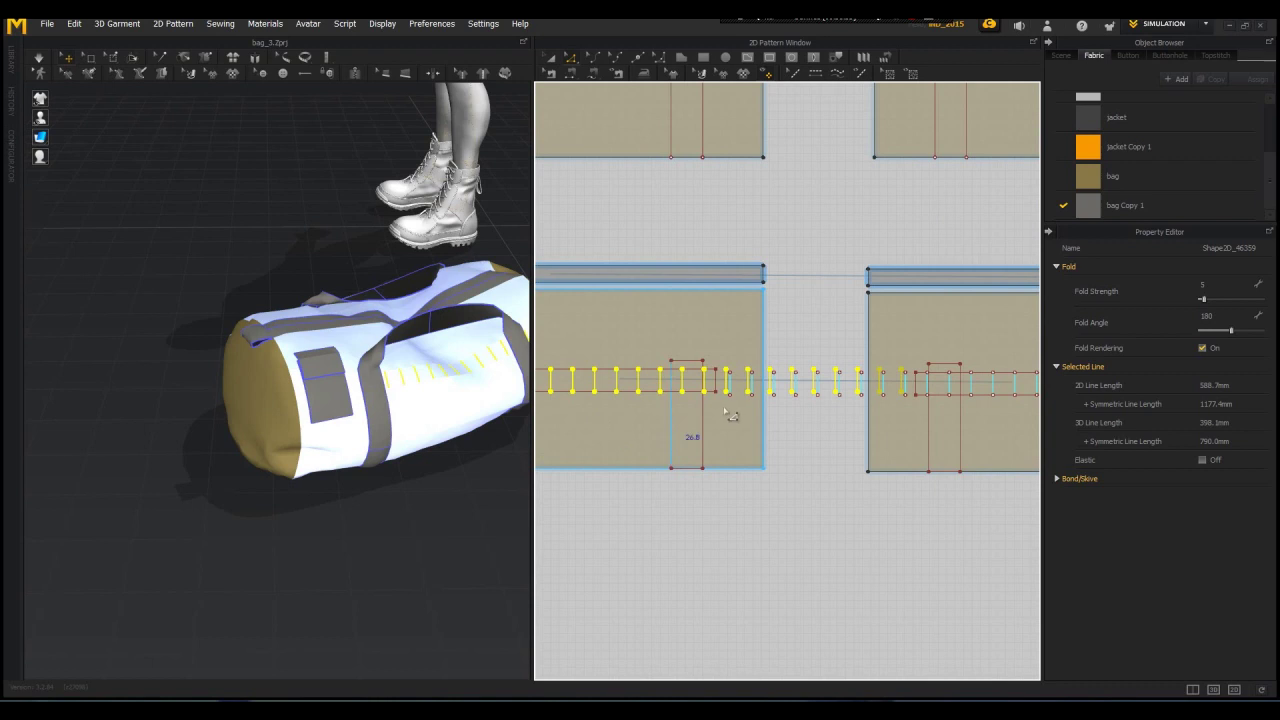
scroll(723, 403, "up", 3)
left_click(735, 399)
left_click(670, 374)
left_click(744, 353)
left_click(698, 374)
left_click(727, 374, "shift")
left_click(756, 374, "shift")
left_click(785, 374, "shift")
left_click(813, 375, "shift")
left_click(842, 375, "shift")
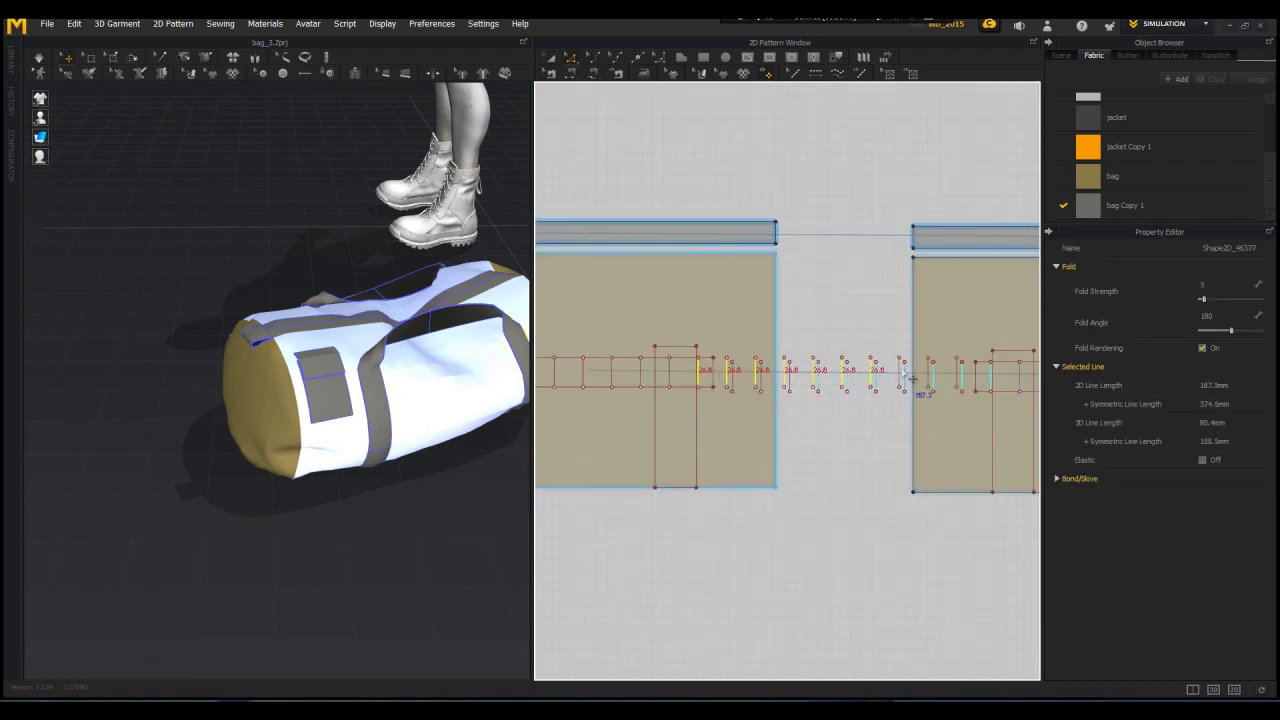
left_click(902, 372, "shift")
scroll(837, 385, "down", 5)
scroll(605, 420, "up", 4)
middle_click_drag(586, 363, 694, 364)
scroll(694, 364, "down", 2)
key("Delete")
left_click(905, 353)
key("Delete")
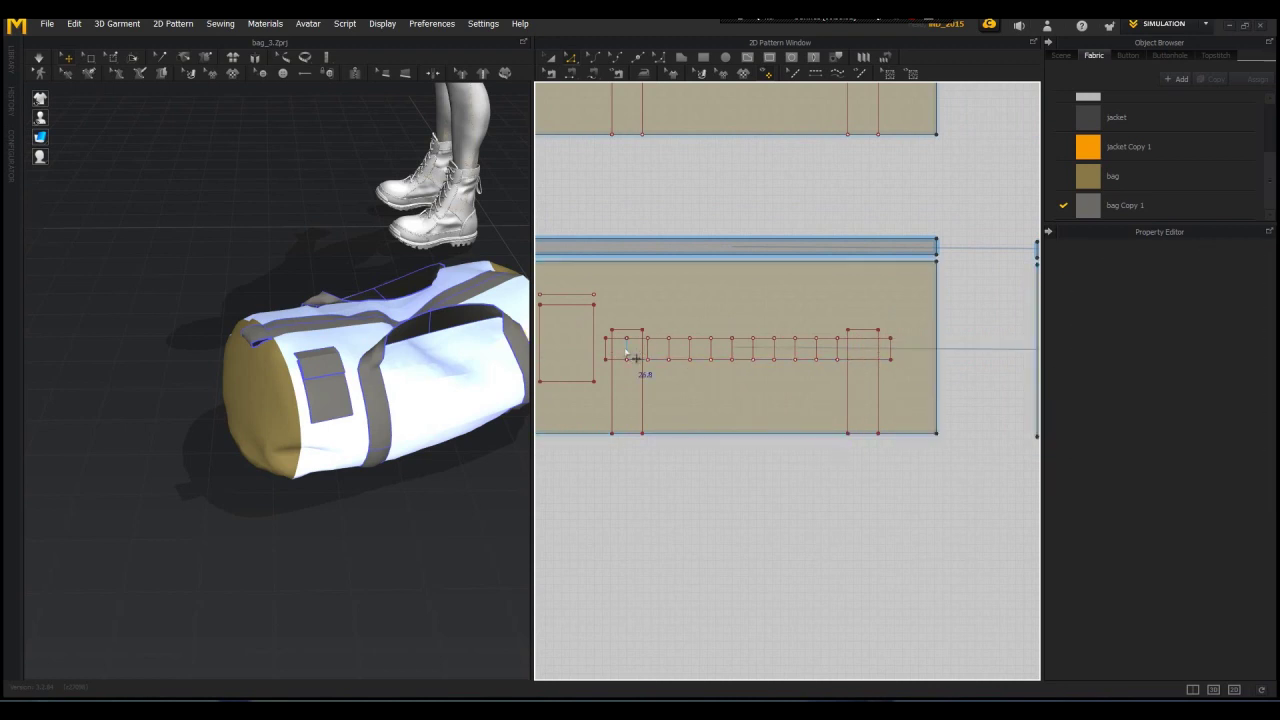
Step: Clone the internal rectangle as a separate pattern piece and place it just below the pocket panel
left_click(550, 57)
left_click(680, 359)
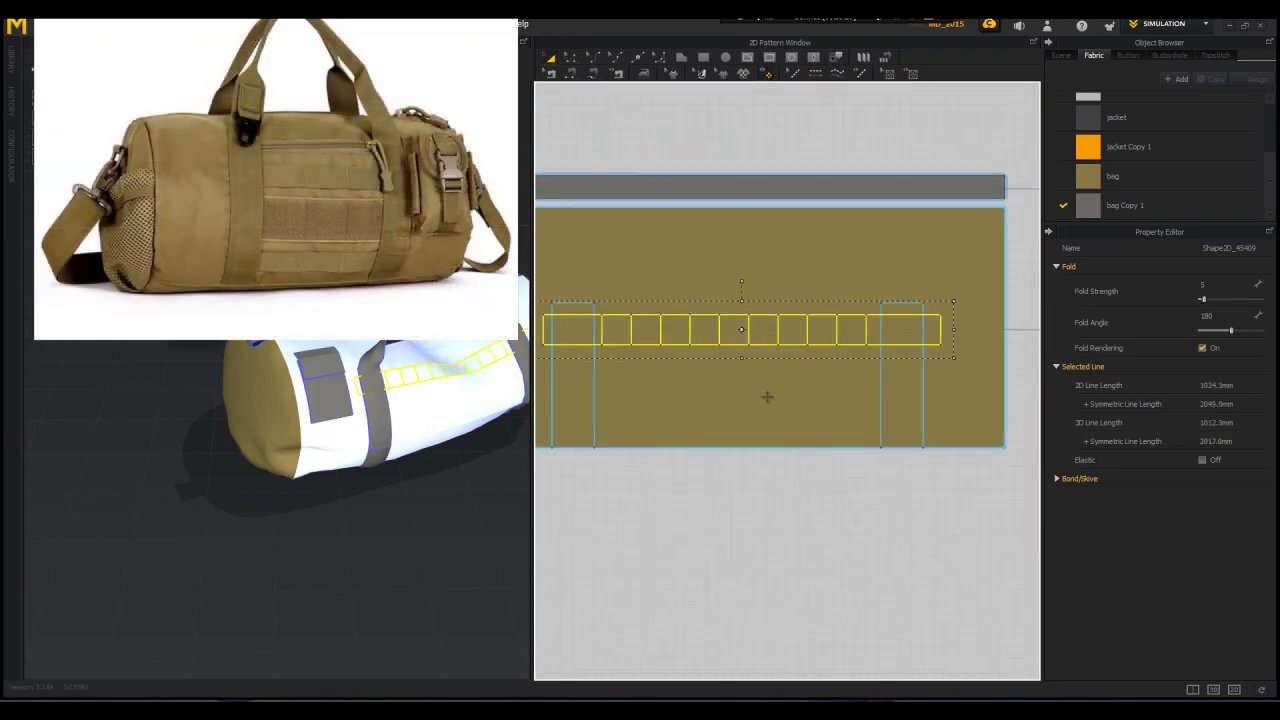
scroll(767, 397, "down", 4)
key("ctrl+v")
key("Escape")
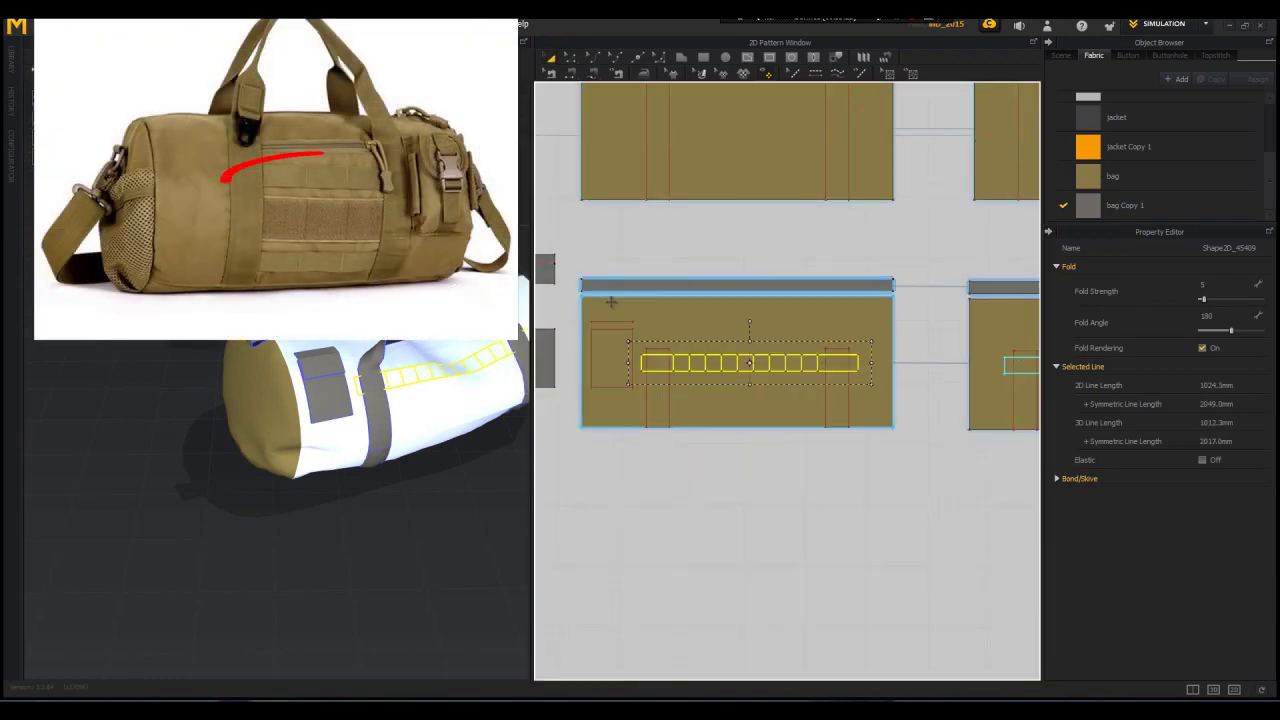
right_click(680, 362)
left_click(727, 157)
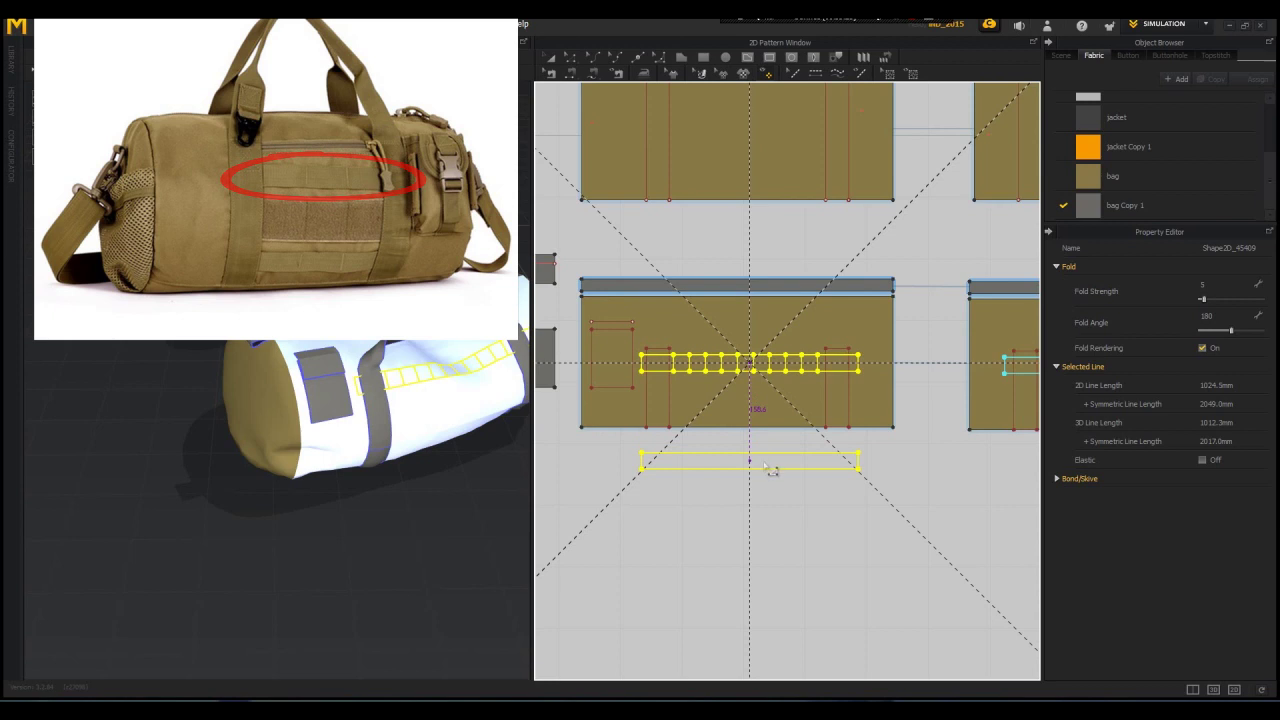
left_click(750, 458)
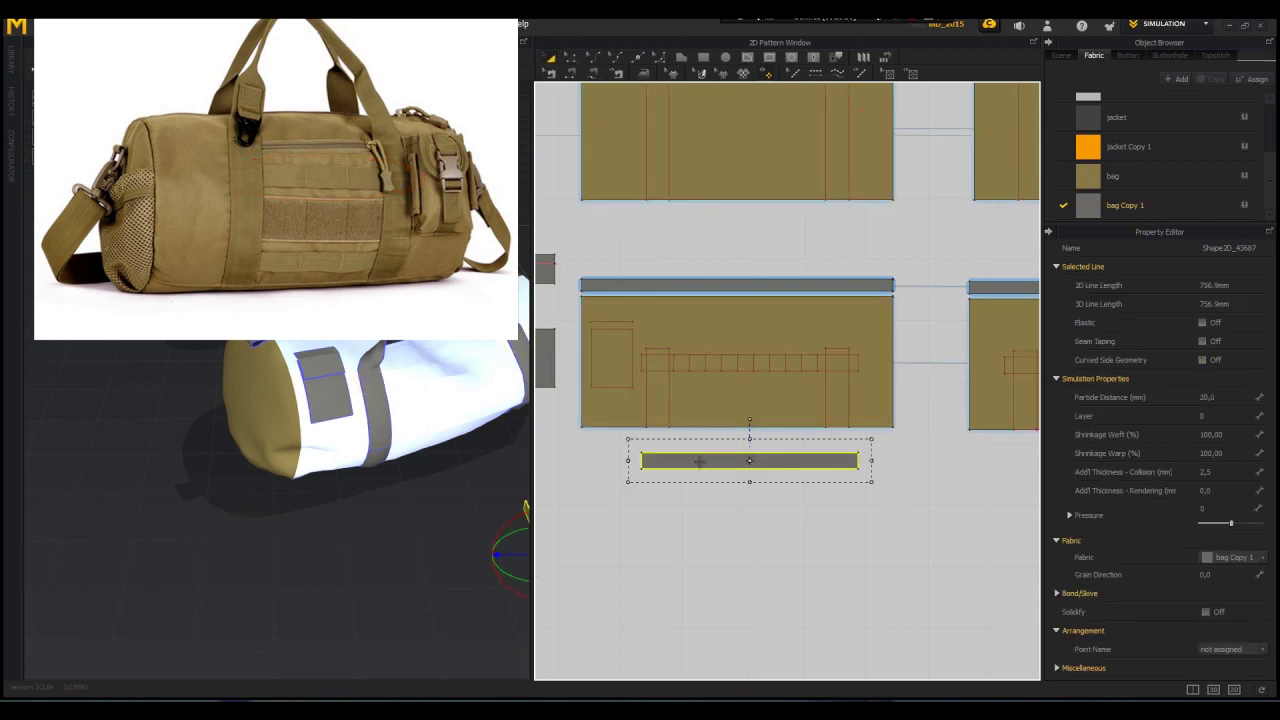
scroll(697, 462, "up", 3)
mouse_move(697, 463)
left_mouse_down()
mouse_move(686, 377)
mouse_move(696, 447)
left_mouse_up()
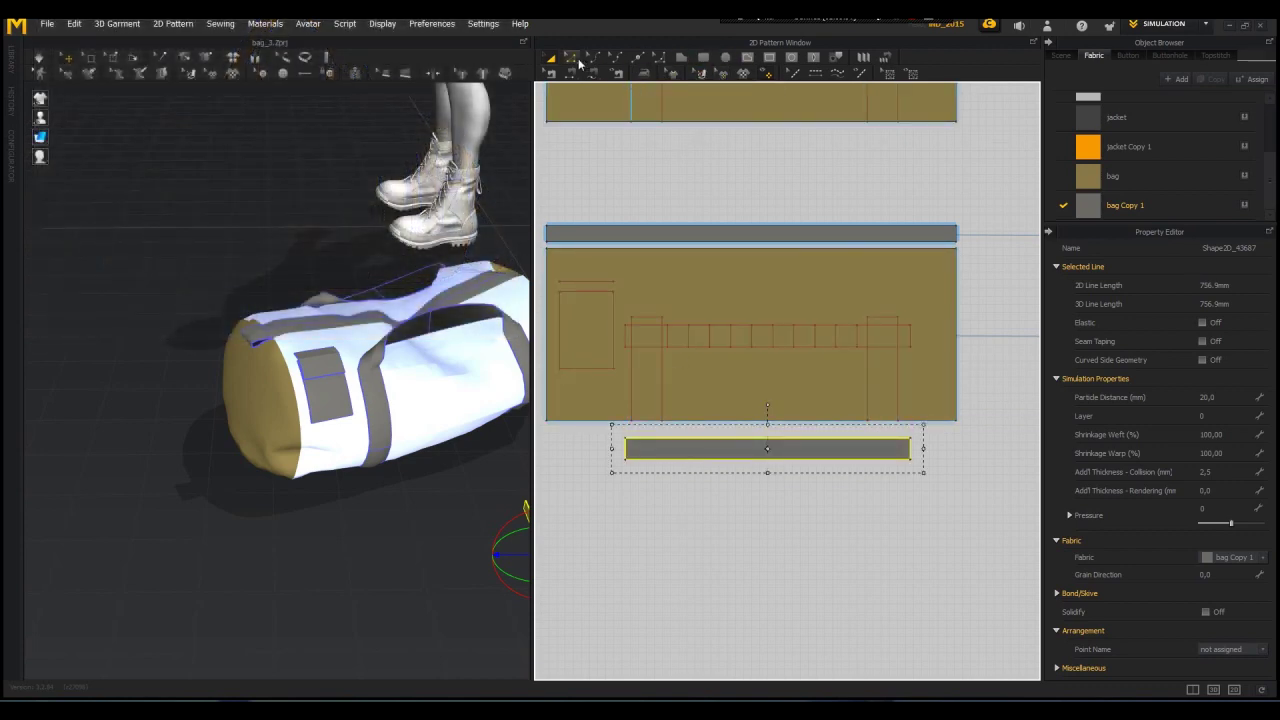
Step: Draw ten internal lines across the new strip, each 26.8 mm long and aligned with the panel rectangle's division lines
left_click(748, 59)
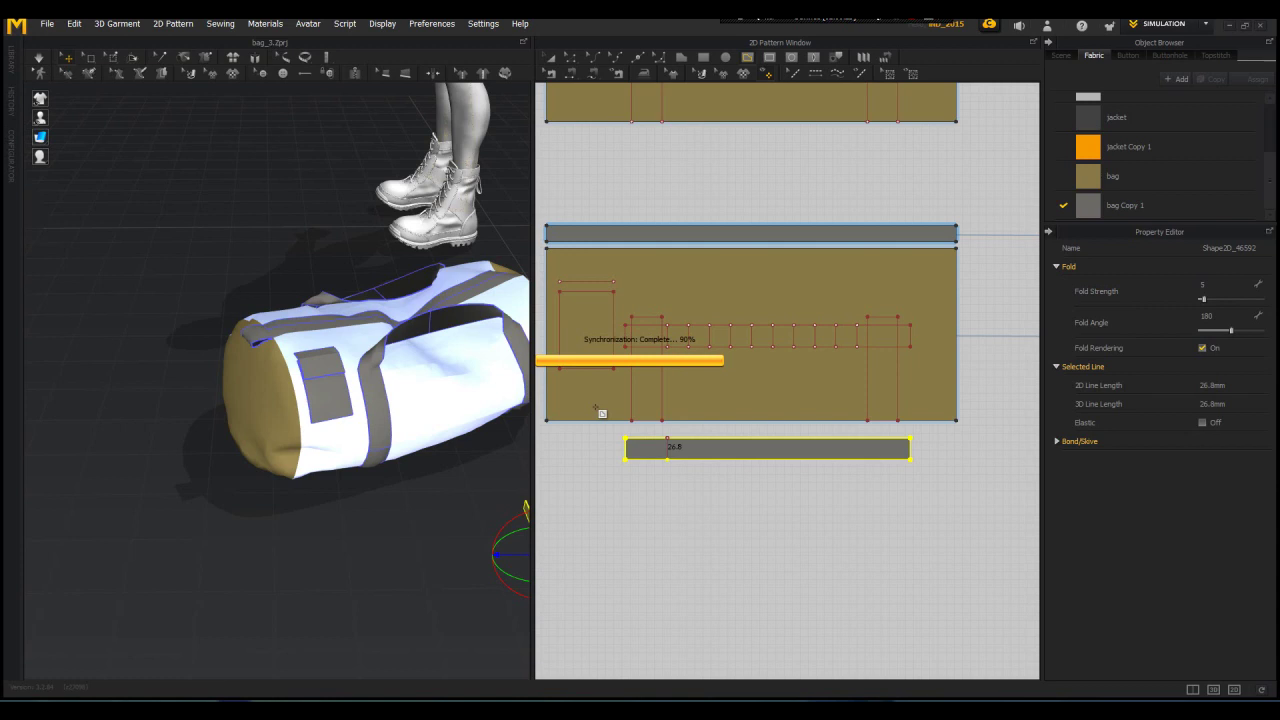
scroll(695, 357, "up", 2)
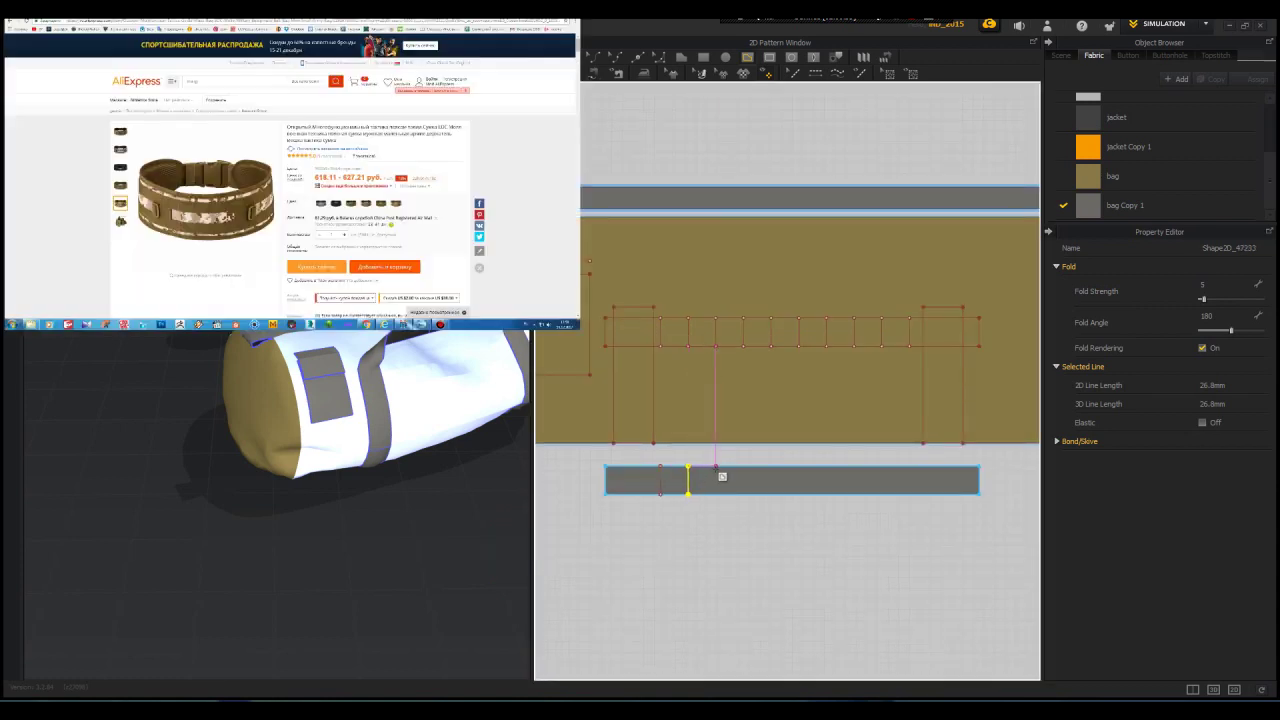
double_click(716, 497)
left_click(743, 466)
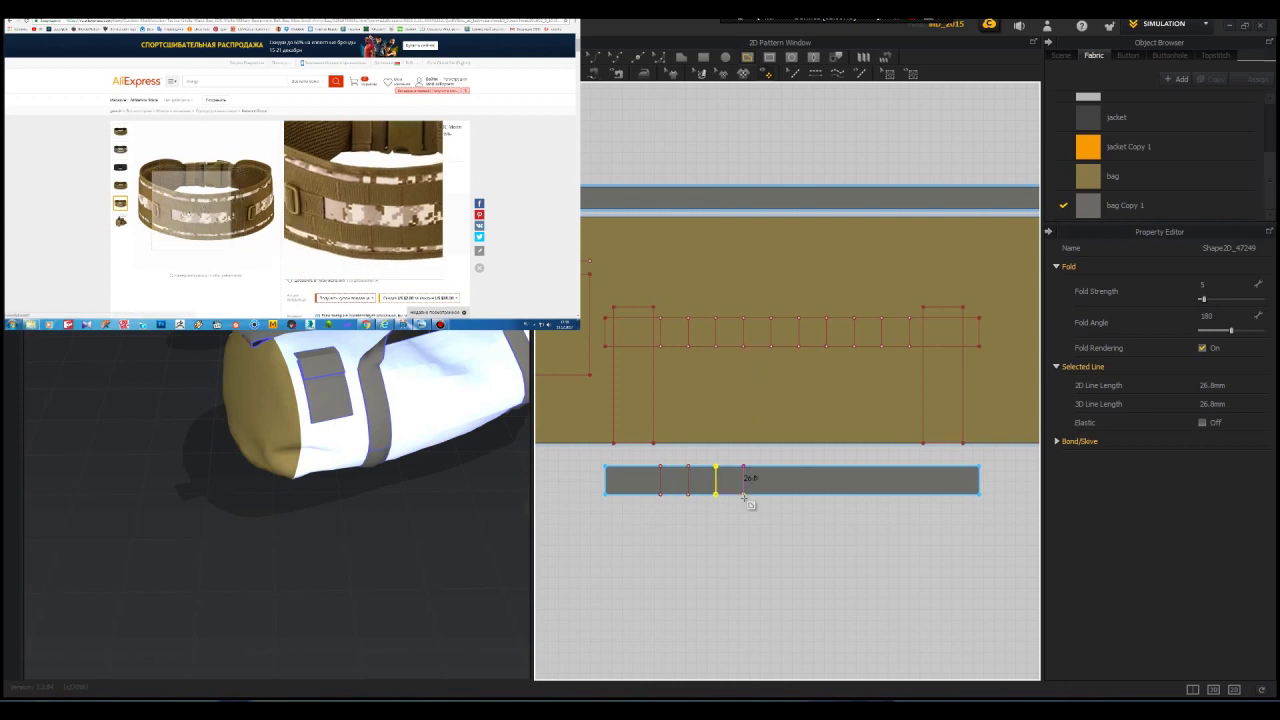
double_click(743, 497)
left_click(771, 466)
double_click(771, 495)
key("ctrl+z")
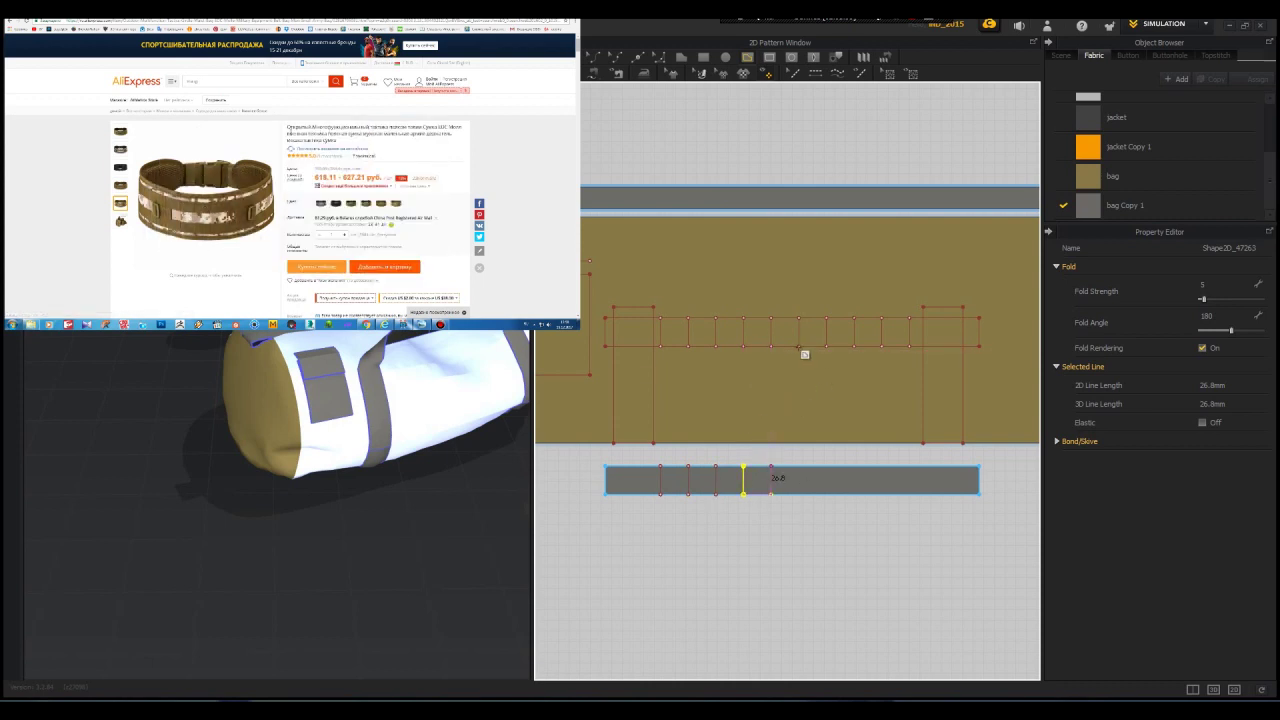
left_click(829, 361)
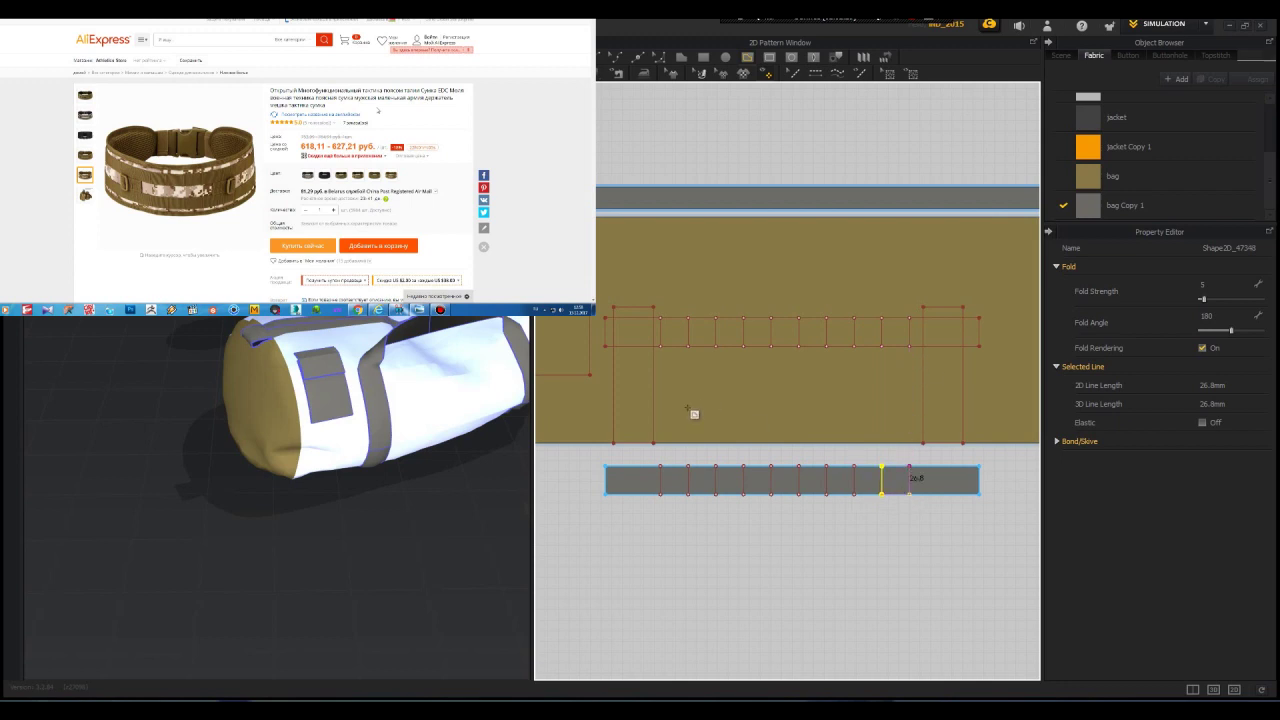
key("z")
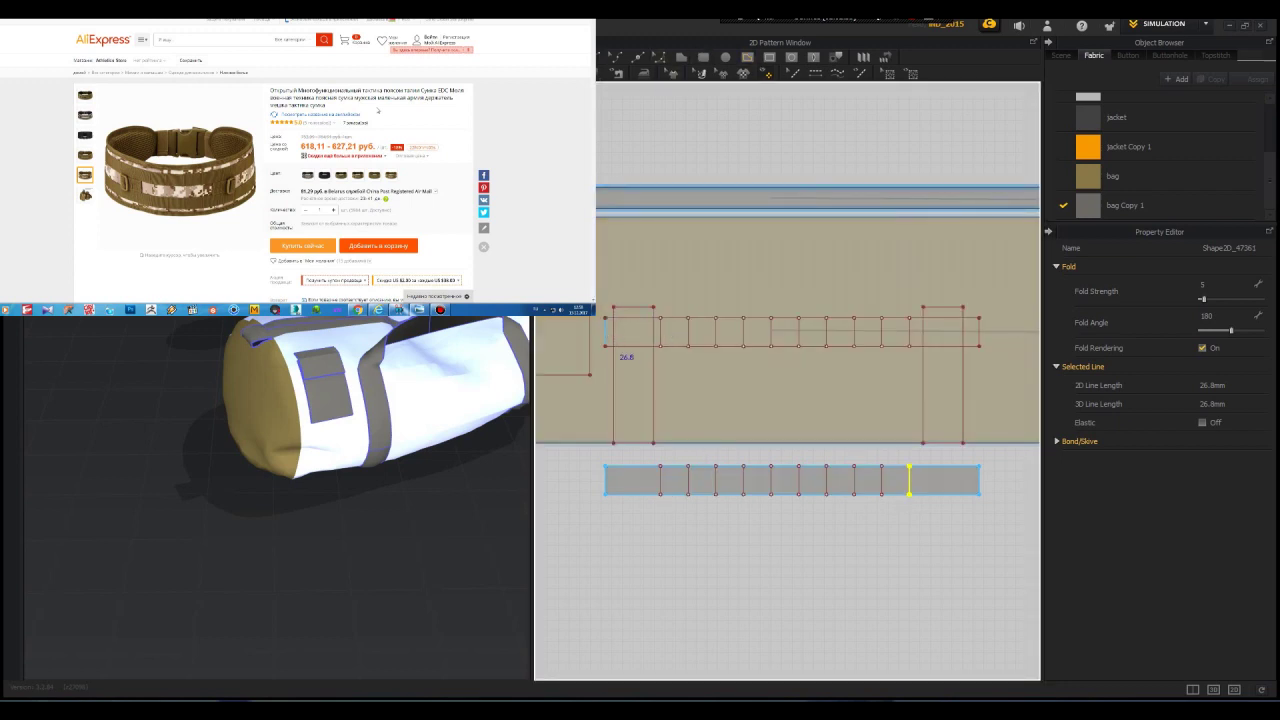
Step: Sew the left end of the panel's internal rectangle to the left end of the new strip
left_click(697, 72)
right_click_drag(500, 490, 475, 480)
scroll(608, 352, "down", 3)
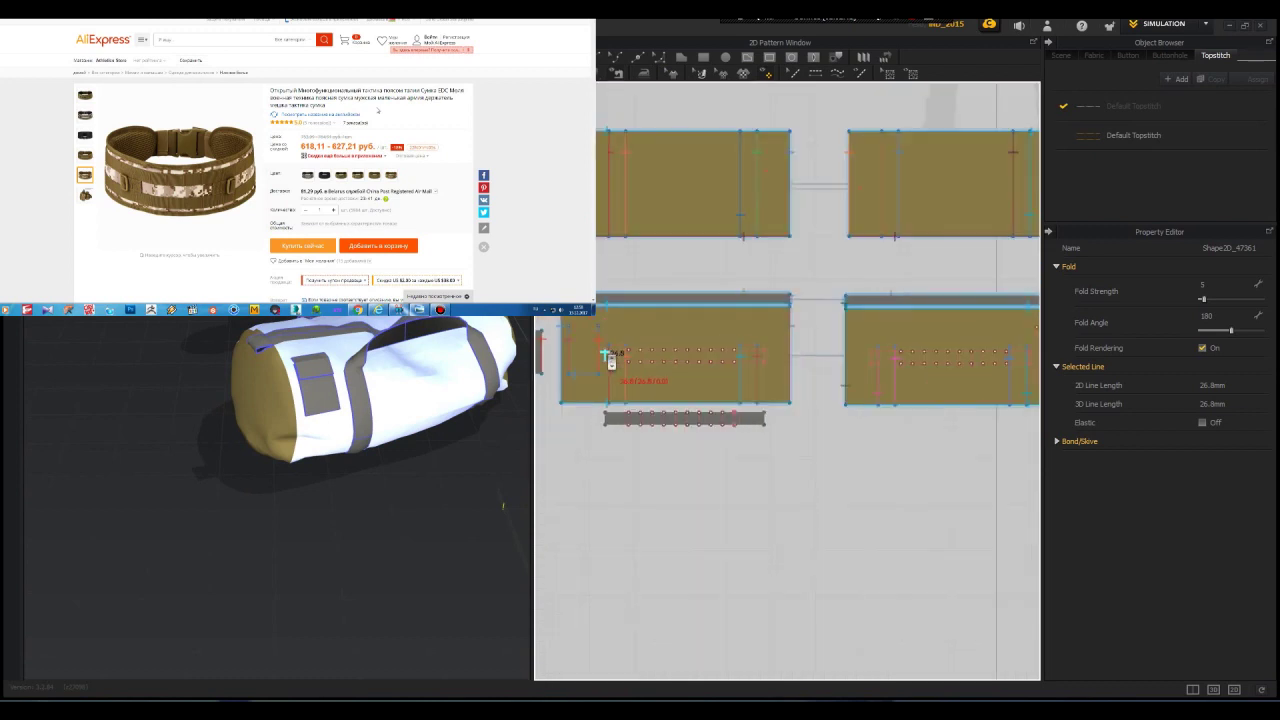
scroll(606, 357, "up", 1)
left_click(605, 353)
left_click(607, 441)
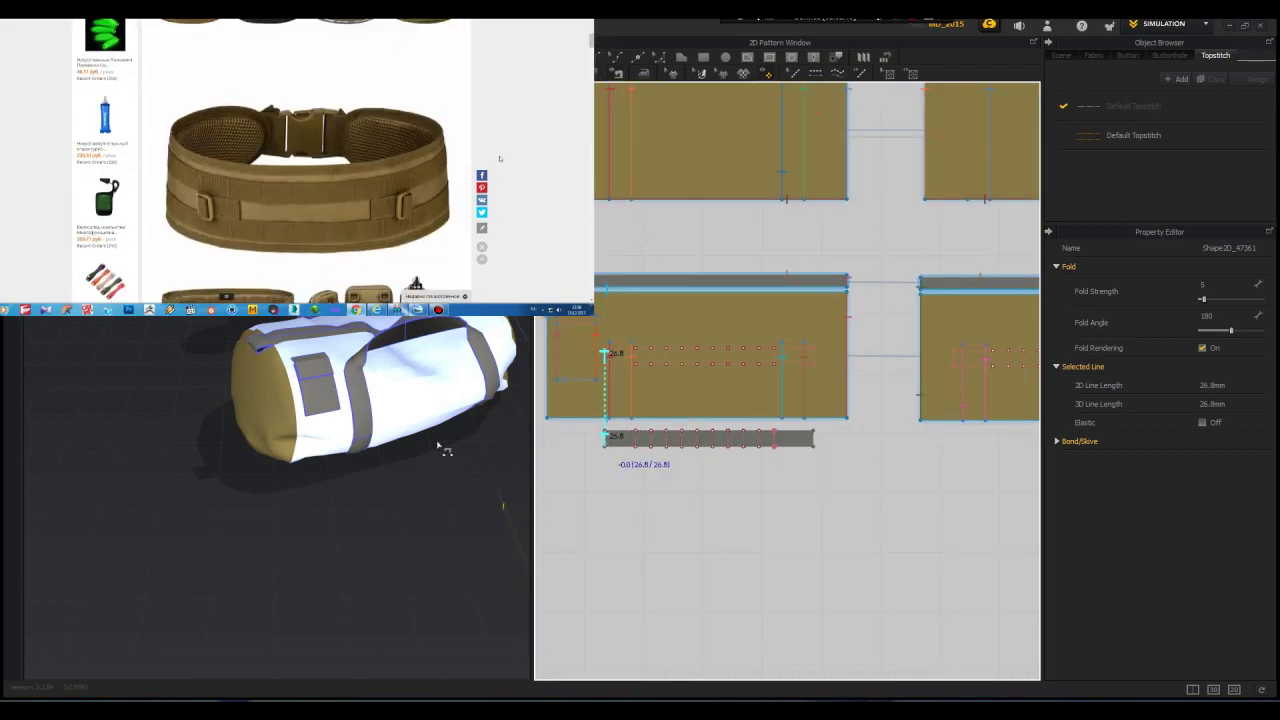
Step: Move the new strip in 3D so it sits beside the bag's pocket side
right_click_drag(443, 446, 360, 374)
scroll(350, 365, "down", 3)
left_click(450, 524)
right_click_drag(450, 524, 364, 472)
left_click(357, 426)
left_click_drag(355, 471, 324, 459)
right_click_drag(324, 459, 403, 416)
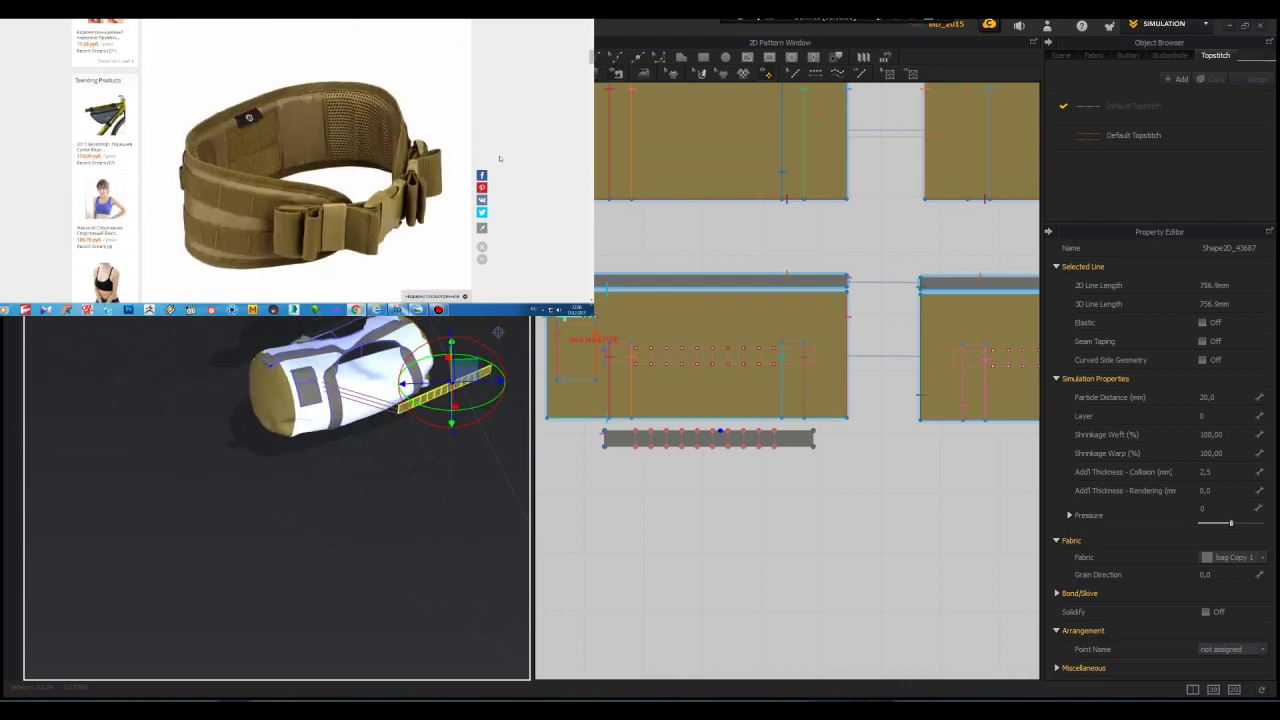
Step: Set the simulation layer to 1 for the handle strap on the pocket side and for the new strip
key("a")
left_click(629, 401)
scroll(355, 366, "up", 3)
left_click(370, 335)
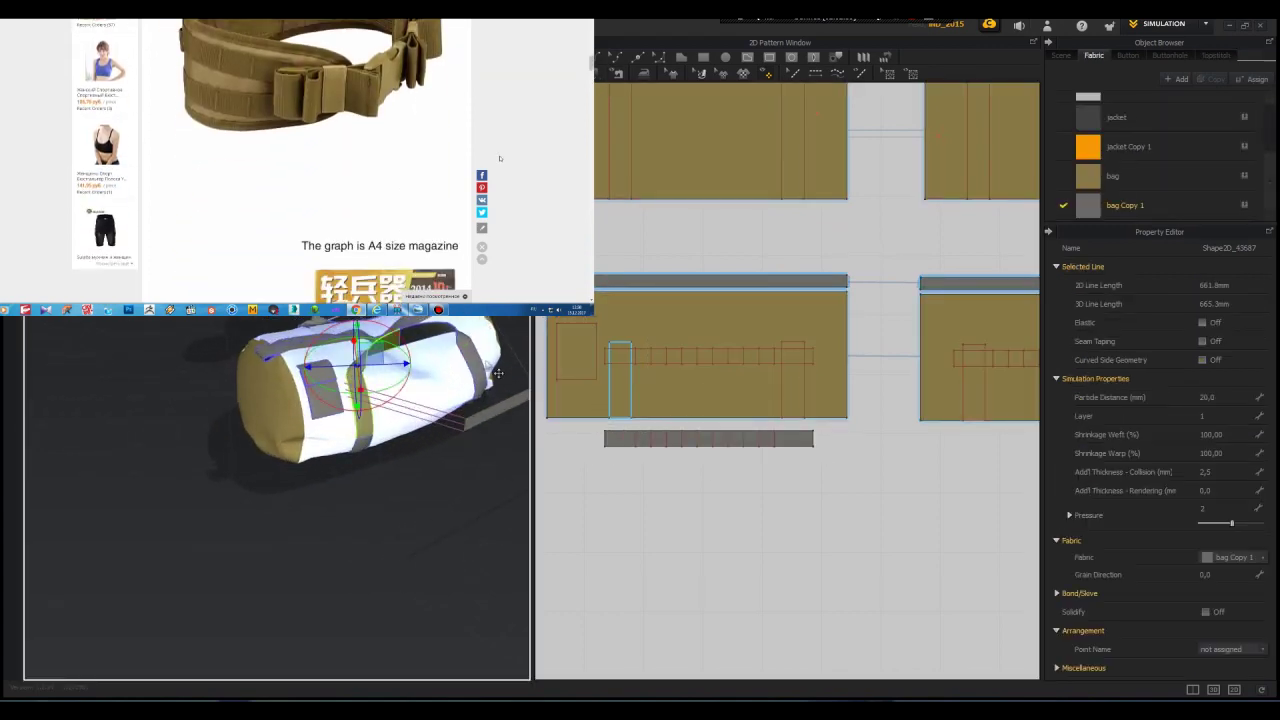
left_click(1236, 416)
type("1")
left_click(690, 439)
left_click(1232, 417)
type("1")
key("Return")
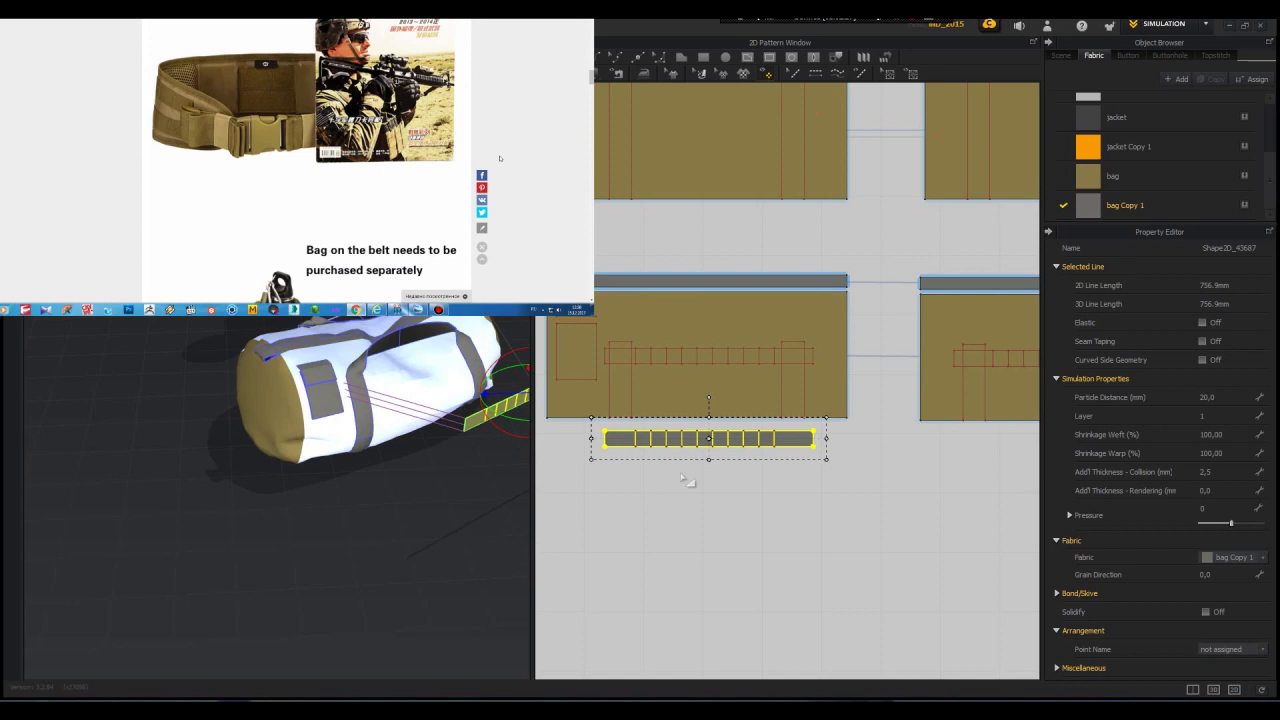
Step: Sew the right end of the panel's internal rectangle to the right end of the strip
scroll(668, 486, "up", 2)
key("n")
left_click(597, 74)
left_click(870, 303)
left_click(870, 413)
scroll(507, 351, "down", 2)
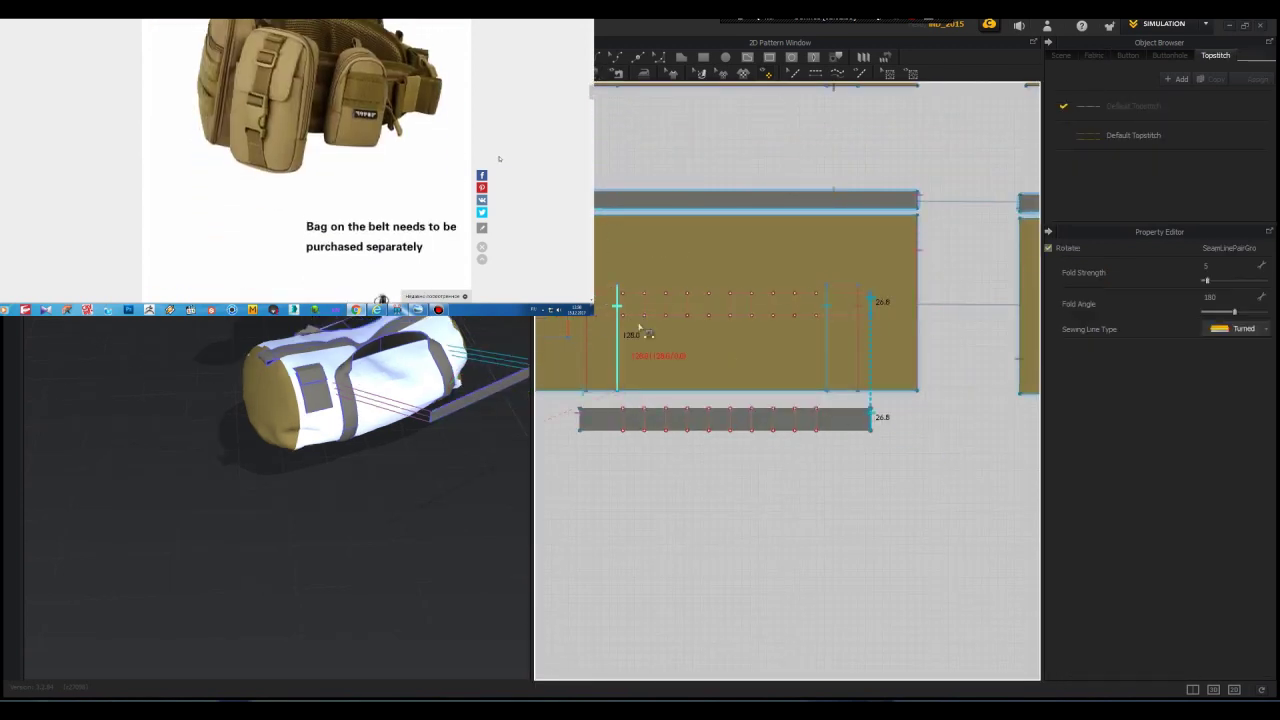
Step: Sew each of the ten division lines in the panel's rectangle to the matching internal line on the strip
left_click(624, 304)
left_click(624, 415)
left_click(646, 304)
left_click(648, 413)
left_click(668, 304)
left_click(669, 416)
left_click(689, 303)
left_click(690, 416)
left_click(711, 305)
left_click(711, 418)
left_click(733, 306)
left_click(732, 419)
left_click(755, 306)
left_click(754, 416)
left_click(775, 305)
left_click(797, 304)
left_click(798, 419)
left_click(818, 306)
left_click(819, 421)
scroll(479, 420, "down", 1)
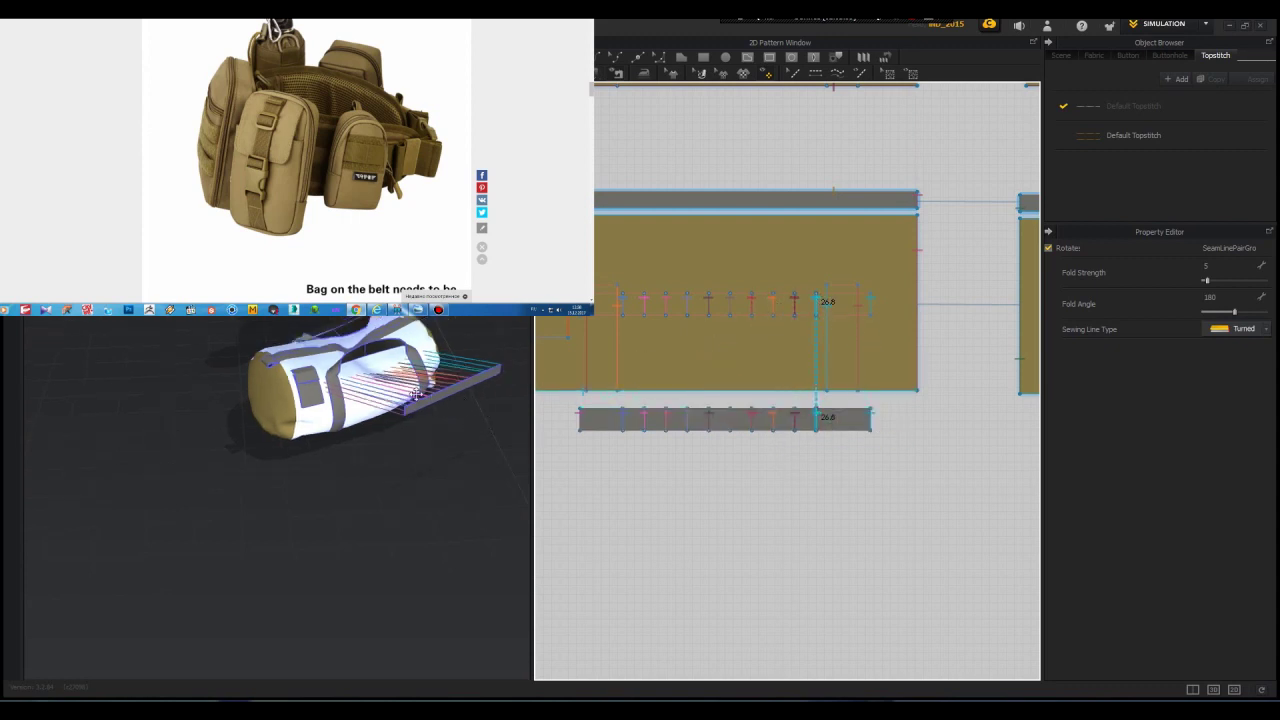
Step: Move the strip close against the pocket side and simulate it onto the bag, pulling at the handle strap
key("q")
left_click_drag(436, 402, 366, 398)
key("space")
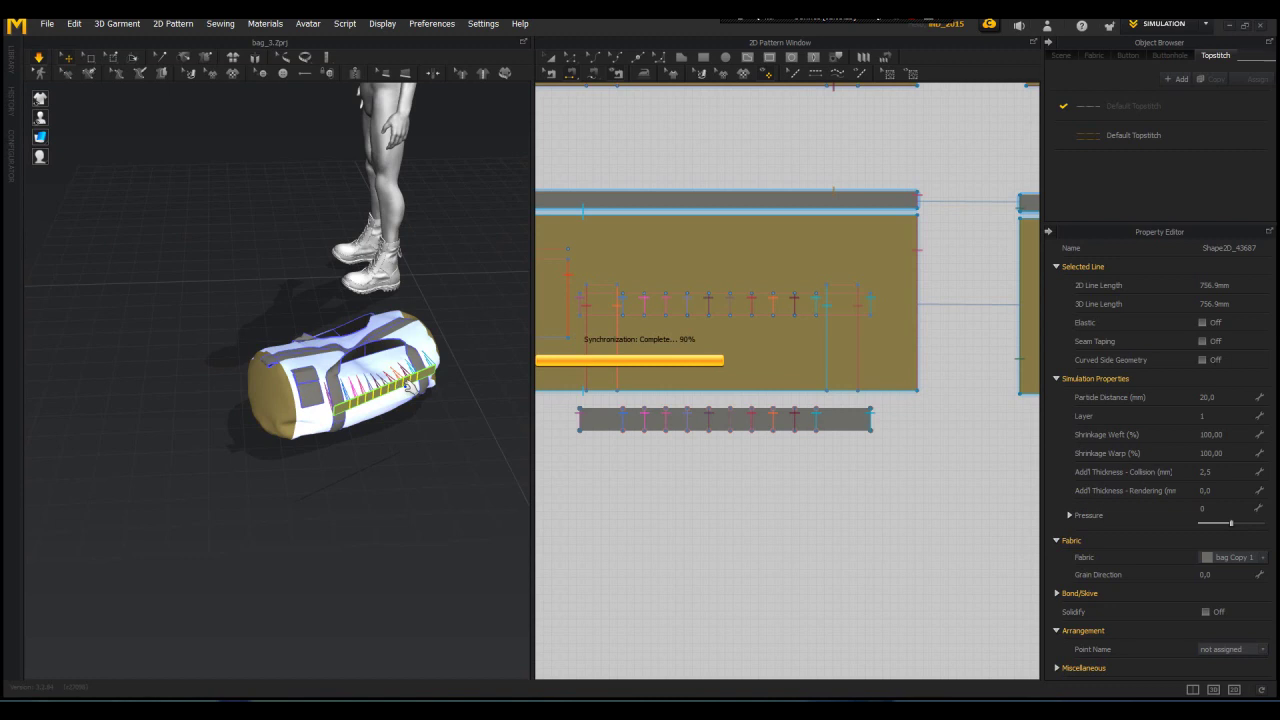
scroll(409, 387, "up", 3)
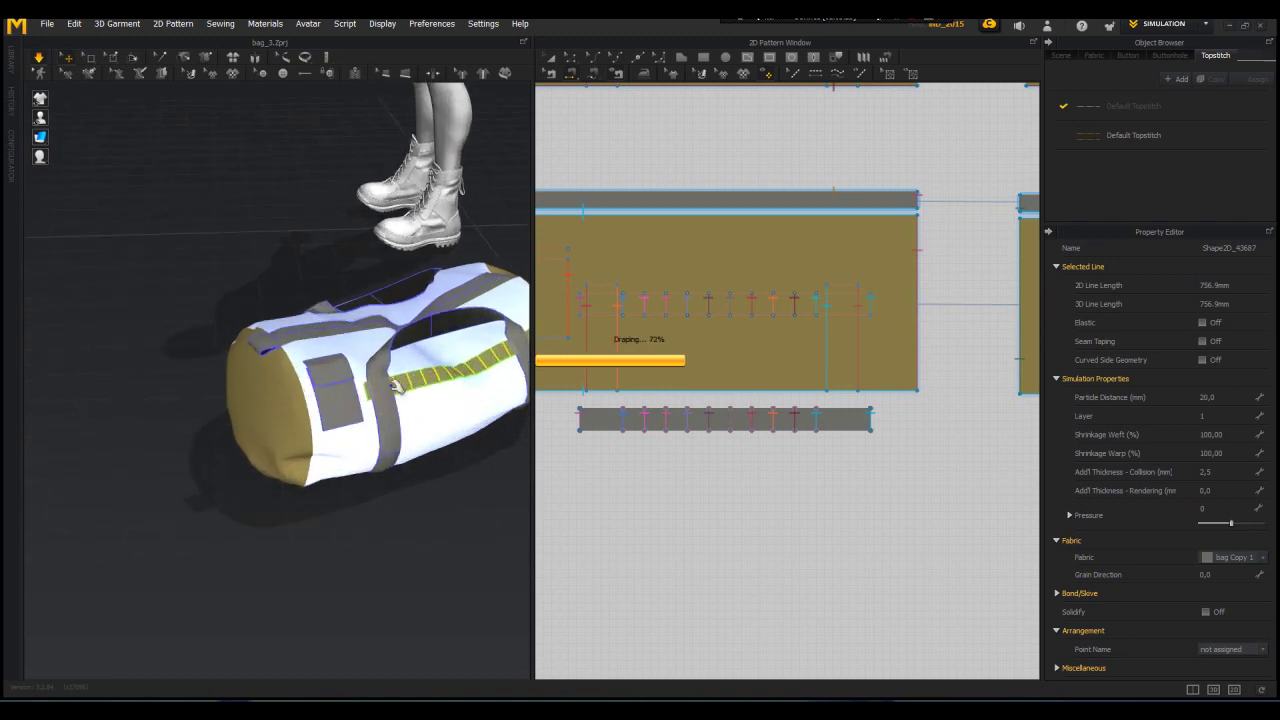
left_click_drag(384, 400, 432, 385)
key("space")
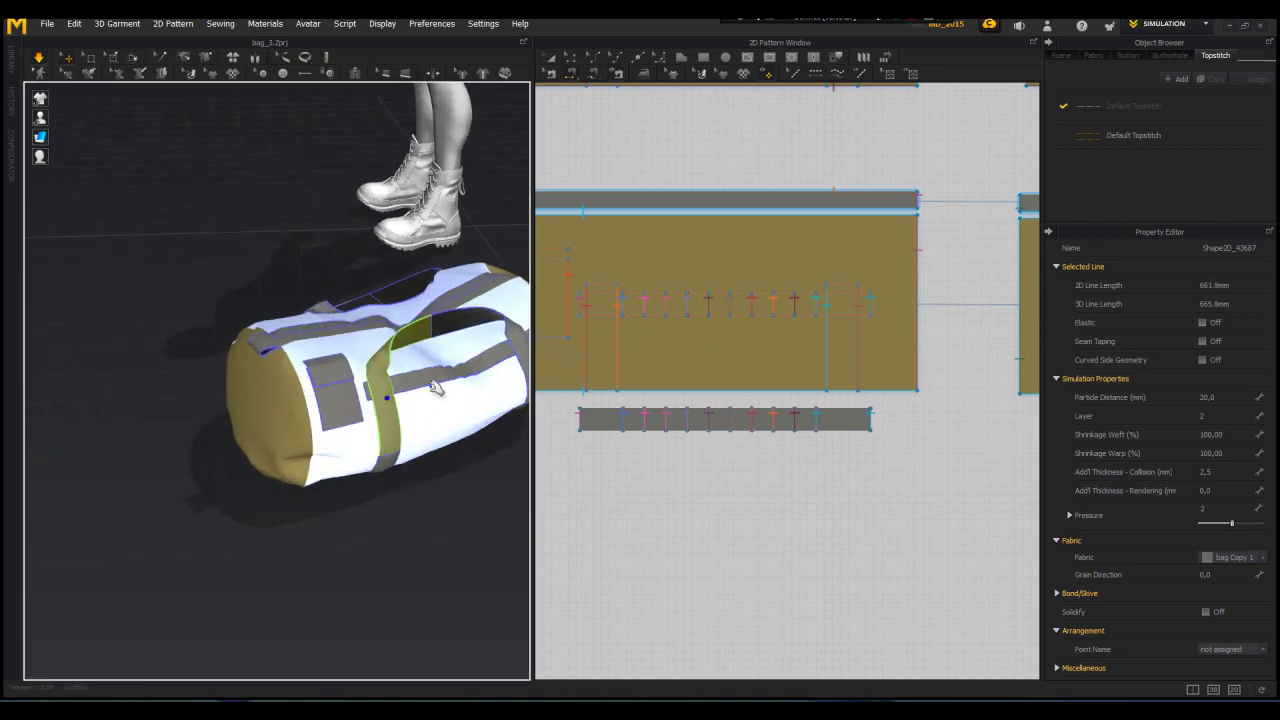
Step: Run the simulation again to settle the strip and the handle strap crossing it
right_click_drag(388, 380, 323, 357)
left_click(445, 252)
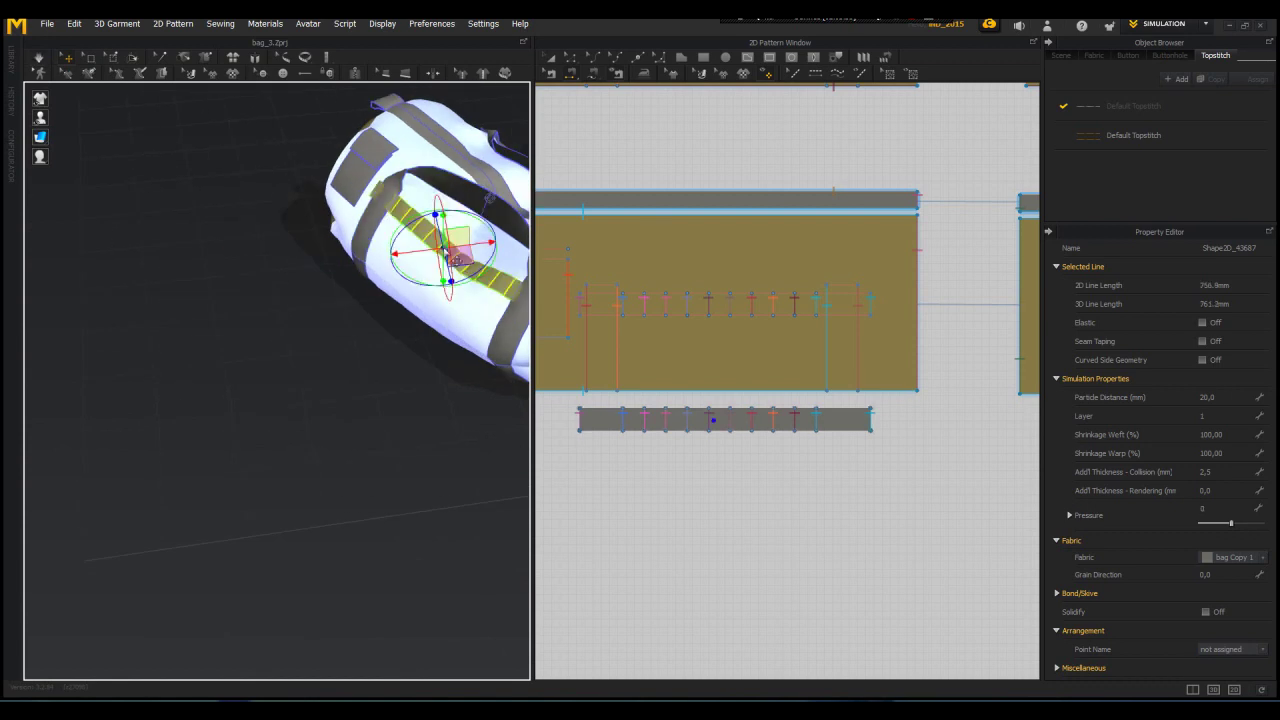
scroll(445, 252, "up", 3)
middle_click_drag(430, 118, 297, 267)
scroll(297, 267, "up", 2)
key("space")
left_click(299, 261)
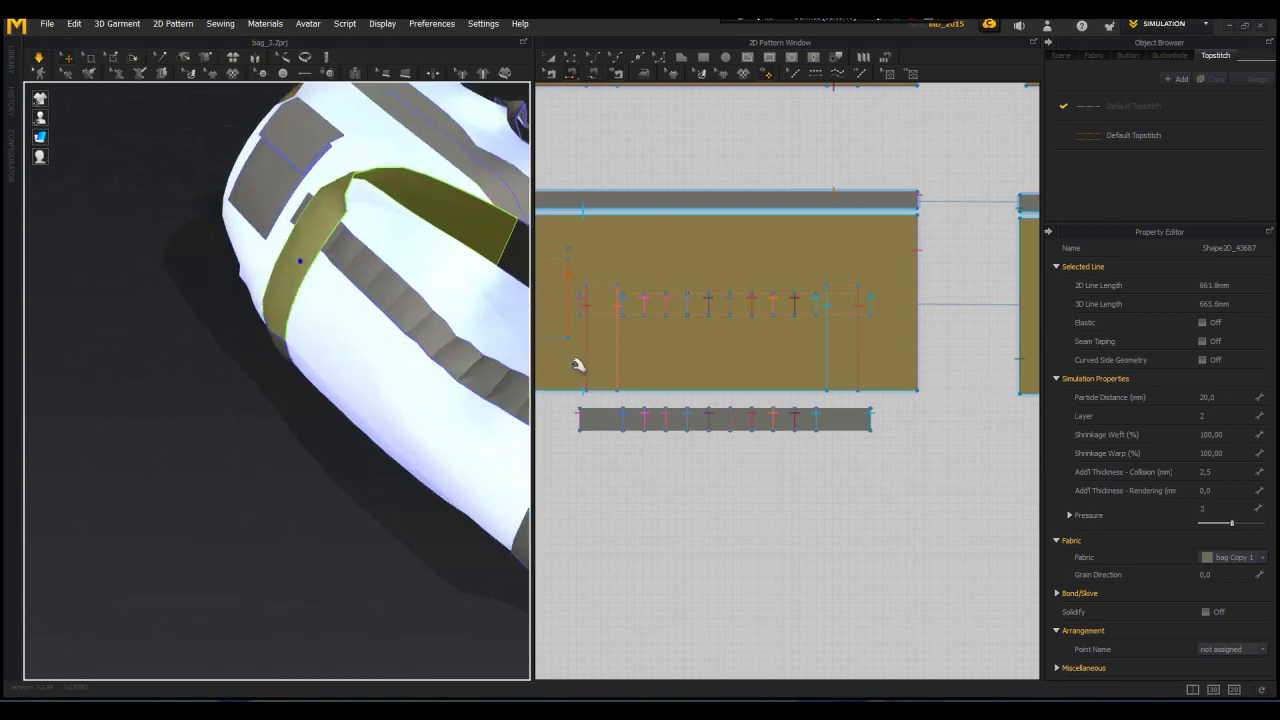
Step: Set the strip's particle distance to 10 mm
left_click(653, 419)
left_click(1224, 398)
type("1")
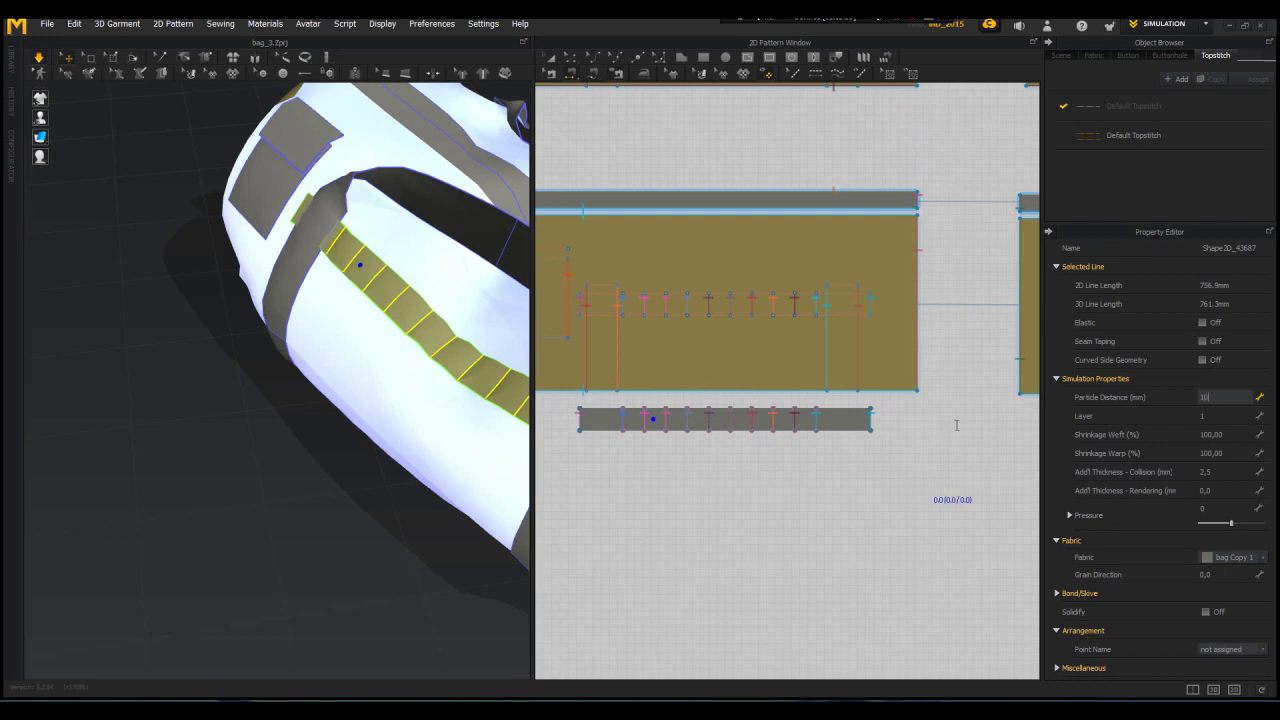
type("0")
key("Return")
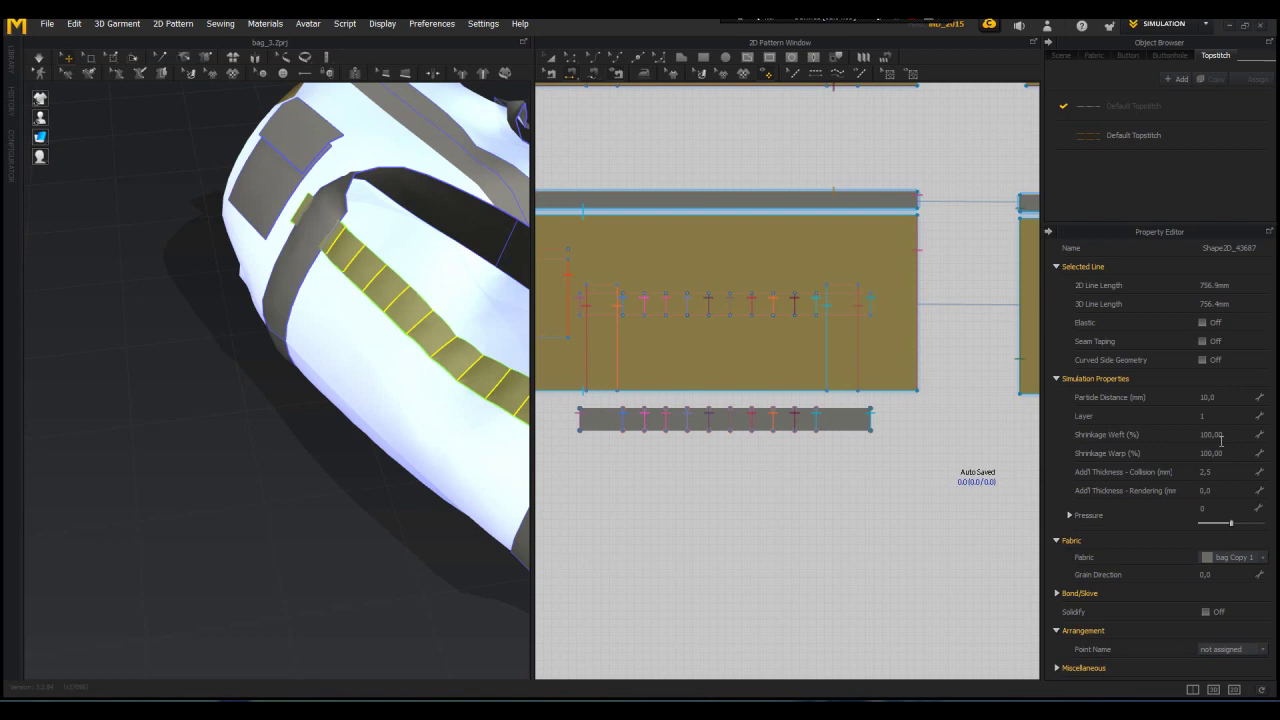
Step: Try a pressure of 5 on the strip and simulate it
left_click(550, 57)
left_click(686, 306)
left_click(679, 316)
left_click(668, 424)
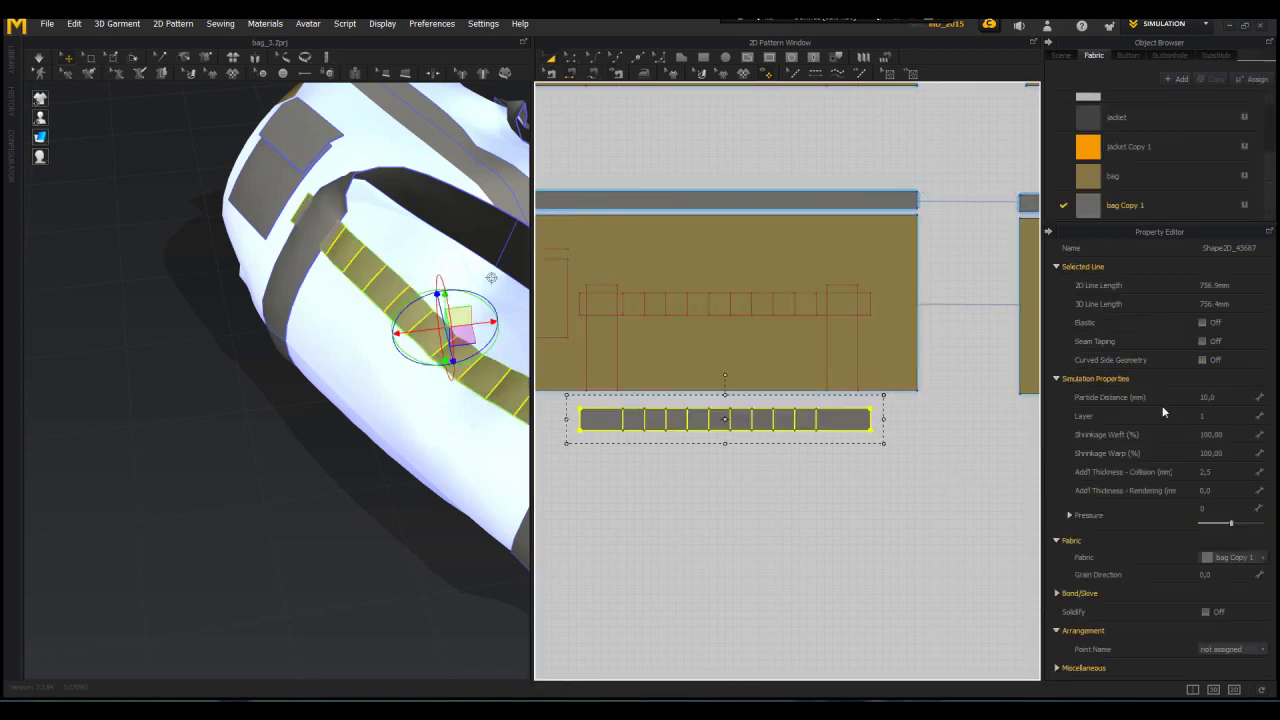
left_click_drag(1231, 526, 1234, 526)
key("space")
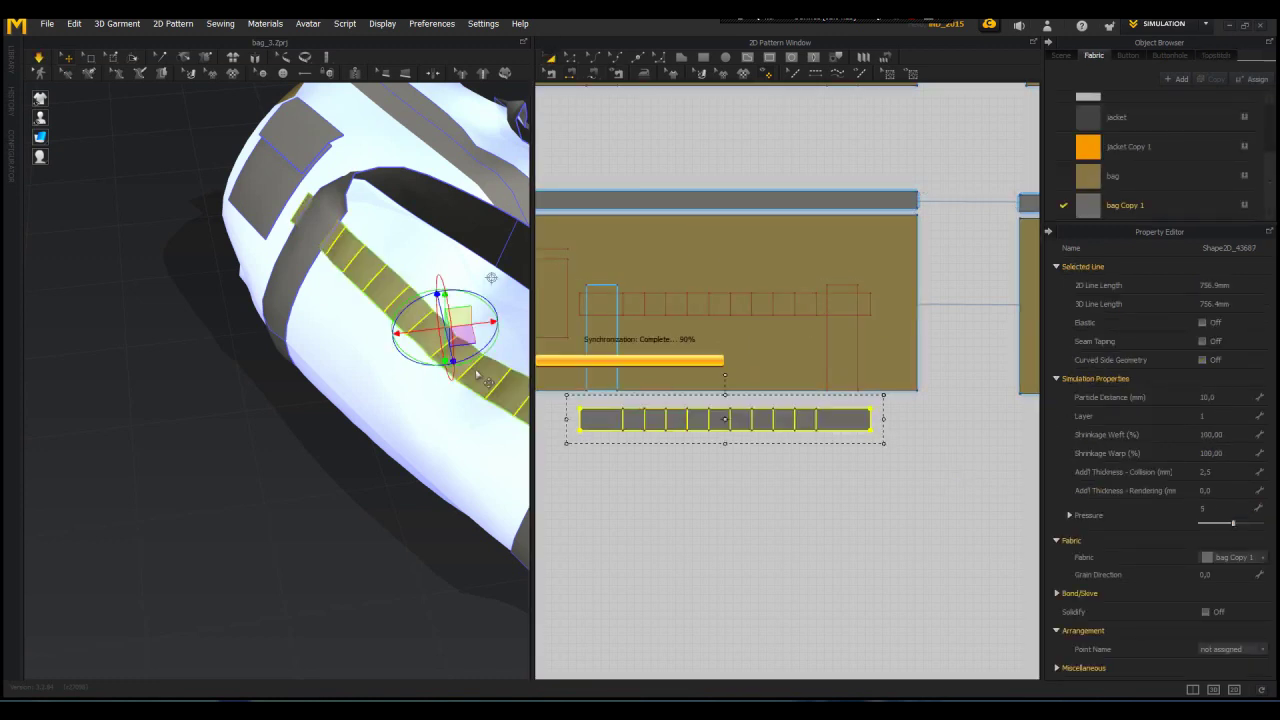
scroll(476, 358, "down", 2)
scroll(474, 348, "down", 2)
right_click_drag(474, 348, 505, 270)
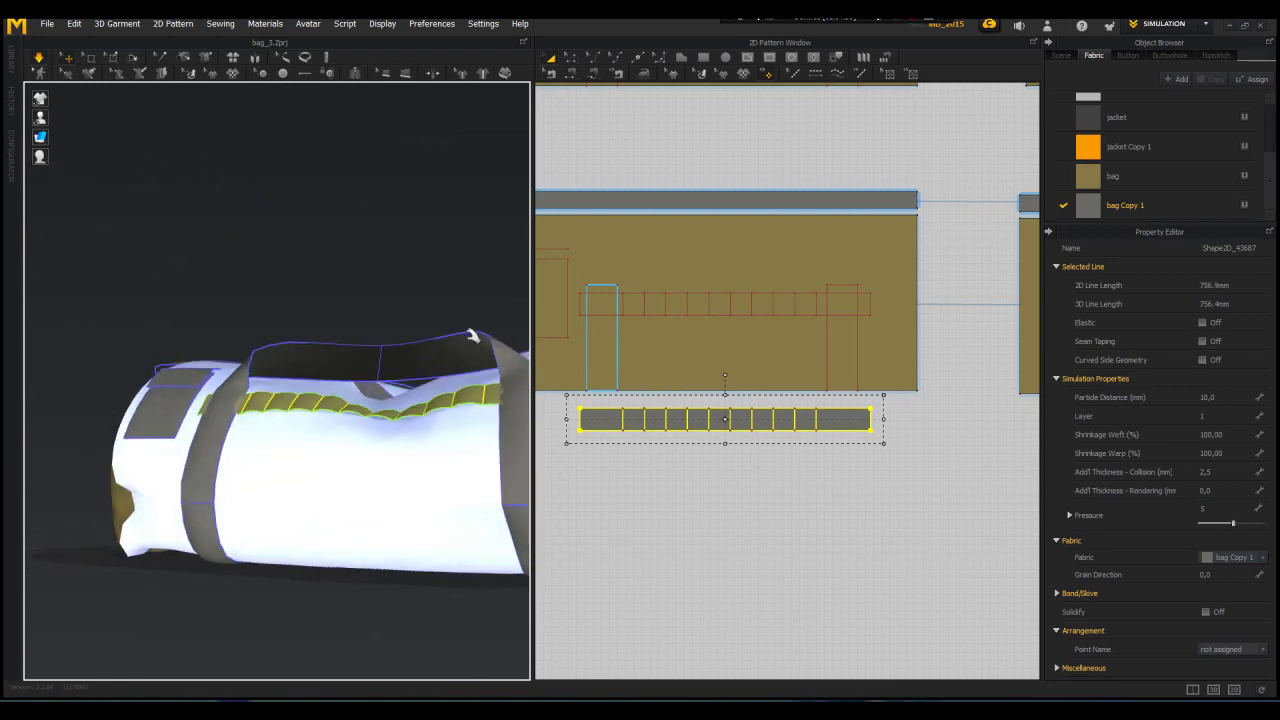
scroll(431, 390, "up", 3)
Step: Set the strip's pressure to 12 and its weft shrinkage to 120%, and simulate
left_click(1236, 525)
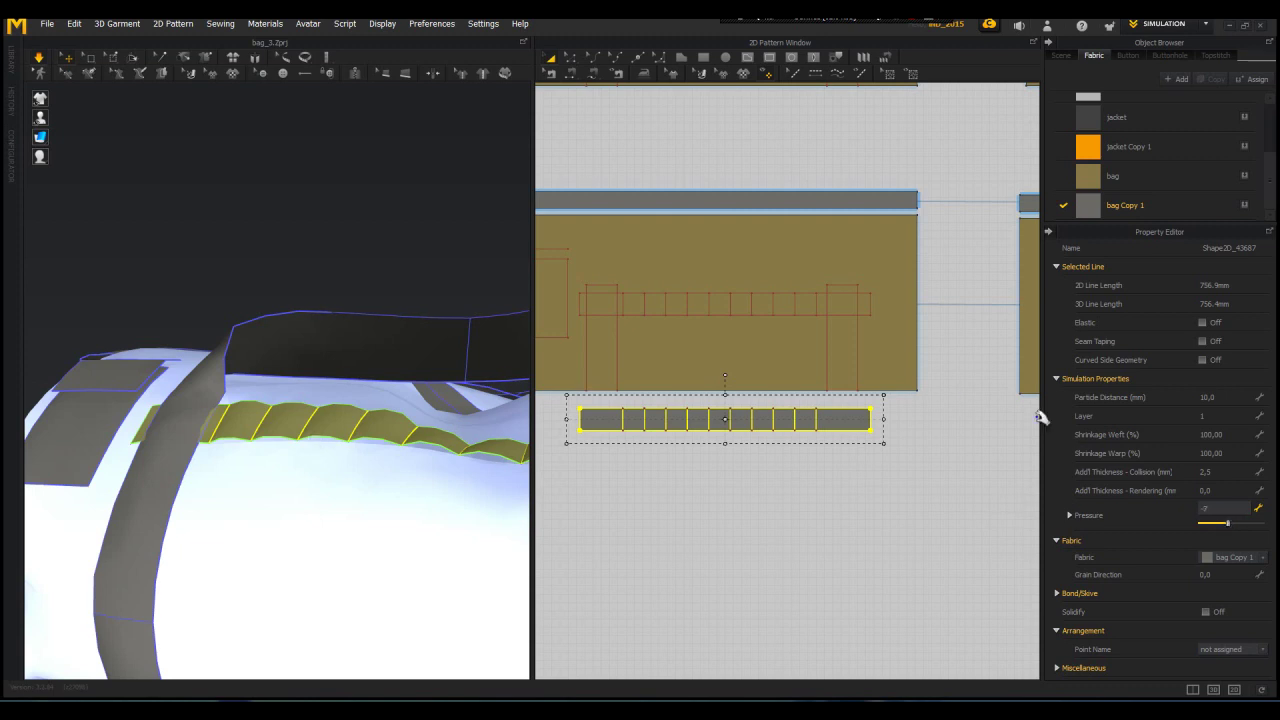
left_click(1226, 435)
key("space")
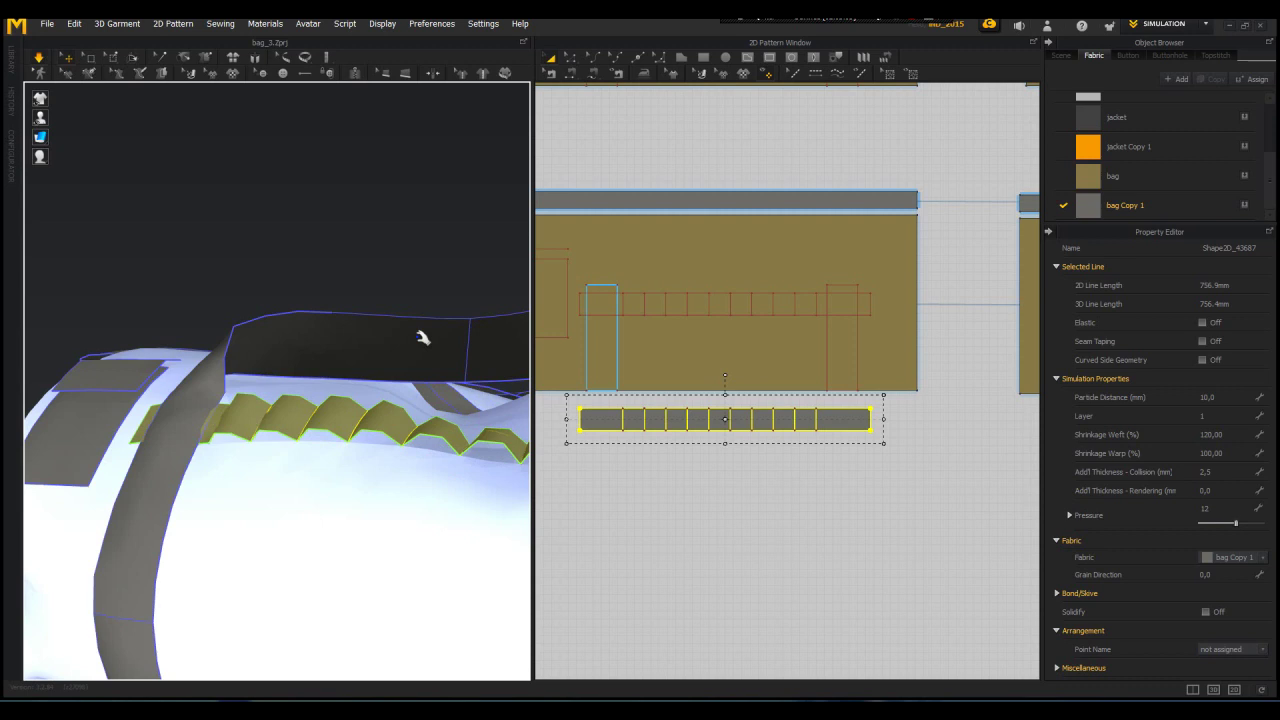
Step: Set the strip's weft shrinkage to 110% and simulate the bag
key("space")
left_click(1239, 435)
type("110")
key("Return")
key("space")
scroll(328, 298, "down", 2)
scroll(328, 298, "down", 2)
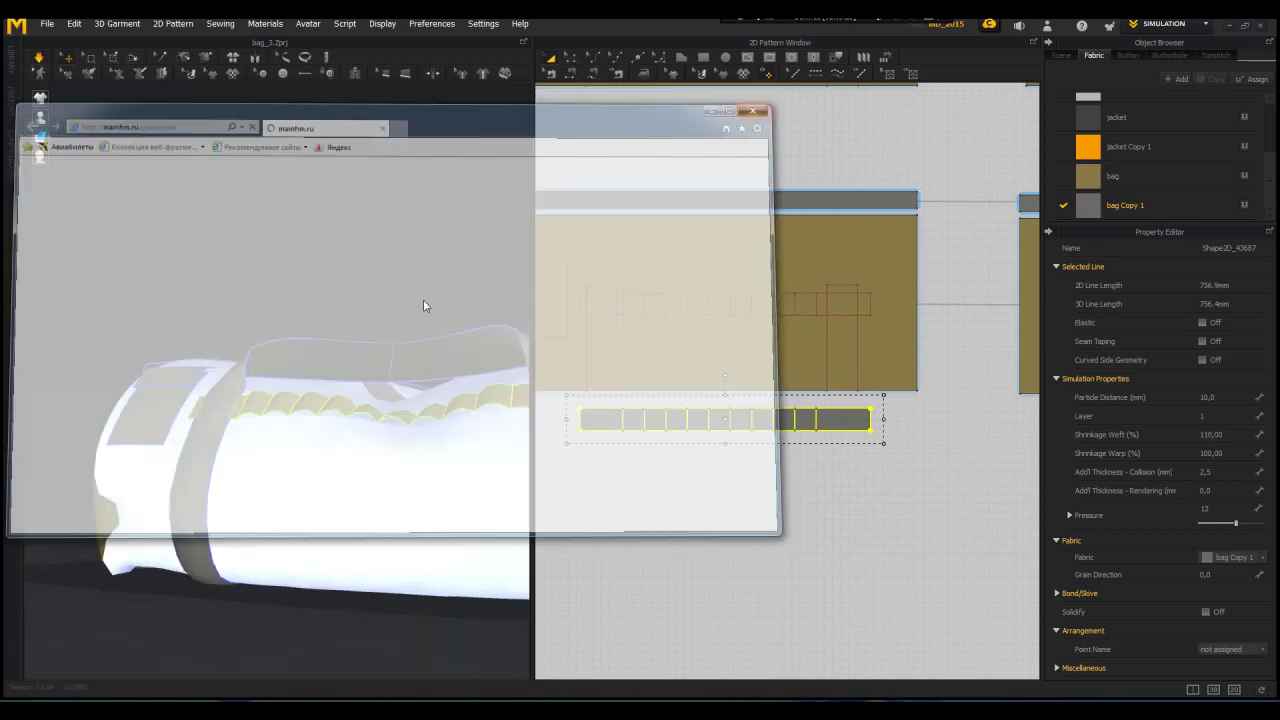
right_click_drag(346, 318, 388, 390)
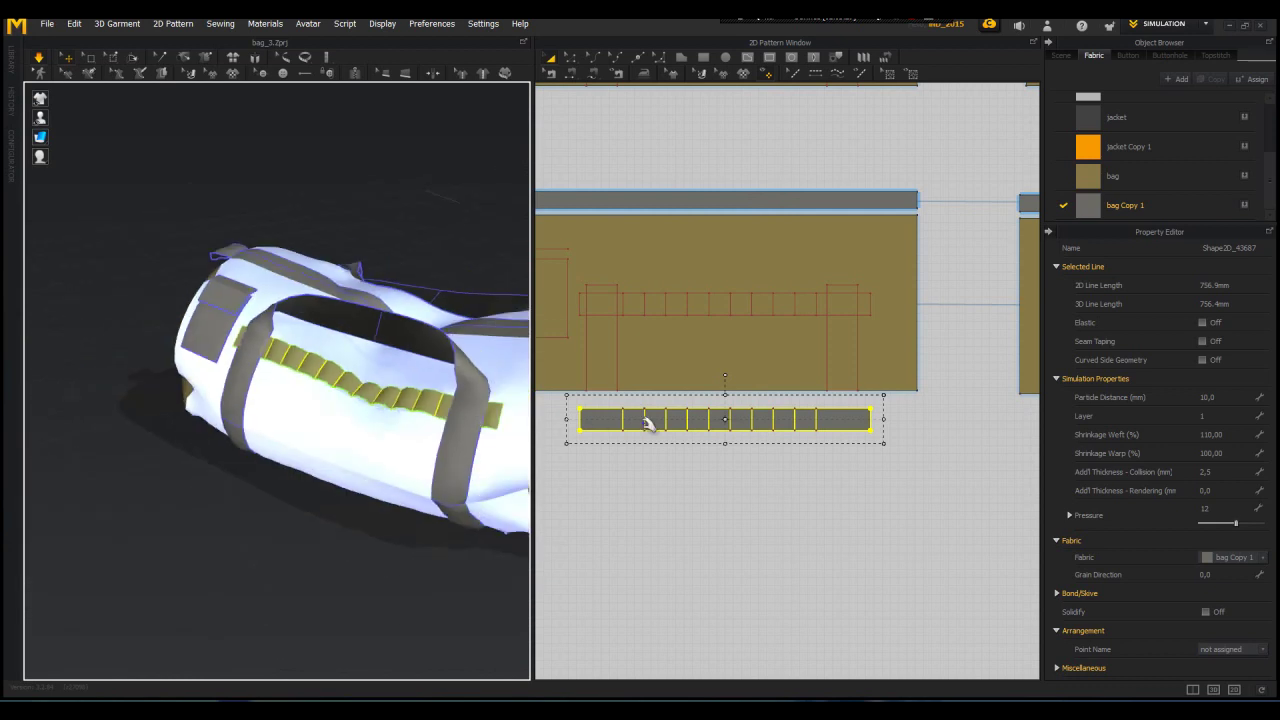
key("space")
Step: Free-sew the upper edge of the rectangle's right end section to the strip's upper edge, about 65.7 mm long
left_click(571, 73)
scroll(921, 304, "up", 1)
left_click(859, 301)
scroll(790, 303, "up", 2)
scroll(791, 304, "up", 4)
left_click(781, 286)
scroll(826, 414, "down", 6)
left_click(813, 537)
Step: Free-sew the lower edge of the rectangle's right end section to the strip's lower edge, about 65.6 mm long
left_click(889, 406)
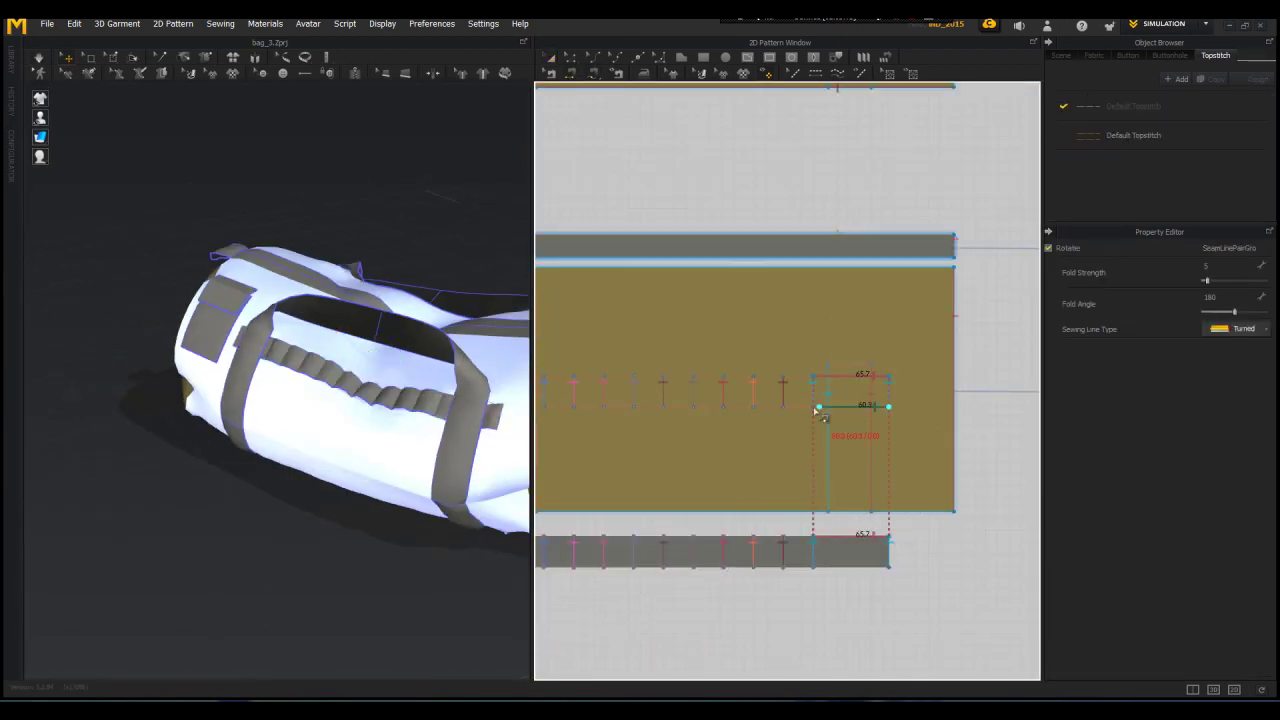
scroll(815, 407, "up", 4)
left_click(810, 409)
middle_click_drag(859, 510, 796, 284)
scroll(798, 320, "down", 1)
left_click(894, 502)
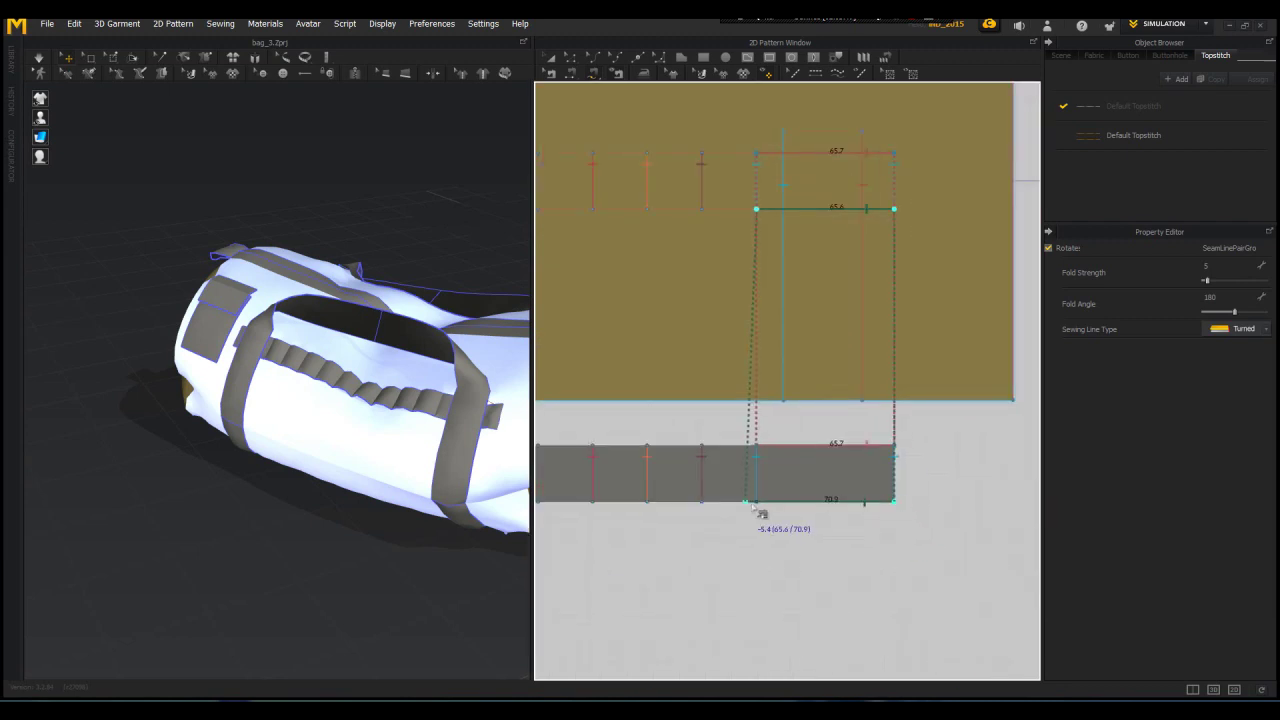
Step: Free-sew the upper and lower edges of the rectangle's left end section to the strip, about 52 mm each
scroll(718, 443, "down", 3)
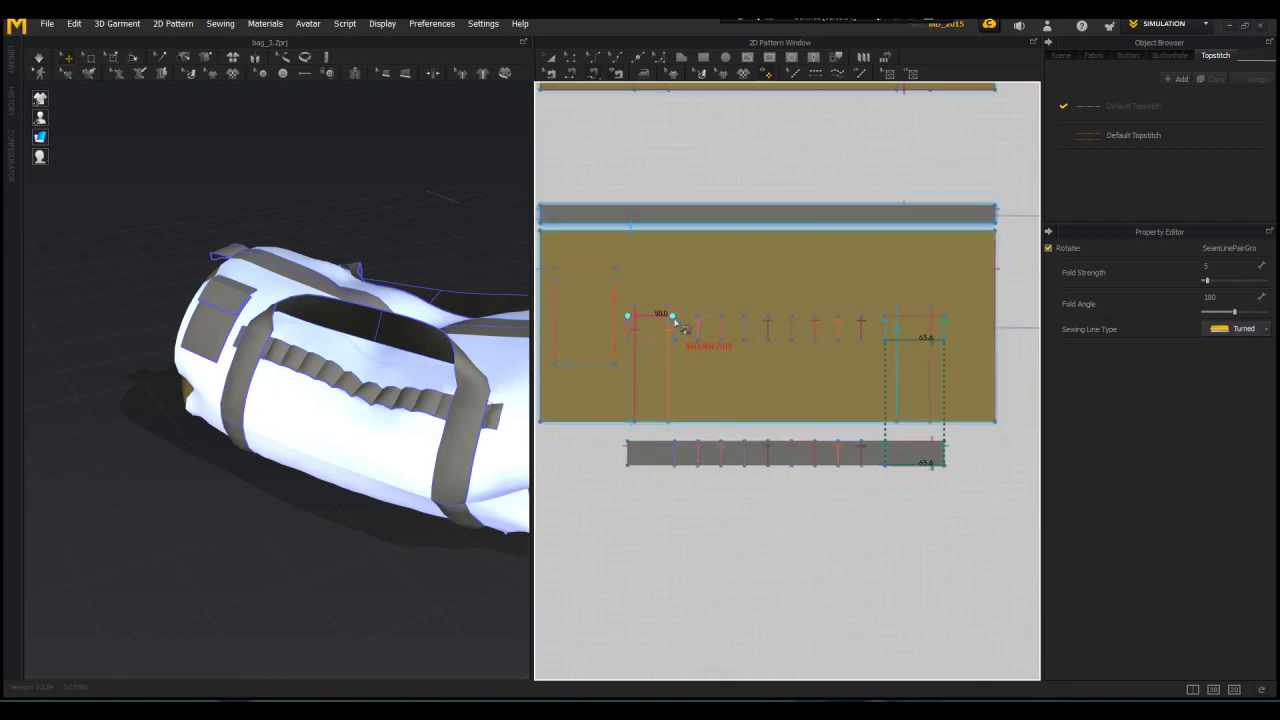
scroll(676, 322, "up", 3)
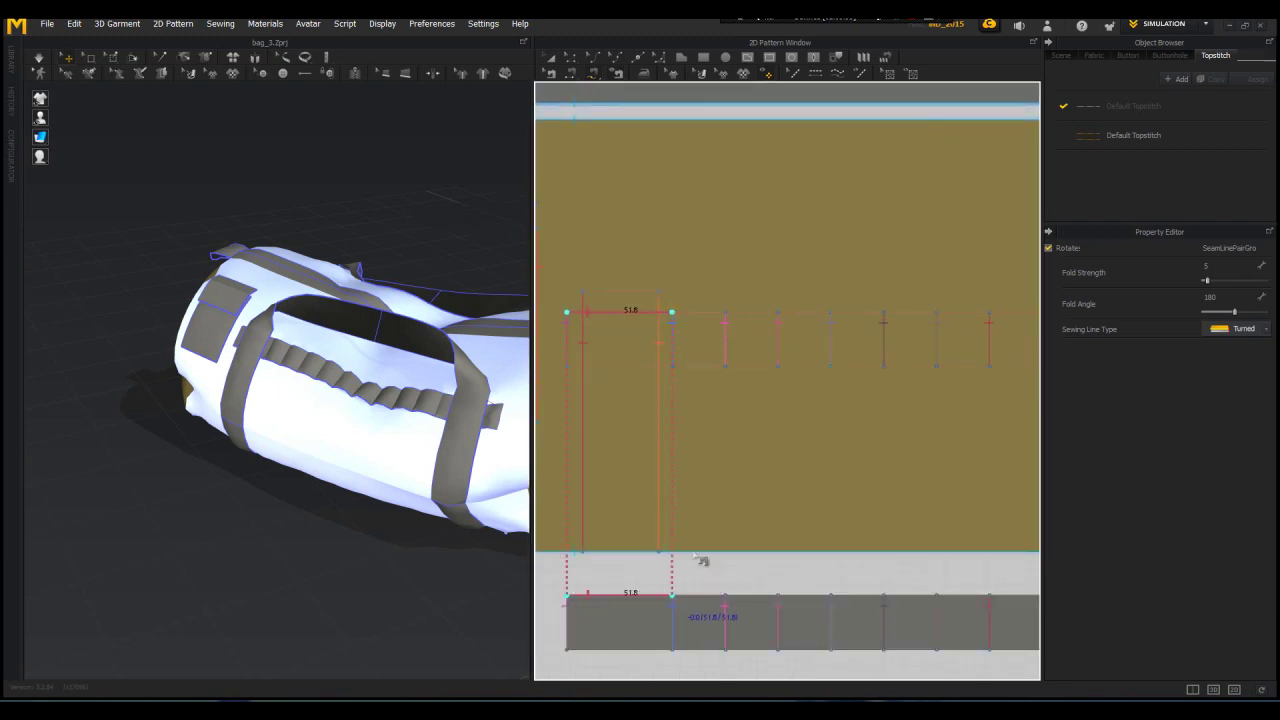
left_click(673, 367)
middle_click_drag(590, 624, 604, 479)
left_click(581, 504)
left_click(686, 505)
Step: Simulate the bag with both end sections of the strip sewn down
right_click_drag(315, 461, 361, 383)
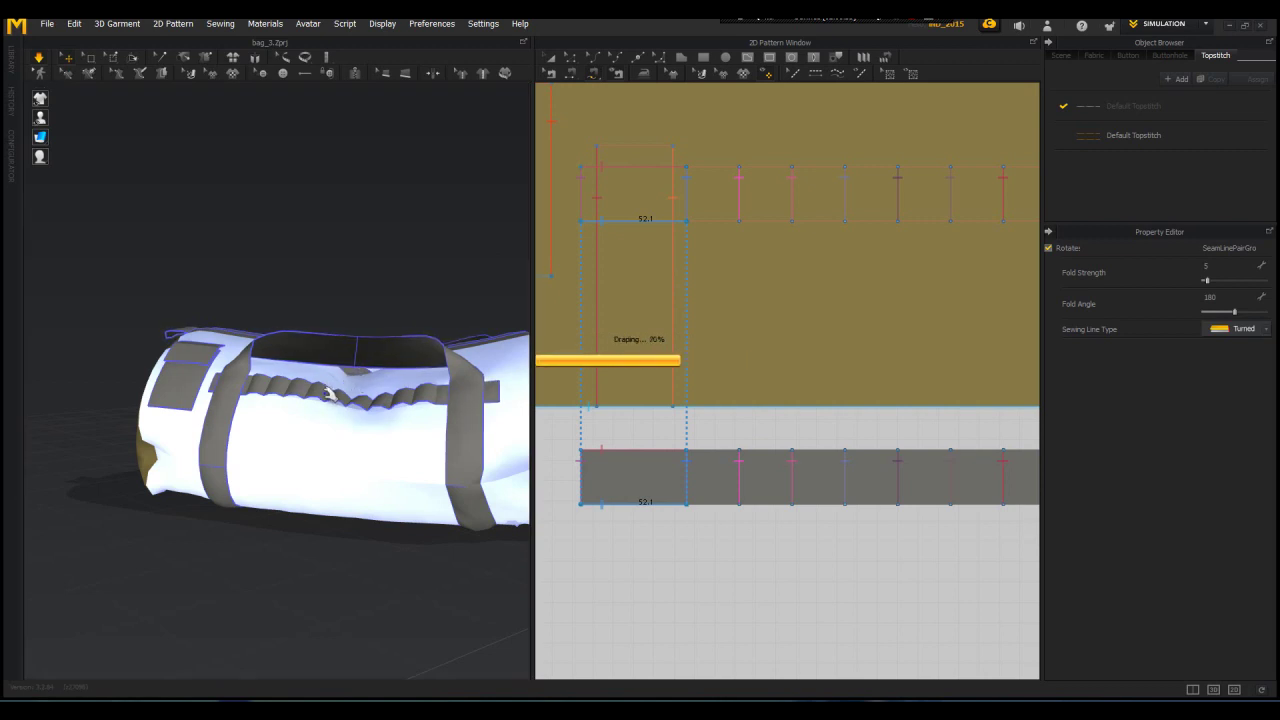
key("space")
scroll(335, 394, "down", 2)
right_click_drag(335, 394, 314, 462)
Step: Move the lower edges of the panel's rectangle and the strip down together, making both 30.8 mm high
scroll(660, 423, "down", 4)
left_click(551, 58)
key("z")
left_click_drag(619, 329, 943, 352)
left_click_drag(609, 456, 1017, 468)
left_click_drag(617, 332, 965, 354, "shift")
scroll(800, 342, "up", 3)
left_click_drag(800, 342, 801, 347)
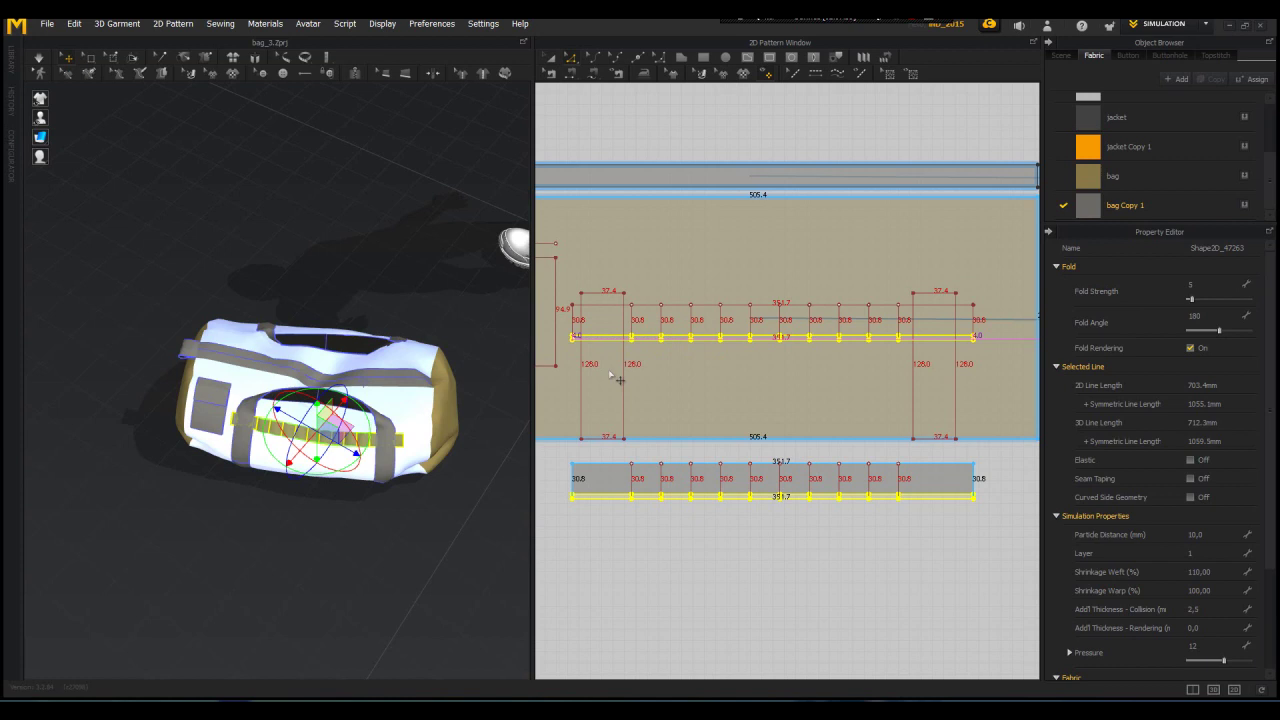
Step: Simulate the bag with the widened strip
right_click_drag(434, 438, 438, 390)
scroll(438, 390, "up", 3)
key("space")
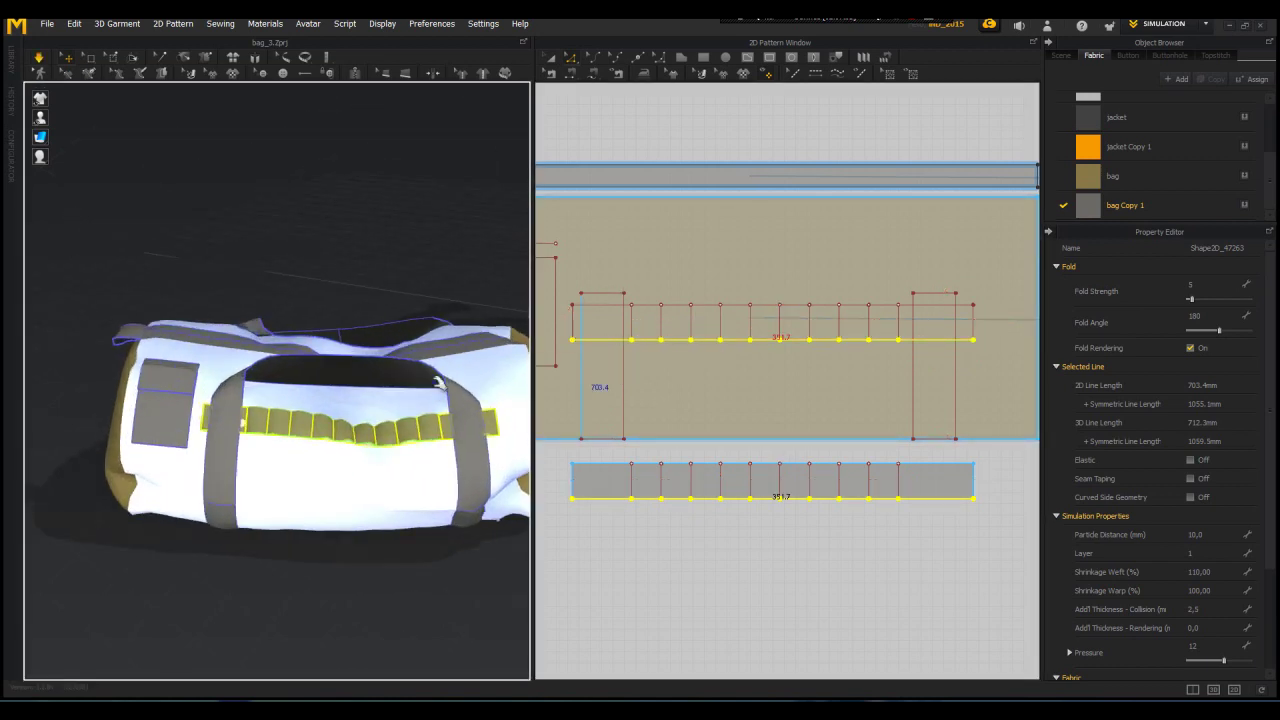
key("space")
Step: Paste a copy of the strip below the opposite side panel, in line with the original
right_click_drag(438, 383, 234, 455)
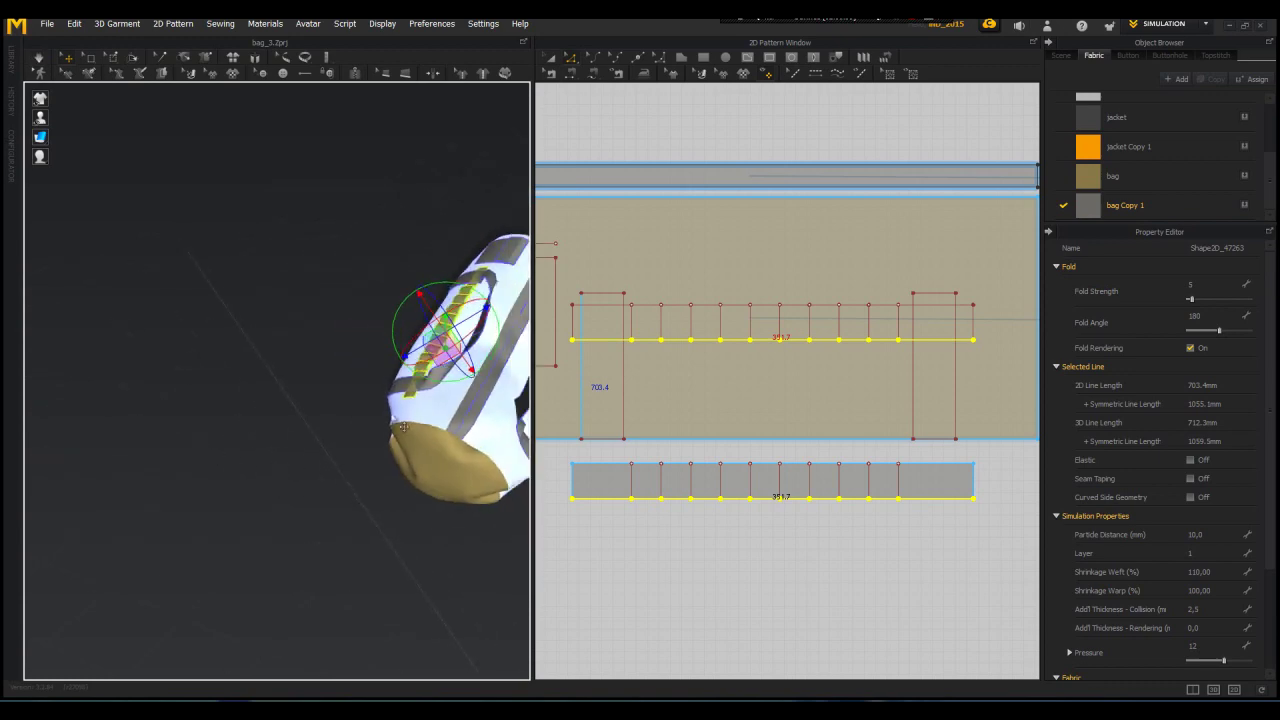
middle_click_drag(404, 427, 231, 426)
right_click_drag(231, 426, 184, 486)
scroll(572, 462, "down", 8)
key("a")
scroll(894, 430, "down", 4)
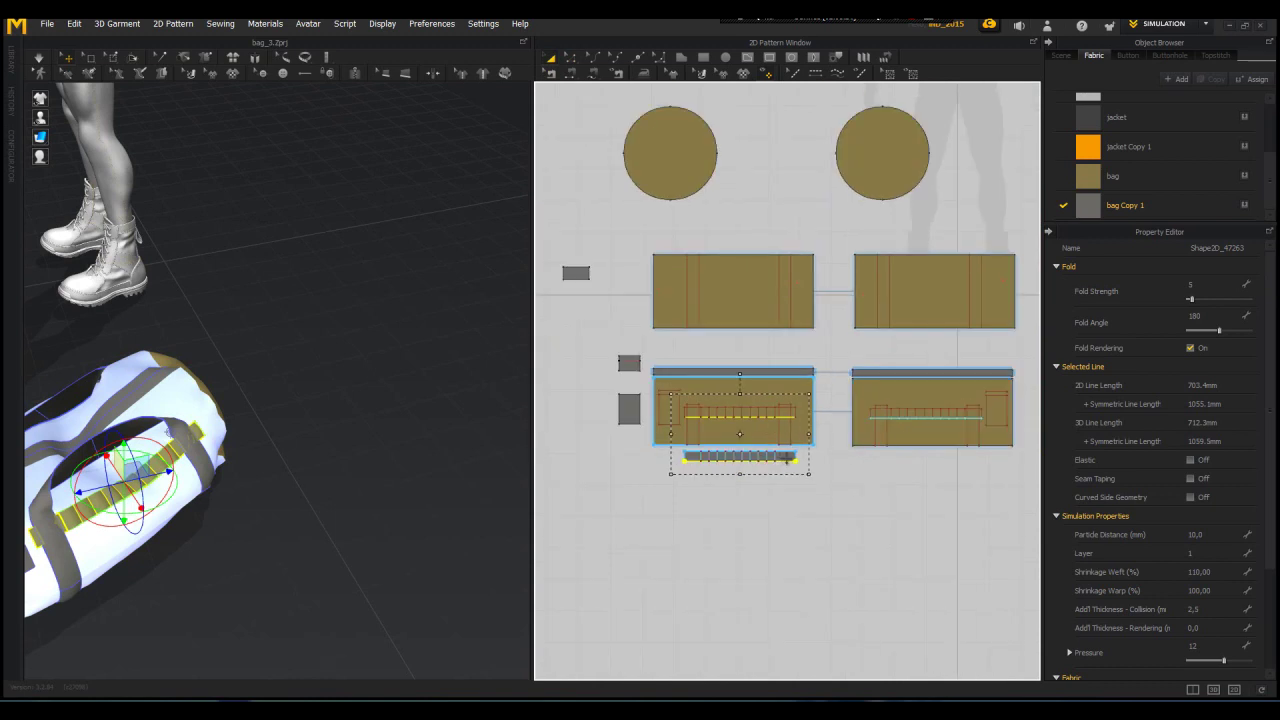
left_click(785, 457)
key("ctrl+v")
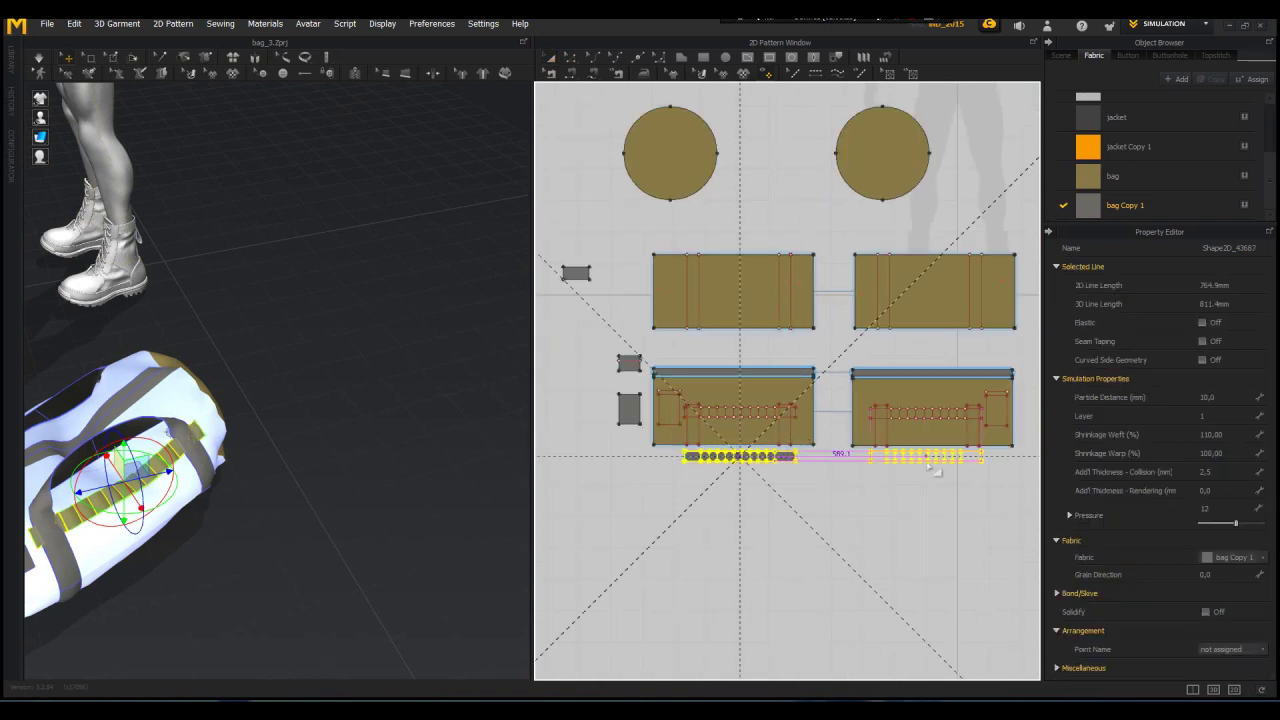
left_click(905, 488)
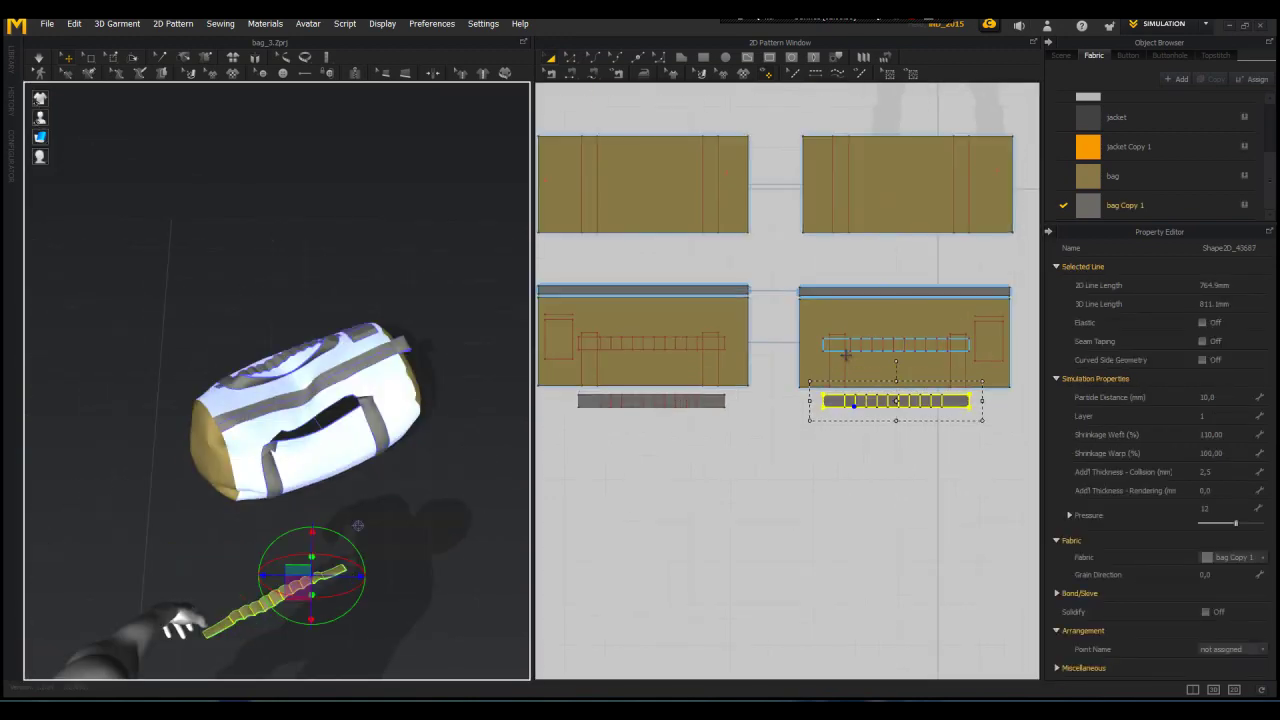
Step: Set the copied strip's weft shrinkage to 100%
key("z")
scroll(869, 399, "up", 3)
left_click(1236, 434)
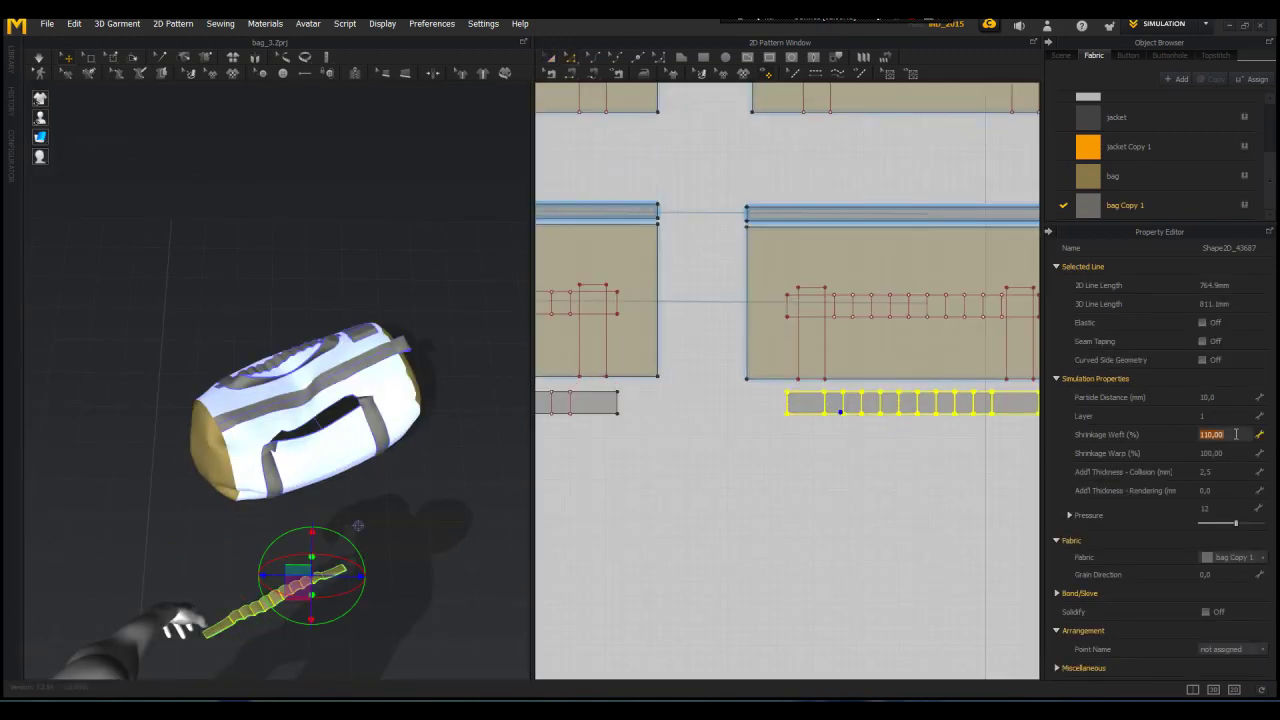
key("Return")
Step: Move the copied strip in 3D so it sits beside the bag's opposite side
scroll(643, 434, "down", 3)
right_click_drag(328, 586, 388, 475)
left_click_drag(388, 470, 396, 338)
right_click_drag(426, 390, 318, 209)
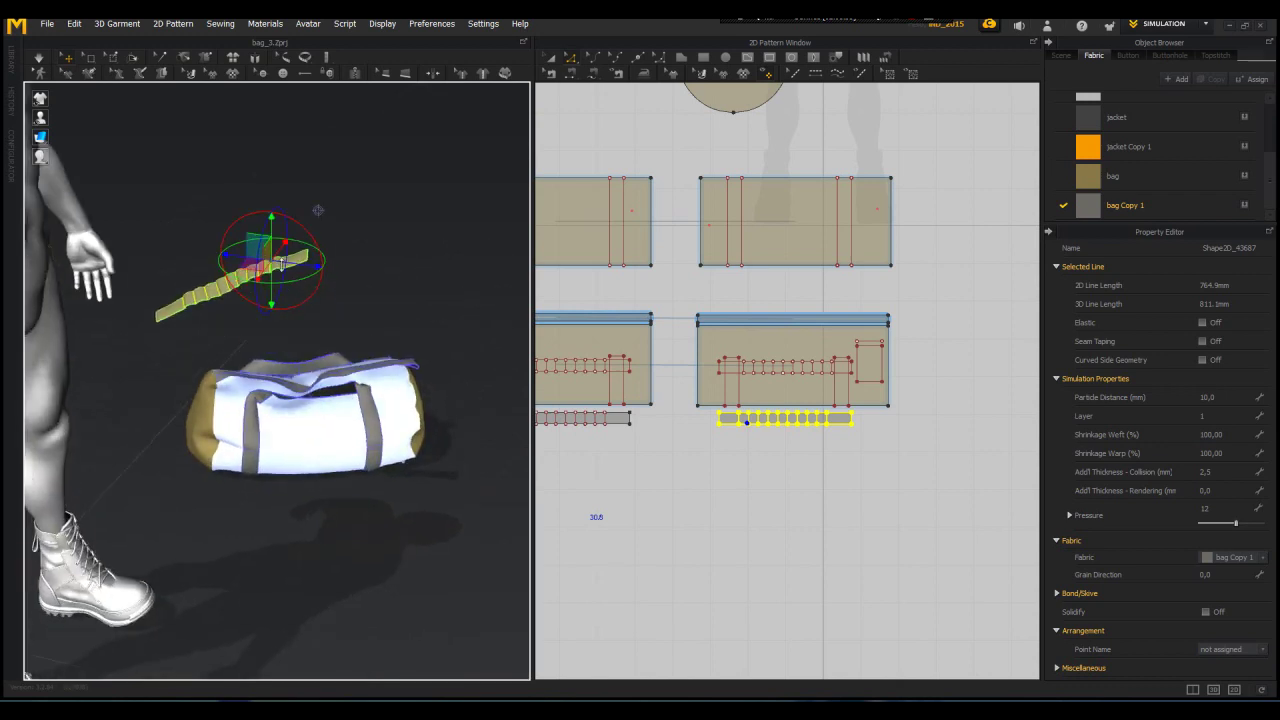
left_click_drag(275, 288, 369, 436)
left_click_drag(382, 374, 394, 382)
right_click_drag(394, 382, 440, 412)
left_click(206, 328)
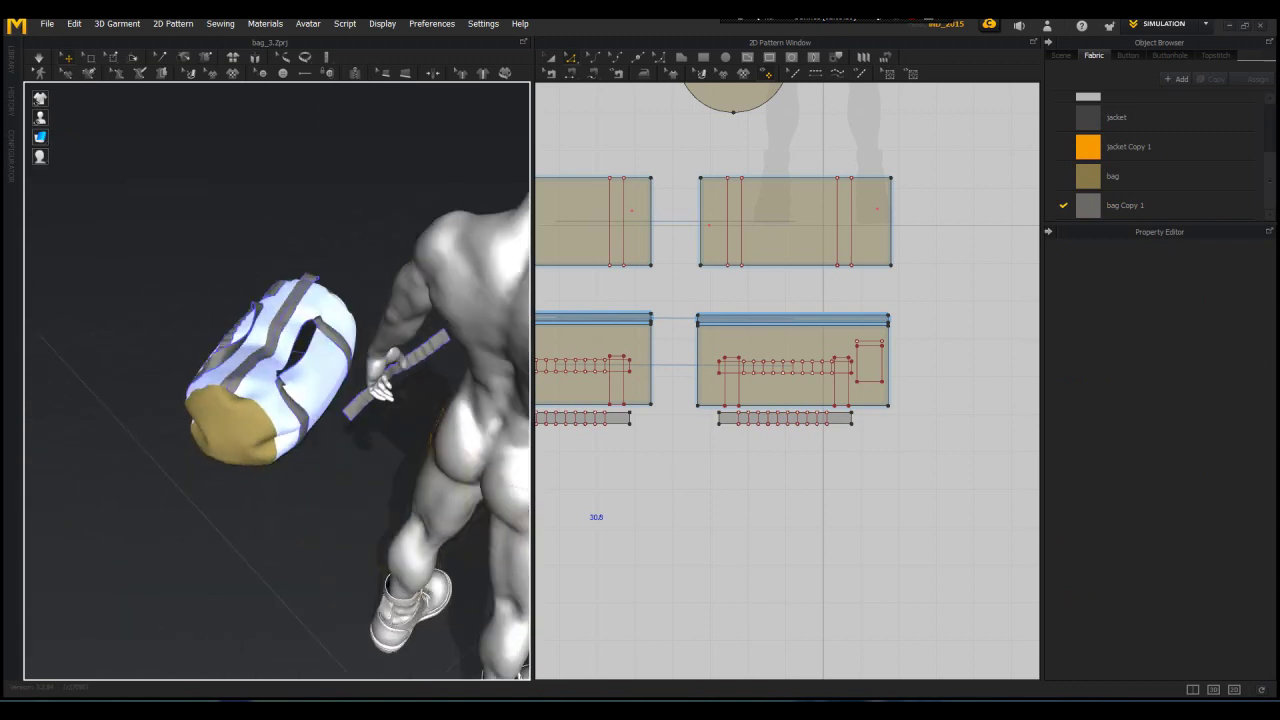
Step: Sew both long edges of the opposite panel's internal rectangle to the long edges of the copied strip
left_click(569, 76)
left_click(745, 361)
left_click(745, 413)
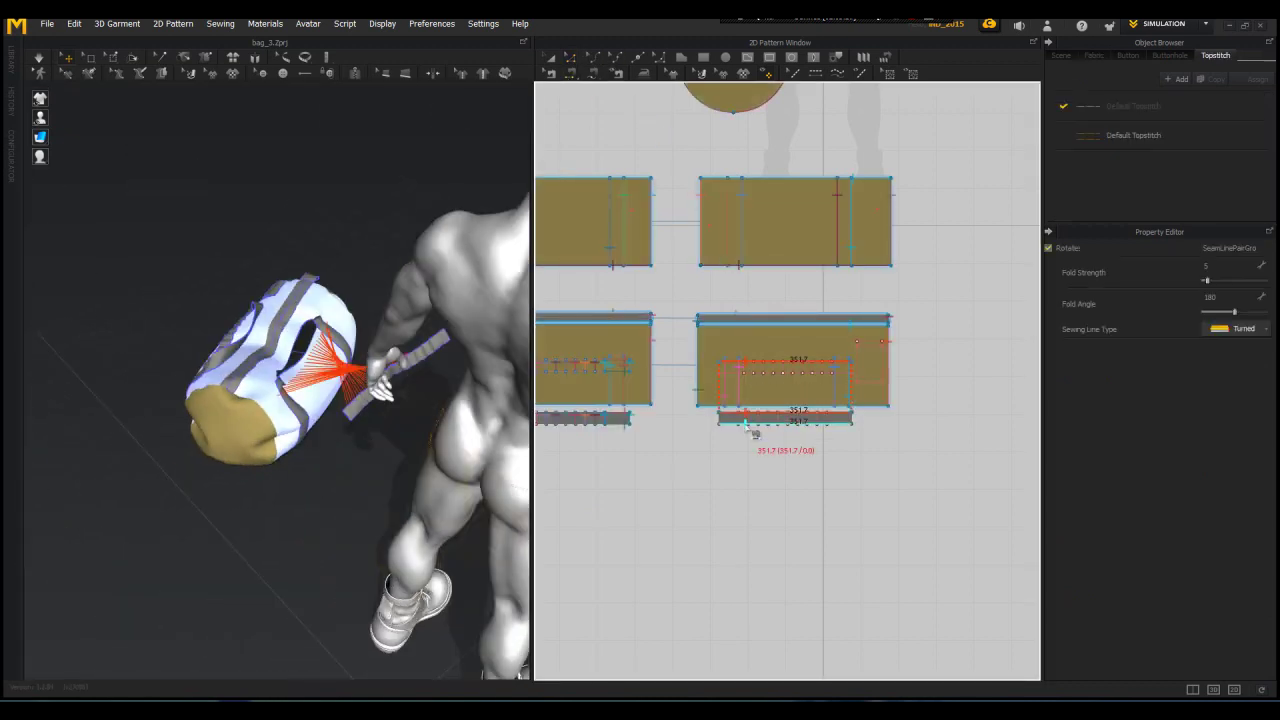
left_click(745, 424)
Step: Reverse the sewing direction of the copied strip's two long seams
right_click(788, 364)
left_click(806, 396)
right_click(775, 426)
left_click(793, 459)
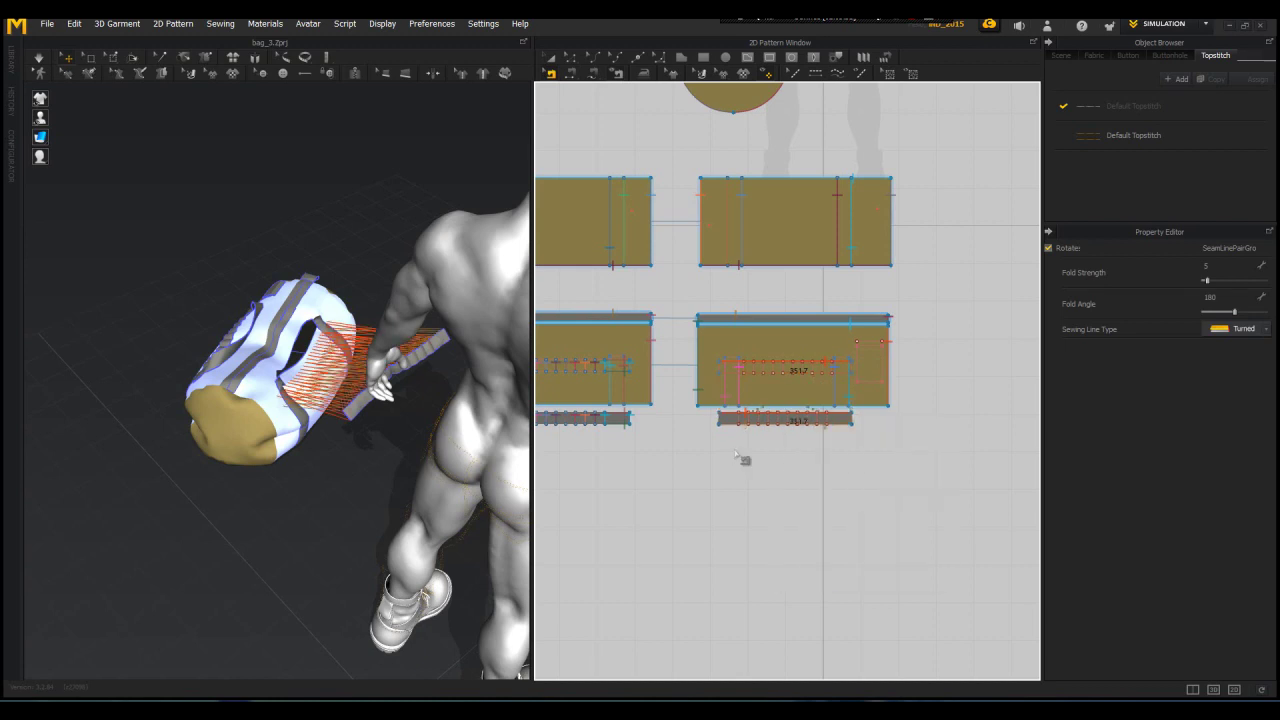
Step: Simulate the copied strip onto the bag's opposite side
scroll(730, 410, "up", 4)
key("space")
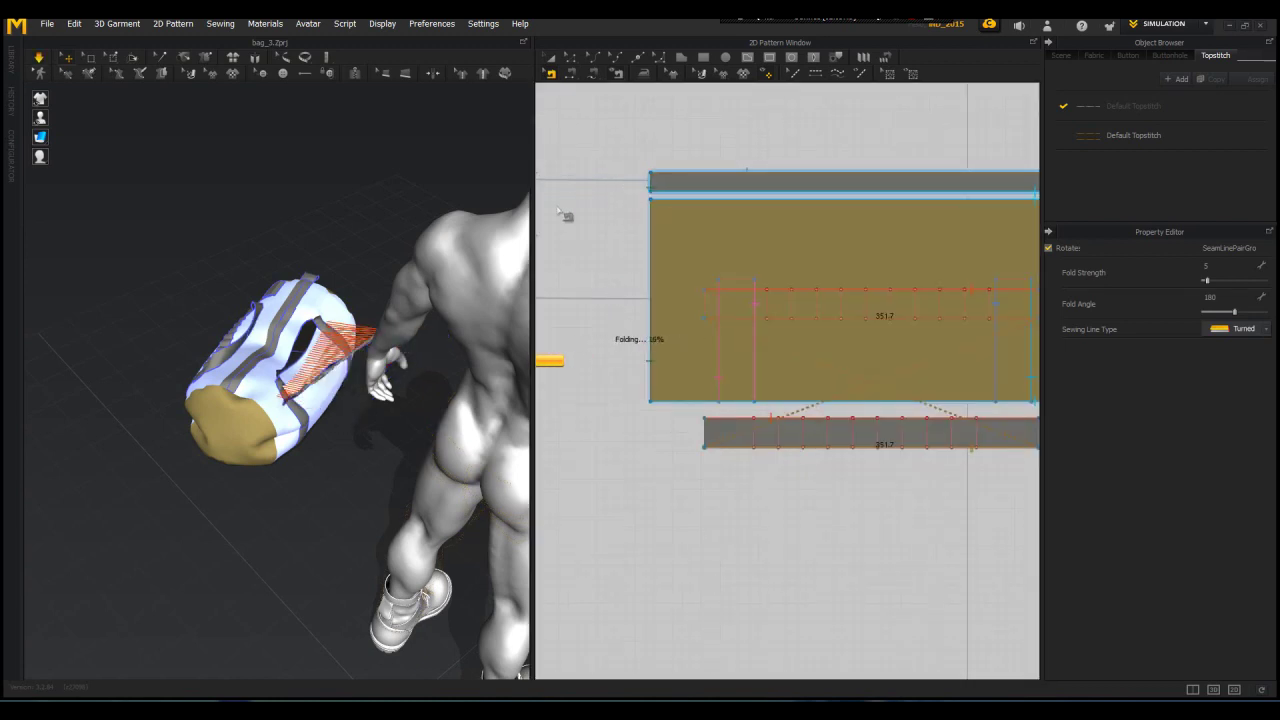
key("space")
scroll(320, 350, "up", 3)
right_click(311, 378)
left_click(368, 175)
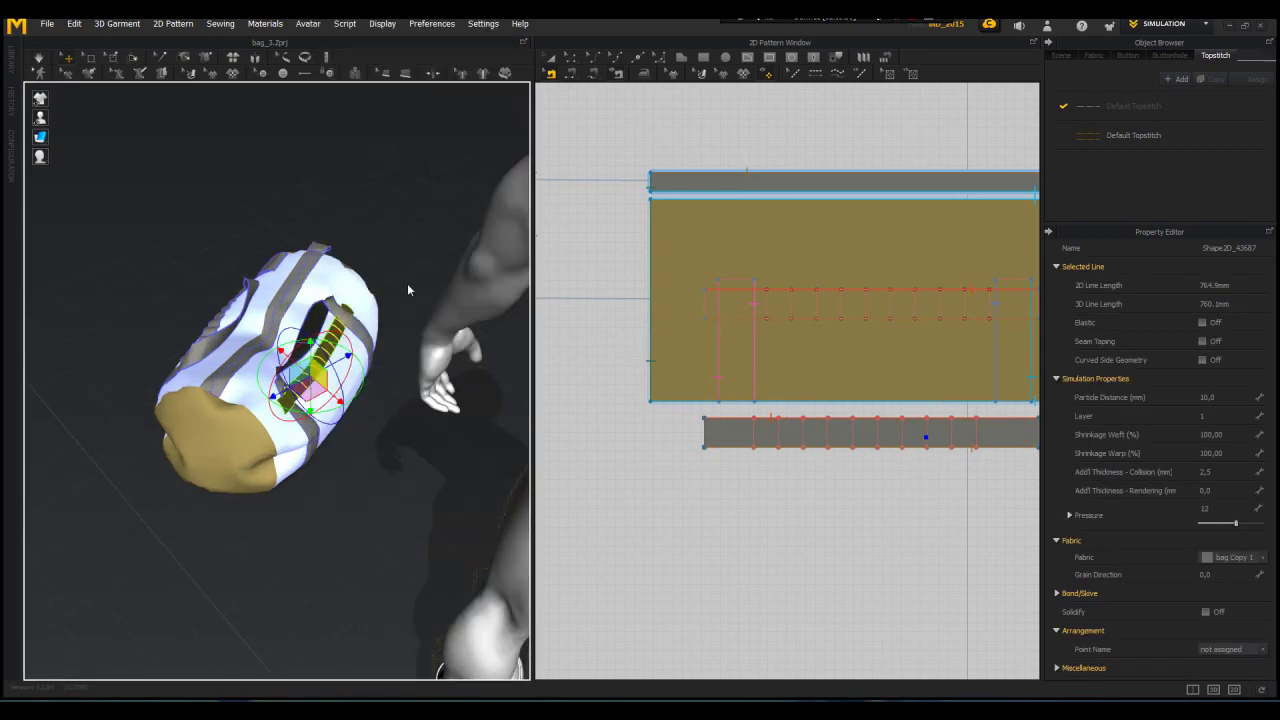
left_click(410, 292)
Step: Sew both short ends of the copied webbing strip to the matching ends of the panel's internal rectangle
scroll(722, 393, "down", 3)
left_click(571, 73)
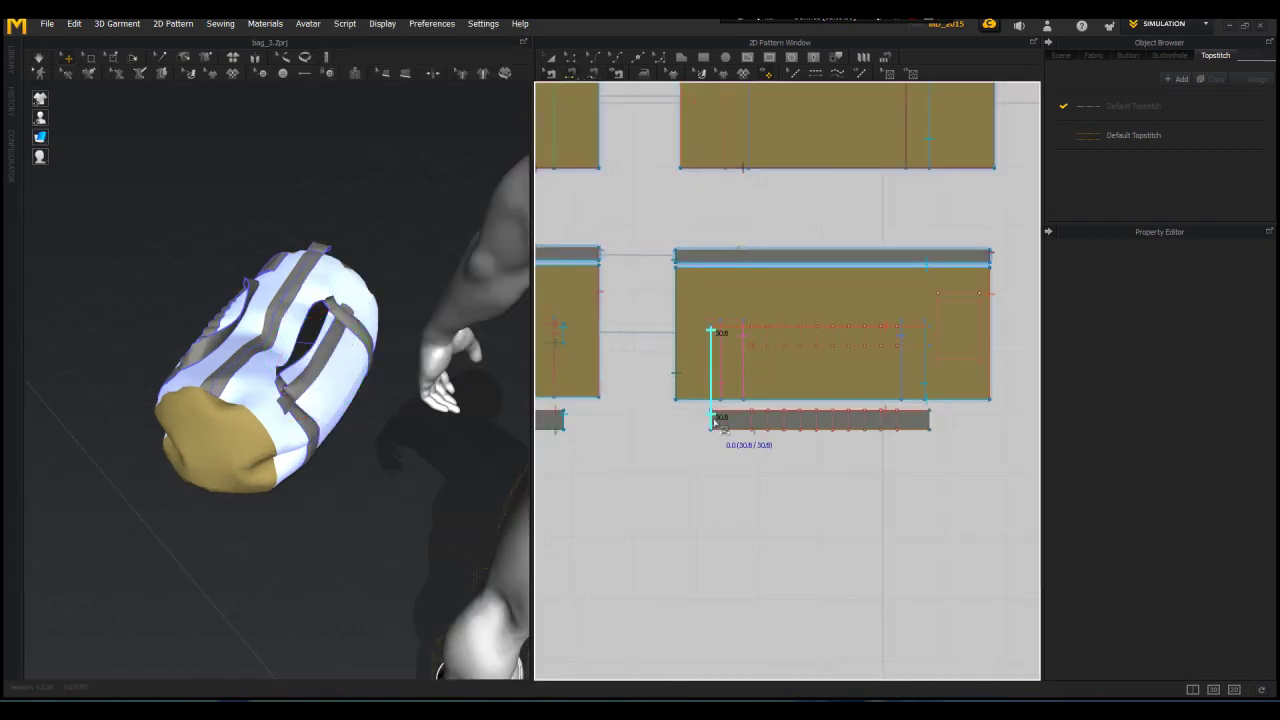
left_click(932, 343)
scroll(390, 344, "up", 2)
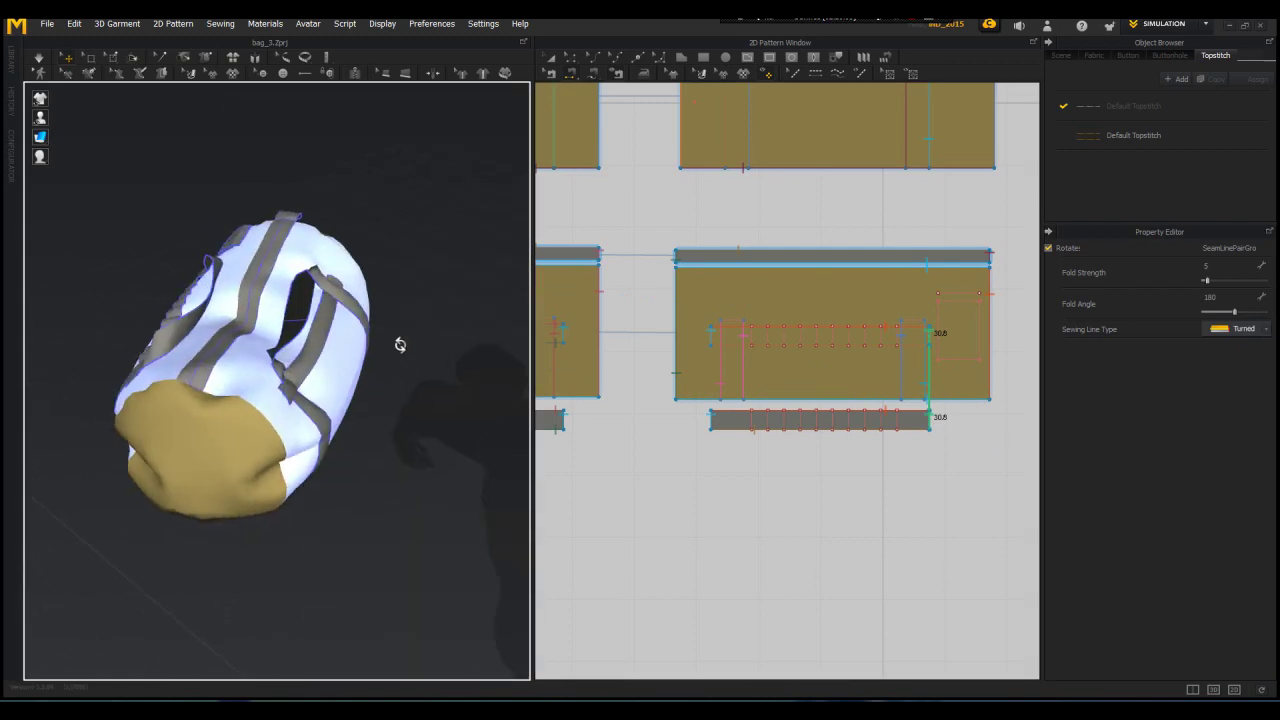
Step: Simulate the bag so the copied strip's end seams close against the side panel
key("space")
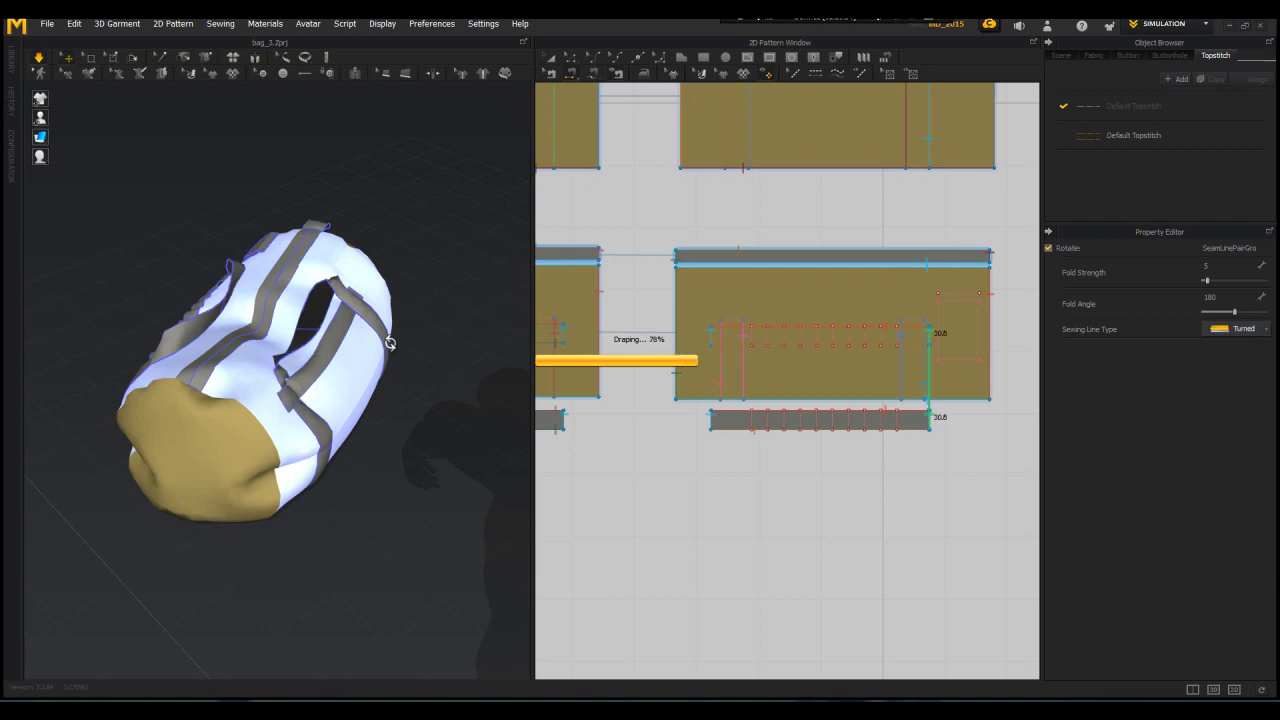
right_click_drag(390, 343, 284, 430)
scroll(295, 420, "up", 5)
scroll(297, 432, "down", 5)
key("space")
Step: Set the side handle strap's simulation layer to 2 and simulate the bag
left_click(549, 58)
left_click(722, 429)
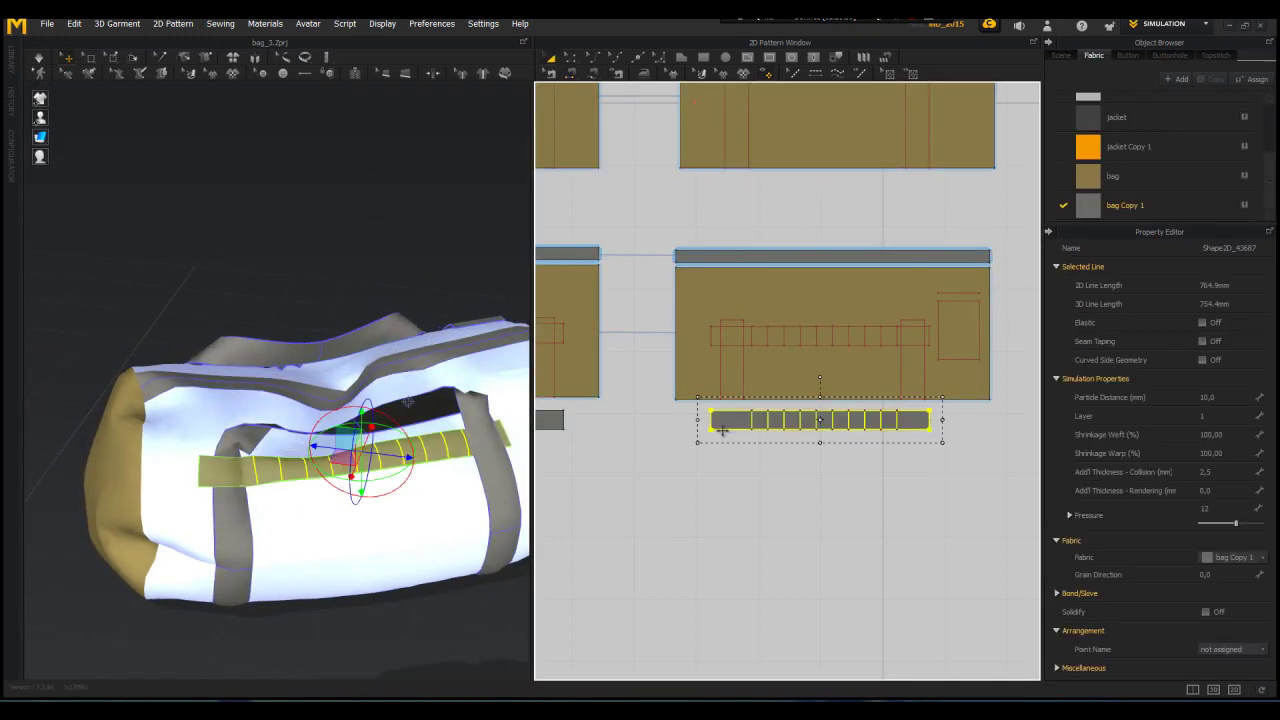
left_click(568, 74)
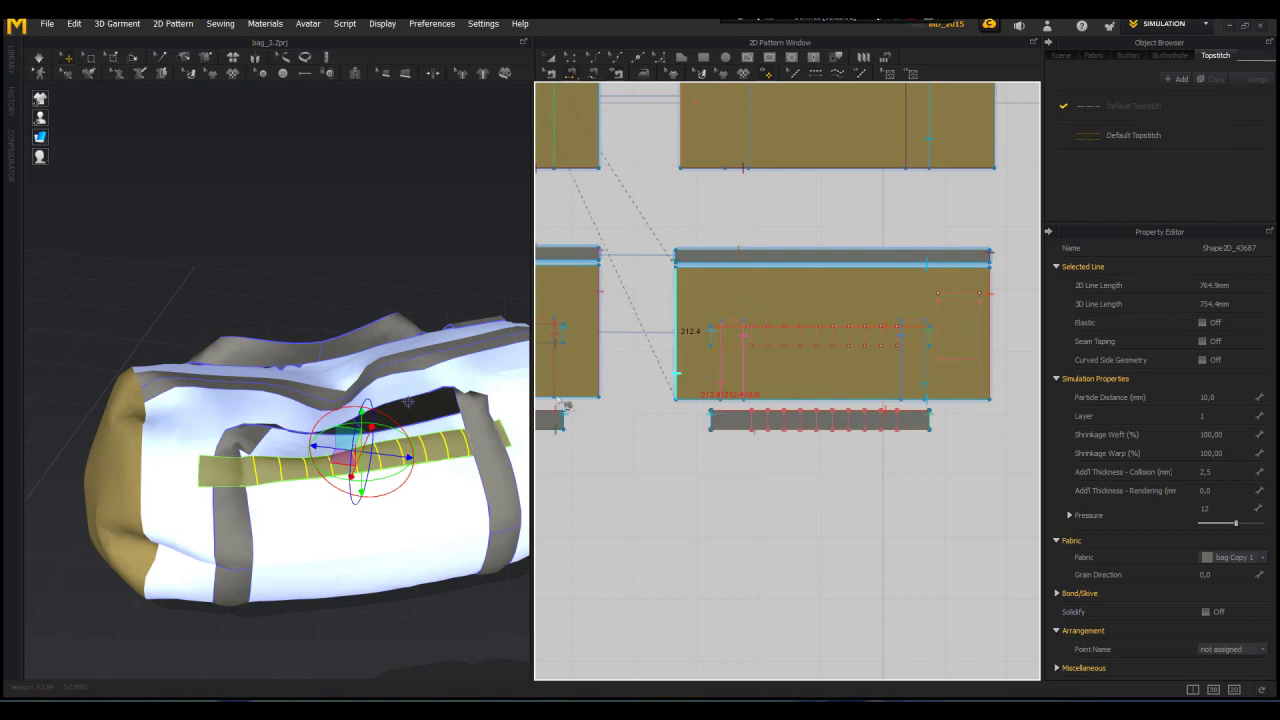
key("space")
left_click(235, 525)
left_click(1217, 414)
left_click(481, 447)
left_click(1217, 416)
type("2")
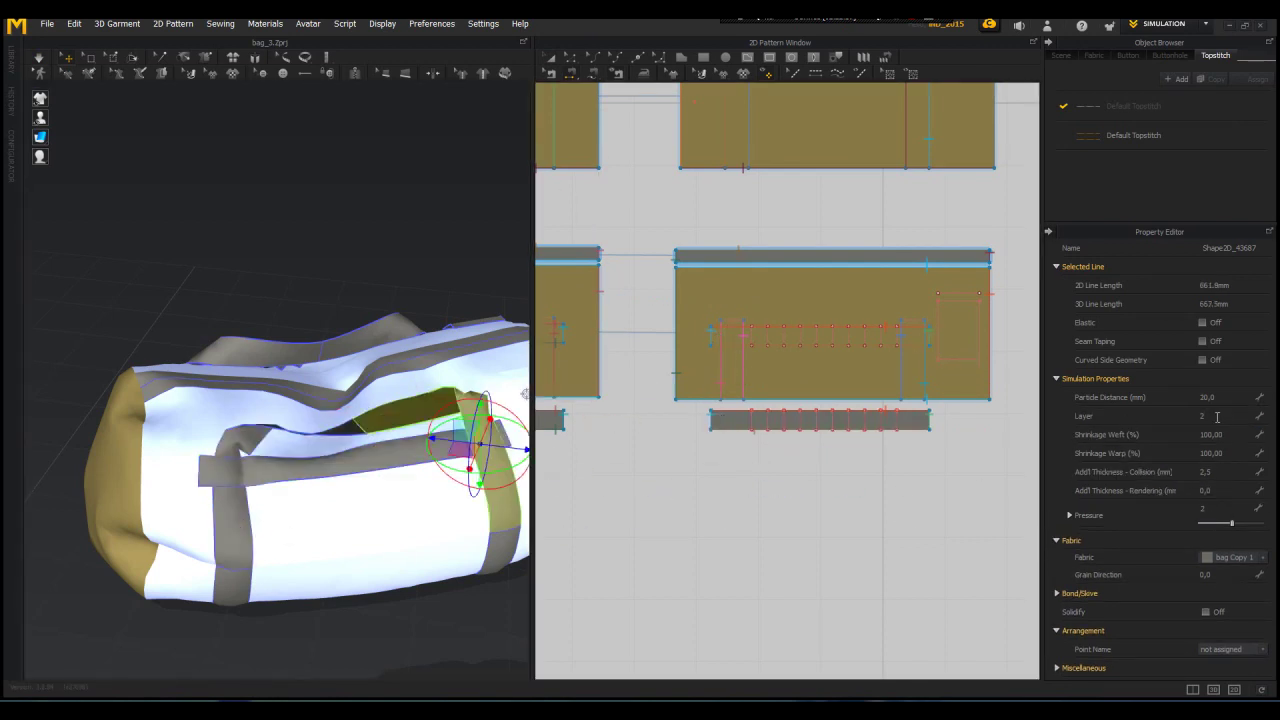
key("space")
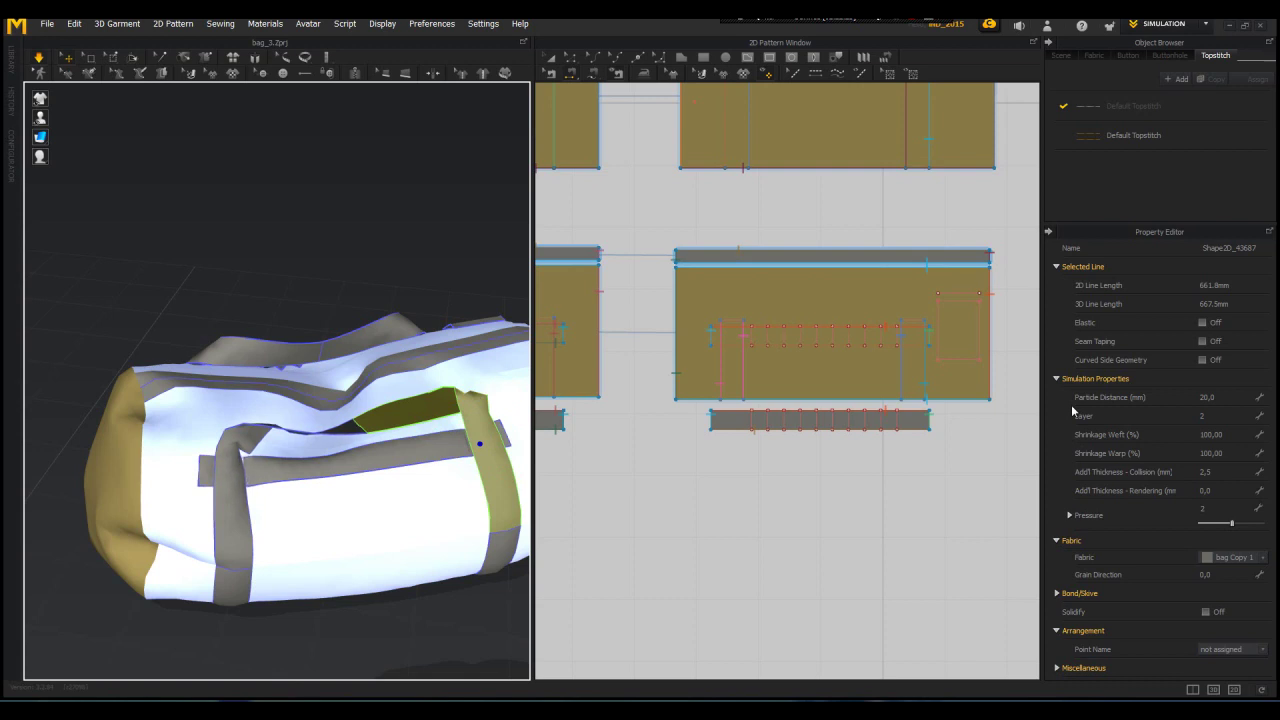
key("space")
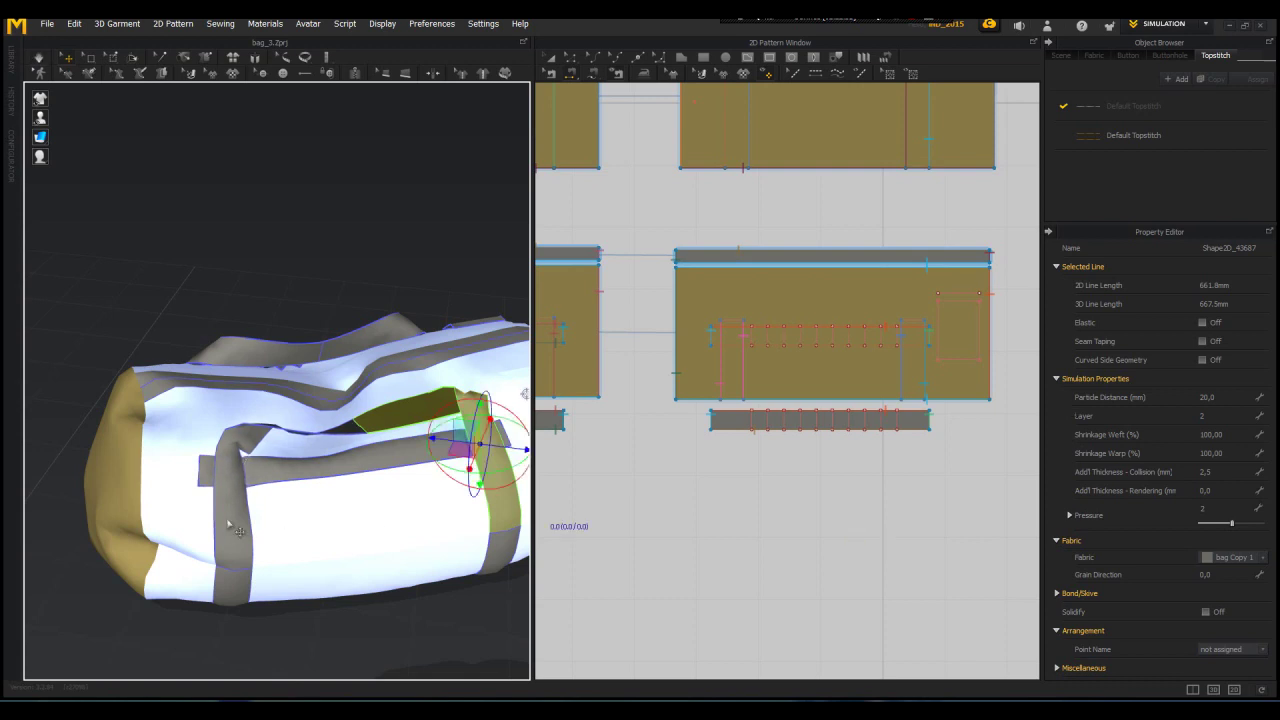
Step: Lengthen the tab at the bag's round end by moving one short edge outward about 5 mm, and simulate
left_click(233, 520)
scroll(214, 517, "up", 3)
right_click_drag(214, 517, 360, 400)
scroll(187, 492, "down", 3)
scroll(187, 492, "down", 2)
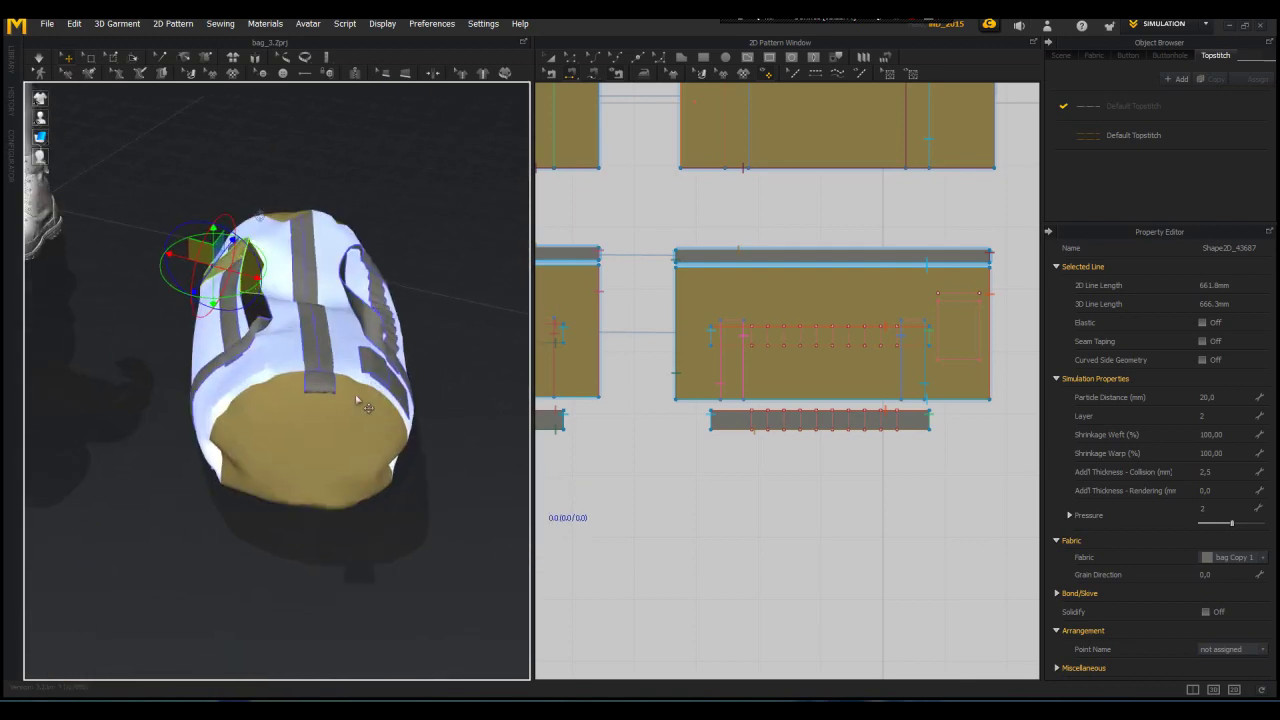
scroll(357, 400, "up", 3)
left_click(336, 390)
scroll(717, 366, "down", 4)
middle_click_drag(594, 349, 764, 347)
scroll(580, 165, "up", 5)
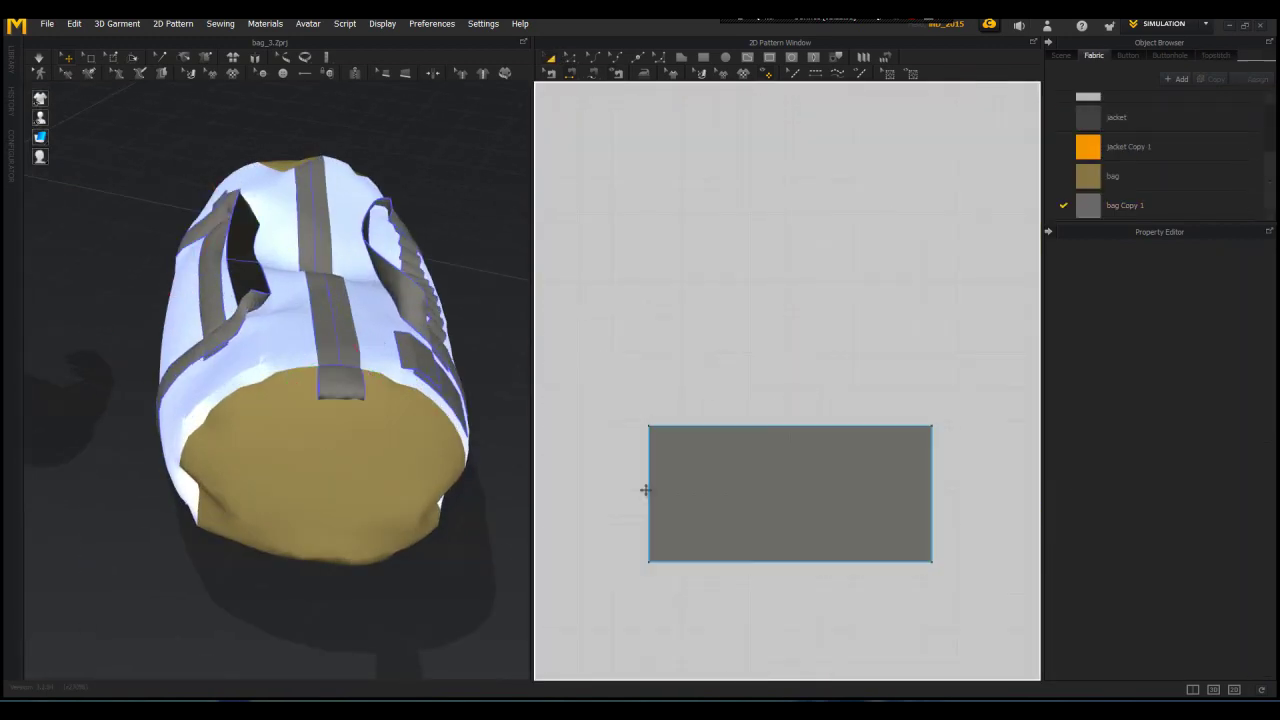
left_click(740, 490)
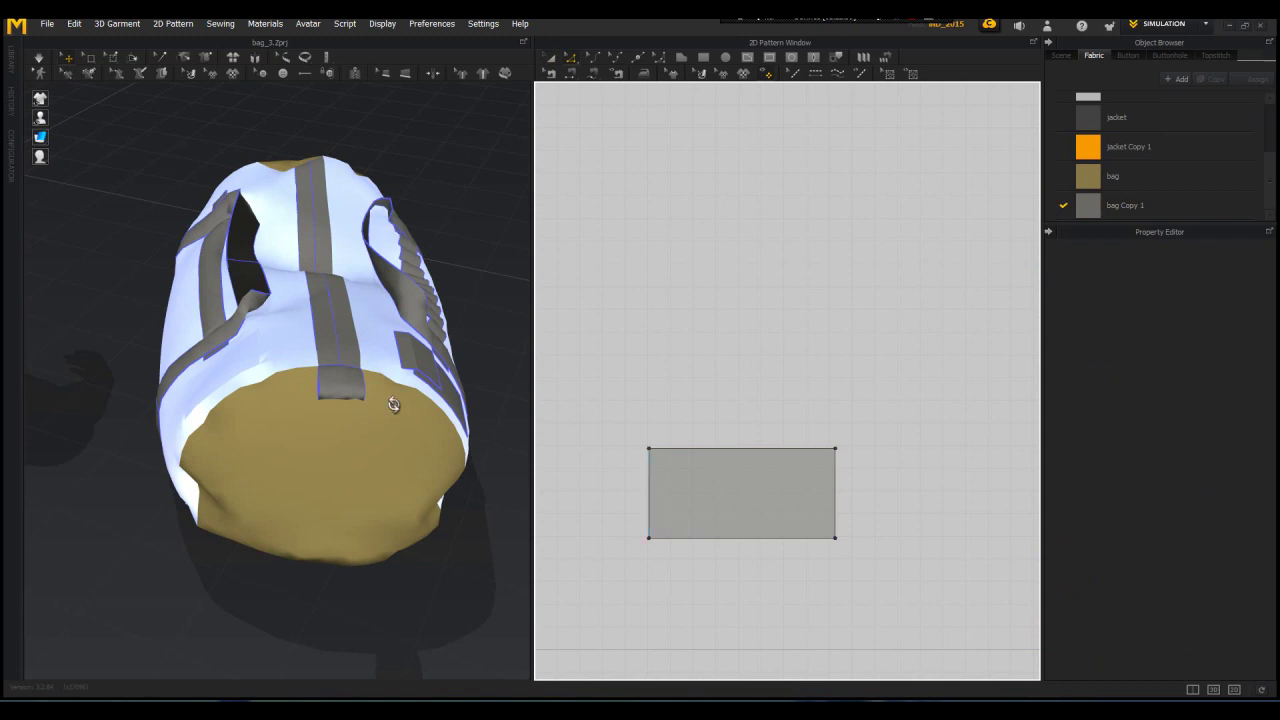
right_click_drag(393, 405, 177, 274)
scroll(333, 230, "up", 2)
left_click_drag(650, 509, 638, 507)
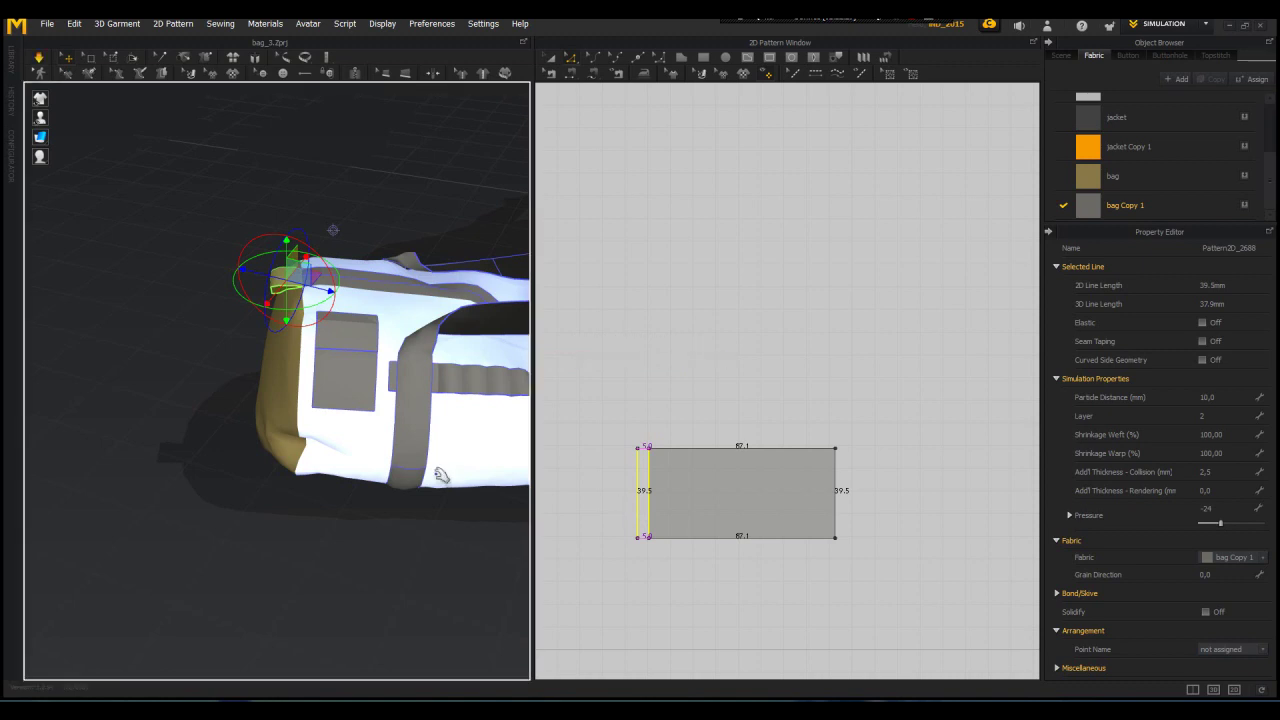
key("space")
Step: Set the particle distance of the side pocket piece to 10 mm
scroll(366, 383, "up", 3)
left_click(361, 377)
scroll(786, 547, "down", 8)
middle_click_drag(800, 598, 762, 366)
scroll(758, 360, "up", 3)
left_click(569, 59)
scroll(820, 455, "up", 3)
middle_click_drag(820, 455, 652, 335)
scroll(652, 335, "down", 1)
right_click_drag(400, 427, 412, 452)
double_click(1229, 404)
type("10")
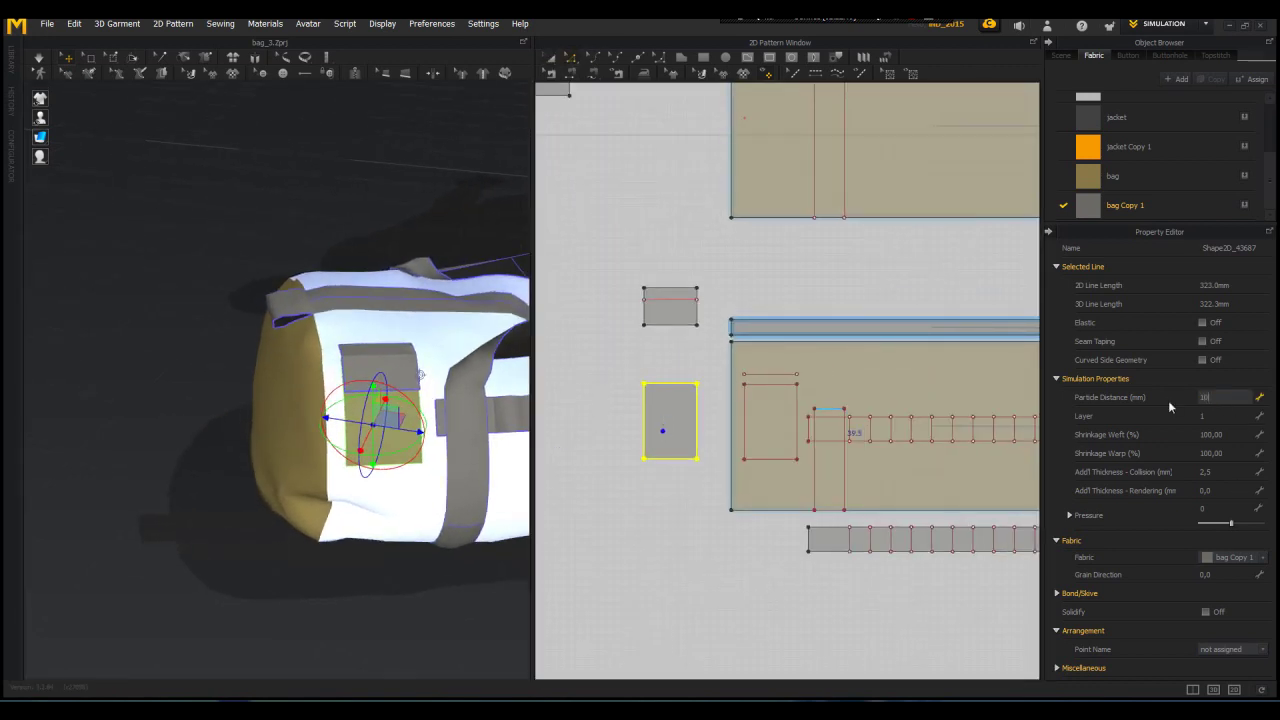
key("Return")
Step: Set the particle distance of the pocket flap and the two long strips above the side panels to 10 mm
key("a")
left_click(676, 314)
left_click(1216, 398)
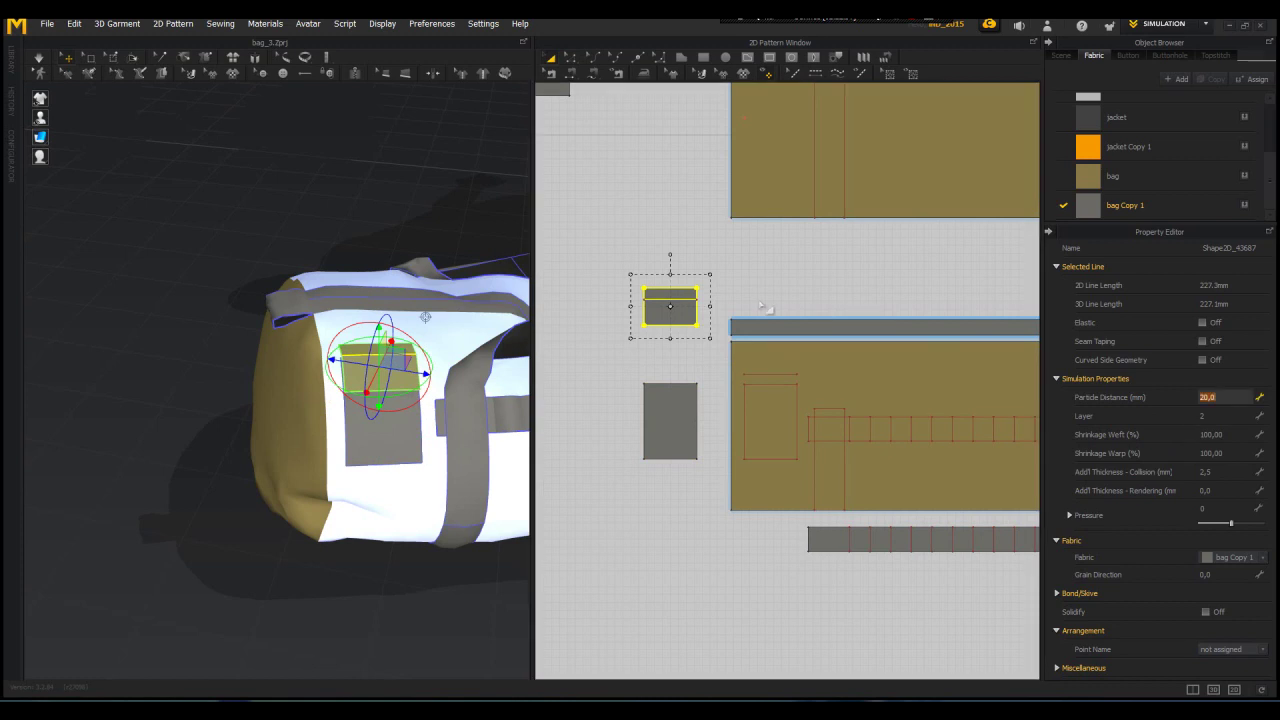
scroll(770, 307, "down", 3)
left_click(790, 320, "shift")
middle_click_drag(877, 366, 778, 369)
left_click(962, 323, "shift")
left_click(1213, 435)
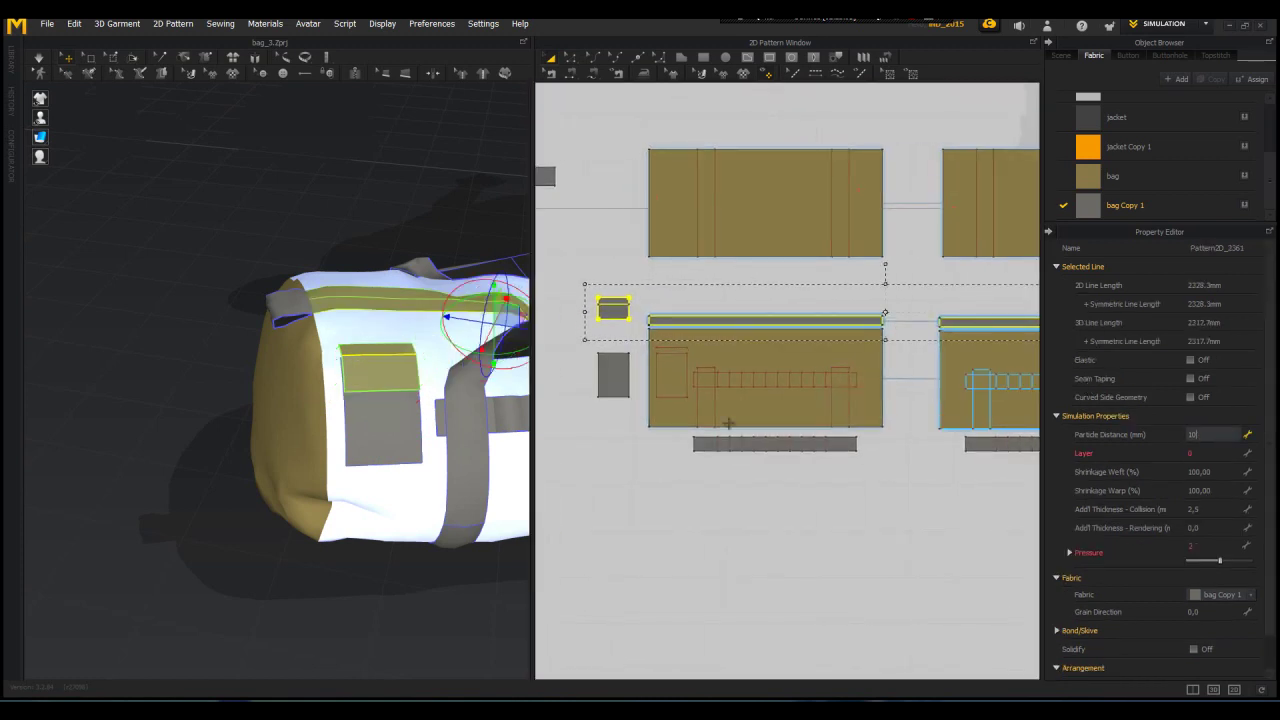
key("Return")
Step: Offset the side pocket's two side edges and lower edge as one internal line at 5 mm with Extend on
scroll(604, 404, "up", 4)
middle_click_drag(652, 228, 654, 288)
scroll(654, 288, "down", 2)
left_click(654, 280)
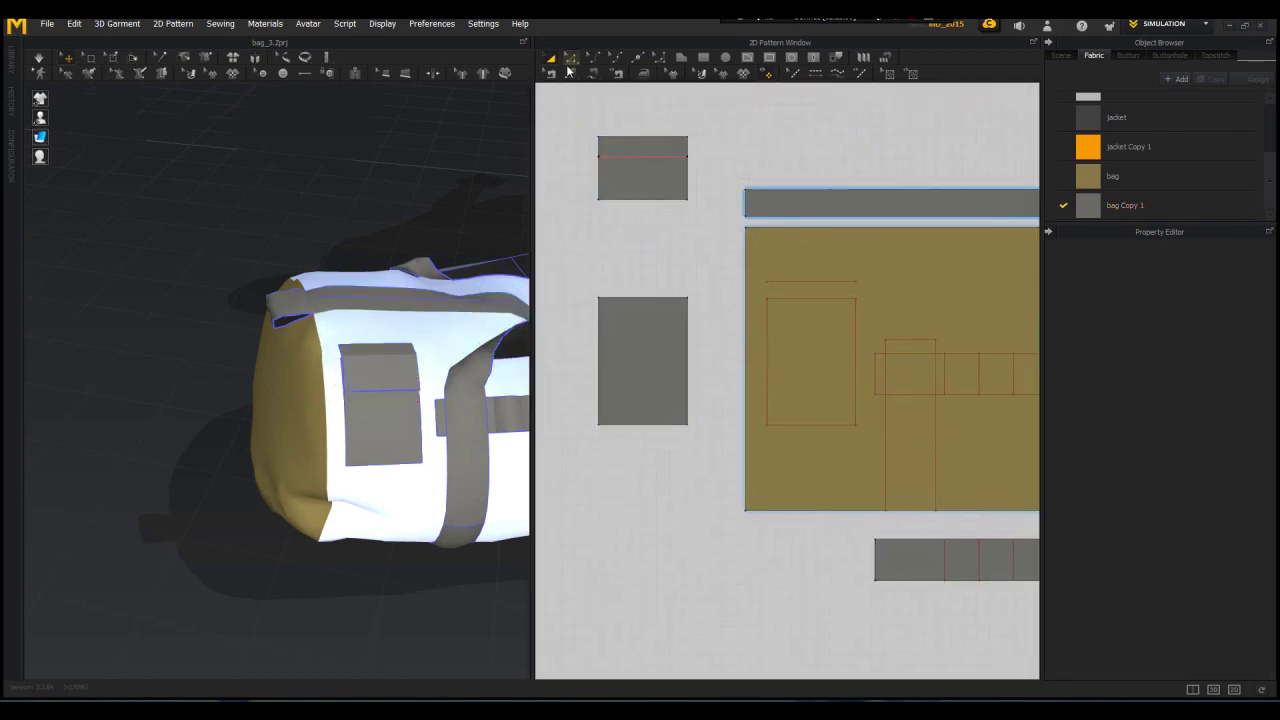
left_click(568, 60)
left_click(599, 412)
right_click(601, 341)
left_click(650, 394)
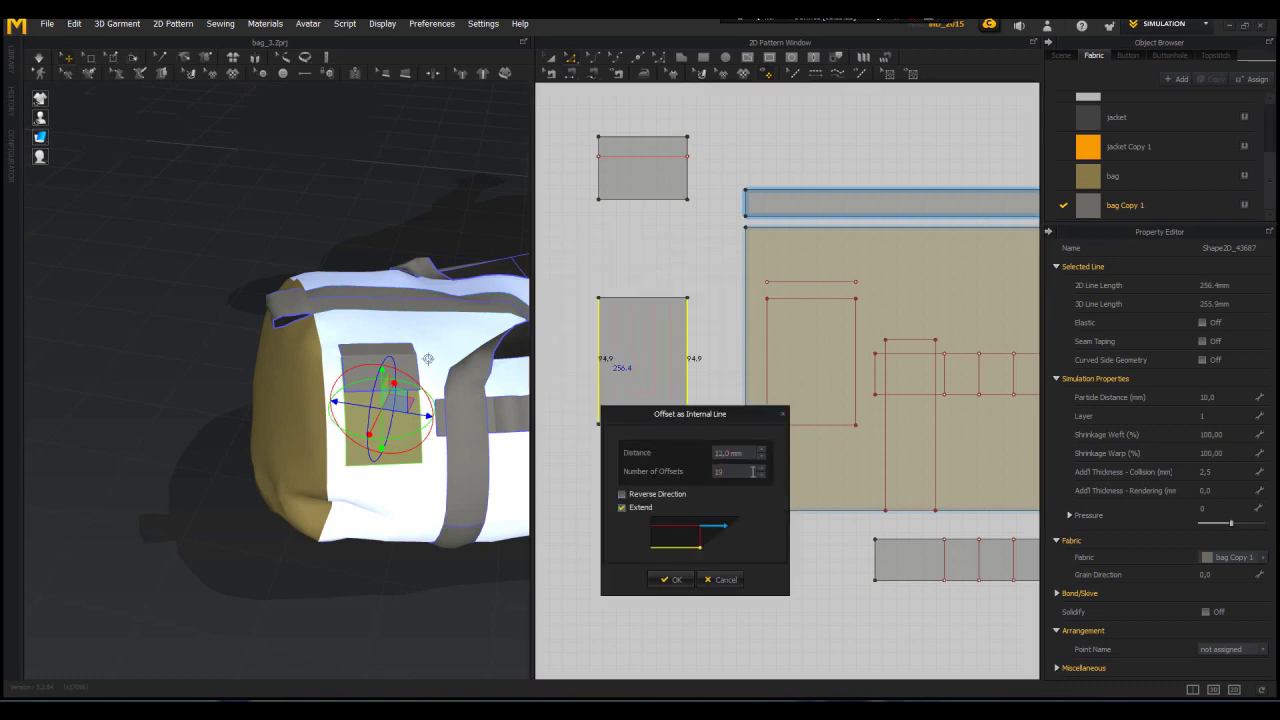
left_click_drag(690, 416, 804, 374)
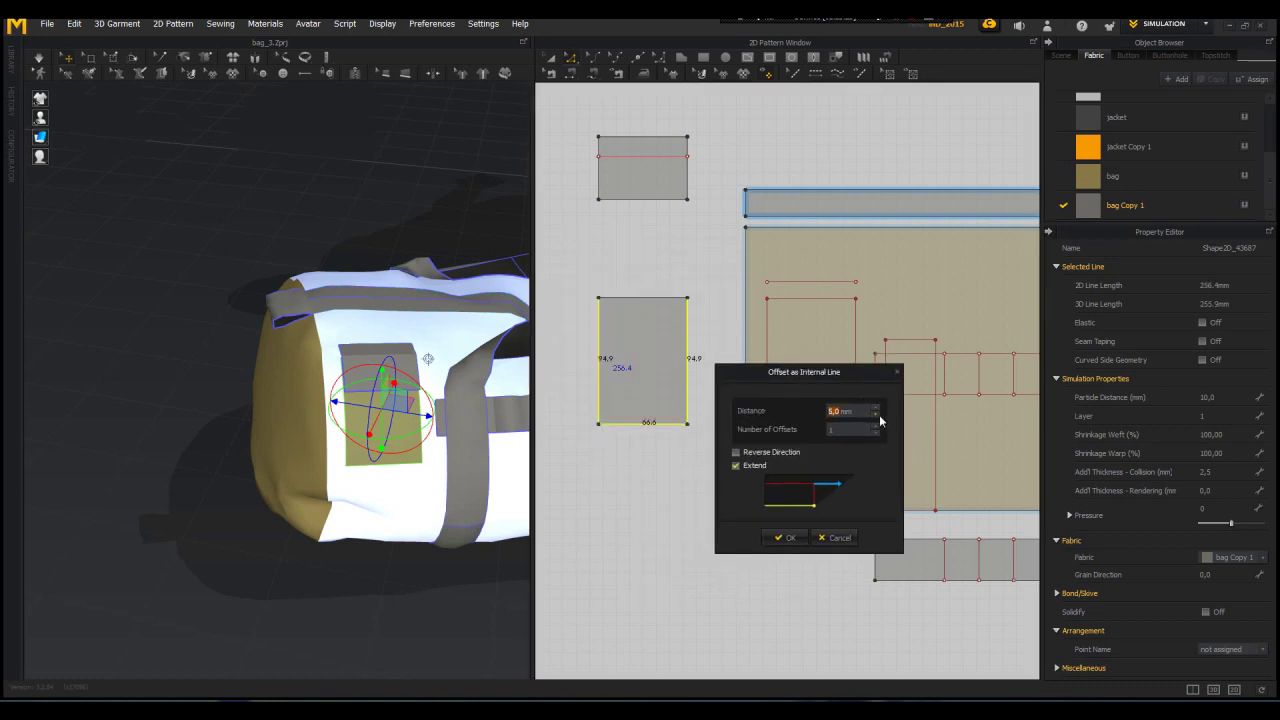
left_click(803, 538)
scroll(780, 455, "down", 2)
scroll(409, 423, "up", 5)
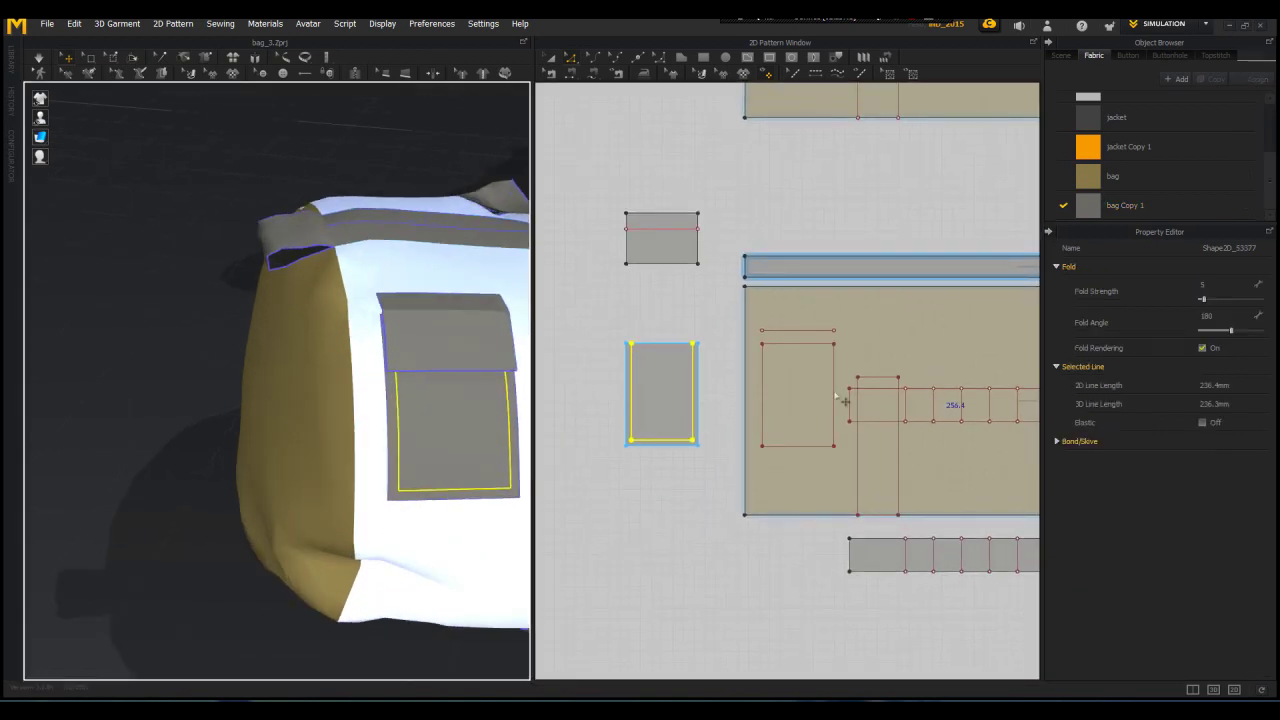
Step: Offset the lower long edge of the strip above the side panel as an internal line
scroll(803, 385, "down", 3)
scroll(457, 300, "down", 2)
right_click_drag(457, 300, 410, 370)
middle_click_drag(440, 140, 342, 365)
scroll(340, 363, "up", 2)
left_click(336, 358)
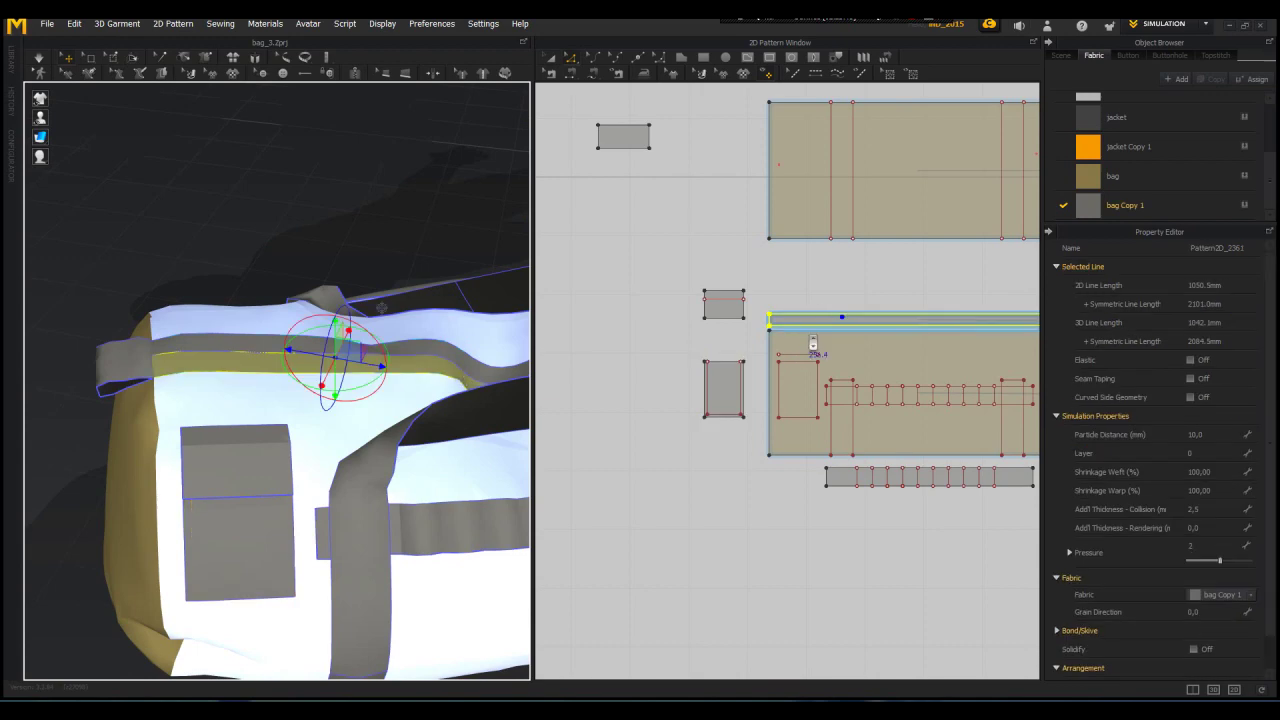
scroll(634, 294, "up", 2)
left_click(674, 378)
right_click(672, 377)
left_click(684, 424)
left_click(610, 406)
Step: Inspect the side pocket and its flap on the bag in 3D
scroll(256, 493, "down", 2)
left_click(266, 502)
right_click_drag(266, 502, 345, 455)
middle_click_drag(345, 455, 271, 328)
scroll(299, 352, "up", 2)
left_click(300, 353, "shift")
left_click(722, 338)
scroll(722, 338, "up", 3)
left_click(735, 400)
scroll(457, 355, "down", 3)
right_click_drag(457, 357, 300, 359)
scroll(300, 359, "up", 2)
left_click(254, 409)
left_click(236, 342, "shift")
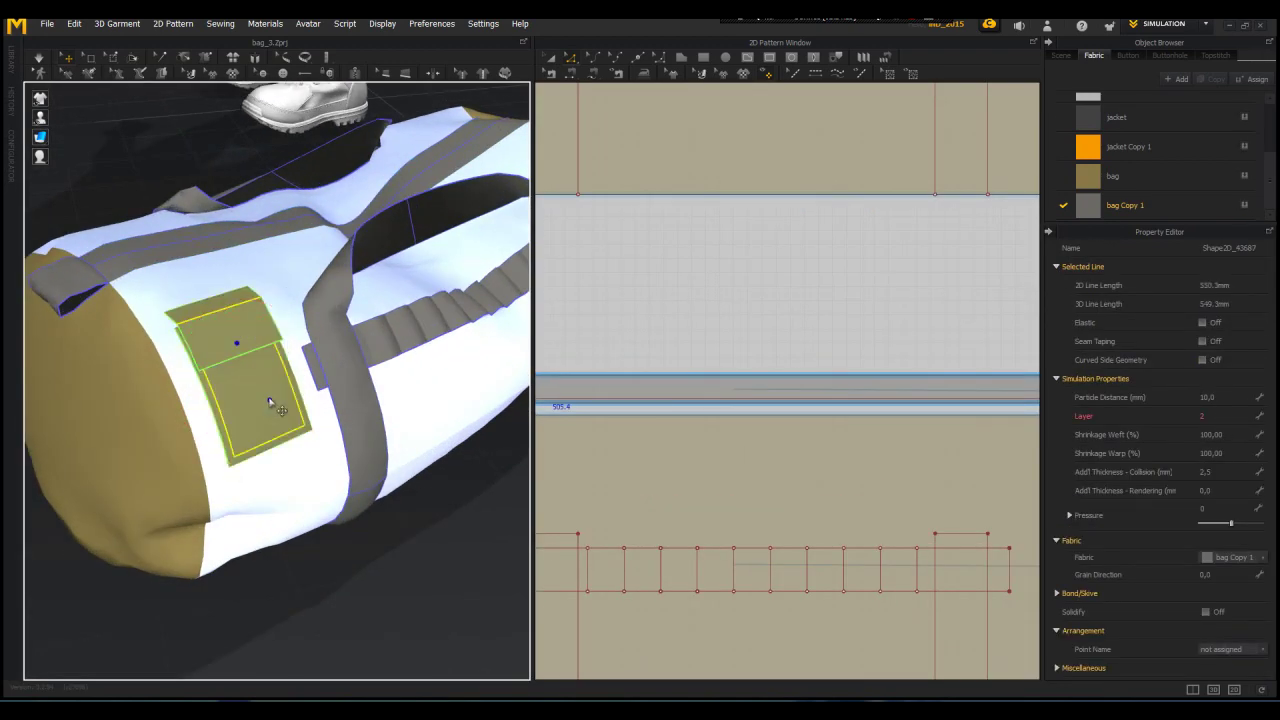
Step: Examine the long strip's internal line and the end tab in both the 3D and 2D views
scroll(272, 395, "down", 2)
left_click(249, 282)
scroll(610, 383, "down", 5)
middle_click_drag(564, 406, 616, 435)
scroll(616, 435, "up", 4)
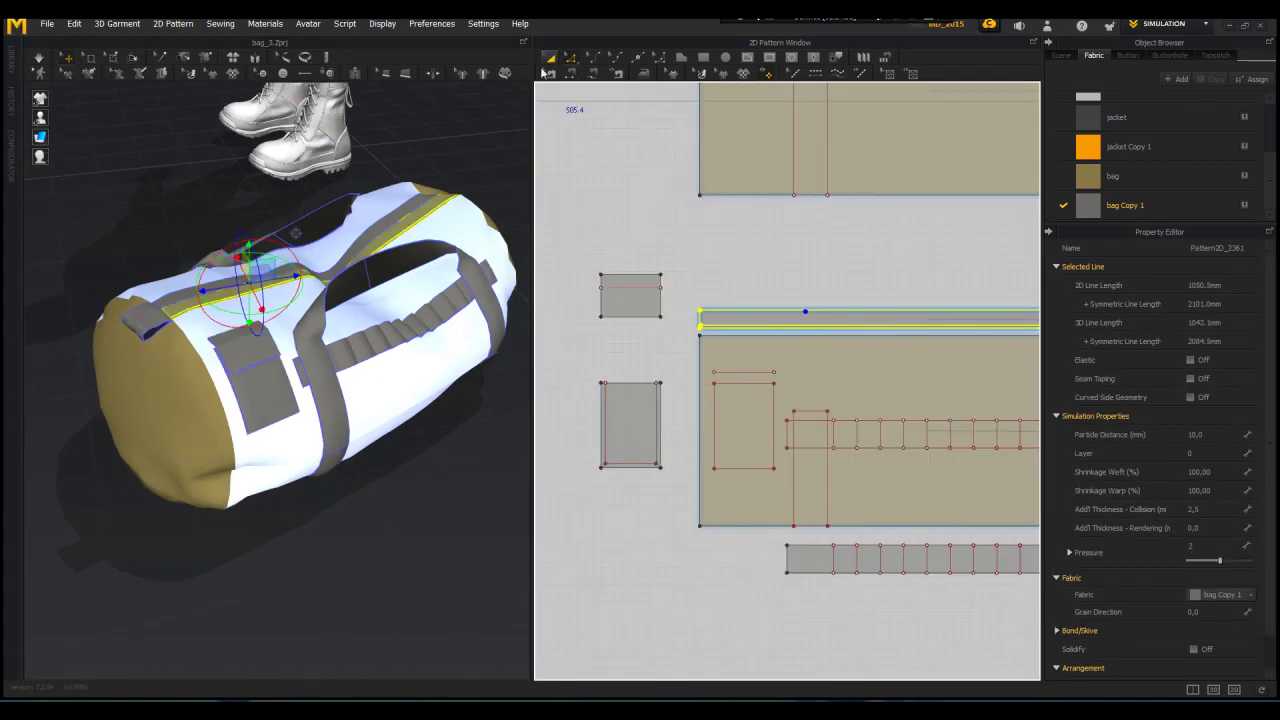
left_click(548, 57)
left_click(631, 425)
left_click(736, 325, "shift")
scroll(748, 323, "up", 5)
left_click(632, 348)
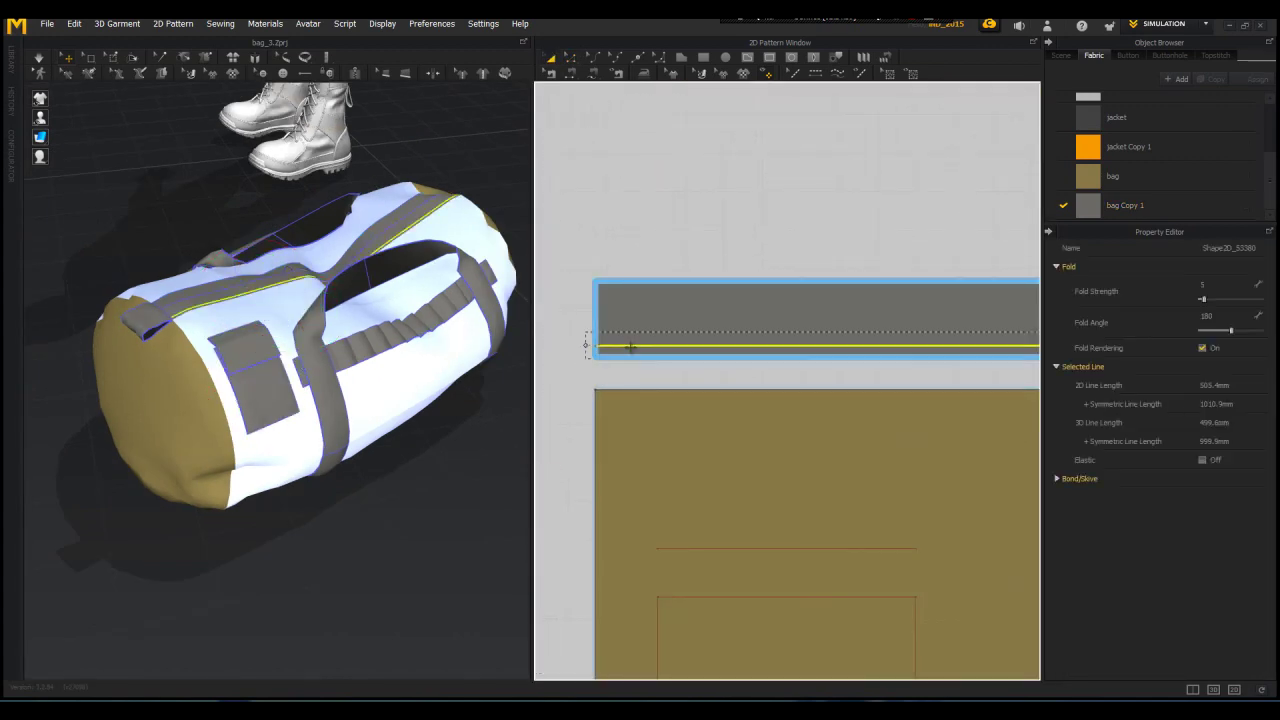
scroll(330, 330, "down", 2)
right_click_drag(330, 330, 363, 332)
scroll(443, 337, "up", 4)
scroll(620, 322, "down", 10)
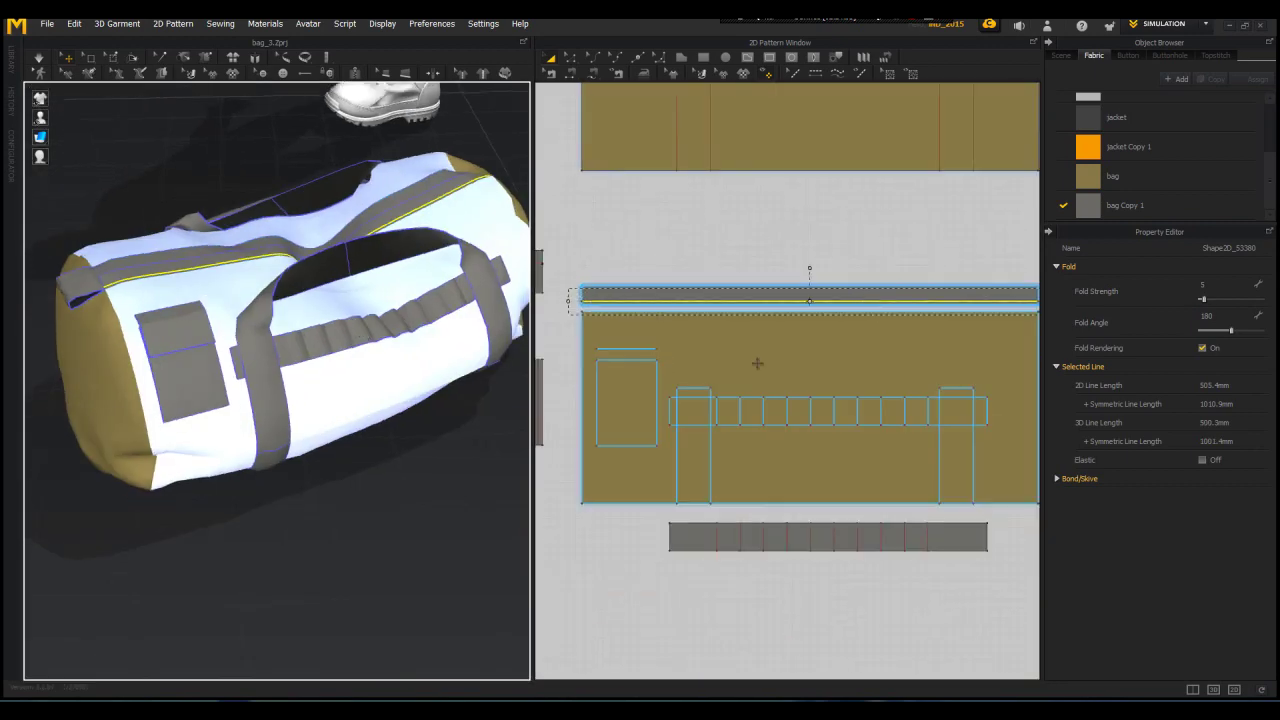
middle_click_drag(625, 320, 800, 458)
scroll(690, 335, "up", 3)
left_click(662, 316)
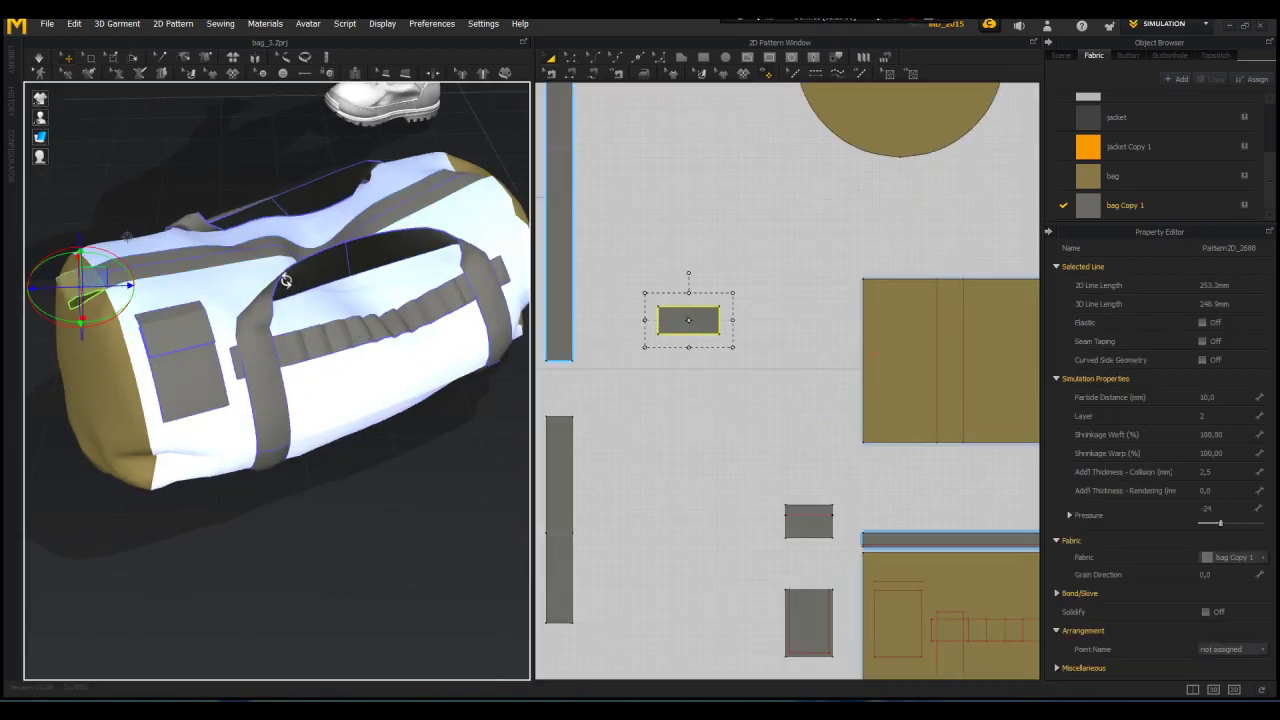
Step: Offset all outer edges of both segmented webbing strips inward as internal lines at 5 mm
right_click_drag(285, 282, 300, 292)
left_click(346, 330)
scroll(750, 320, "down", 4)
scroll(852, 508, "up", 4)
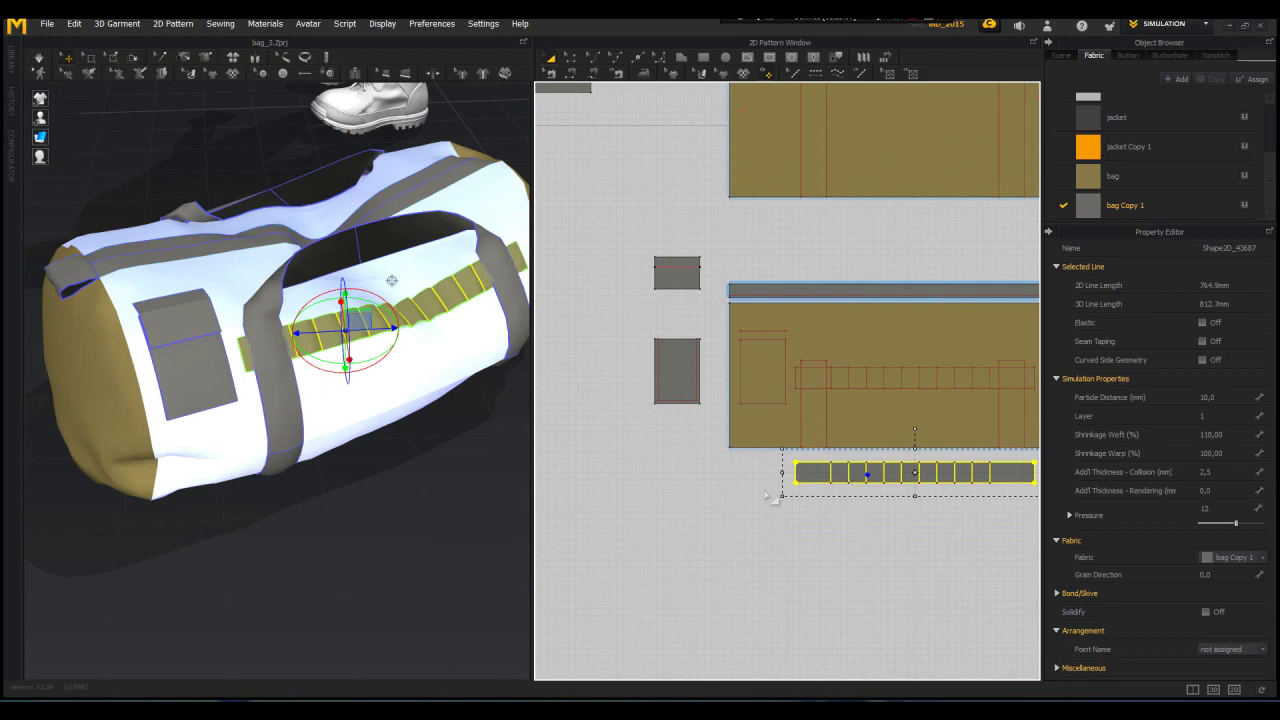
scroll(802, 471, "up", 3)
middle_click_drag(822, 472, 770, 361)
key("z")
left_click(784, 356)
left_click(735, 372, "shift")
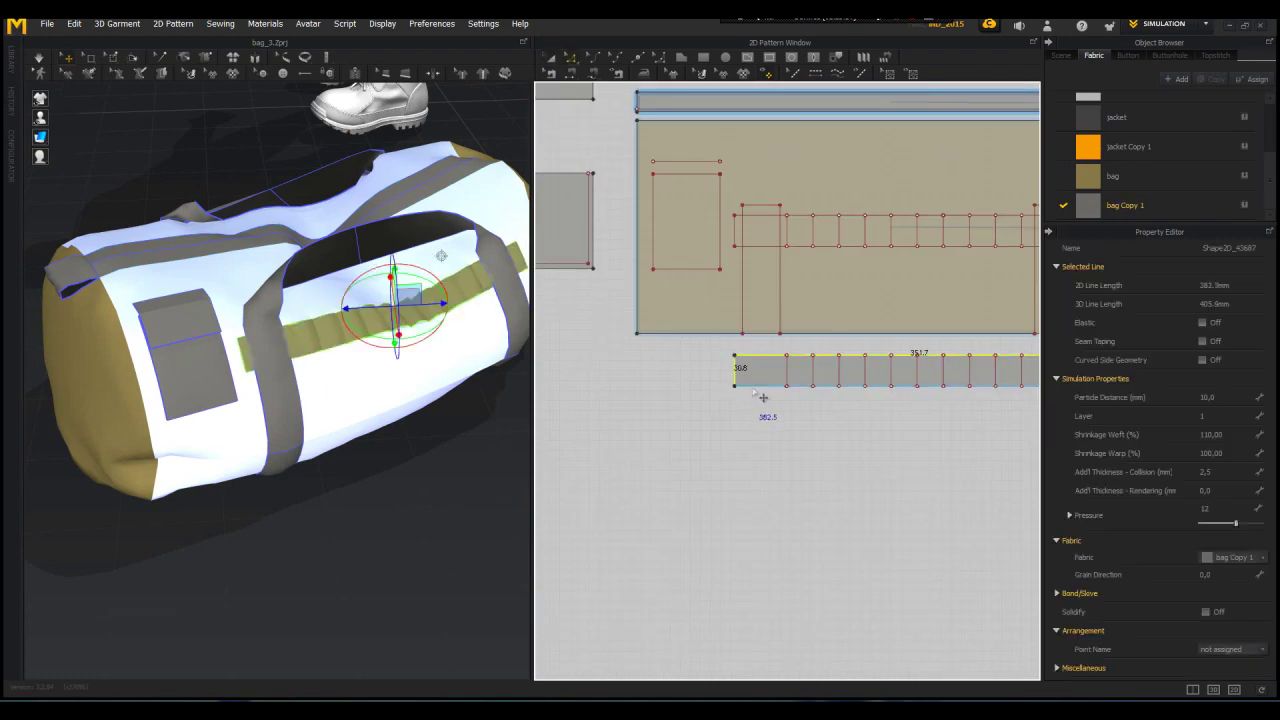
left_click(750, 386, "shift")
left_click(735, 372, "shift")
middle_click_drag(788, 435, 583, 445)
left_click(883, 382, "shift")
scroll(911, 394, "down", 3)
middle_click_drag(1020, 396, 663, 397)
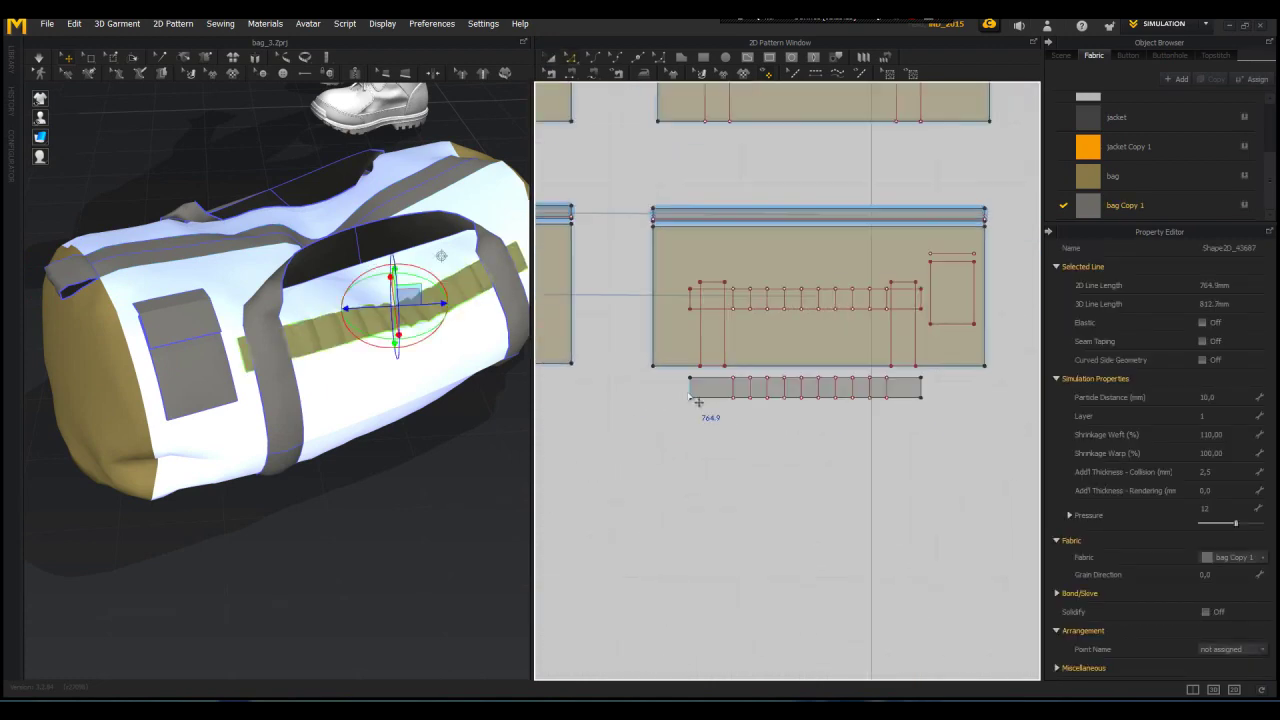
left_click(690, 388, "shift")
scroll(749, 380, "up", 3)
middle_click_drag(763, 408, 983, 460)
right_click(668, 431)
left_click(709, 508)
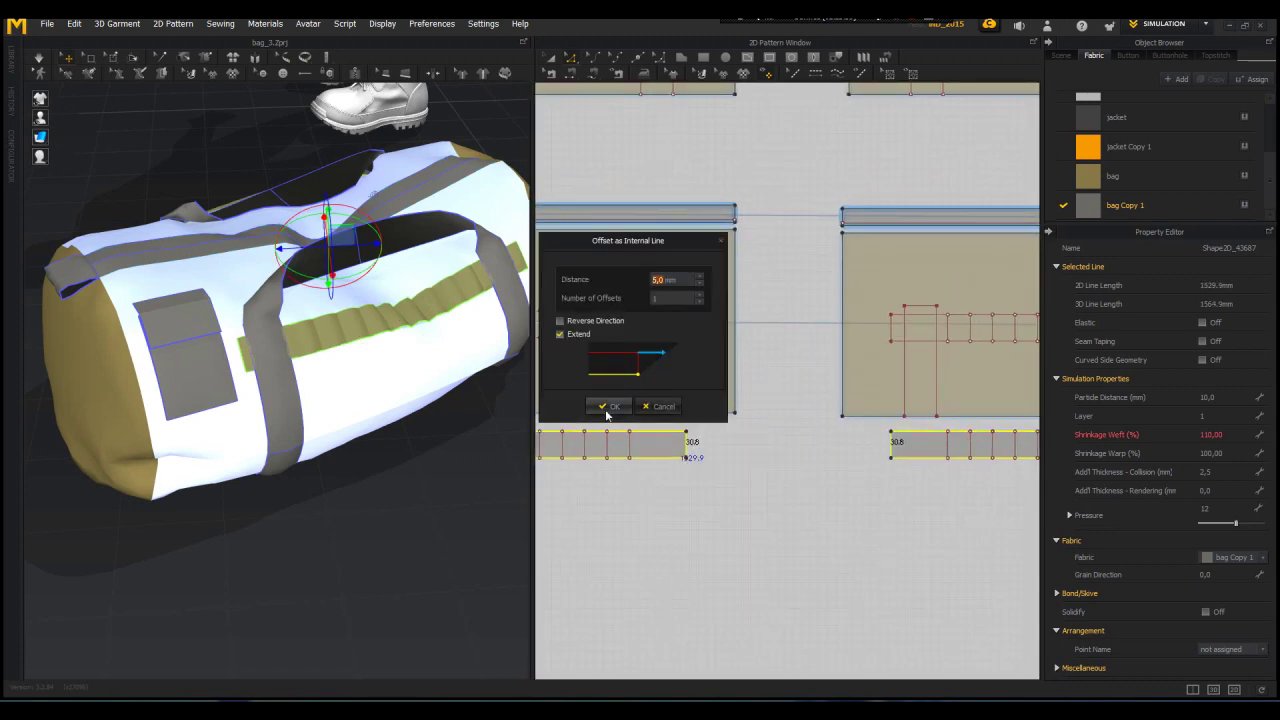
left_click(606, 406)
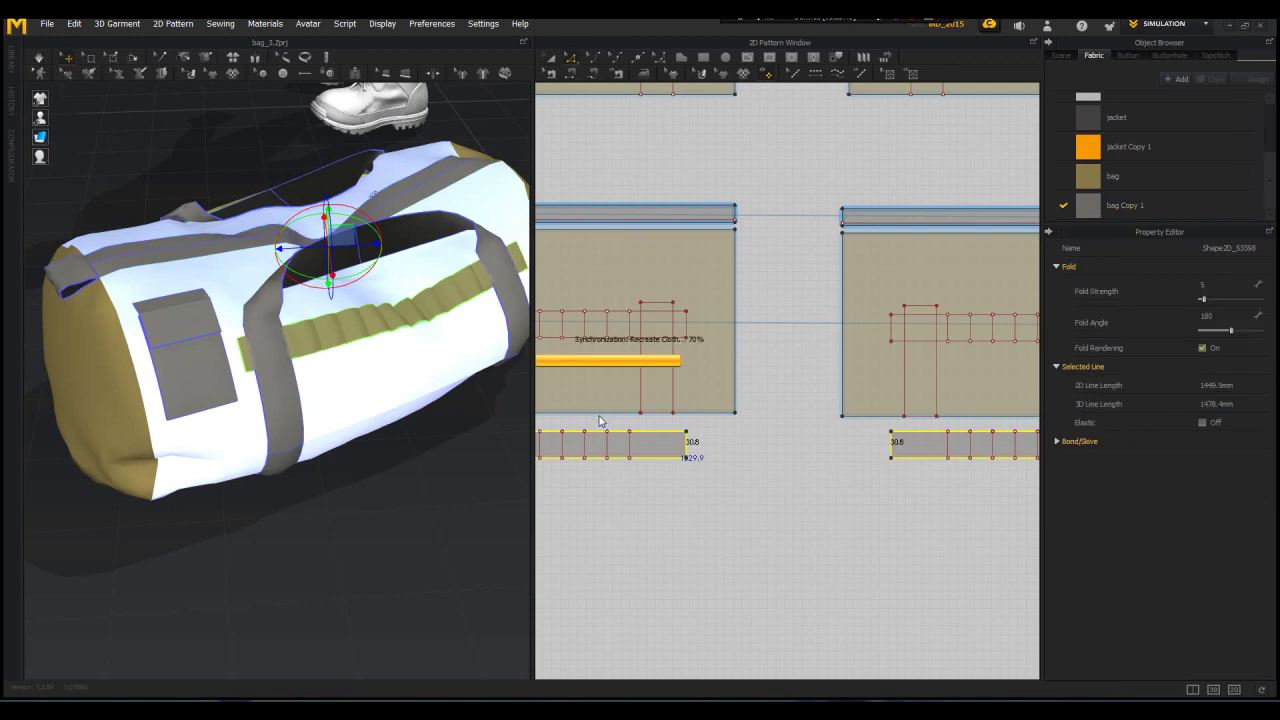
Step: Inspect the internal lines of the webbing strip on the bag's side in 3D
right_click_drag(430, 395, 425, 445)
scroll(351, 372, "up", 3)
scroll(388, 397, "down", 5)
left_click(170, 362)
scroll(167, 350, "up", 1)
left_click(313, 362)
scroll(309, 367, "up", 3)
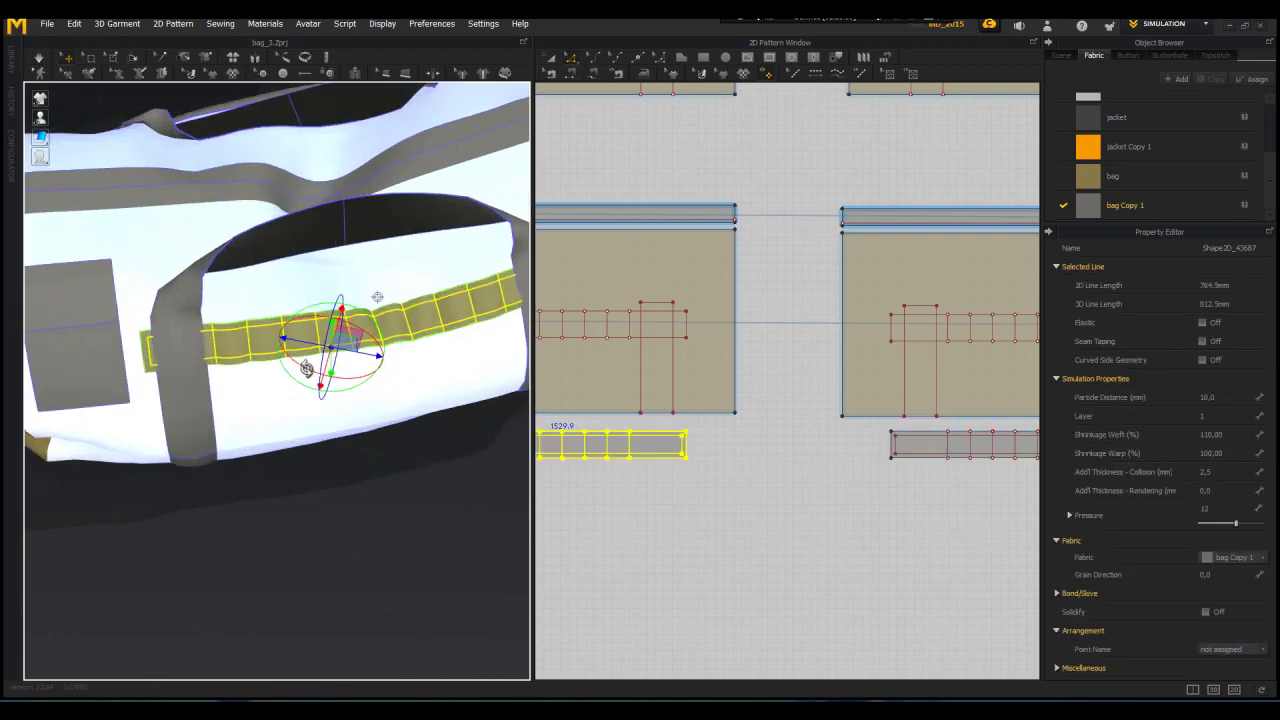
Step: Select the side pocket's offset internal stitch lines in the 2D pattern
right_click_drag(307, 370, 340, 414)
scroll(339, 415, "up", 3)
left_click(333, 514)
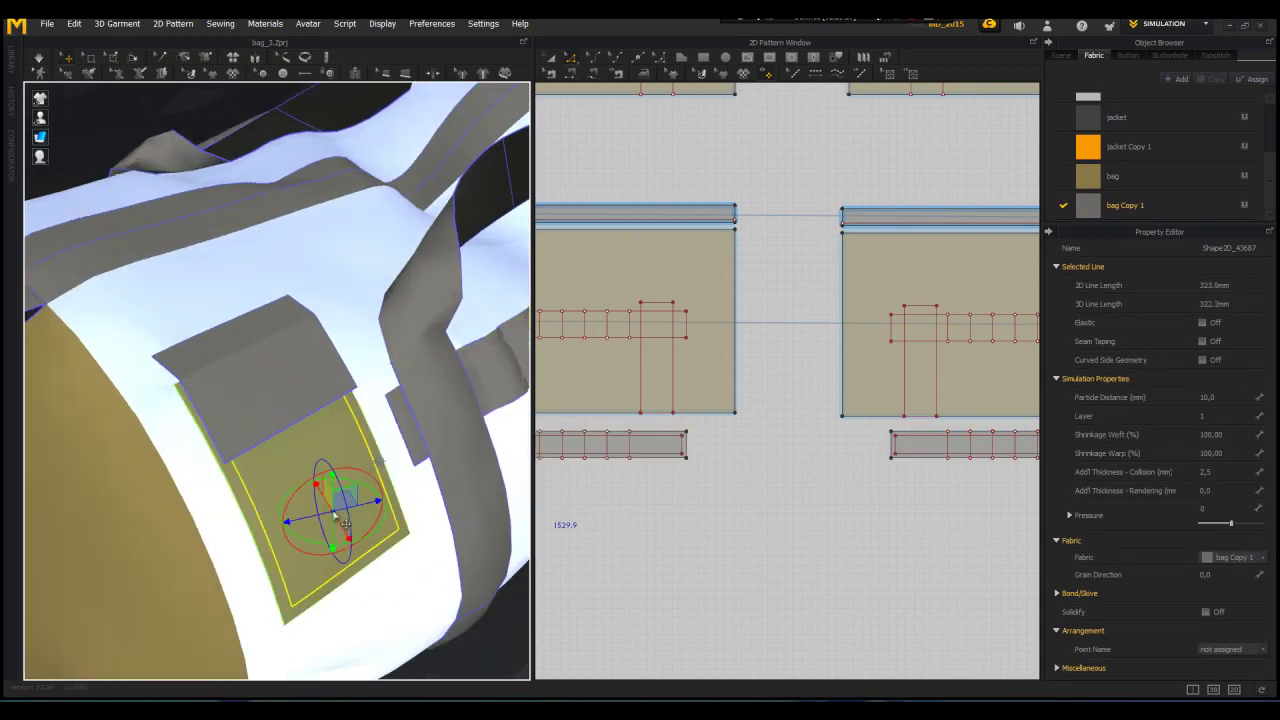
scroll(338, 518, "down", 3)
scroll(619, 447, "down", 5)
middle_click_drag(652, 448, 860, 476)
scroll(677, 430, "up", 7)
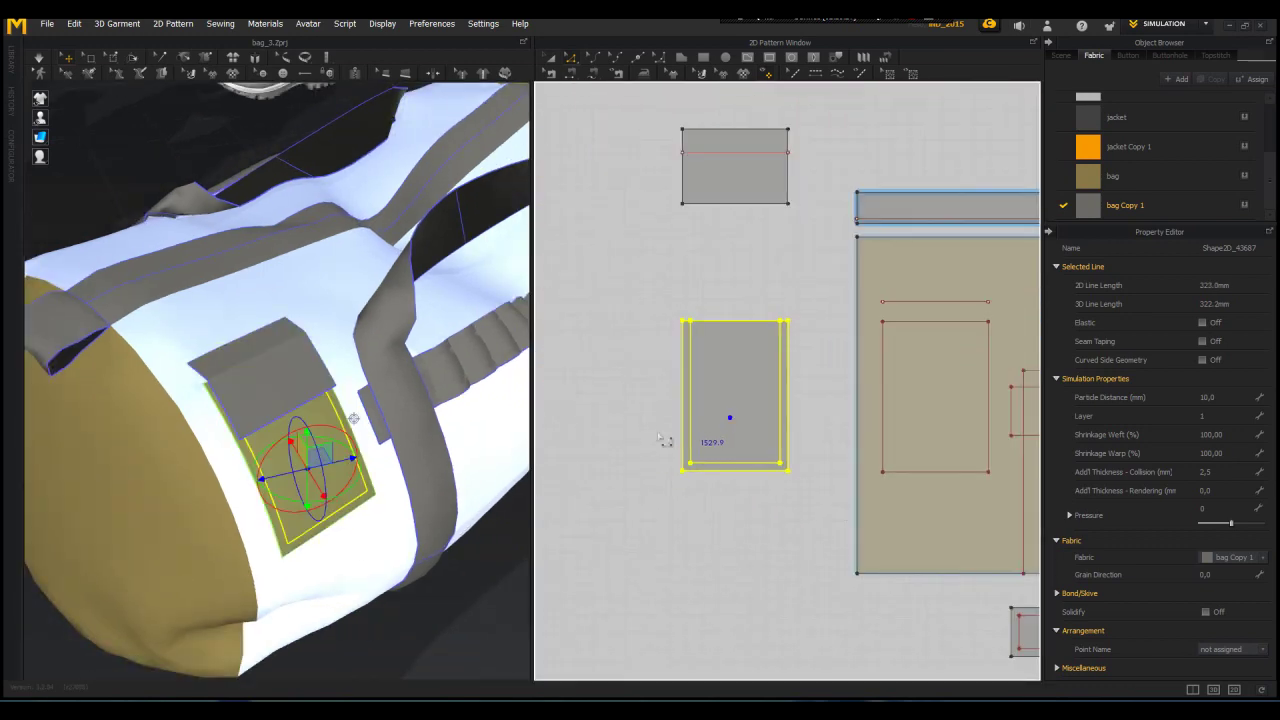
left_click(676, 428)
double_click(707, 462)
scroll(780, 421, "up", 3)
left_click_drag(1230, 330, 1236, 333)
Step: Add the internal lines of the top strips and both segmented webbing strips to the selection
scroll(778, 383, "down", 6)
left_click(845, 323, "shift")
left_click(858, 346, "shift")
left_click(885, 474, "shift")
left_click(892, 487, "shift")
left_click(872, 473, "shift")
left_click(870, 477, "shift")
left_click(866, 465, "shift")
left_click(876, 475, "shift")
middle_click_drag(890, 480, 594, 453)
scroll(914, 447, "up", 3)
left_click(913, 443, "shift")
left_click(921, 456, "shift")
left_click(916, 421, "shift")
left_click(923, 434, "shift")
left_click(894, 437, "shift")
middle_click_drag(953, 463, 651, 464)
left_click(917, 437, "shift")
scroll(875, 432, "down", 5)
scroll(661, 412, "up", 3)
middle_click_drag(661, 412, 814, 442)
scroll(480, 326, "down", 3)
scroll(711, 243, "down", 3)
middle_click_drag(903, 308, 766, 416)
scroll(766, 418, "up", 3)
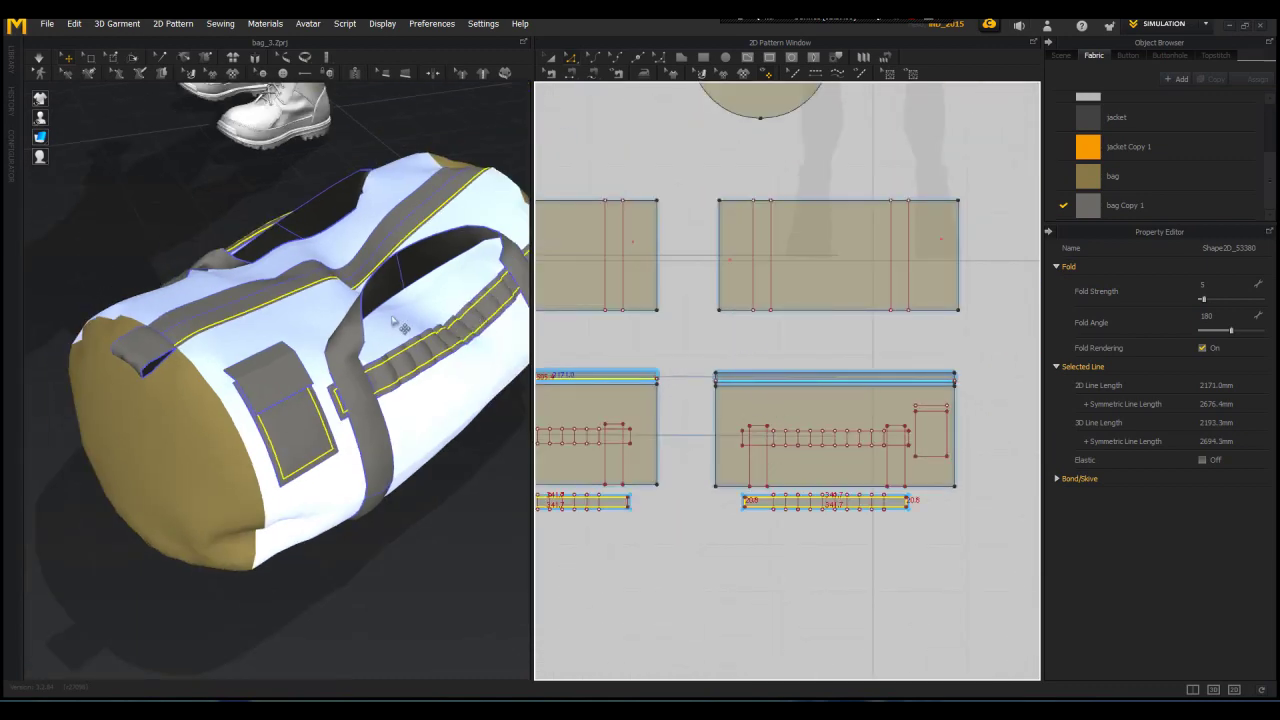
Step: Set the selected lines' fold angle to 281 and fold strength to 23, simulating the bag to check the creases
scroll(409, 331, "up", 3)
left_click_drag(1232, 334, 1247, 331)
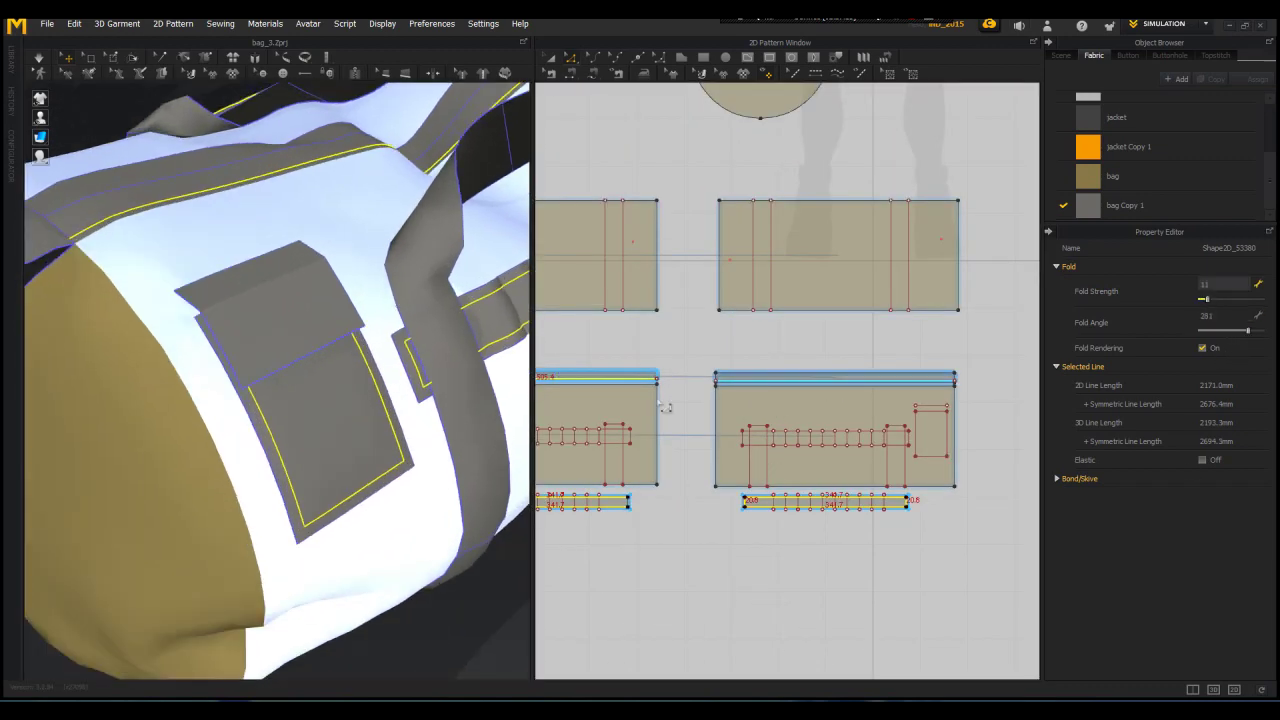
key("space")
right_click_drag(377, 406, 424, 367)
left_click_drag(1207, 300, 1220, 307)
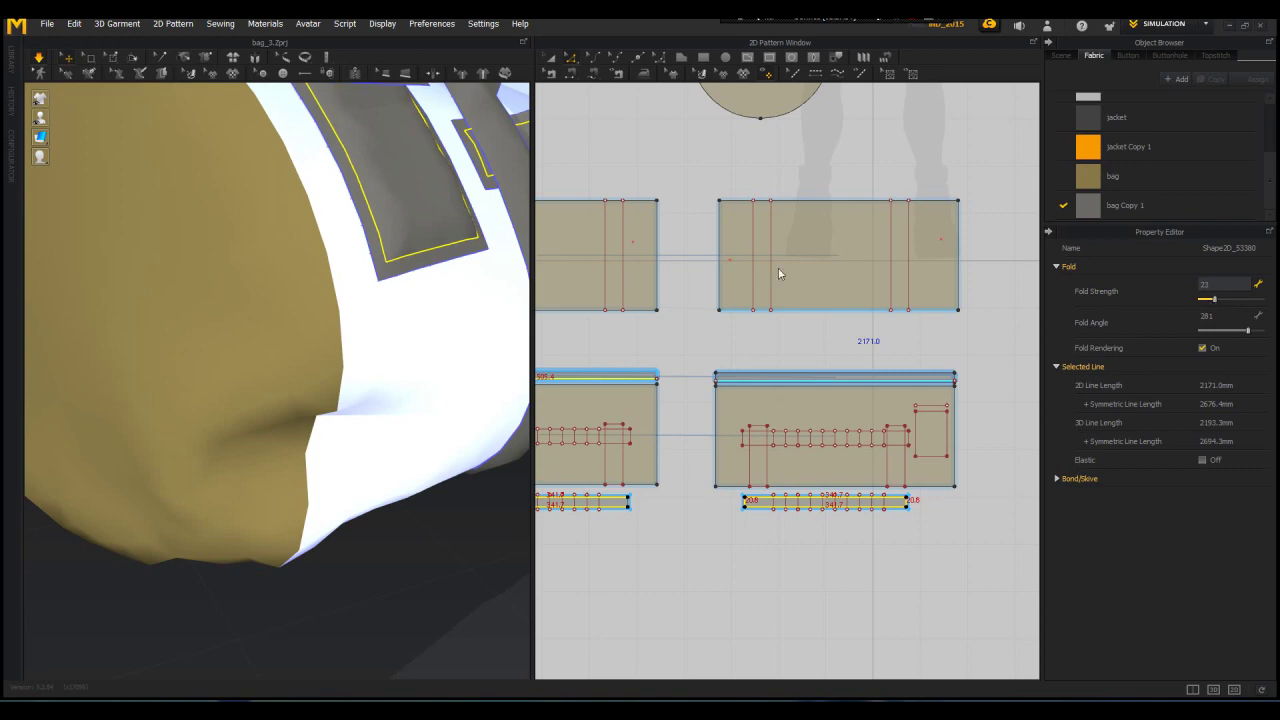
scroll(424, 243, "down", 5)
right_click_drag(410, 271, 361, 266)
scroll(361, 266, "up", 3)
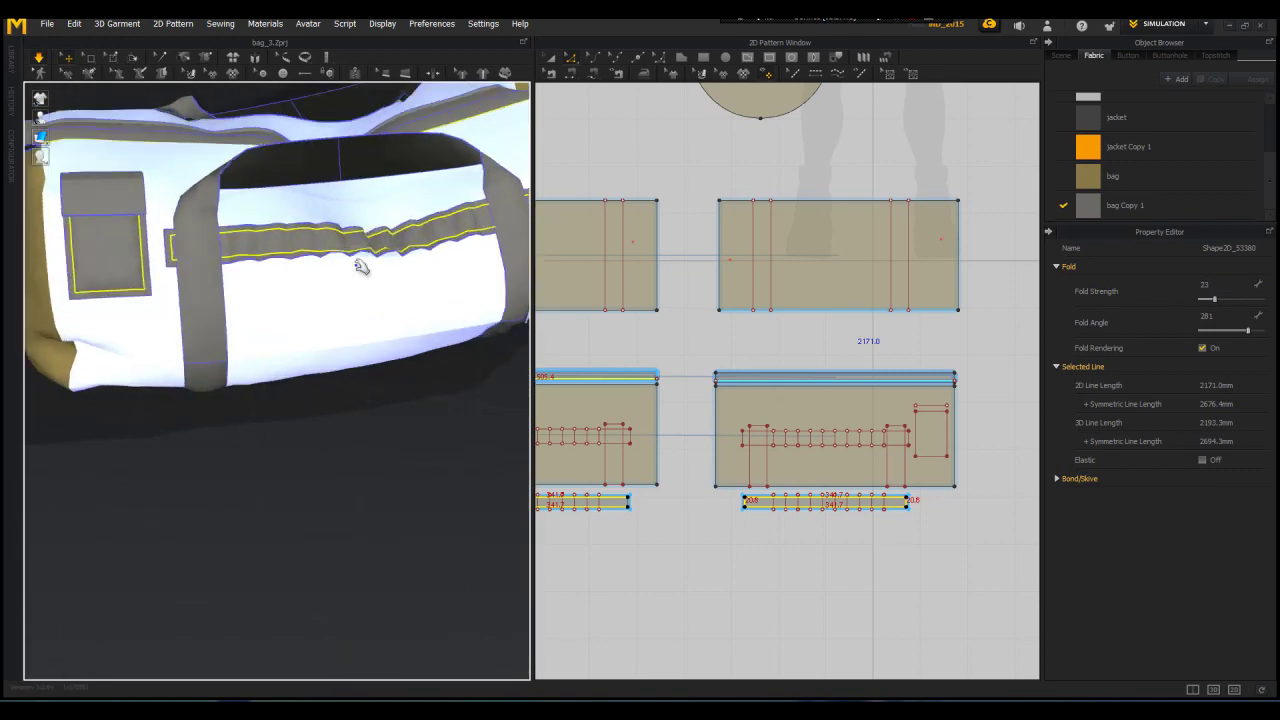
scroll(357, 270, "up", 1)
scroll(673, 494, "down", 2)
Step: Reset the internal lines of both segmented webbing strips to fold angle 180 and fold strength 5
middle_click_drag(673, 494, 843, 409)
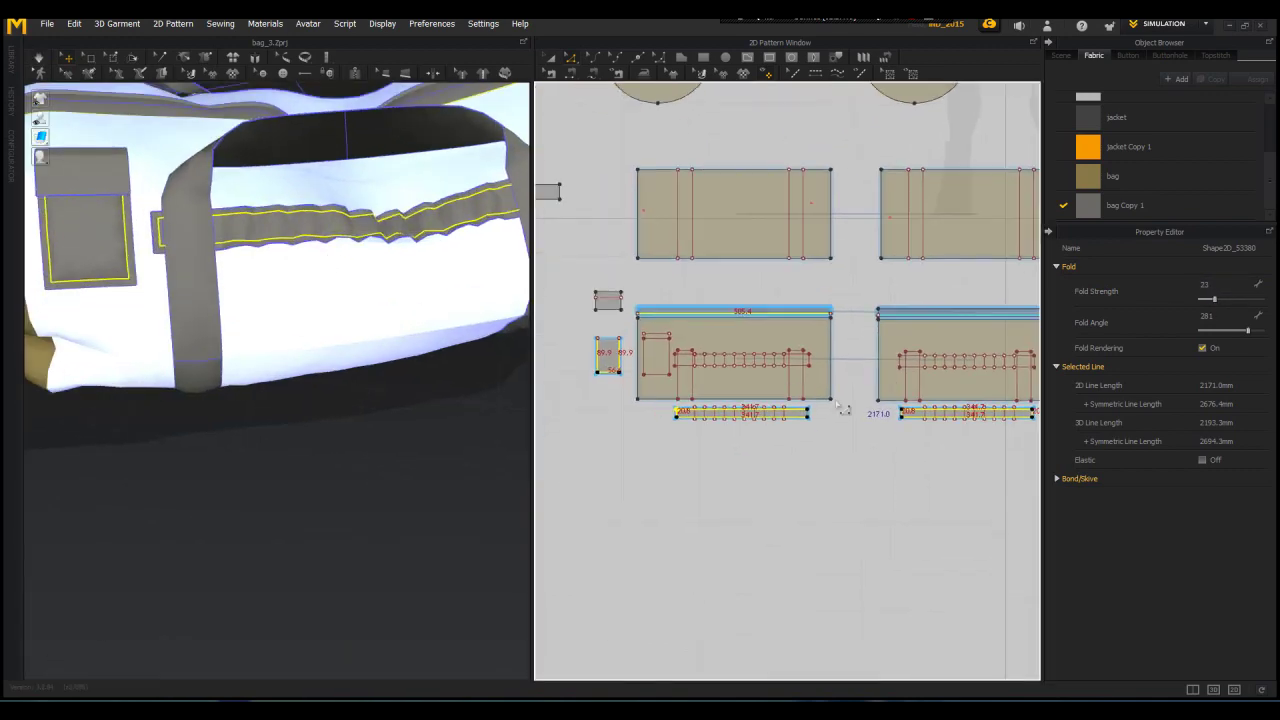
scroll(830, 408, "up", 4)
left_click(768, 421)
left_click(798, 430, "shift")
left_click(768, 441, "shift")
scroll(700, 470, "down", 2)
middle_click_drag(650, 470, 526, 497)
left_click(699, 433, "shift")
left_click(866, 431, "shift")
left_click(920, 445, "shift")
left_click(852, 441, "shift")
middle_click_drag(930, 458, 665, 460)
left_click(1231, 331)
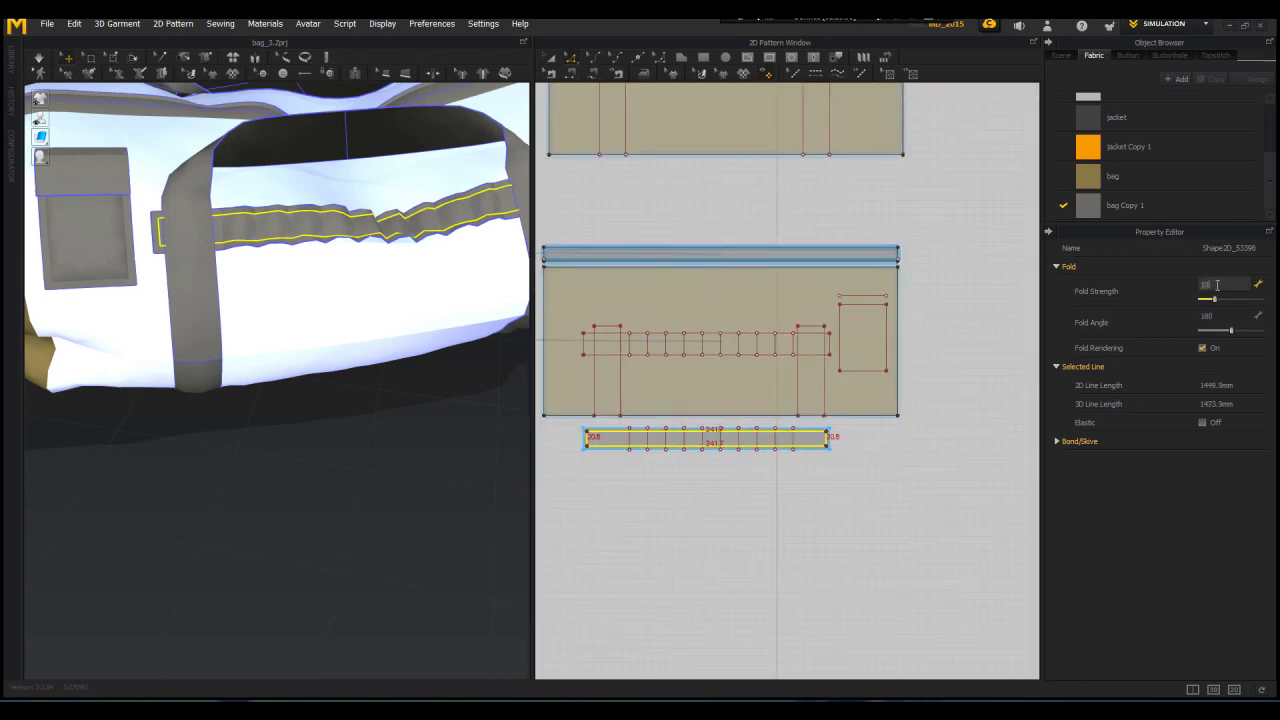
key("Return")
Step: Choose the single-line default topstitch and set its colour to Orange 1
scroll(739, 322, "down", 3)
right_click_drag(339, 301, 251, 369)
scroll(251, 369, "up", 3)
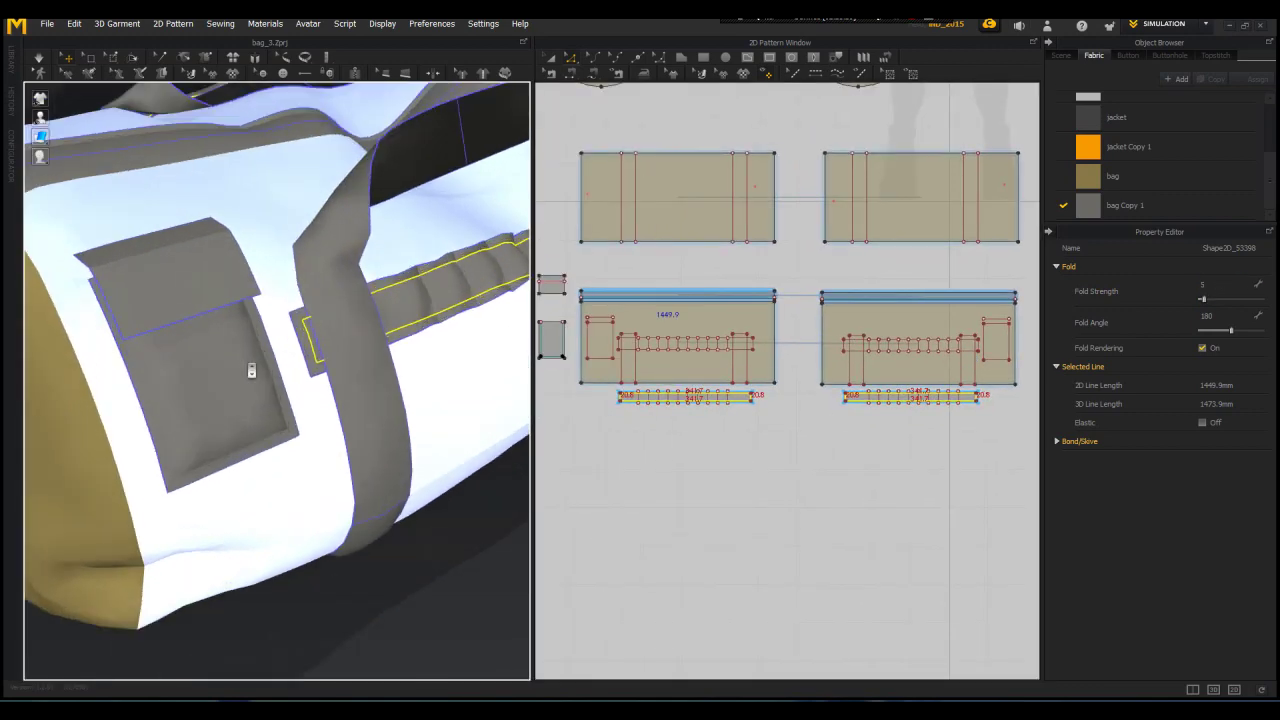
scroll(191, 363, "down", 1)
left_click(1170, 56)
left_click(1221, 56)
left_click(1093, 116)
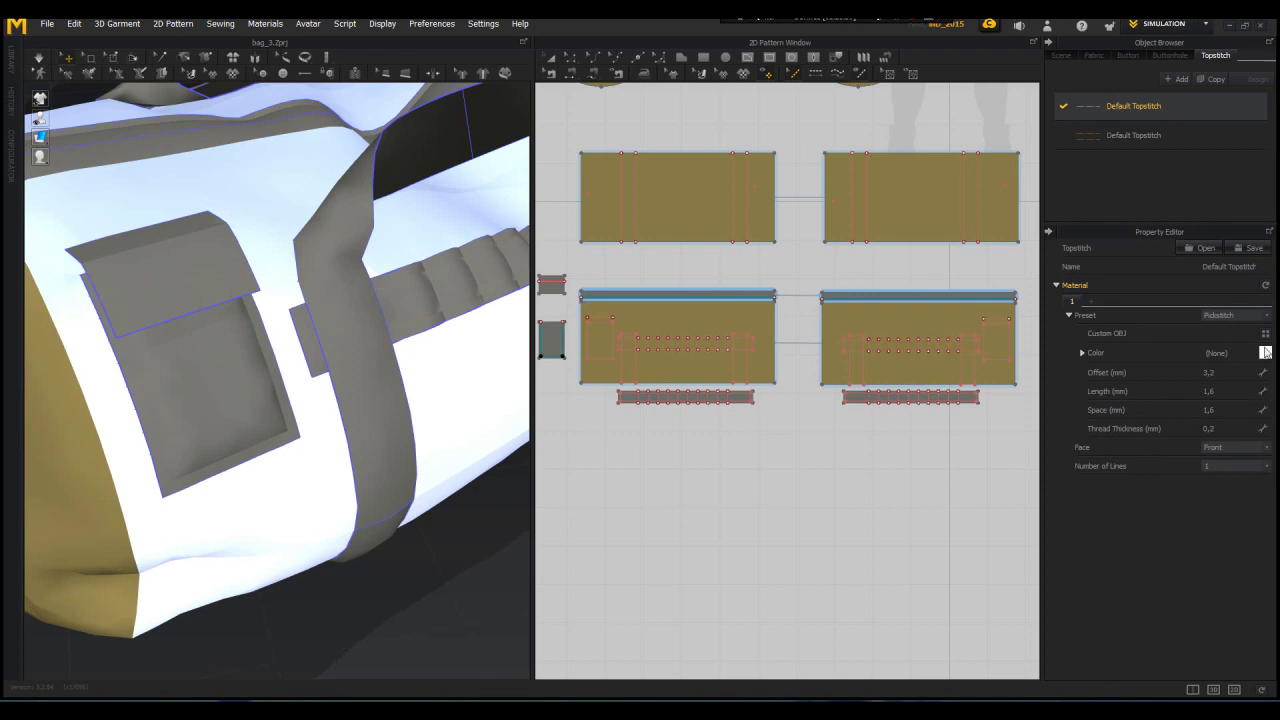
left_click(1265, 353)
left_click(540, 422)
left_click(612, 492)
Step: Apply the topstitch to the three internal lines along the side pocket's sides and lower edge
middle_click_drag(356, 374, 475, 374)
middle_click_drag(594, 329, 695, 324)
scroll(695, 324, "up", 2)
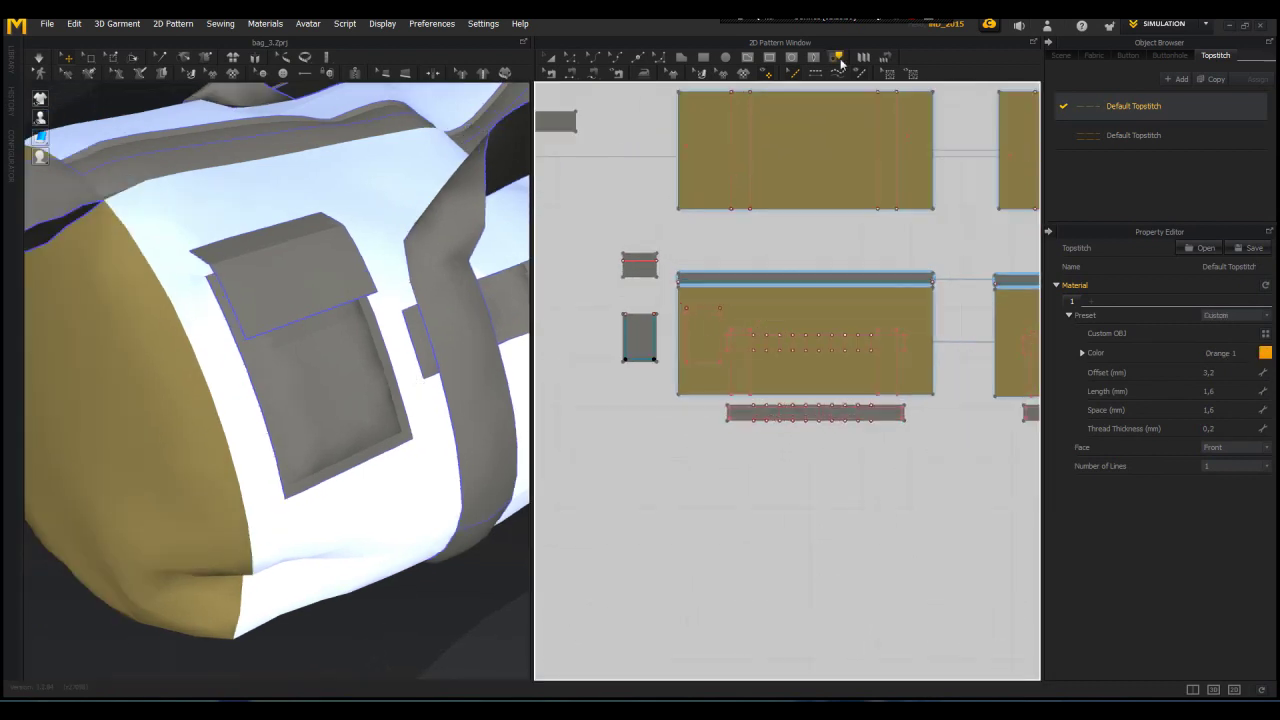
scroll(610, 322, "up", 4)
left_click(647, 374)
left_click(693, 429)
left_click(728, 397)
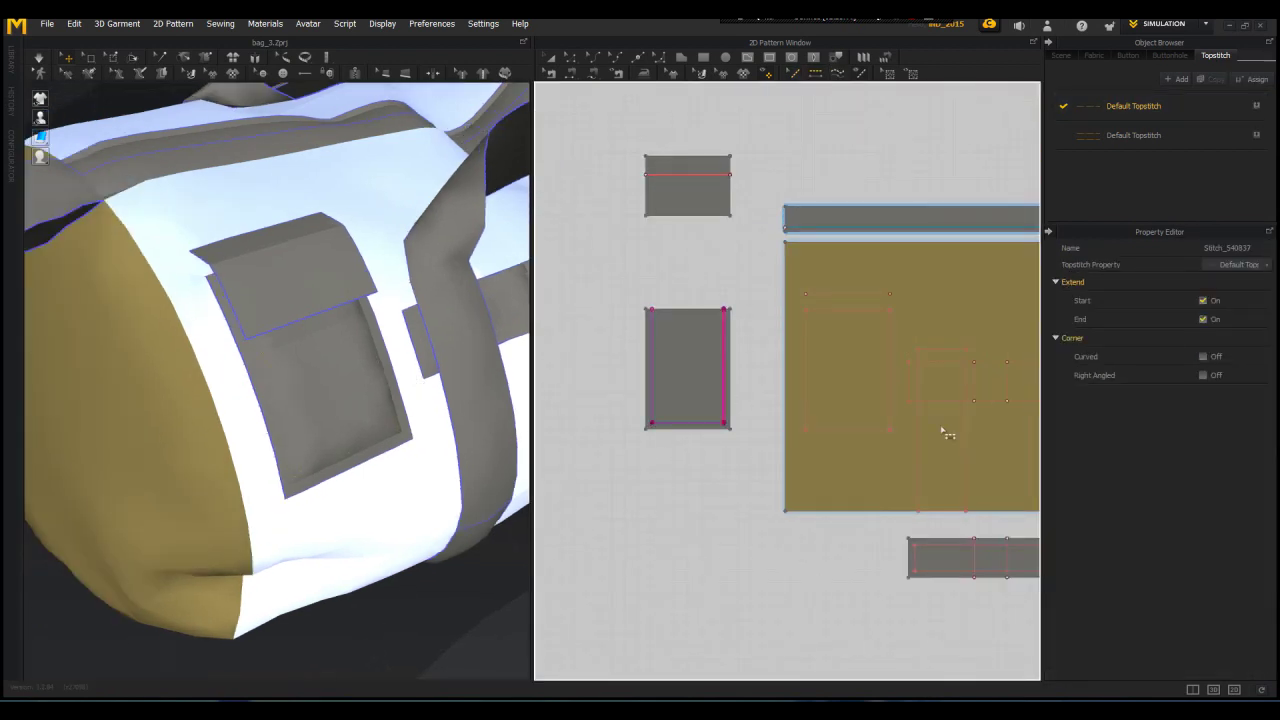
Step: Set the topstitch's thread thickness to 0.3 mm and its offset to 0 mm
scroll(692, 425, "up", 5)
left_click(1128, 111)
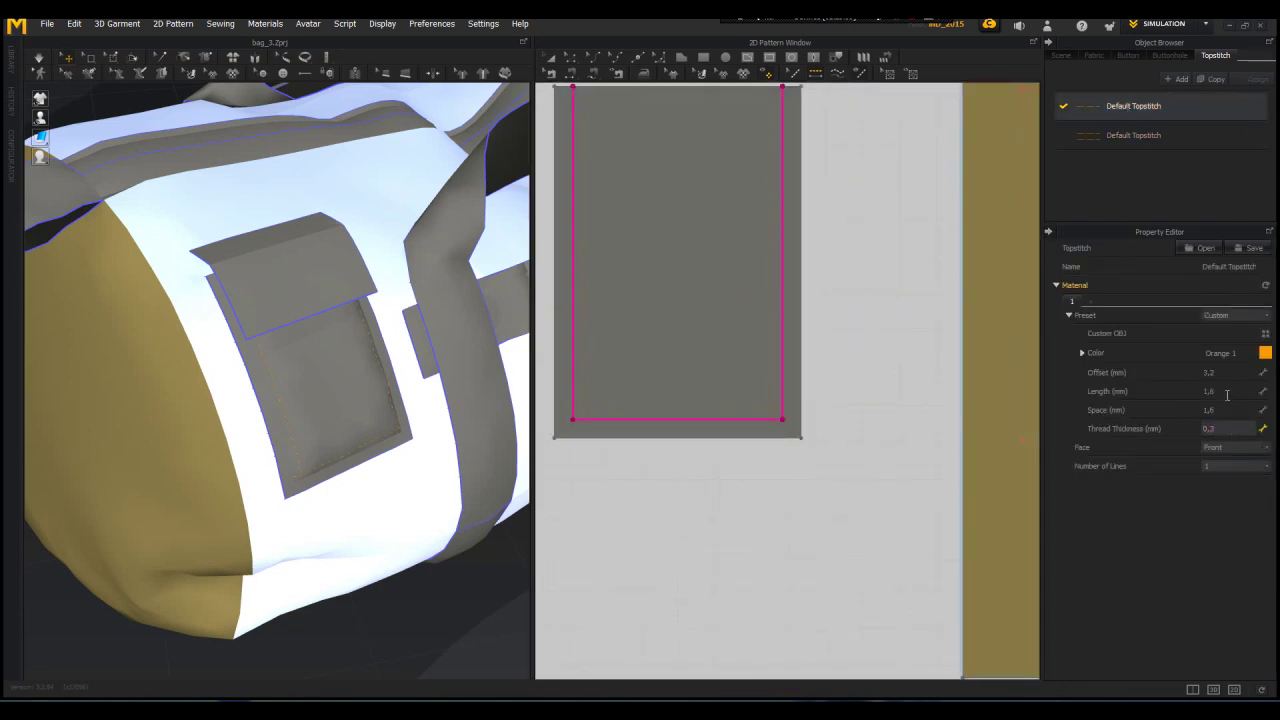
key("Return")
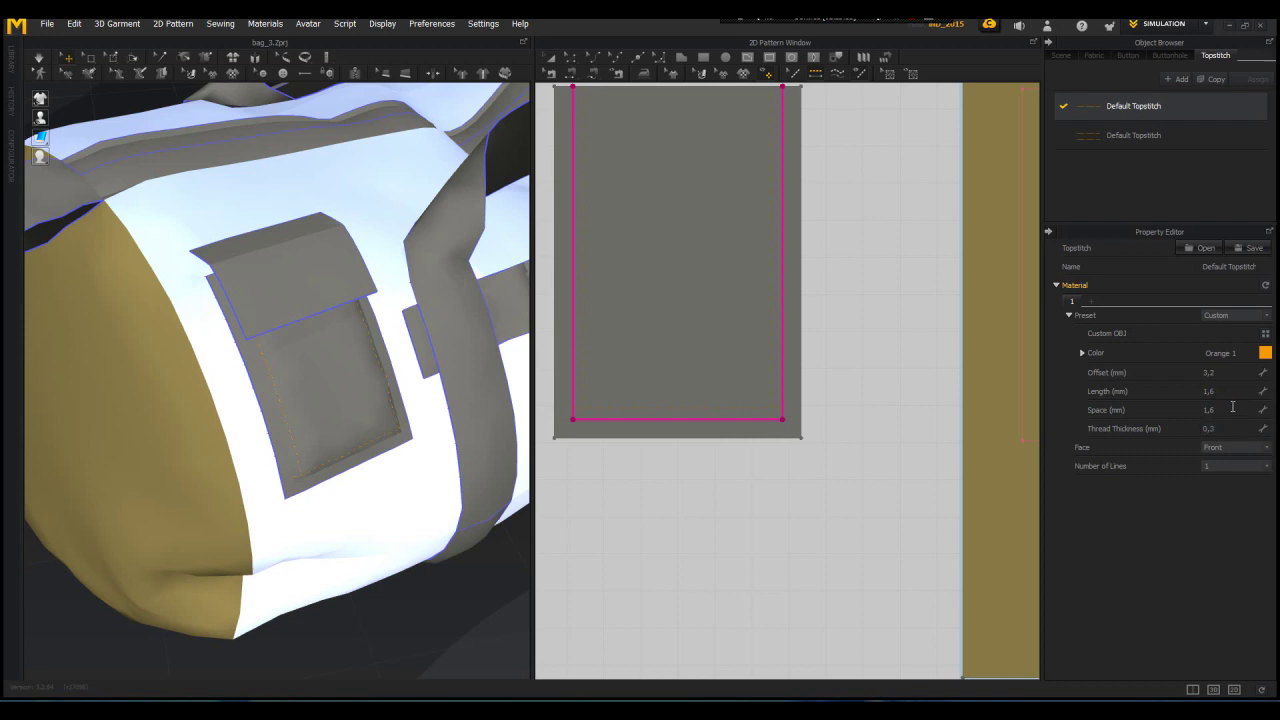
left_click(1231, 409)
key("Return")
left_click(1229, 373)
type("0")
key("Return")
Step: Set the topstitch's stitch length to 2 mm while checking it on the pocket in 3D
scroll(337, 380, "up", 4)
scroll(344, 368, "down", 7)
right_click_drag(346, 366, 354, 357)
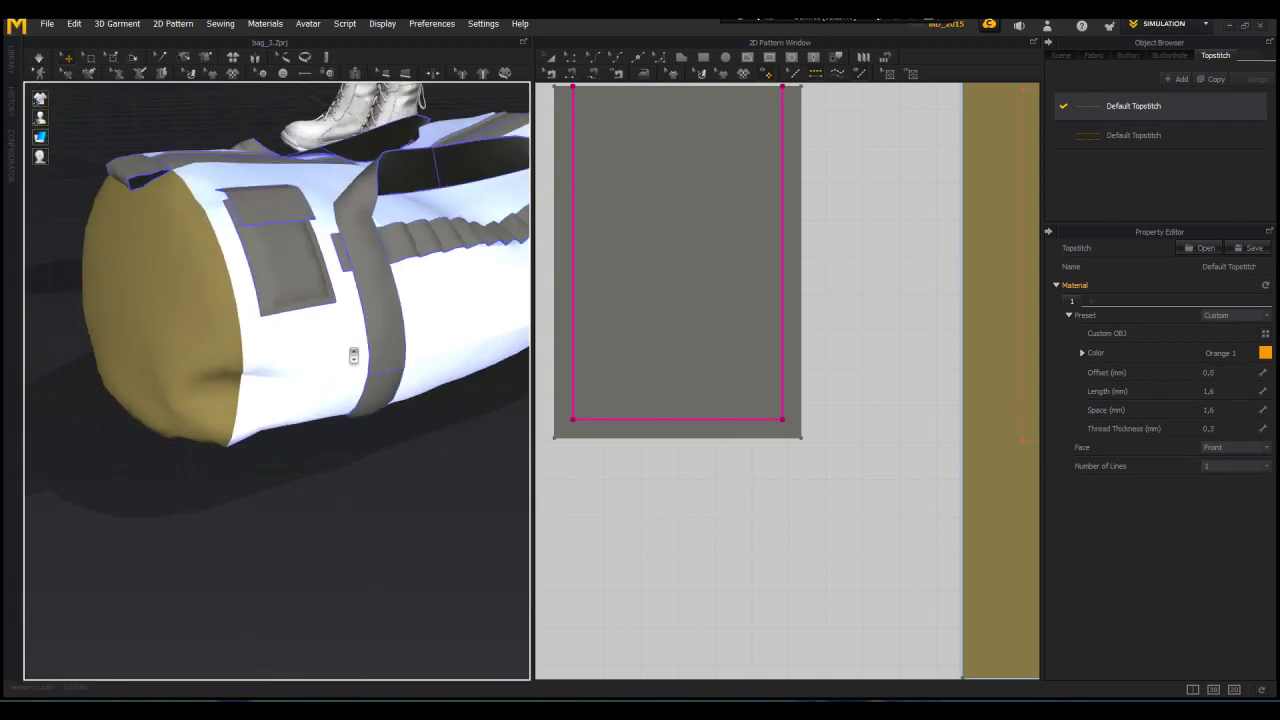
middle_click_drag(354, 357, 335, 451)
scroll(335, 451, "up", 3)
scroll(157, 441, "up", 5)
left_click(1227, 393)
type("2")
key("Return")
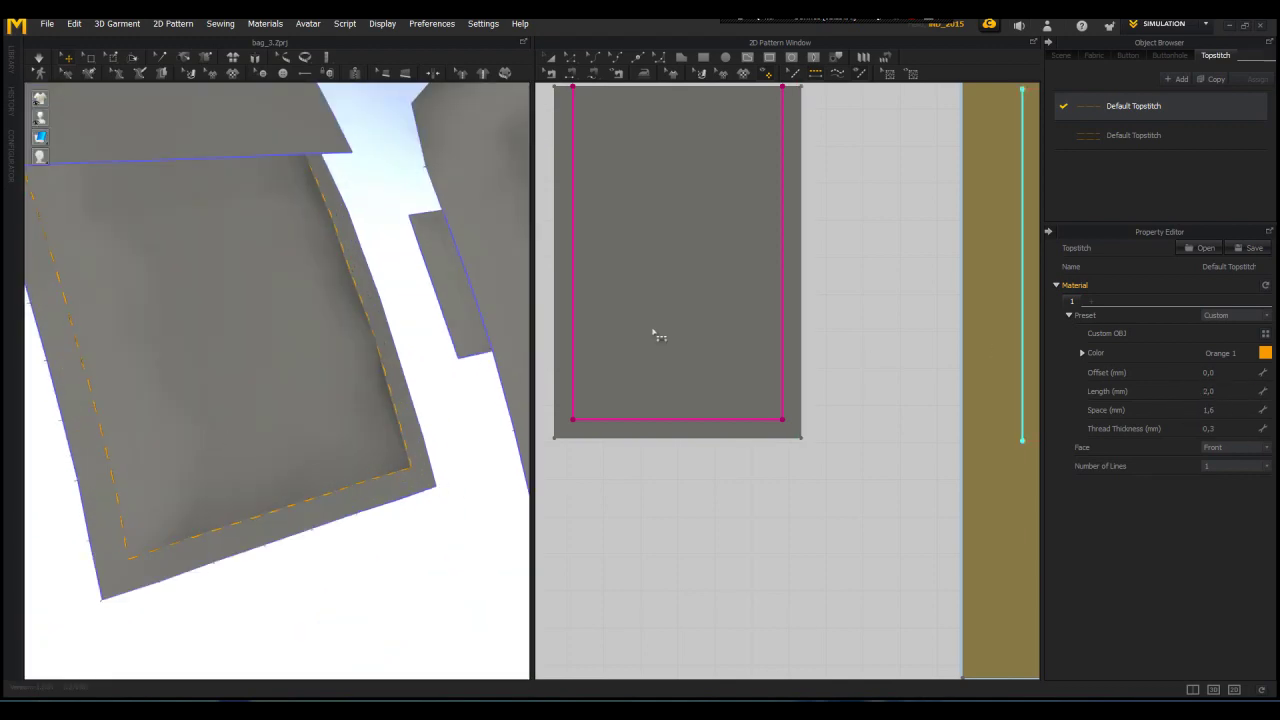
Step: Run the simulation briefly on the bag with its topstitched pocket
scroll(300, 350, "down", 5)
mouse_move(330, 270)
right_mouse_down()
mouse_move(257, 208)
mouse_move(347, 338)
right_mouse_up()
key("space")
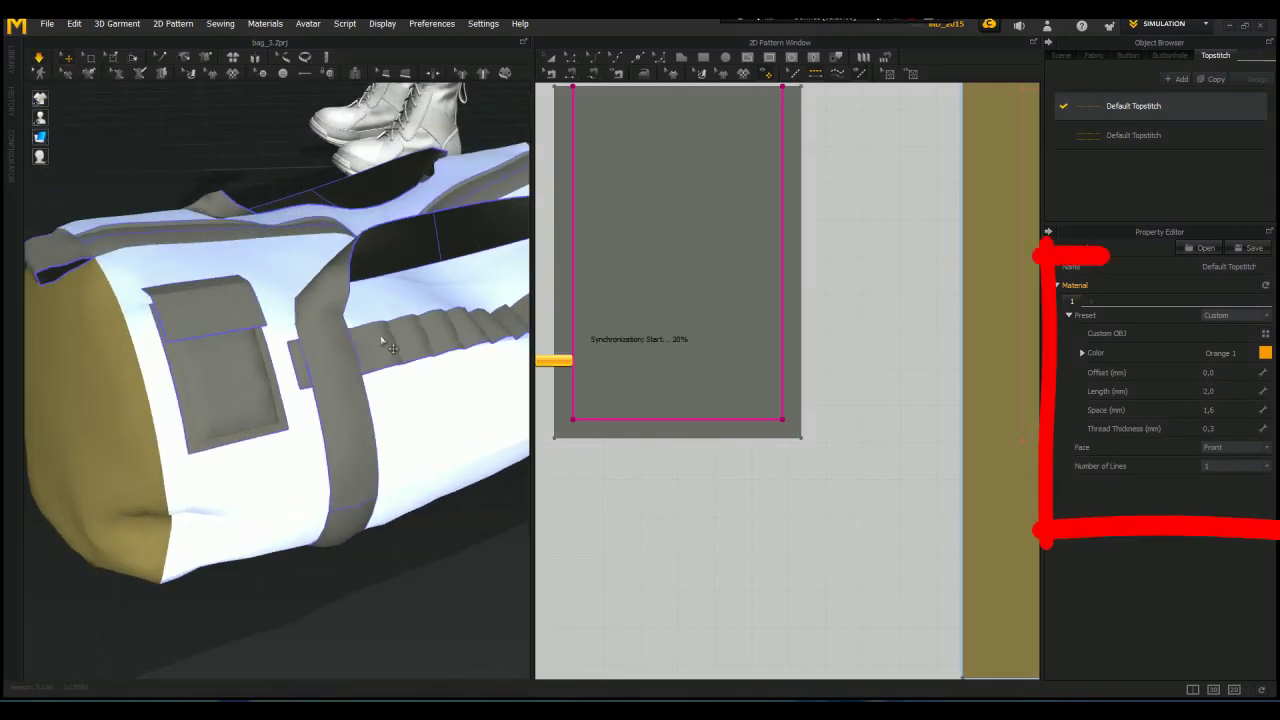
scroll(648, 165, "down", 4)
middle_click_drag(648, 165, 551, 365)
scroll(738, 231, "down", 3)
key("space")
Step: Apply the topstitch to the internal line of the long strip above the side panel
key("n")
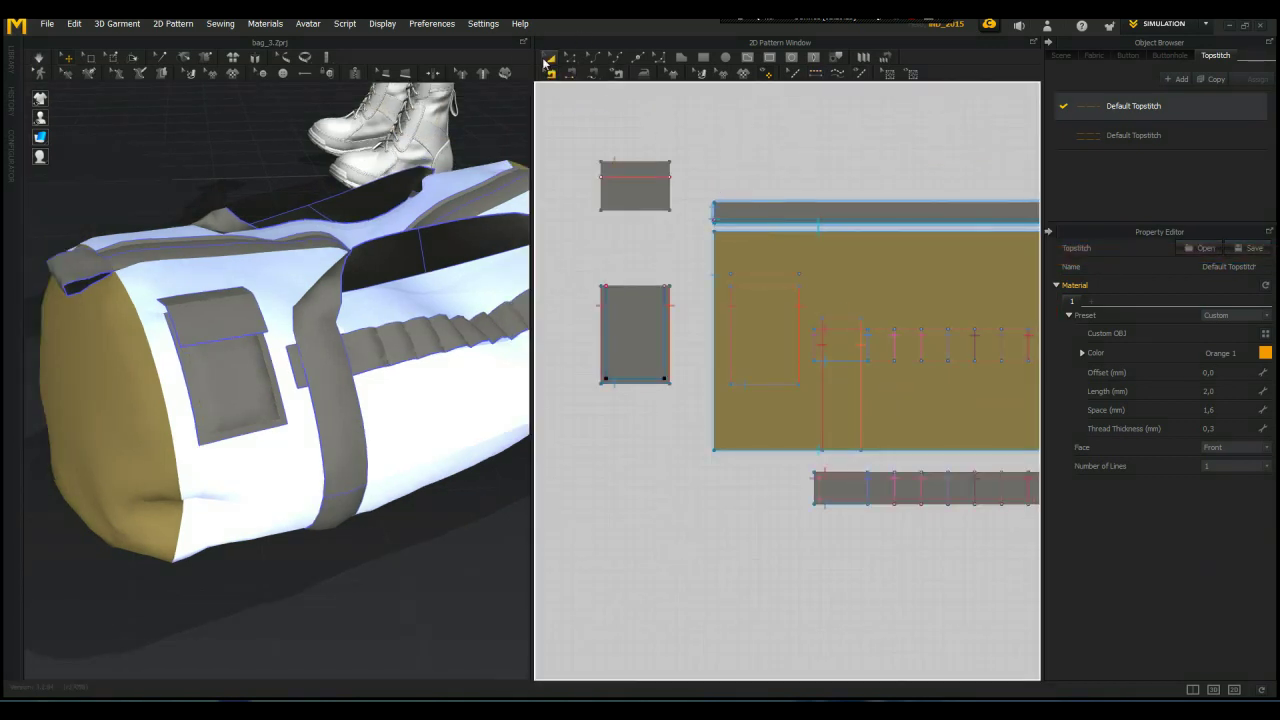
left_click(550, 59)
left_click(571, 58)
key("k")
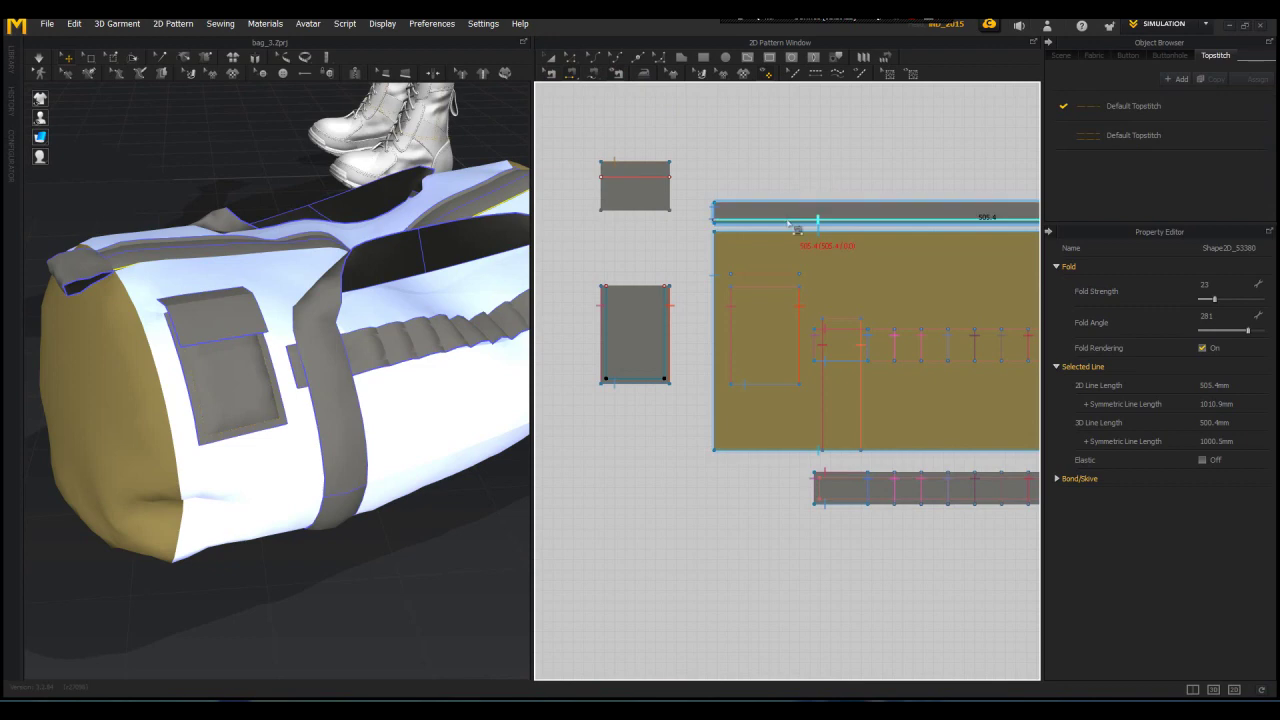
left_click(796, 75)
left_click(814, 76)
left_click(803, 221)
Step: Topstitch the offset internal lines of the segmented webbing strips and check the bag in 3D
right_click_drag(429, 260, 404, 297)
scroll(404, 297, "up", 4)
scroll(405, 299, "down", 4)
middle_click_drag(405, 299, 285, 180)
left_click(885, 487)
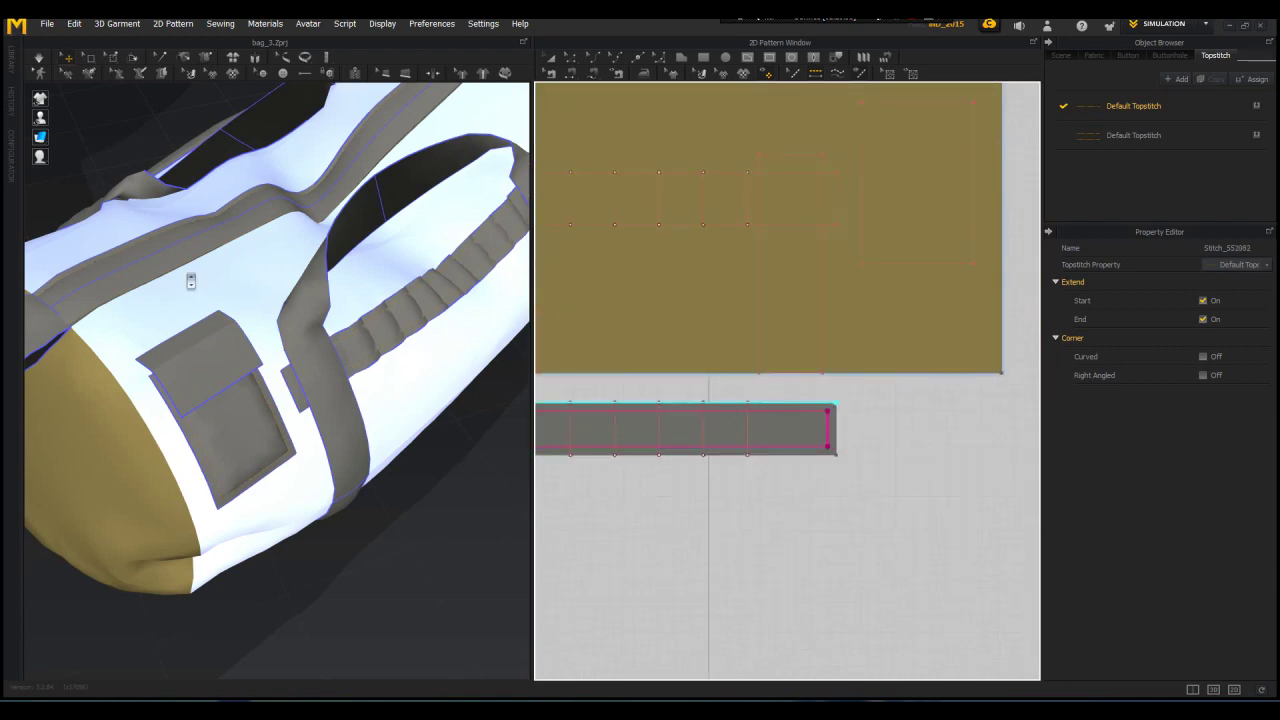
right_click_drag(191, 280, 277, 284)
scroll(277, 284, "up", 2)
scroll(277, 285, "down", 2)
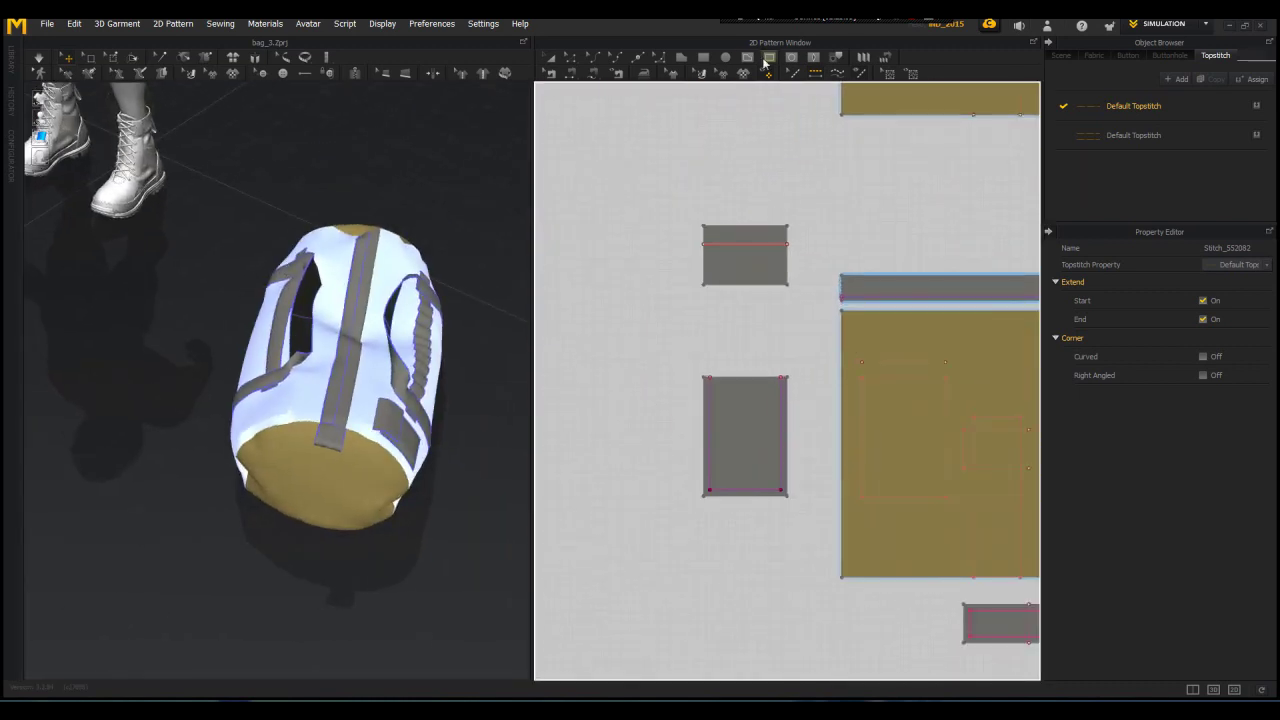
Step: Draw an internal rectangle about 22.8 mm high below the pocket flap's fold line, with two crossing diagonals about 62.8 mm long
left_click(750, 58)
scroll(706, 250, "up", 3)
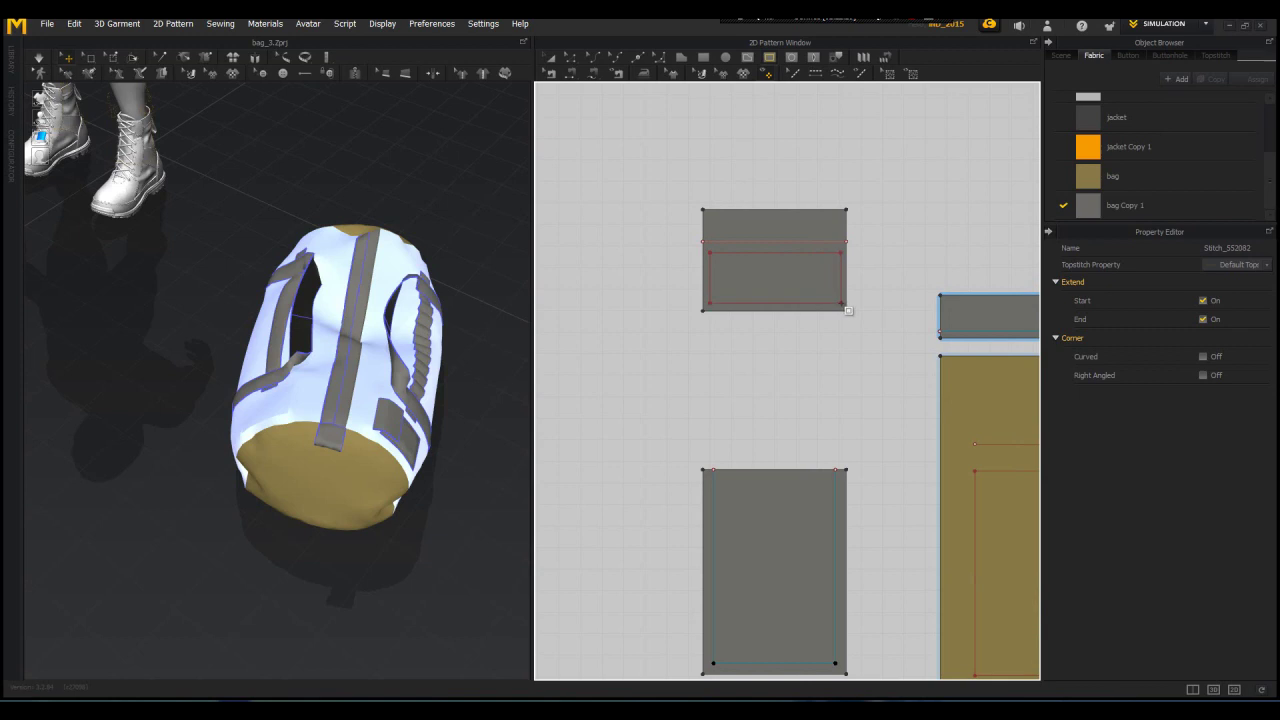
right_click_drag(480, 330, 352, 350)
scroll(352, 350, "up", 3)
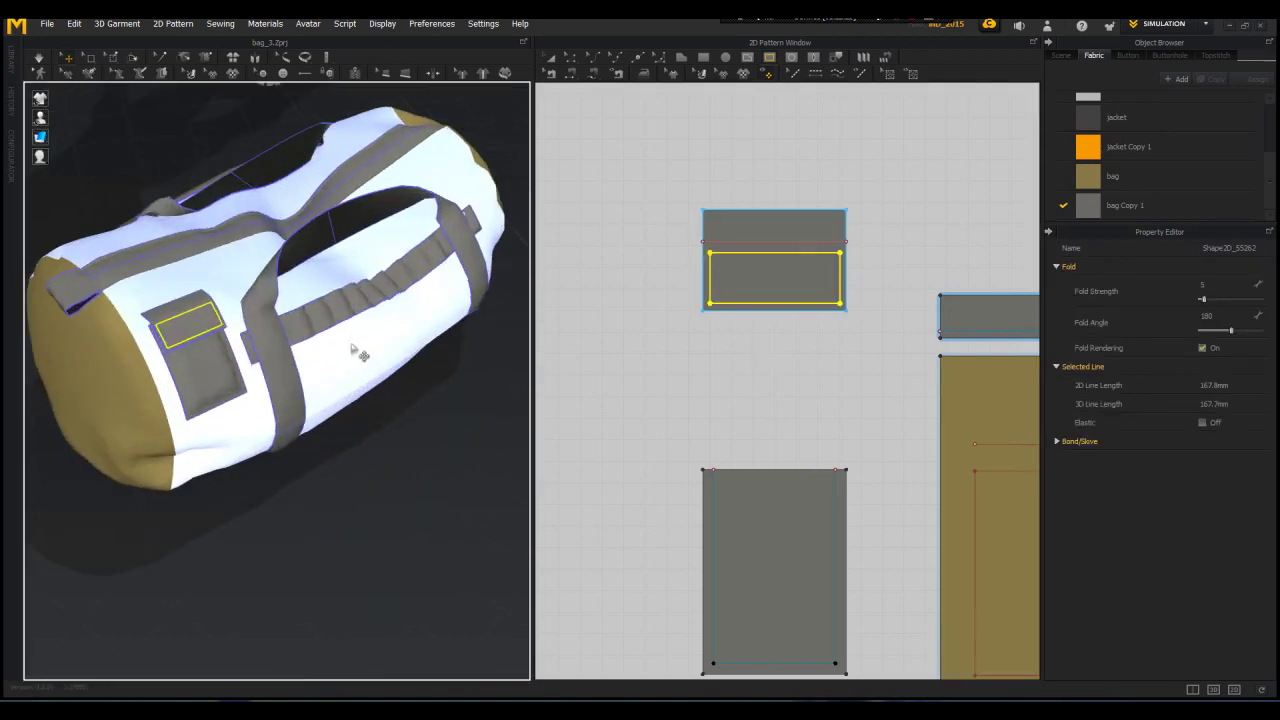
scroll(738, 307, "up", 3)
left_click_drag(696, 226, 699, 228)
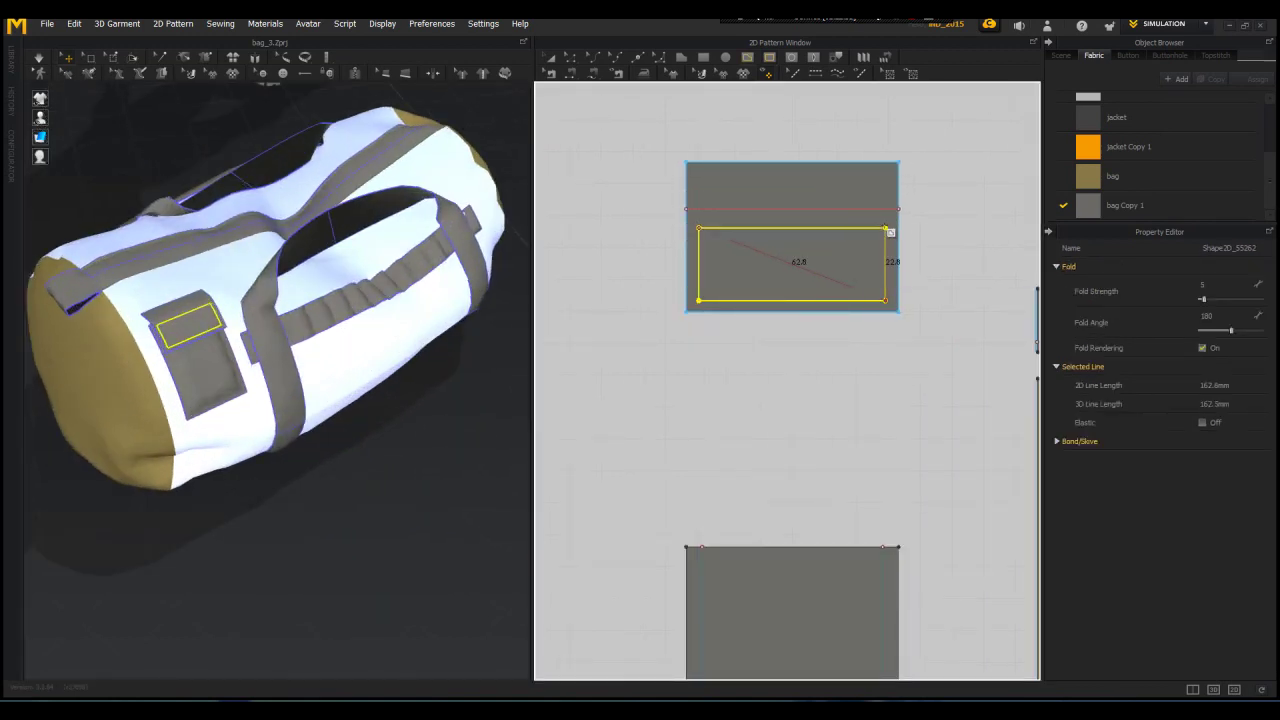
left_click(885, 229)
double_click(699, 301)
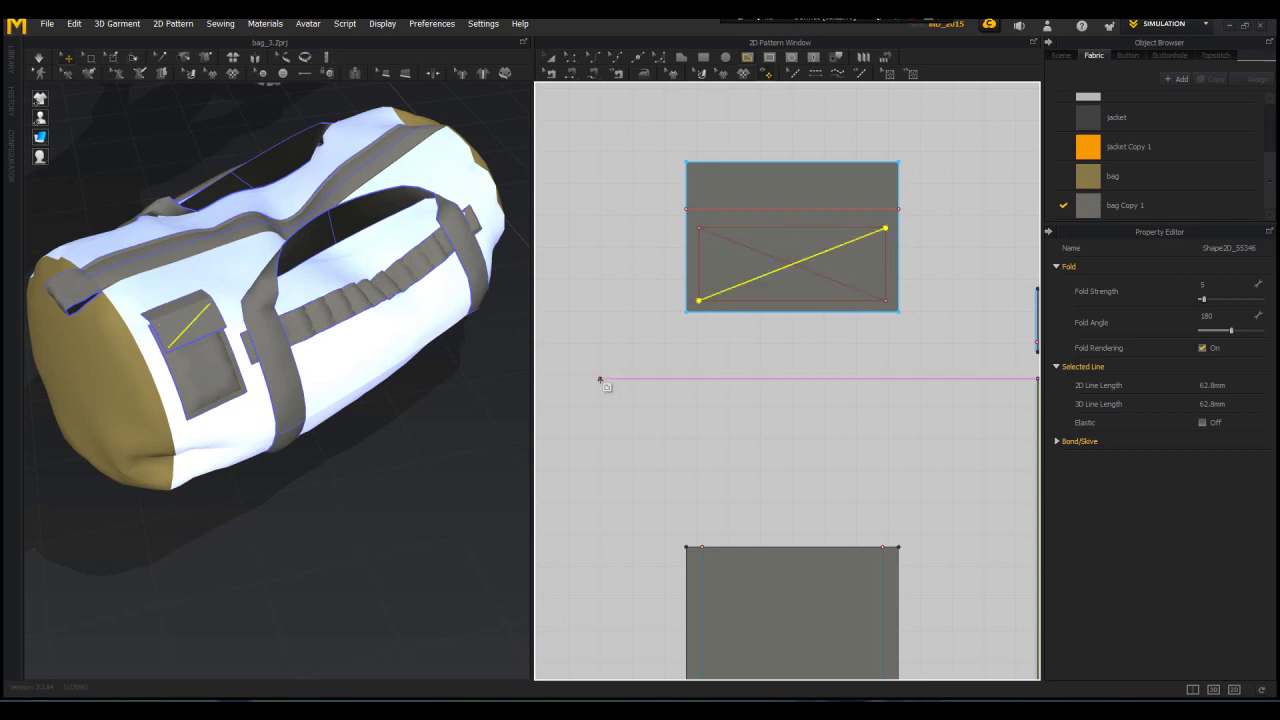
Step: Apply the topstitch to the flap rectangle's four sides and both diagonals
left_click(568, 60)
left_click(699, 262)
left_click(747, 247, "shift")
left_click(780, 228, "shift")
left_click(815, 76)
left_click(762, 252)
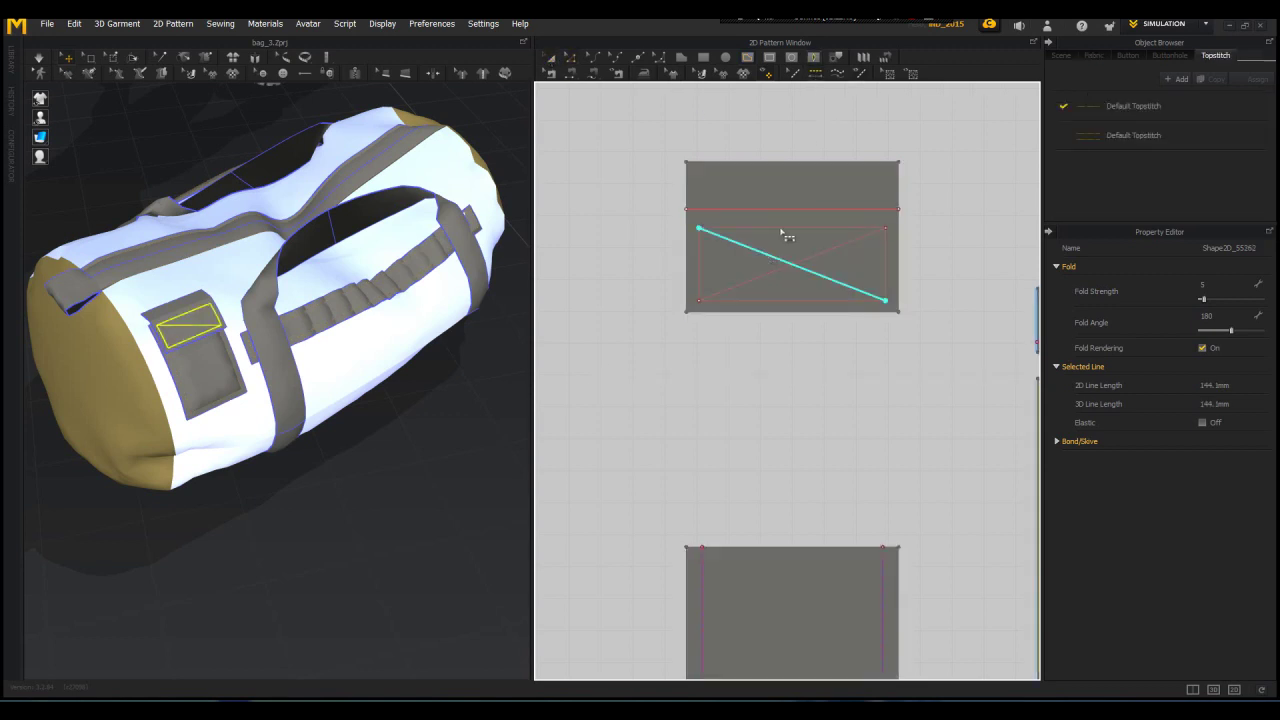
left_click(782, 229)
left_click(818, 256)
left_click(785, 301)
left_click(701, 274)
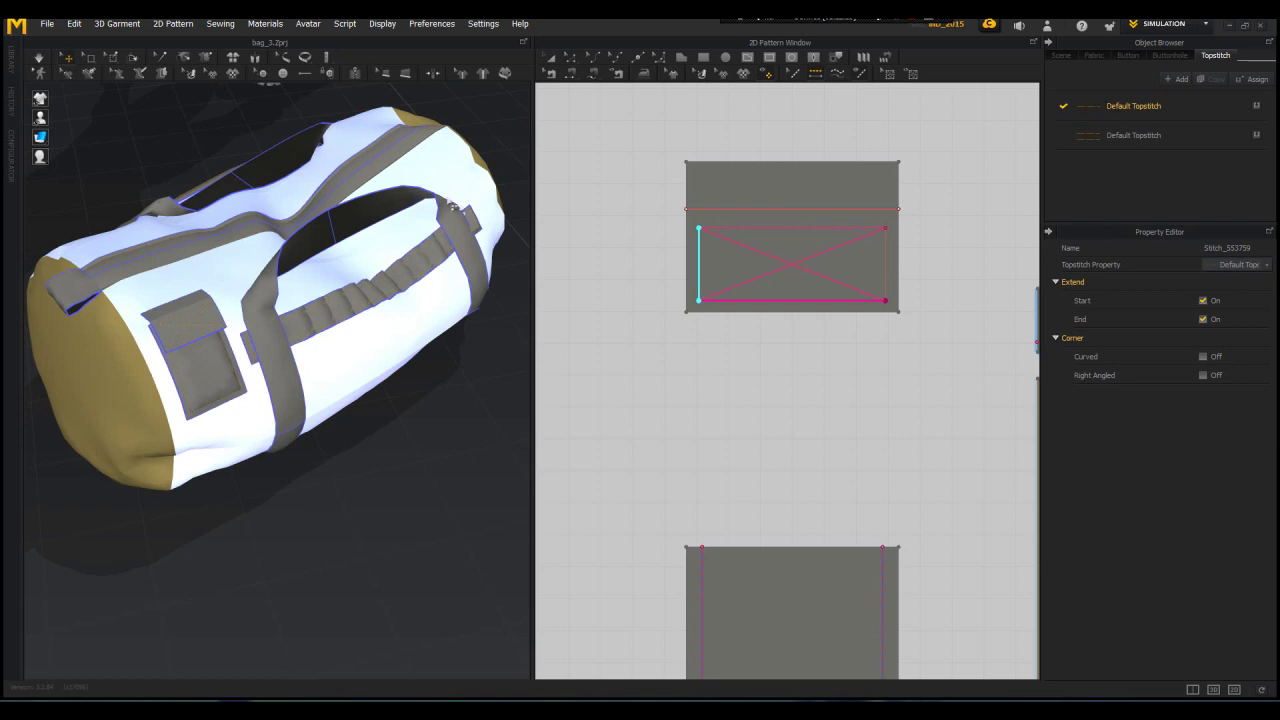
left_click(699, 255)
Step: Paste a copy of the flap's crossed rectangle onto the large bag panel and rotate it 90 degrees
scroll(668, 271, "down", 3)
key("a")
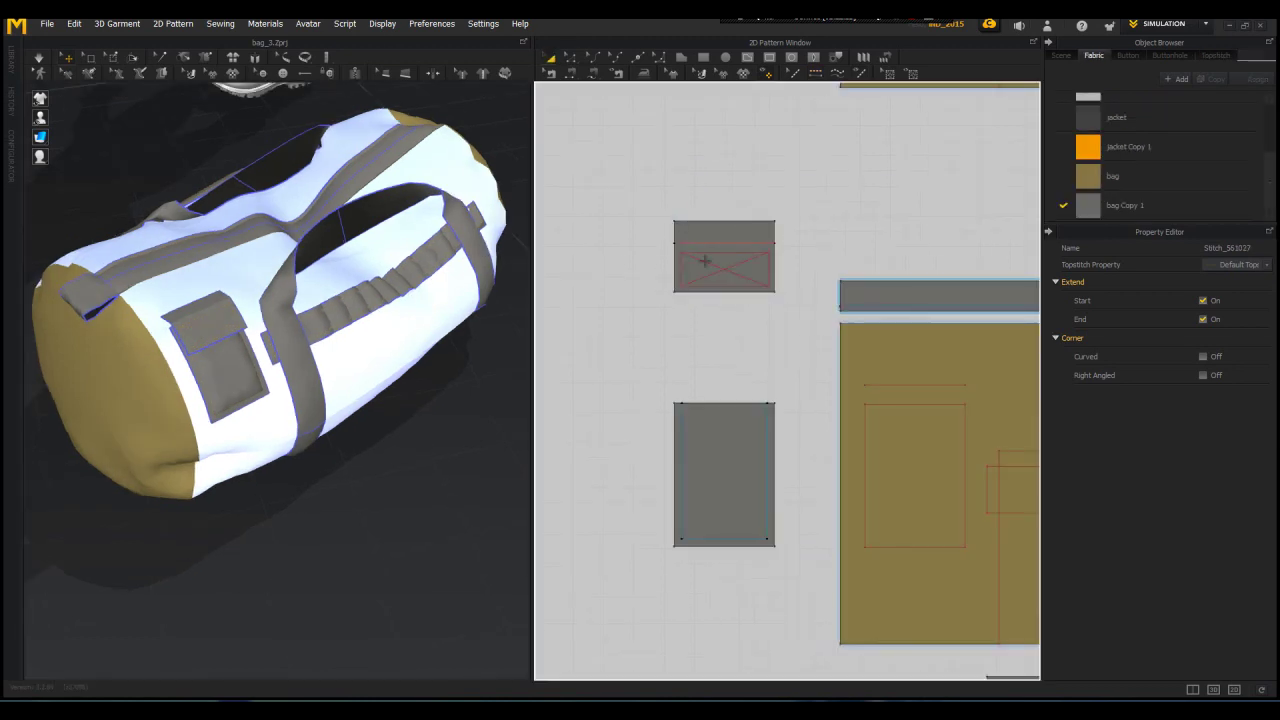
left_click(740, 267)
left_click(740, 262, "shift")
left_click(706, 262, "shift")
scroll(699, 264, "down", 7)
key("ctrl+v")
left_click(672, 212)
key("Return")
key("ctrl+v")
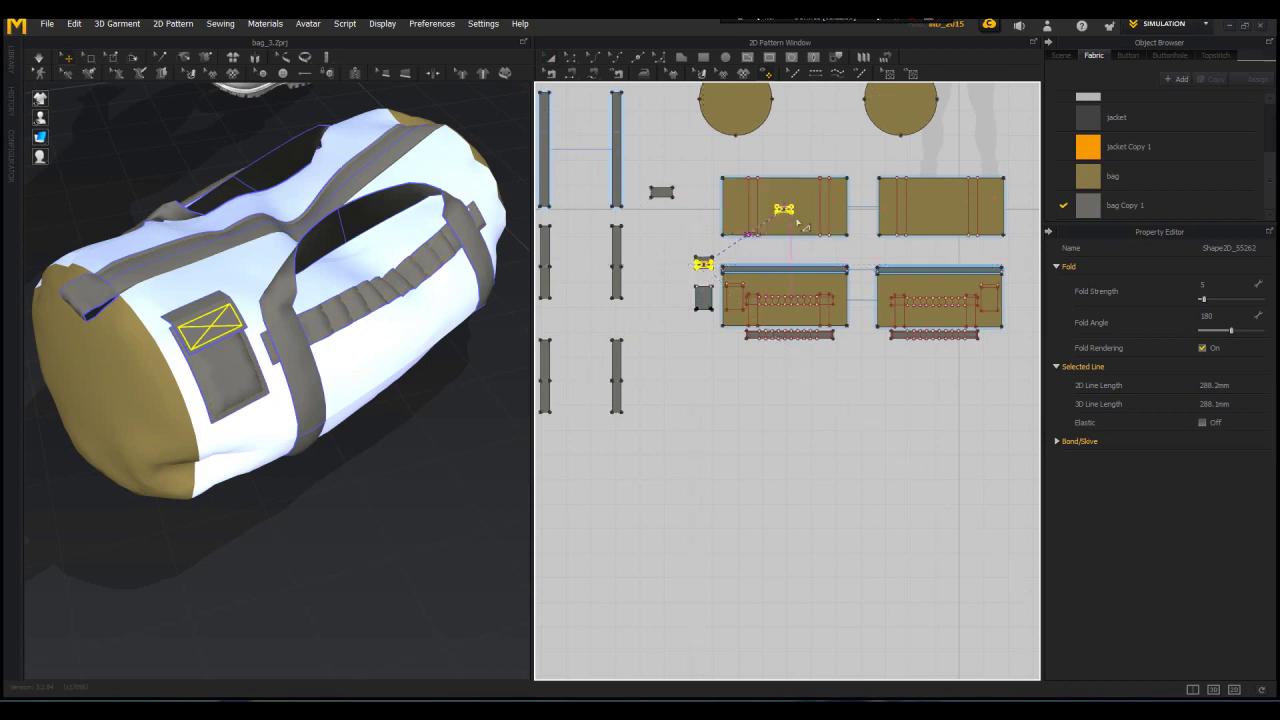
left_click(797, 218)
scroll(803, 212, "up", 3)
mouse_move(770, 170)
left_mouse_down()
mouse_move(800, 206)
mouse_move(785, 190)
left_mouse_up()
Step: Try to place the rotated crossed rectangle on the small tab beside the large panel, and undo the placement
key("ctrl+c")
key("ctrl+v")
left_click_drag(567, 168, 566, 171)
scroll(665, 231, "down", 2)
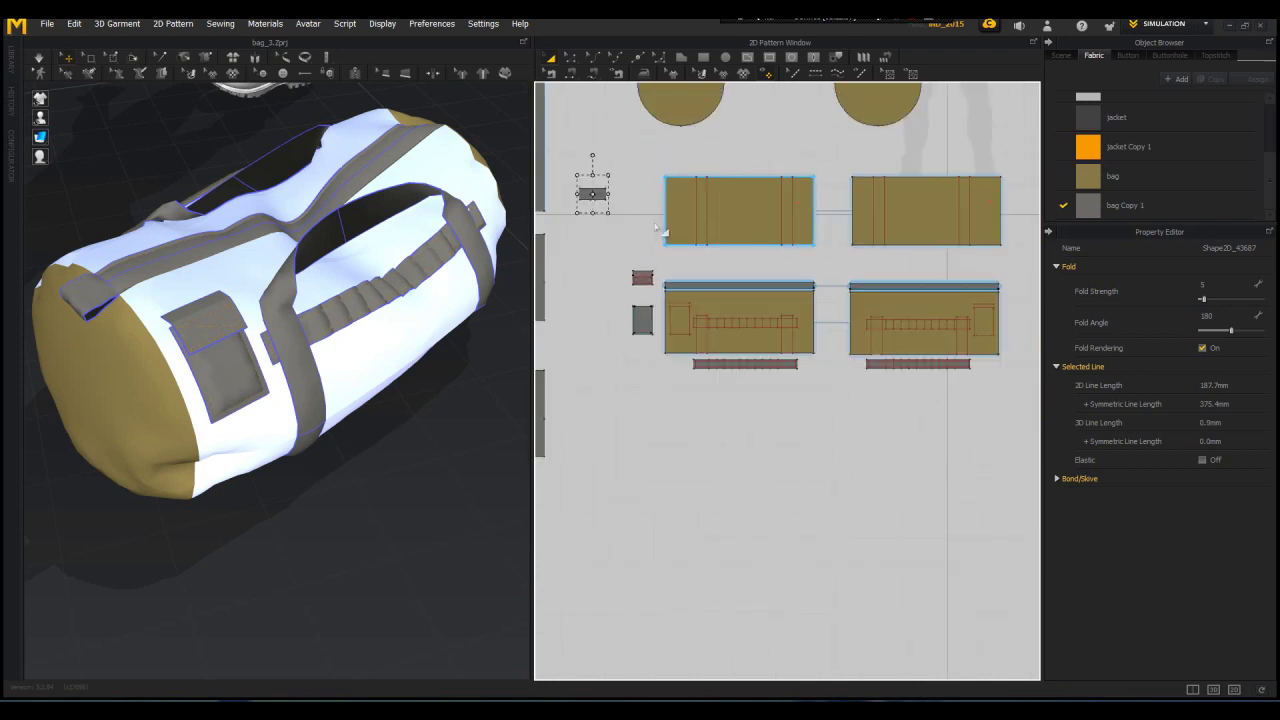
key("ctrl+z")
scroll(740, 243, "up", 3)
scroll(738, 240, "down", 3)
scroll(718, 228, "up", 3)
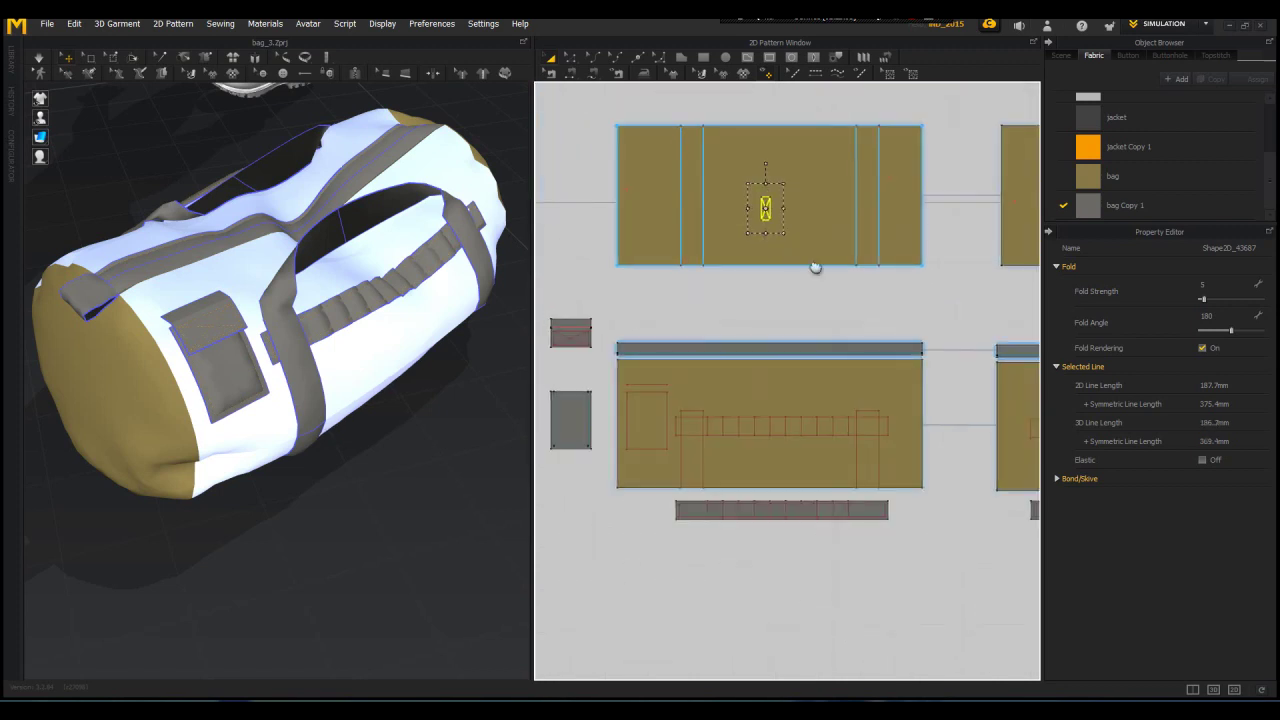
middle_click_drag(794, 254, 957, 352)
left_click_drag(928, 301, 632, 257)
key("ctrl+z")
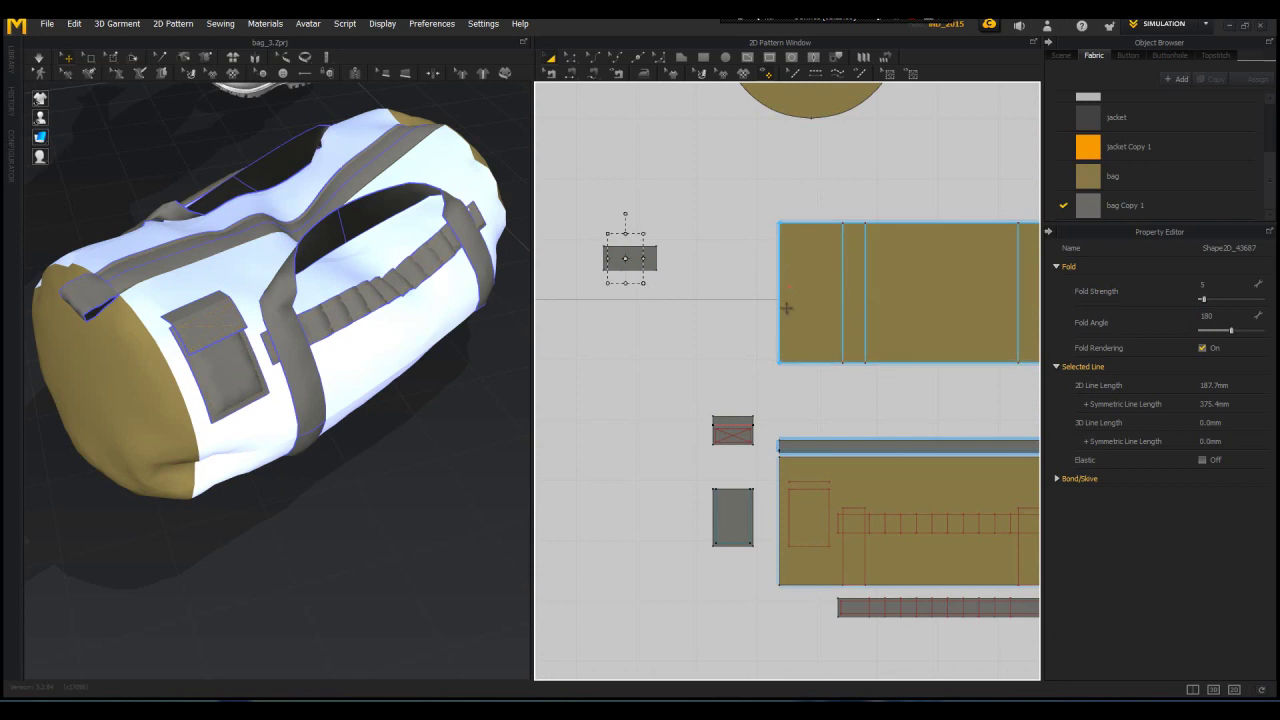
Step: Place a copy of the crossed rectangle near the end of the small tab and apply the topstitch to its lines
middle_click_drag(865, 328, 879, 395)
scroll(703, 339, "up", 2)
key("ctrl+z")
key("ctrl+z")
key("ctrl+v")
key("a")
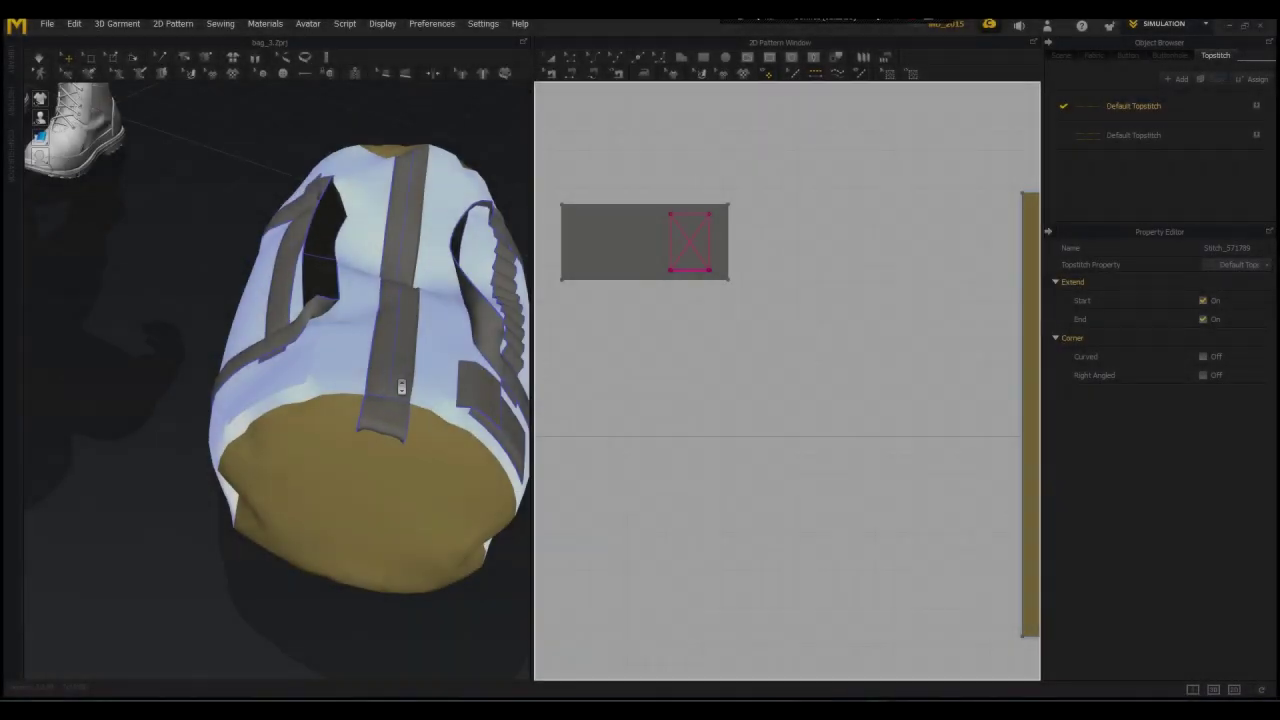
scroll(401, 387, "down", 3)
right_click_drag(401, 387, 440, 372)
scroll(637, 383, "down", 8)
Step: Delete the crosswise internal lines from the webbing strip below the second pocket-side panel, keeping its border lines
key("z")
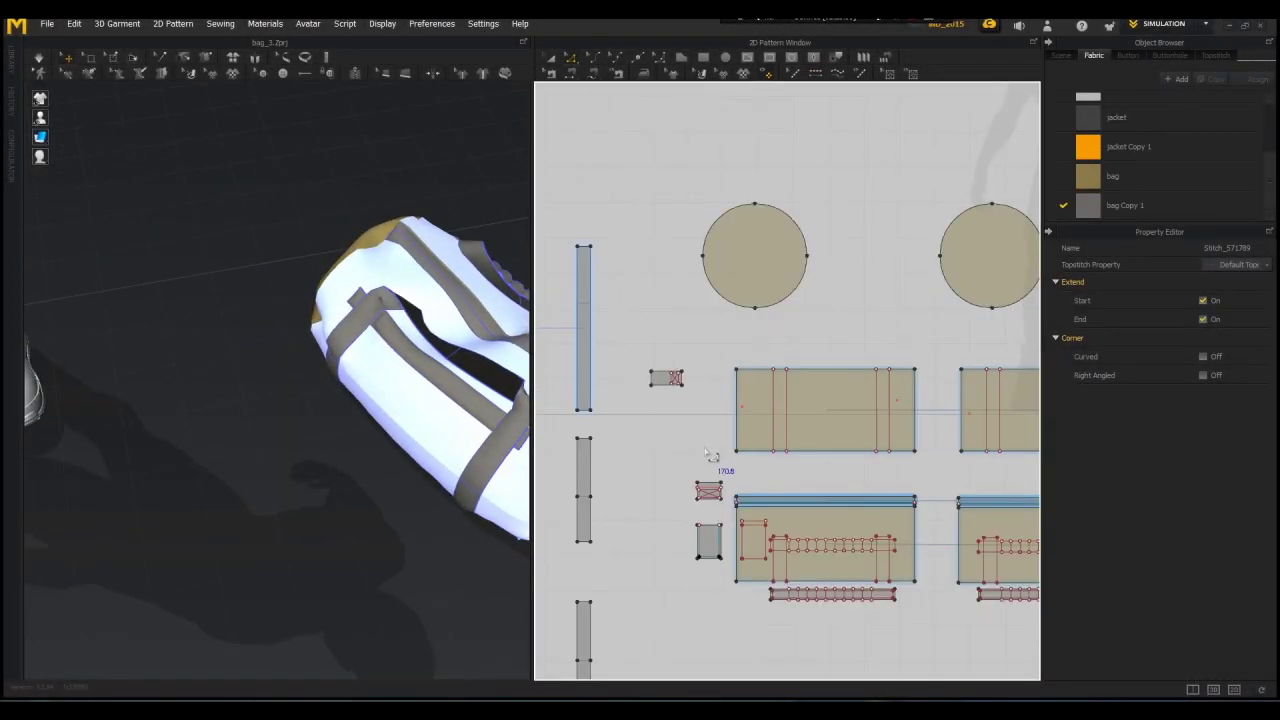
middle_click_drag(1010, 590, 850, 482)
scroll(850, 482, "up", 3)
left_click(830, 493)
left_click(847, 495, "shift")
left_click(848, 494, "shift")
left_click(846, 493, "shift")
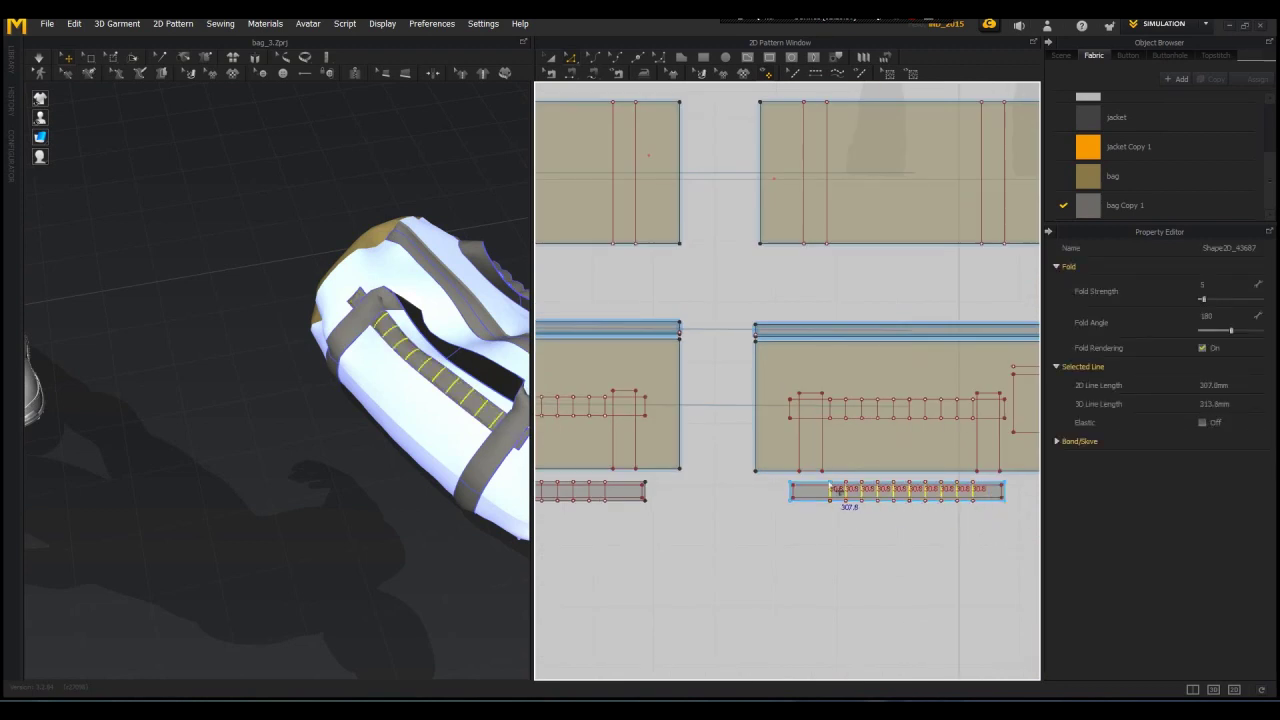
key("Delete")
Step: Run the simulation to settle the bag and view it from its side
key("space")
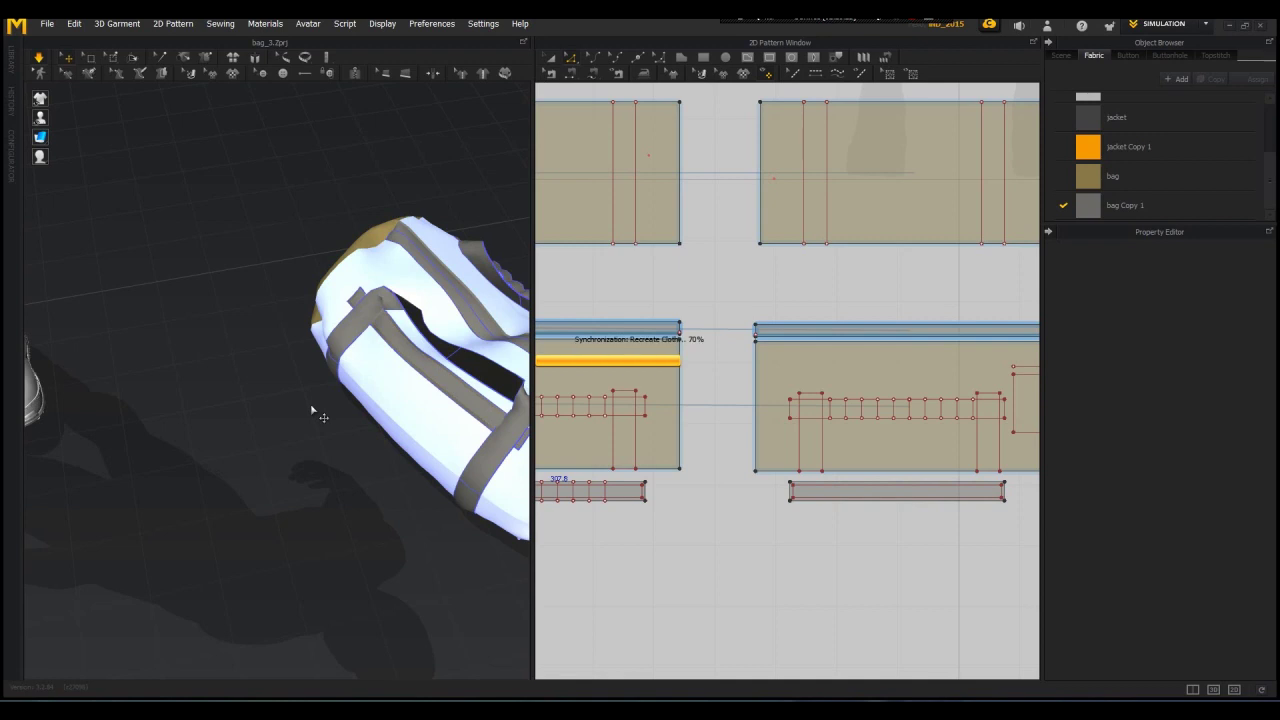
scroll(318, 408, "down", 3)
right_click_drag(318, 408, 514, 314)
left_click(337, 366)
right_click_drag(337, 366, 202, 326)
scroll(652, 359, "down", 3)
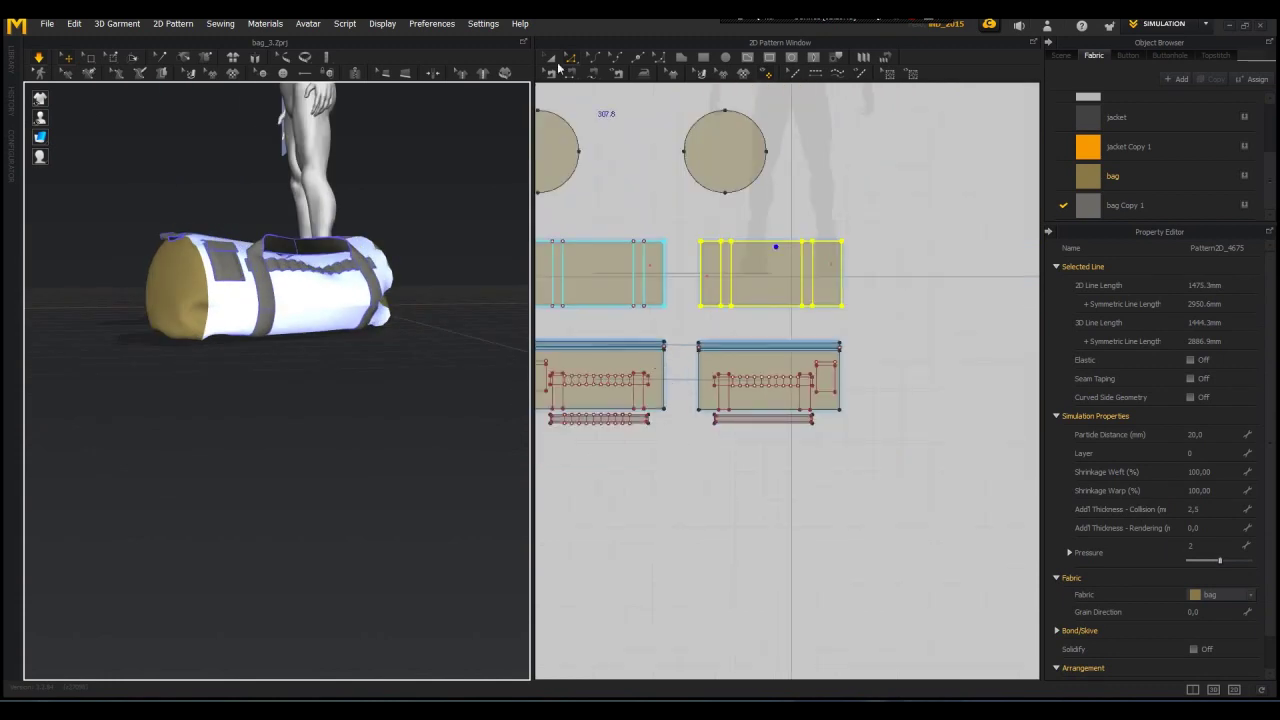
Step: Move both webbing strips together to the free area above the long strap pieces
left_click(550, 59)
middle_click_drag(717, 189, 961, 228)
scroll(734, 251, "down", 3)
left_click(755, 222)
left_click(794, 294, "shift")
left_click(944, 441)
left_click(908, 390)
left_click(816, 393, "shift")
left_click_drag(872, 429, 750, 386)
left_click(902, 389, "shift")
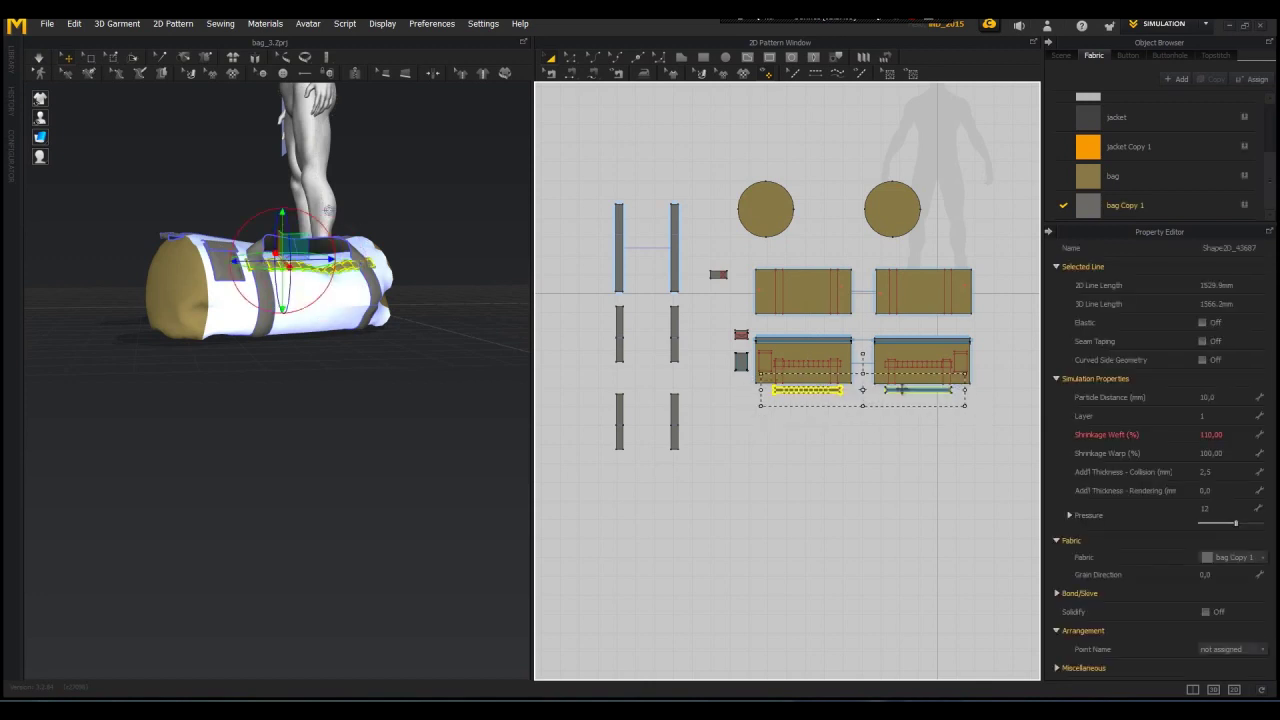
left_click(893, 391)
left_click_drag(977, 437, 563, 153)
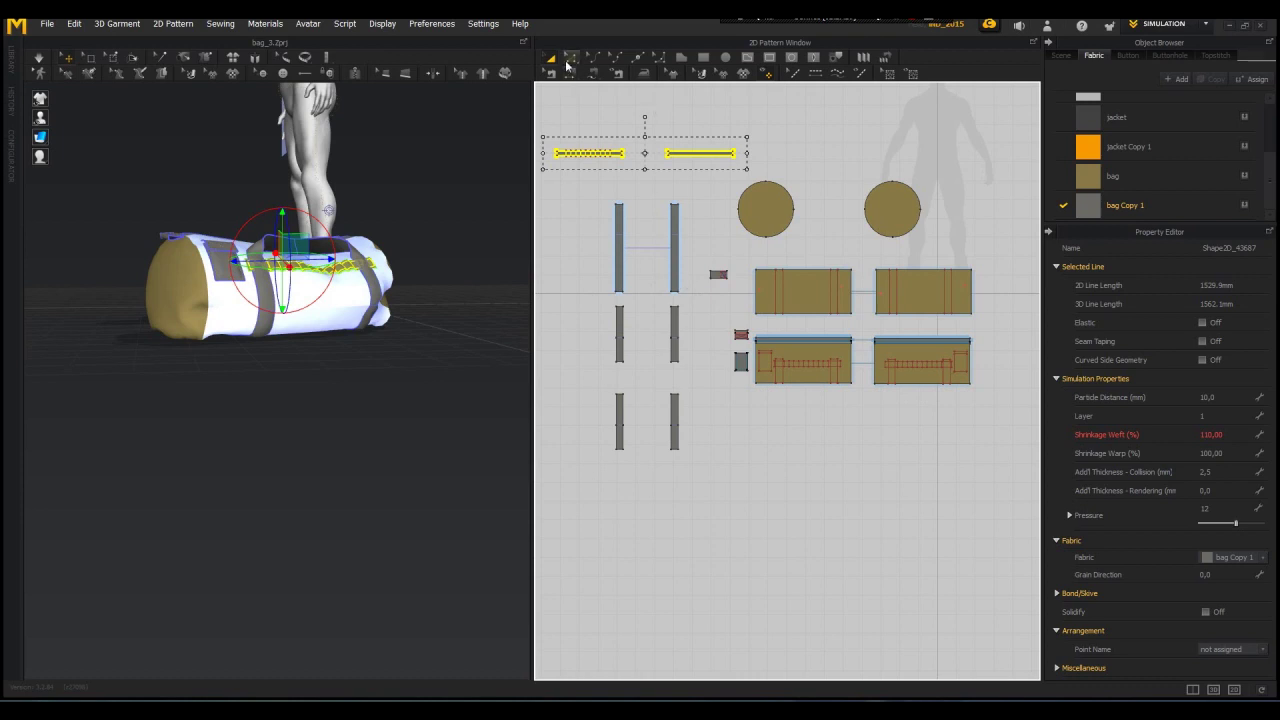
Step: Set the particle distance of the round end panels, body panels and attached long strips to 10 mm
left_click(767, 212)
left_click(819, 298, "shift")
left_click(886, 219, "shift")
left_click(826, 354, "shift")
left_click(884, 352, "shift")
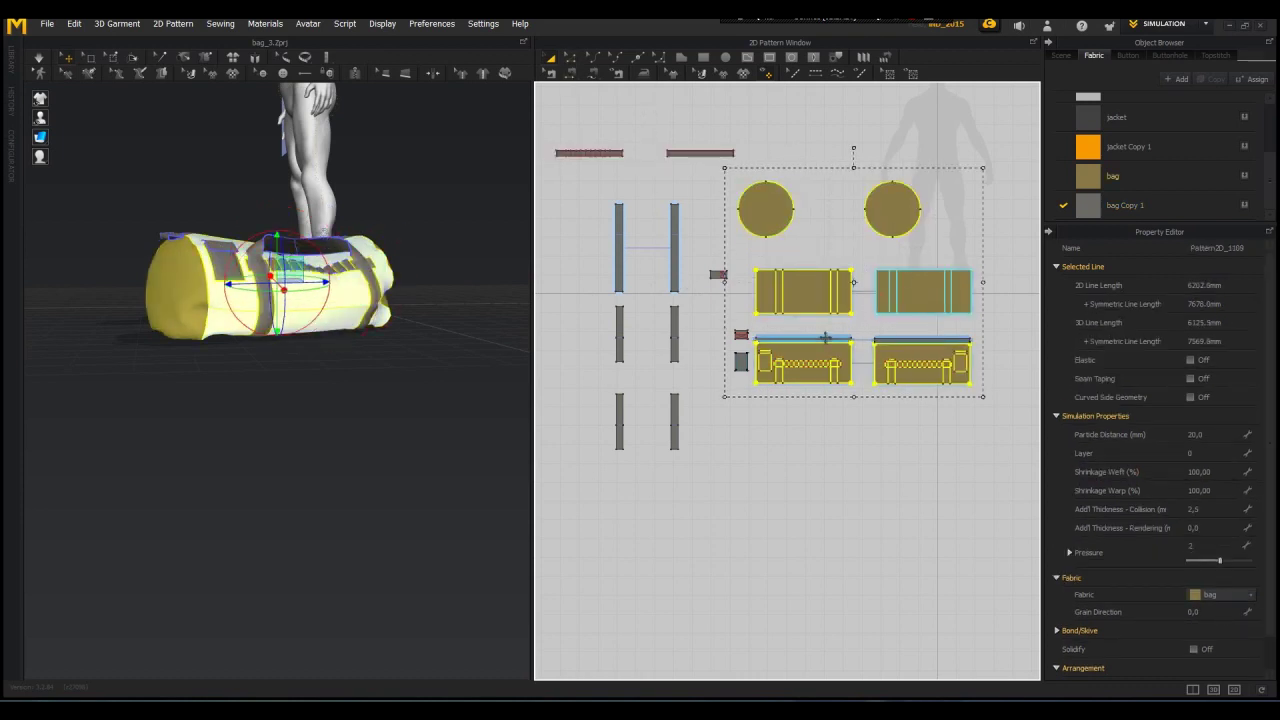
scroll(825, 338, "up", 2)
scroll(902, 337, "up", 5)
left_click(907, 343, "shift")
scroll(907, 341, "down", 6)
left_click(1216, 434)
type("1")
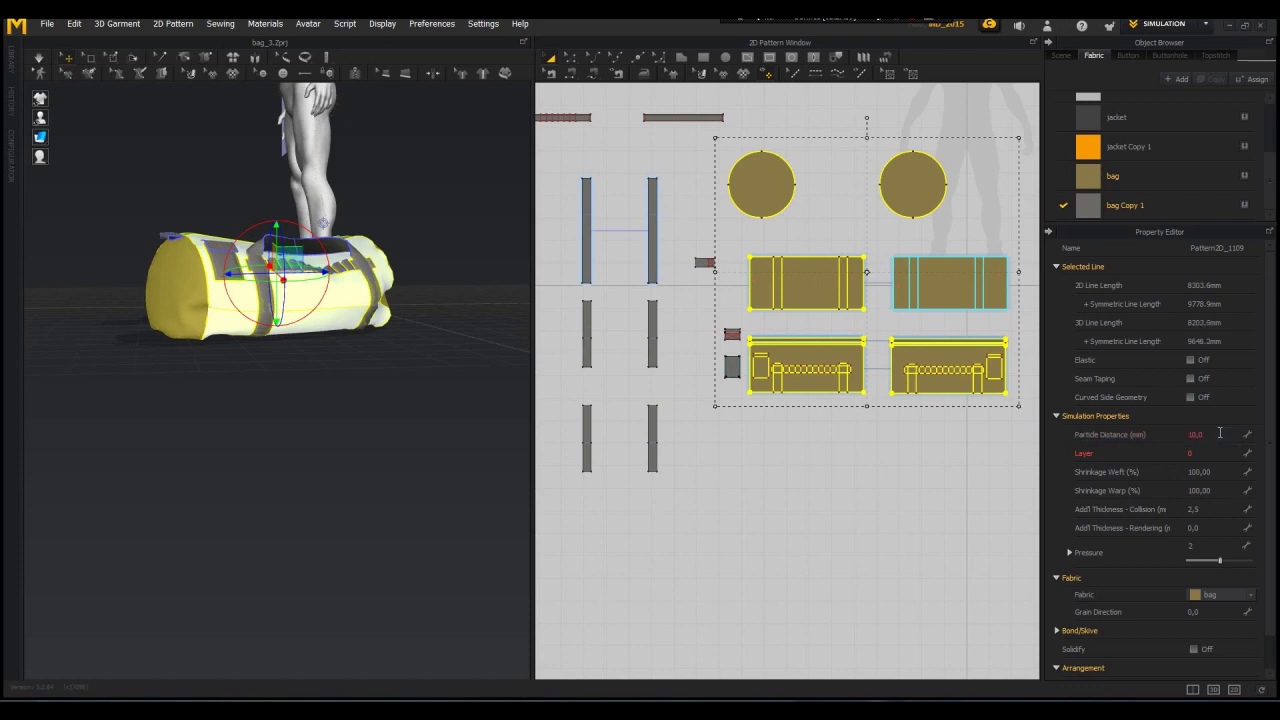
Step: Unfreeze the two large side panels that carry the pocket and webbing outlines
right_click_drag(272, 215, 351, 269)
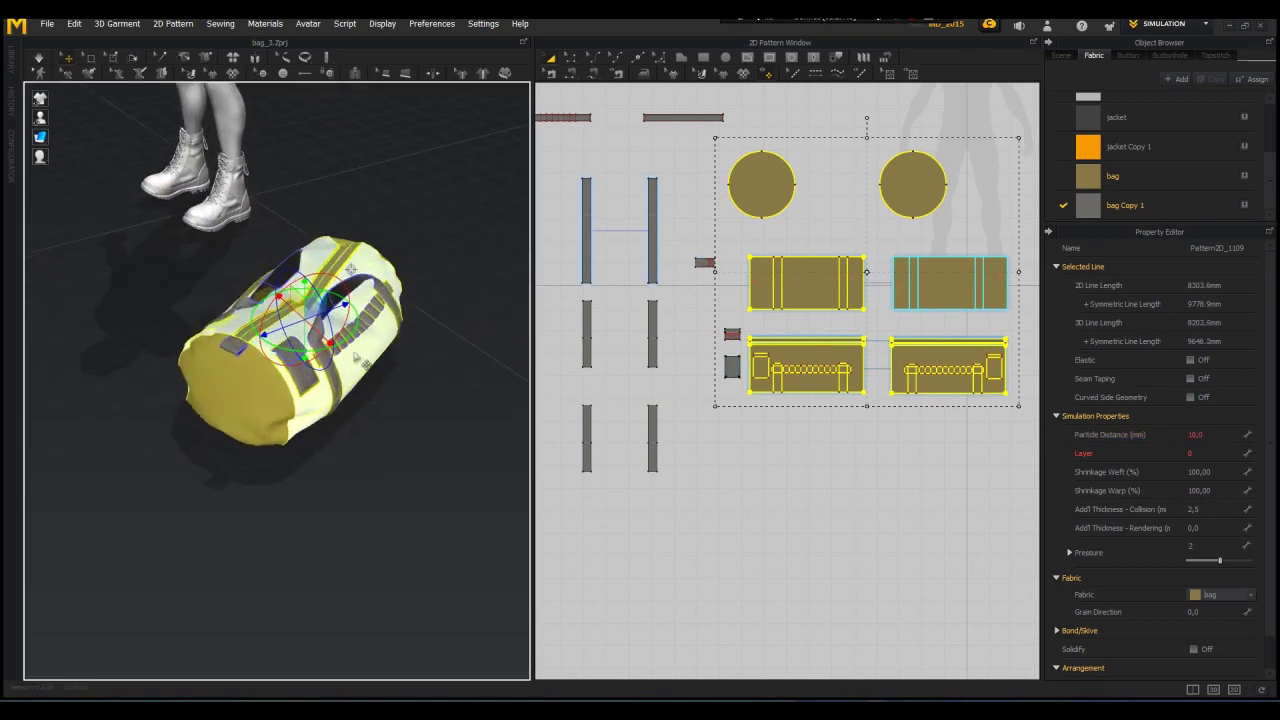
scroll(732, 324, "down", 6)
left_click(757, 207)
left_click(770, 305)
left_click(828, 306, "shift")
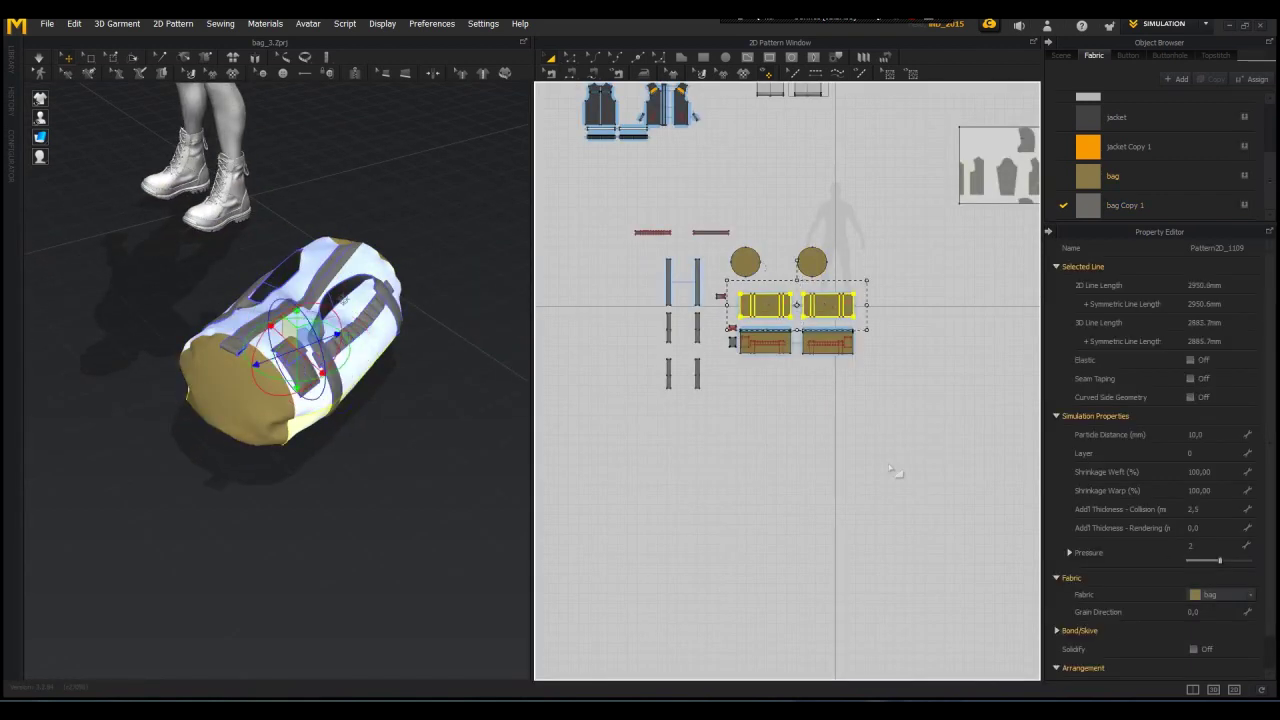
scroll(812, 353, "up", 4)
left_click(735, 349)
left_click(834, 325, "shift")
right_click(288, 295)
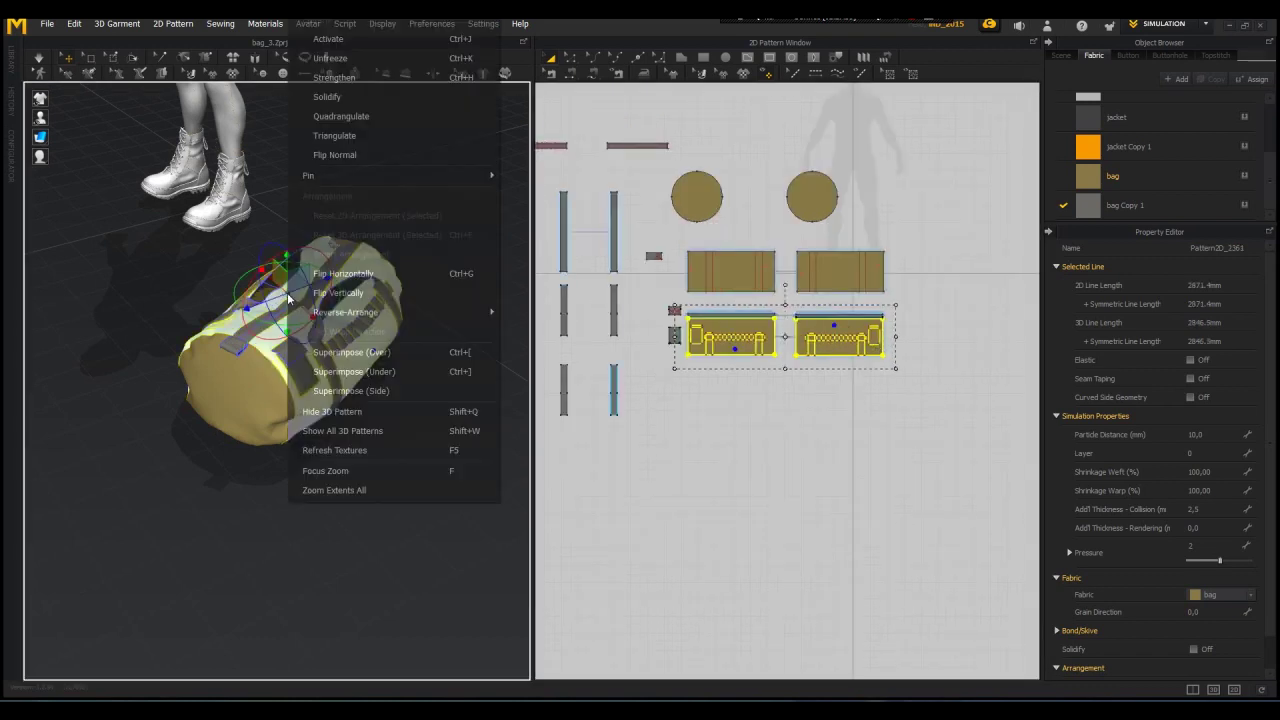
left_click(349, 57)
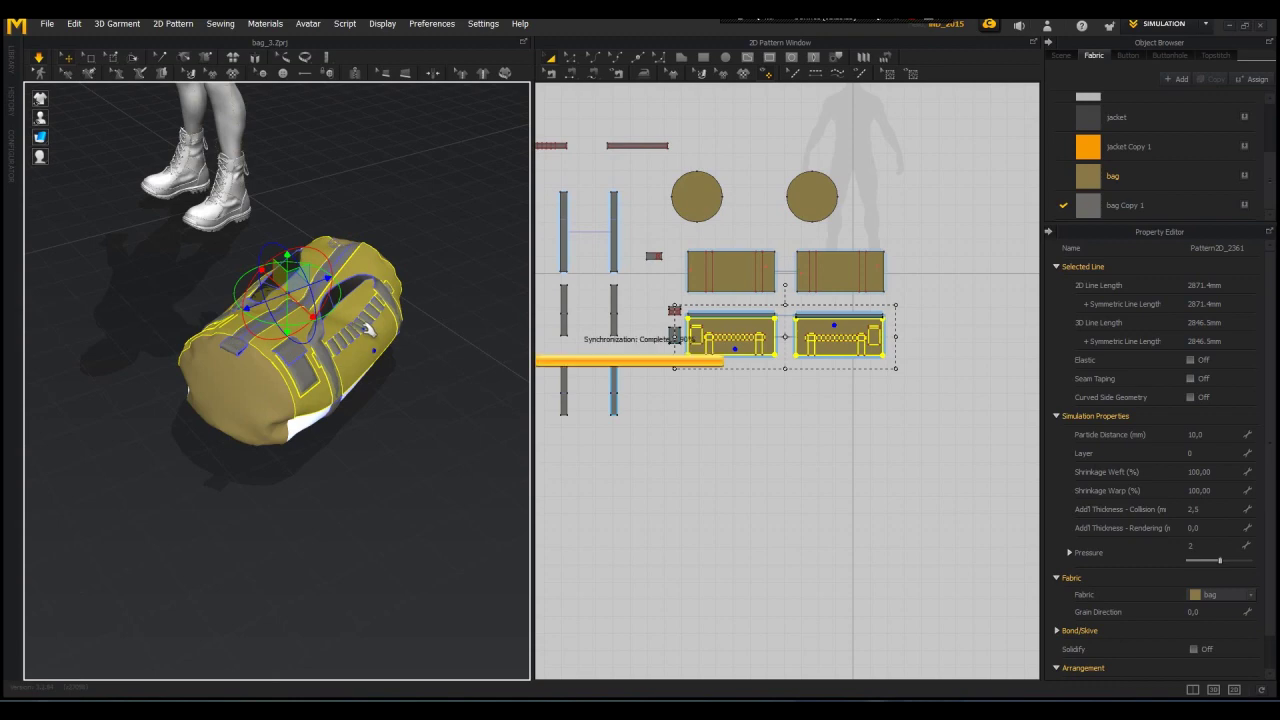
Step: Simulate the bag with the unfrozen side panels and view it from above
key("space")
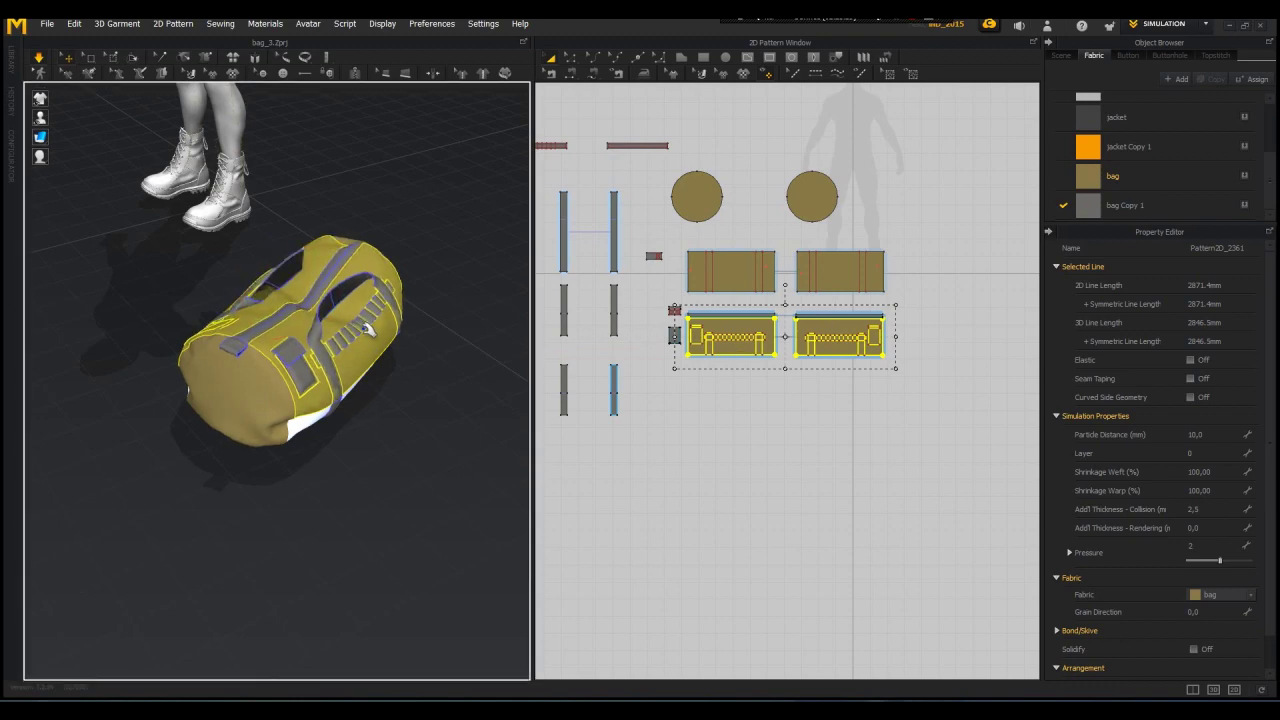
key("space")
right_click_drag(368, 330, 426, 316)
left_click(475, 298)
scroll(475, 298, "up", 3)
scroll(576, 329, "up", 3)
Step: Set the fold angle of the seams joining the round end panels to the bag's body panels to 270
left_click(571, 59)
left_click(551, 74)
scroll(755, 240, "down", 4)
left_click(551, 58)
left_click(571, 59)
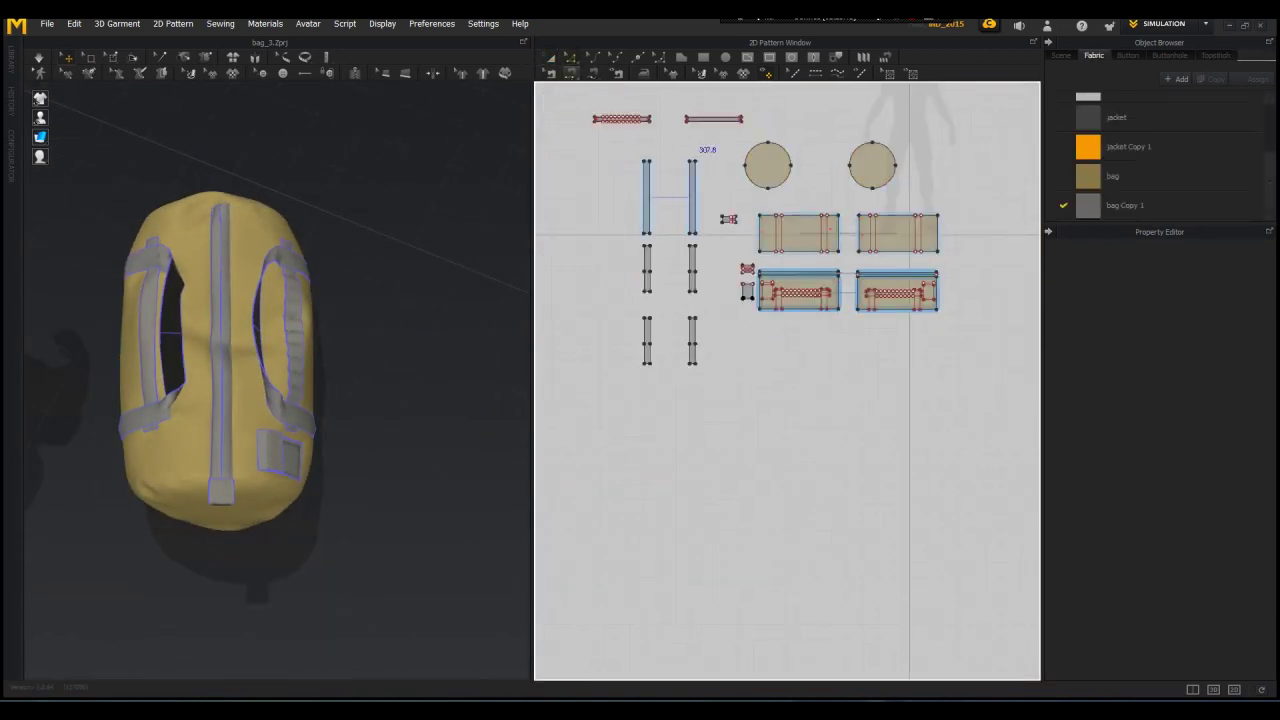
scroll(757, 237, "up", 3)
left_click(758, 238)
left_click(551, 74)
left_click(759, 222)
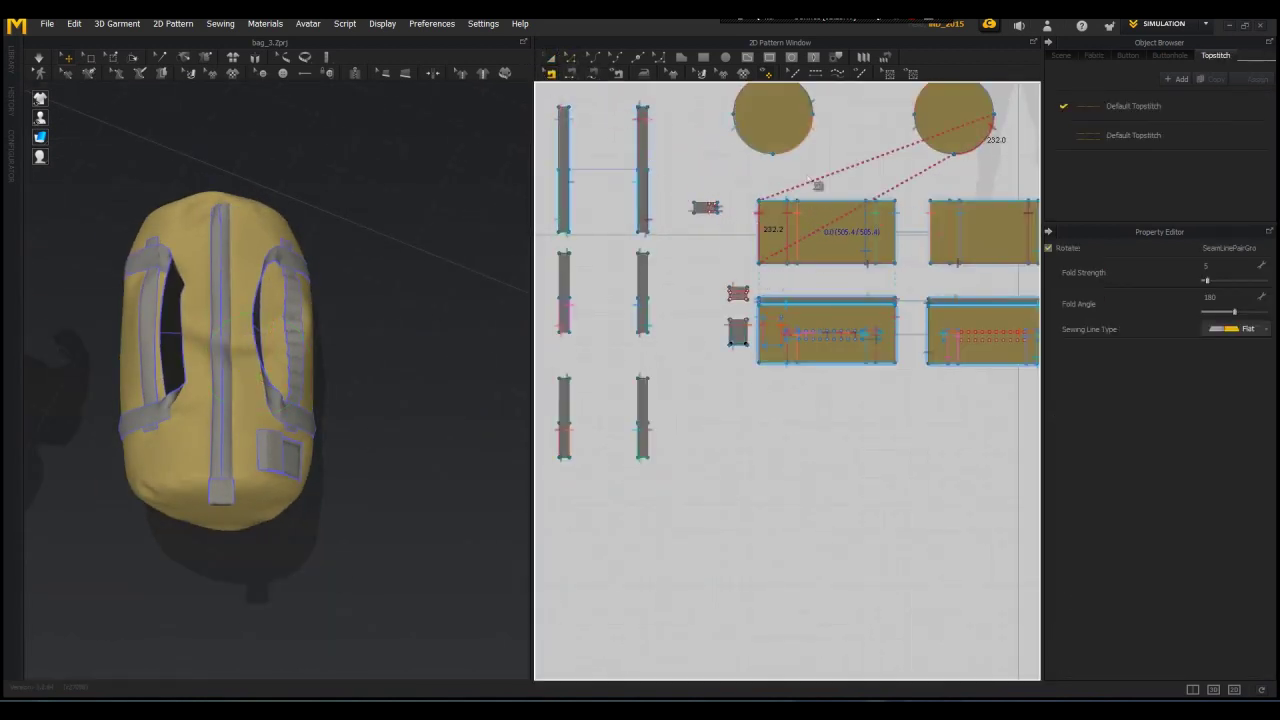
scroll(806, 166, "down", 3)
left_click(968, 177)
middle_click_drag(965, 165, 968, 183)
left_click_drag(963, 182, 743, 122)
left_click_drag(1236, 313, 1243, 316)
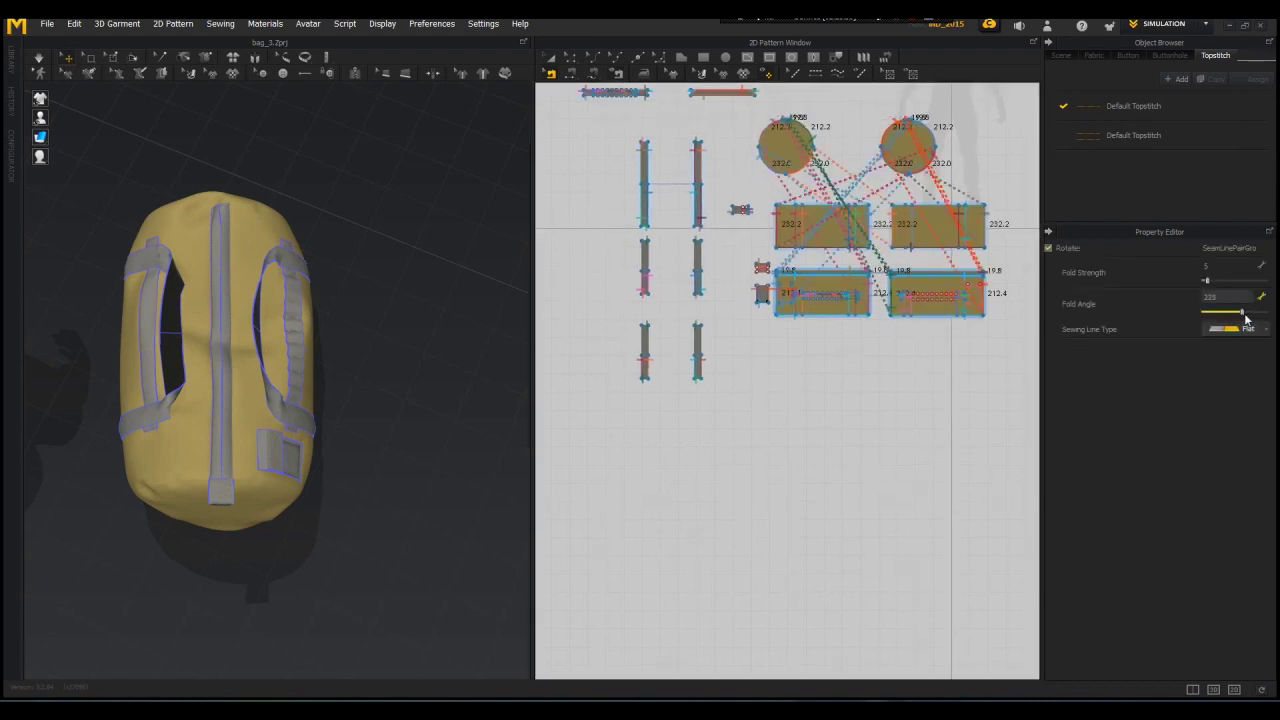
key("Return")
Step: Set the fold strength of the round end panels' seams to 15
left_click(1223, 266)
type("15")
key("Return")
right_click_drag(422, 282, 429, 209)
scroll(449, 245, "up", 4)
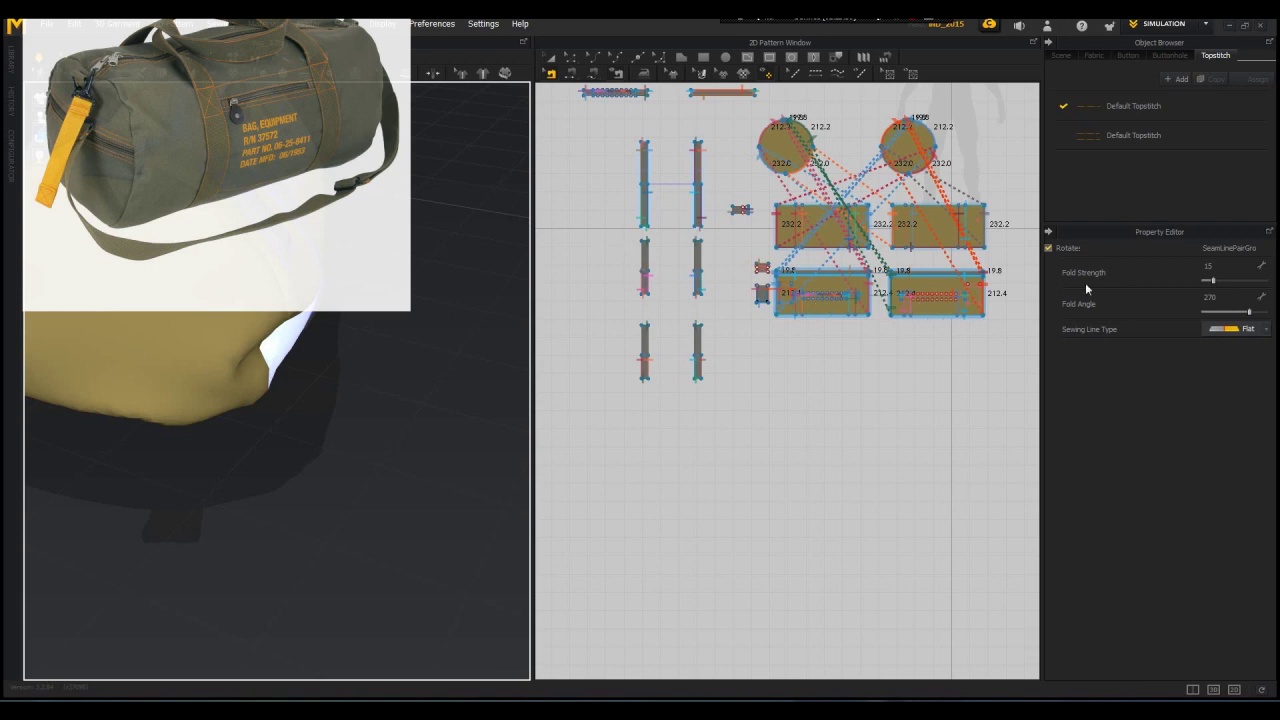
Step: Set the fold strength of the round end panels' seams to 10 and simulate the bag
left_click(1243, 267)
type("10")
key("Return")
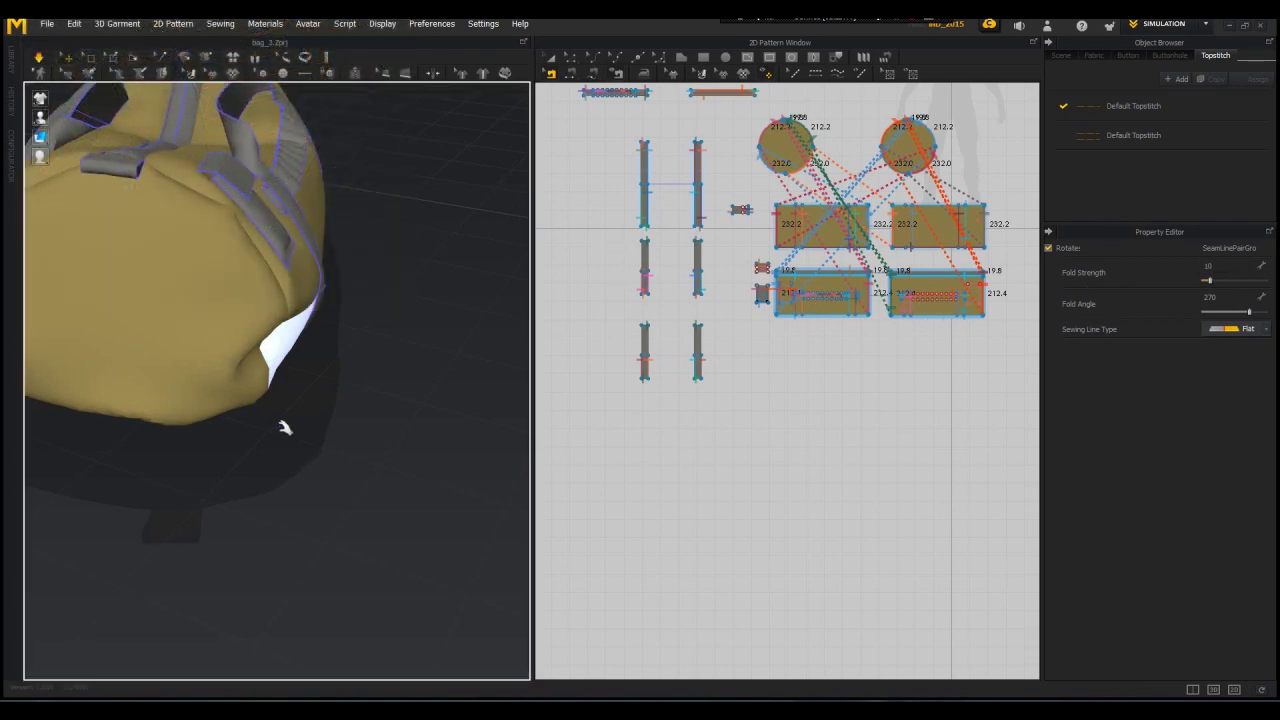
right_click_drag(285, 428, 285, 430)
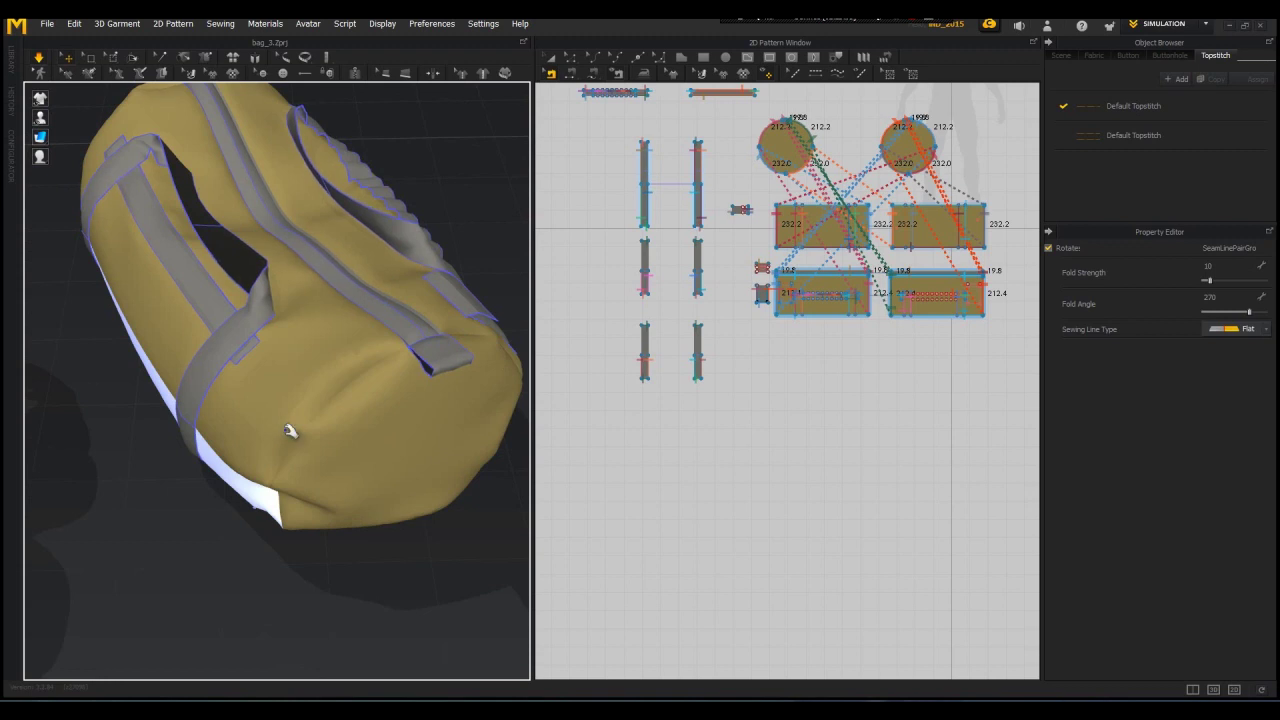
key("space")
scroll(295, 436, "down", 5)
right_click_drag(295, 436, 721, 320)
Step: Draw a horizontal internal line about 295.6 mm long across the middle of the first round end panel
left_click(550, 57)
scroll(650, 180, "down", 5)
scroll(746, 213, "up", 5)
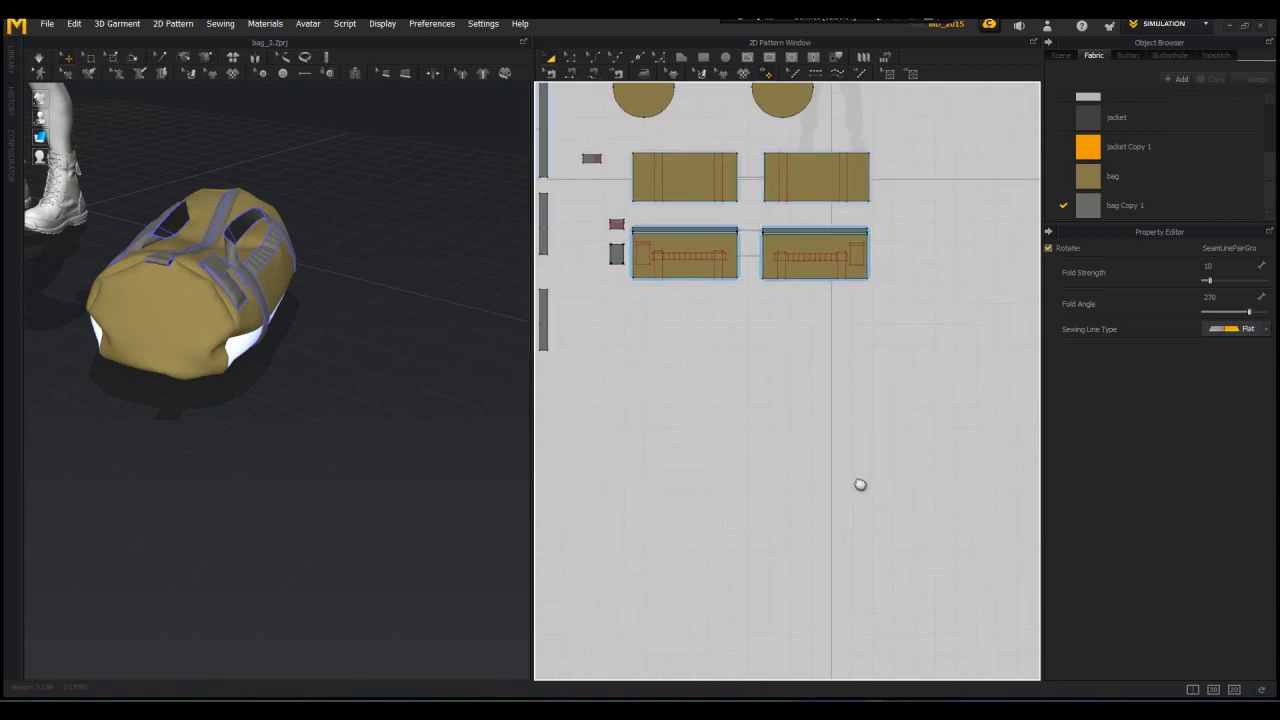
middle_click_drag(860, 483, 911, 626)
left_click(571, 57)
scroll(656, 225, "up", 5)
left_click(748, 58)
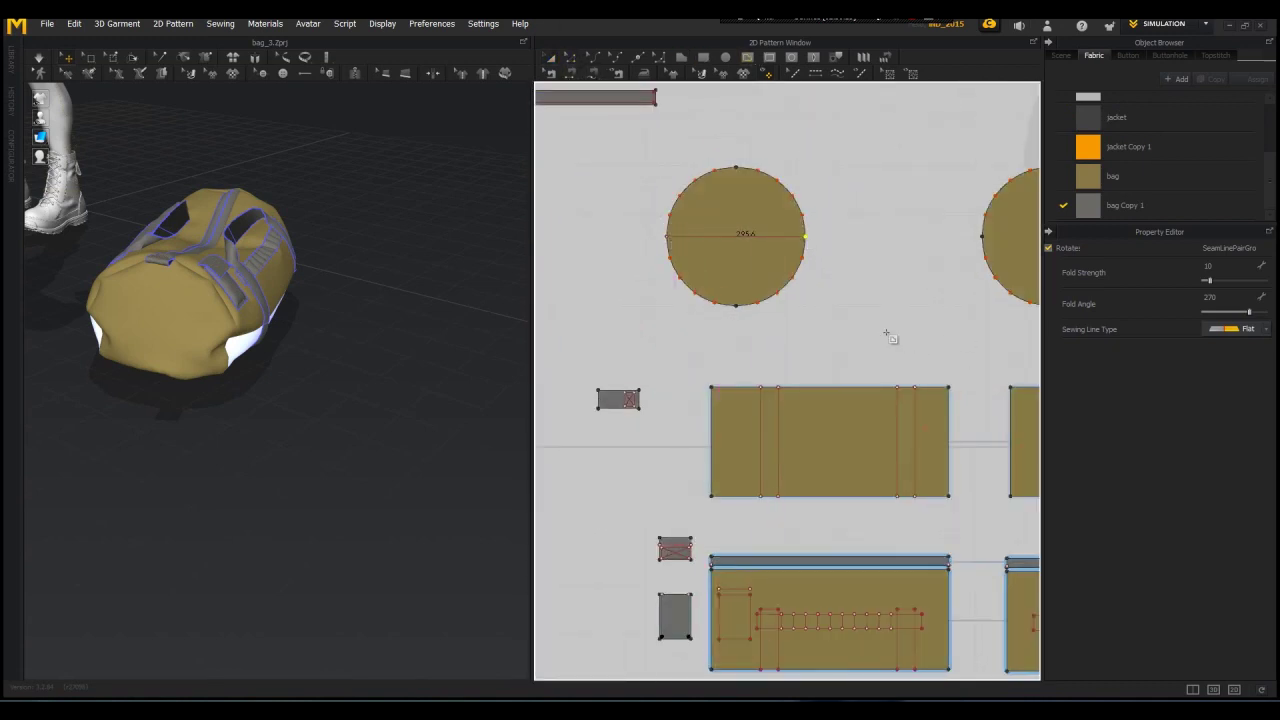
key("Return")
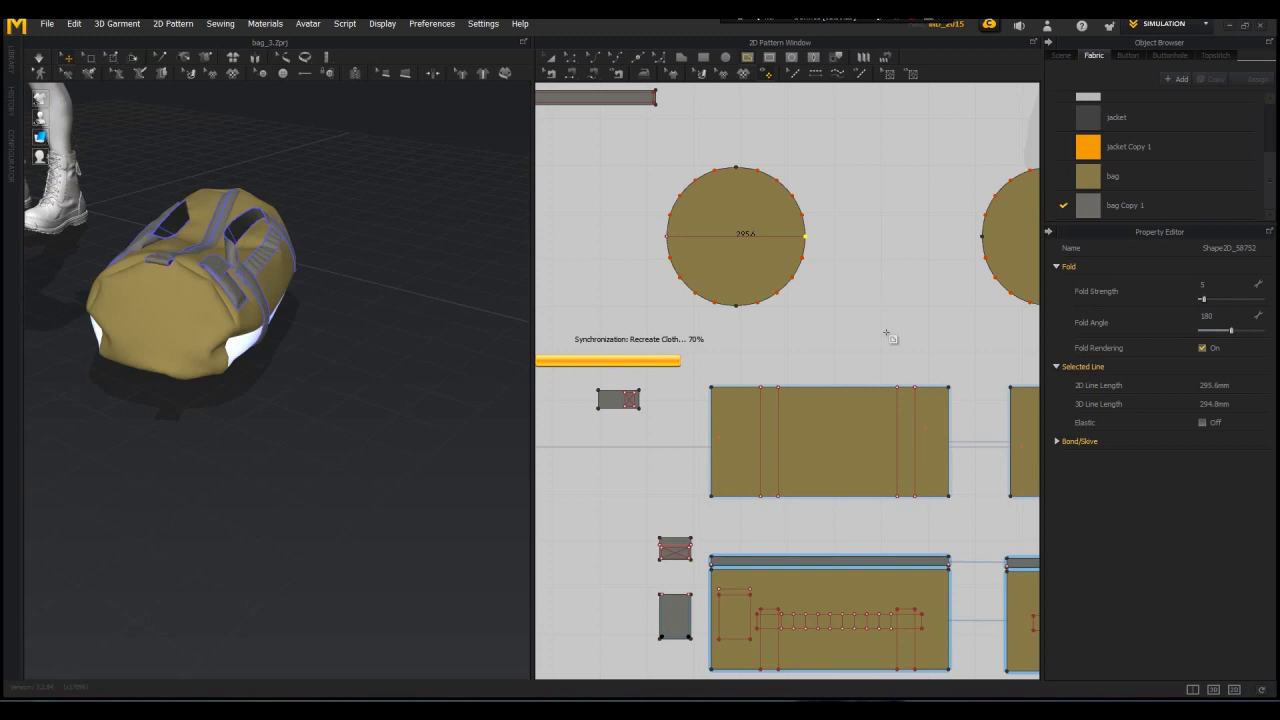
Step: Add a matching horizontal internal line across the middle of the second round end panel
middle_click_drag(886, 332, 780, 334)
middle_click_drag(843, 325, 745, 340)
right_click_drag(396, 338, 412, 307)
left_click(890, 264)
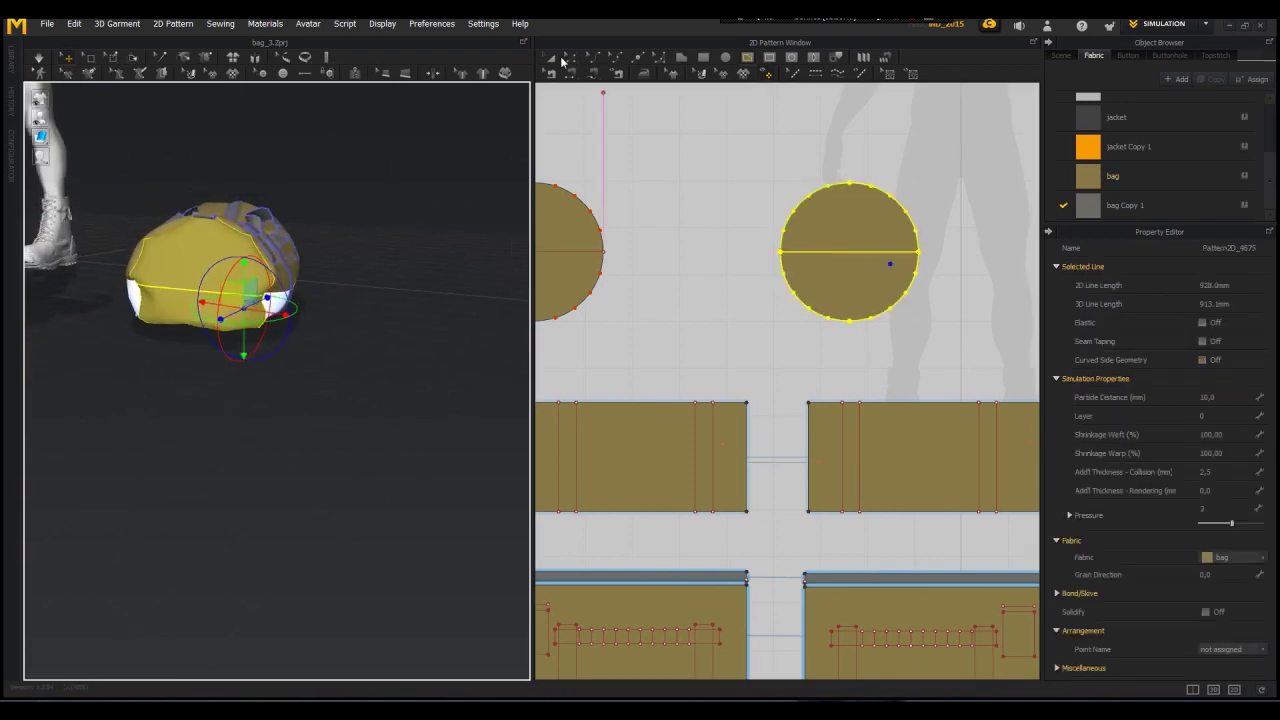
scroll(600, 182, "down", 3)
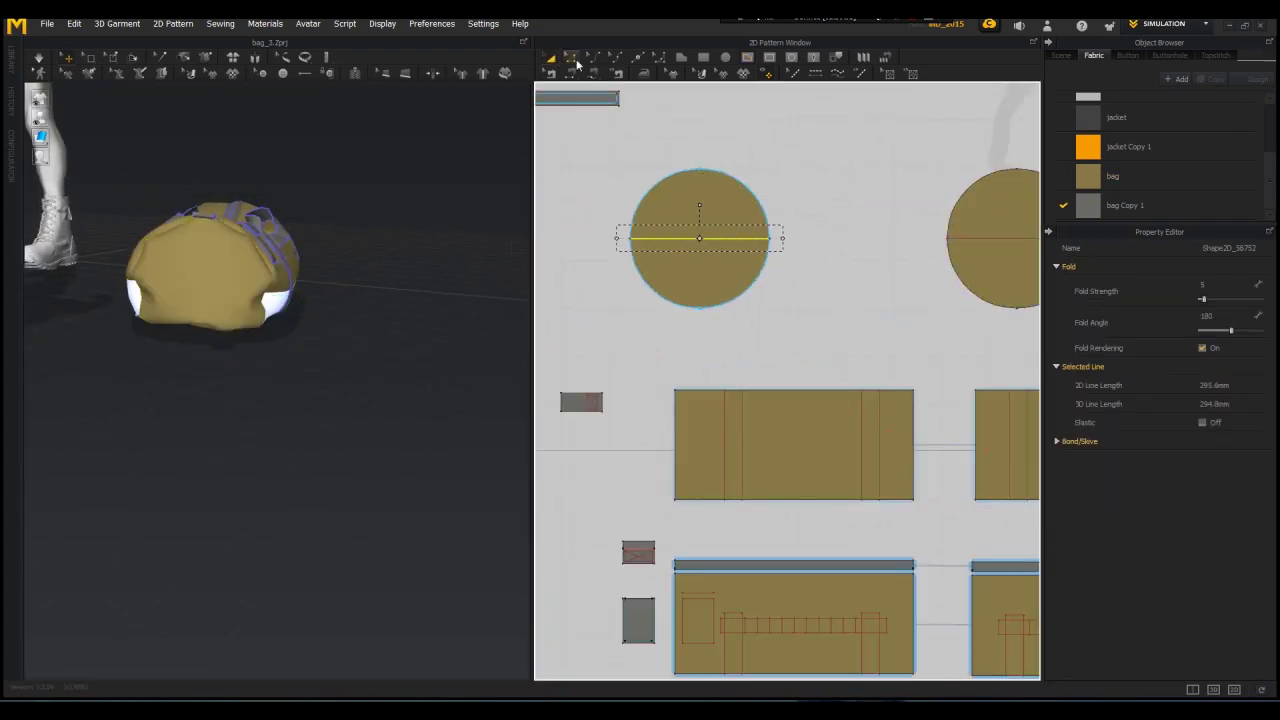
Step: Cut both round end panels into upper and lower halves along their horizontal internal lines
left_click(575, 60)
left_click(691, 238)
left_click(990, 239, "shift")
right_click(988, 238)
left_click(1016, 353)
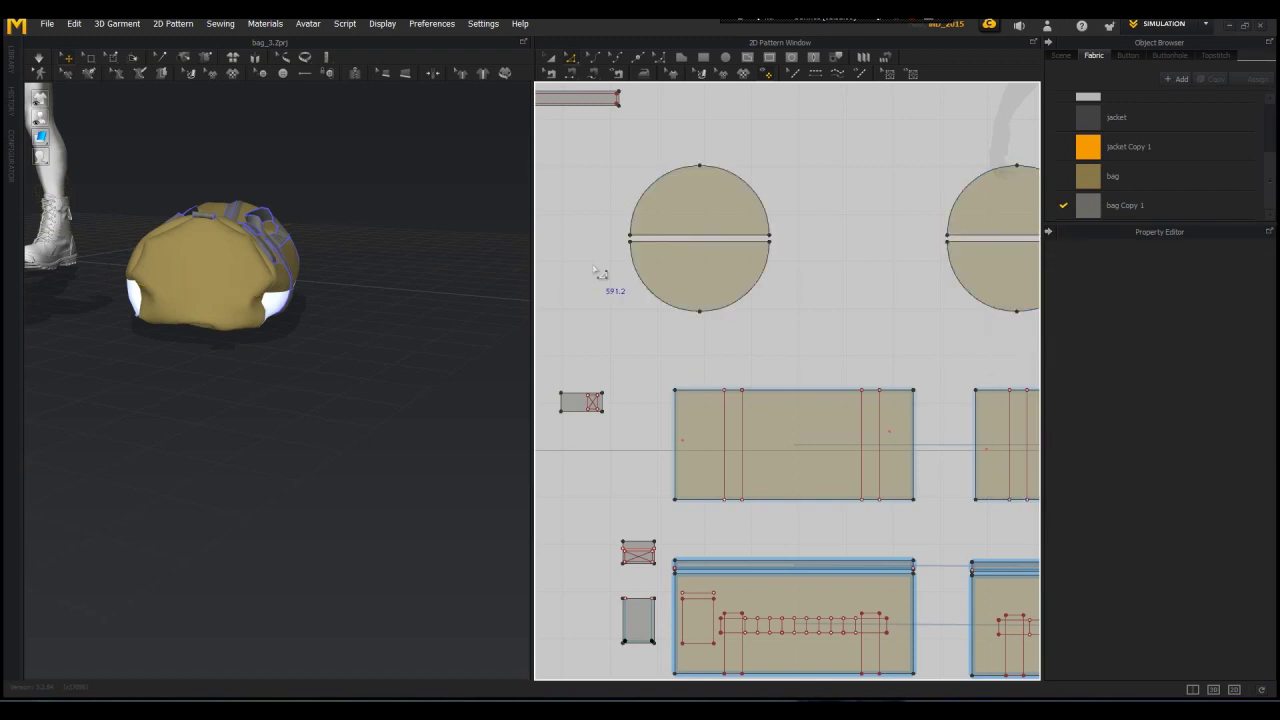
Step: Assign the bag Copy 1 fabric to the lower halves of the round ends and the two bottom body panels
key("a")
left_click(657, 250)
scroll(757, 290, "down", 3)
scroll(880, 273, "up", 2)
left_click(891, 272, "shift")
right_click_drag(372, 263, 297, 237)
scroll(407, 263, "up", 3)
middle_click_drag(297, 237, 257, 330)
right_click_drag(257, 330, 205, 304)
scroll(205, 304, "up", 3)
left_click(764, 454)
left_click(930, 432, "shift")
left_click(682, 292, "shift")
left_click(940, 288, "shift")
left_click(1221, 595)
left_click(1223, 610)
scroll(314, 278, "down", 3)
Step: Simulate the two-tone bag and inspect its end, handles and pocket up close
right_click_drag(314, 278, 382, 549)
scroll(734, 505, "down", 1)
middle_click_drag(734, 505, 740, 431)
scroll(708, 477, "up", 6)
middle_click_drag(708, 477, 703, 360)
key("space")
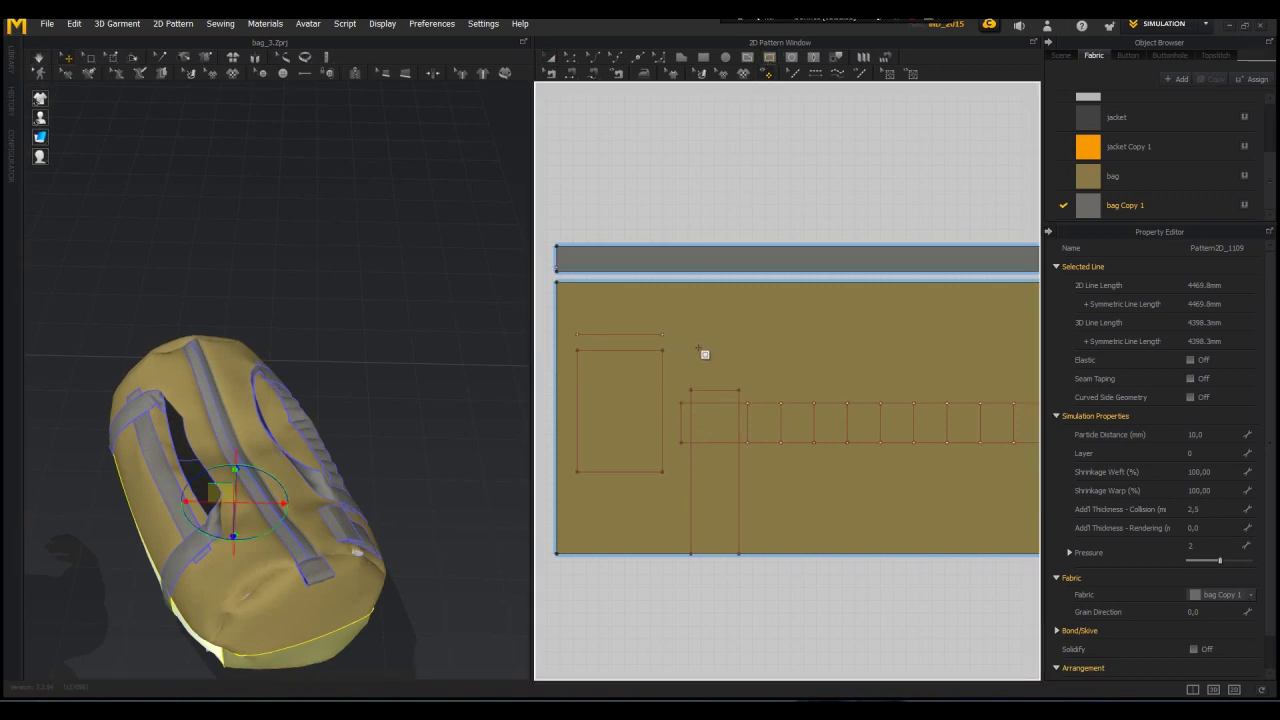
right_click_drag(462, 326, 268, 446)
middle_click_drag(268, 446, 316, 418)
scroll(320, 452, "up", 2)
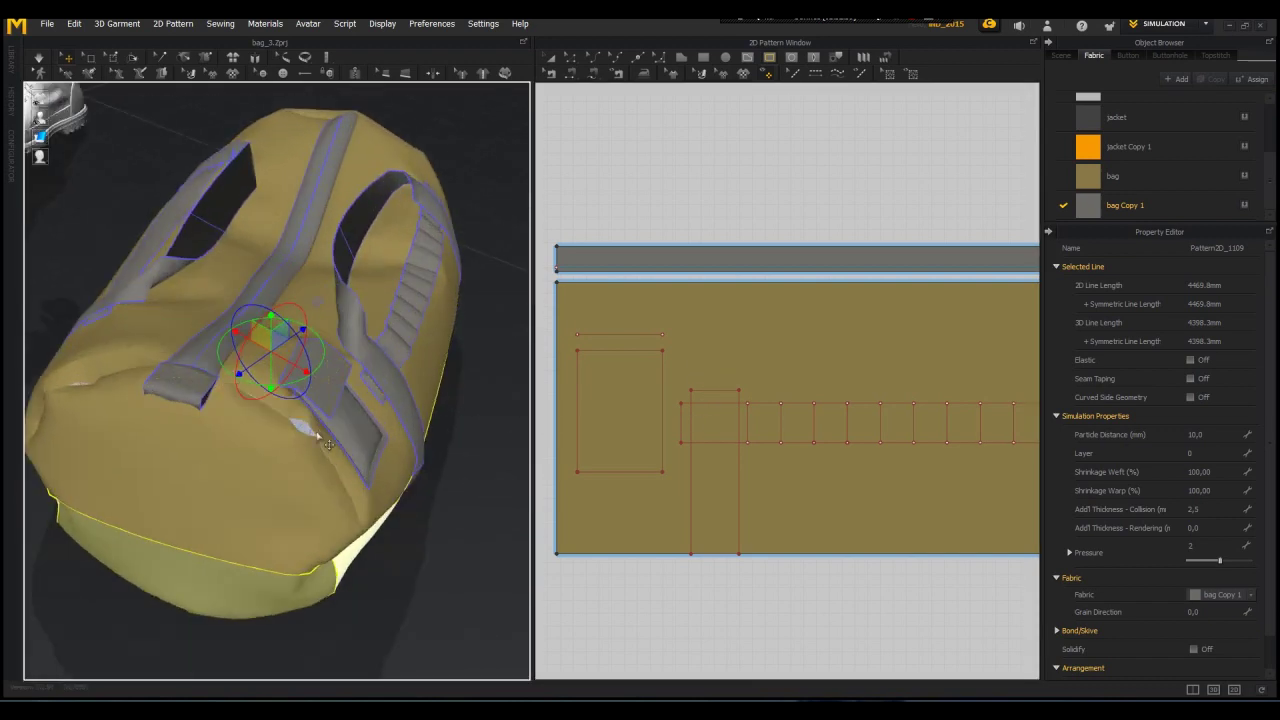
key("space")
key("space")
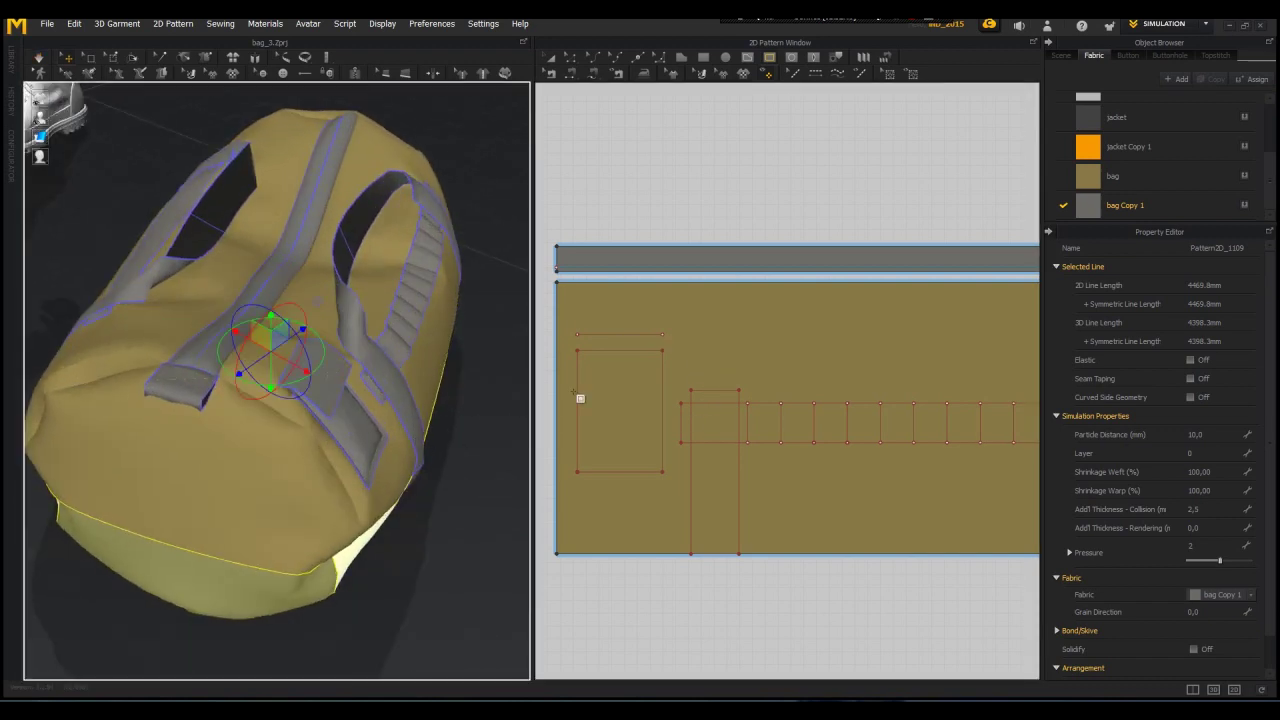
Step: Draw a small internal rectangle on the side panel inside the crossing of the strap and webbing outlines
left_click(744, 228)
left_click(634, 377)
left_click_drag(695, 410, 733, 440)
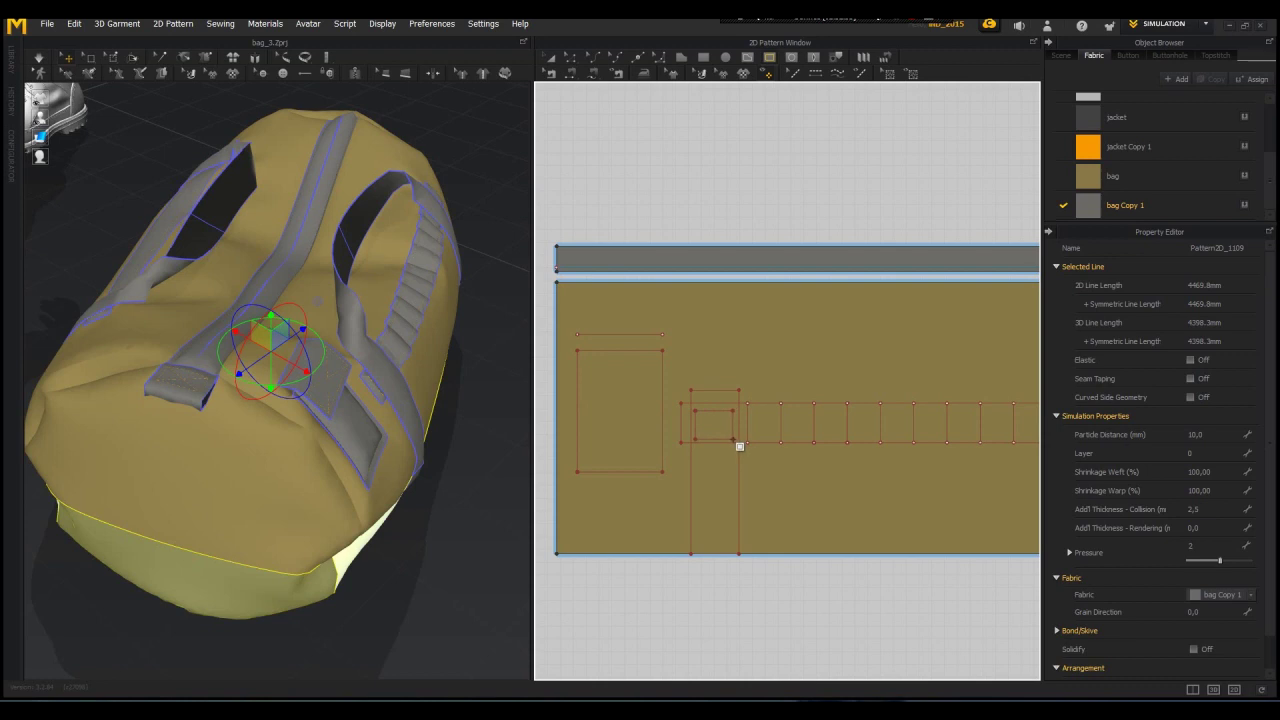
Step: Centre the small internal rectangle, about 111.6 mm in perimeter, within the crossing of the strap and webbing outlines
key("a")
left_click(703, 432)
right_click_drag(400, 350, 268, 329)
scroll(268, 329, "up", 3)
scroll(682, 378, "up", 3)
mouse_move(739, 453)
left_mouse_down()
mouse_move(741, 425)
mouse_move(742, 459)
mouse_move(742, 433)
mouse_move(751, 446)
left_mouse_up()
left_click(761, 463)
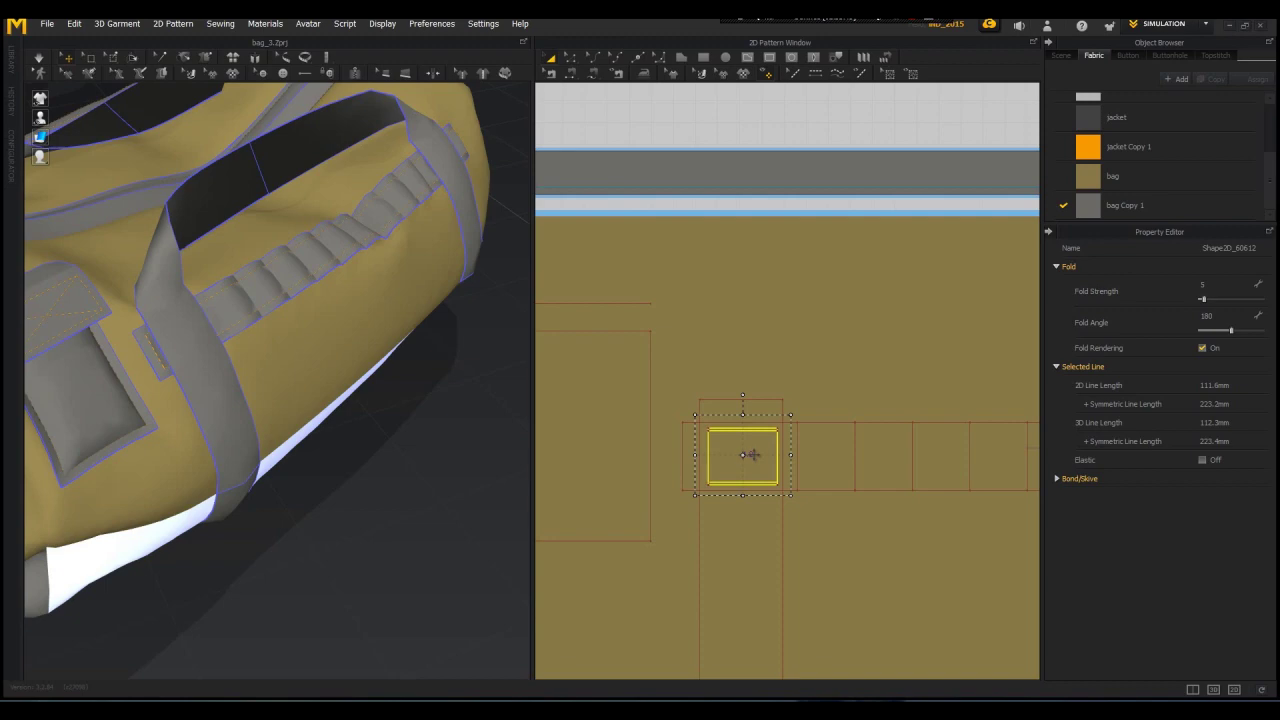
scroll(751, 456, "up", 1)
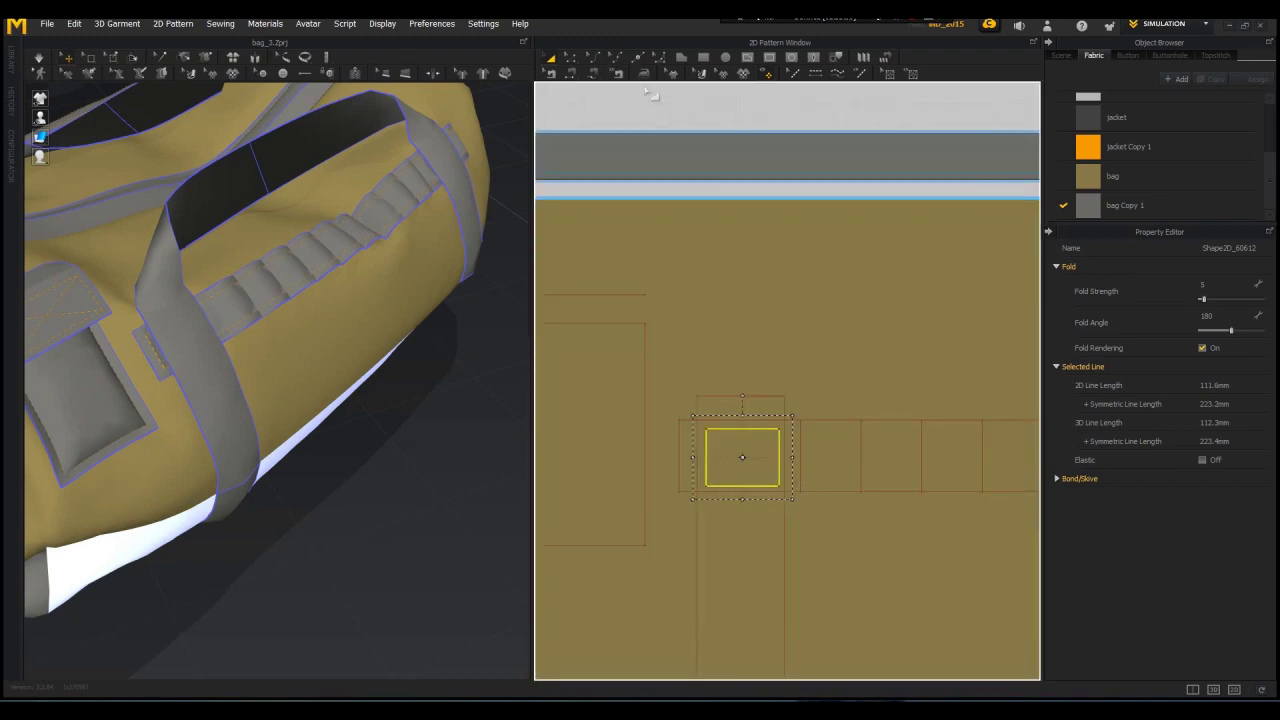
Step: Draw crossing diagonals inside the small internal rectangle at the strap and webbing crossing
left_click(747, 58)
scroll(733, 461, "up", 3)
left_click(688, 406)
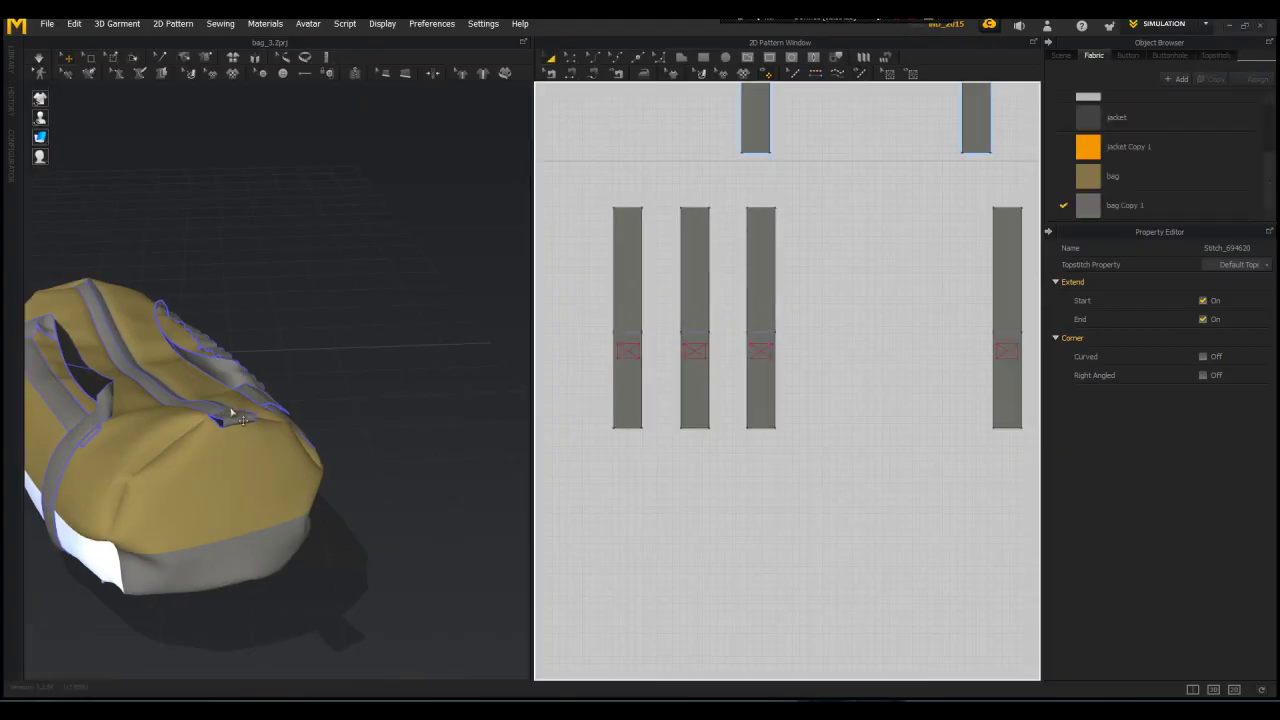
Step: Try to symmetrize the plain pocket panel together with the crossed flap above it
right_click_drag(545, 512, 301, 422)
scroll(629, 269, "down", 5)
scroll(818, 320, "up", 4)
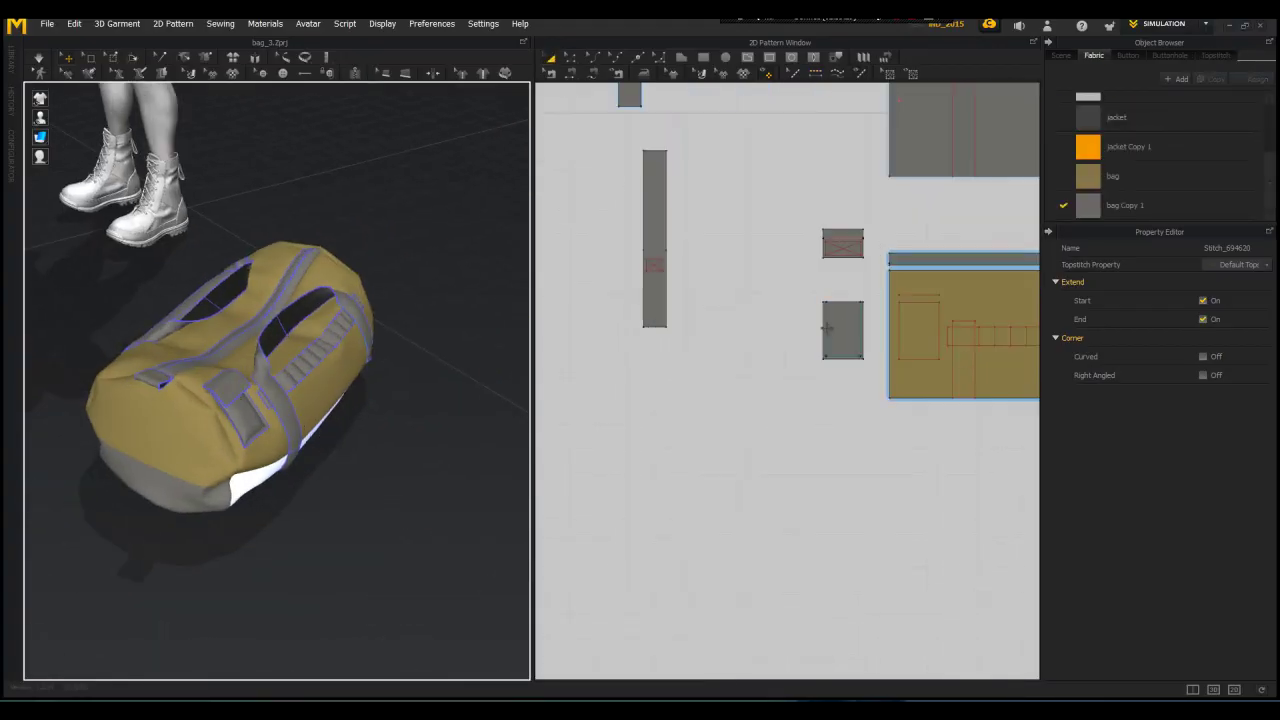
left_click(839, 327)
left_click(844, 238, "shift")
scroll(845, 234, "down", 4)
right_click(842, 236)
left_click(790, 275)
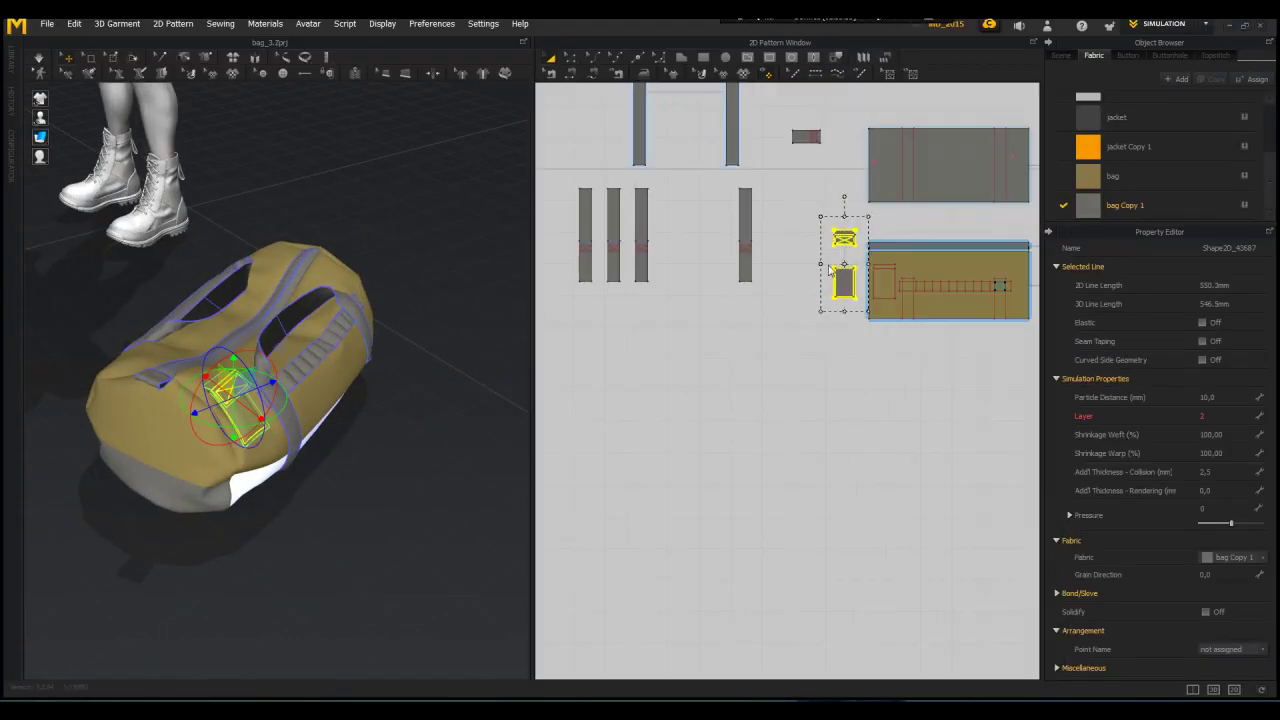
scroll(785, 274, "up", 3)
right_click(880, 280)
left_click(998, 280)
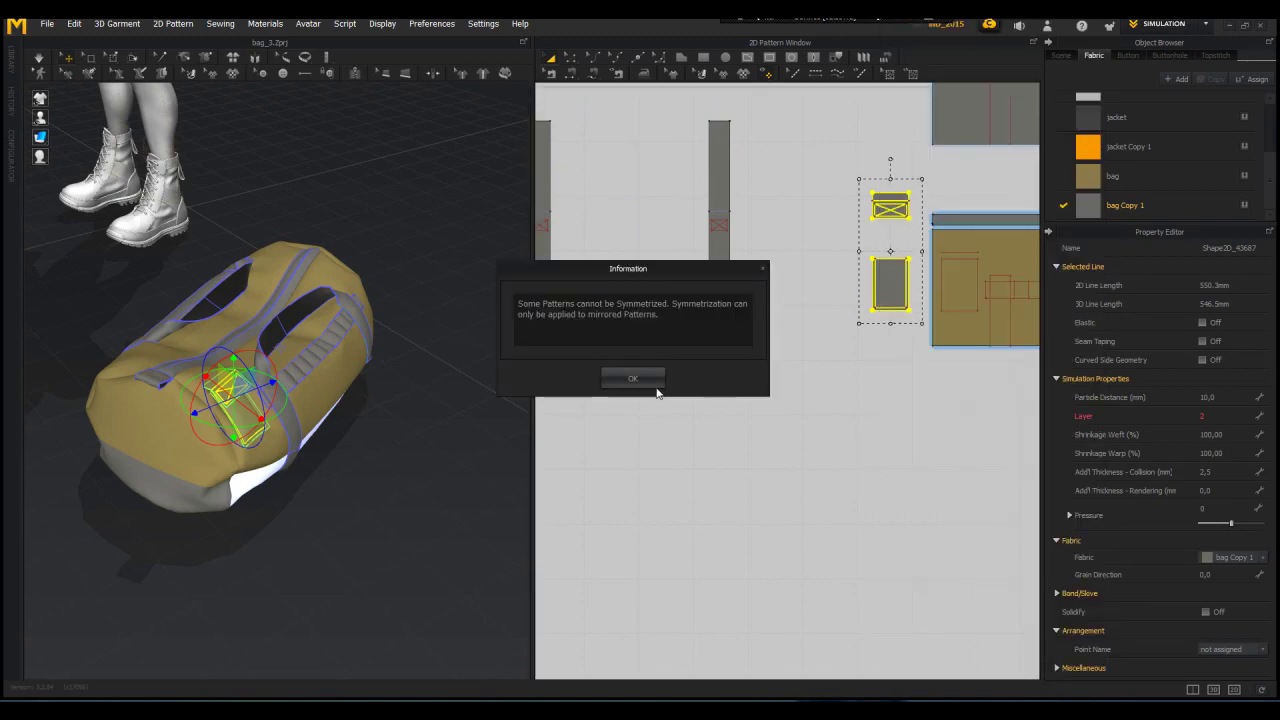
left_click(650, 383)
Step: Create a symmetric copy of the plain pocket panel beside the original in the pattern layout
right_click_drag(403, 374, 575, 376)
left_click(832, 280)
left_click(882, 279)
right_click(882, 281)
left_click(897, 208)
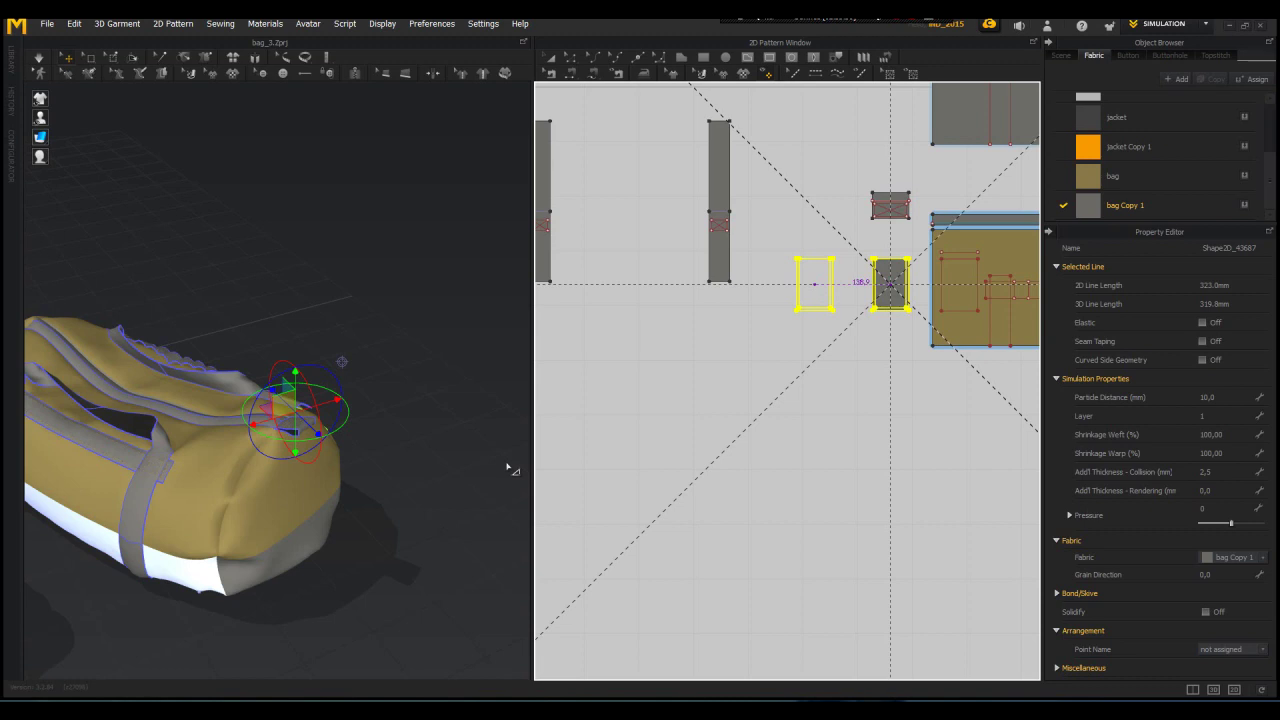
Step: Position the copied pocket panel in 3D at the opposite side of the bag's end and simulate it into place
right_click_drag(507, 467, 240, 384)
left_click_drag(346, 459, 97, 391)
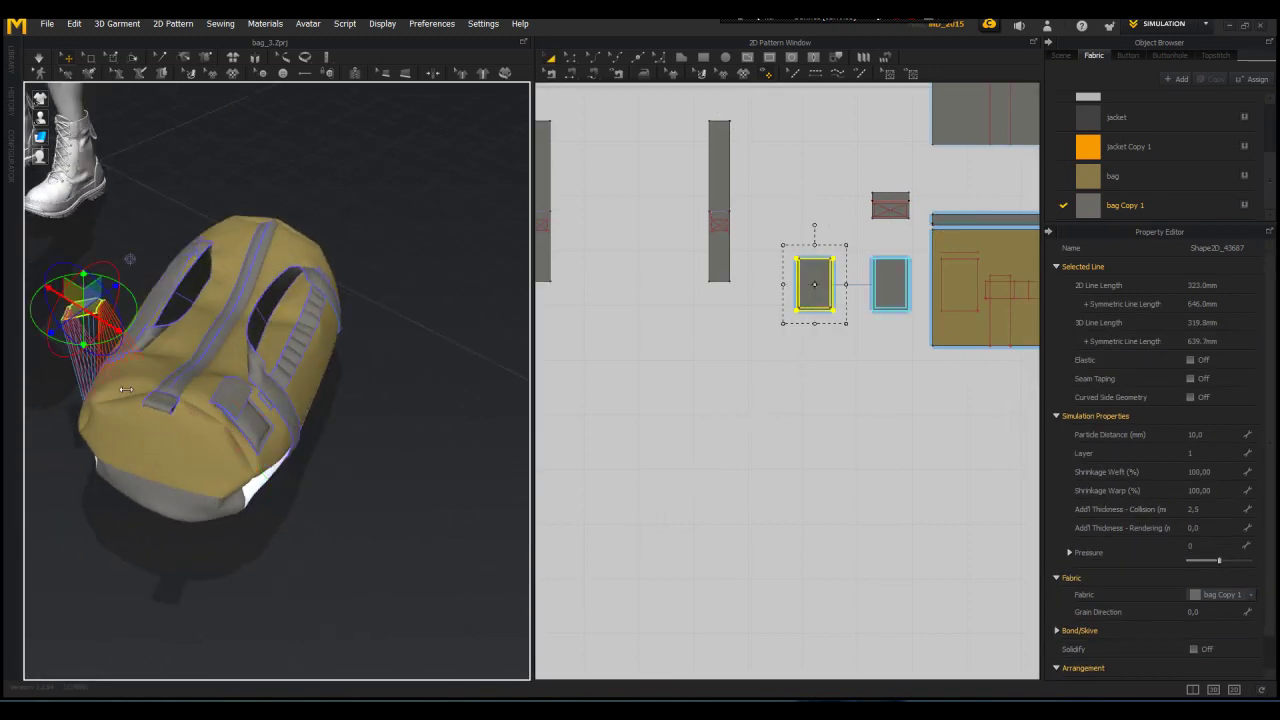
right_click_drag(232, 384, 400, 455)
left_click_drag(195, 490, 344, 429)
key("space")
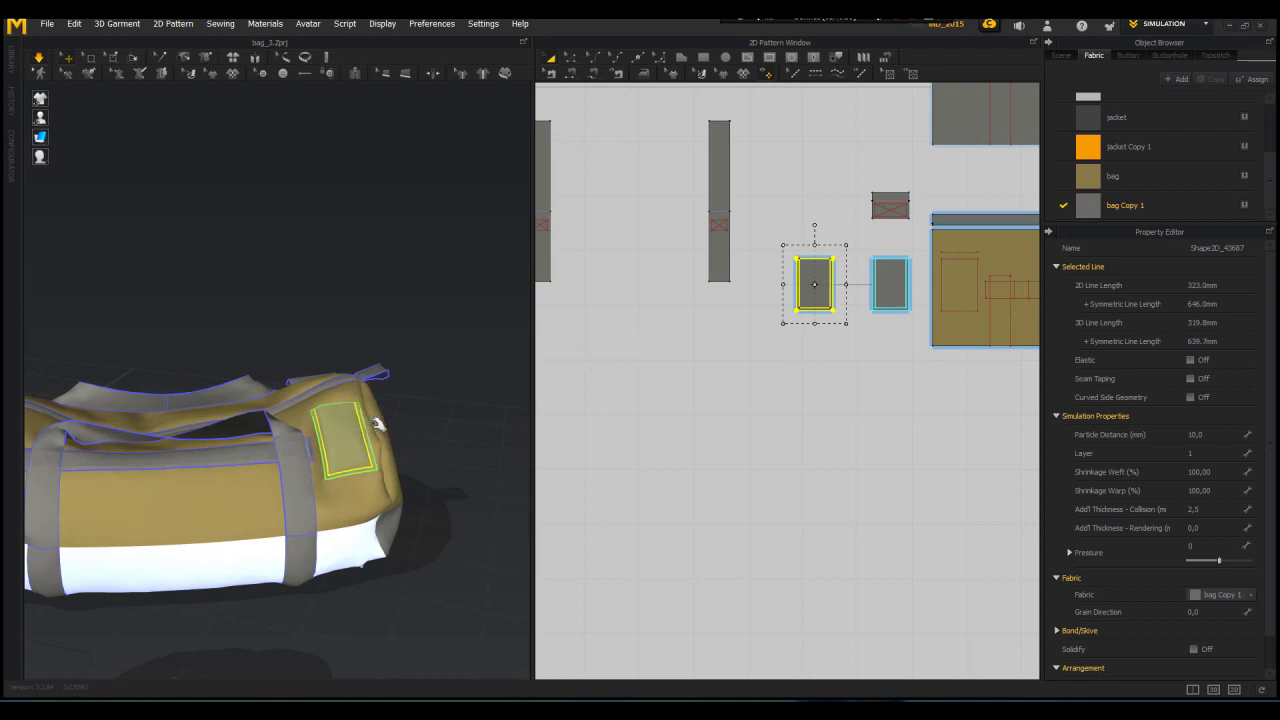
Step: Copy the crossed pocket flap beside the original and move the copy in 3D above the opposite pocket
right_click_drag(408, 469, 686, 377)
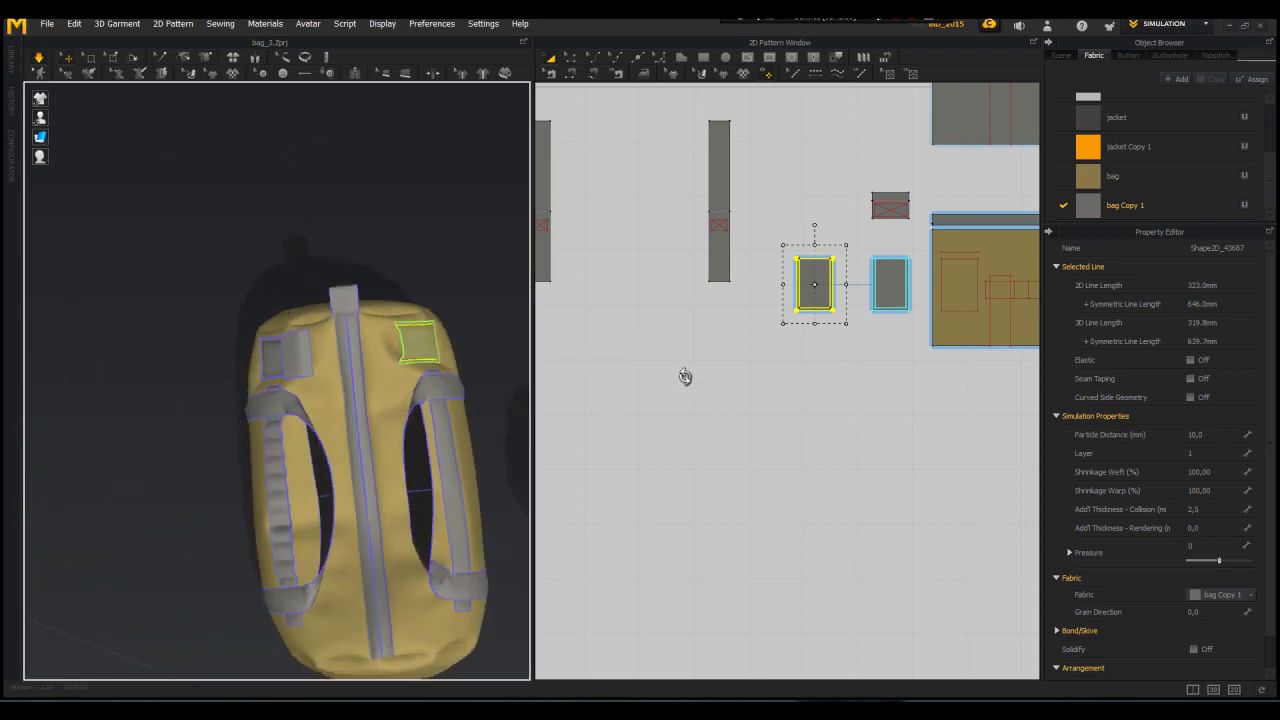
scroll(865, 355, "down", 3)
middle_click_drag(940, 400, 634, 514)
left_click(567, 375)
middle_click_drag(644, 387, 790, 383)
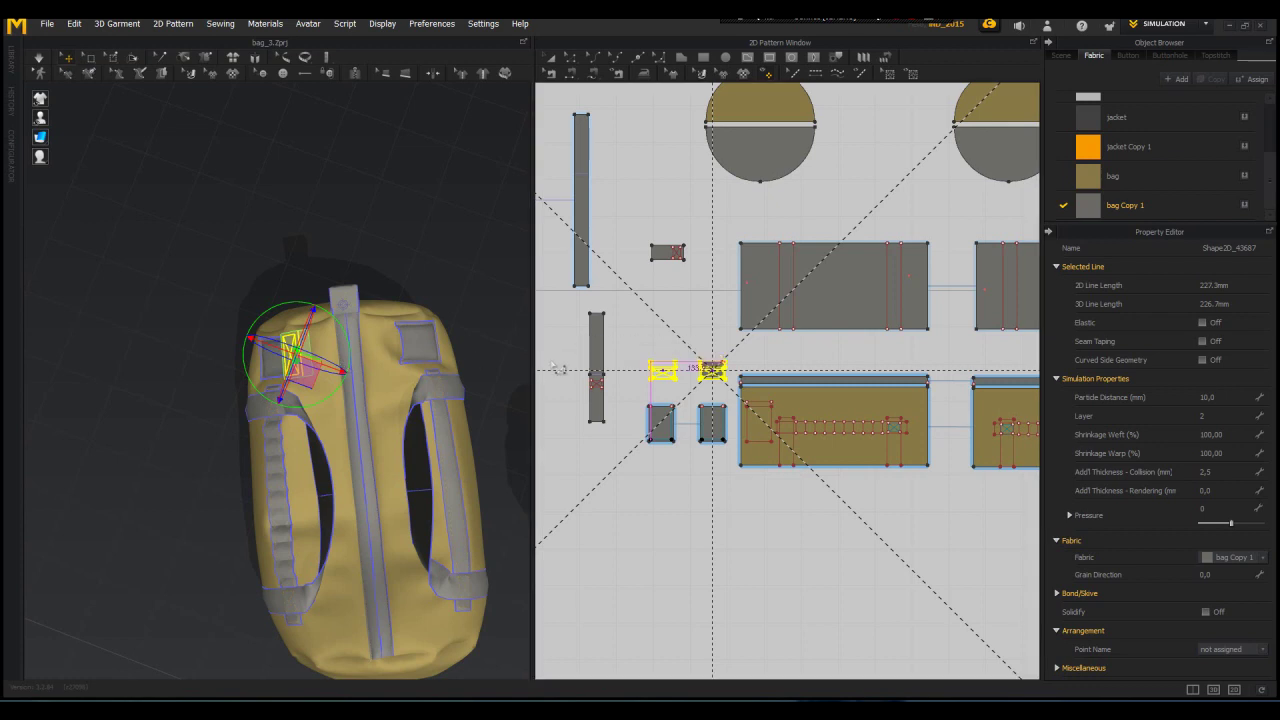
left_click_drag(280, 352, 222, 305)
right_click_drag(130, 430, 230, 400)
left_click_drag(187, 397, 360, 272)
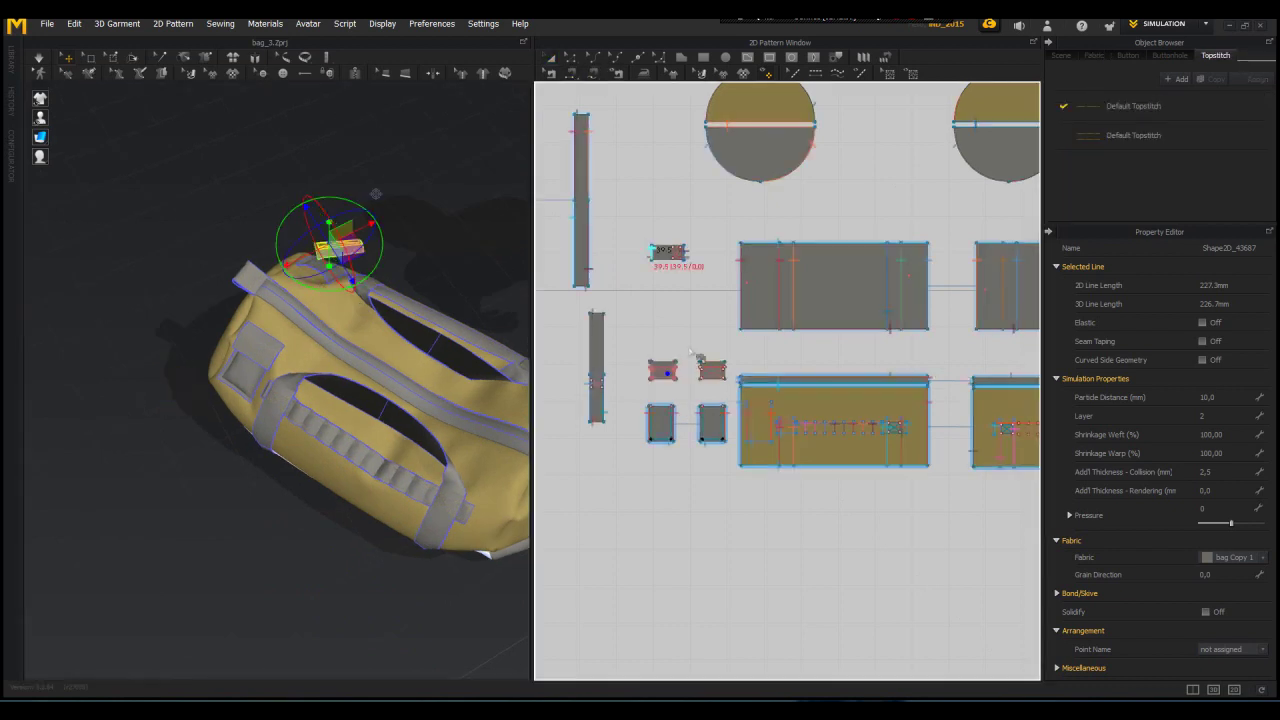
Step: Sew the copied flap's upper edge to the line above the pocket outline on the other side panel and reverse the sewing
scroll(663, 449, "up", 2)
middle_click_drag(663, 449, 665, 449)
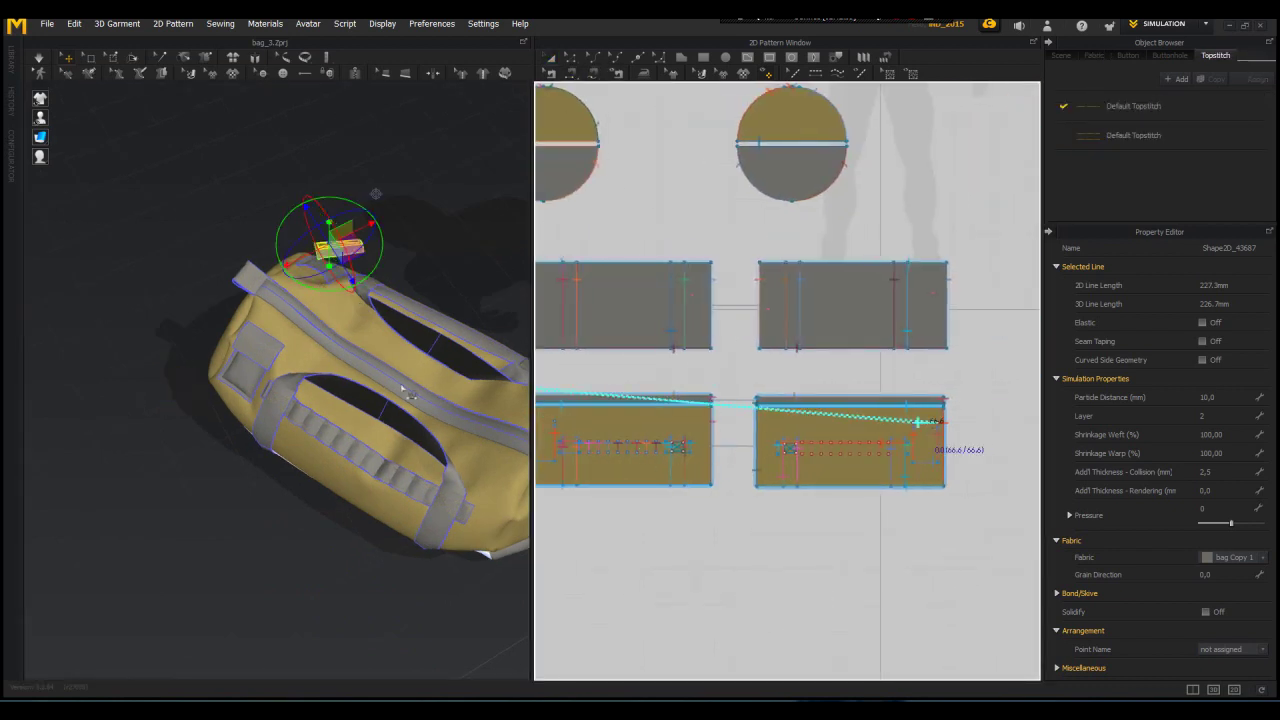
left_click(927, 423)
left_click(550, 73)
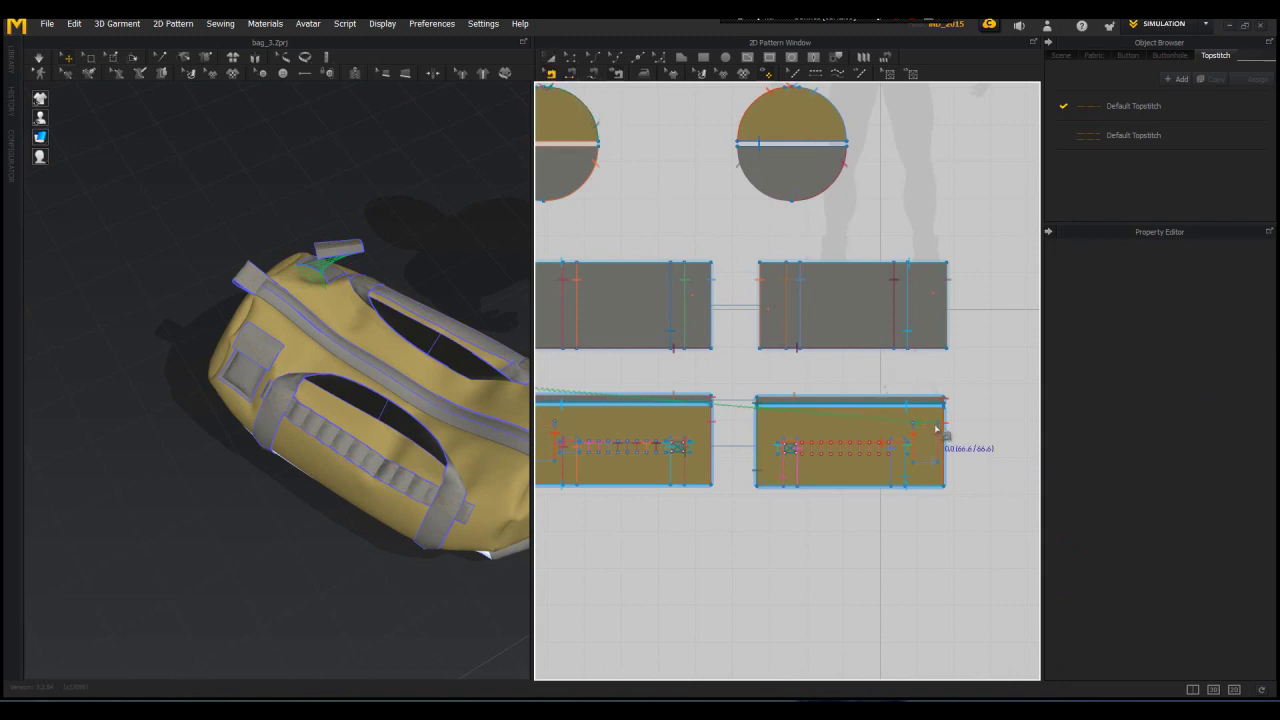
right_click(932, 422)
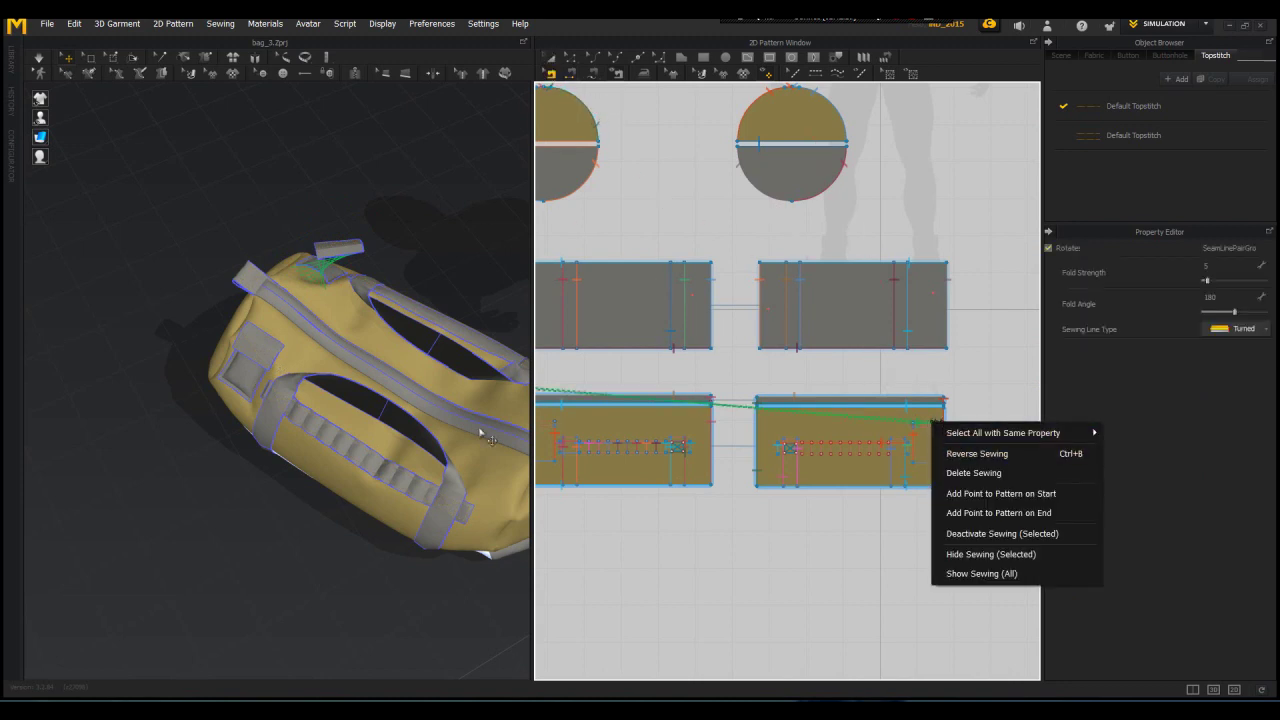
left_click(976, 455)
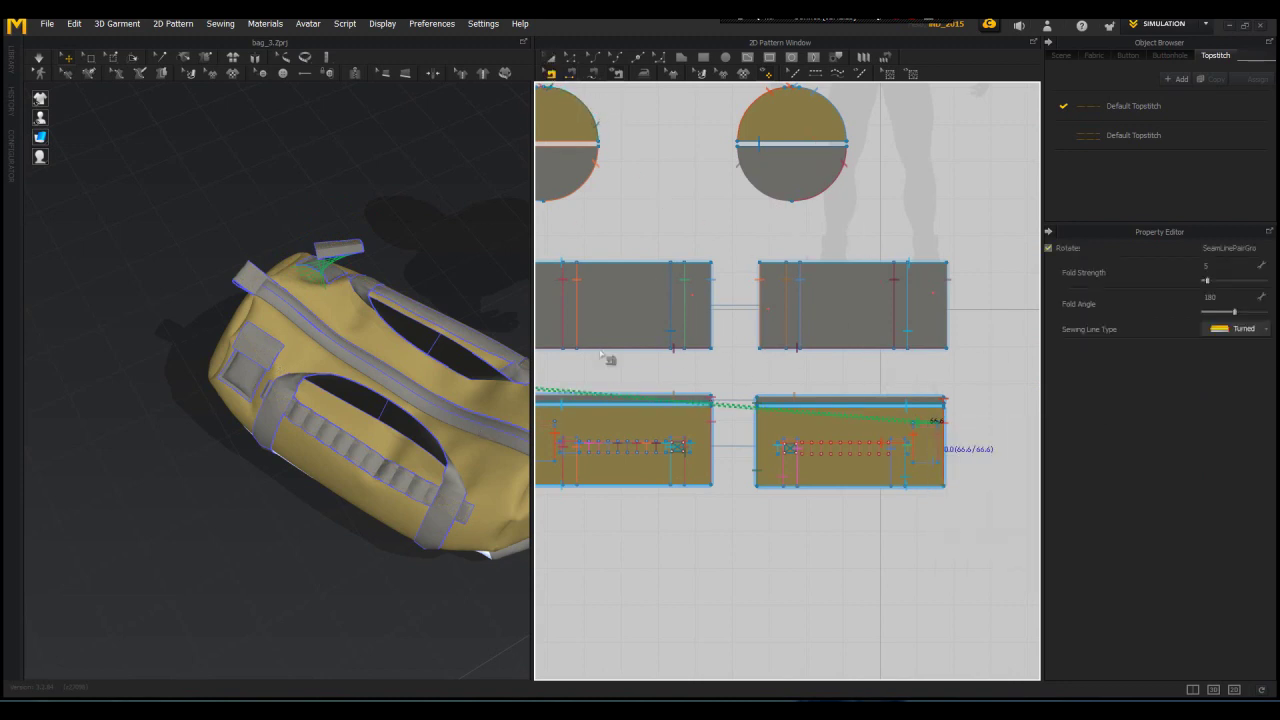
Step: Simulate the copied flap onto the bag and check both pockets from above
key("space")
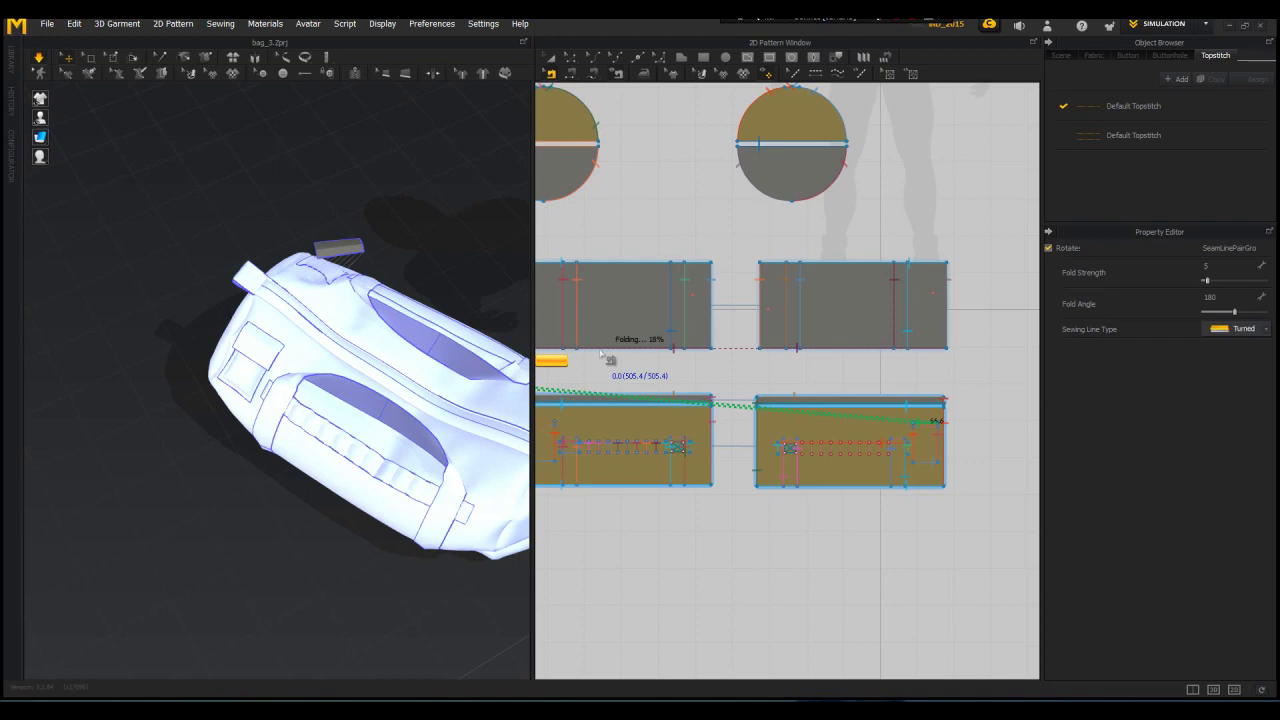
left_click(804, 208)
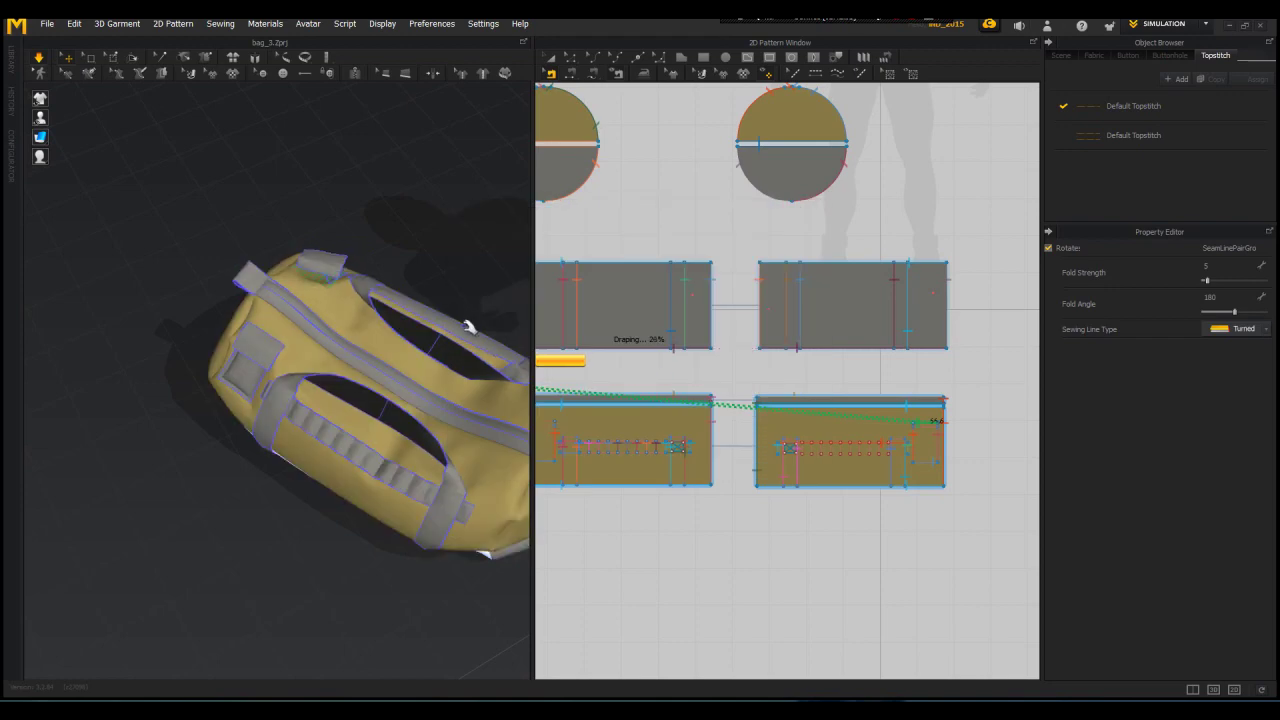
key("space")
right_click_drag(386, 323, 800, 285)
scroll(354, 477, "up", 3)
middle_click_drag(354, 477, 289, 430)
middle_click_drag(640, 175, 725, 207)
scroll(734, 211, "down", 1)
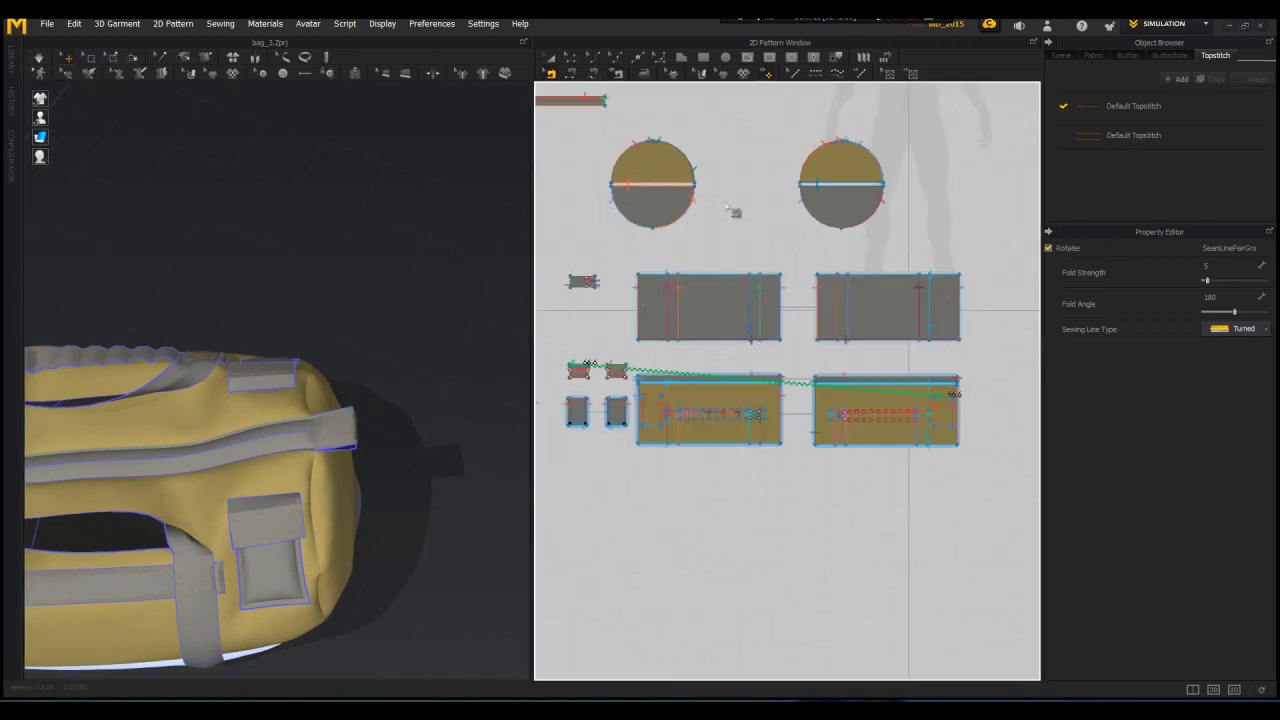
Step: Examine the seam joining the first two-tone end panel's curved edge to the side panel
scroll(697, 183, "up", 1)
scroll(598, 102, "up", 3)
scroll(640, 148, "up", 2)
left_click(717, 180)
left_click_drag(717, 180, 756, 178)
scroll(802, 475, "down", 6)
middle_click_drag(711, 535, 634, 383)
right_click_drag(290, 425, 389, 338)
left_click(677, 264)
right_click_drag(354, 426, 570, 464)
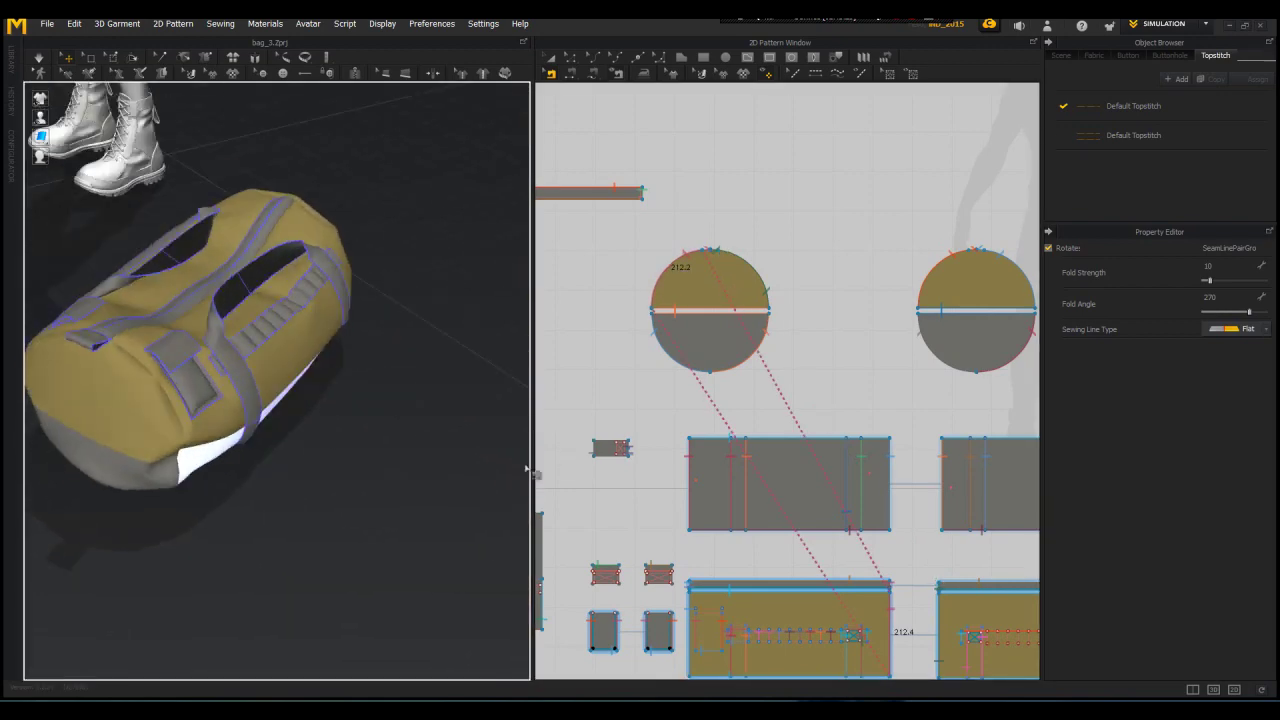
Step: Delete the sewing between the top edges of the two tan side panels' grey strips and simulate the bag
scroll(775, 556, "down", 2)
scroll(792, 582, "up", 3)
middle_click_drag(792, 582, 722, 488)
right_click(742, 478)
left_click(778, 513)
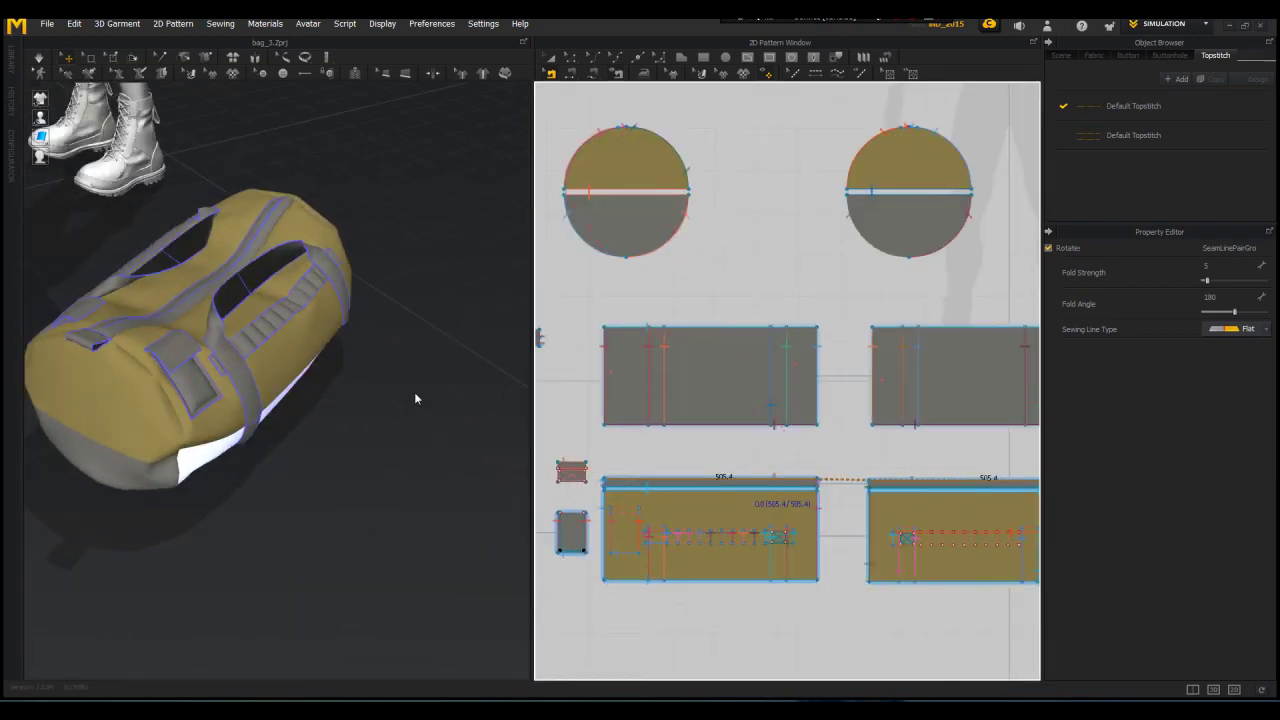
key("space")
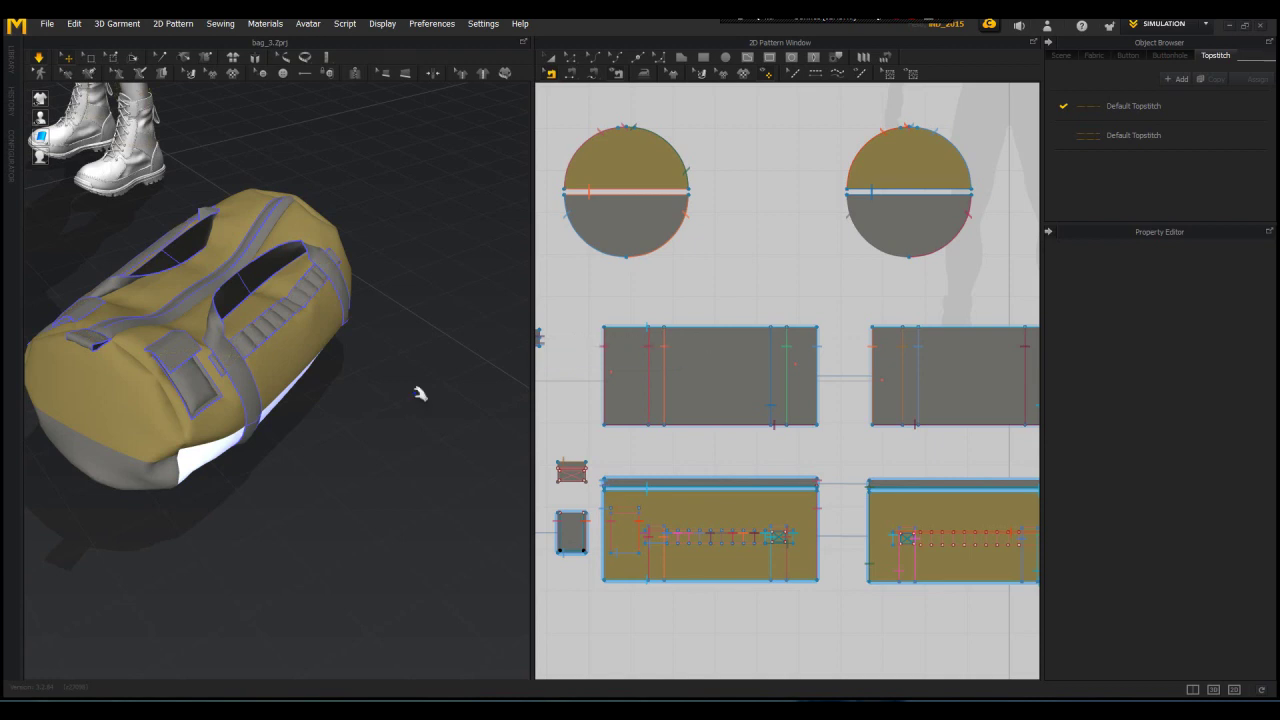
key("space")
Step: Draw the first zipper half with the Zipper tool along one full edge of the bag's top opening
right_click_drag(260, 385, 400, 410)
middle_click_drag(400, 410, 510, 392)
scroll(300, 400, "up", 3)
middle_click_drag(104, 505, 166, 383)
scroll(174, 335, "up", 6)
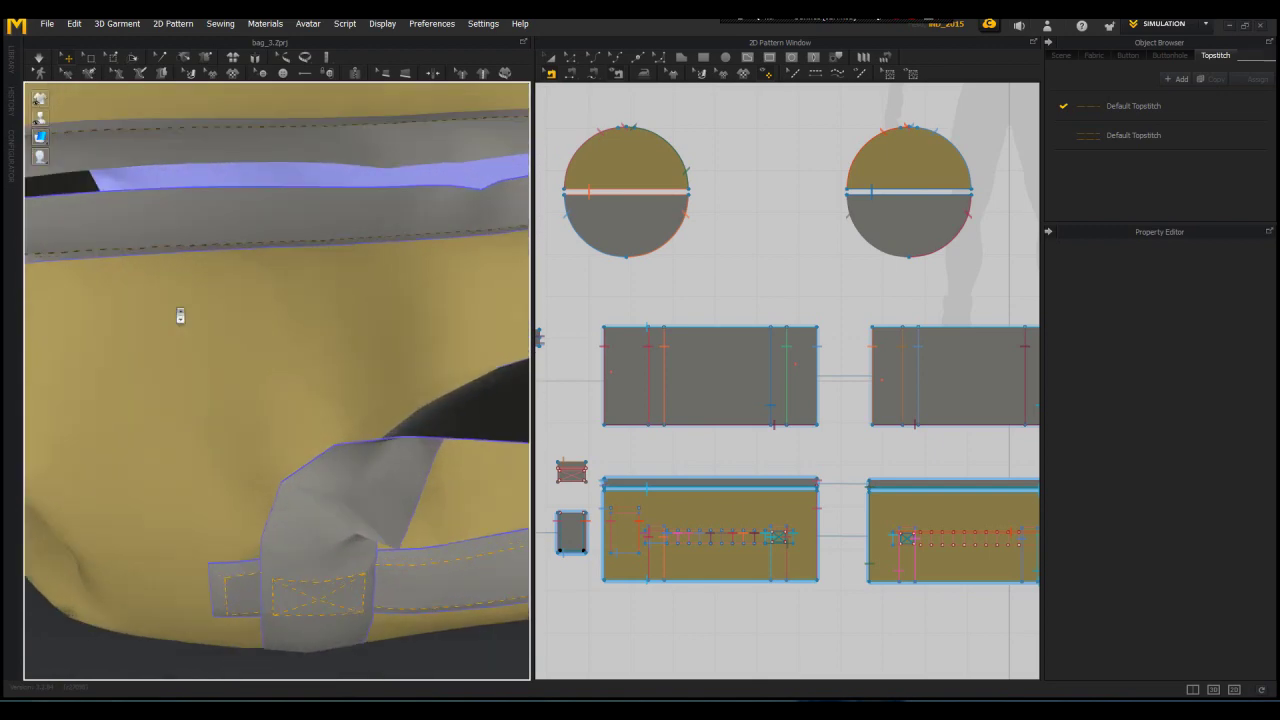
scroll(177, 317, "down", 3)
left_click(351, 76)
scroll(100, 280, "up", 2)
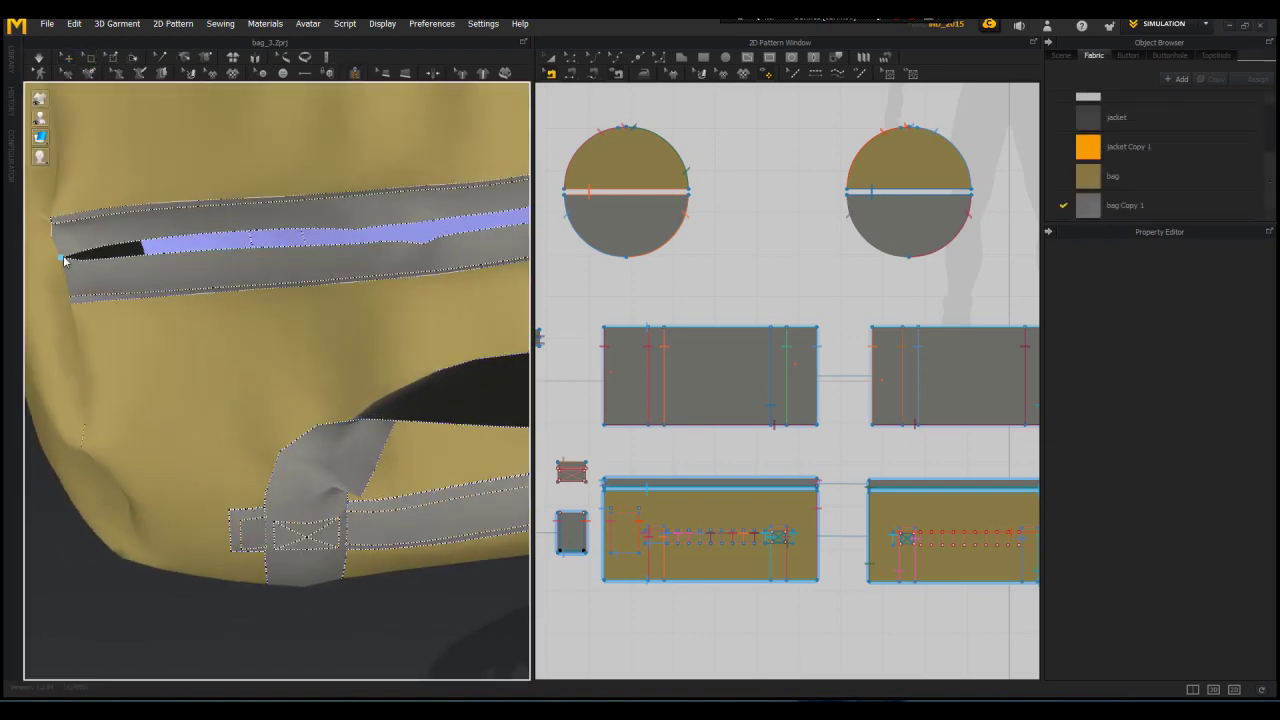
left_click(66, 261)
middle_click_drag(411, 263, 45, 358)
double_click(366, 247)
Step: Draw the second zipper half along the opposite edge of the top opening to complete the zipper
middle_click_drag(246, 300, 642, 226)
left_click(107, 266)
middle_click_drag(446, 280, 126, 331)
middle_click_drag(486, 249, 136, 300)
scroll(414, 282, "up", 2)
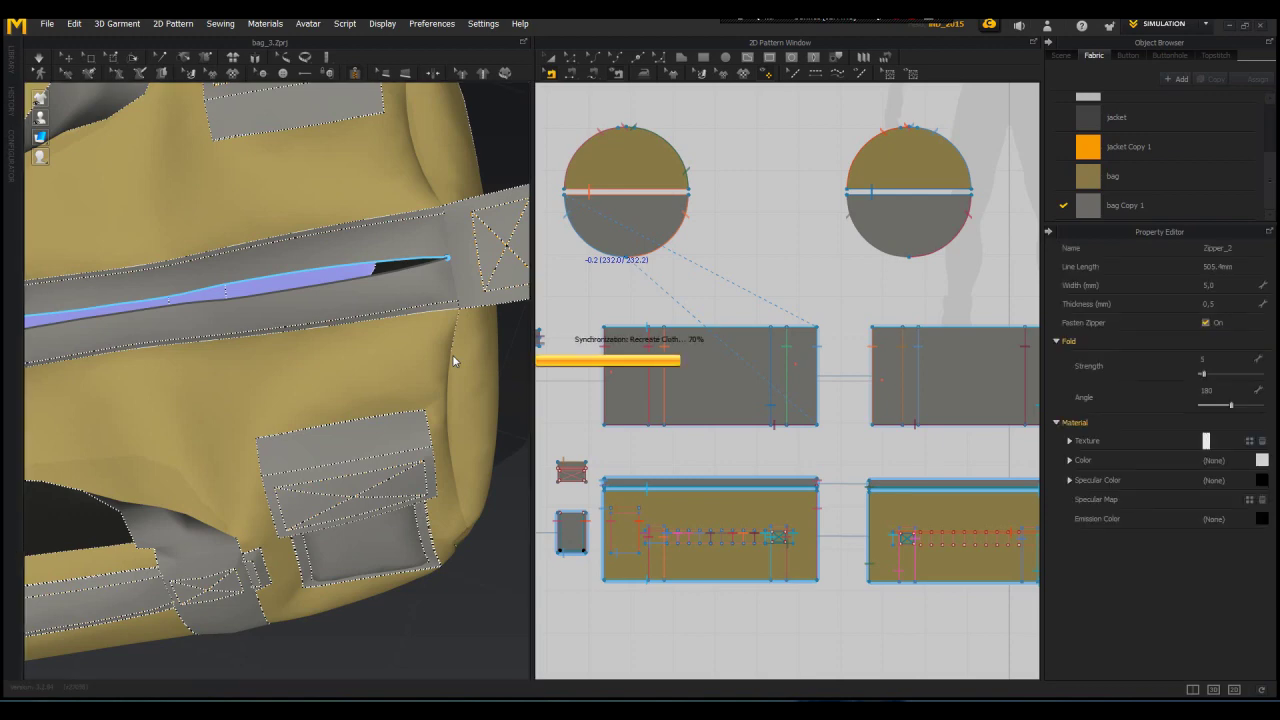
Step: Simulate the bag with the fastened zipper and select the zipper along the top opening
right_click_drag(453, 356, 448, 308)
key("space")
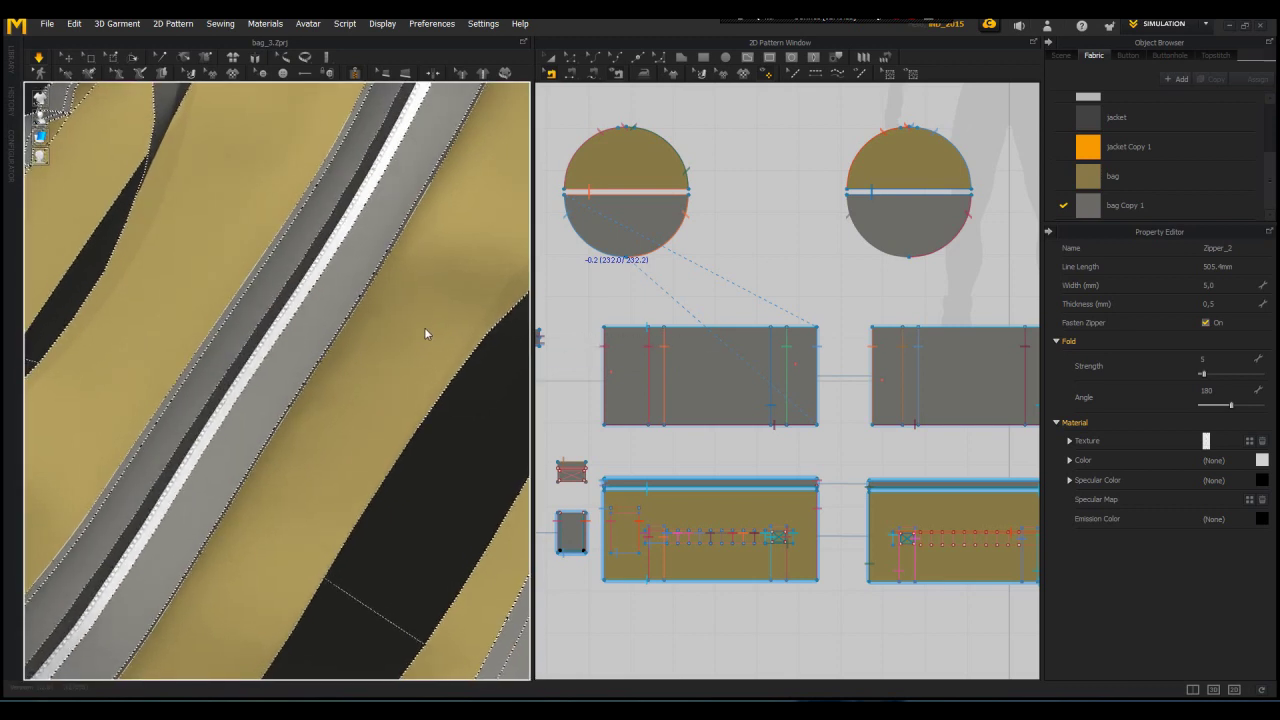
key("space")
right_click_drag(339, 294, 379, 305)
scroll(379, 305, "down", 2)
left_click(67, 58)
left_click(378, 283)
right_click_drag(380, 282, 388, 276)
right_click(385, 273)
left_click(375, 308)
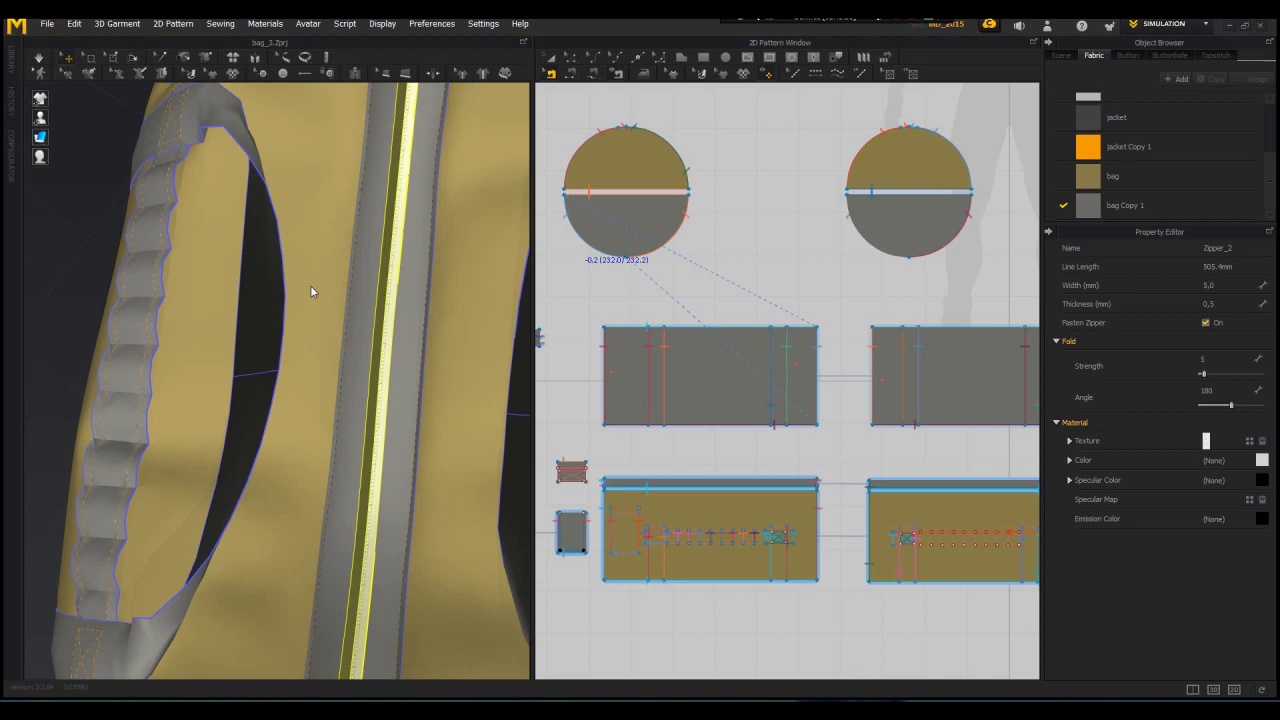
Step: Move the zipper slider a short way along the zipper from the bag's near end and simulate
scroll(408, 361, "up", 2)
scroll(414, 363, "down", 5)
right_click_drag(414, 363, 436, 380)
middle_click_drag(436, 380, 424, 460)
left_click_drag(355, 555, 337, 478)
key("space")
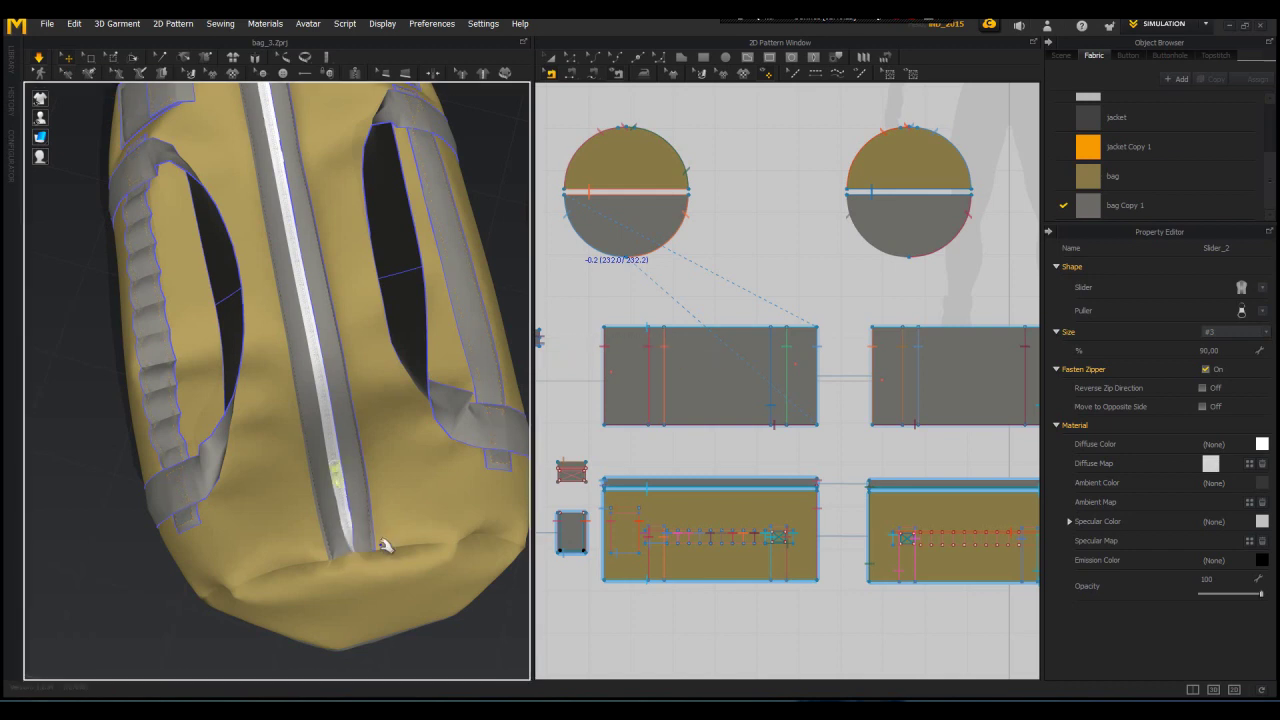
key("space")
Step: Set the additional rendering thickness to 2 mm for the handles and the grey strips beside the zipper
right_click_drag(429, 535, 270, 218)
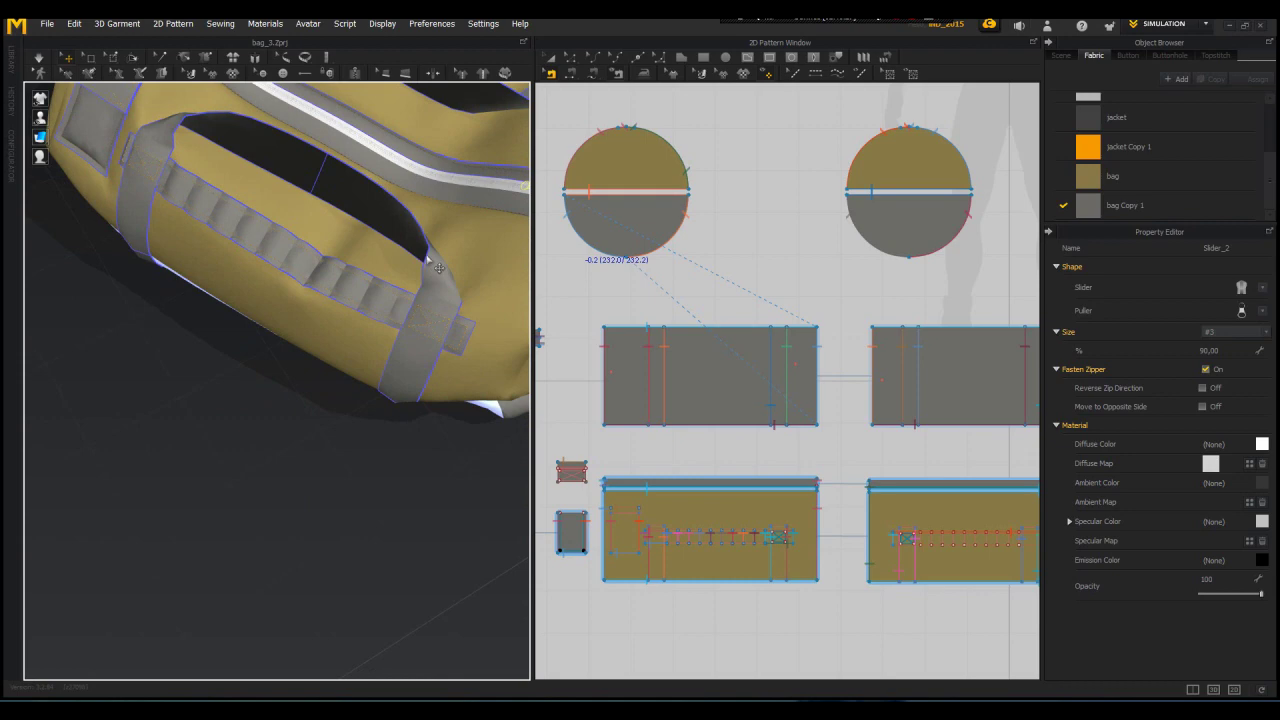
left_click(425, 255)
left_click(215, 134, "shift")
left_click(352, 143, "shift")
right_click_drag(455, 244, 300, 290)
left_click(300, 268, "shift")
left_click(372, 360, "shift")
left_click(386, 166, "shift")
right_click_drag(390, 172, 420, 360)
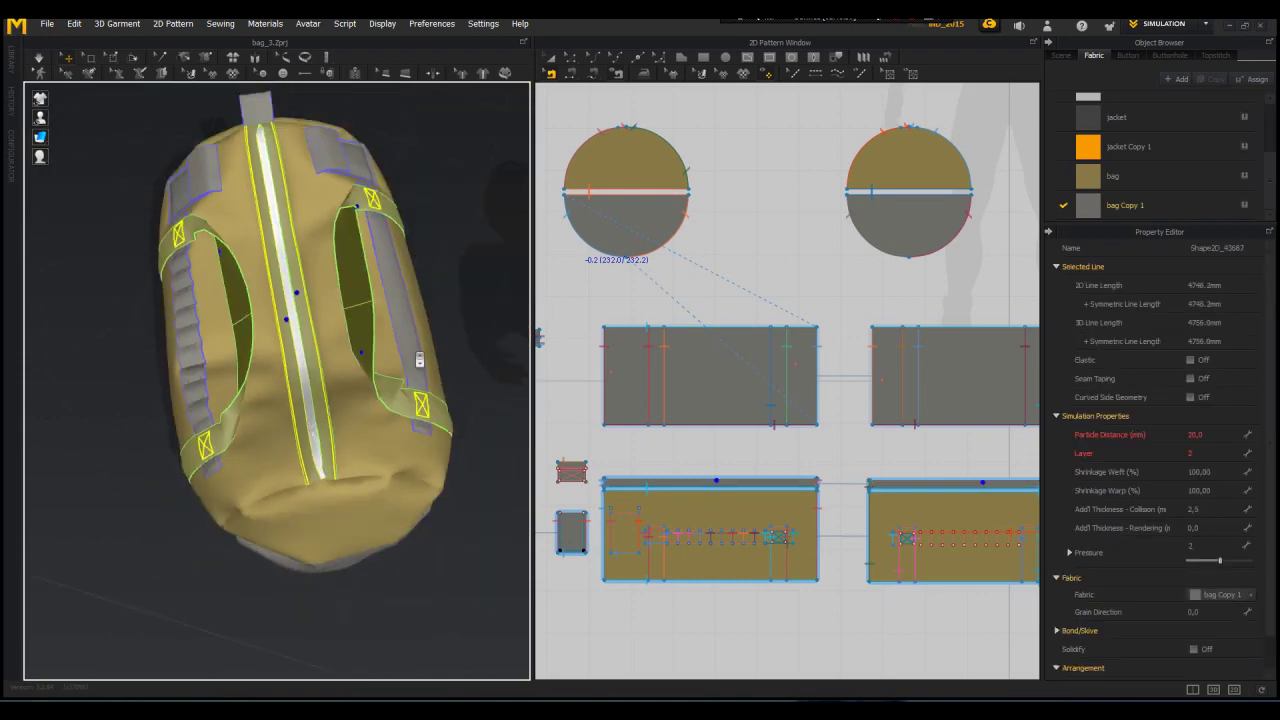
left_click(1210, 527)
type("2")
key("Return")
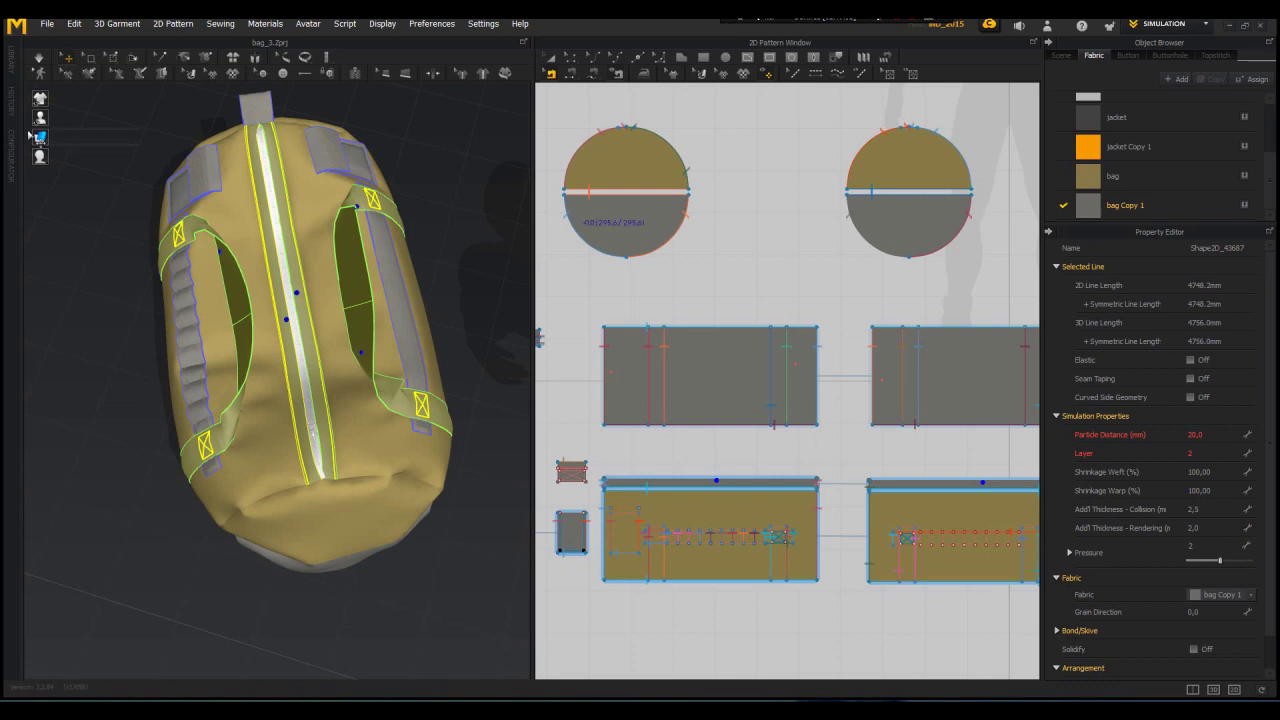
Step: Flip the normals of the two bottom panels so their grey fabric face points outward, and simulate
mouse_move(41, 137)
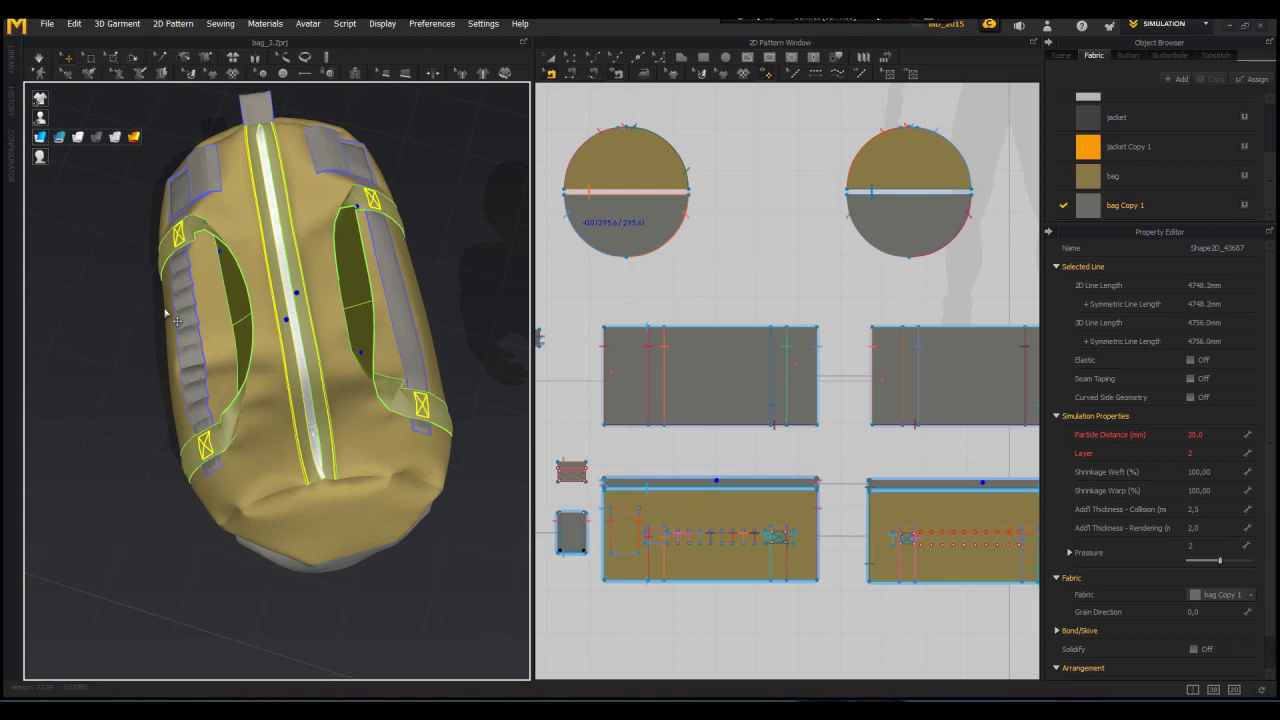
scroll(155, 311, "down", 1)
right_click_drag(127, 277, 530, 218)
scroll(234, 169, "up", 2)
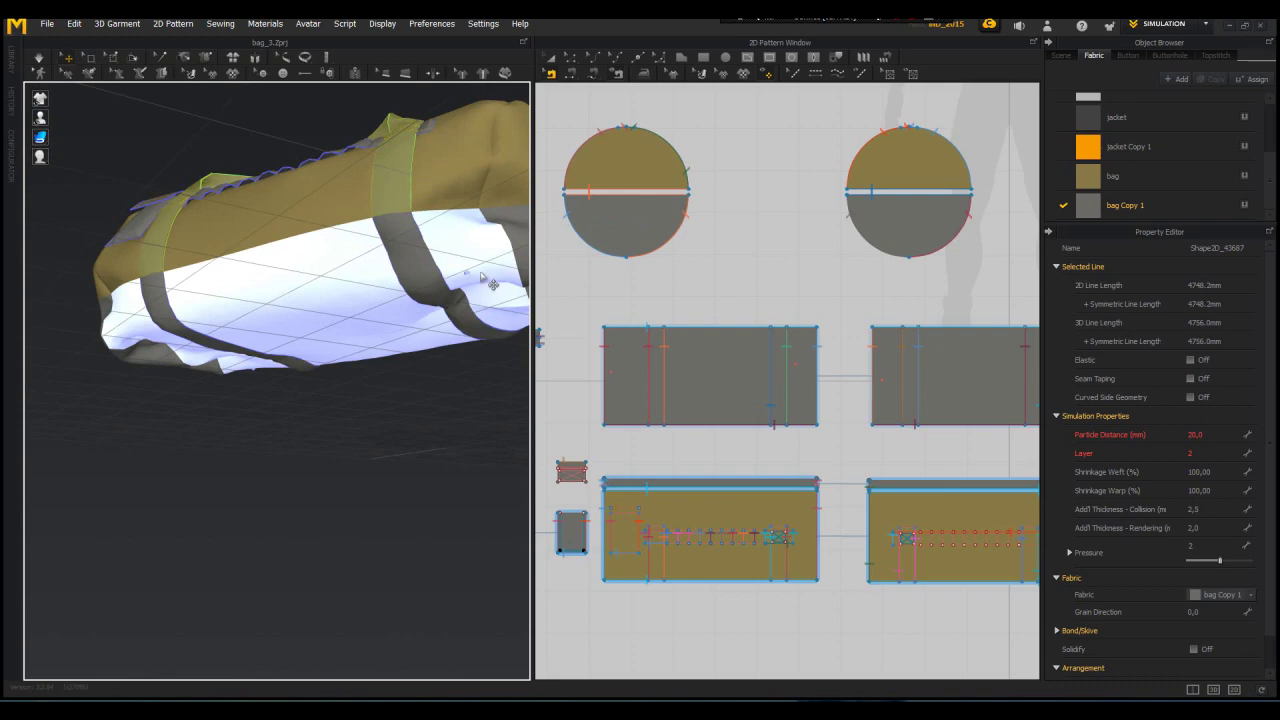
right_click_drag(484, 275, 449, 263)
left_click(327, 267)
right_click_drag(327, 267, 322, 232)
left_click(358, 308, "shift")
right_click(357, 309)
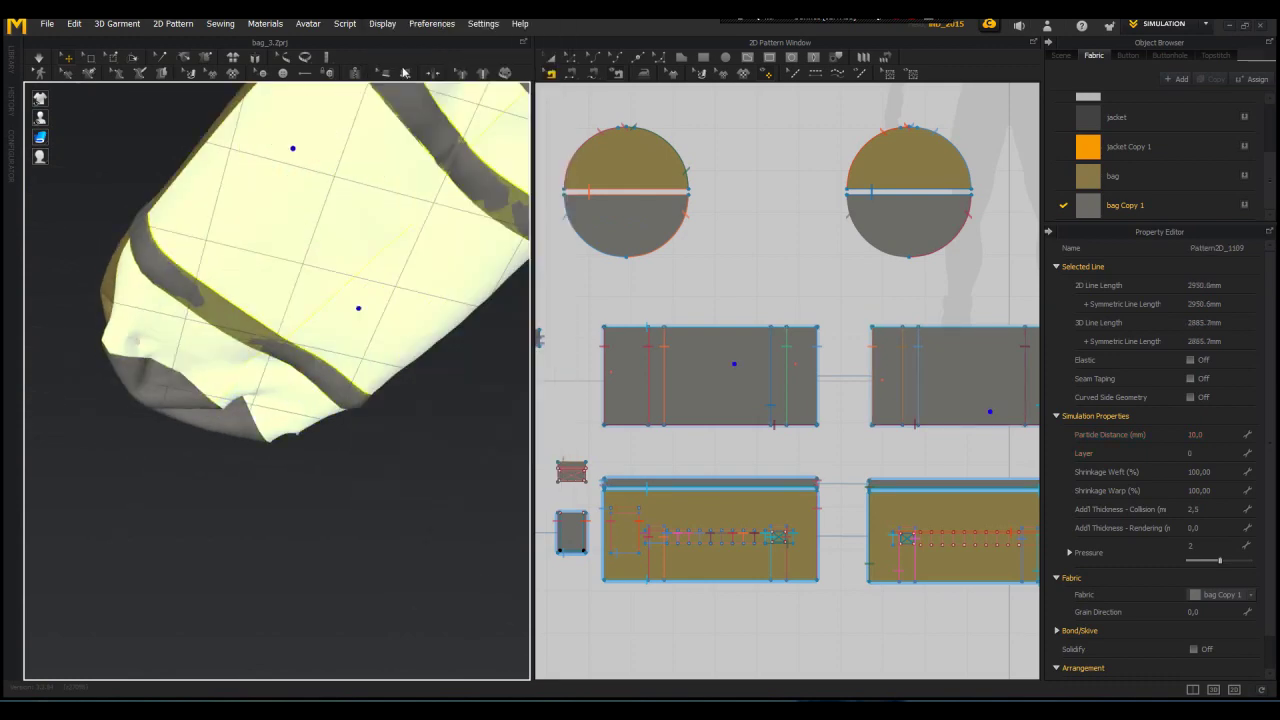
left_click(404, 62)
key("space")
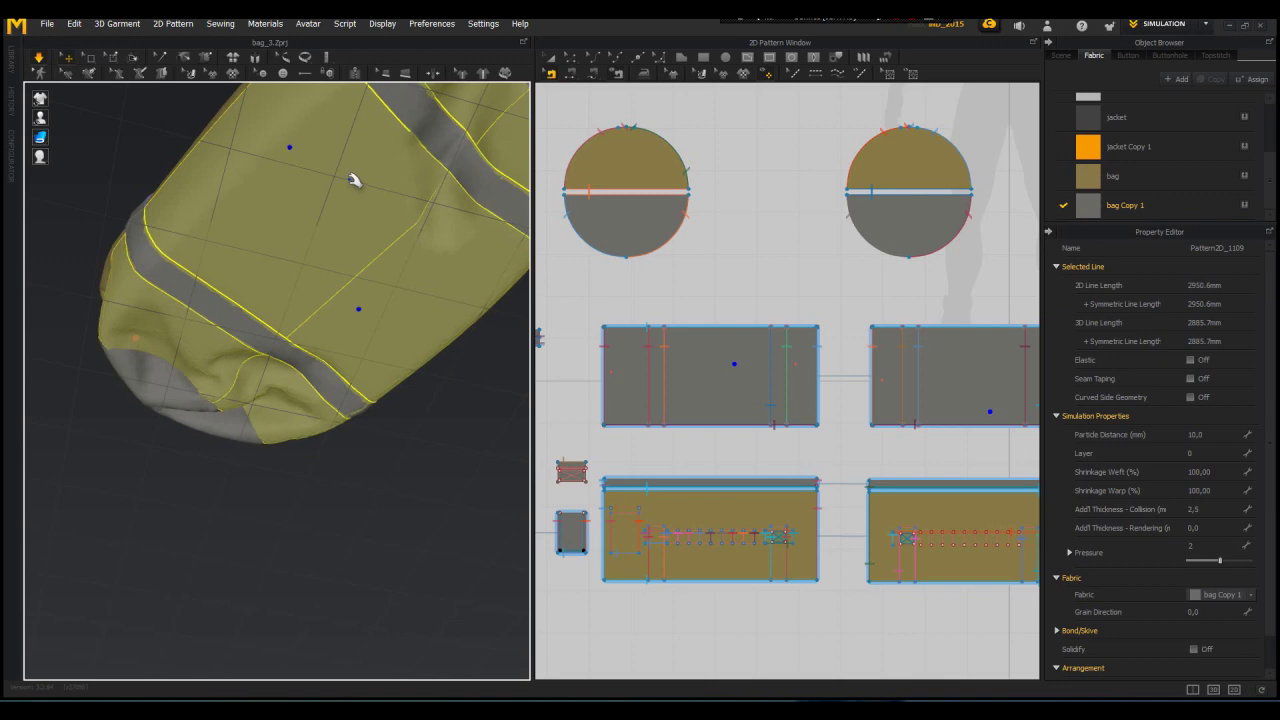
key("space")
Step: Set a fold strength of 10 and a fold angle of 270 for the seams across both two-tone end panels
scroll(349, 292, "down", 1)
right_click_drag(332, 322, 528, 470)
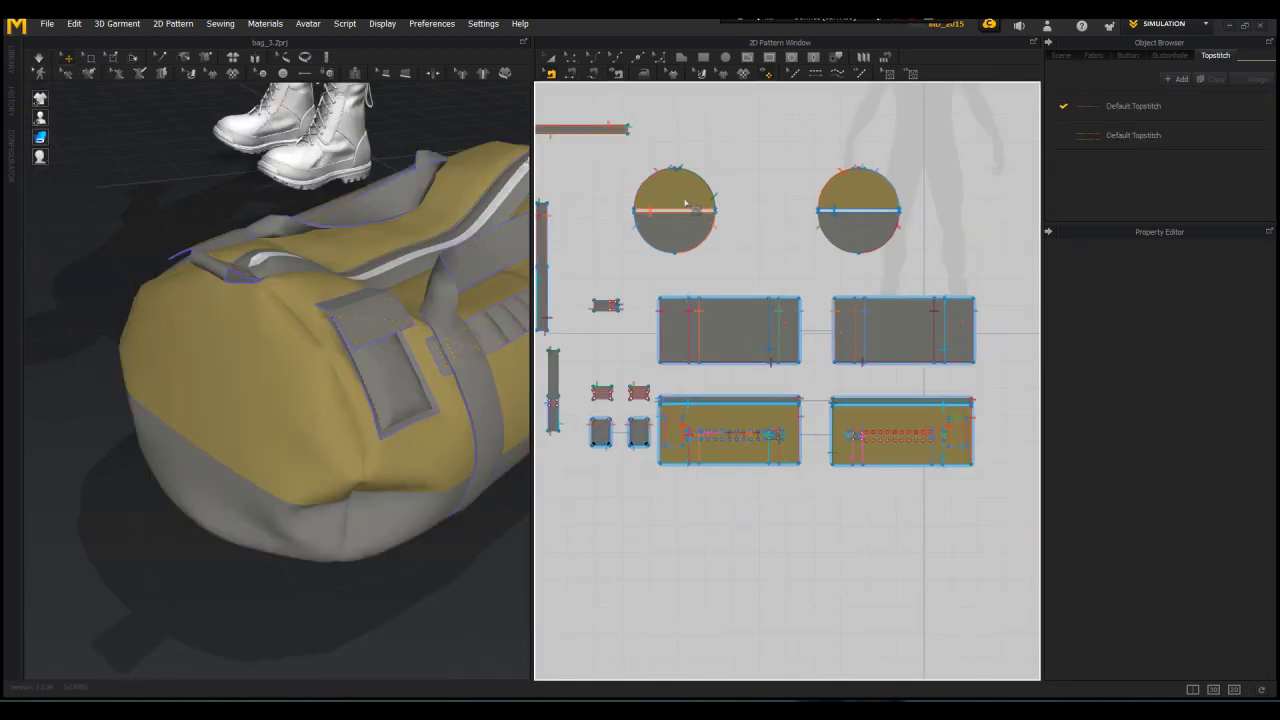
left_click(1240, 298)
left_click(1224, 267)
type("10")
key("Return")
Step: Simulate the bag with the adjusted end seams and check its end, pocket and zipper
key("space")
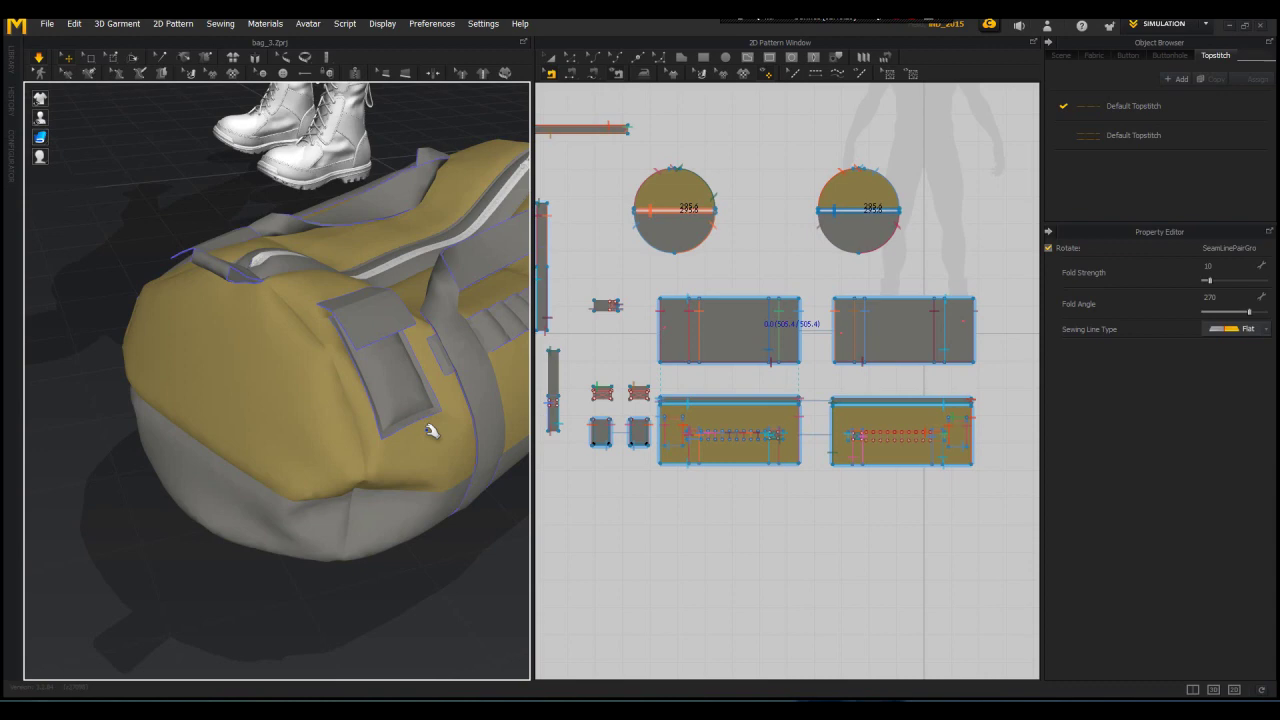
scroll(427, 438, "down", 3)
right_click_drag(427, 438, 383, 457)
middle_click_drag(383, 457, 246, 571)
scroll(246, 571, "up", 3)
right_click_drag(246, 571, 275, 565)
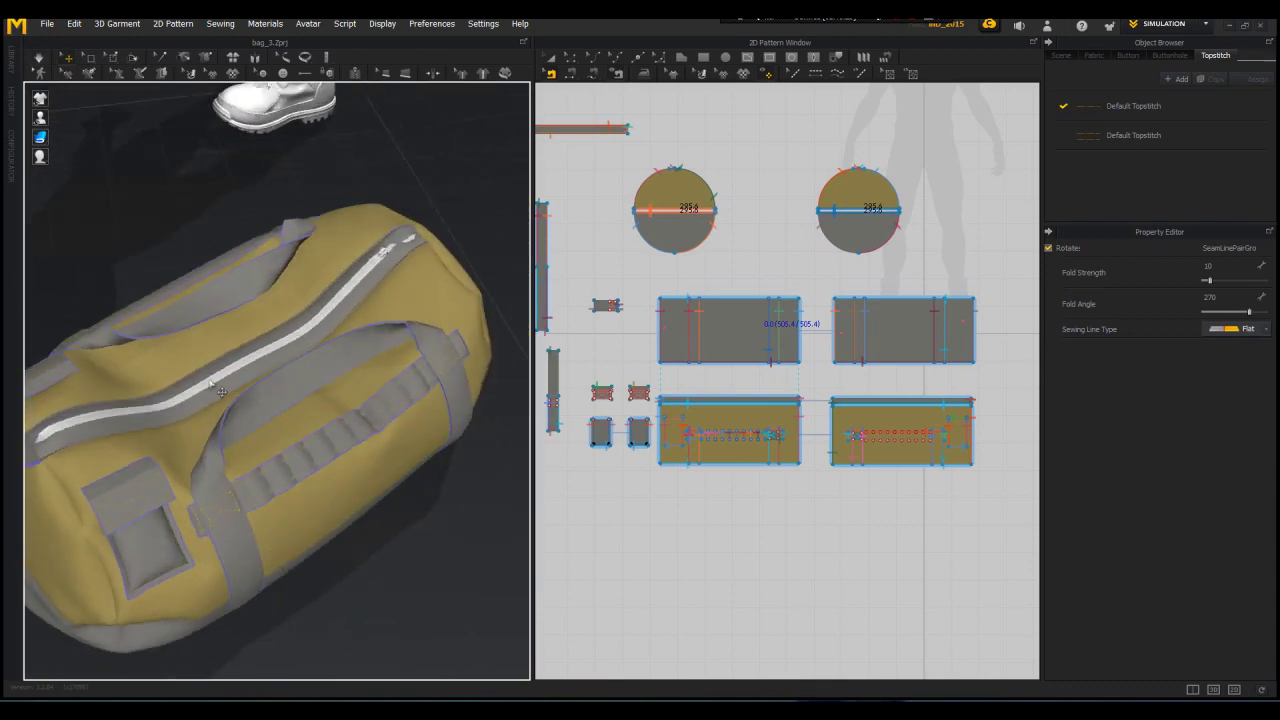
Step: Set the top zipper's fold strength to 9 and fold angle to 222, and simulate the bag
left_click(213, 388)
scroll(213, 388, "up", 3)
right_click_drag(213, 388, 337, 406)
middle_click_drag(337, 406, 580, 360)
left_click(1262, 463)
left_click_drag(1231, 405, 1206, 374)
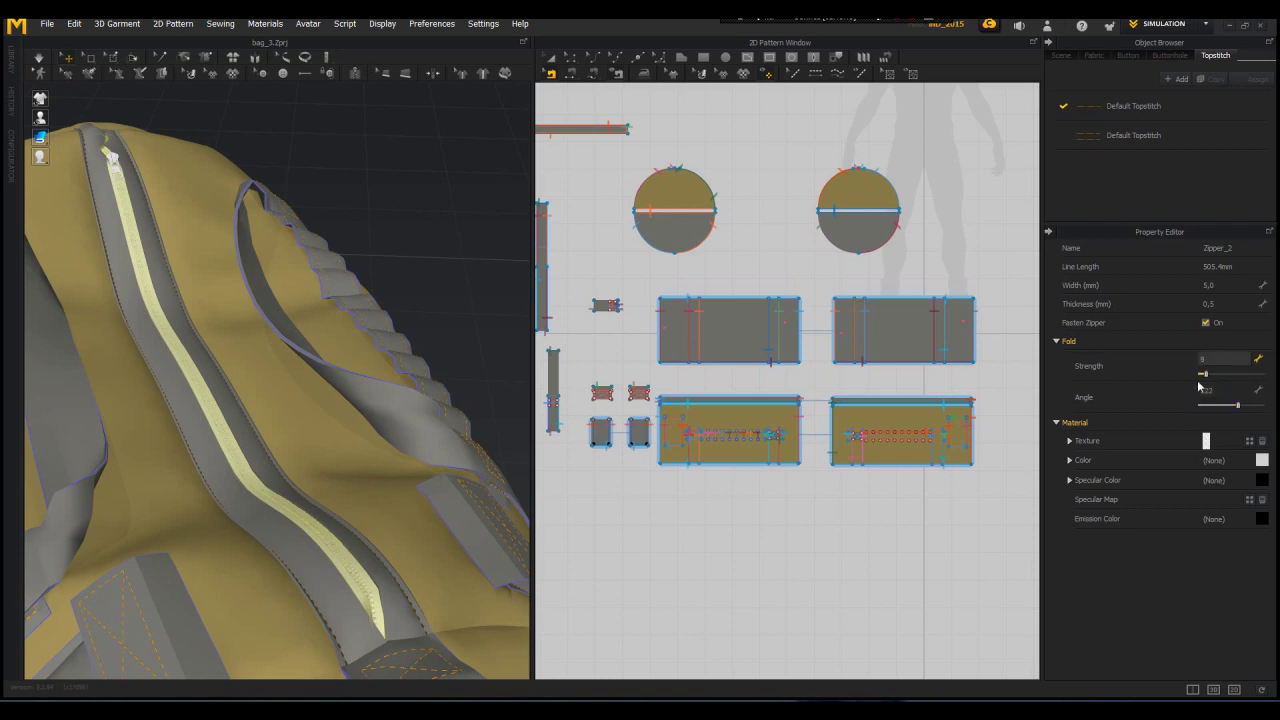
key("space")
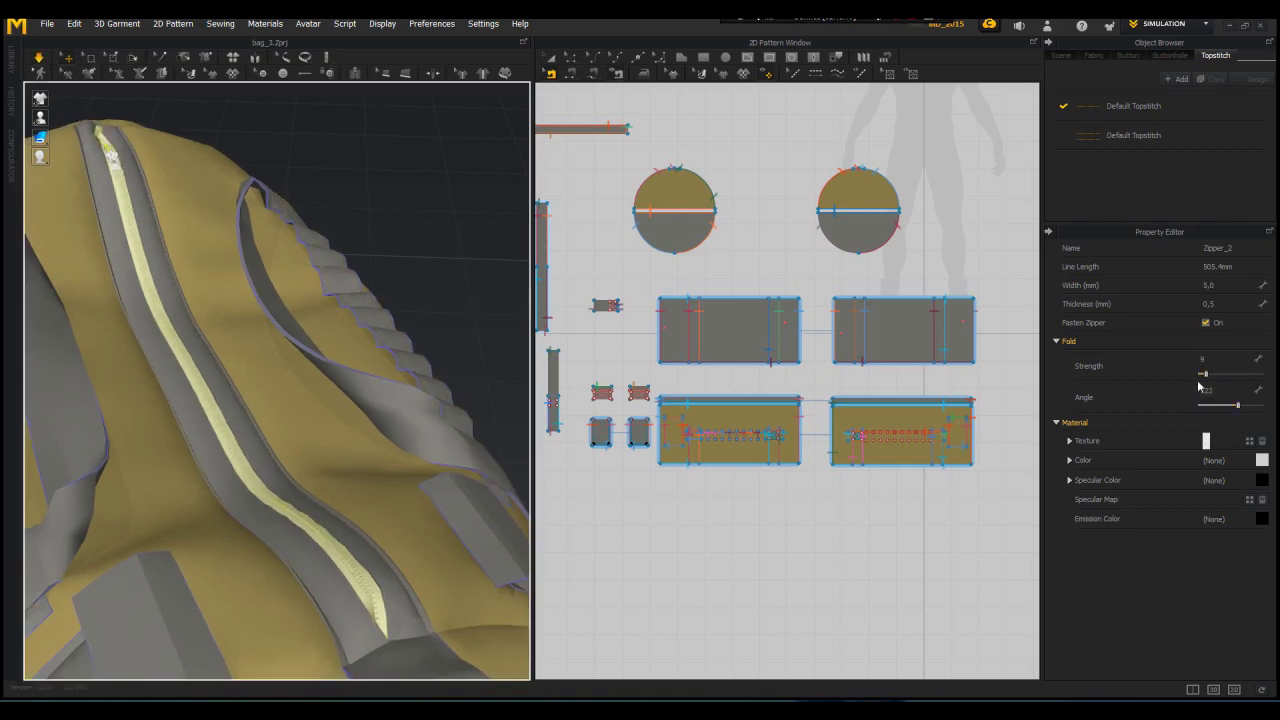
key("space")
Step: Change the colour of the mustard bag fabric to dark green
scroll(489, 408, "down", 5)
right_click_drag(489, 408, 352, 477)
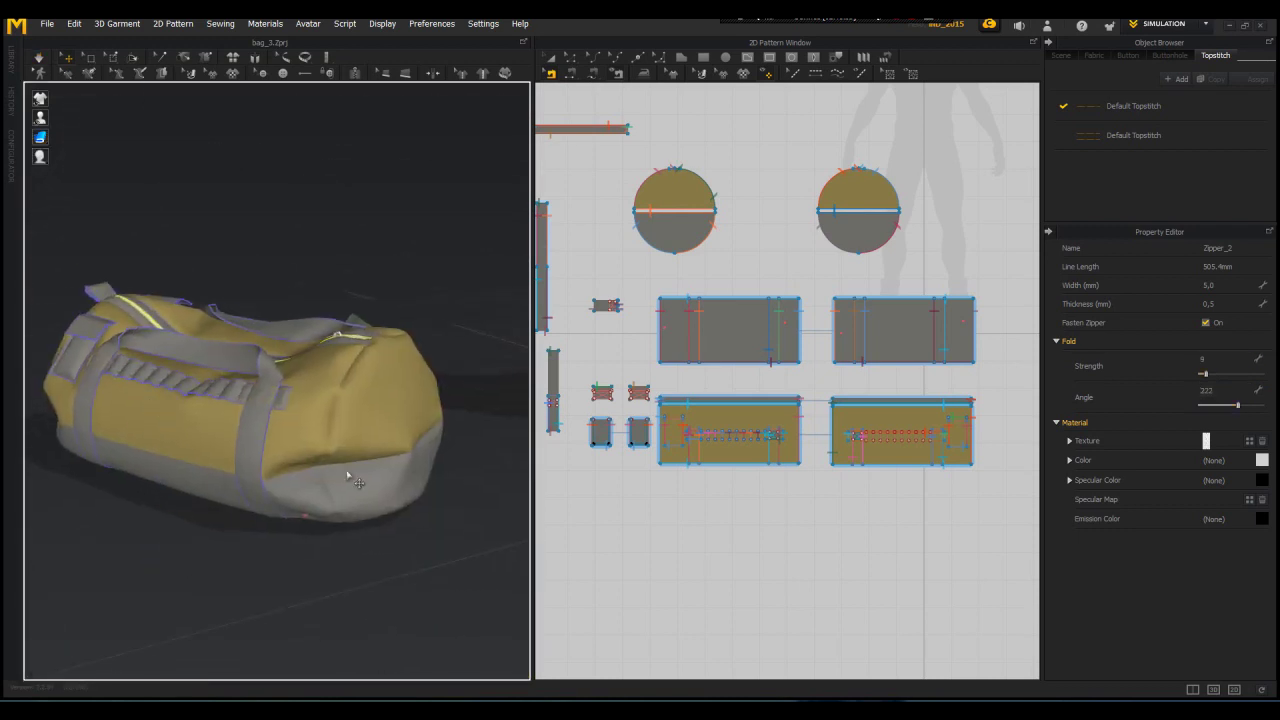
scroll(352, 477, "up", 2)
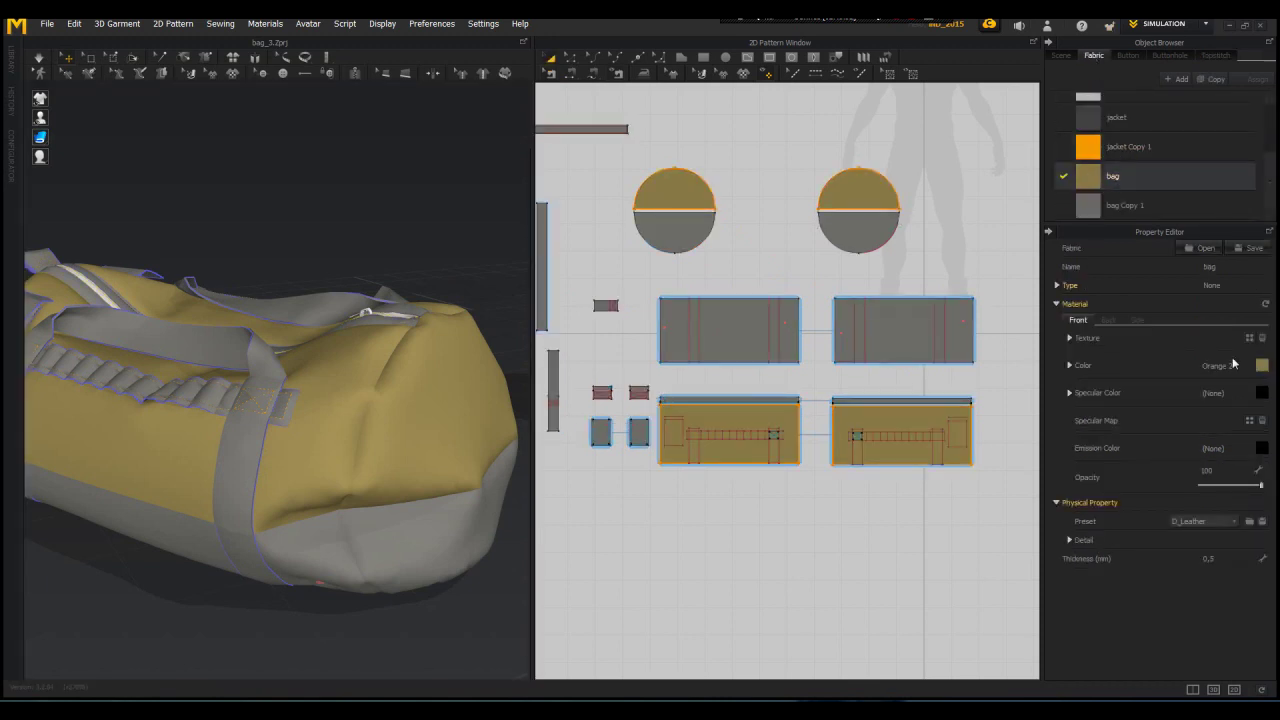
left_click(1261, 366)
mouse_move(545, 216)
left_mouse_down()
mouse_move(531, 219)
mouse_move(551, 234)
mouse_move(583, 219)
mouse_move(551, 224)
left_mouse_up()
left_click(604, 264)
left_click(608, 489)
Step: Examine the green and grey bag's ends, handles and zipper up close and from a distance
right_click_drag(430, 375, 344, 394)
scroll(388, 446, "down", 3)
scroll(398, 448, "up", 8)
scroll(400, 446, "down", 5)
right_click_drag(400, 446, 363, 502)
scroll(390, 434, "down", 2)
scroll(364, 501, "down", 2)
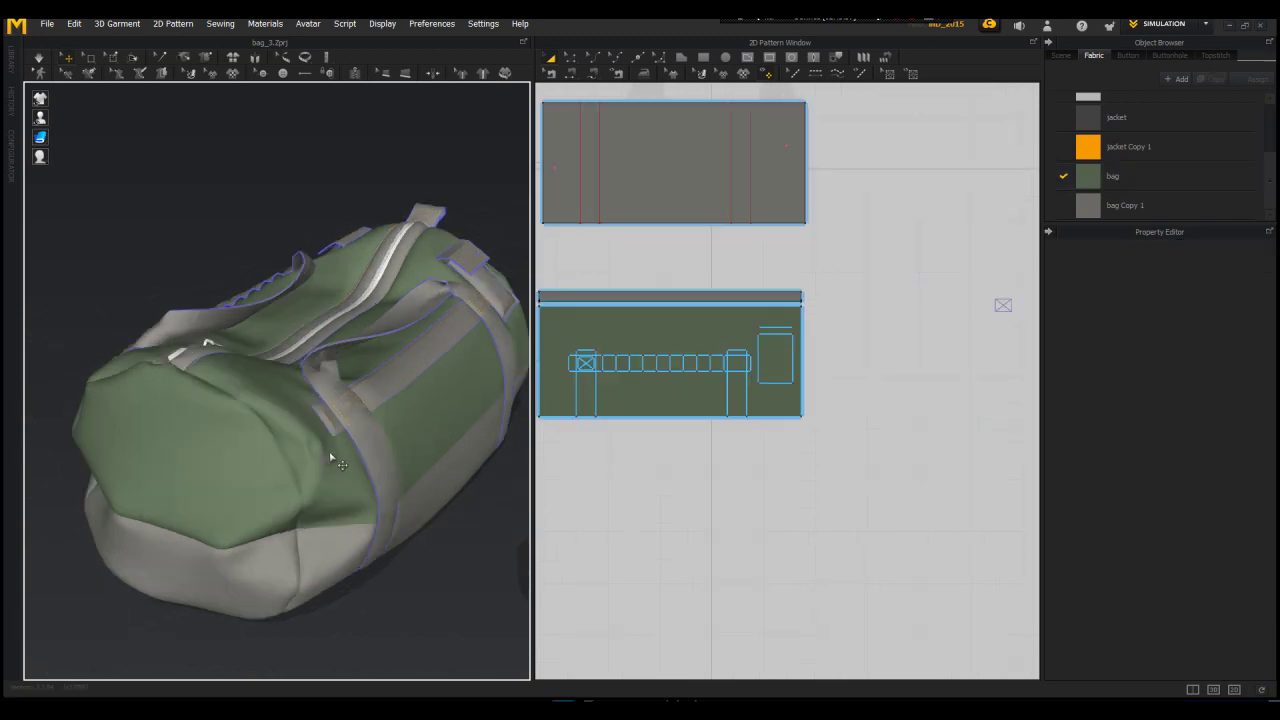
Step: Select the bag's side and bottom panels together, and select a grey zipper strip on its own to check its properties
left_click(330, 454)
scroll(684, 301, "down", 4)
left_click(684, 303, "shift")
left_click(666, 236, "shift")
middle_click_drag(666, 236, 742, 251)
left_click(604, 256, "shift")
left_click(614, 342, "shift")
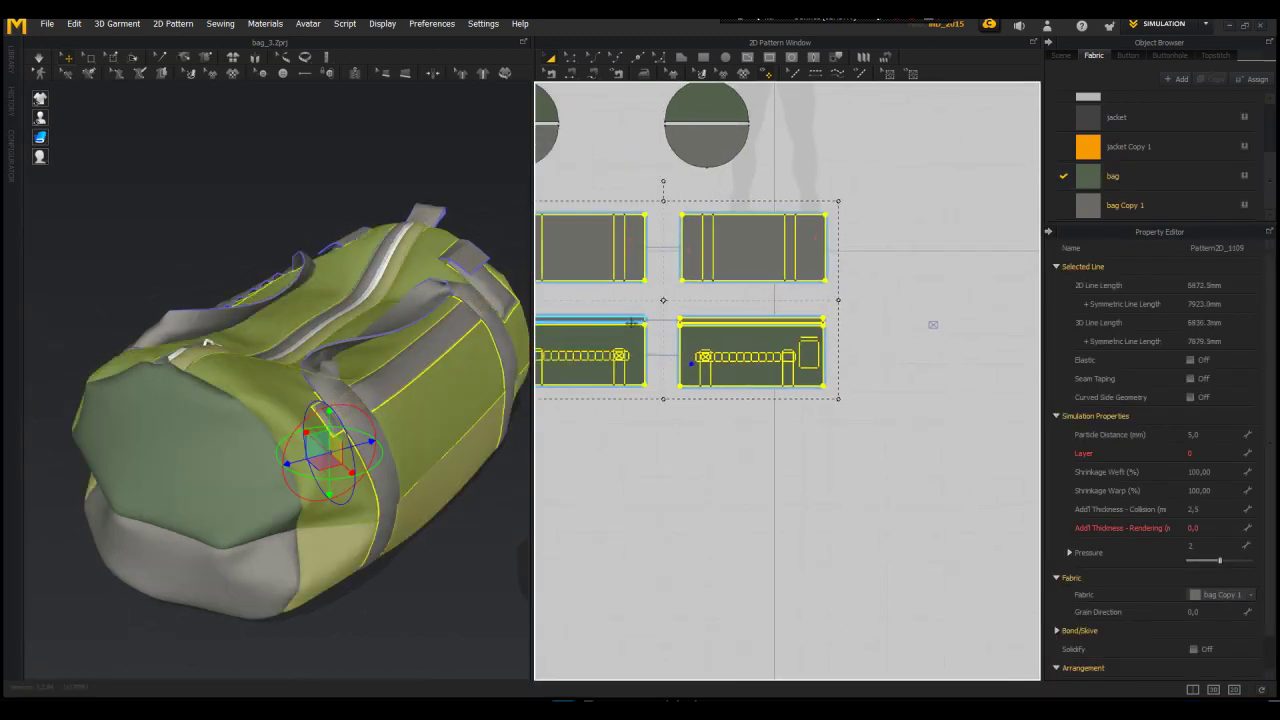
left_click(640, 318)
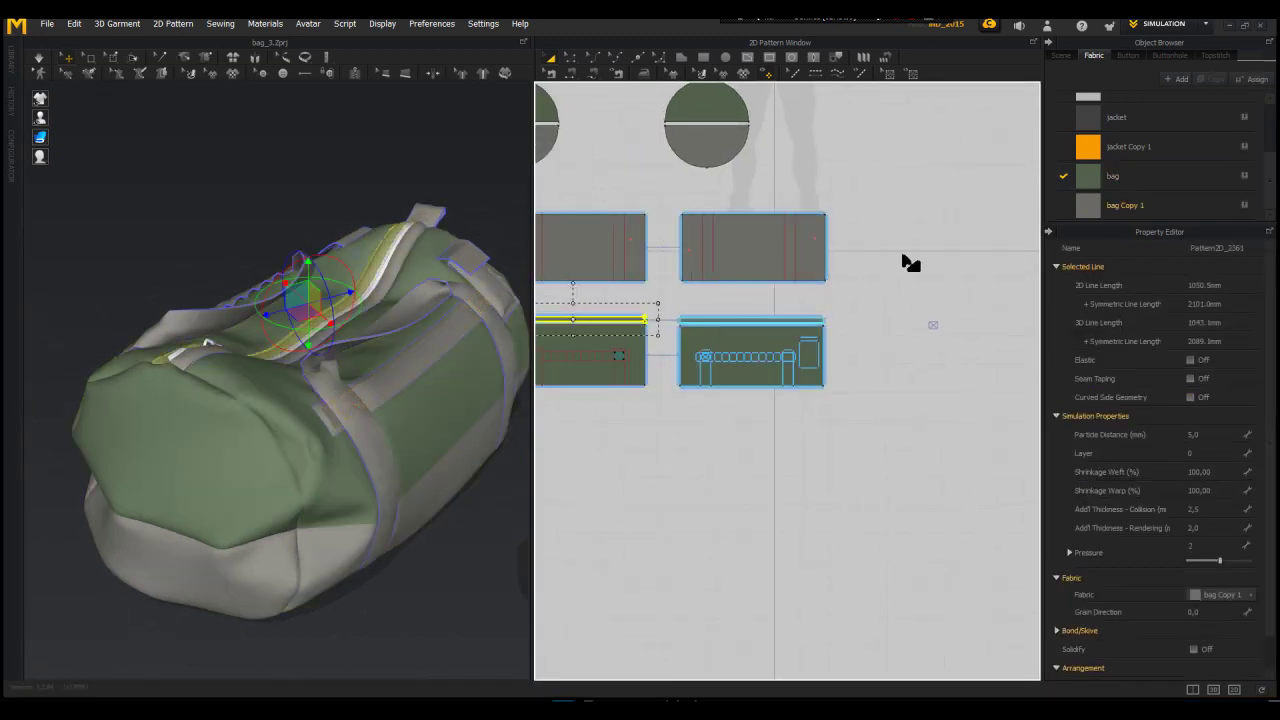
Step: Apply the Pique_Jersey_FCL1PSK004_NORMAL normal map to the green bag fabric with an intensity of -2
left_click(1136, 176)
left_click(1246, 353)
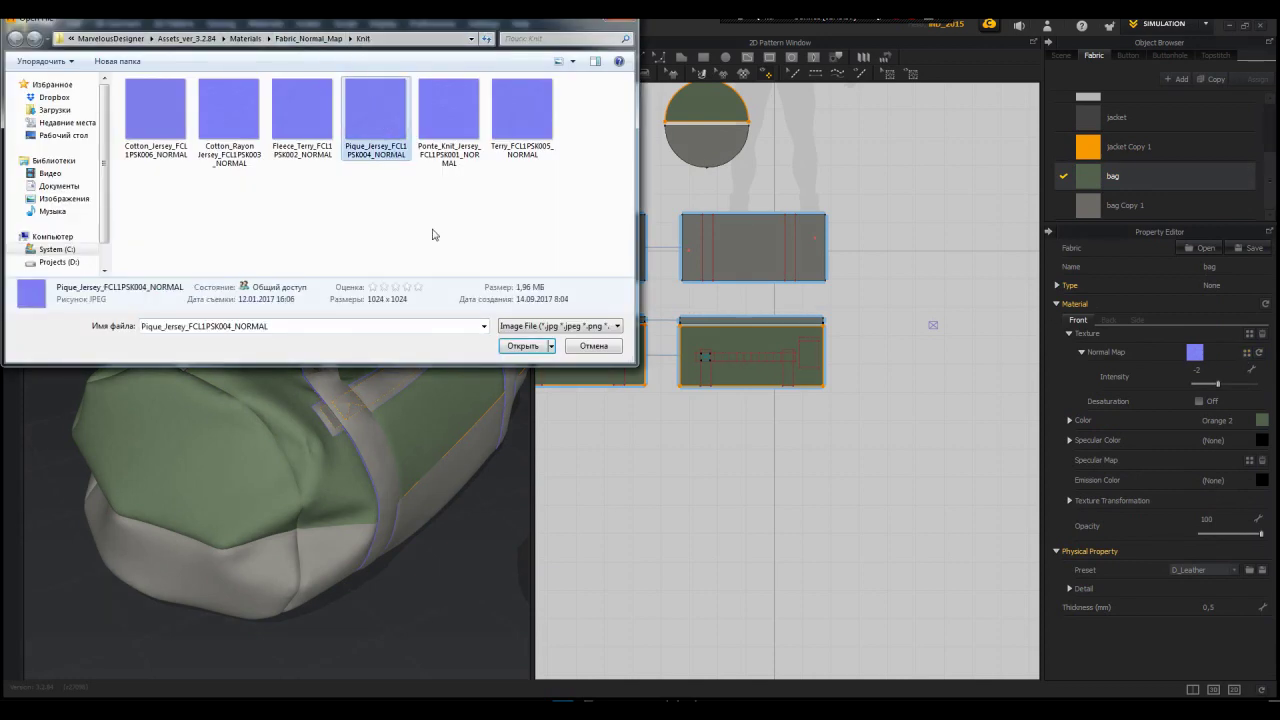
left_click(593, 347)
Step: Examine the textured green fabric and the grey strips on both sides of the zipper up close
scroll(377, 343, "up", 5)
scroll(377, 343, "down", 6)
right_click_drag(377, 343, 282, 372)
scroll(380, 320, "up", 5)
left_click(380, 320)
scroll(382, 322, "down", 5)
scroll(382, 316, "up", 6)
left_click(418, 346)
left_click(346, 346)
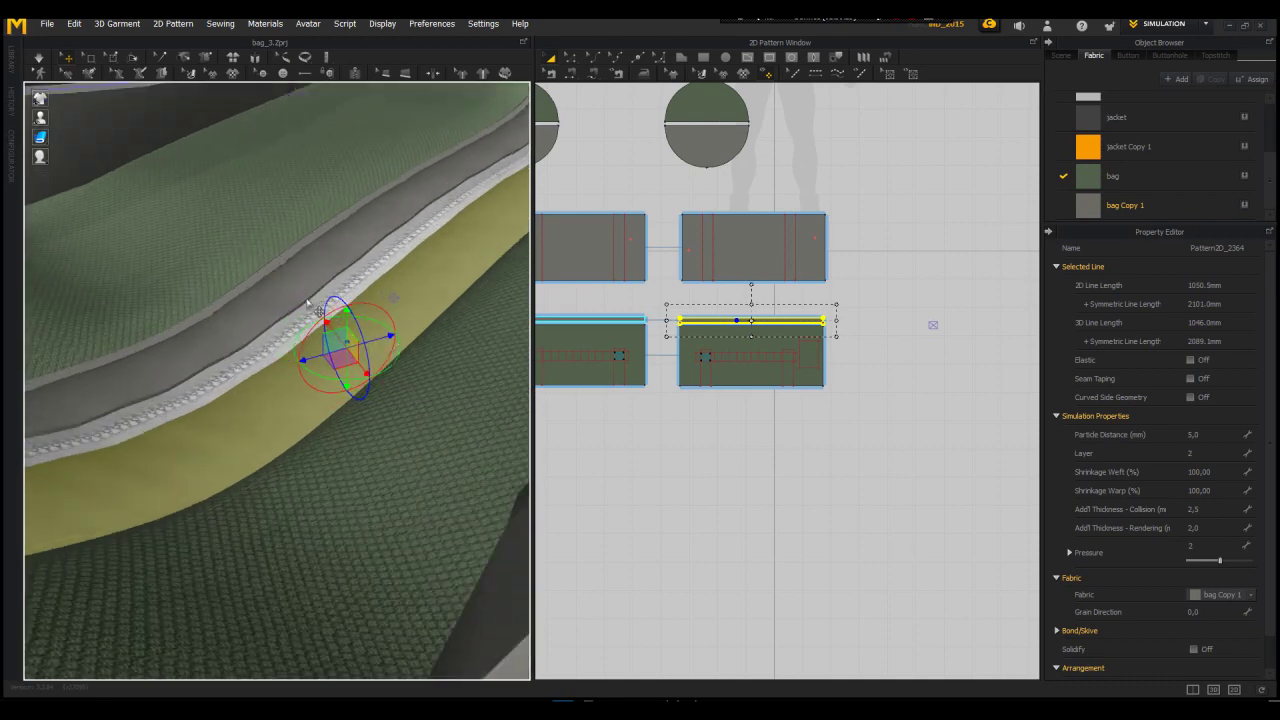
scroll(282, 372, "down", 5)
scroll(650, 305, "up", 6)
Step: Add topstitching to the grey zipper strips along their edges next to the green panels
left_click(714, 386)
left_click(815, 73)
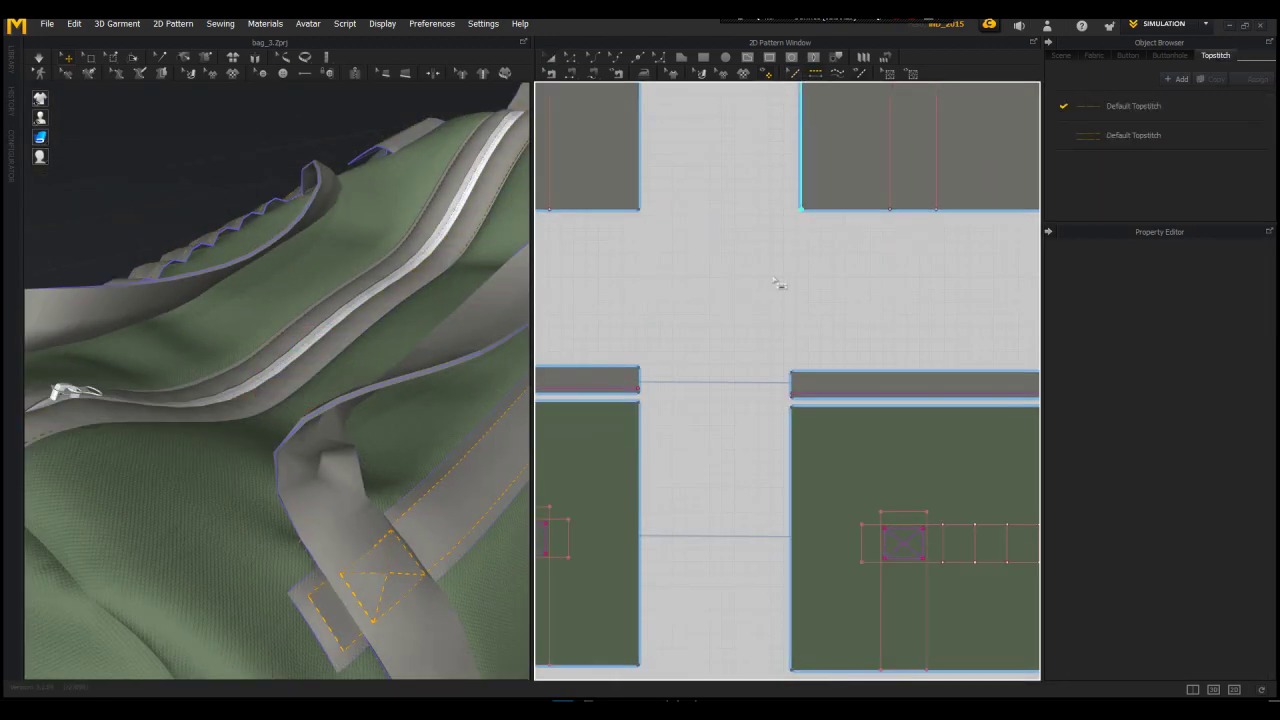
right_click_drag(443, 312, 129, 211)
scroll(348, 315, "up", 3)
left_click(380, 270)
scroll(366, 300, "down", 3)
scroll(905, 583, "down", 2)
scroll(369, 286, "up", 5)
left_click(334, 423)
left_click(264, 470)
left_click(269, 387)
Step: Open the first Default Topstitch's properties and examine its stitches along the zipper strips and across the bag
left_click(1134, 107)
scroll(271, 352, "up", 1)
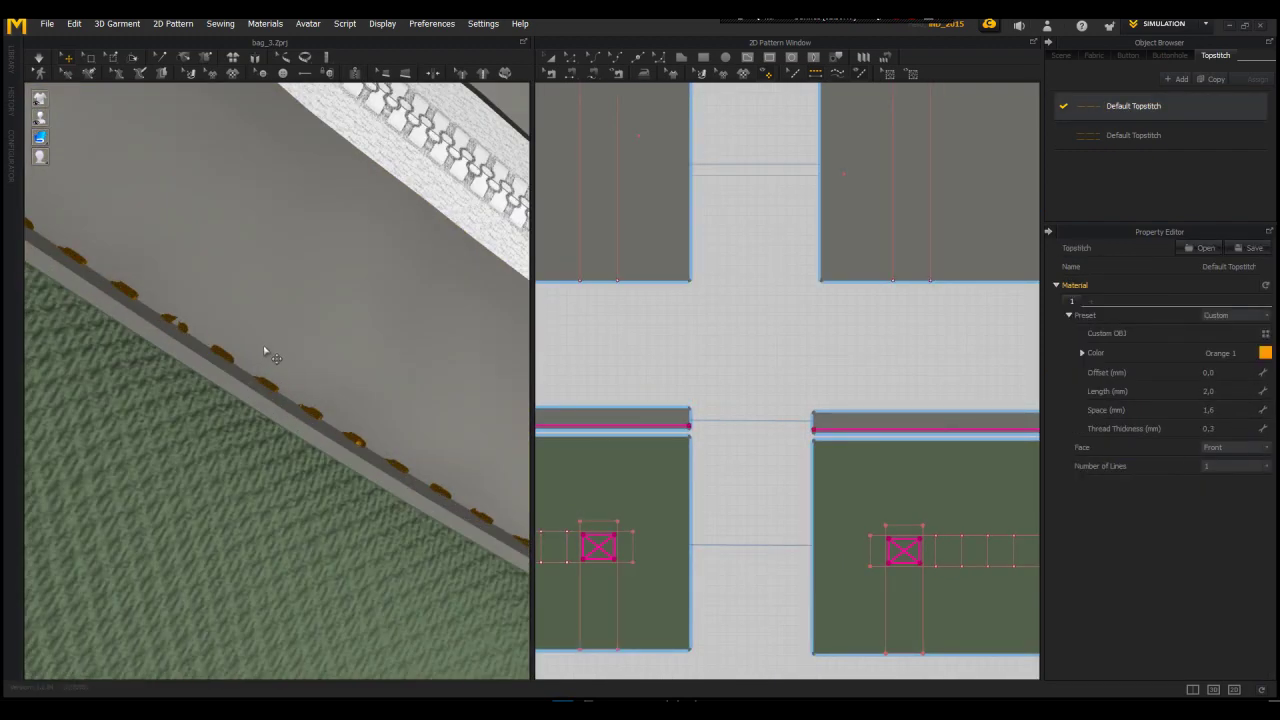
scroll(315, 332, "down", 2)
scroll(327, 327, "down", 4)
right_click_drag(328, 327, 349, 323)
scroll(351, 318, "down", 3)
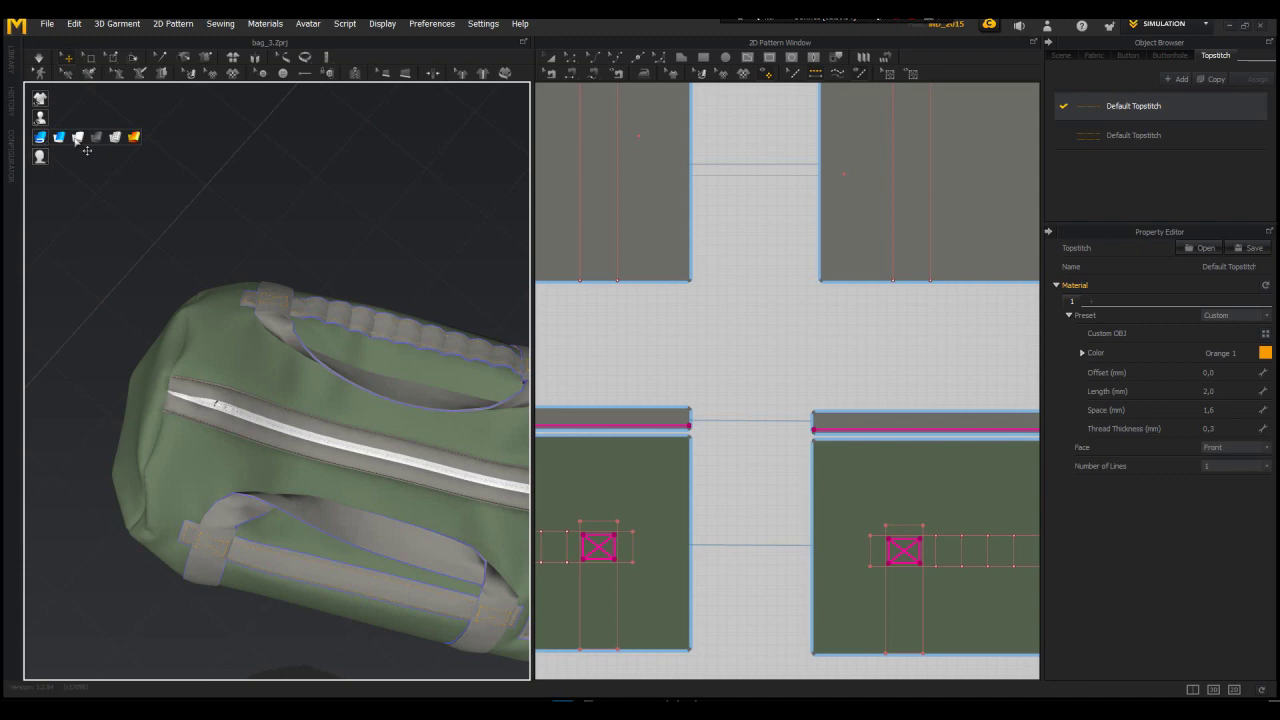